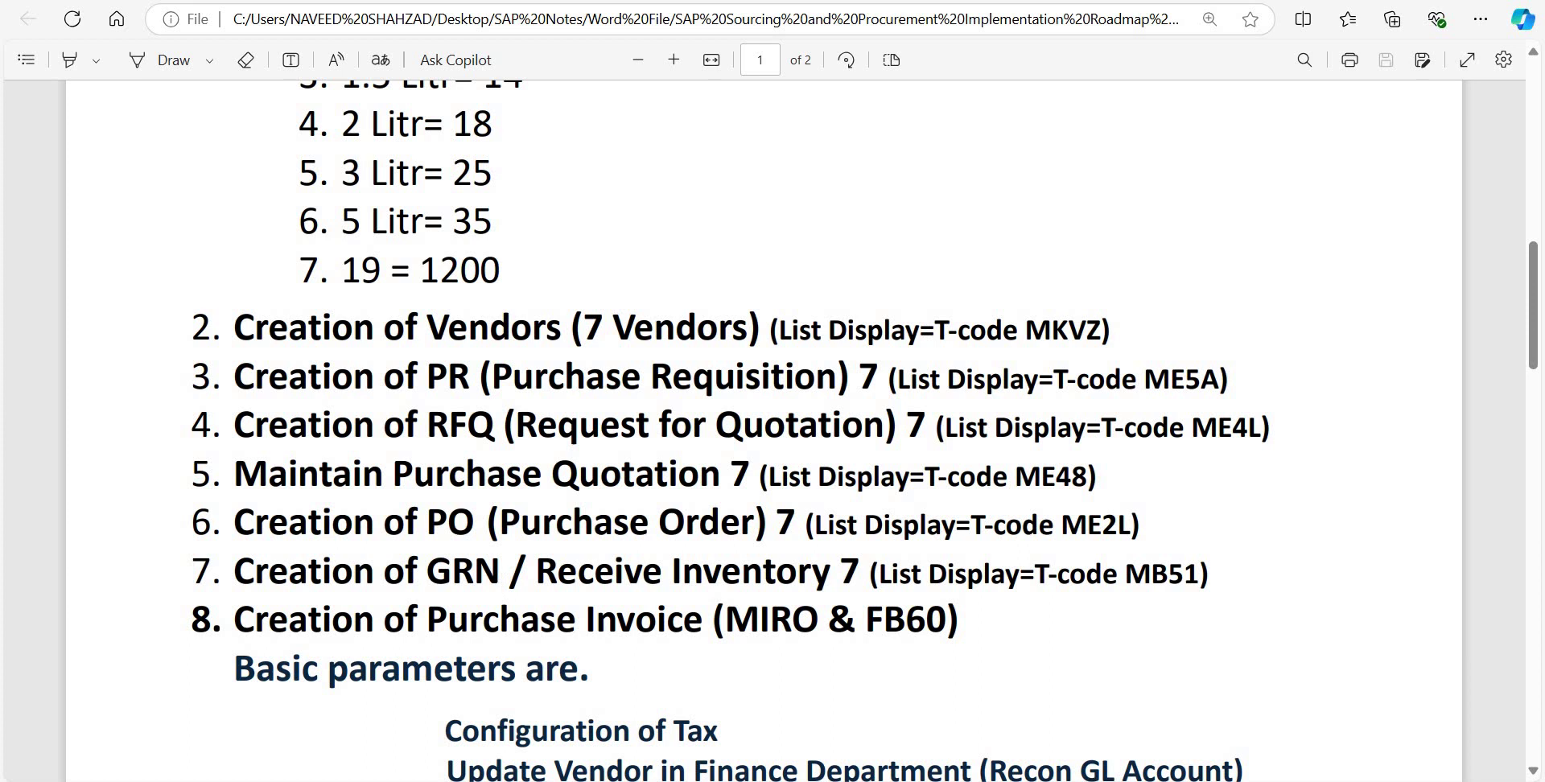
Step: Switch to SAP Easy Access and expand Logistics, Materials Management and its Purchasing folder in the SAP menu tree
mouse_move(994, 772)
left_click(1150, 700)
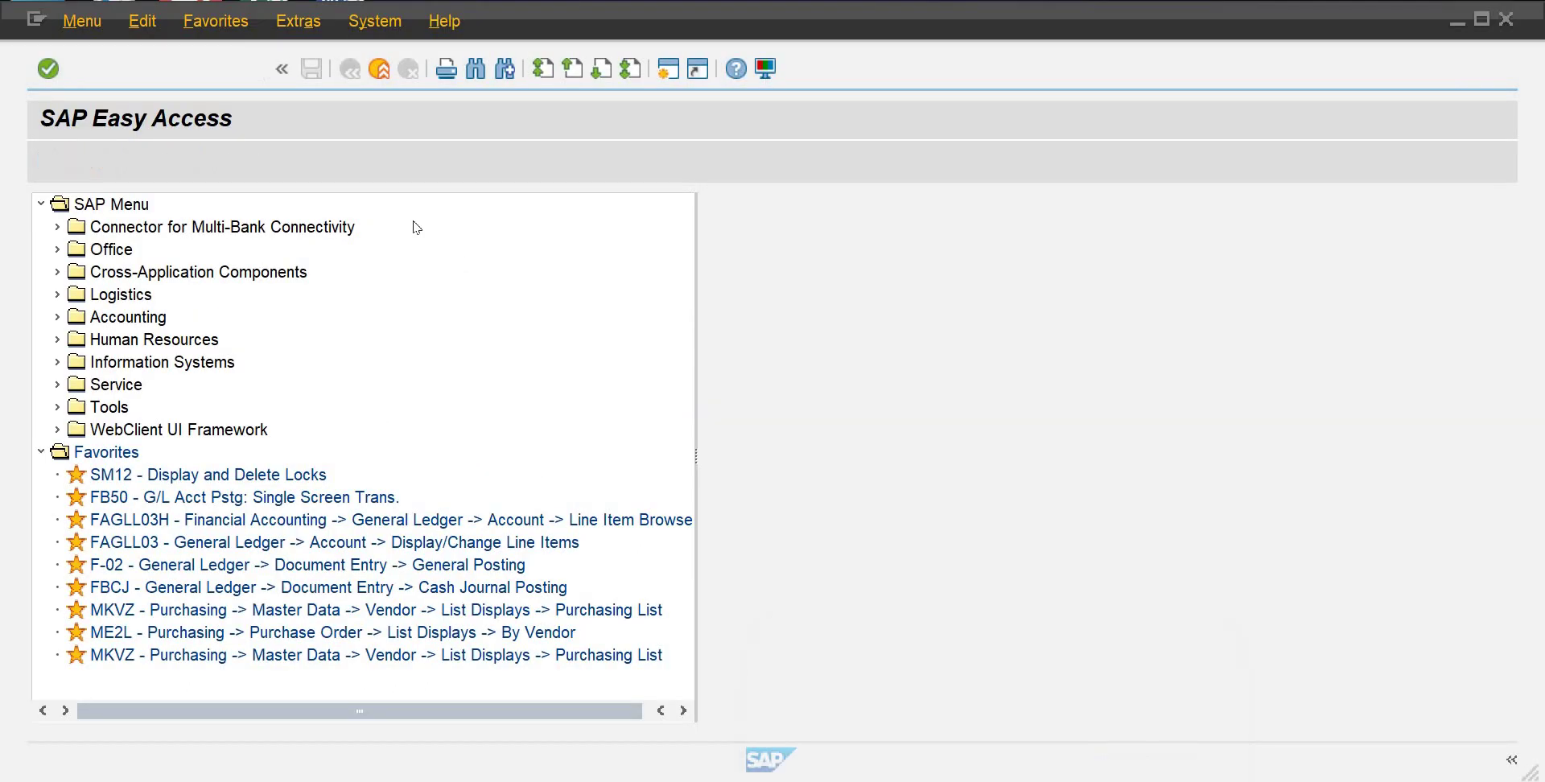
left_click(56, 294)
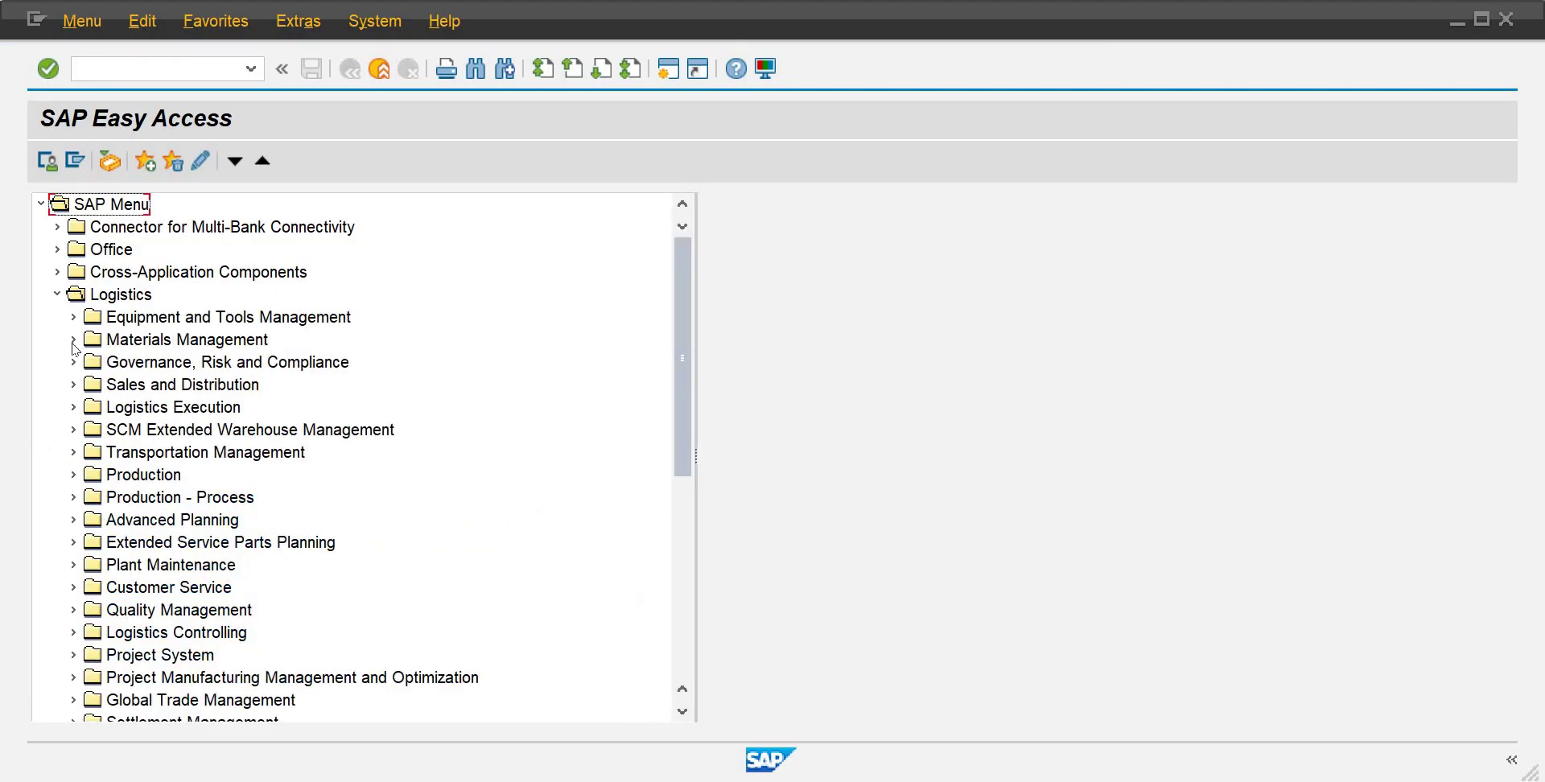
left_click(73, 339)
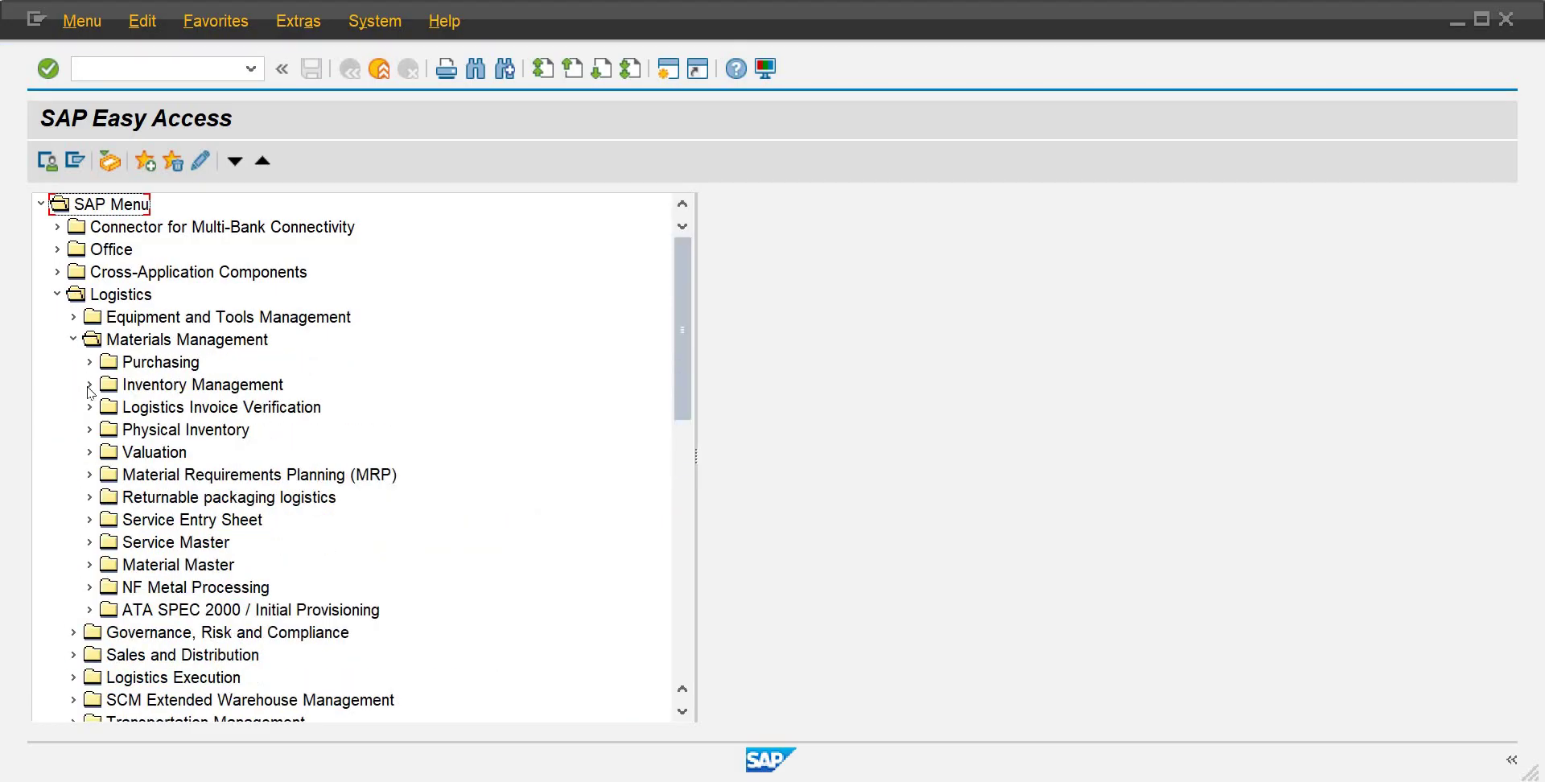
left_click(91, 362)
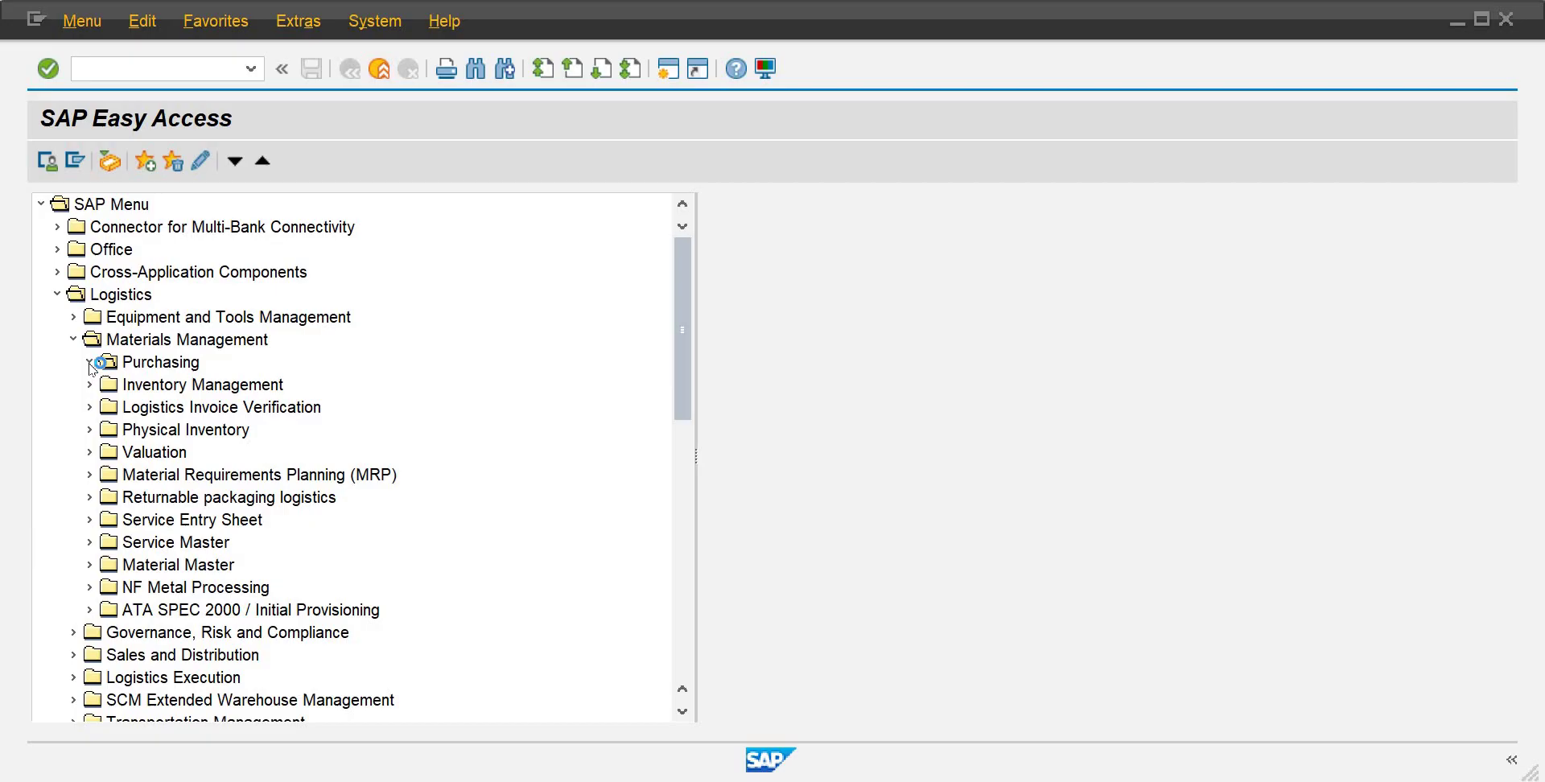
left_click(134, 369)
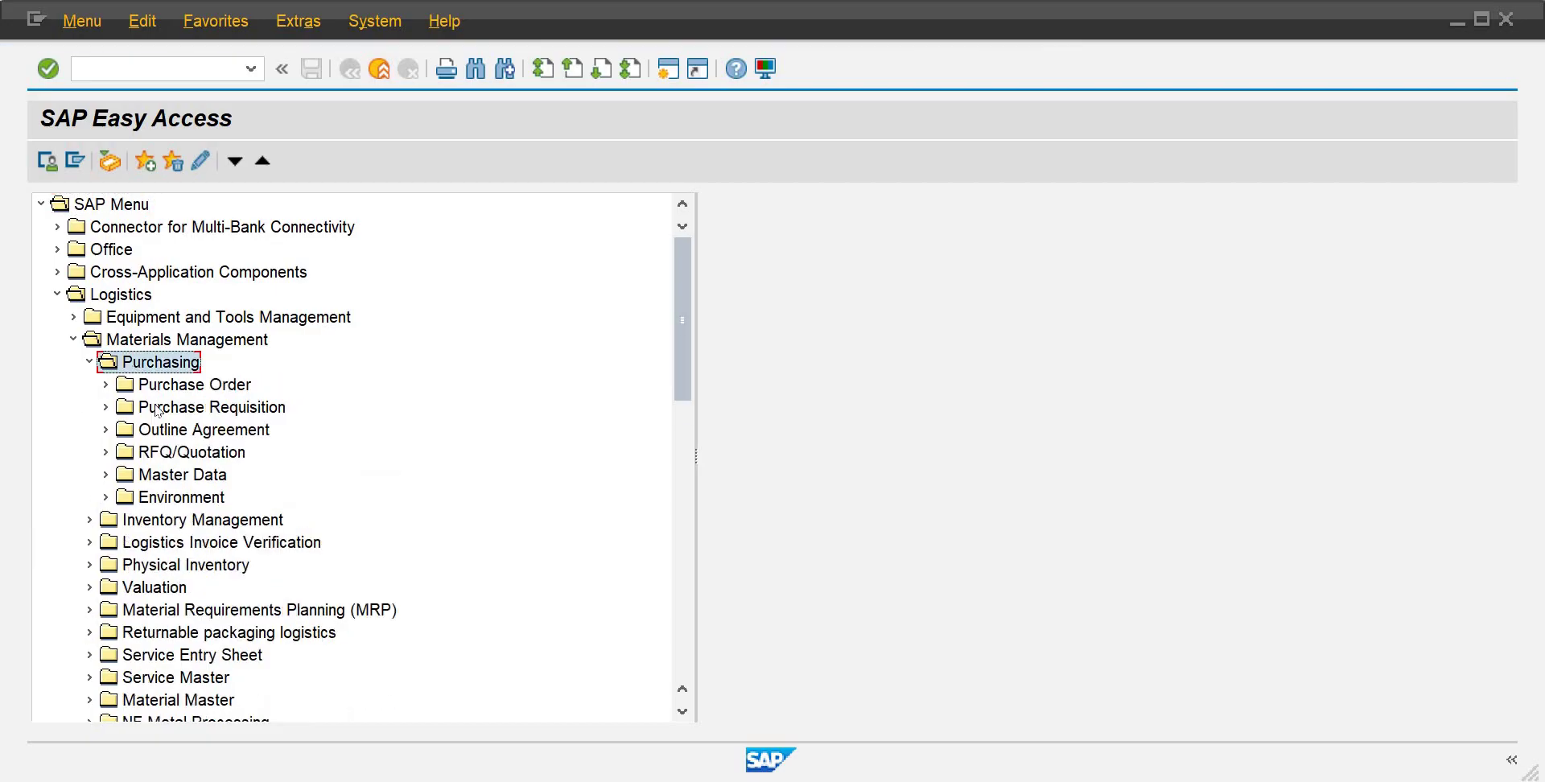
Step: Examine the Purchasing subfolders, including the Create transactions of Scheduling Agreement under Outline Agreement, and collapse the expanded folders again
left_click(157, 388)
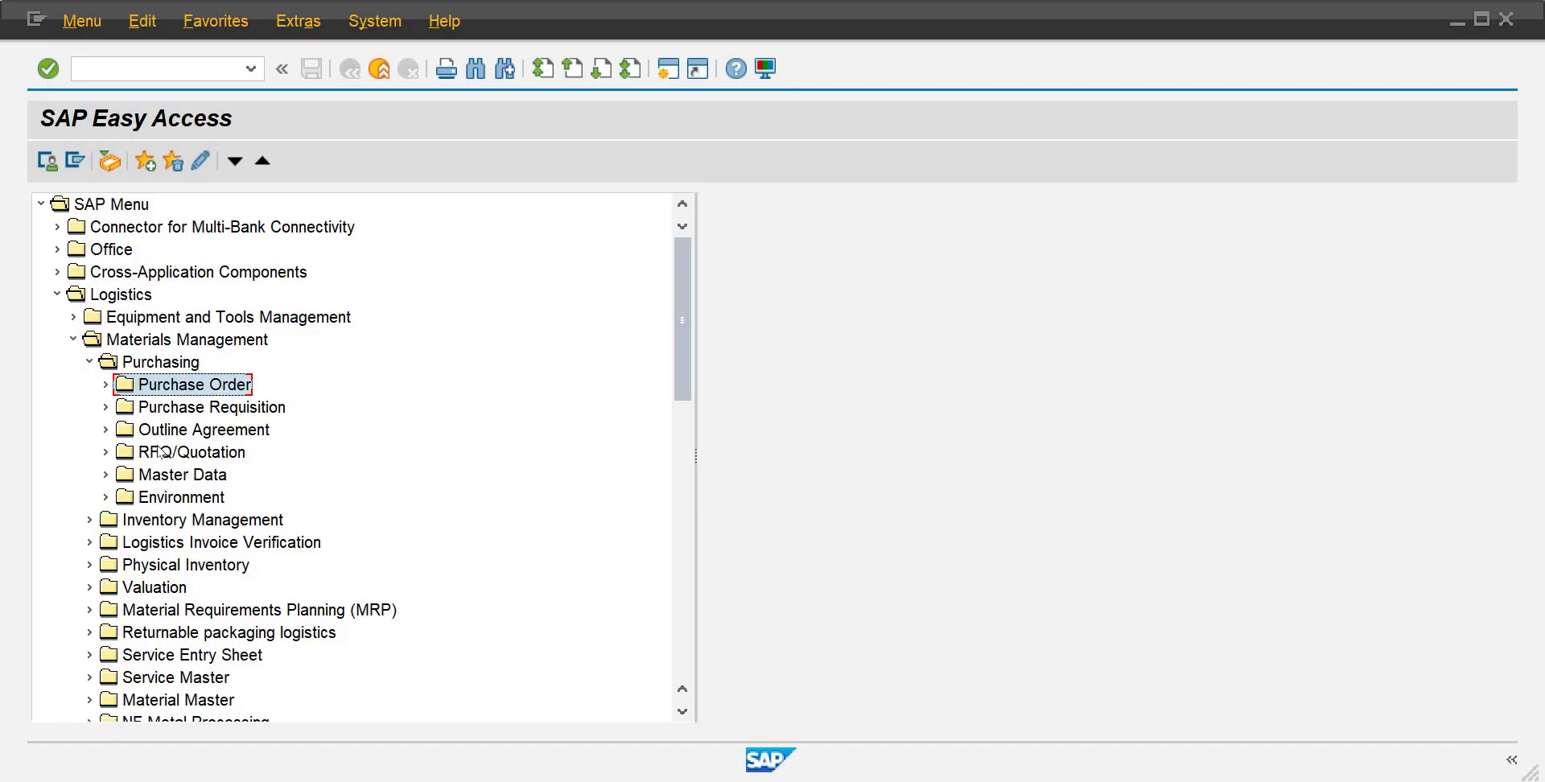
left_click(166, 410)
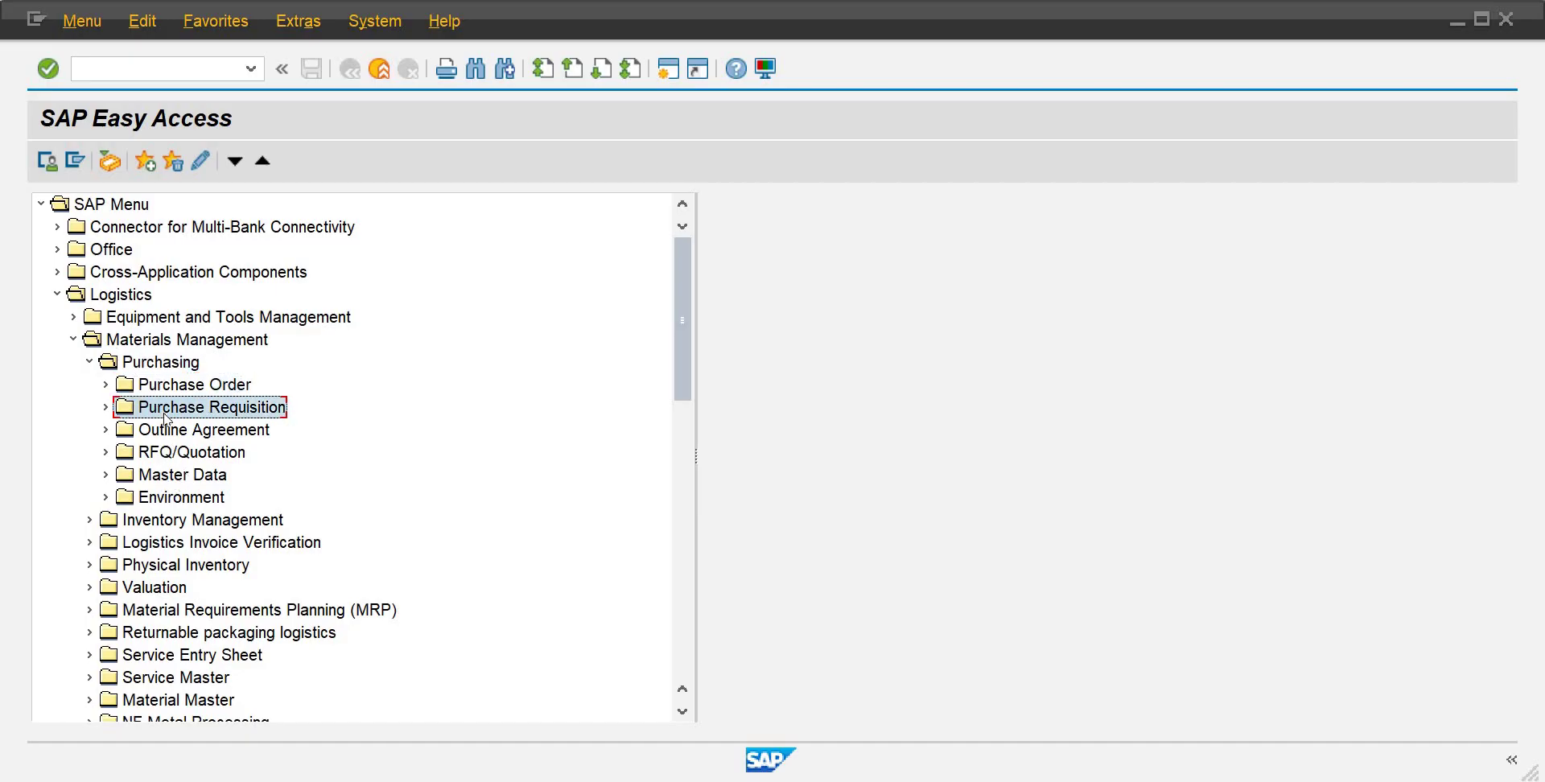
left_click(169, 458)
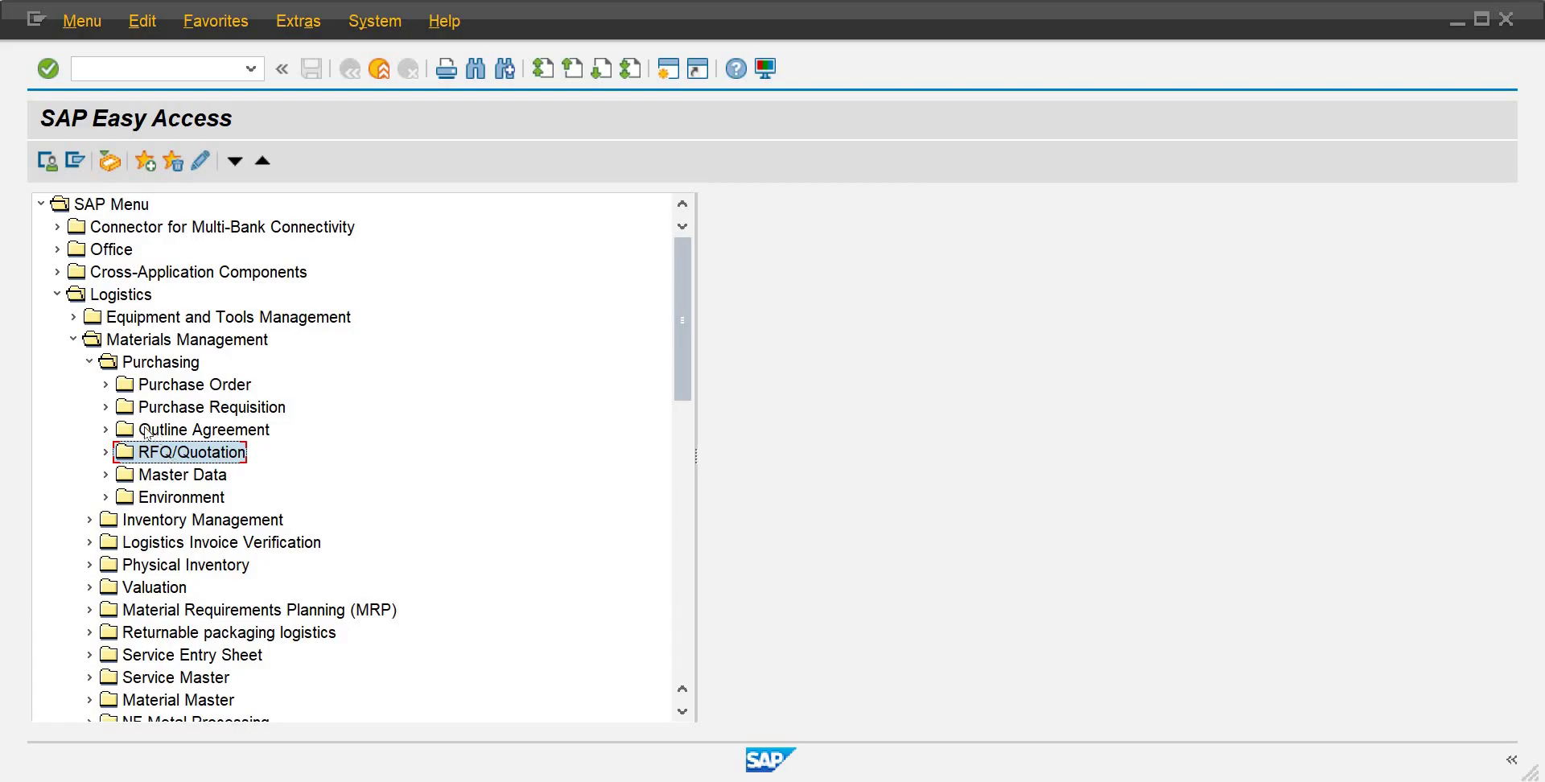
left_click(105, 430)
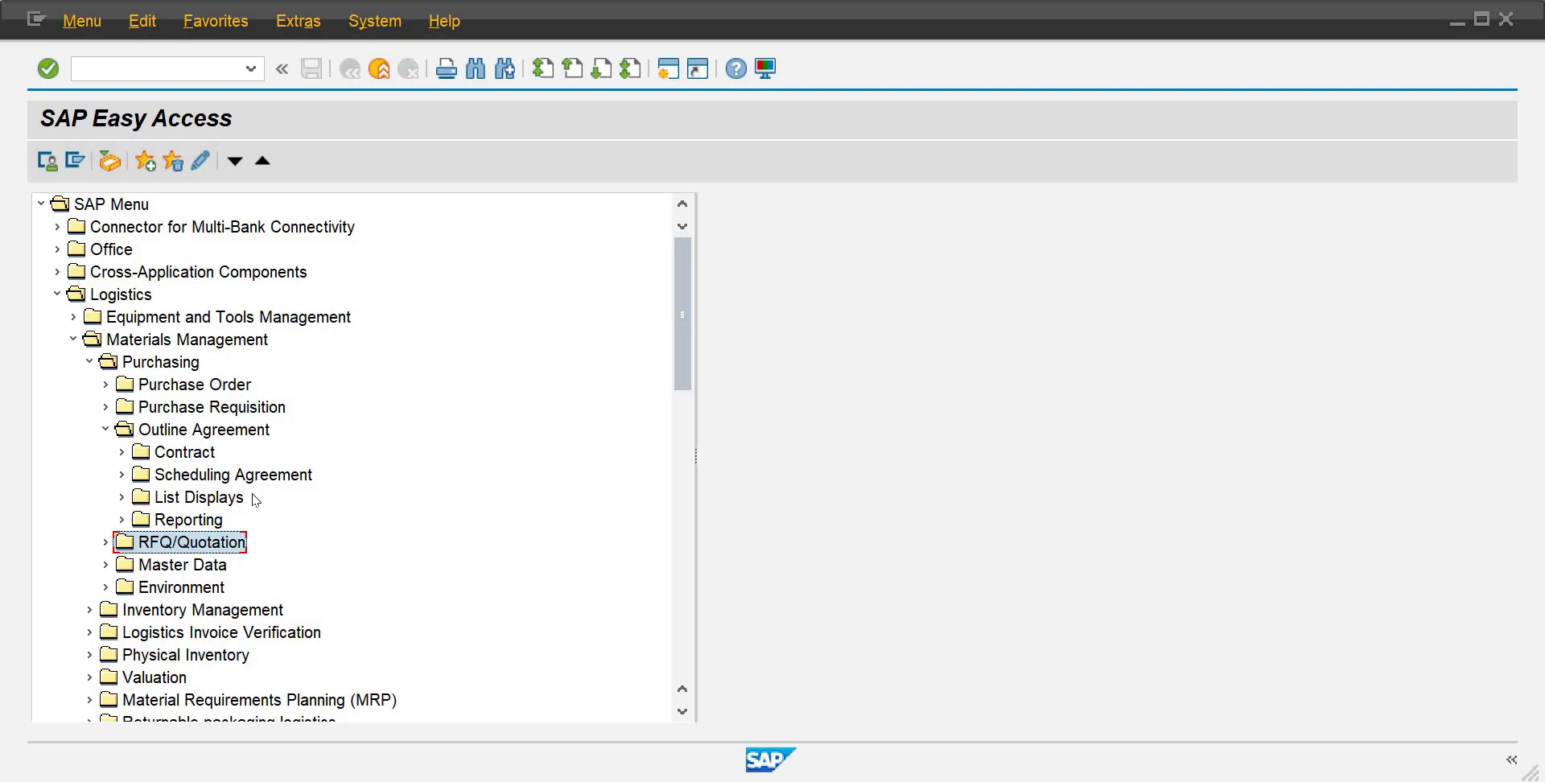
left_click(121, 475)
left_click(135, 432)
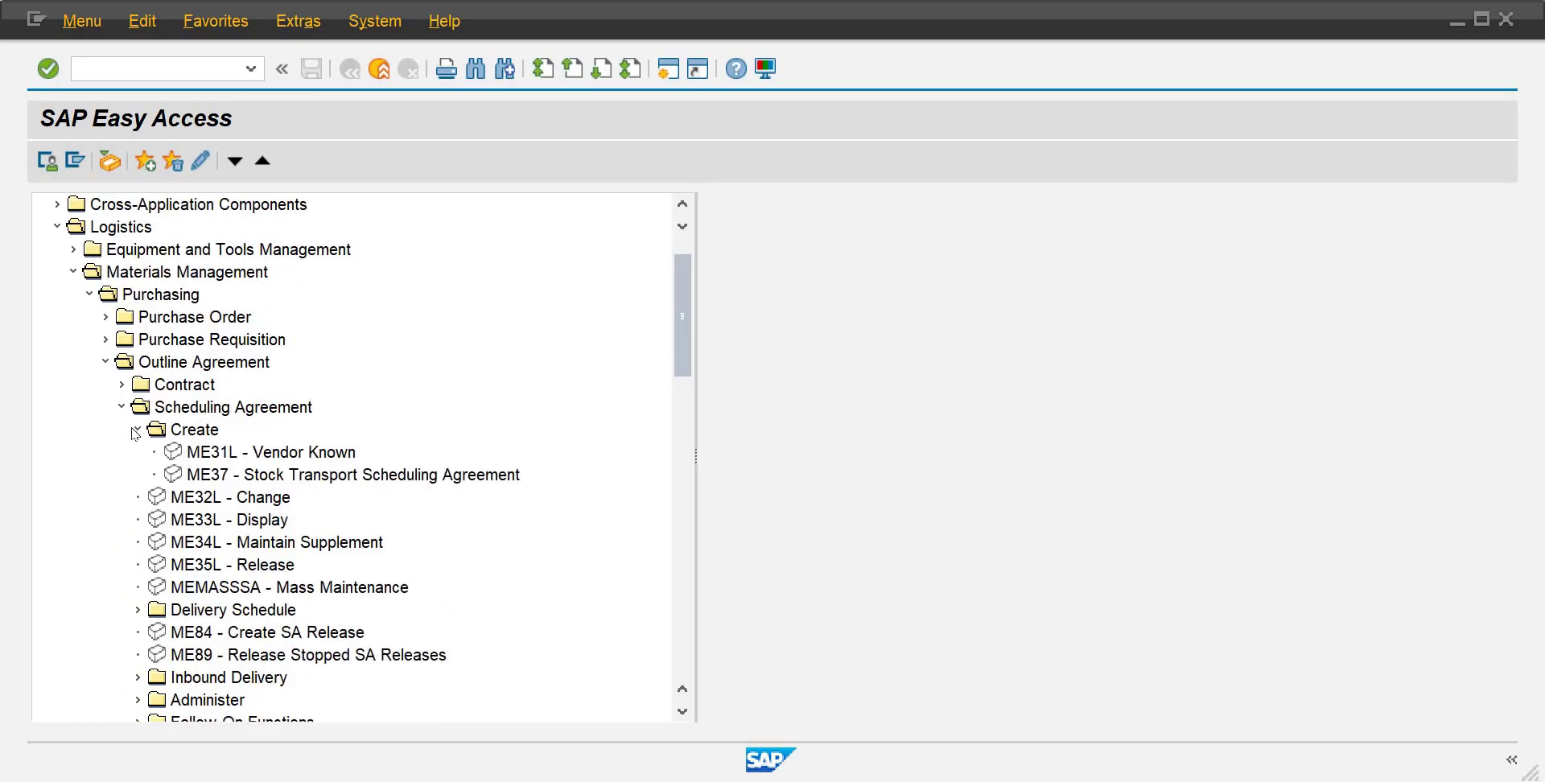
left_click(135, 432)
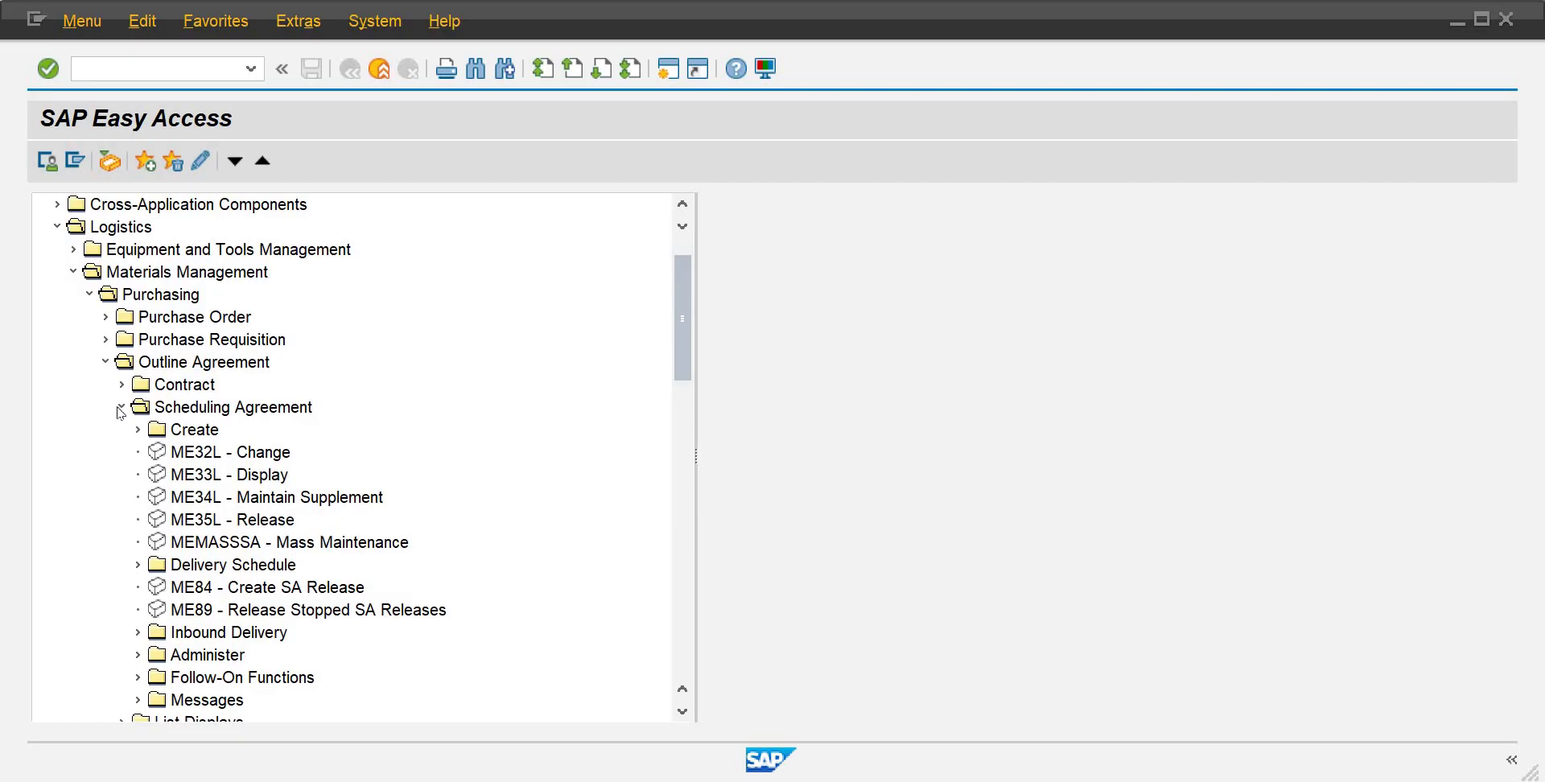
left_click(119, 408)
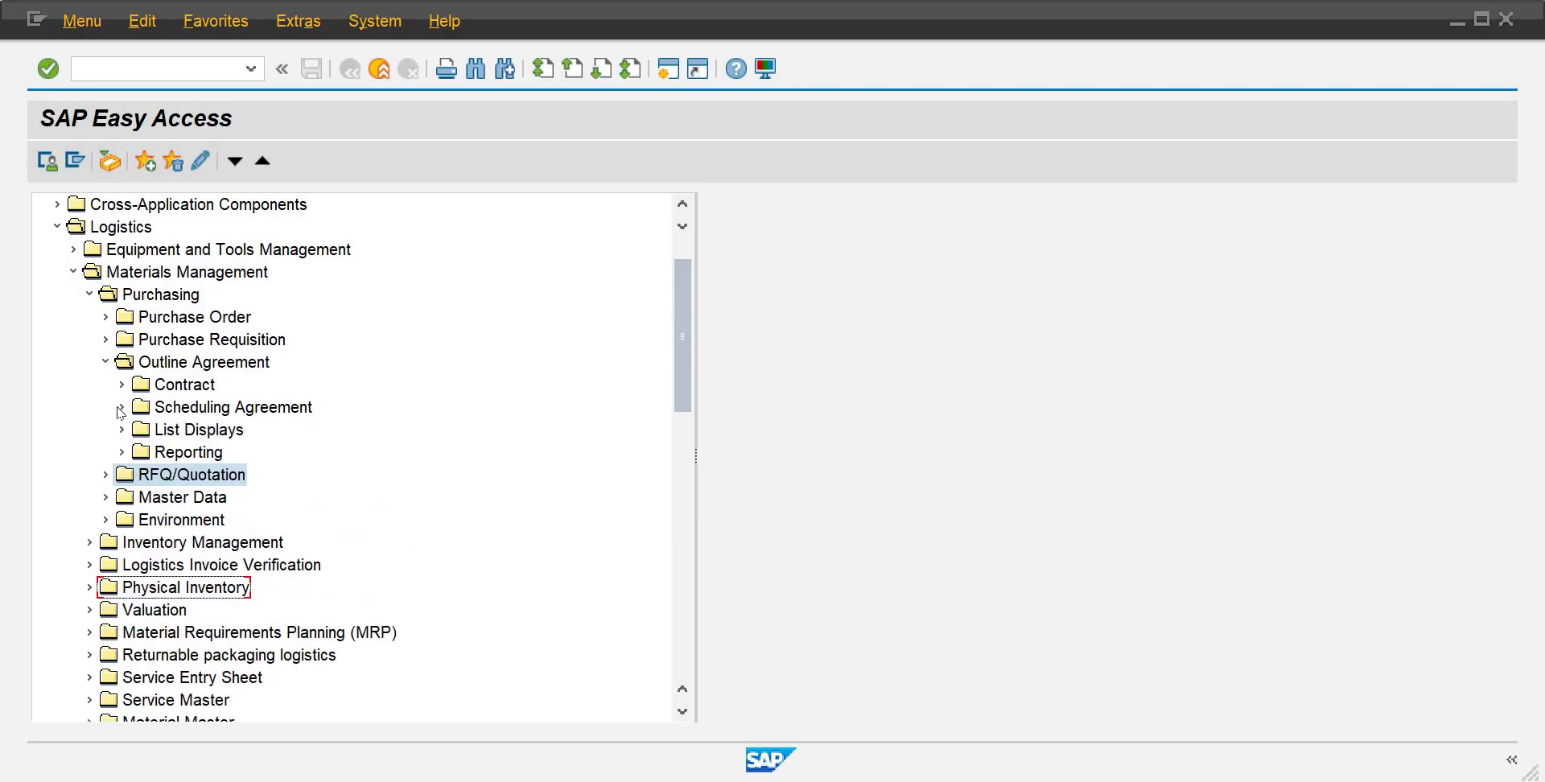
left_click(107, 363)
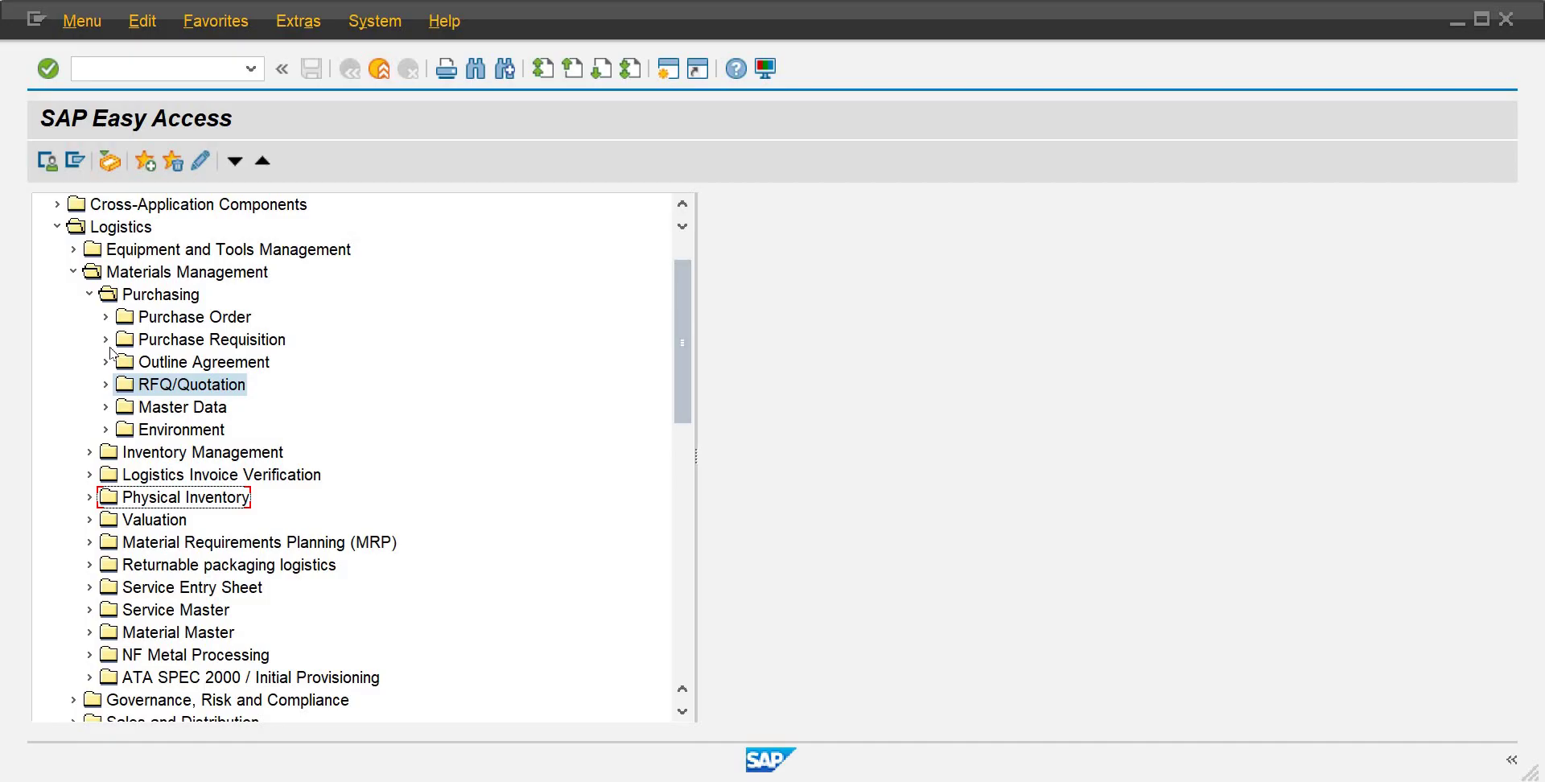
Step: Open transaction MIGO_GR - GR for Purchase Order from the Goods Movement folder of Inventory Management
left_click(89, 453)
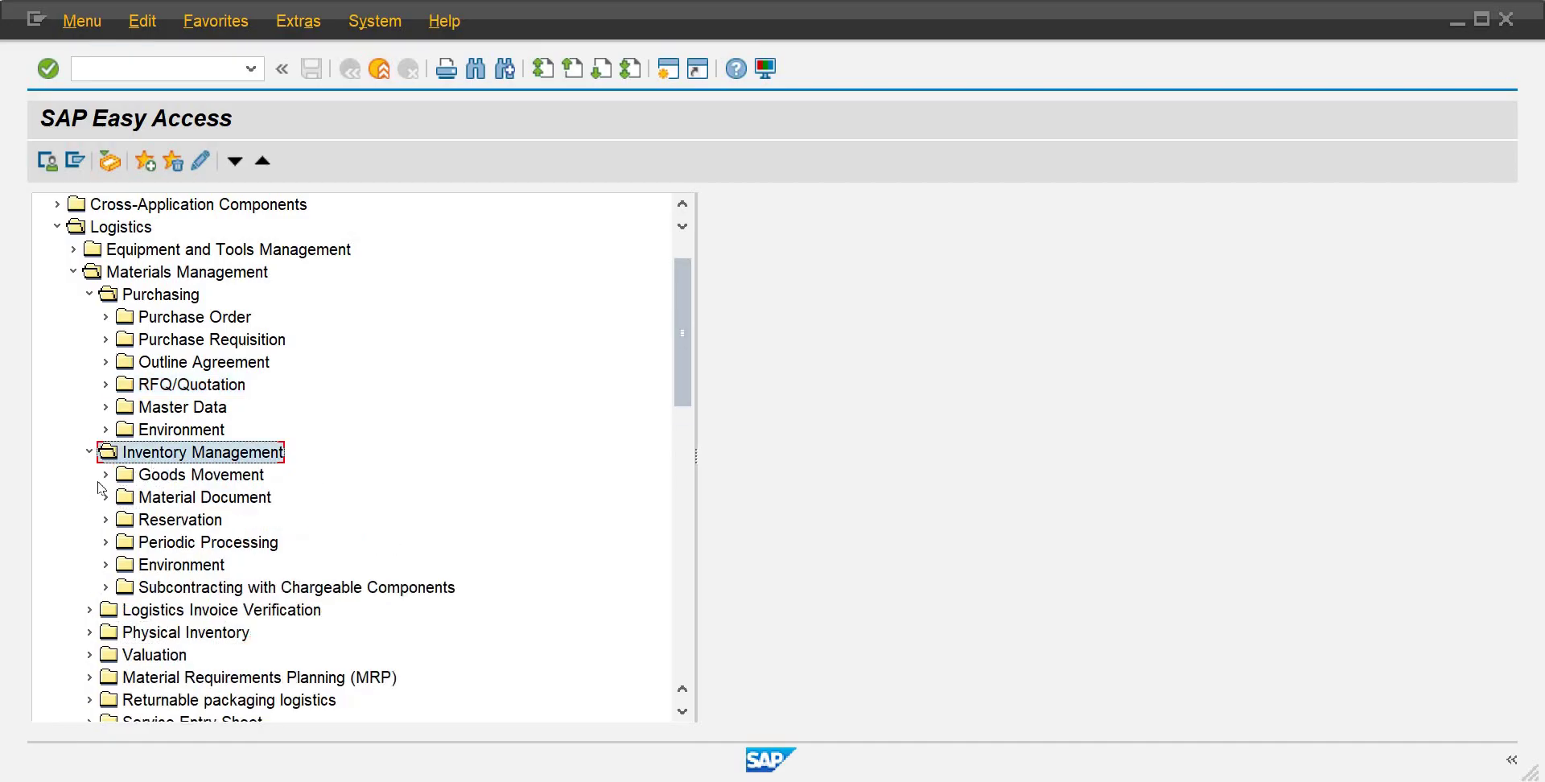
left_click(103, 476)
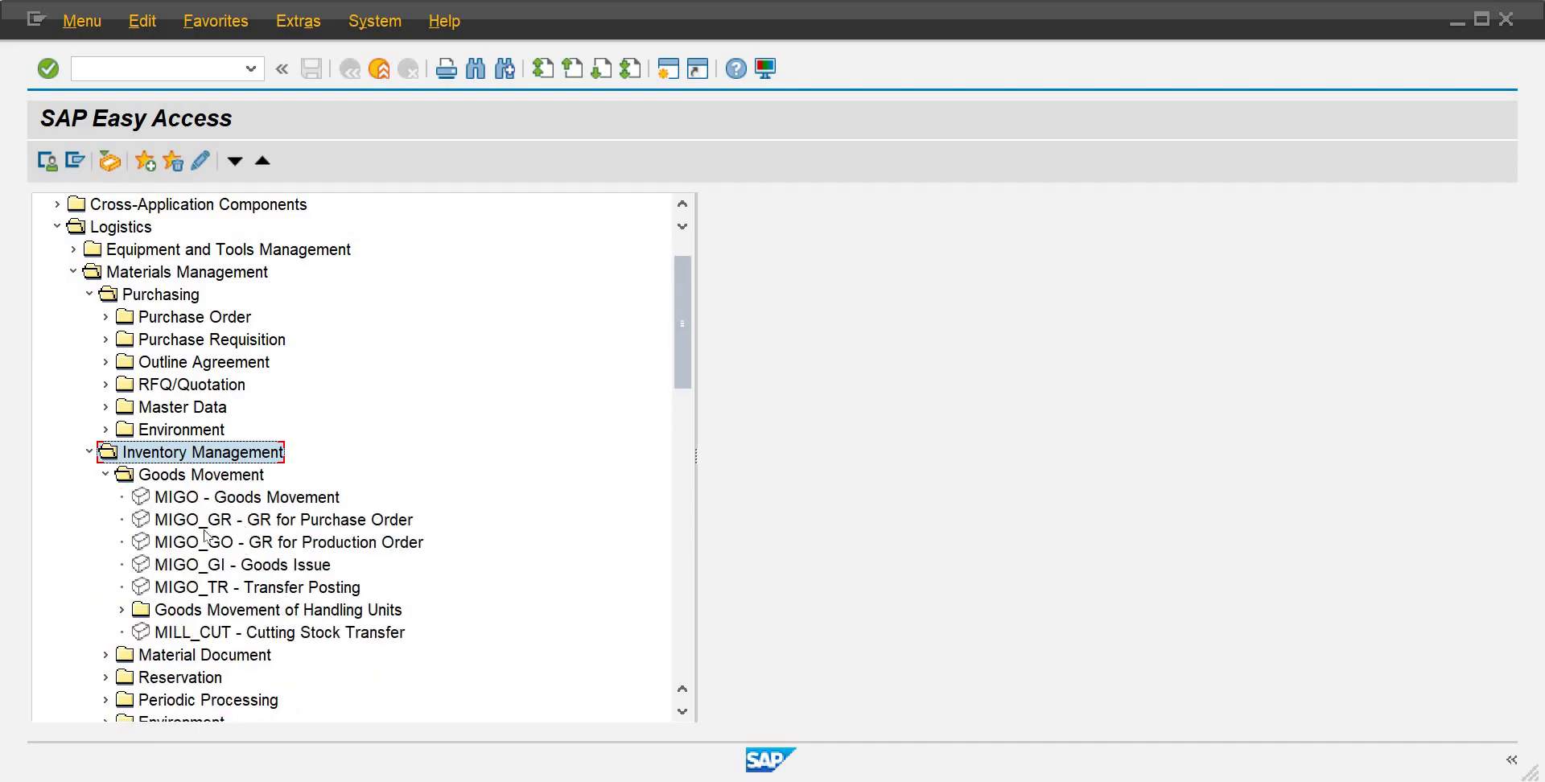
left_click(191, 525)
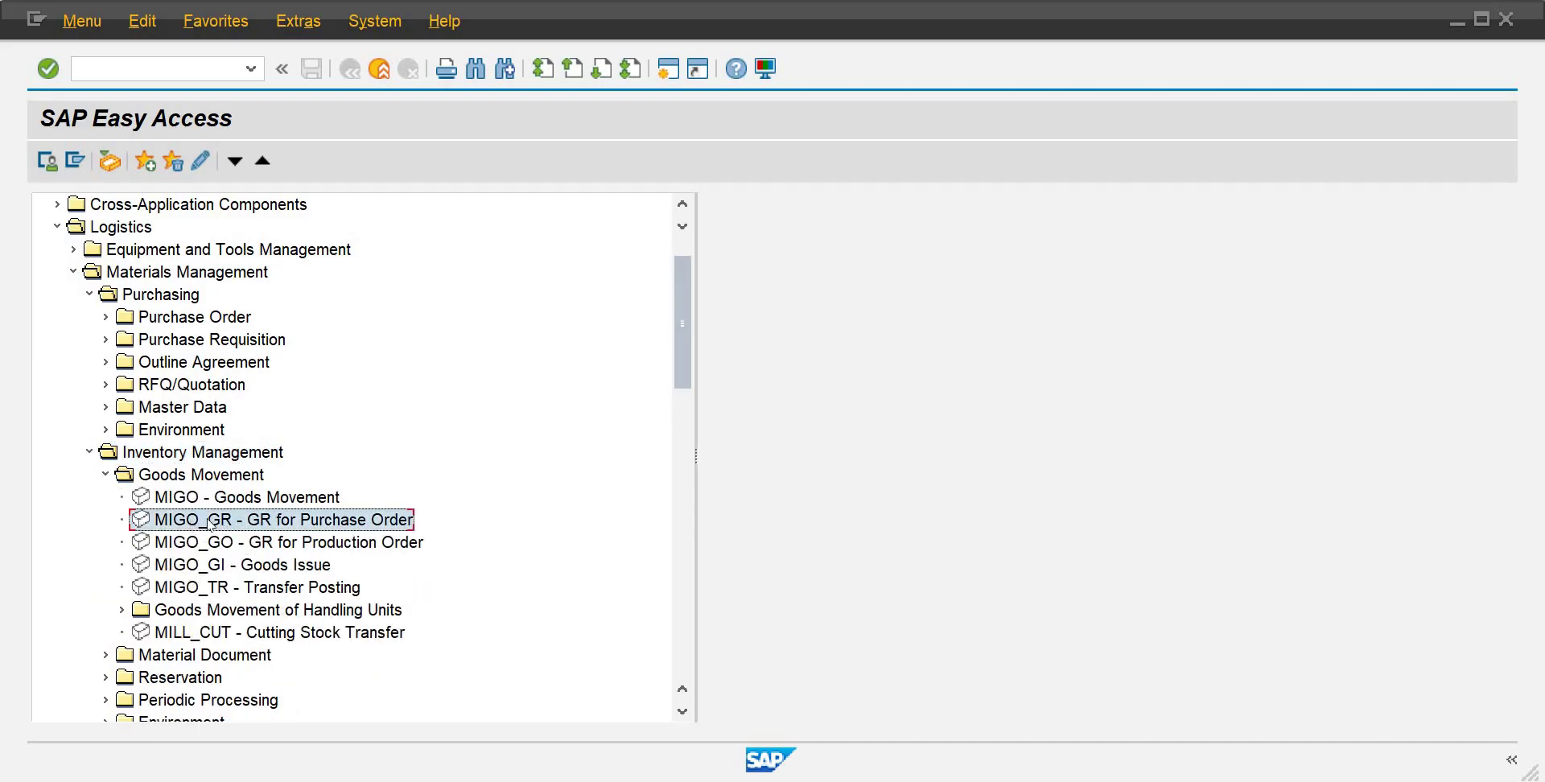
double_click(298, 520)
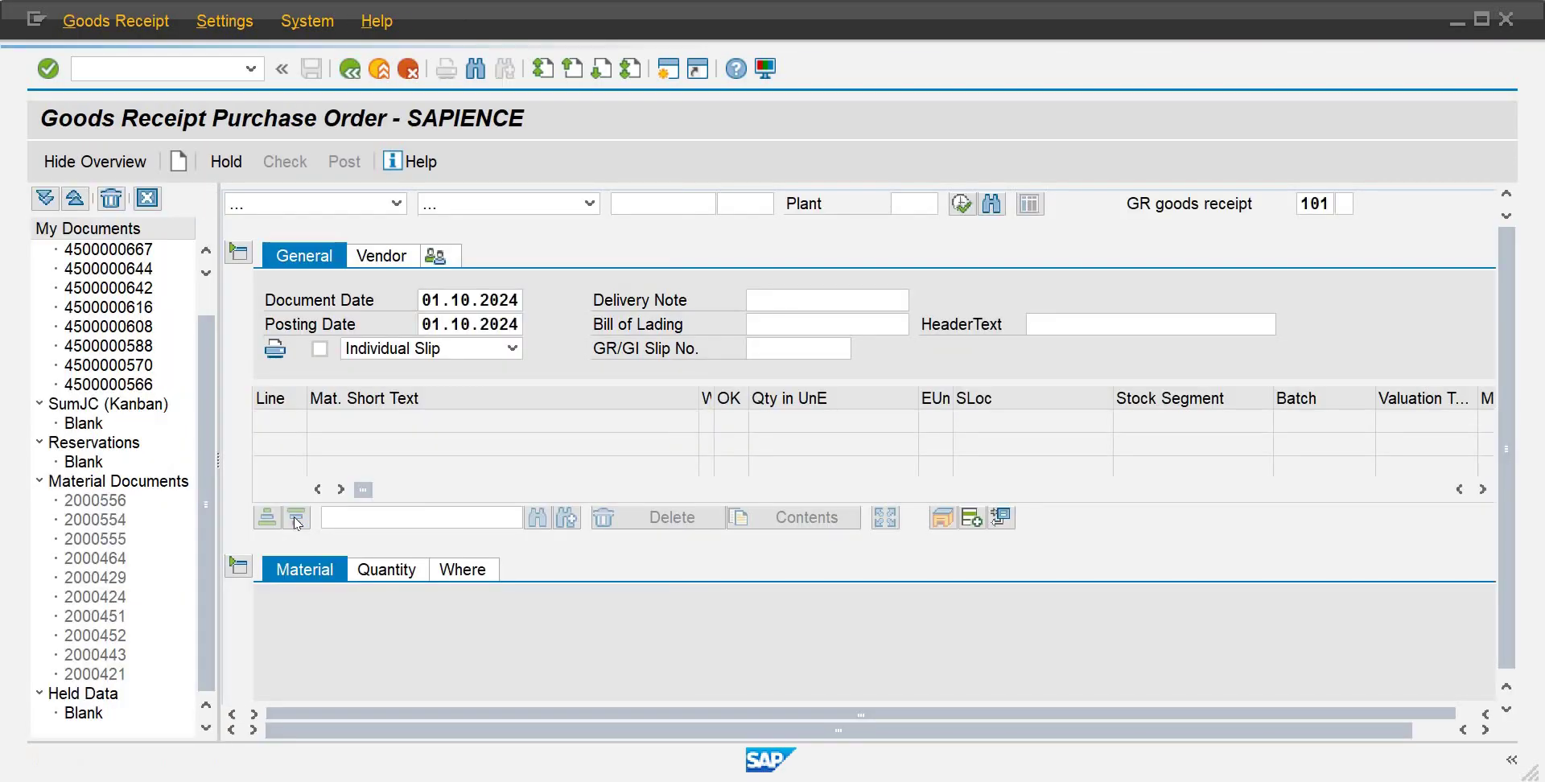
Step: Try the Return Delivery and Display actions on the goods receipt screen
left_click(397, 205)
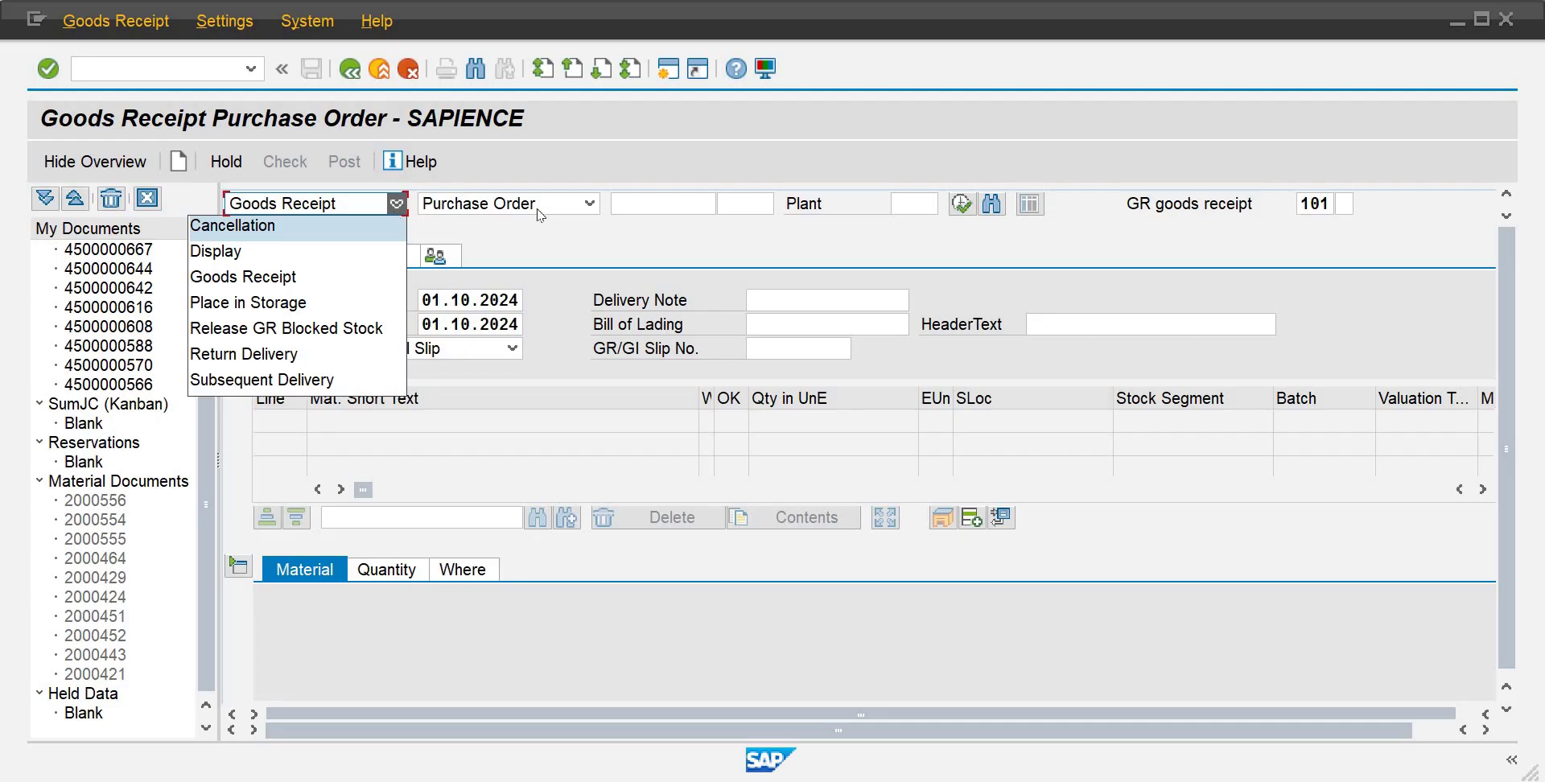
left_click(329, 355)
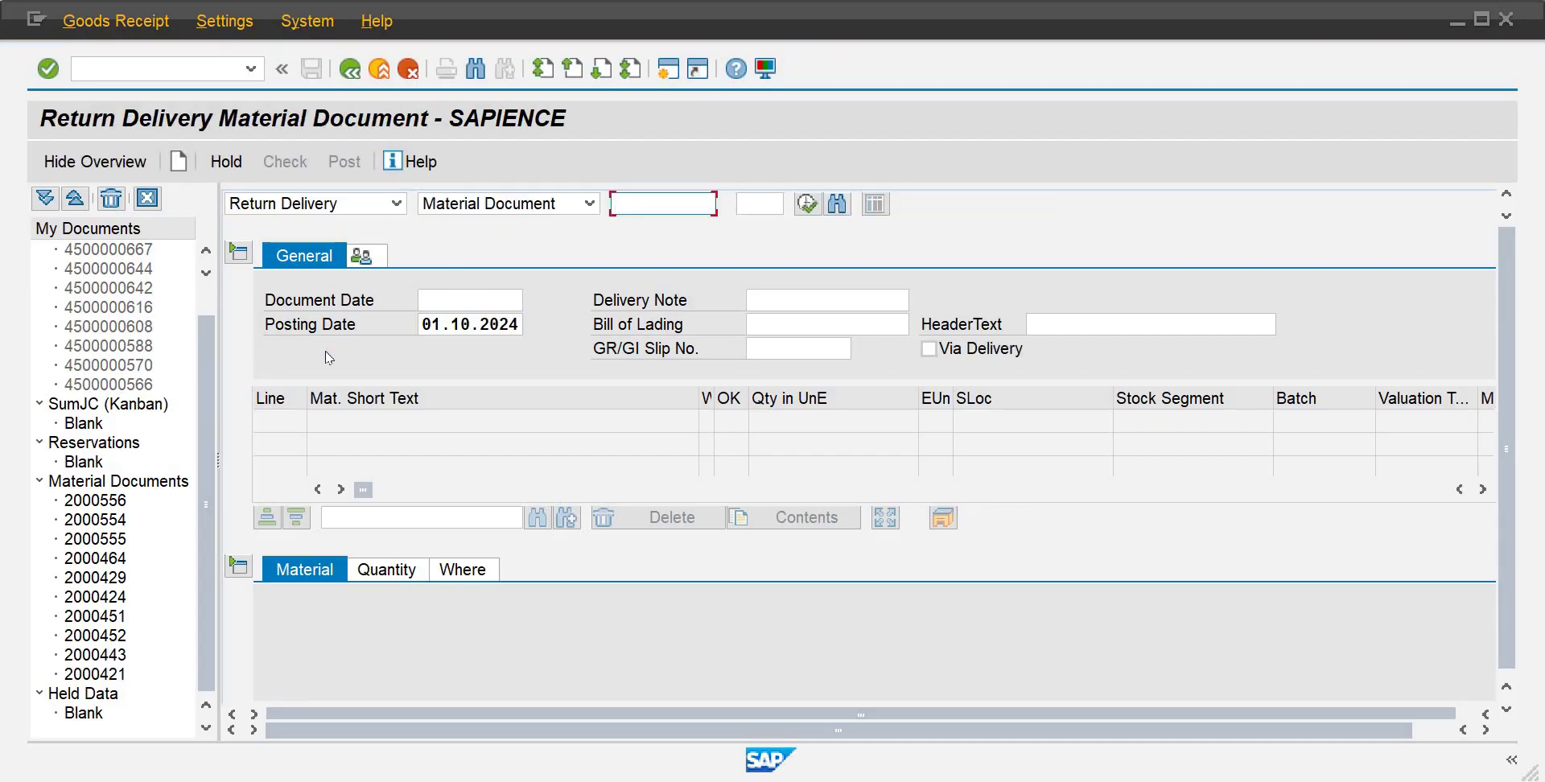
left_click(396, 204)
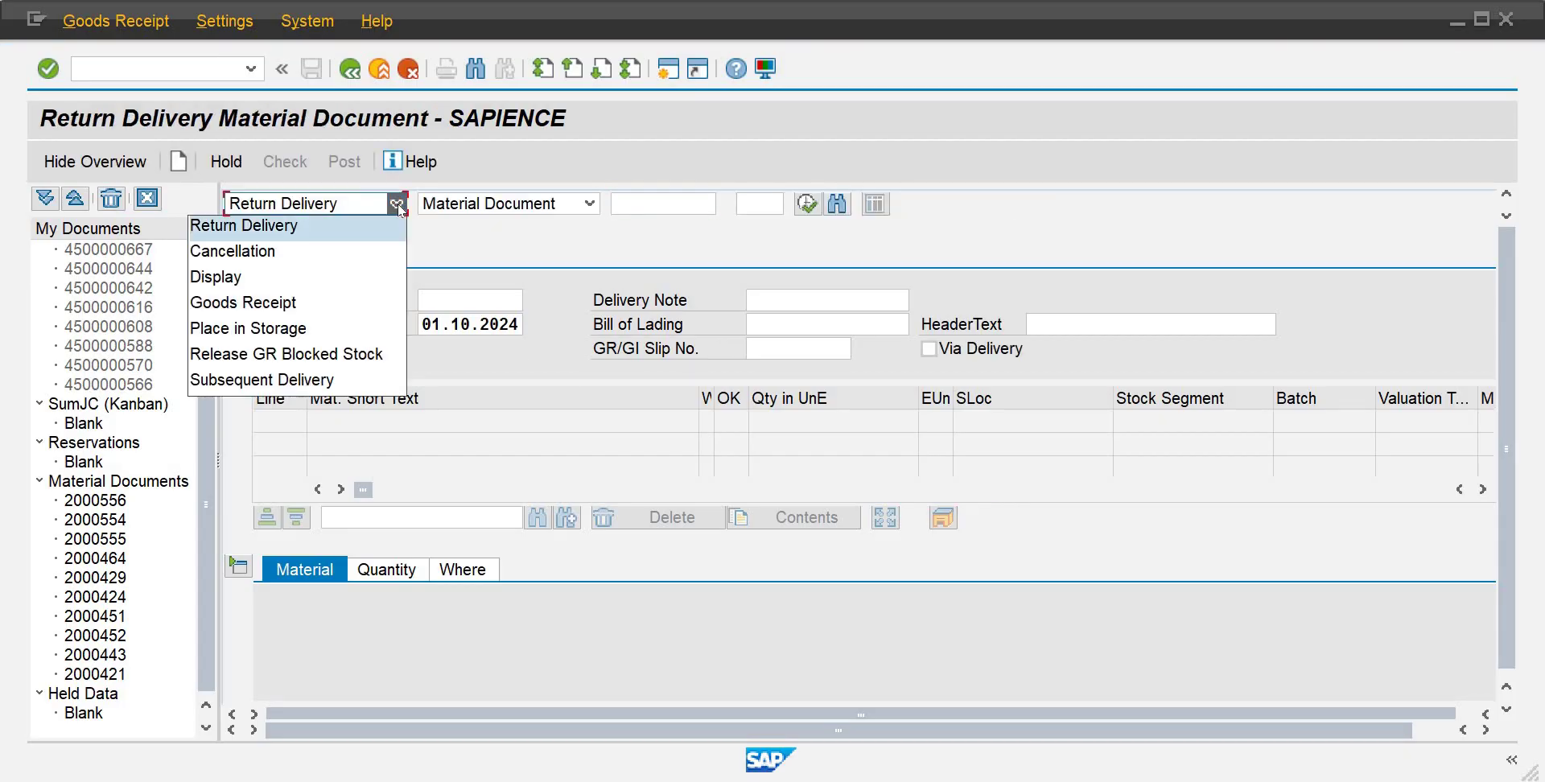
left_click(336, 276)
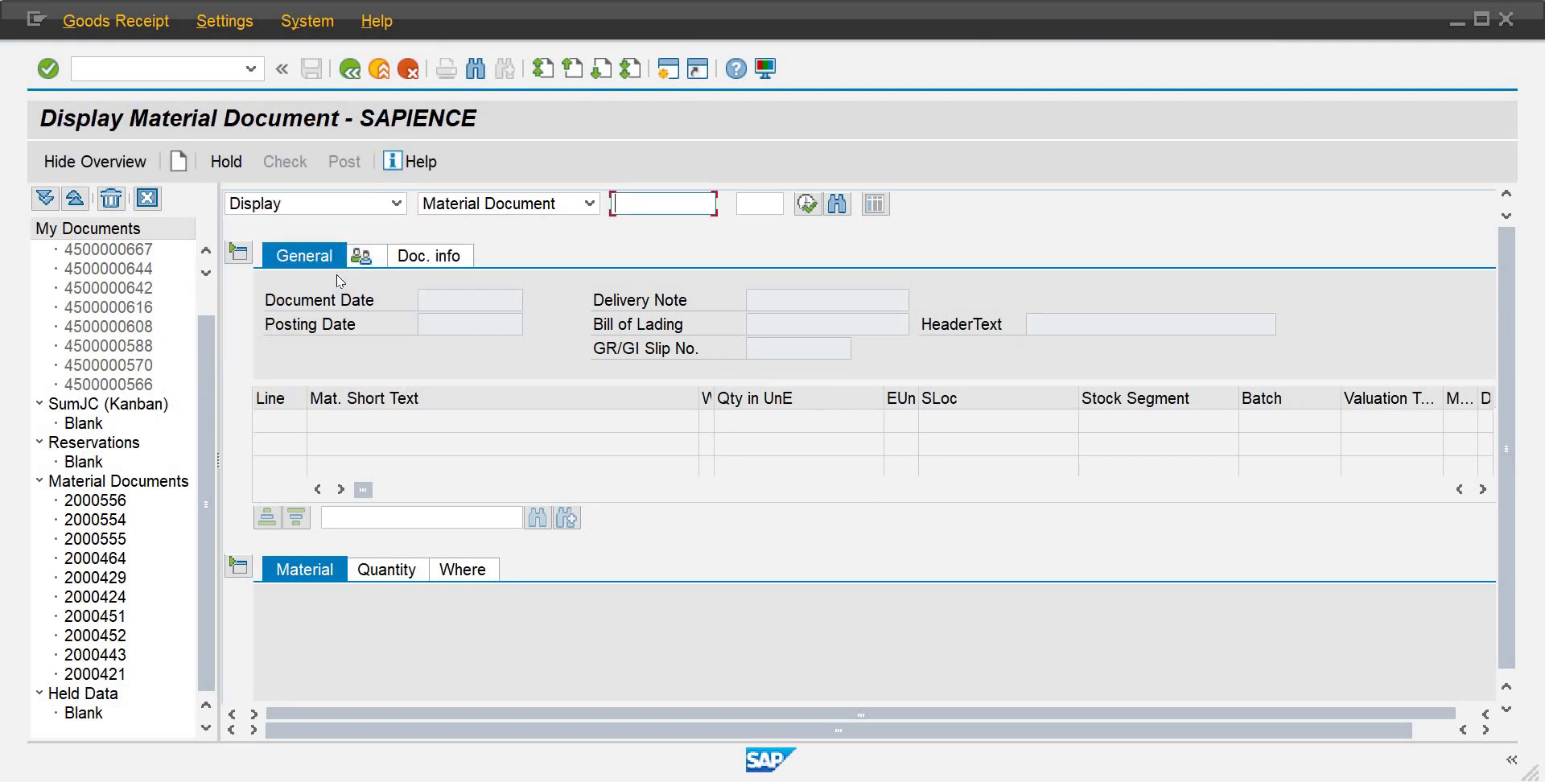
Step: Look through the available goods movement actions and set the action back to Goods Receipt
left_click(396, 204)
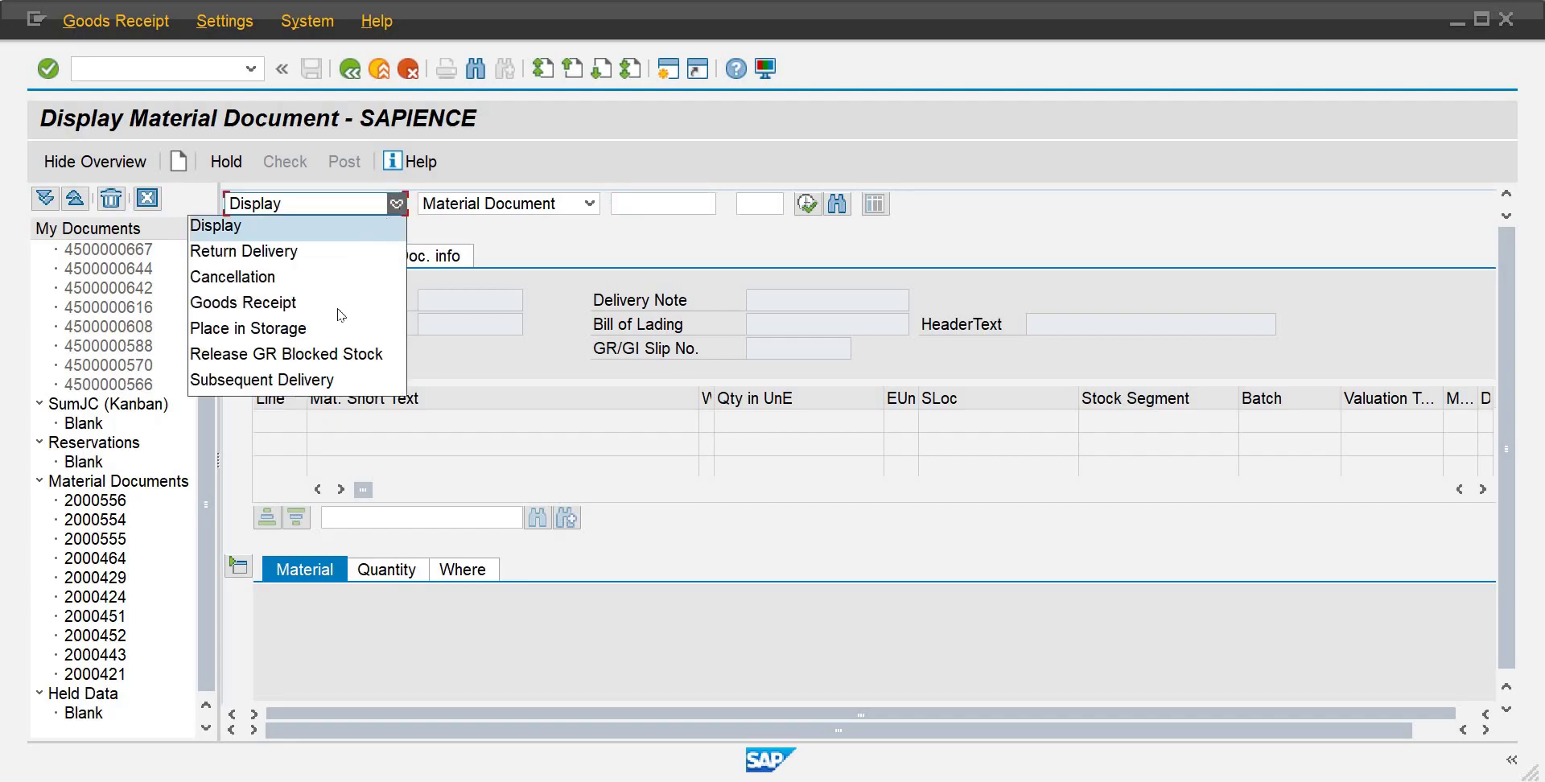
key("Down")
key("Down")
key("Down")
key("Down")
key("Down")
key("Down")
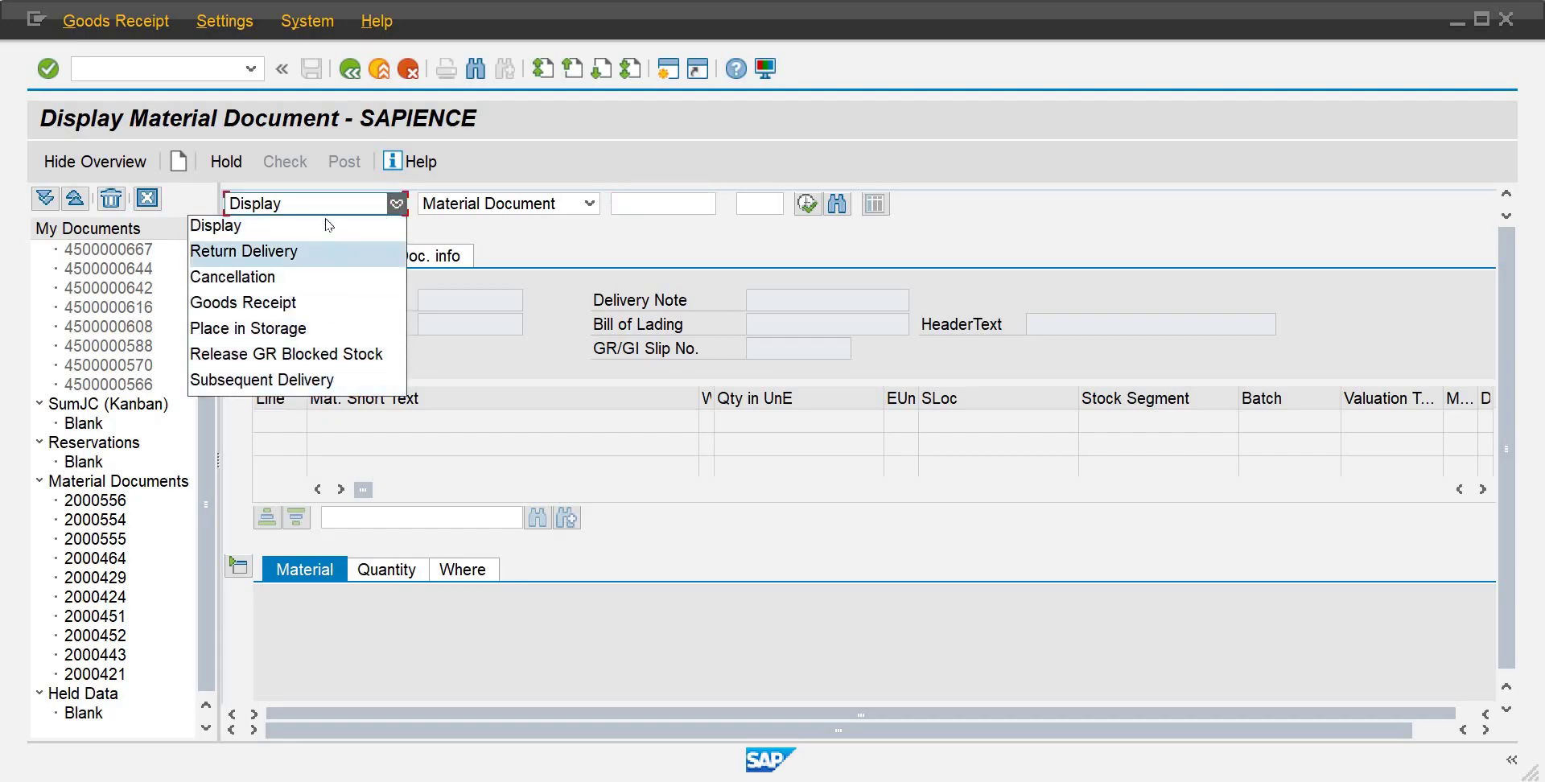
left_click(313, 304)
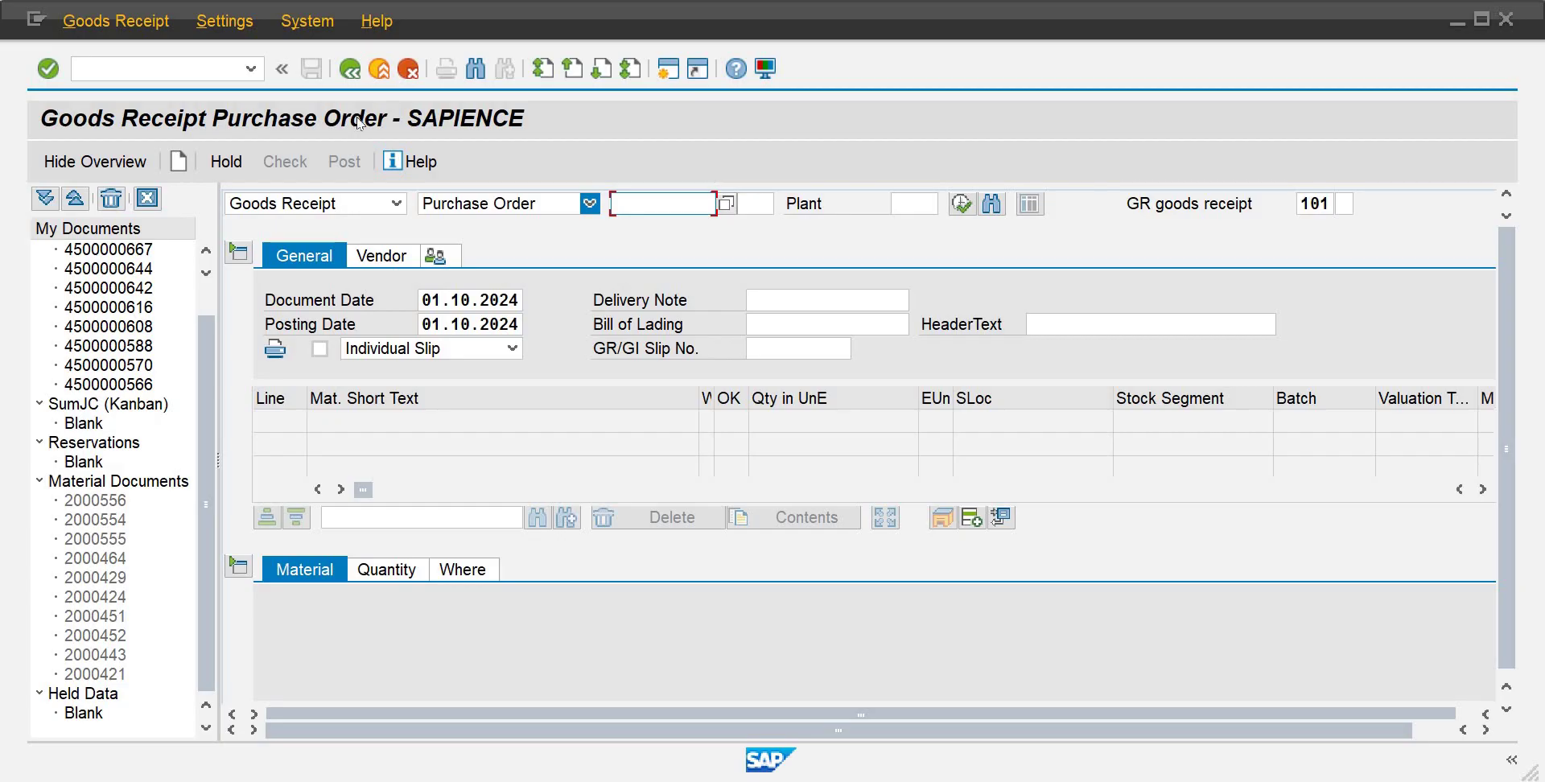
Step: Open a new SAP session and run transaction ME2L in it
left_click(666, 73)
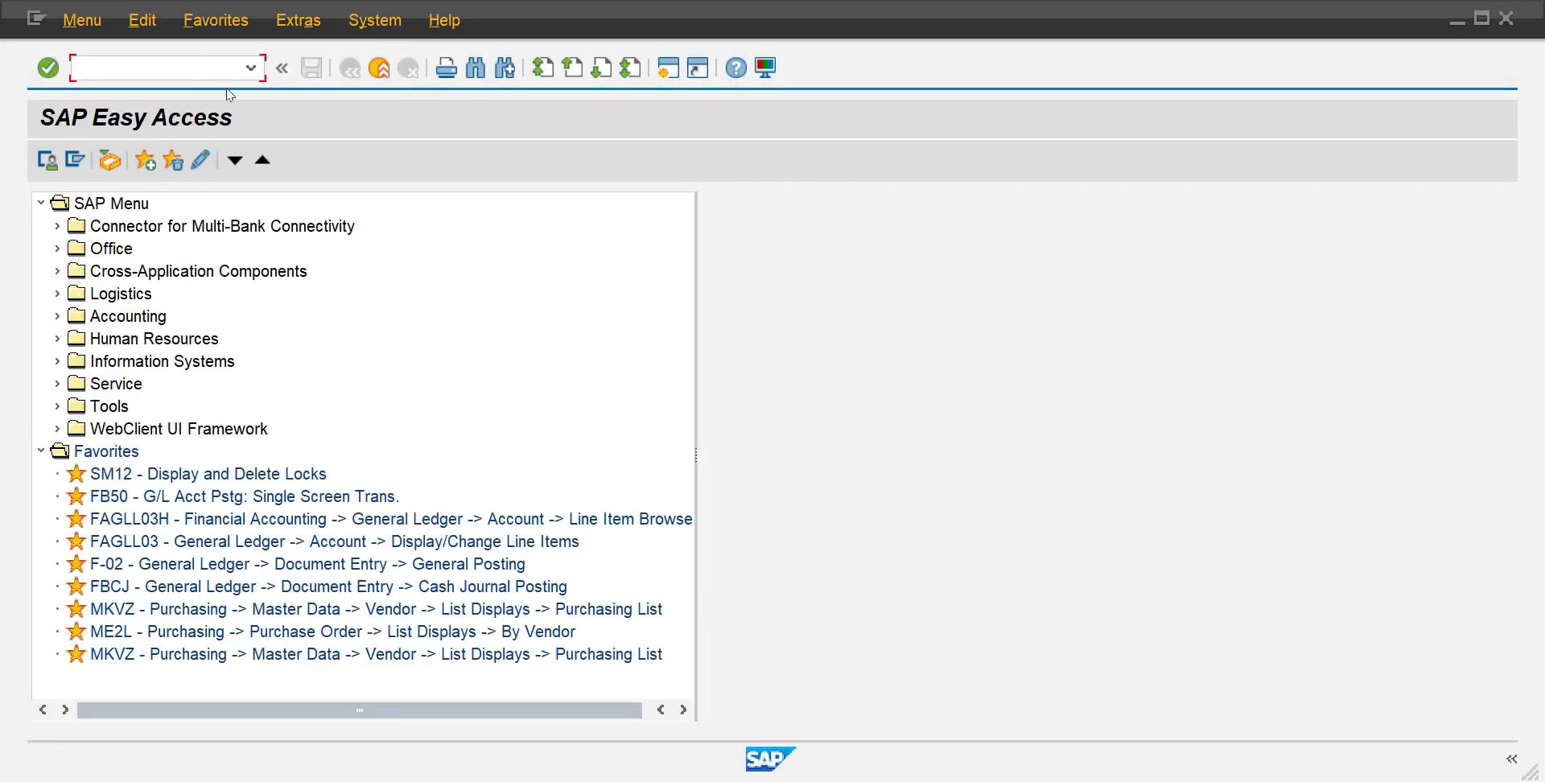
left_click(140, 69)
type("me")
type("2;")
type("l")
key("Return")
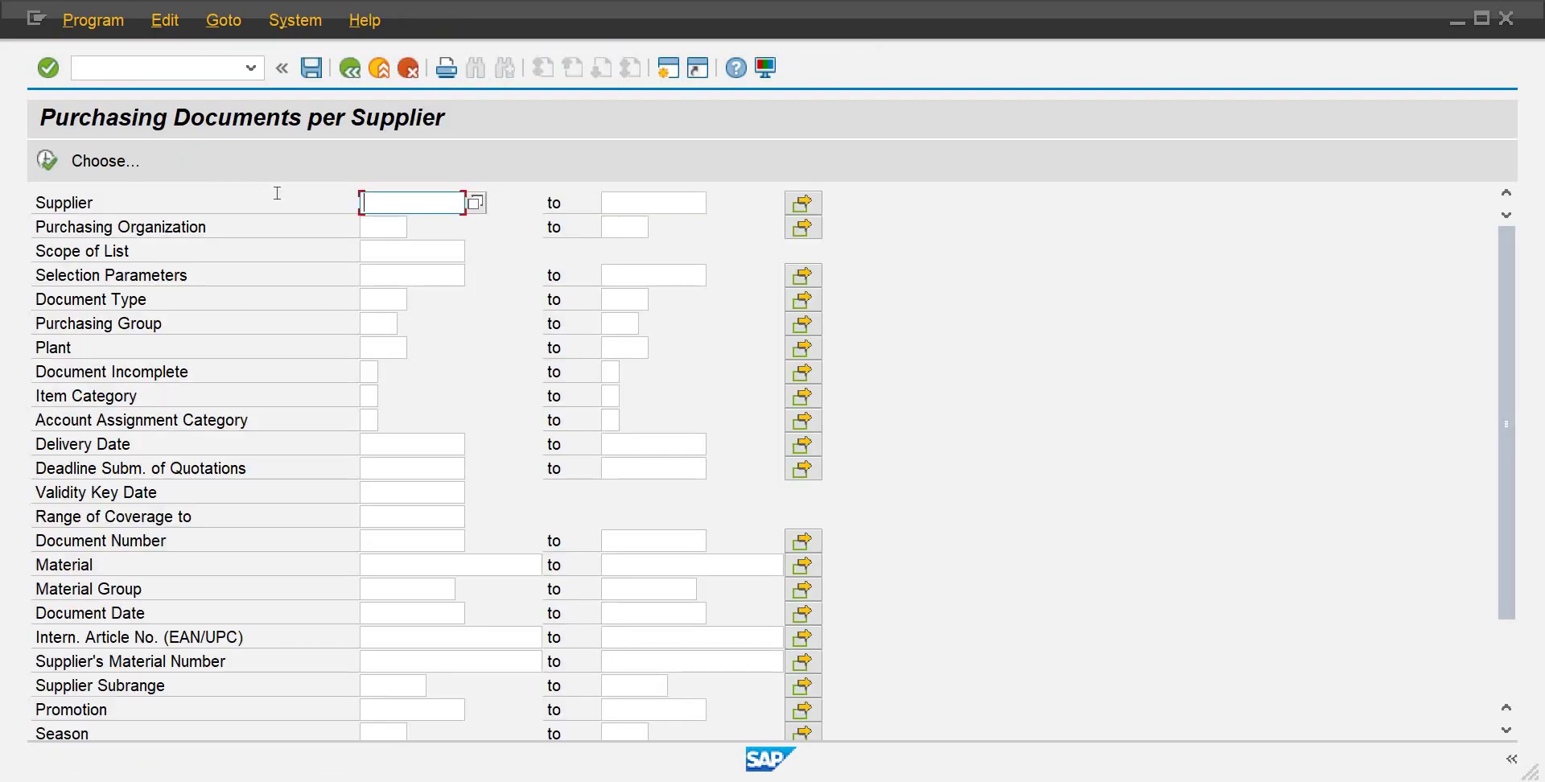
Step: Enter purchasing organization POCB and scope of list BEST as selection criteria for the purchasing documents
left_click(380, 227)
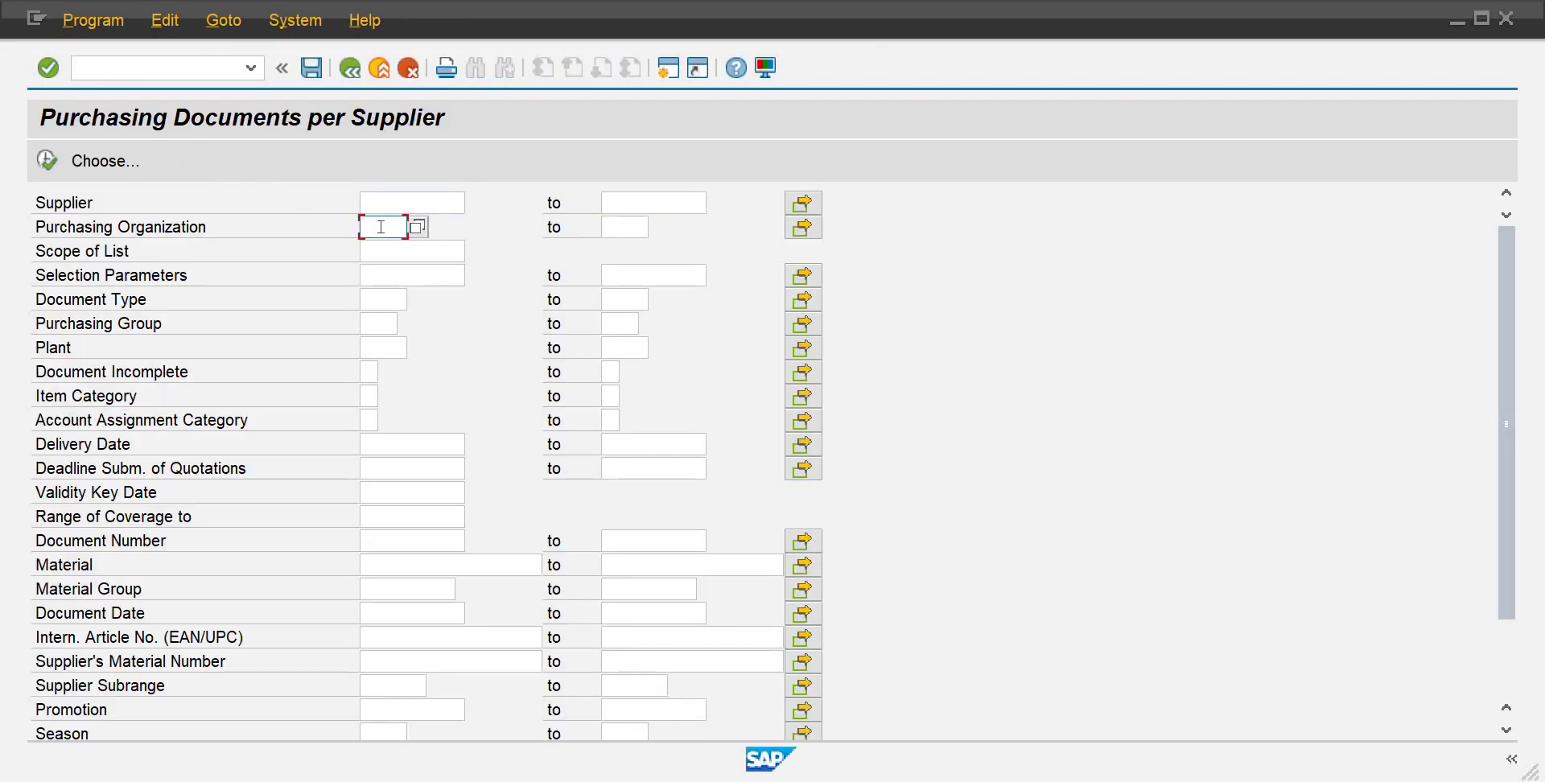
type("pocb")
key("Tab")
key("Tab")
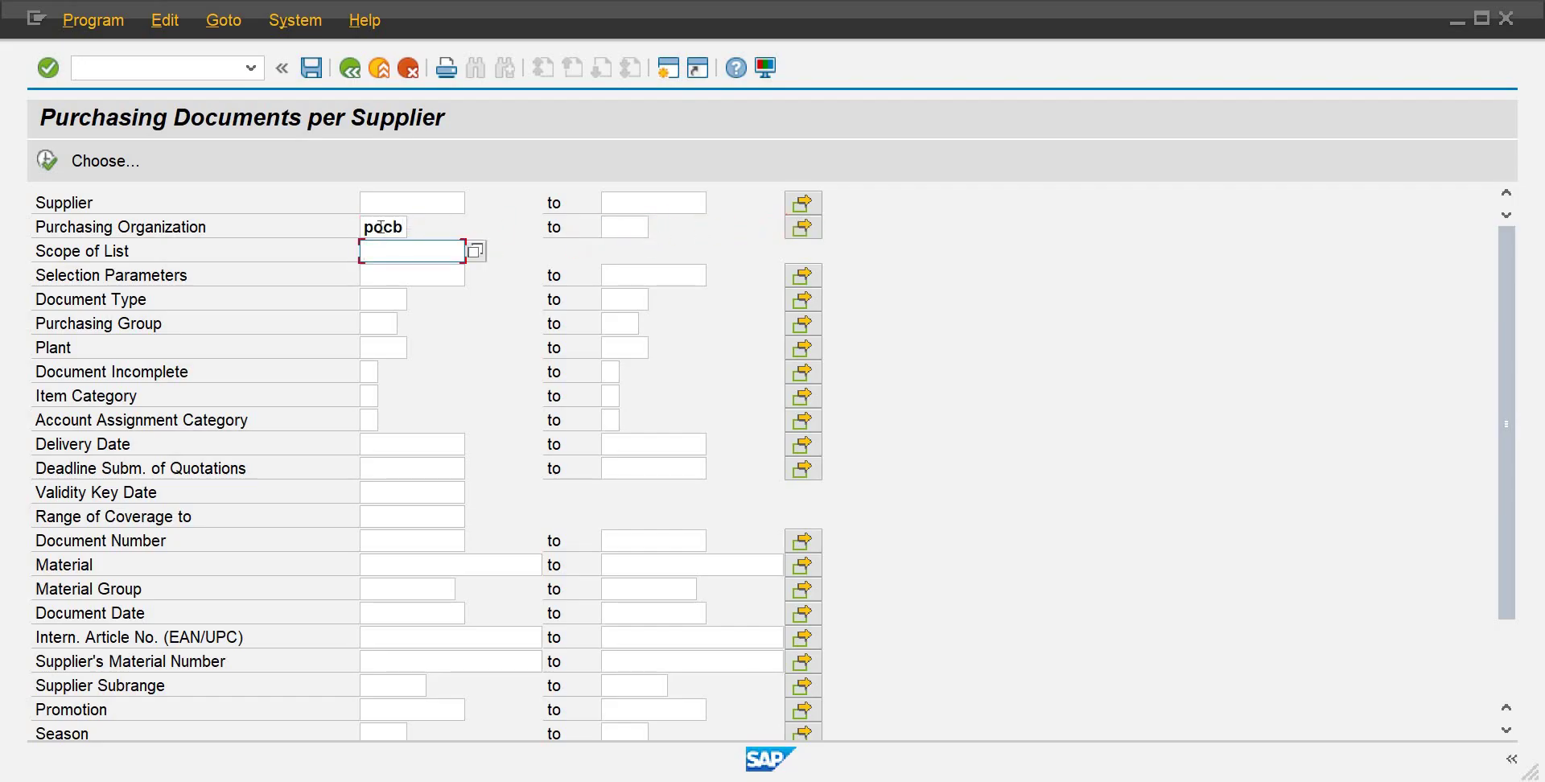
type("best")
key("Tab")
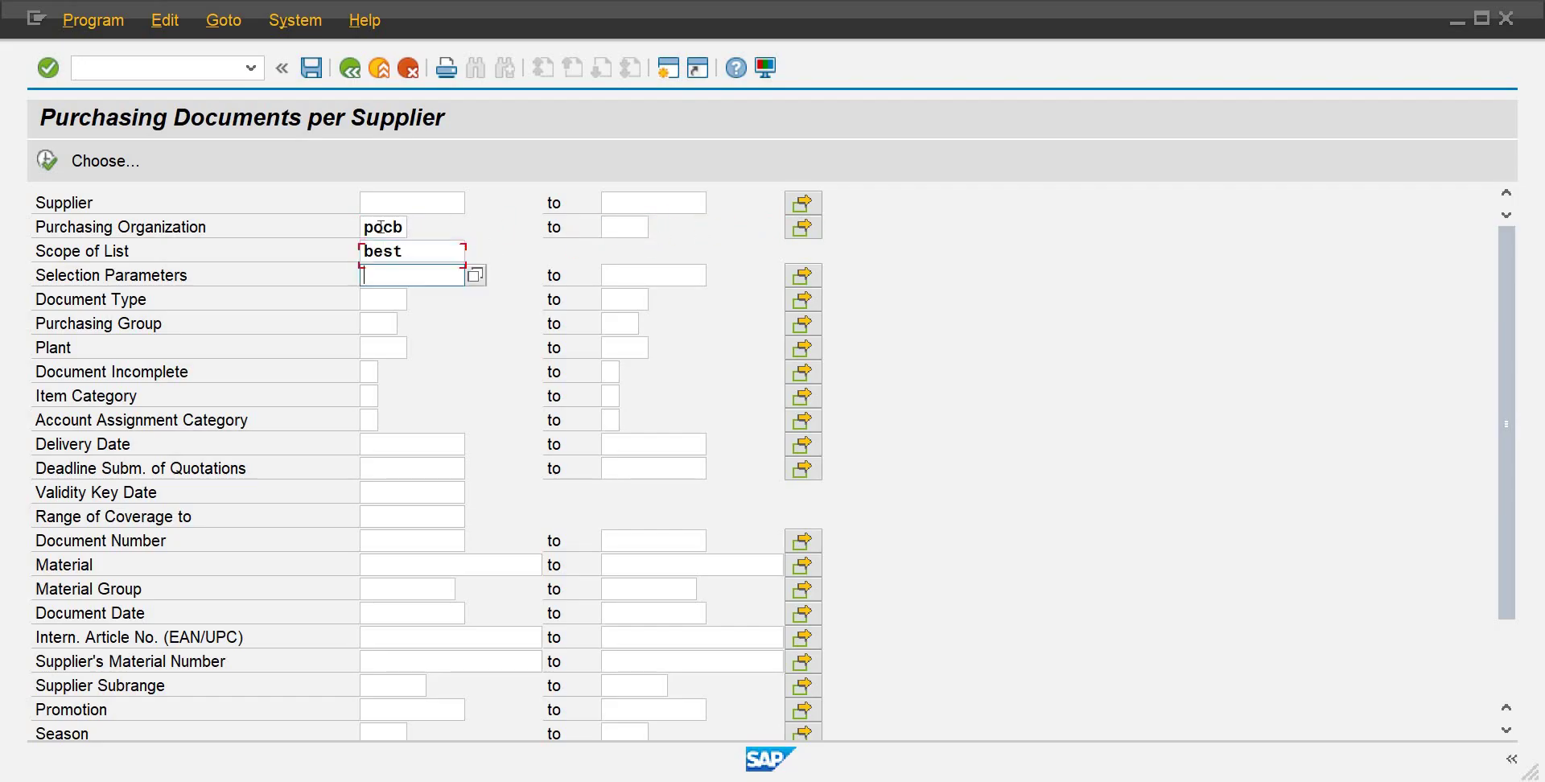
Step: Set the plant to PLCB, run the purchasing documents list and return to the selection screen
key("Tab")
key("Tab")
key("Tab")
key("Tab")
key("Tab")
key("Tab")
key("Tab")
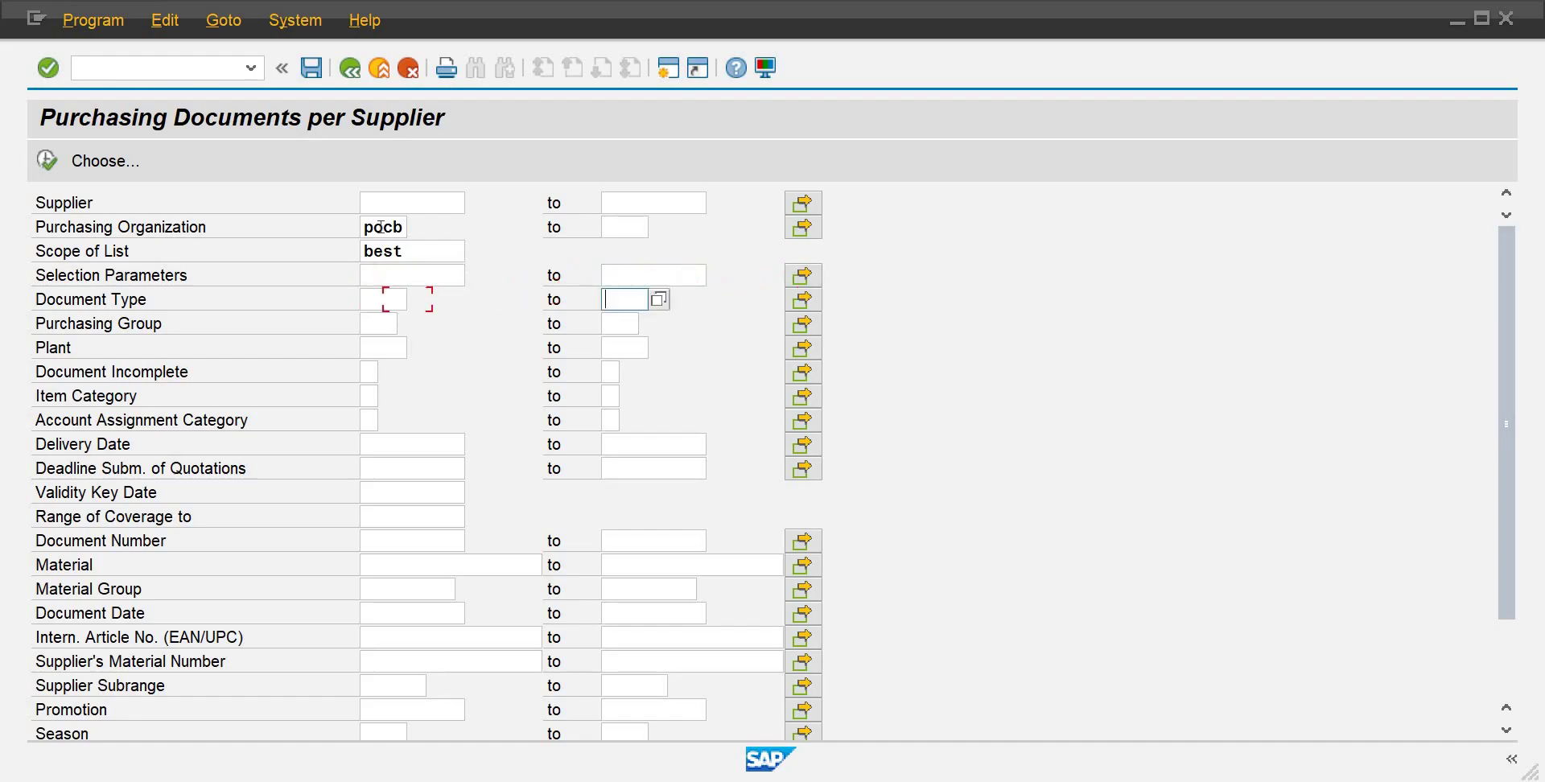
key("Tab")
key("Tab")
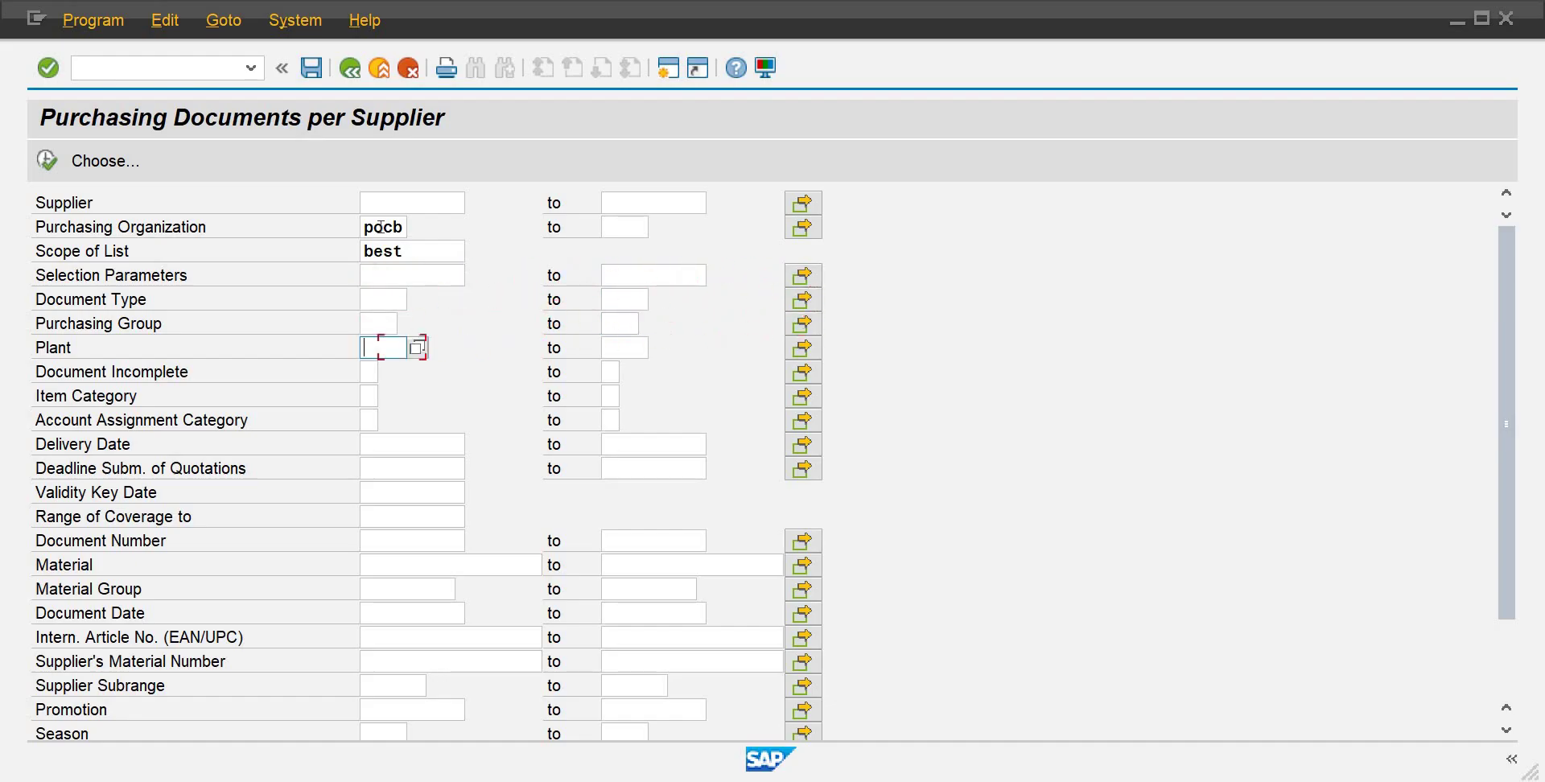
type("plcb")
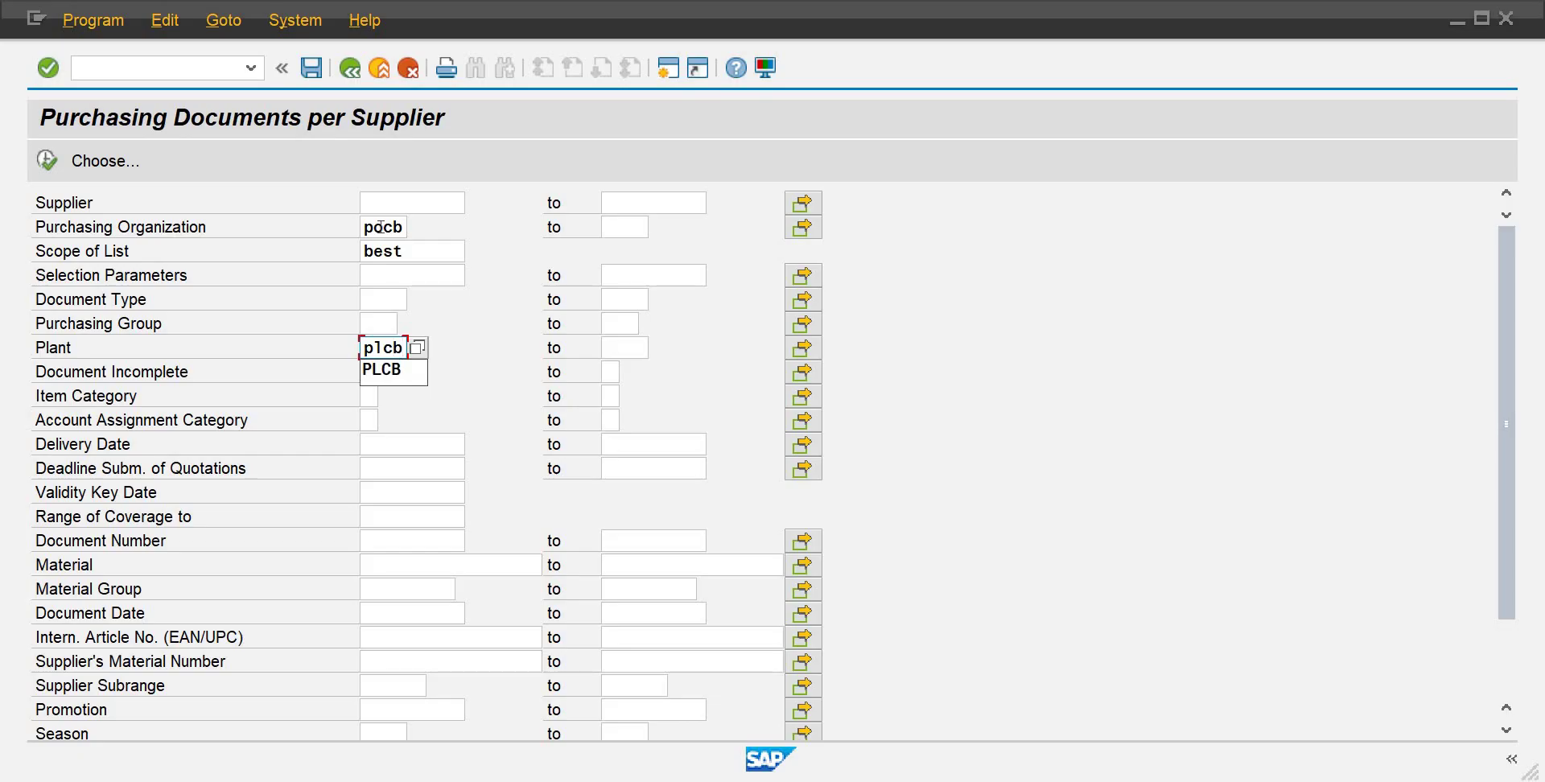
key("Down")
key("Return")
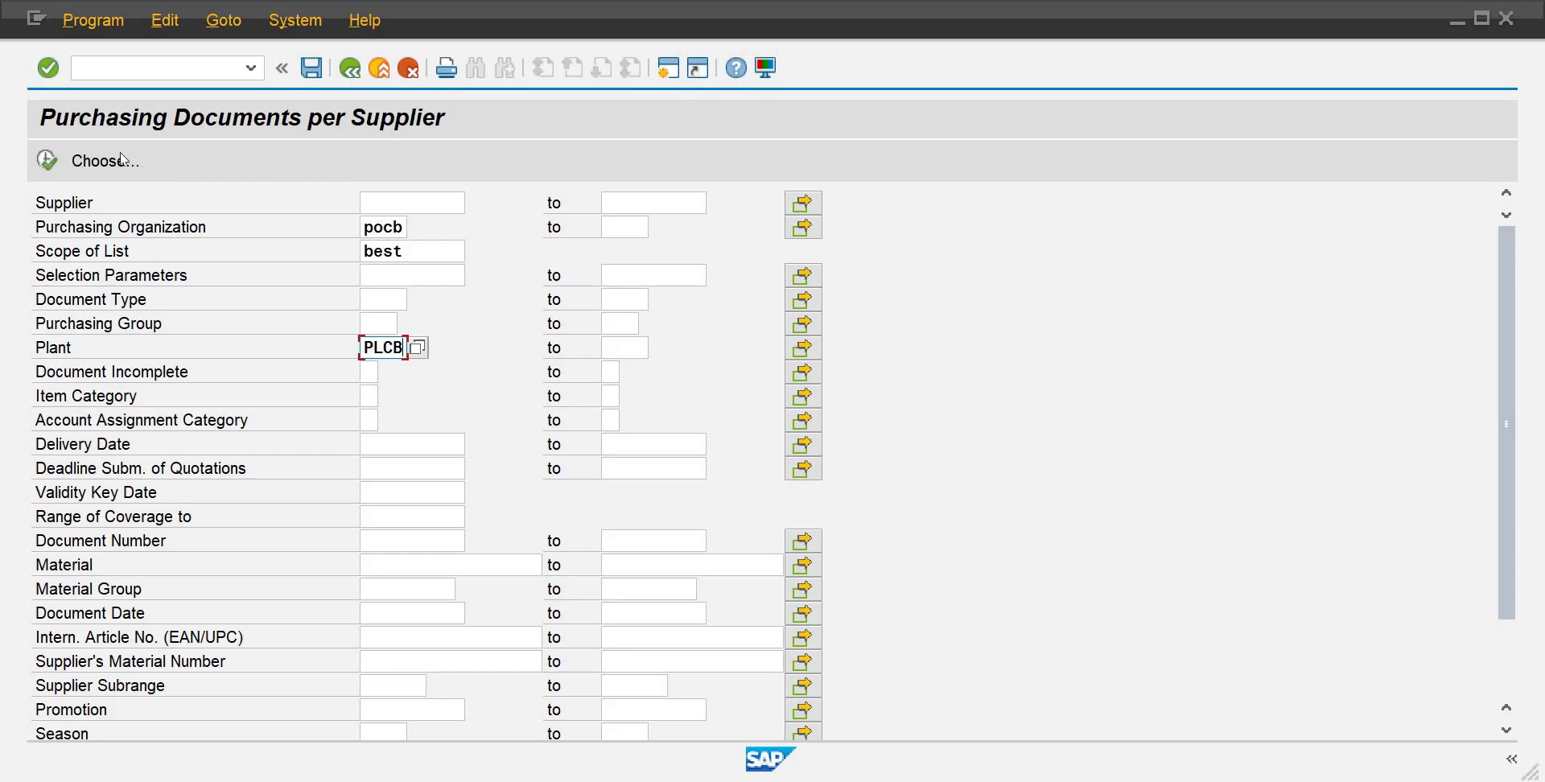
left_click(46, 164)
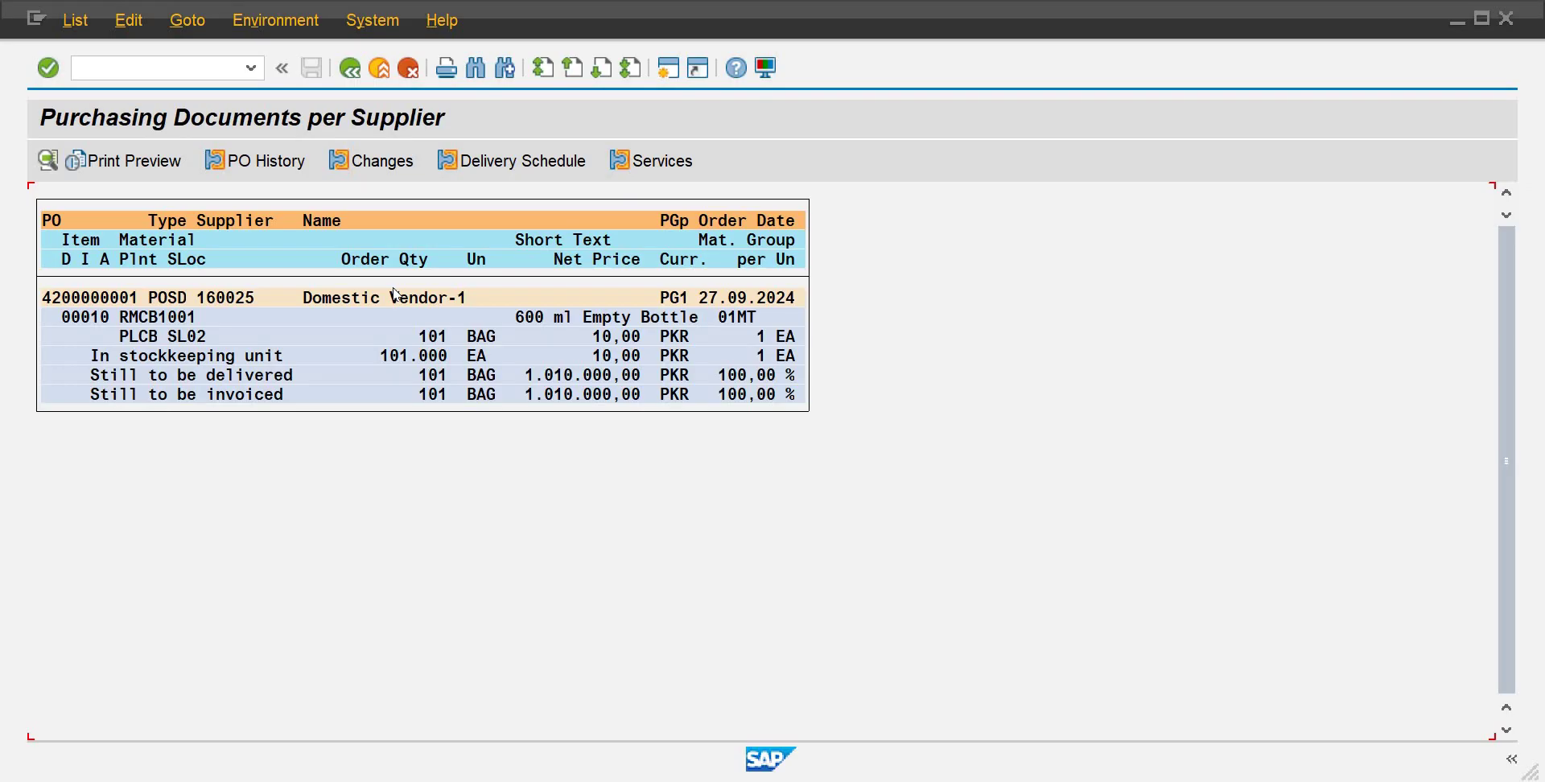
left_click(344, 76)
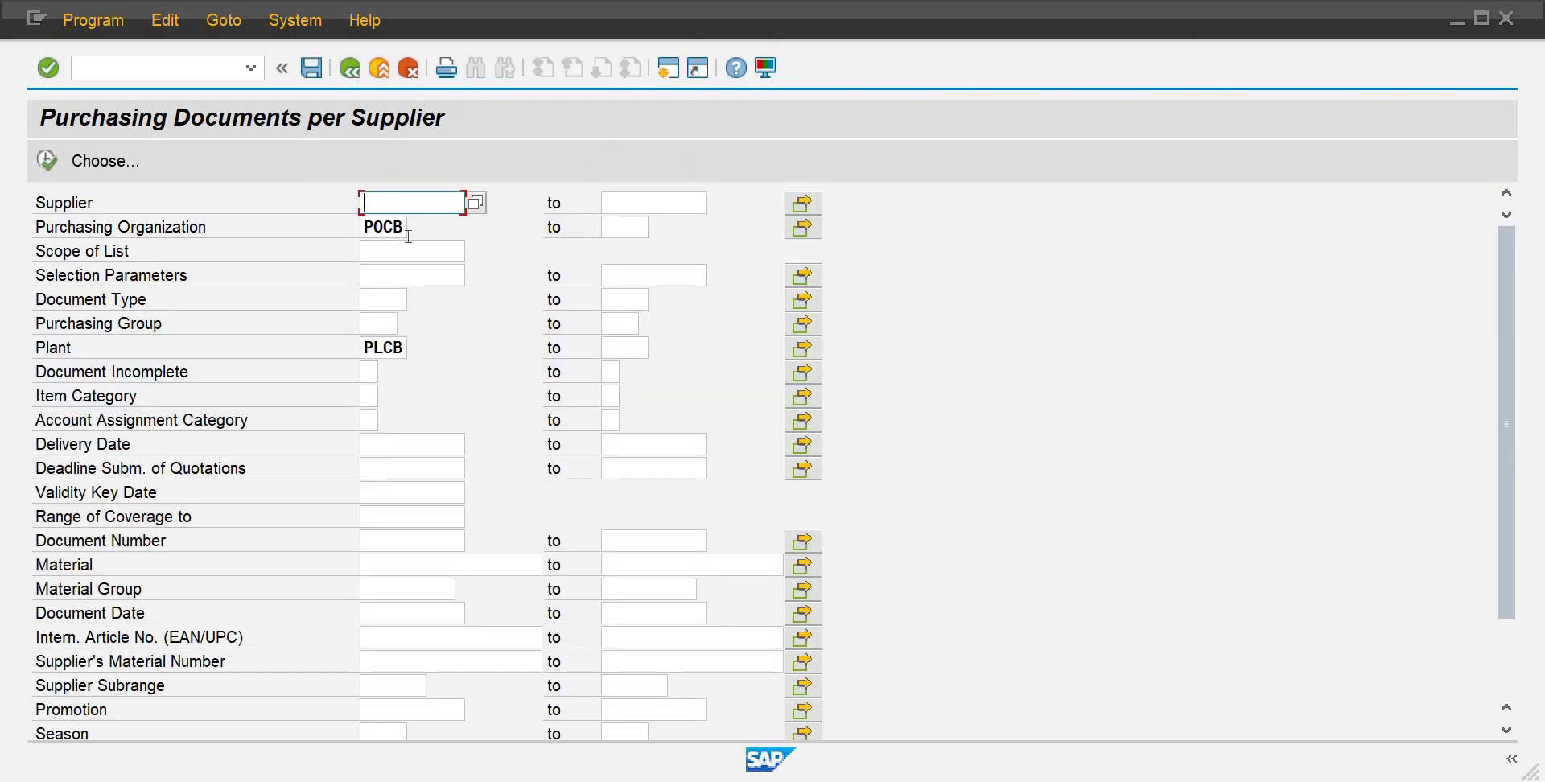
Step: Change the purchasing organization in the ME2L selection criteria to POGS
left_click(409, 228)
key("BackSpace")
key("BackSpace")
key("BackSpace")
key("BackSpace")
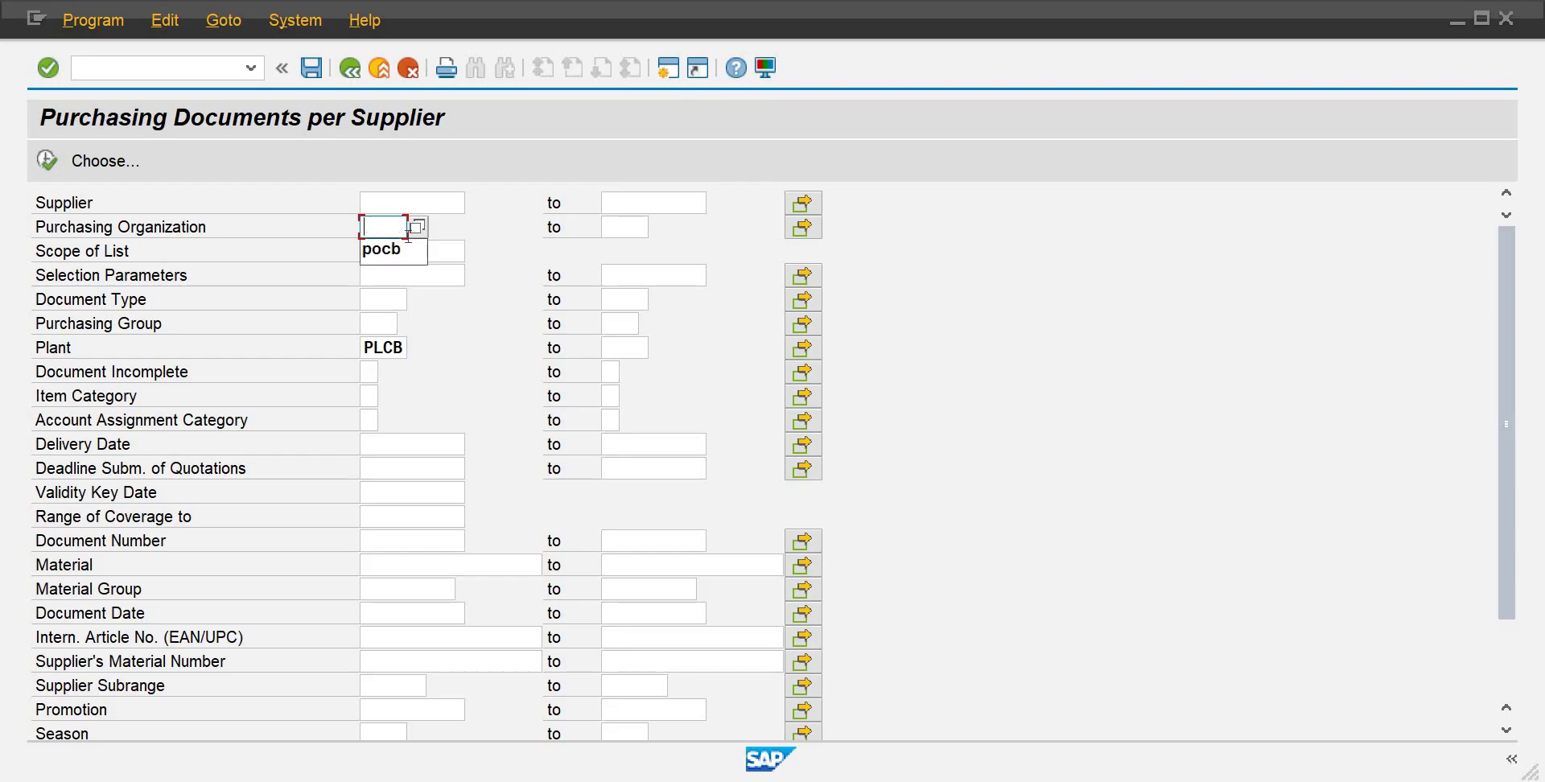
type("pogs")
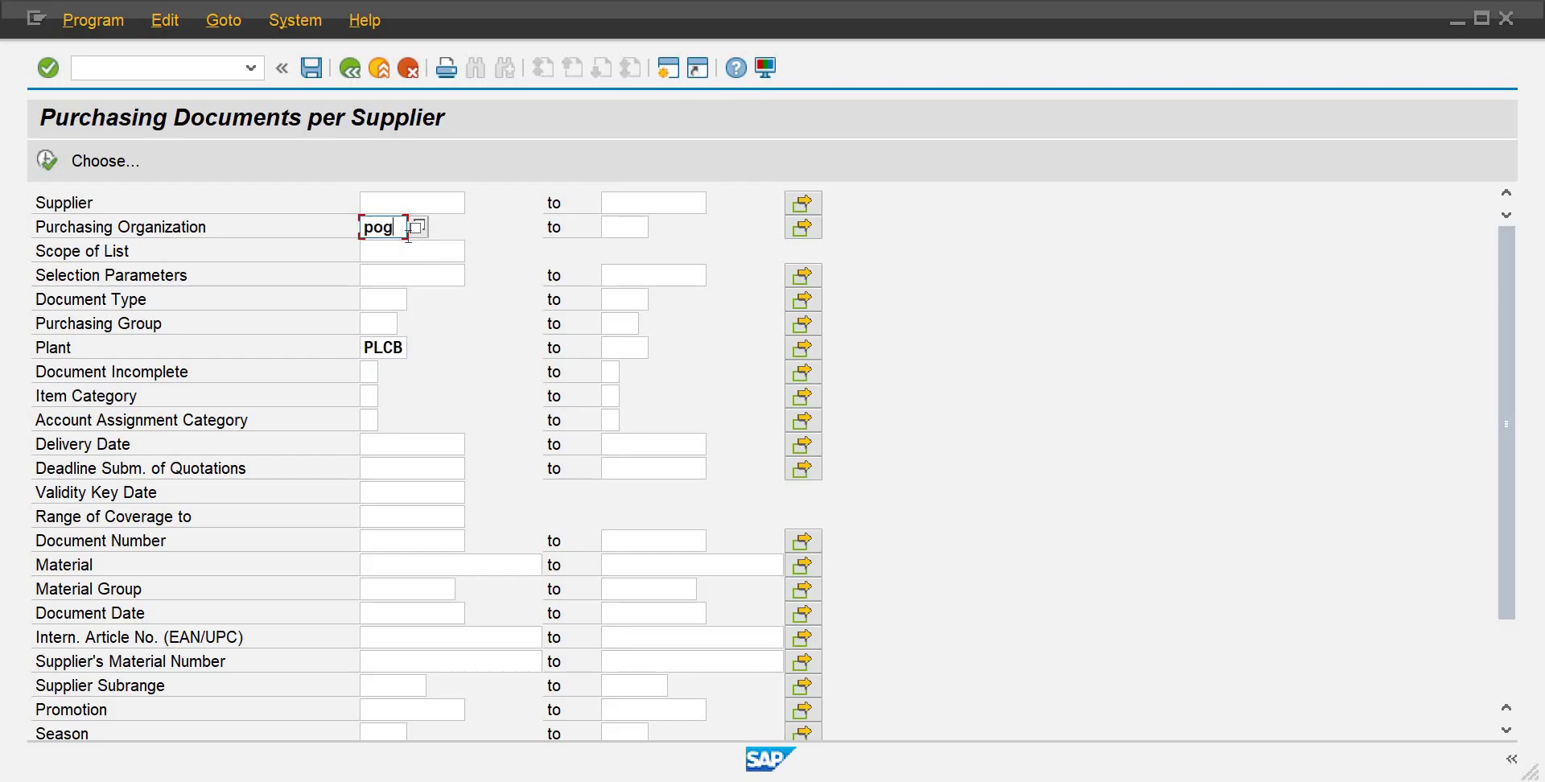
key("Tab")
key("Tab")
key("Tab")
key("Tab")
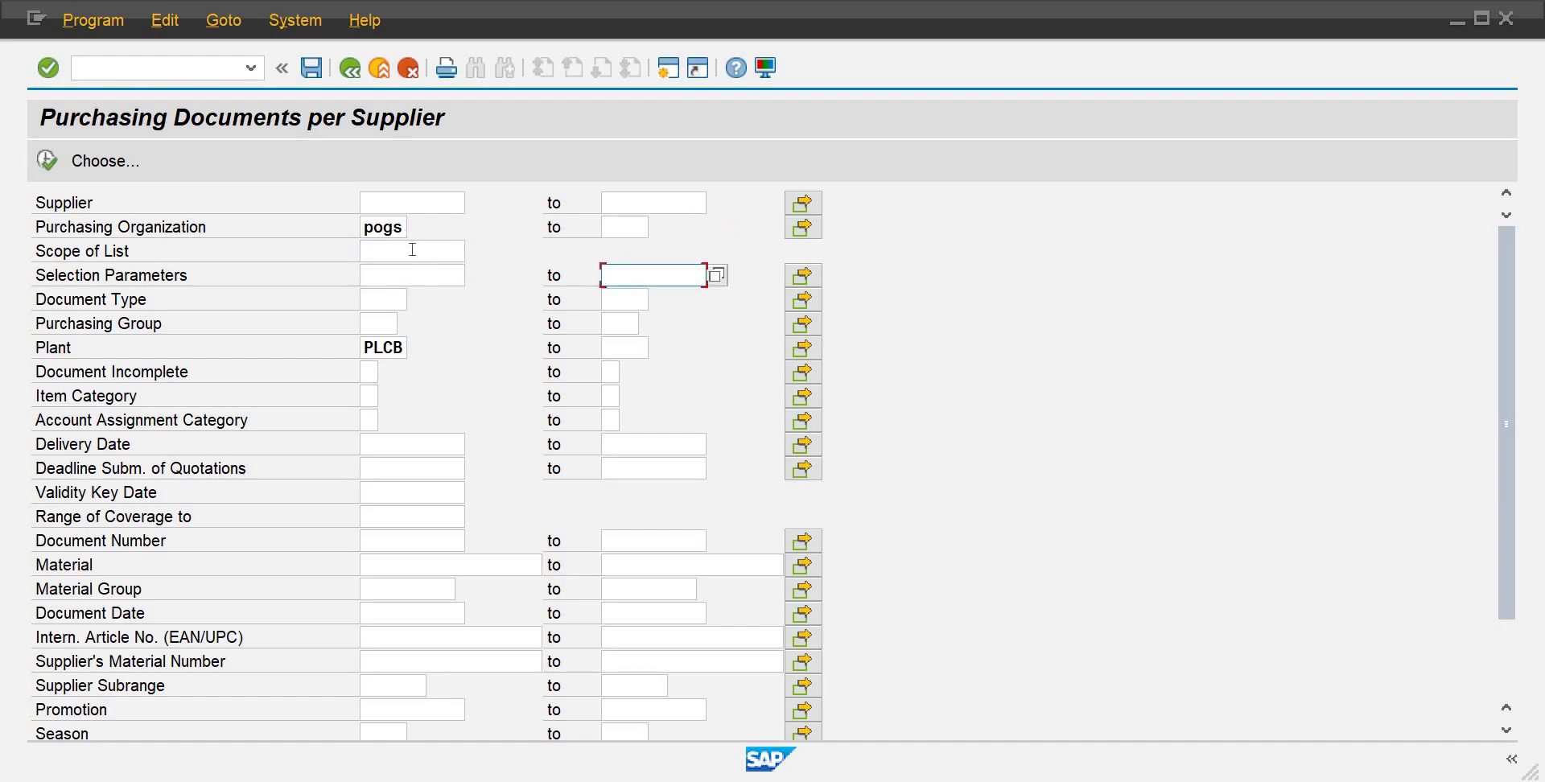
Step: Set the scope of list to BEST and the plant to PLGS, and run the purchasing documents list
left_click(412, 250)
type("b")
key("Down")
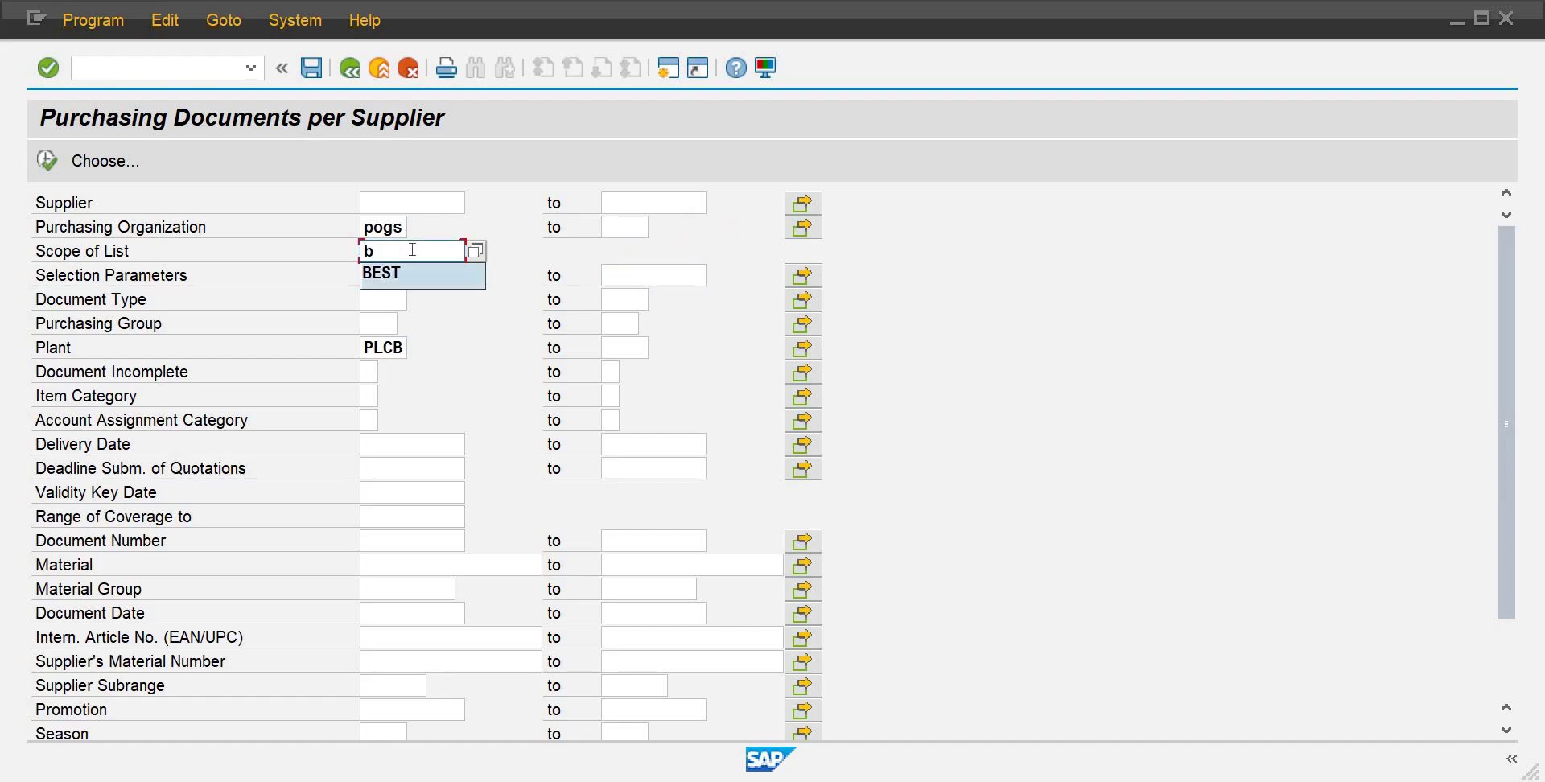
key("Tab")
key("Tab")
key("Tab")
key("Tab")
key("Tab")
key("Tab")
key("Tab")
key("Tab")
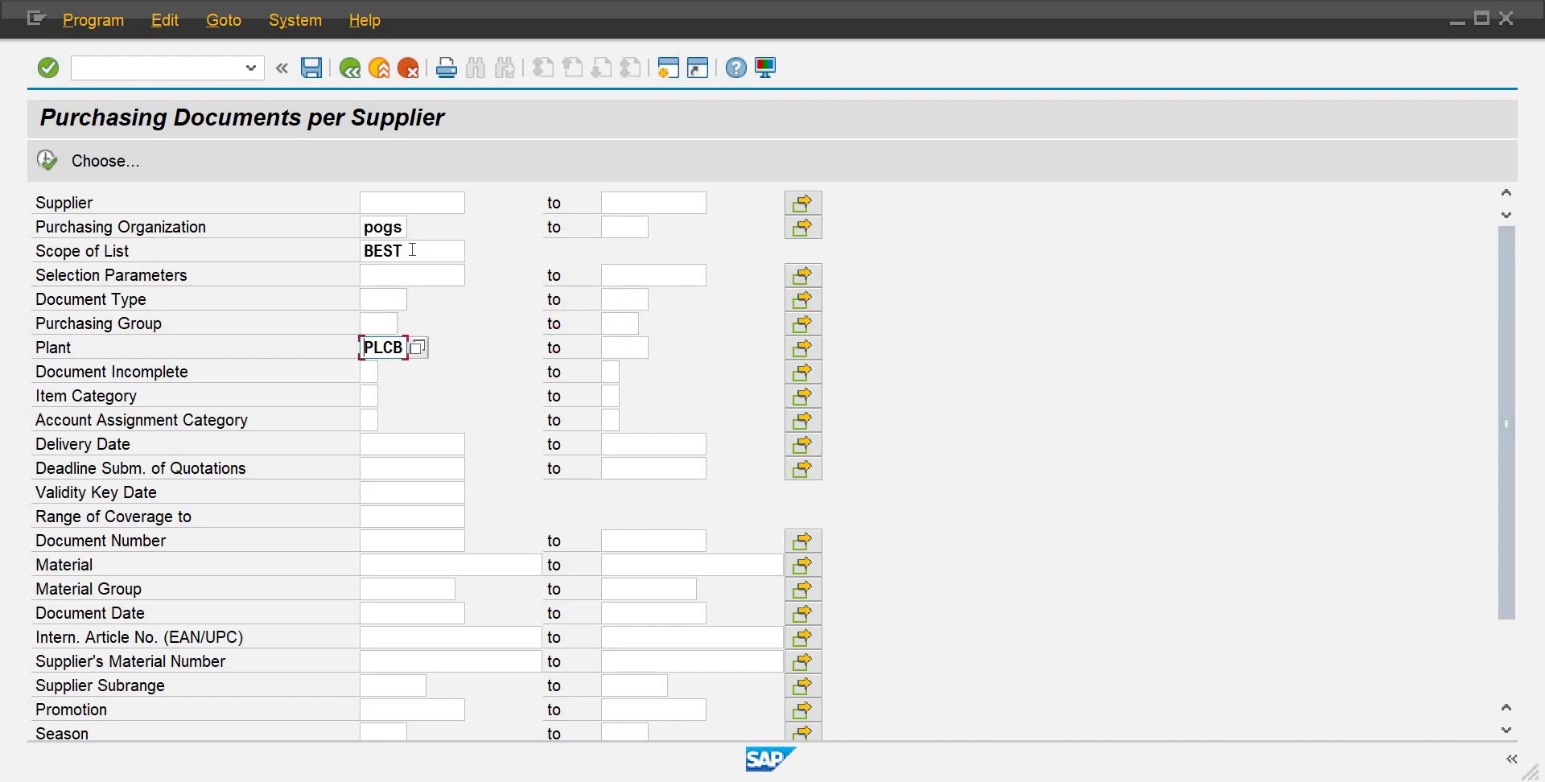
type("plgs")
left_click(46, 160)
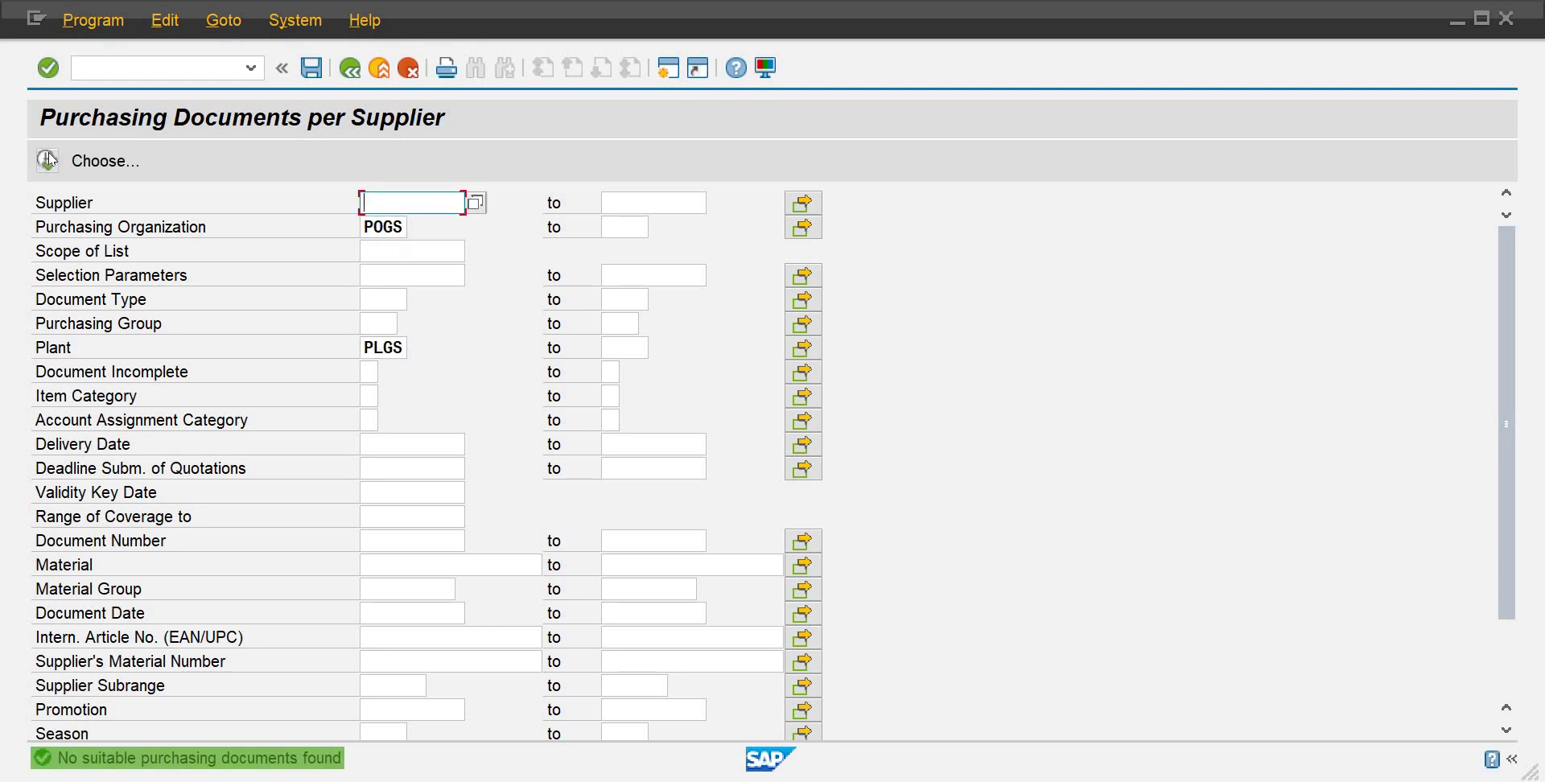
left_click(399, 226)
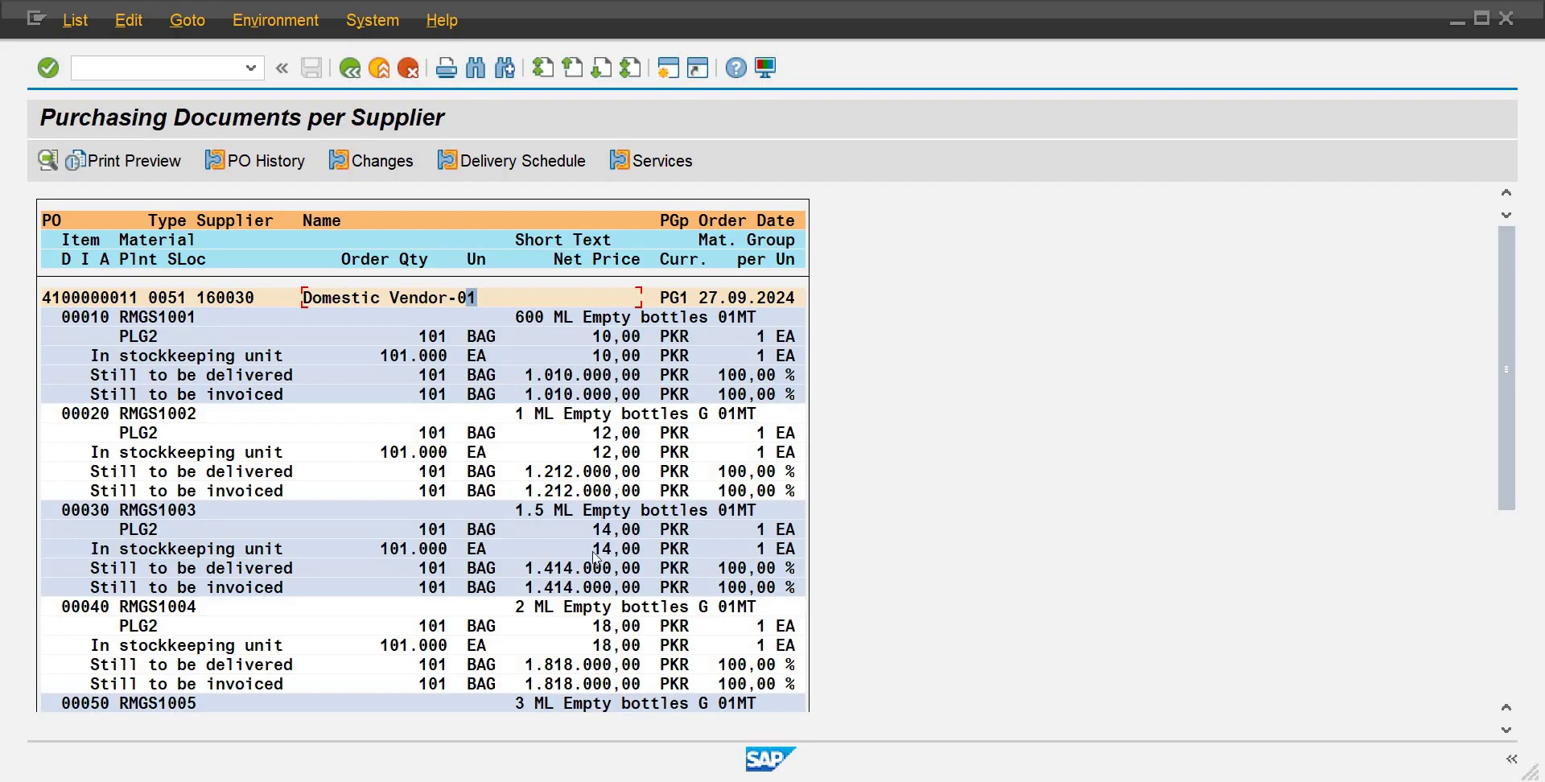
Step: Look through the item quantities and prices in the plant PLG2 purchasing documents list, down to the last item and back
left_click(1506, 732)
left_click(1506, 731)
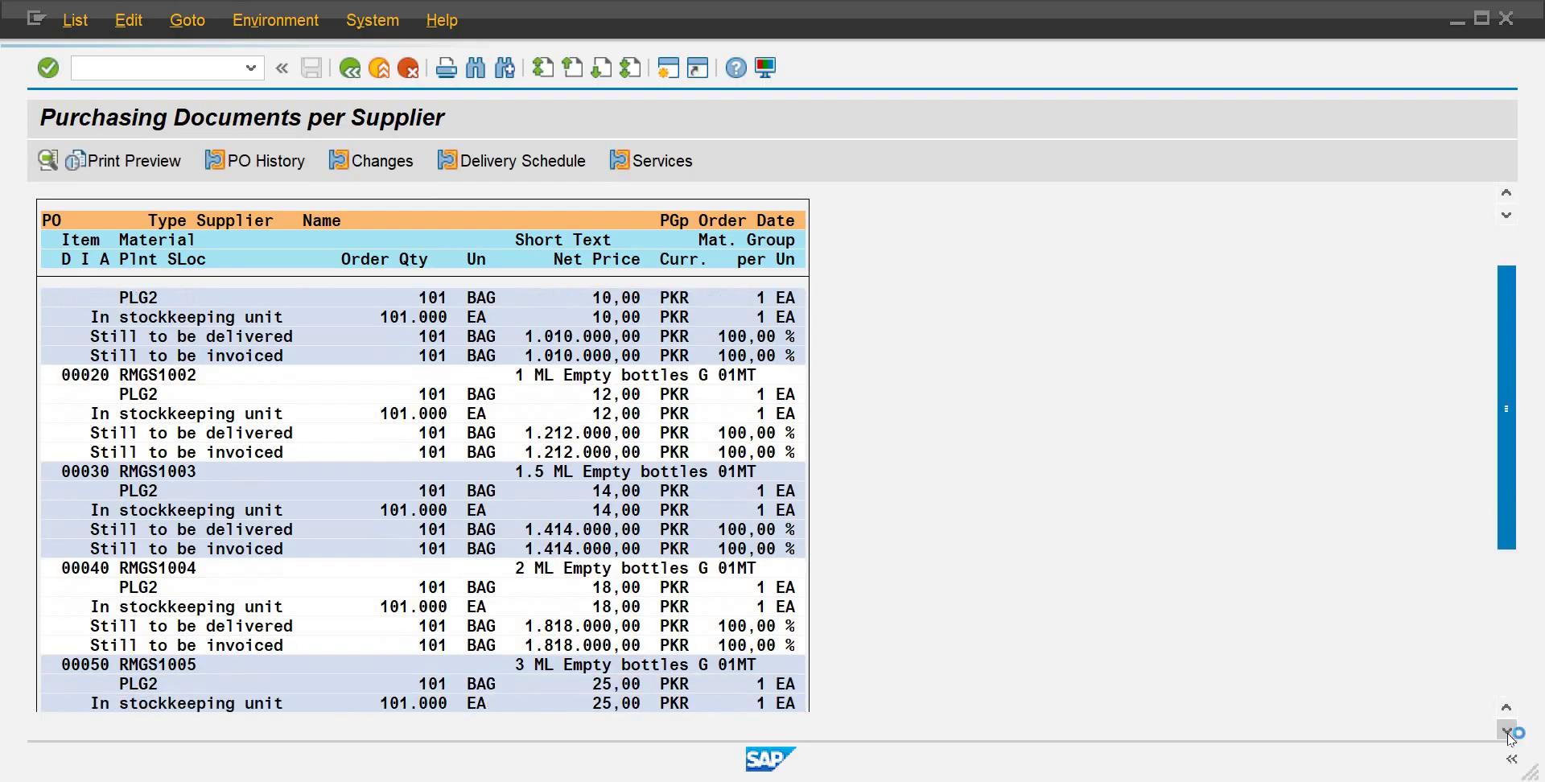
left_click(1506, 731)
left_click(1506, 731)
left_click(1506, 731)
left_click(1506, 732)
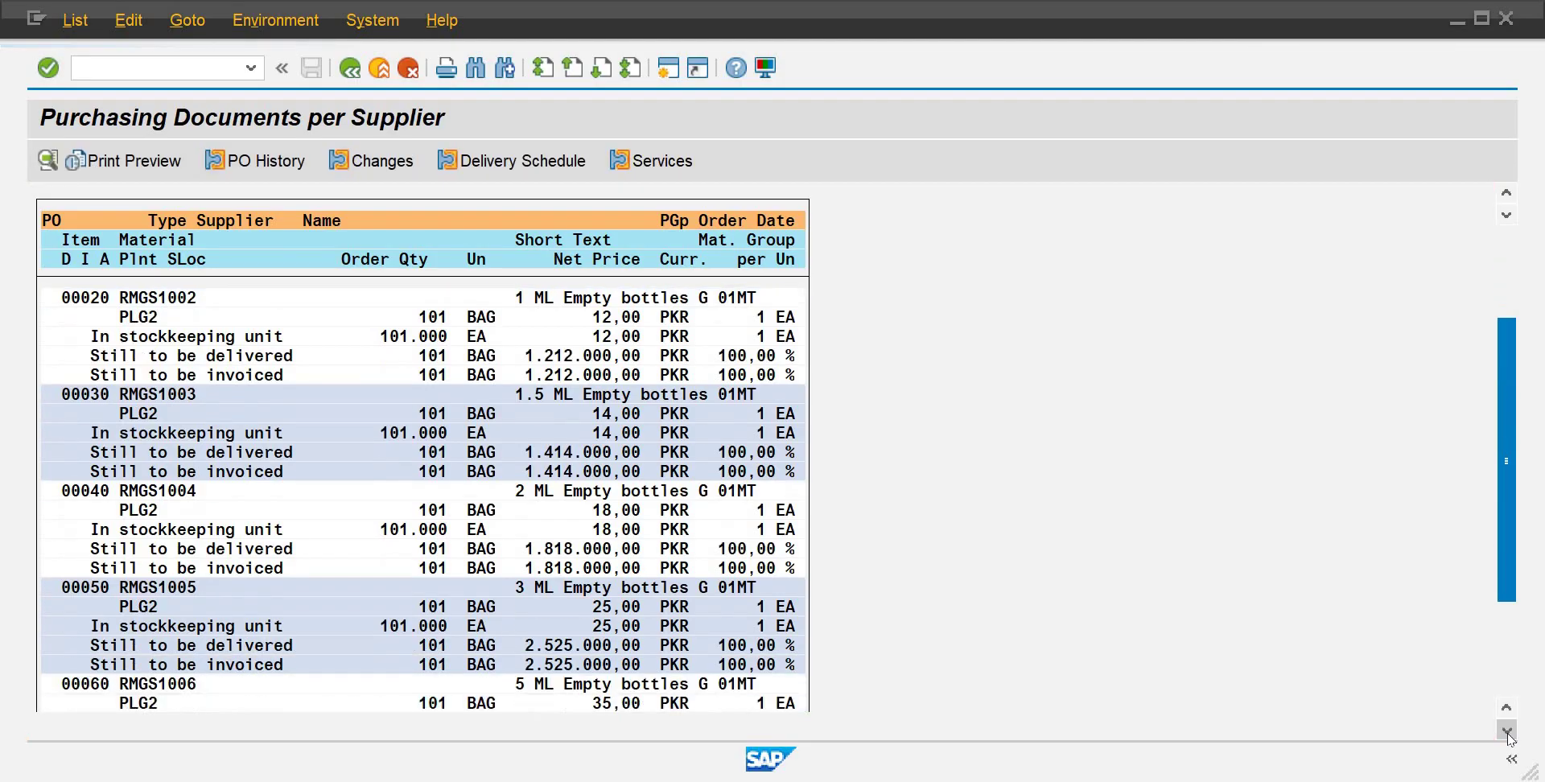
left_click(1506, 732)
left_click(1506, 731)
left_click(1506, 731)
left_click(1506, 731)
left_click(1506, 731)
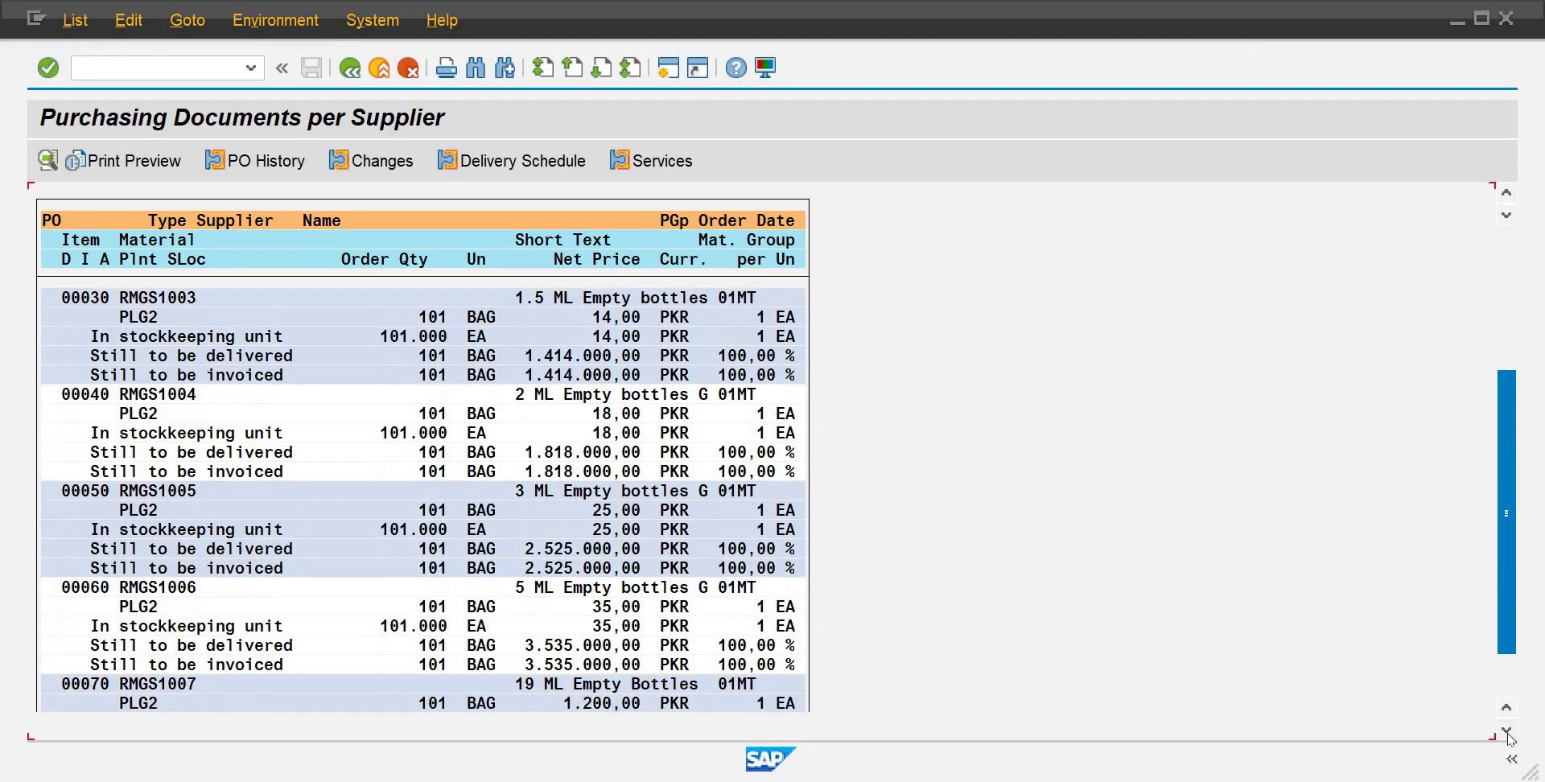
left_click(1506, 731)
left_click(1506, 732)
left_click(1506, 732)
left_click(1506, 731)
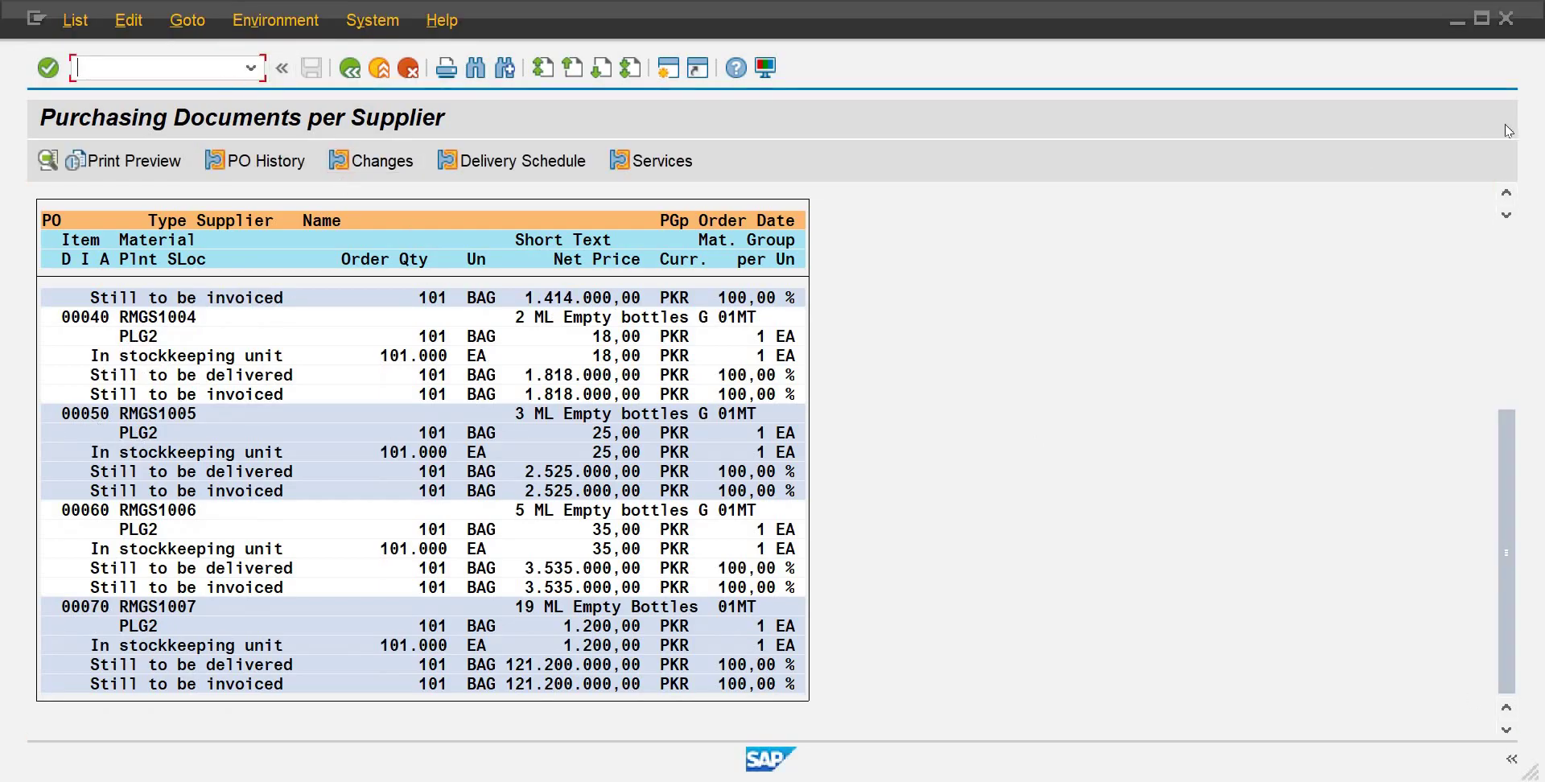
left_click(1510, 249)
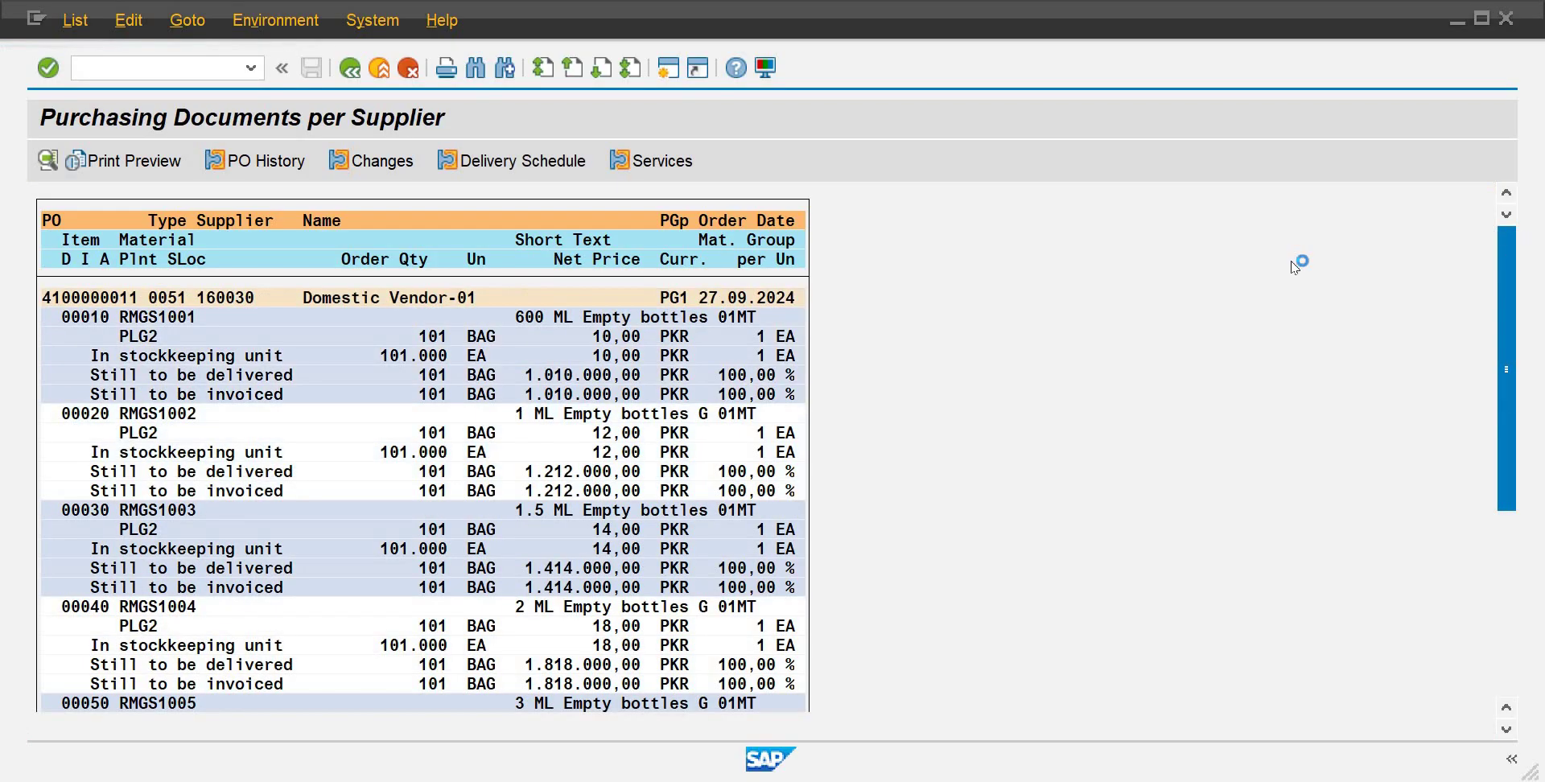
Step: Check the purchase order number and its items in the PLG2 list again, and return to the selection screen
left_click(94, 298)
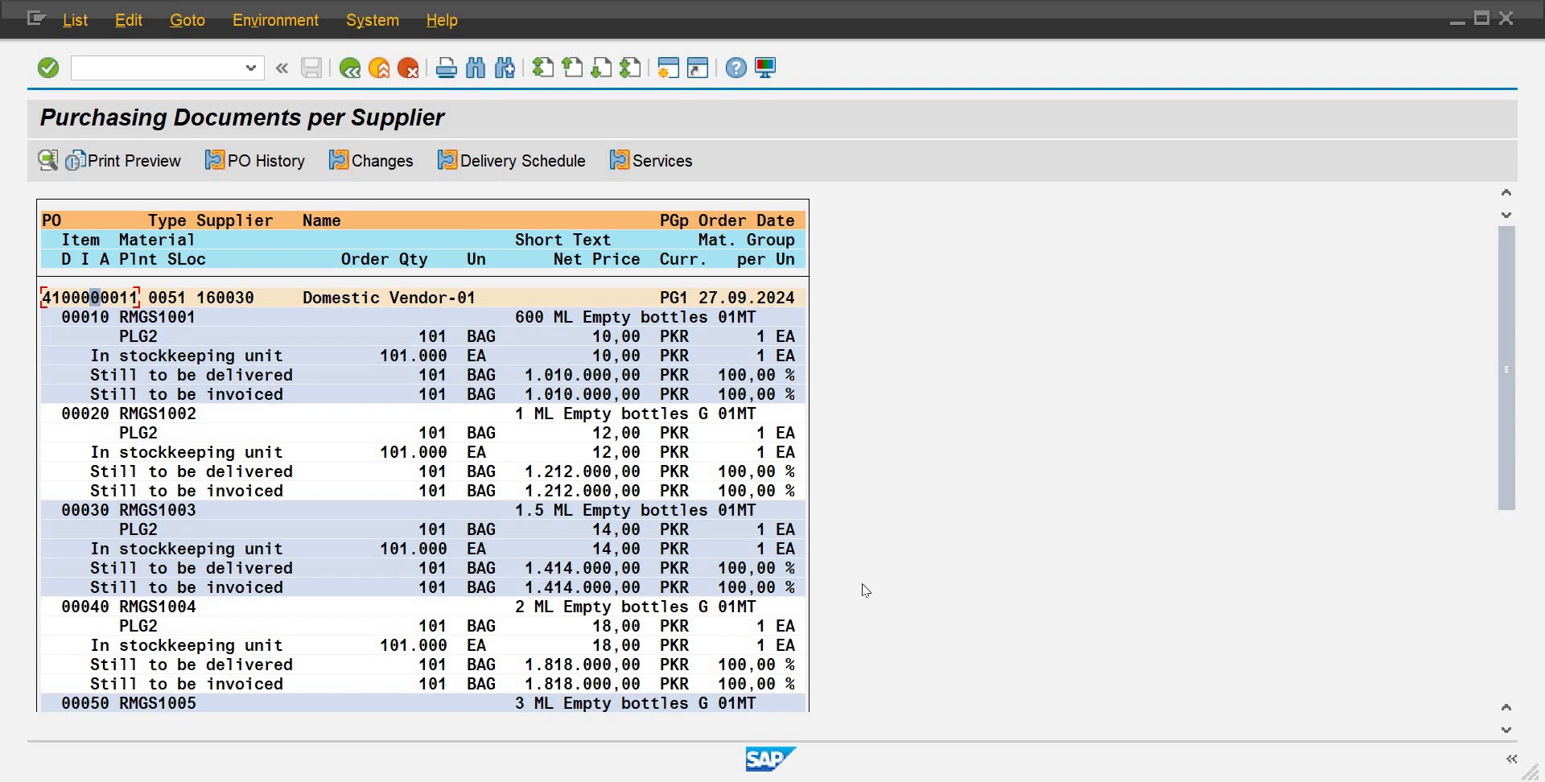
left_click(1506, 731)
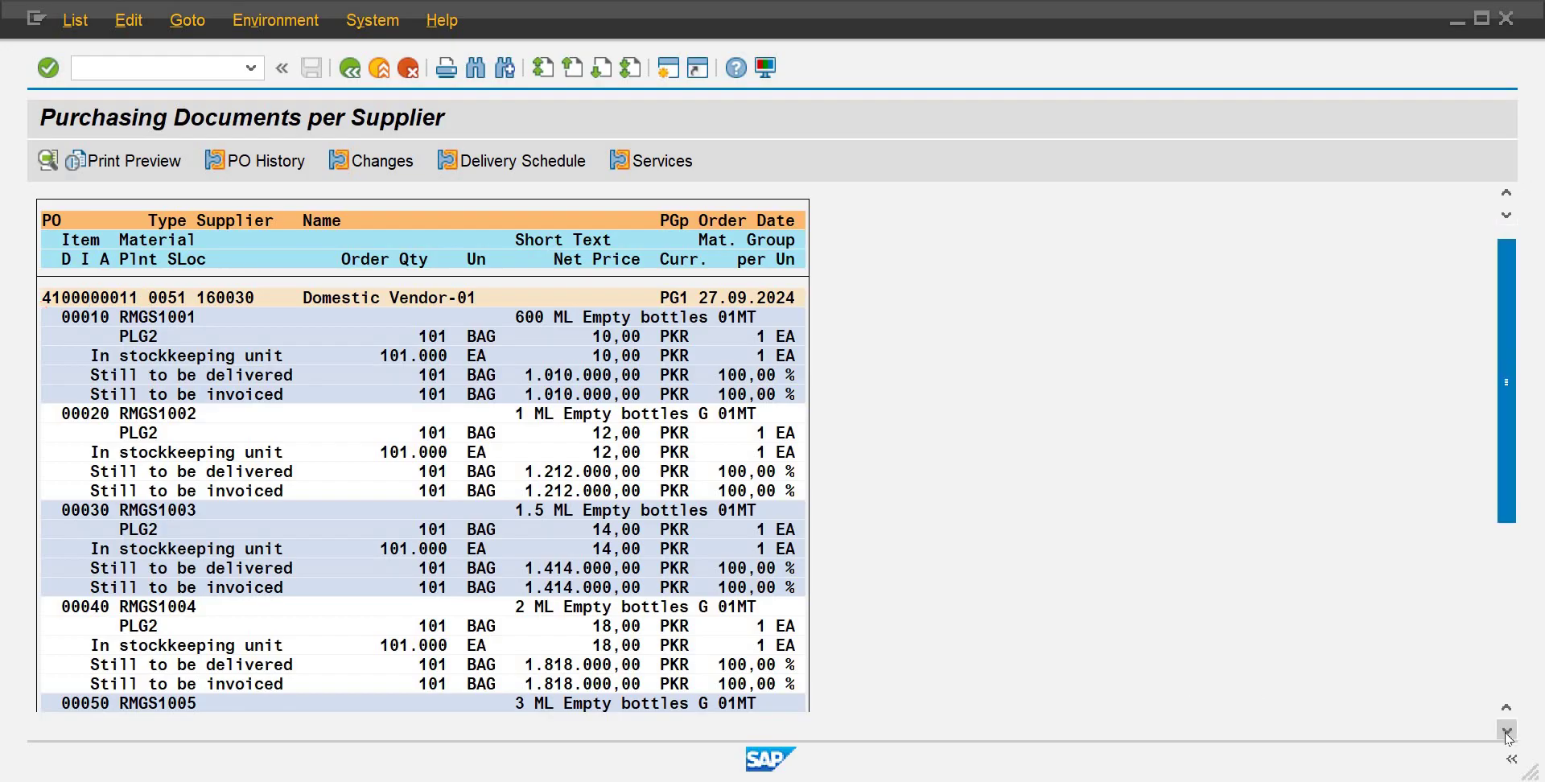
left_click(1506, 731)
left_click(1506, 731)
left_click(1506, 731)
left_click(1506, 731)
left_click(1506, 730)
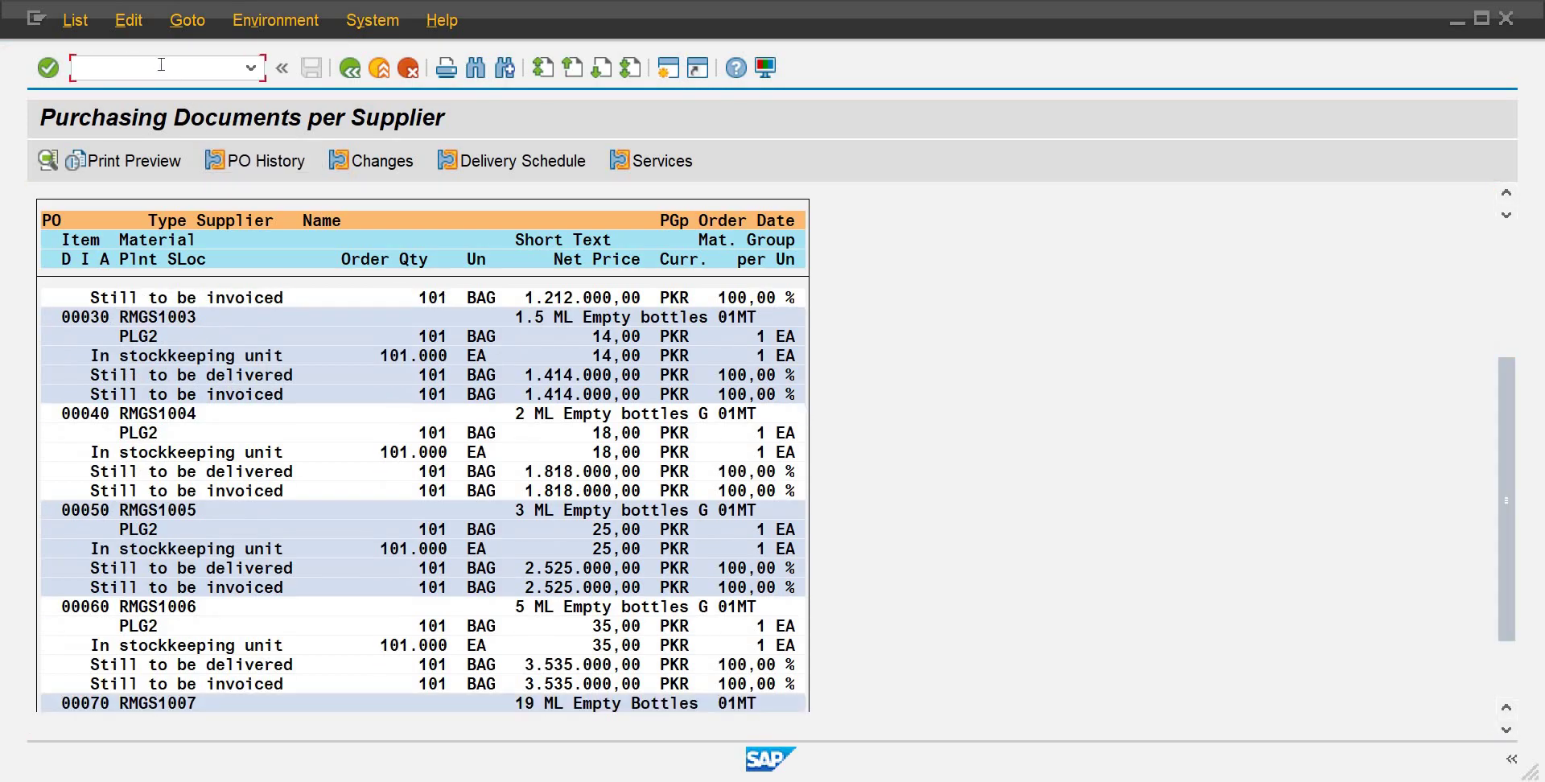
left_click(351, 71)
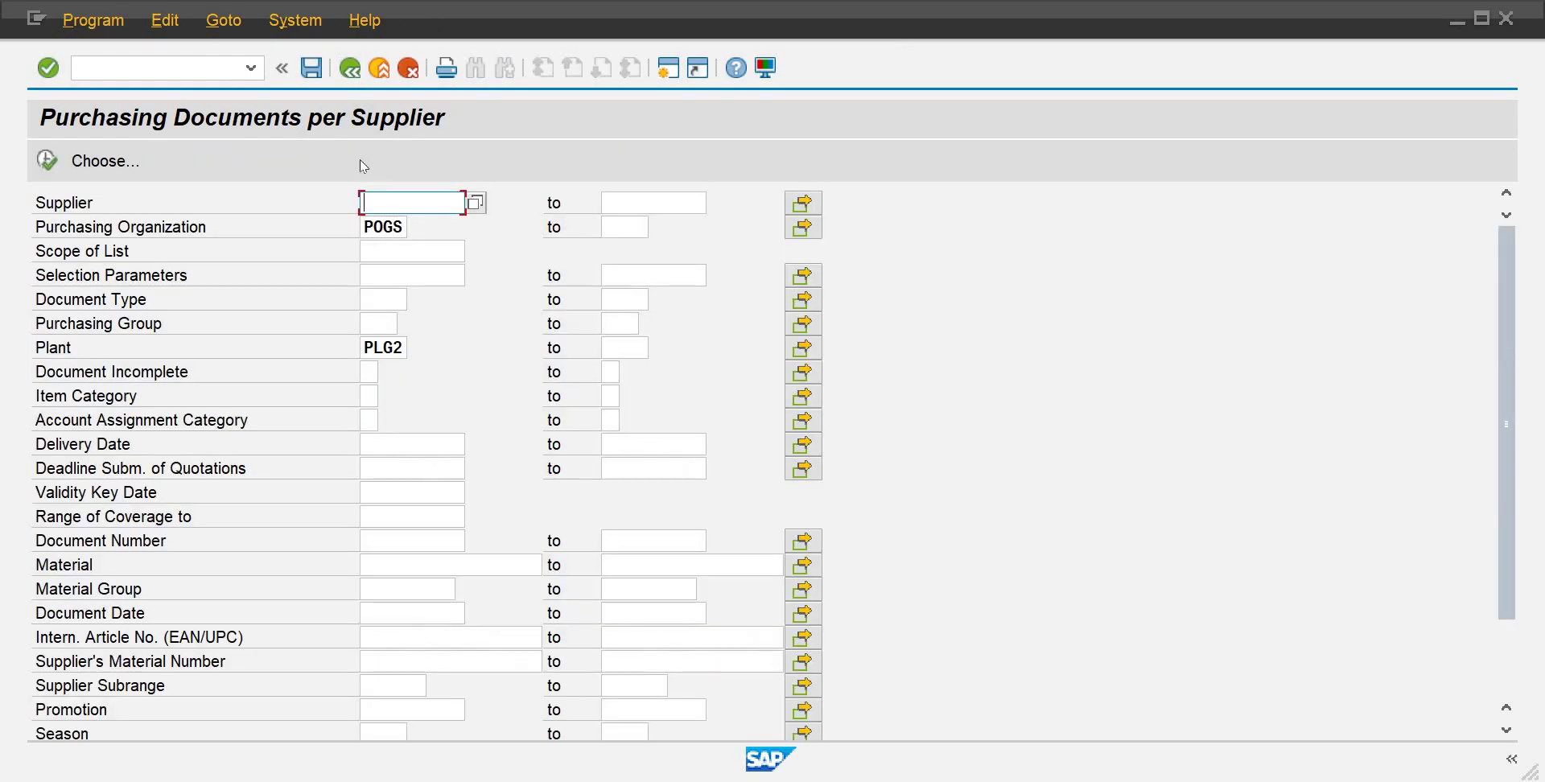
Step: Set the purchasing organization to POCB and the scope of list to BEST
left_click(397, 228)
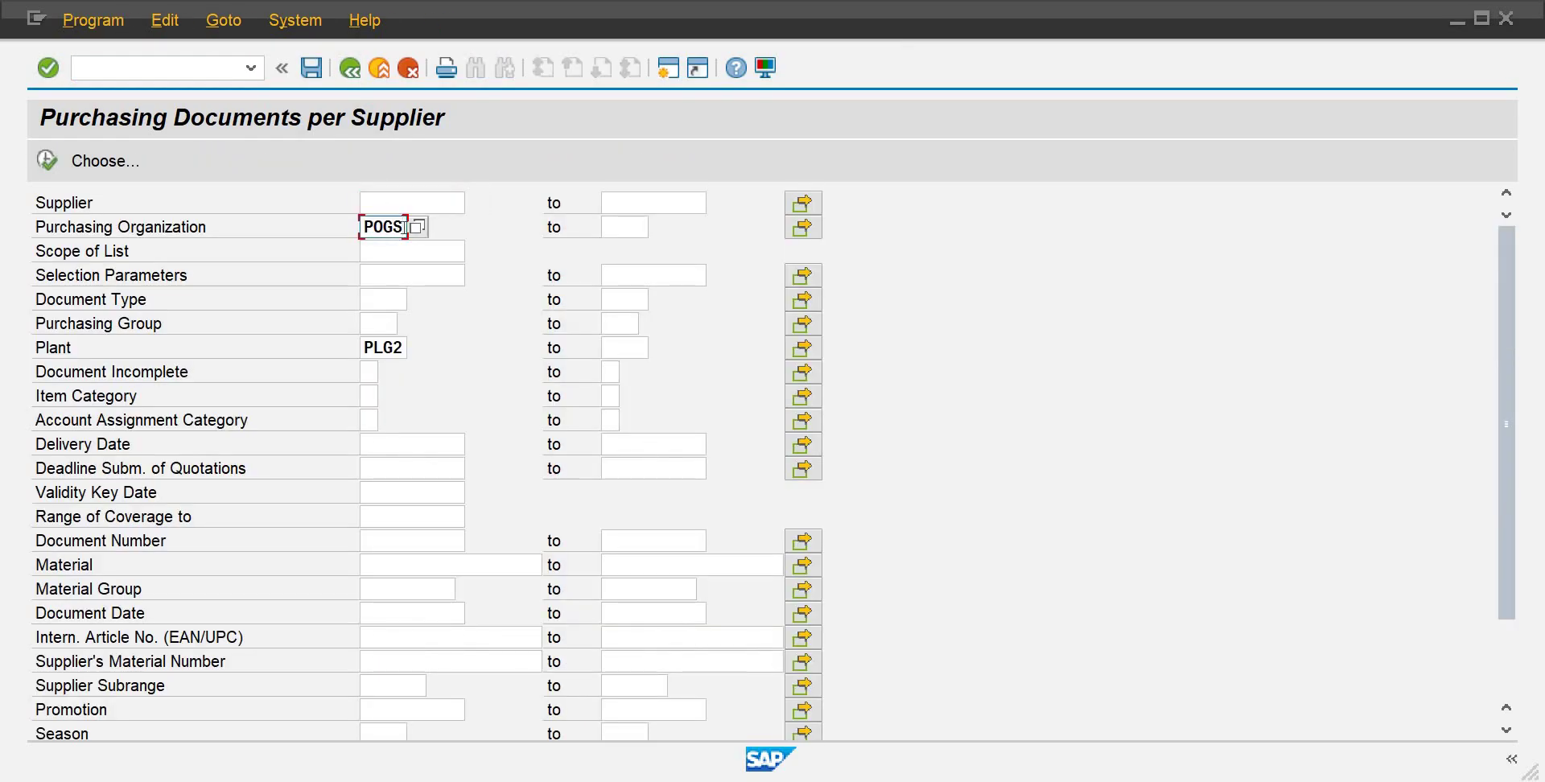
key("BackSpace")
key("BackSpace")
type("cb")
key("Tab")
key("Tab")
key("Tab")
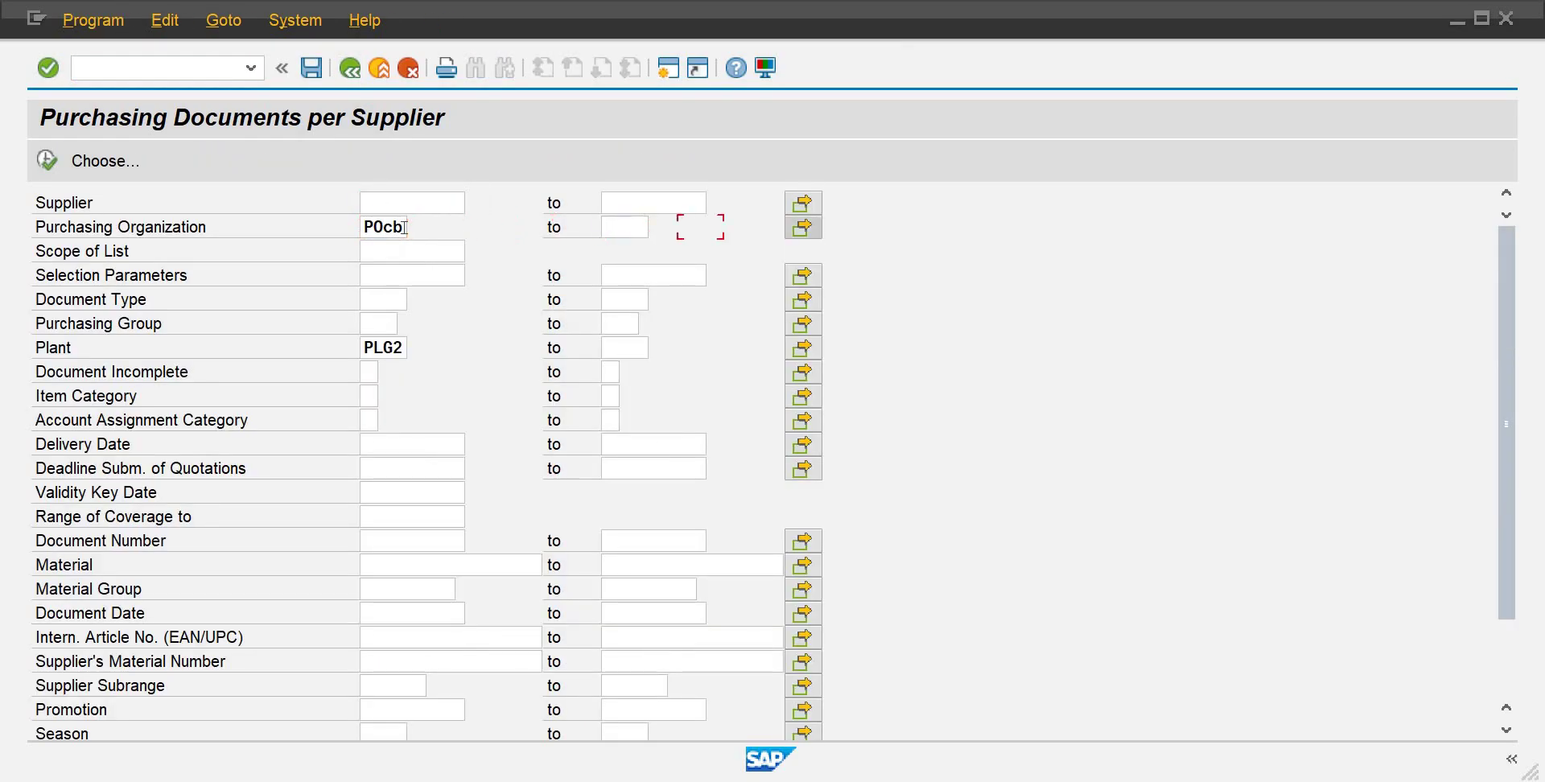
type("best")
key("Tab")
key("Tab")
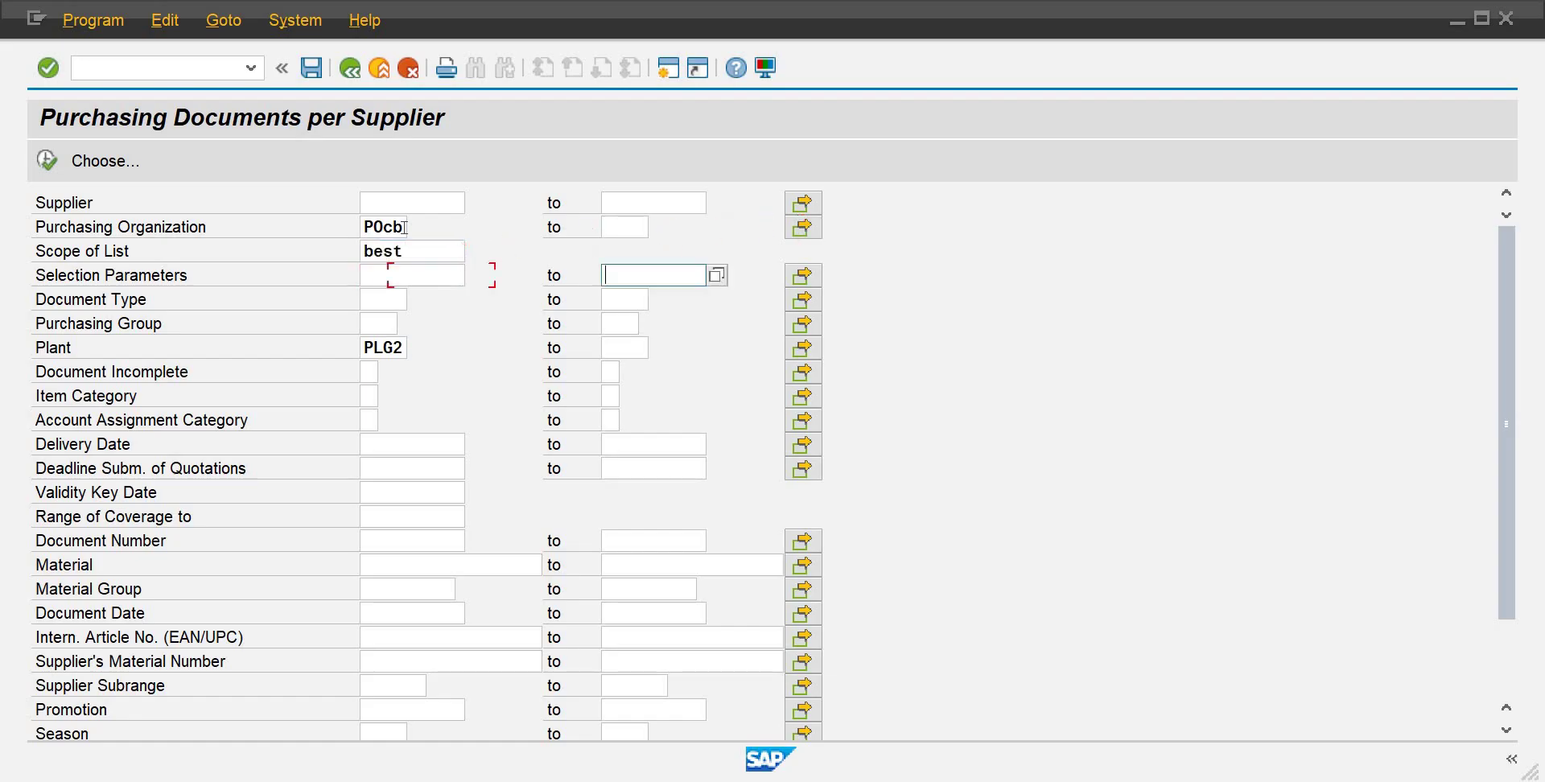
Step: Replace the plant with PLCB and run the purchasing documents list
key("Tab")
key("Tab")
key("Tab")
key("Tab")
key("Tab")
key("Tab")
key("Tab")
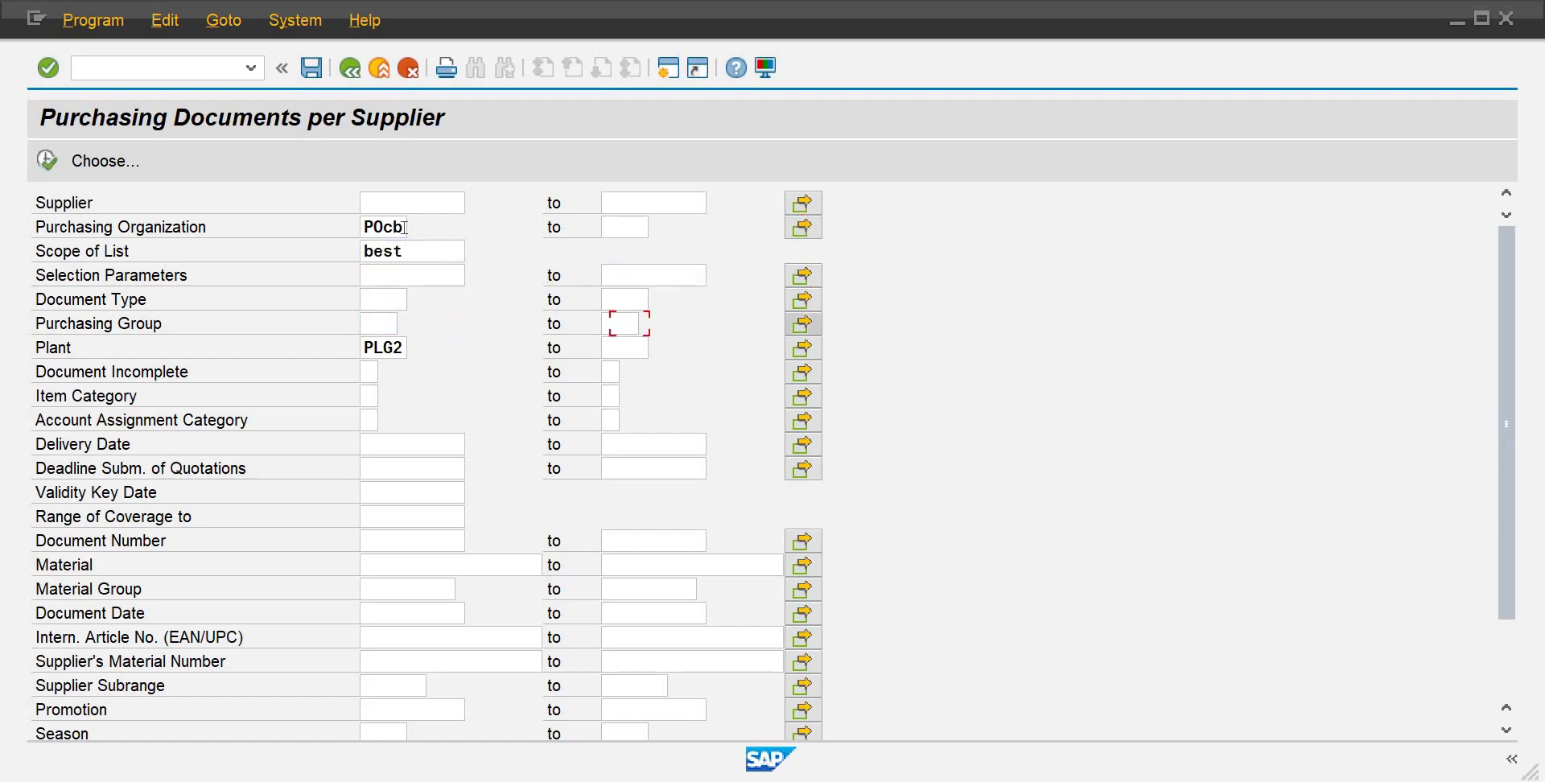
key("Delete")
key("Delete")
key("Delete")
key("Delete")
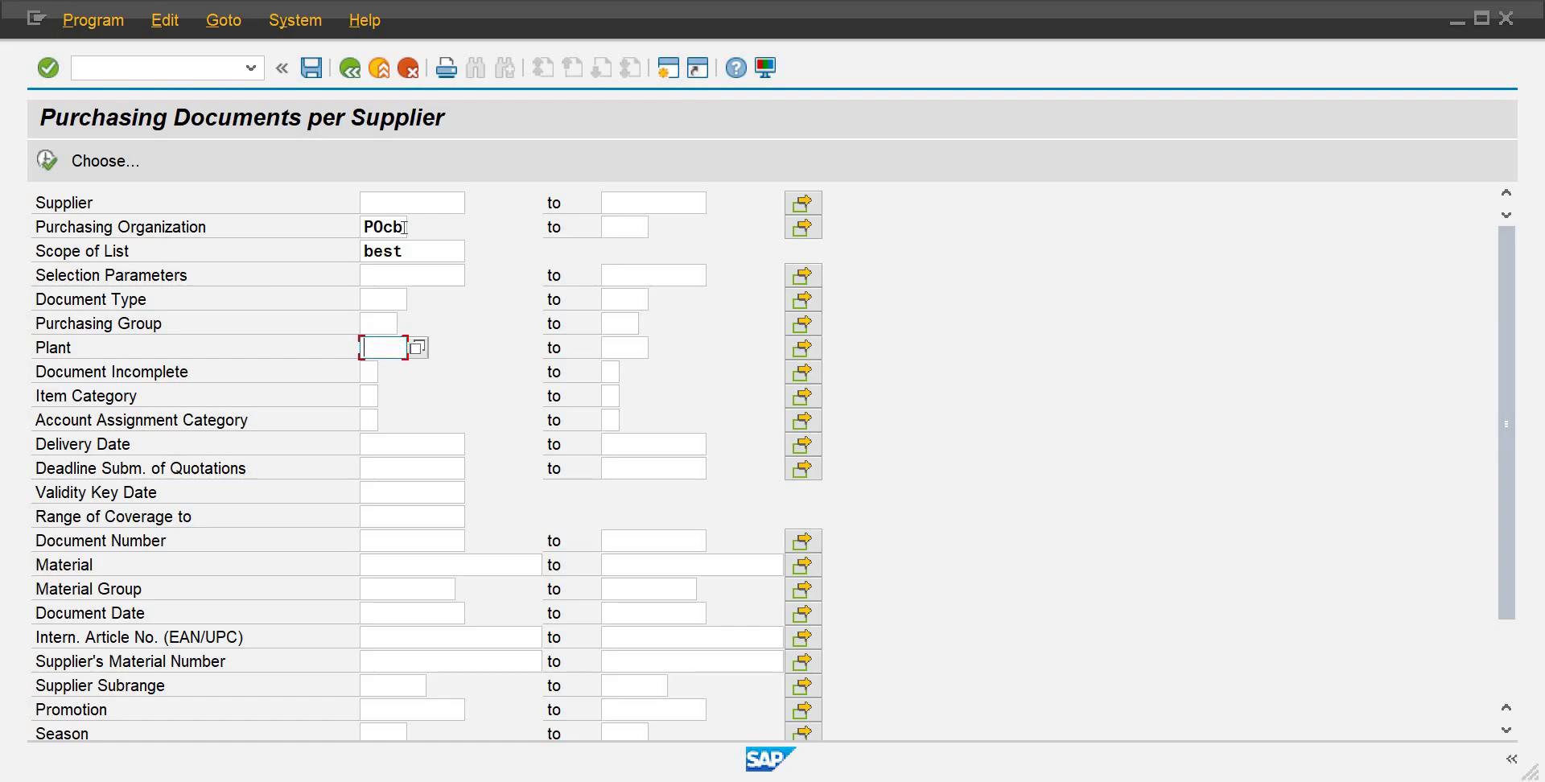
type("plcb")
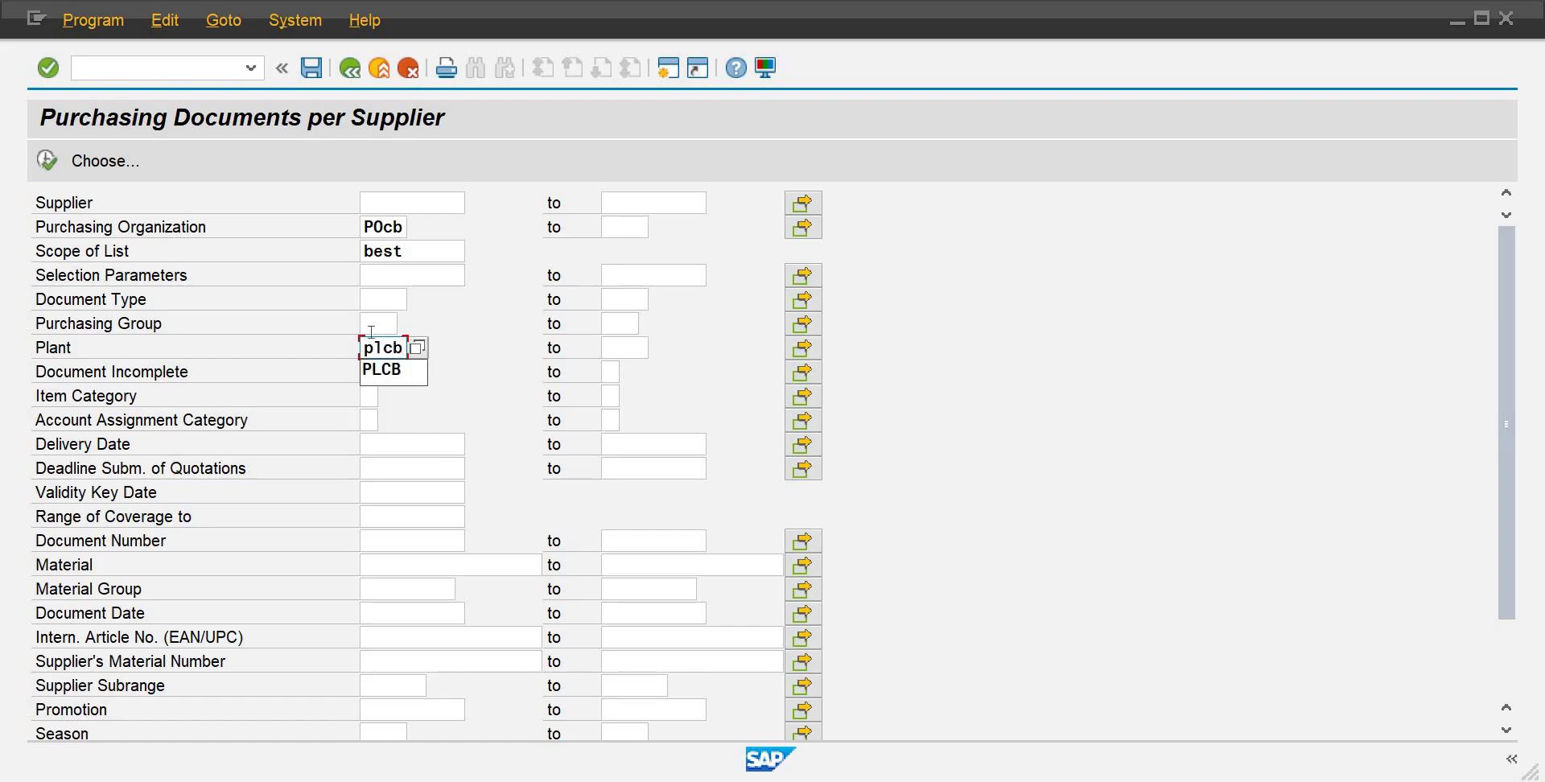
key("Down")
key("Return")
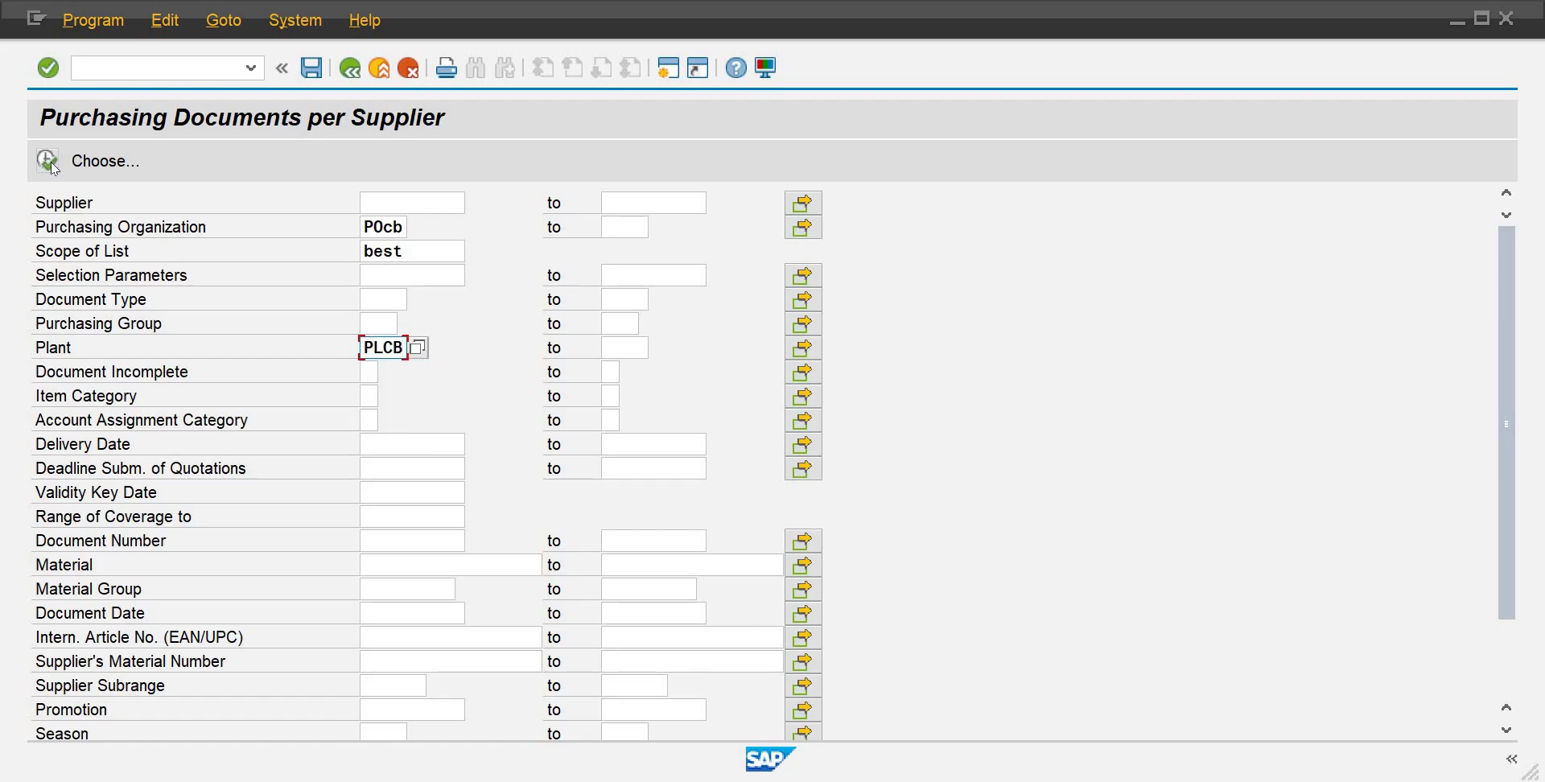
left_click(51, 161)
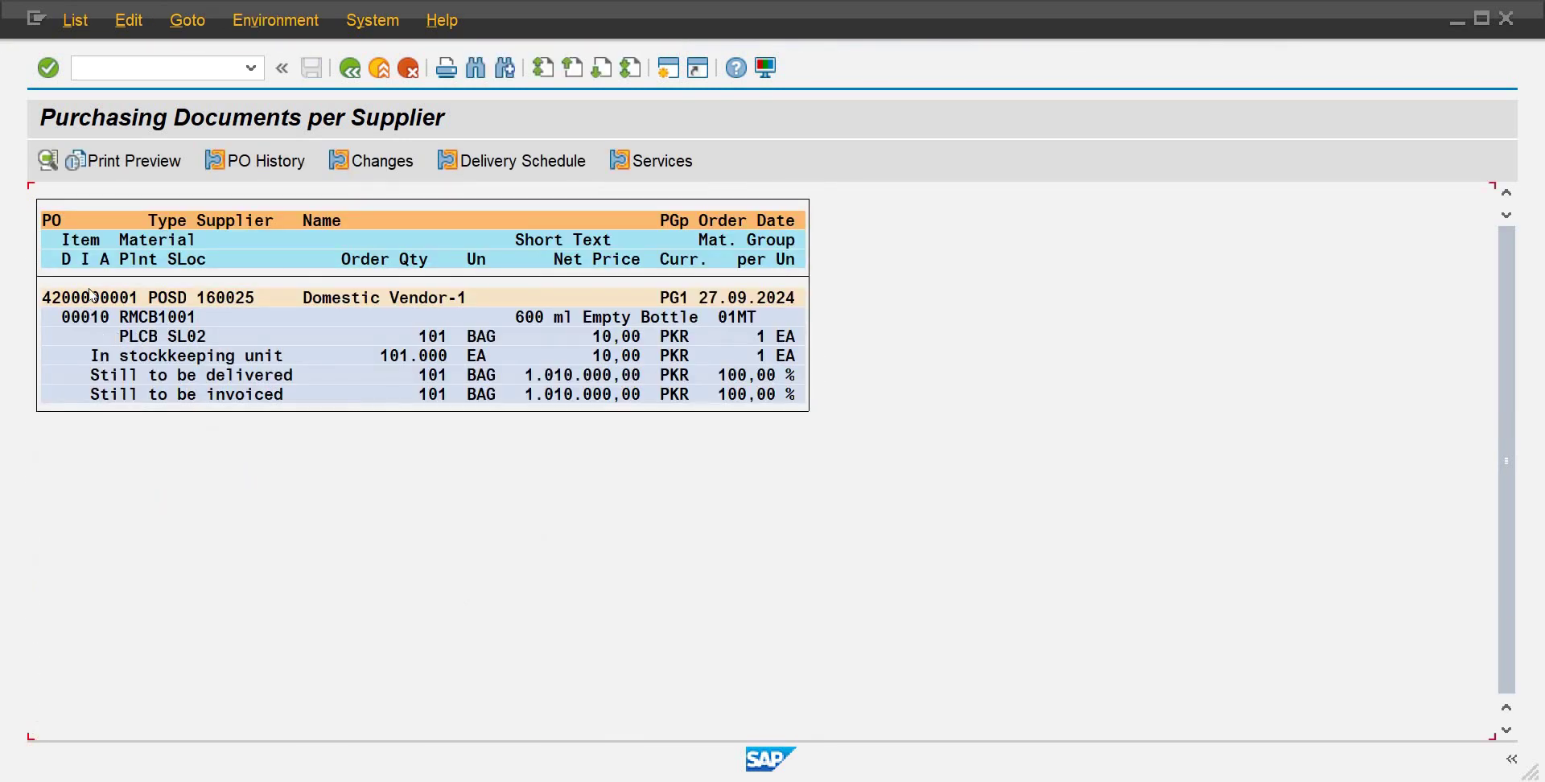
Step: Check the listed purchase order's number, type and material, and switch to the goods receipt session
left_click(90, 296)
left_click(221, 297)
left_click(155, 318)
left_click(1049, 739)
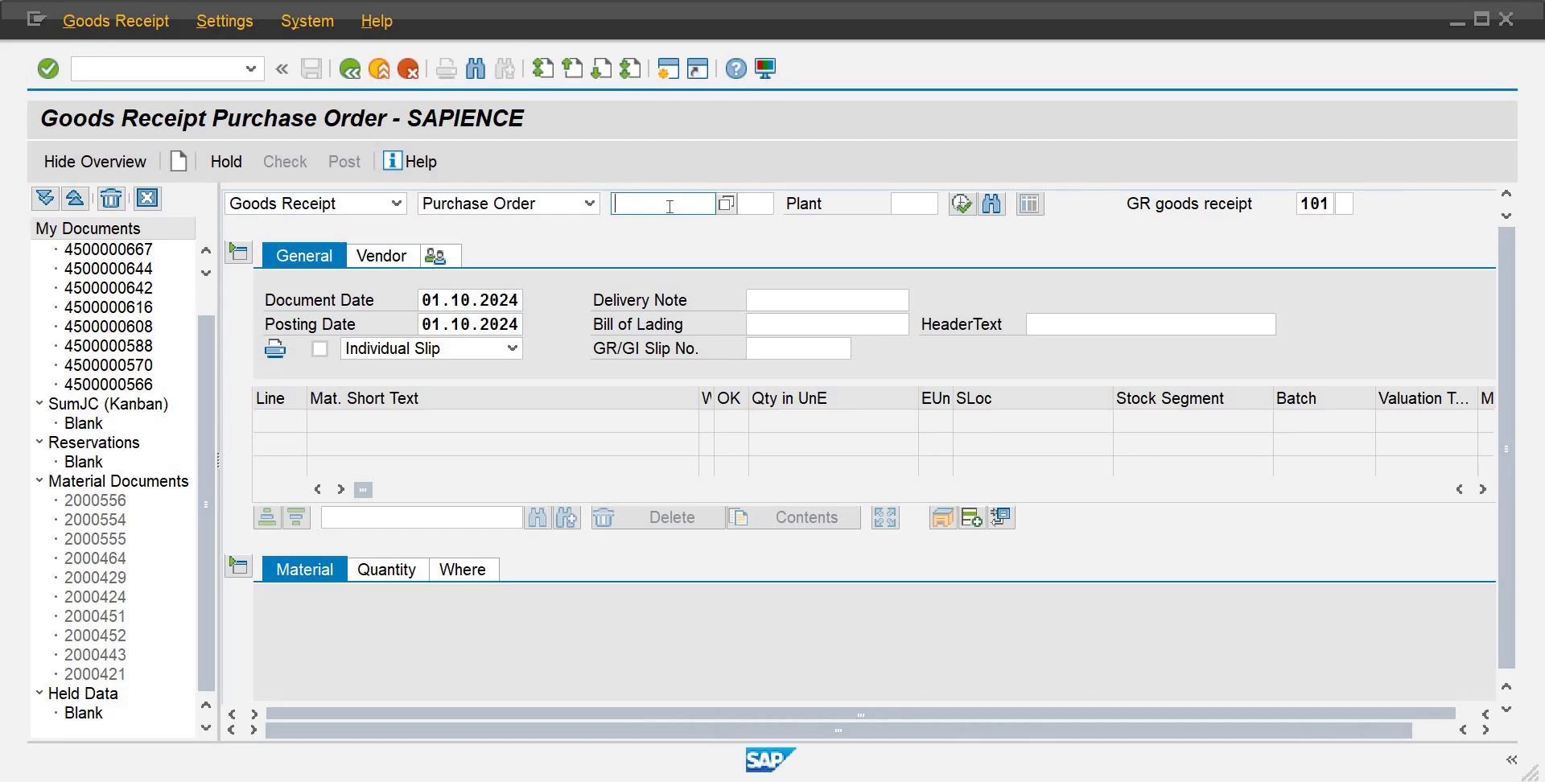
Step: Enter the number of the PLCB purchase order as the reference document of the goods receipt, checking it against the list session
type("42")
mouse_move(985, 776)
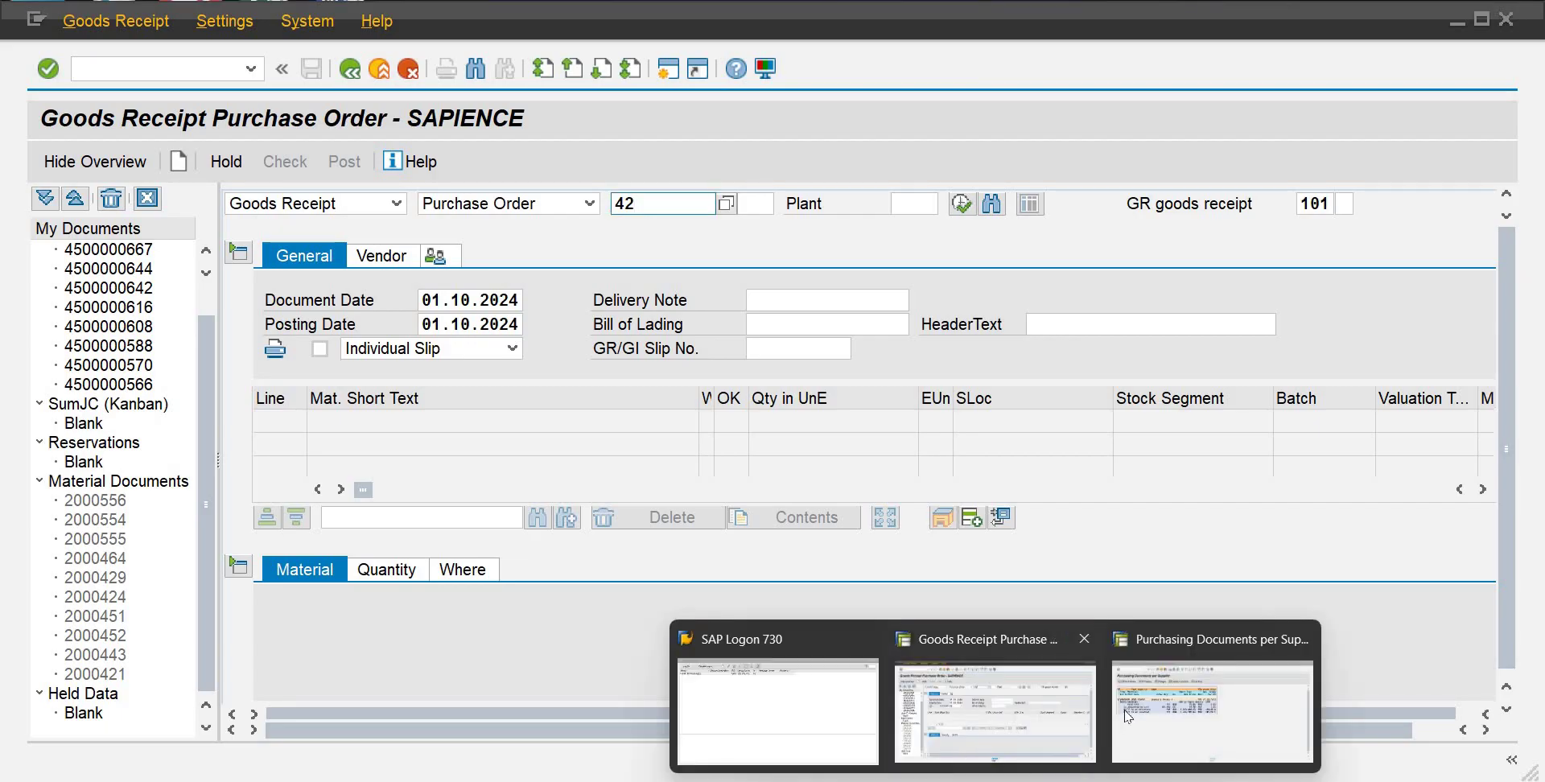
mouse_move(1126, 716)
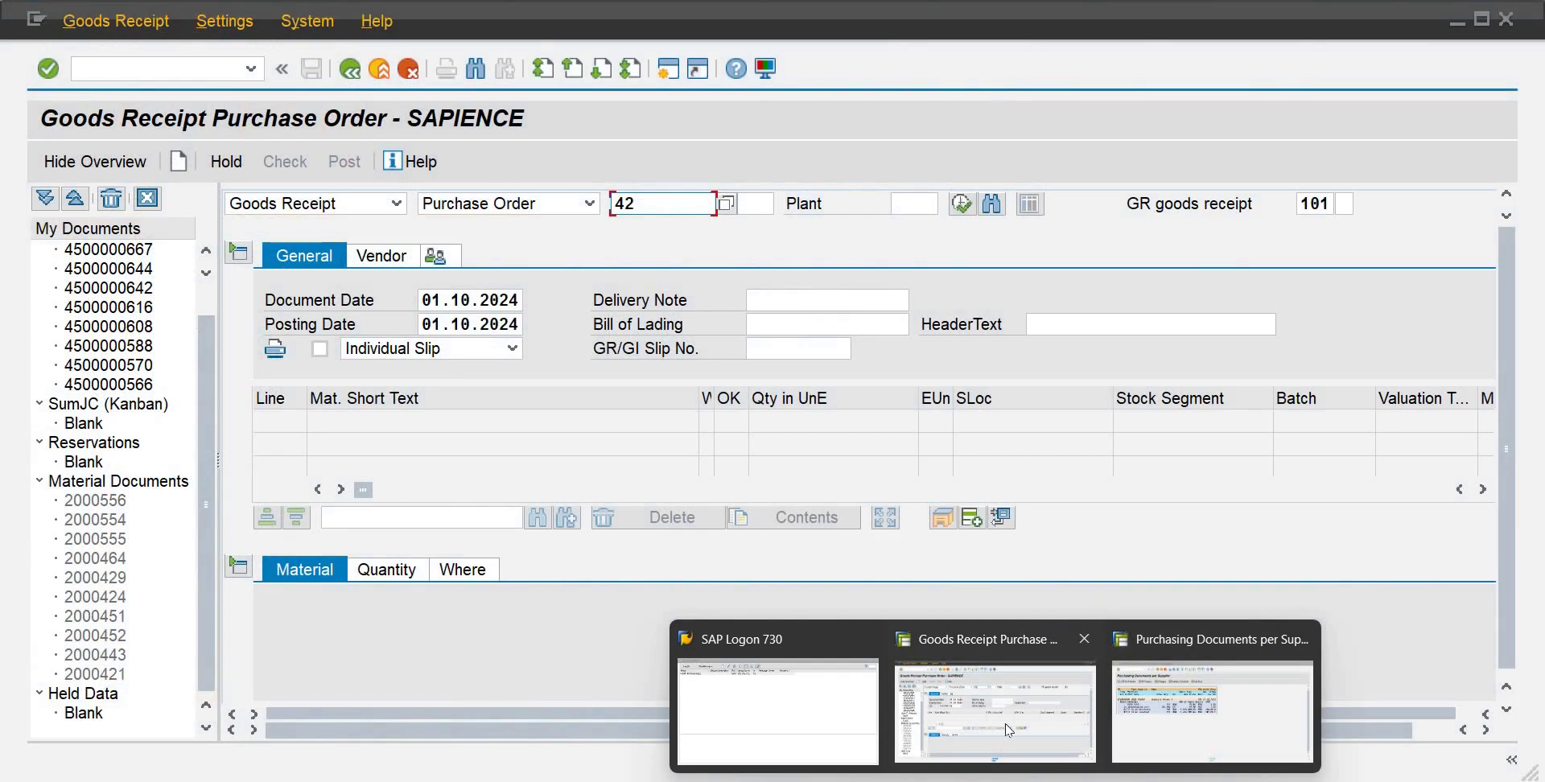
left_click(1005, 723)
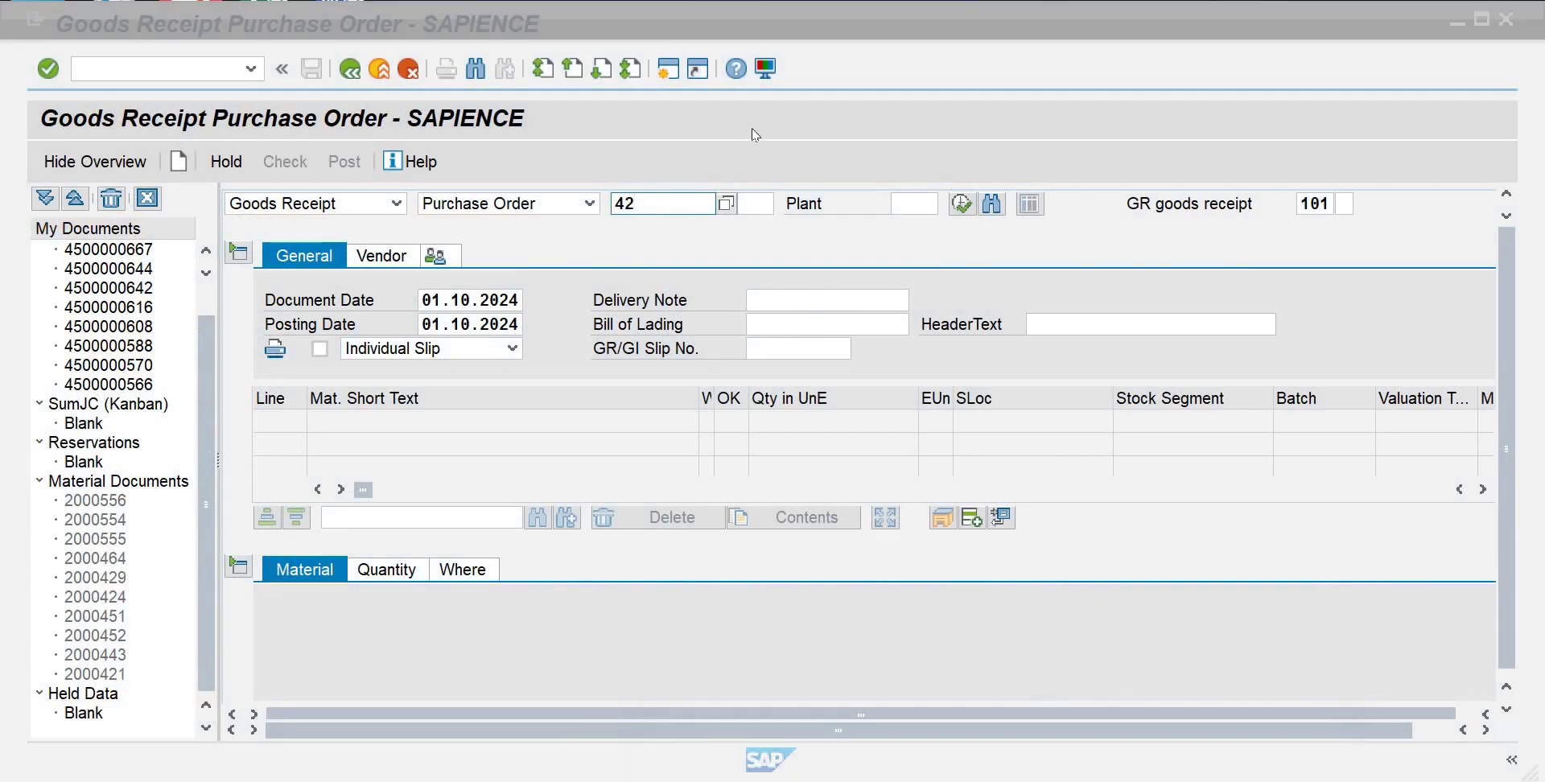
left_click(672, 202)
type("000000")
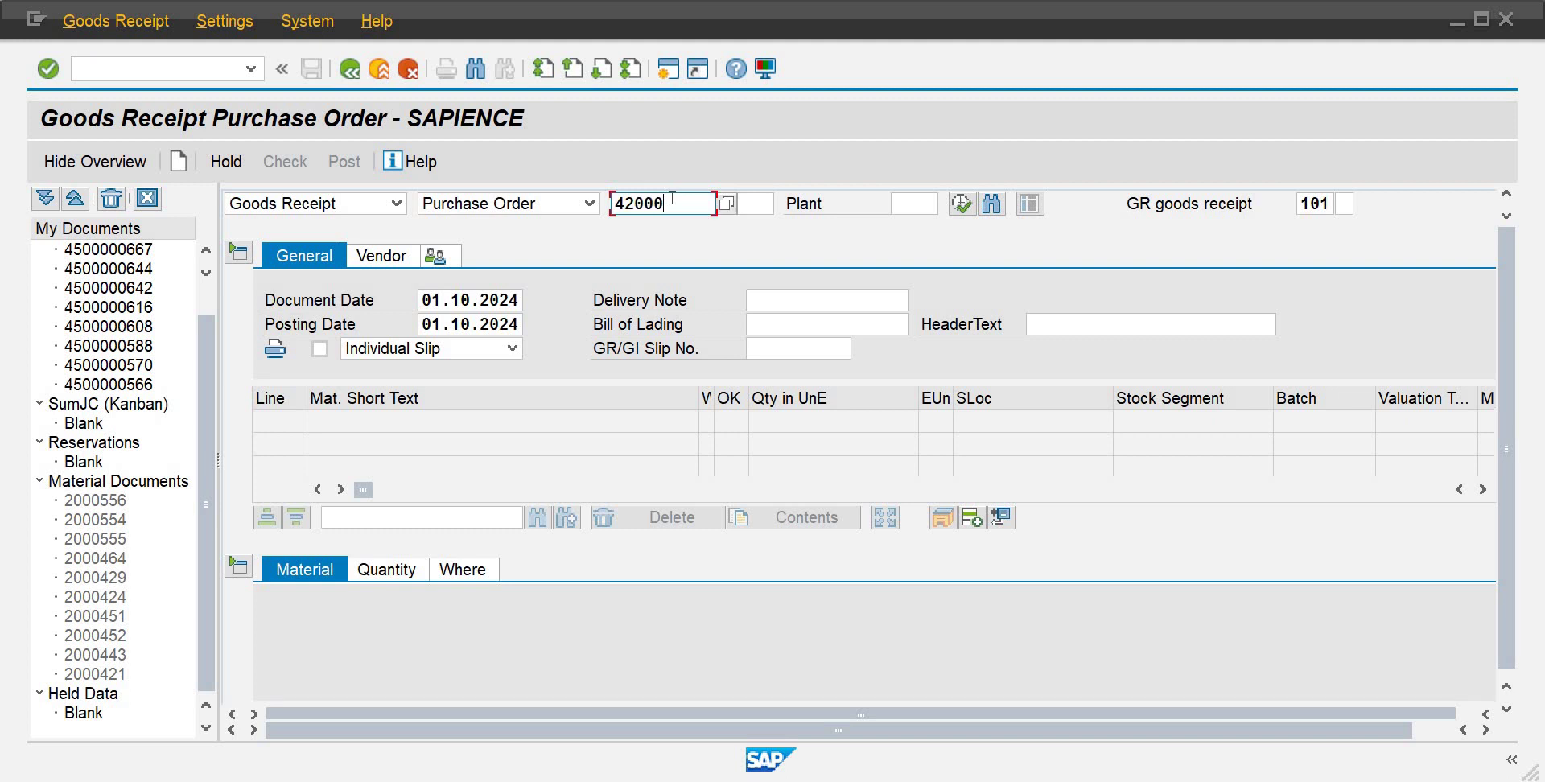
type("01")
Step: Enter item 10 and plant PLCB for the purchase order and load its data into the goods receipt
left_click(745, 209)
type("10")
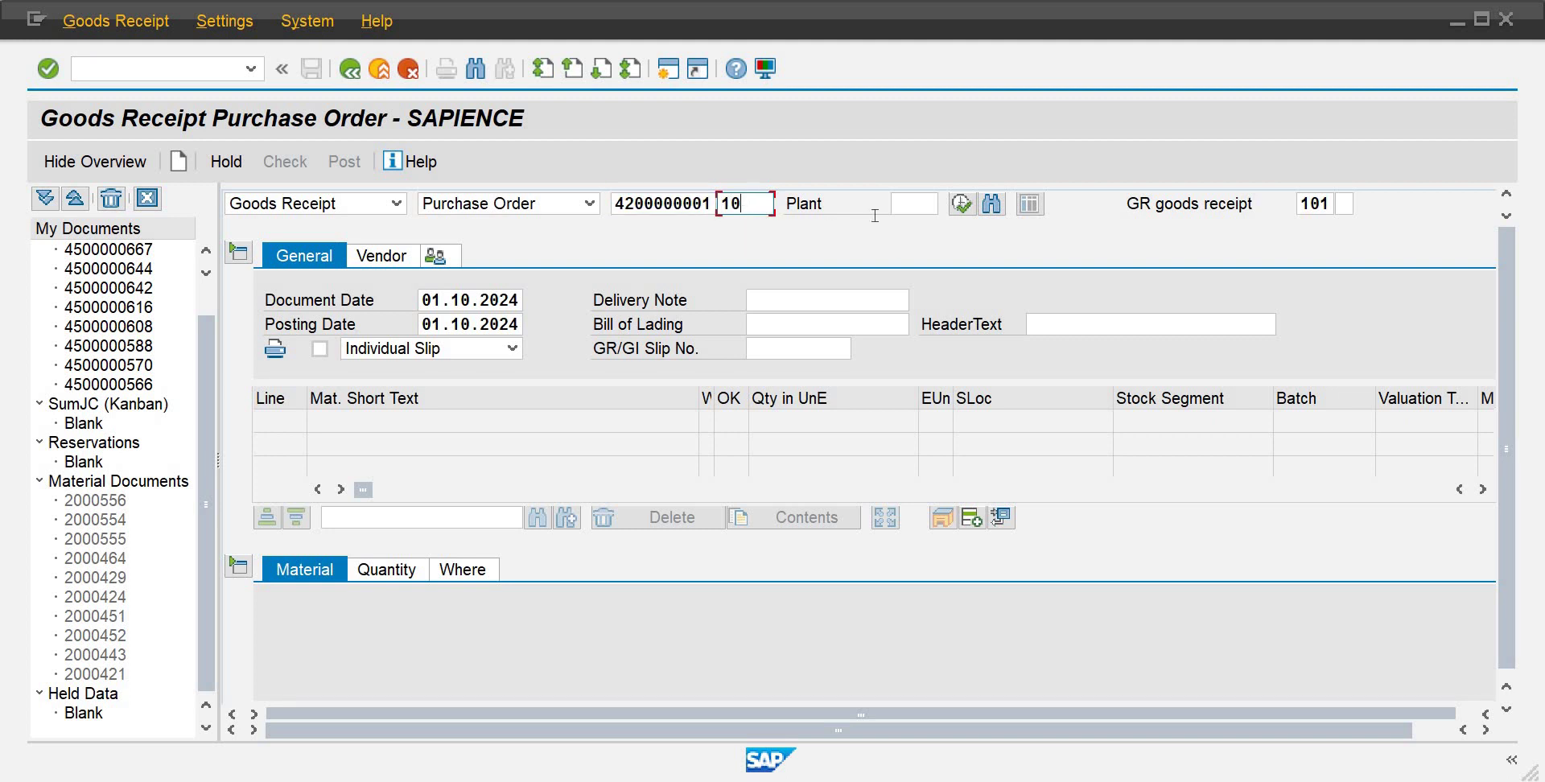
left_click(915, 203)
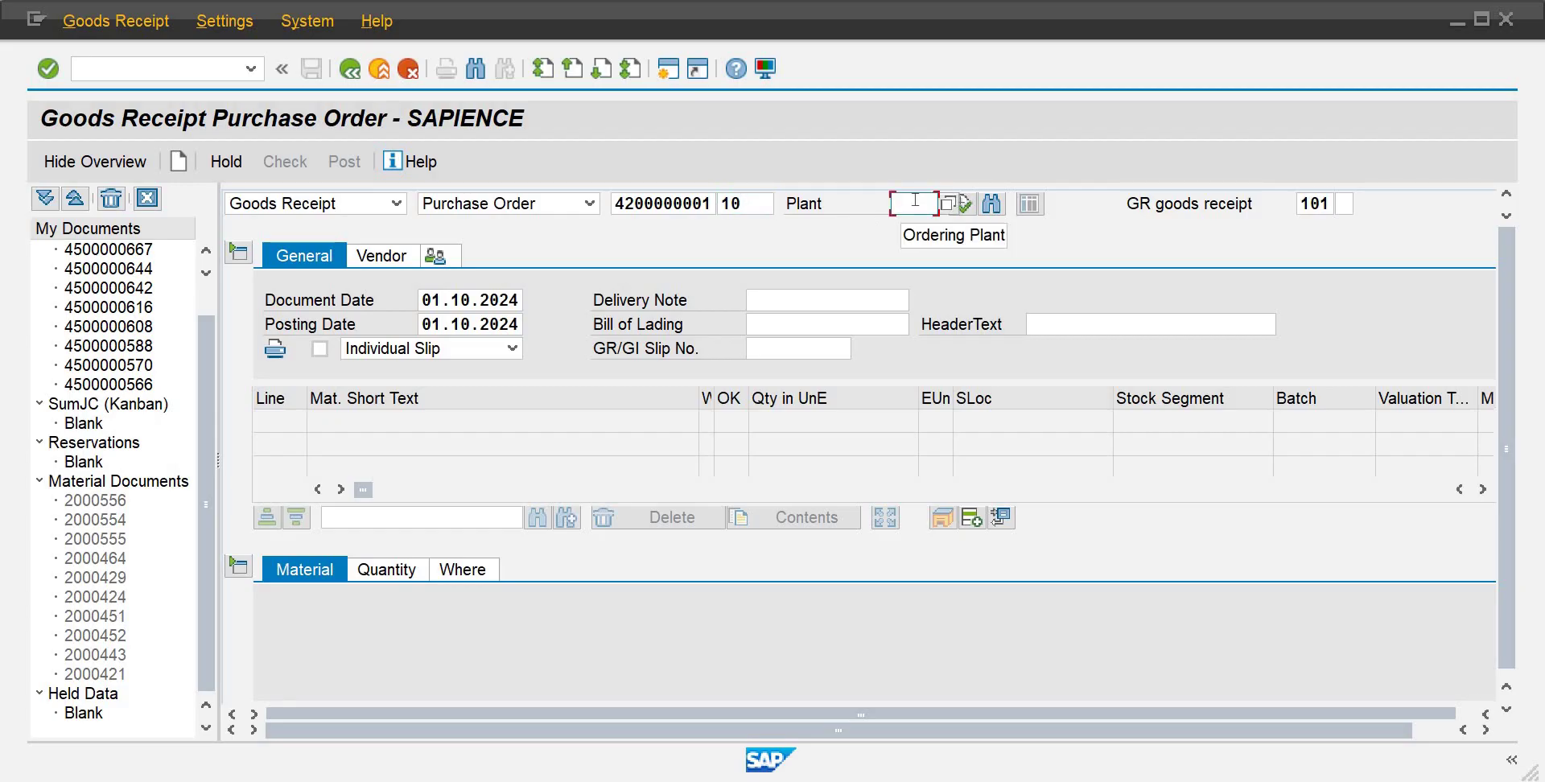
type("p1cb")
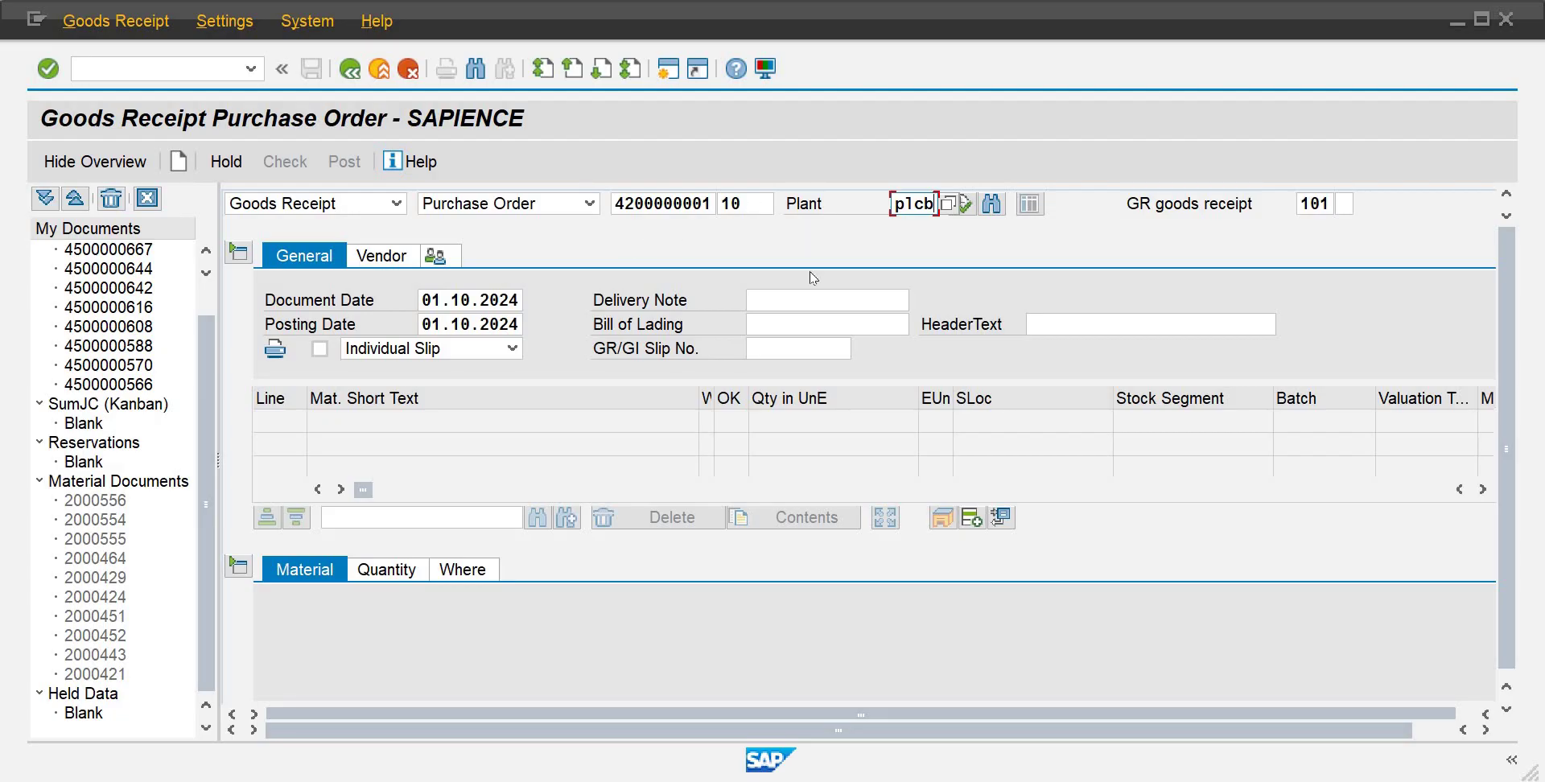
key("Return")
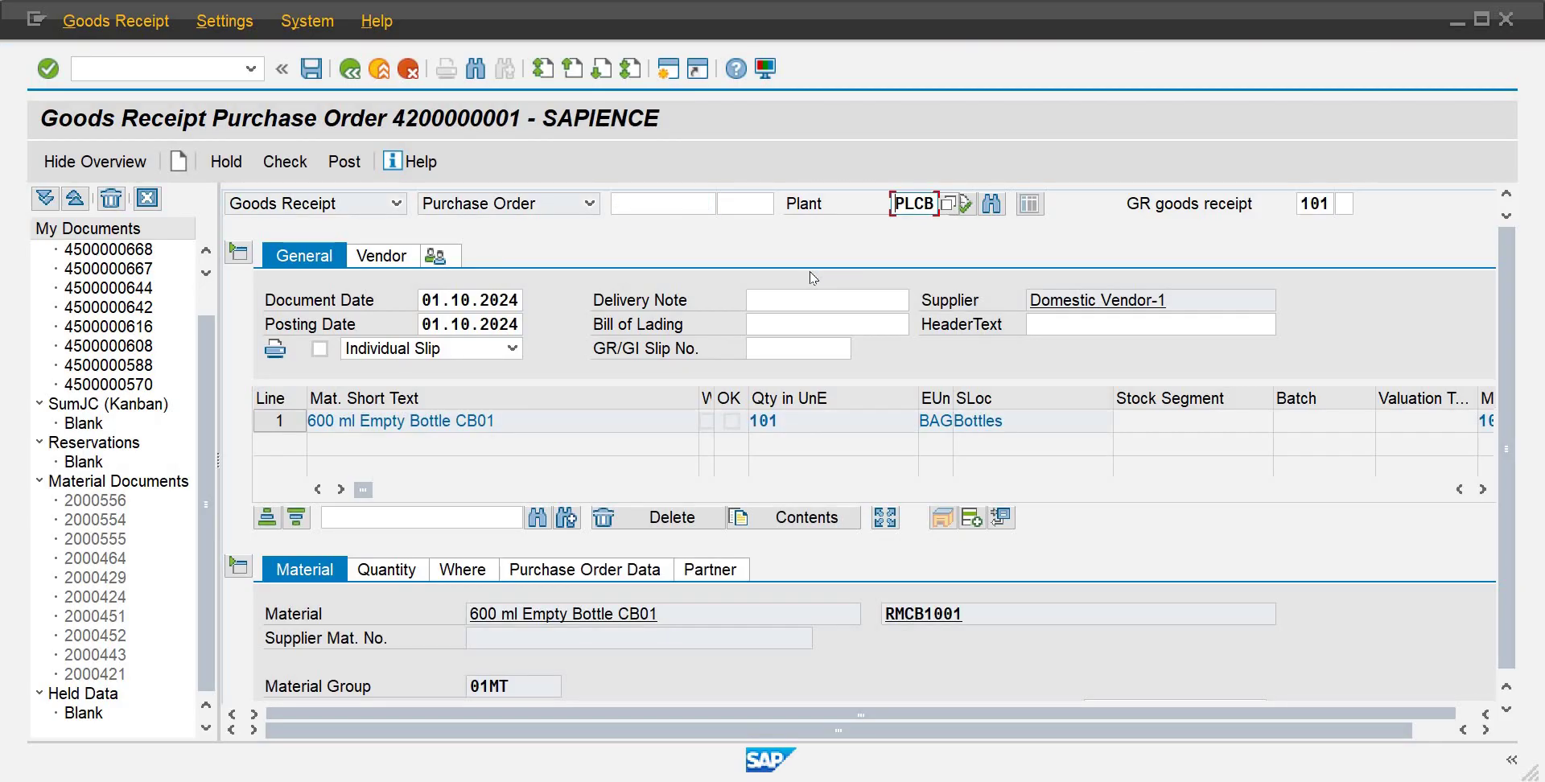
left_click(1503, 711)
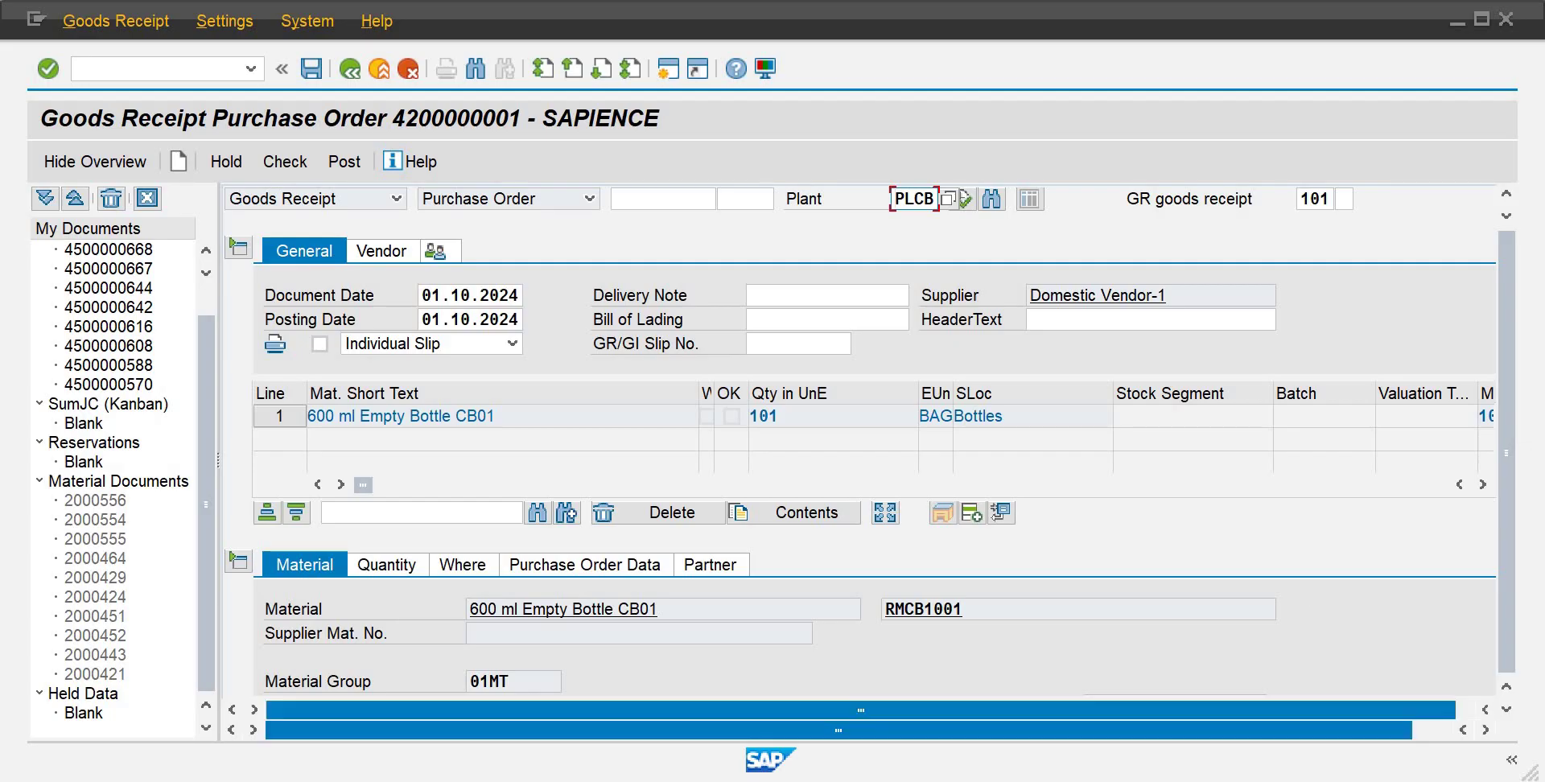
mouse_move(995, 779)
left_click(1020, 706)
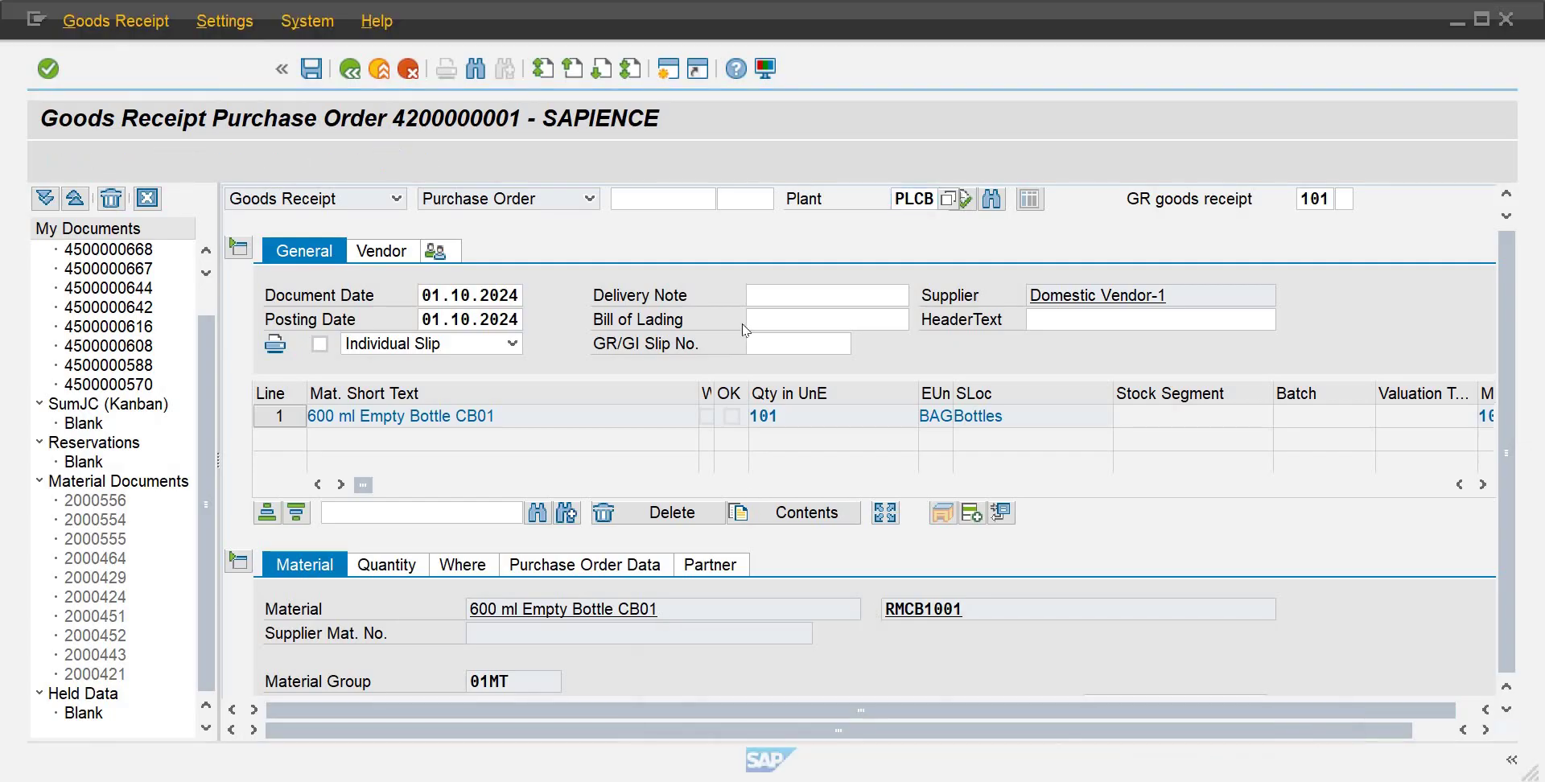
Step: Check the purchase order's item in the purchasing documents list and return to the goods receipt session
mouse_move(995, 776)
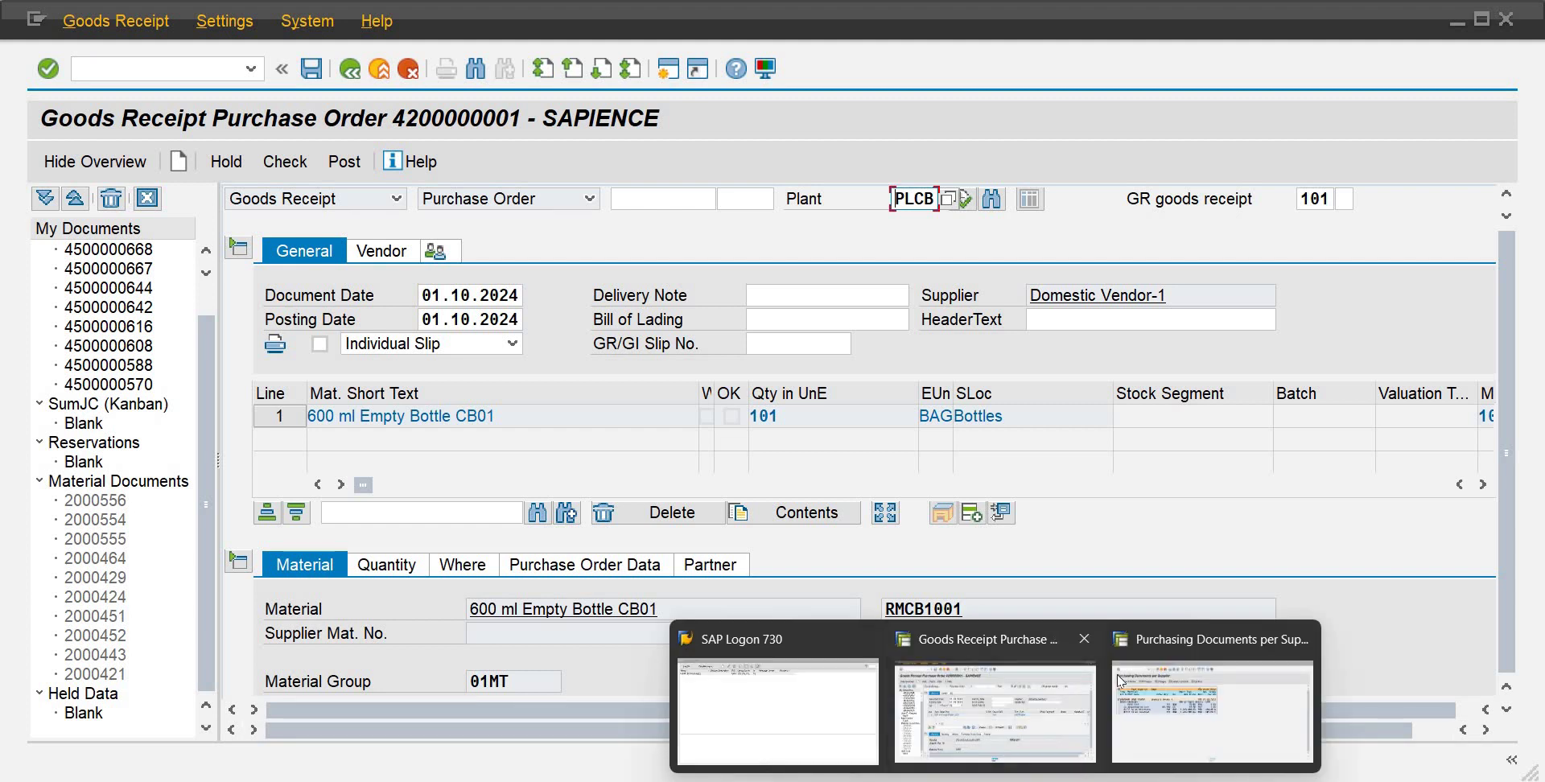
left_click(1207, 692)
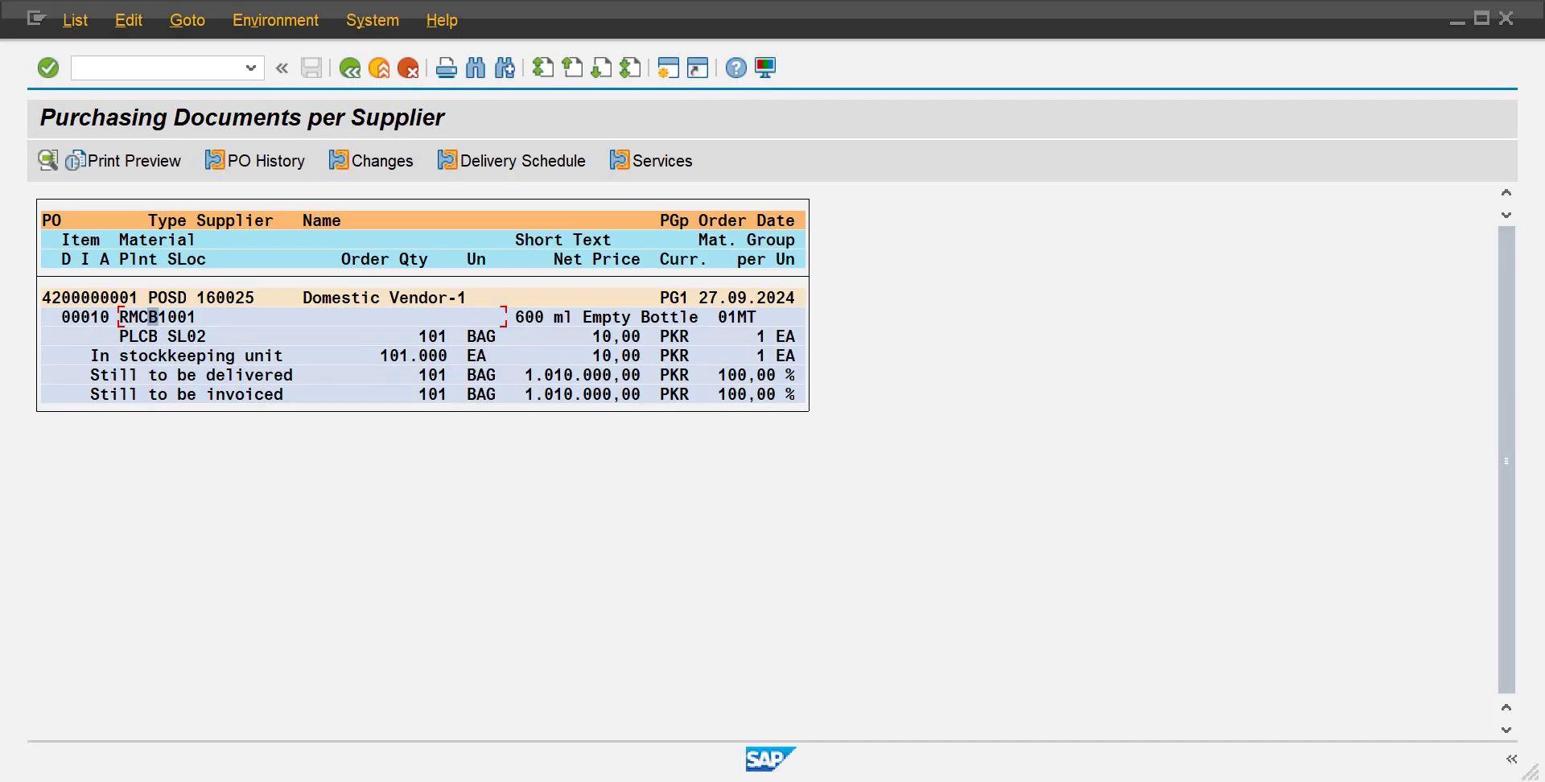
left_click(1036, 767)
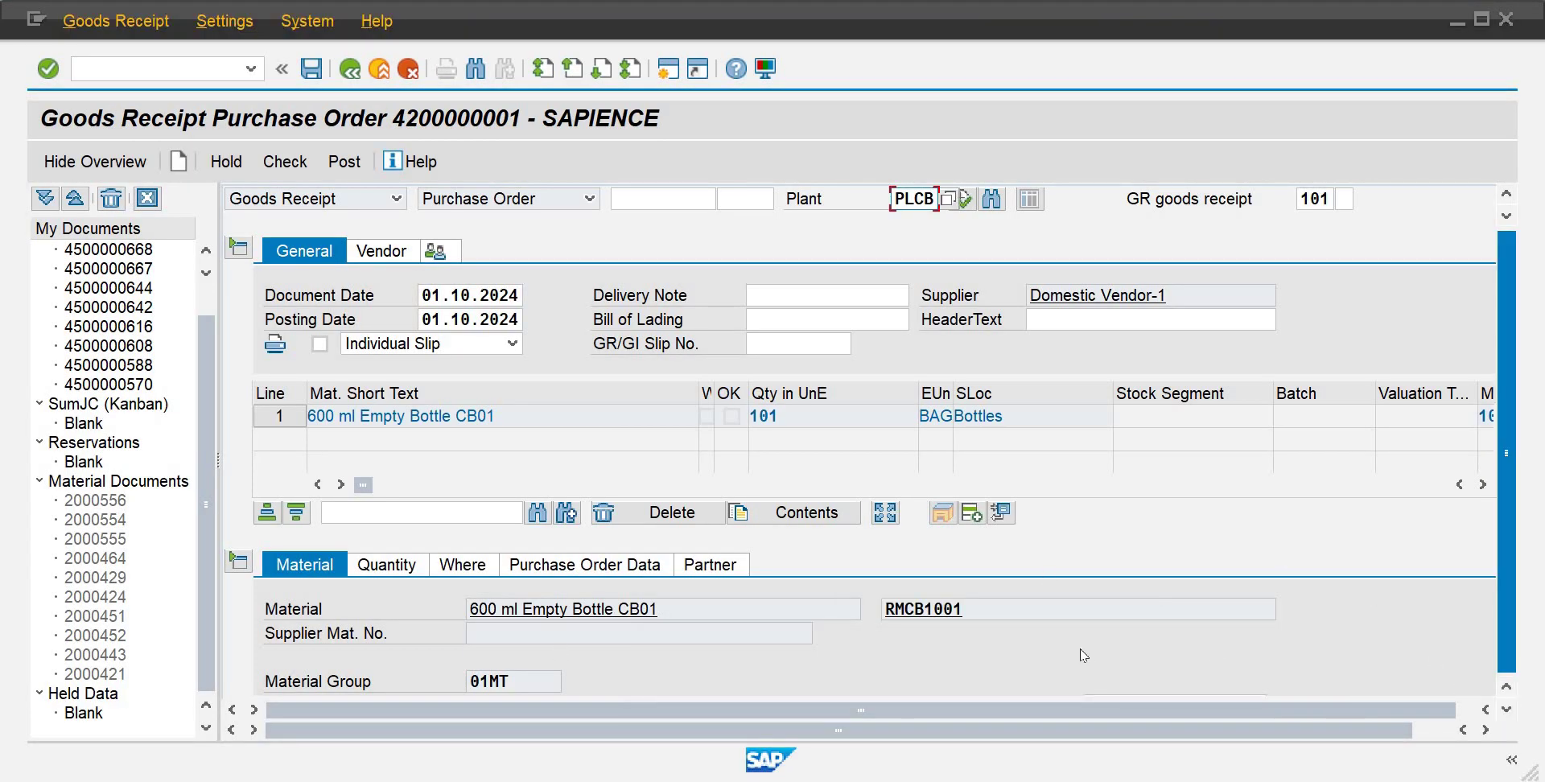
Step: Set the quantity in unit of entry of the empty bottle line to 51 bags
left_click(396, 567)
left_click(533, 609)
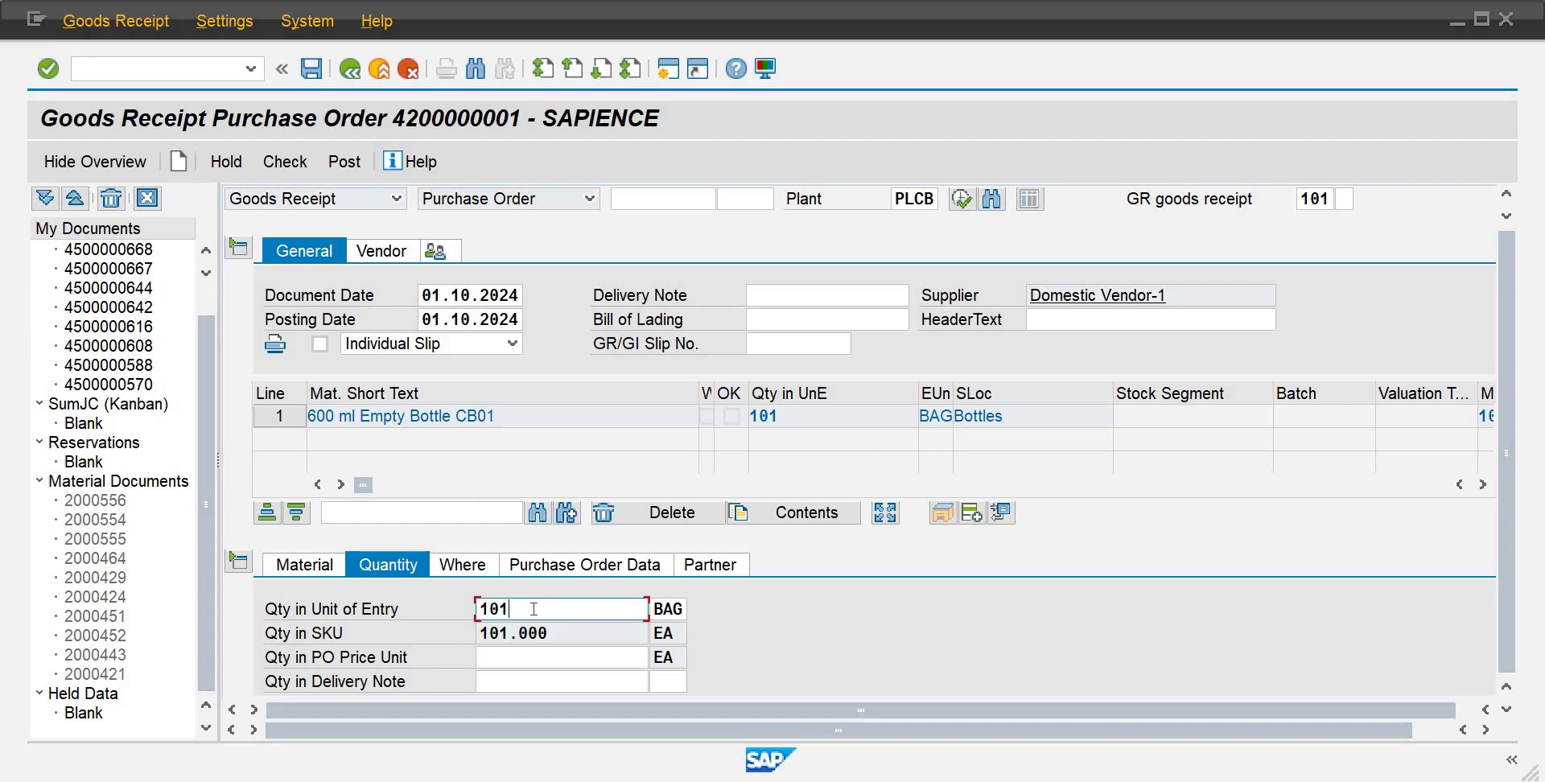
scroll(531, 610, "down", 2)
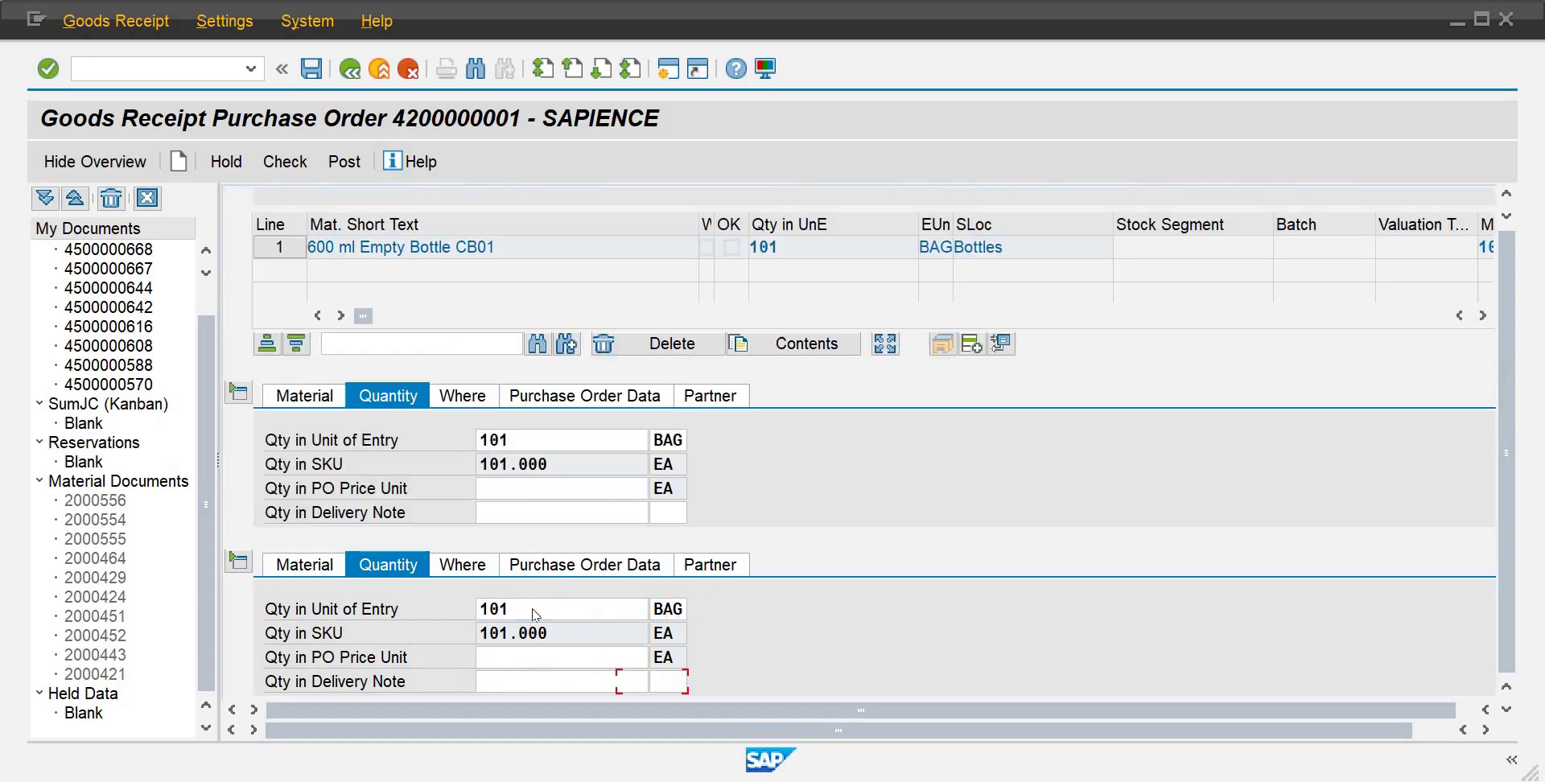
left_click(520, 492)
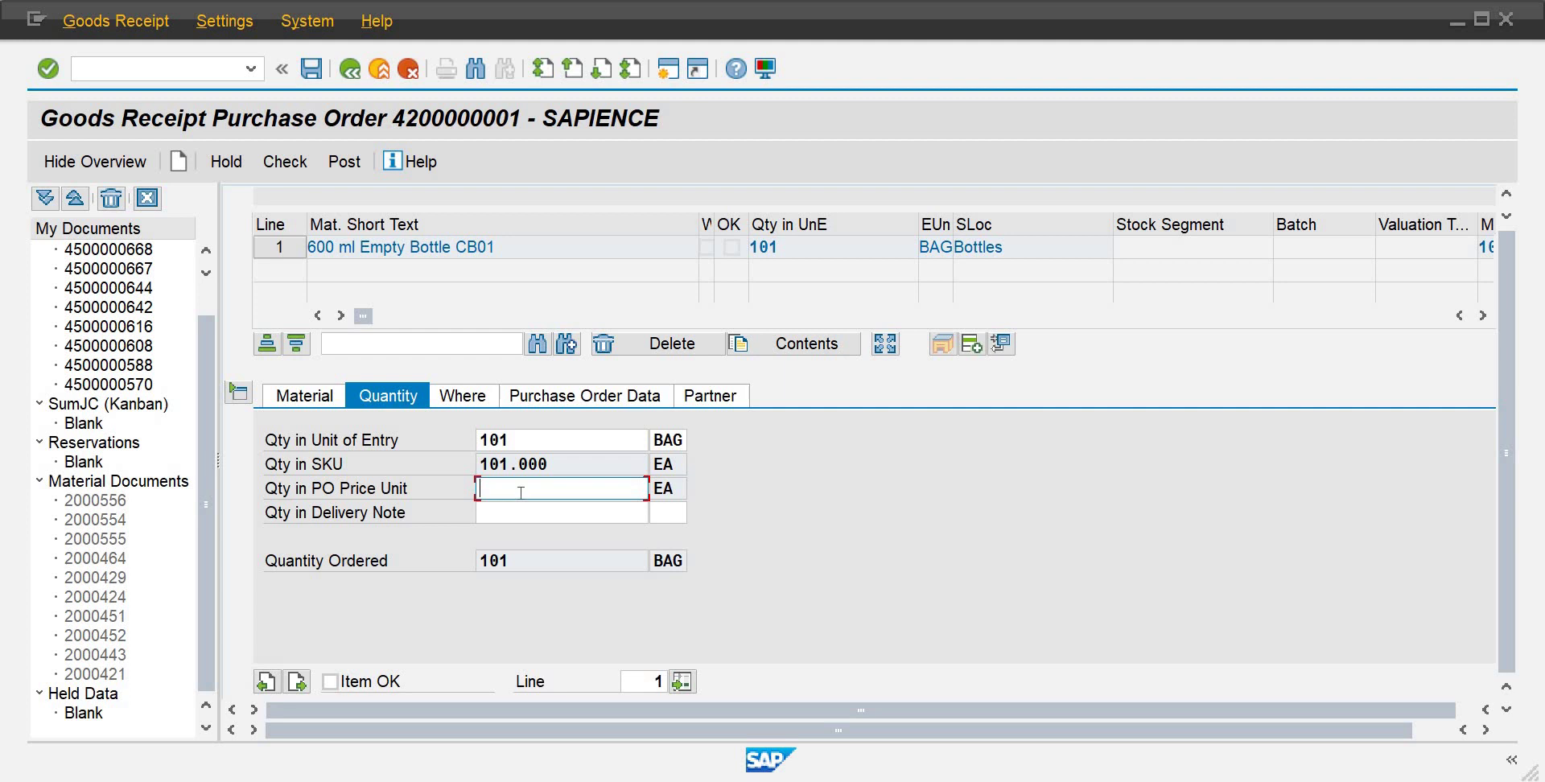
left_click(513, 565)
left_click(516, 435)
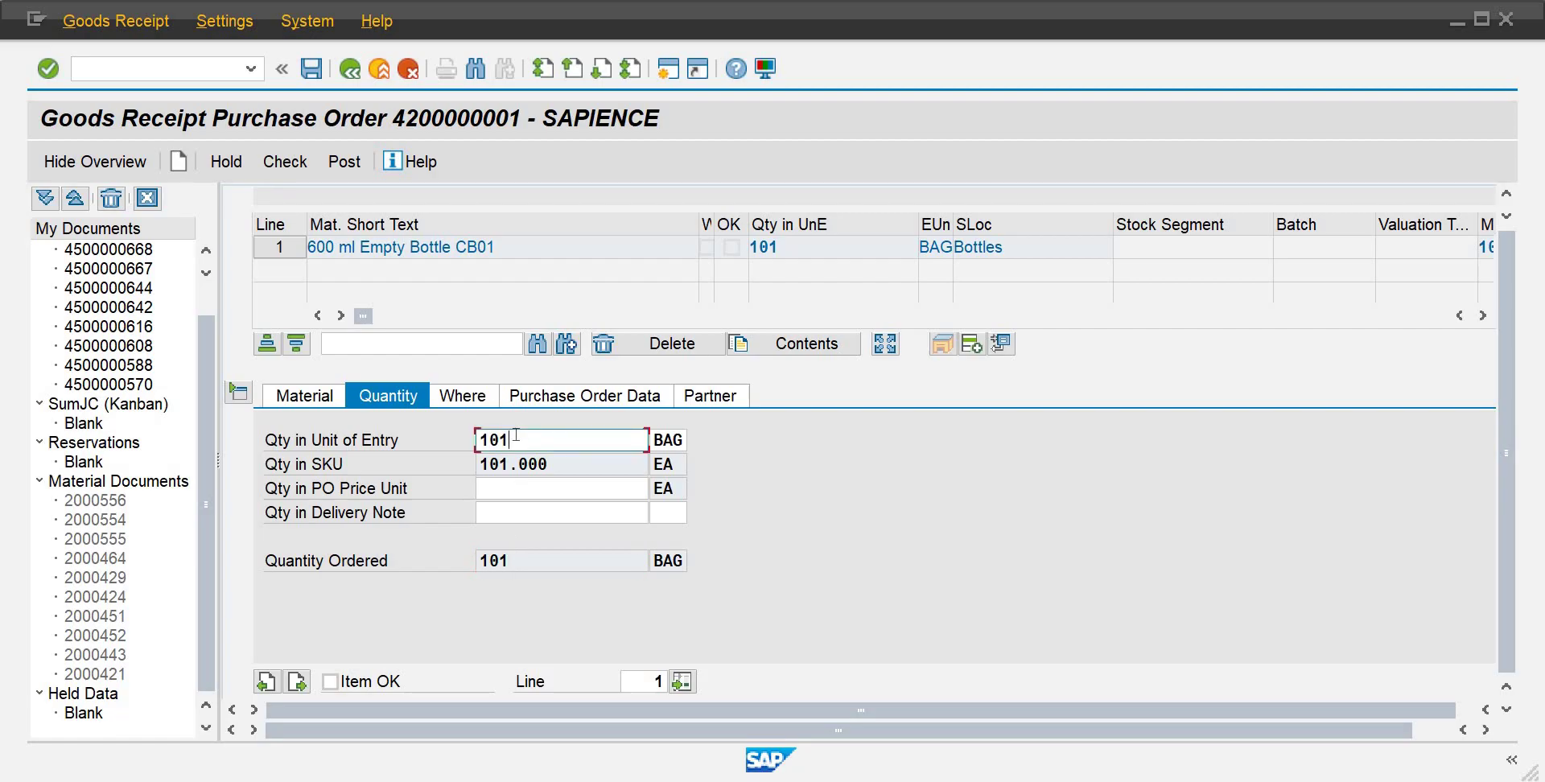
key("BackSpace")
key("BackSpace")
type("51")
Step: Mark the line item as OK, try to post the goods receipt, and close the message log
left_click(330, 683)
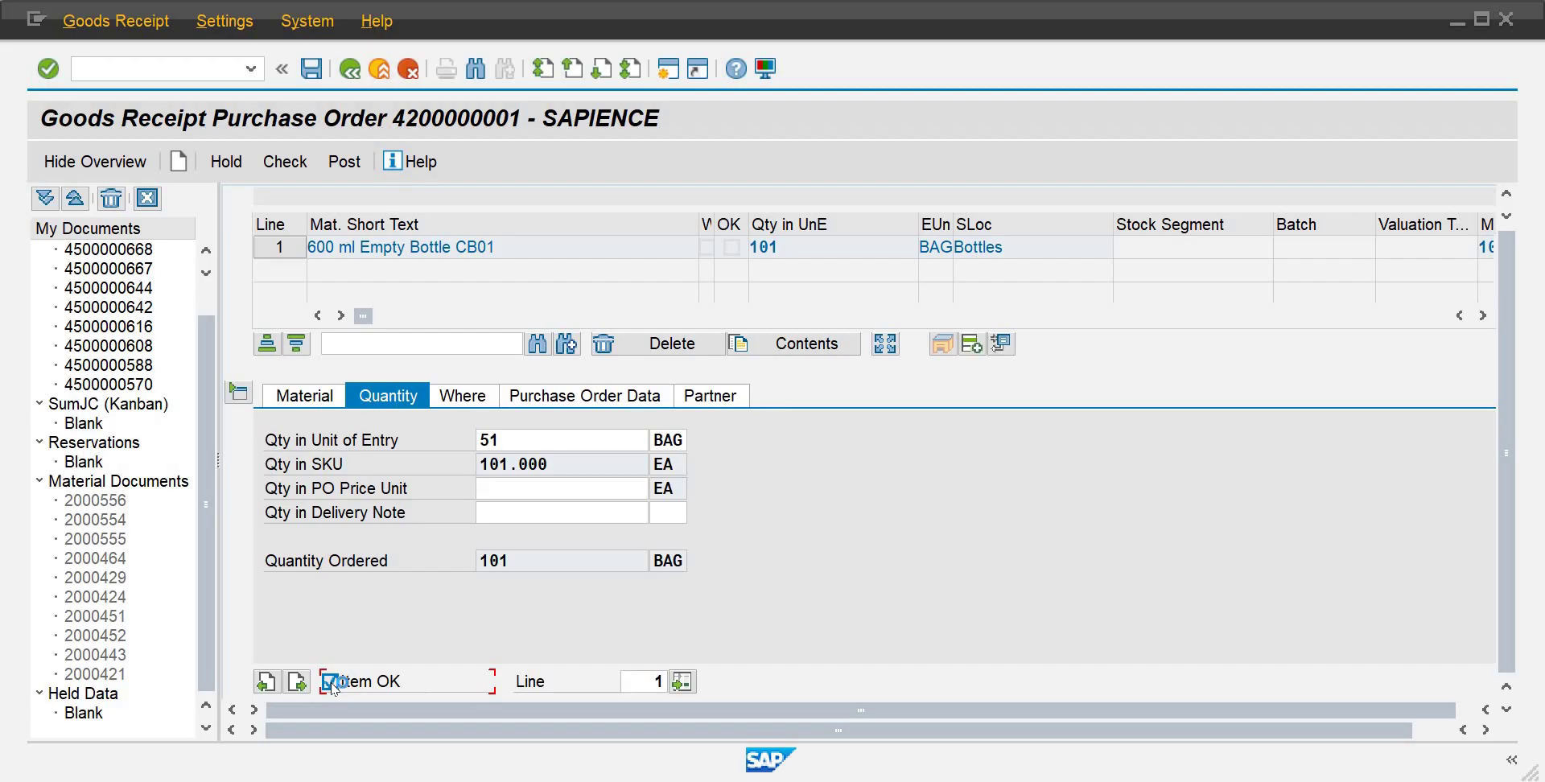
key("Return")
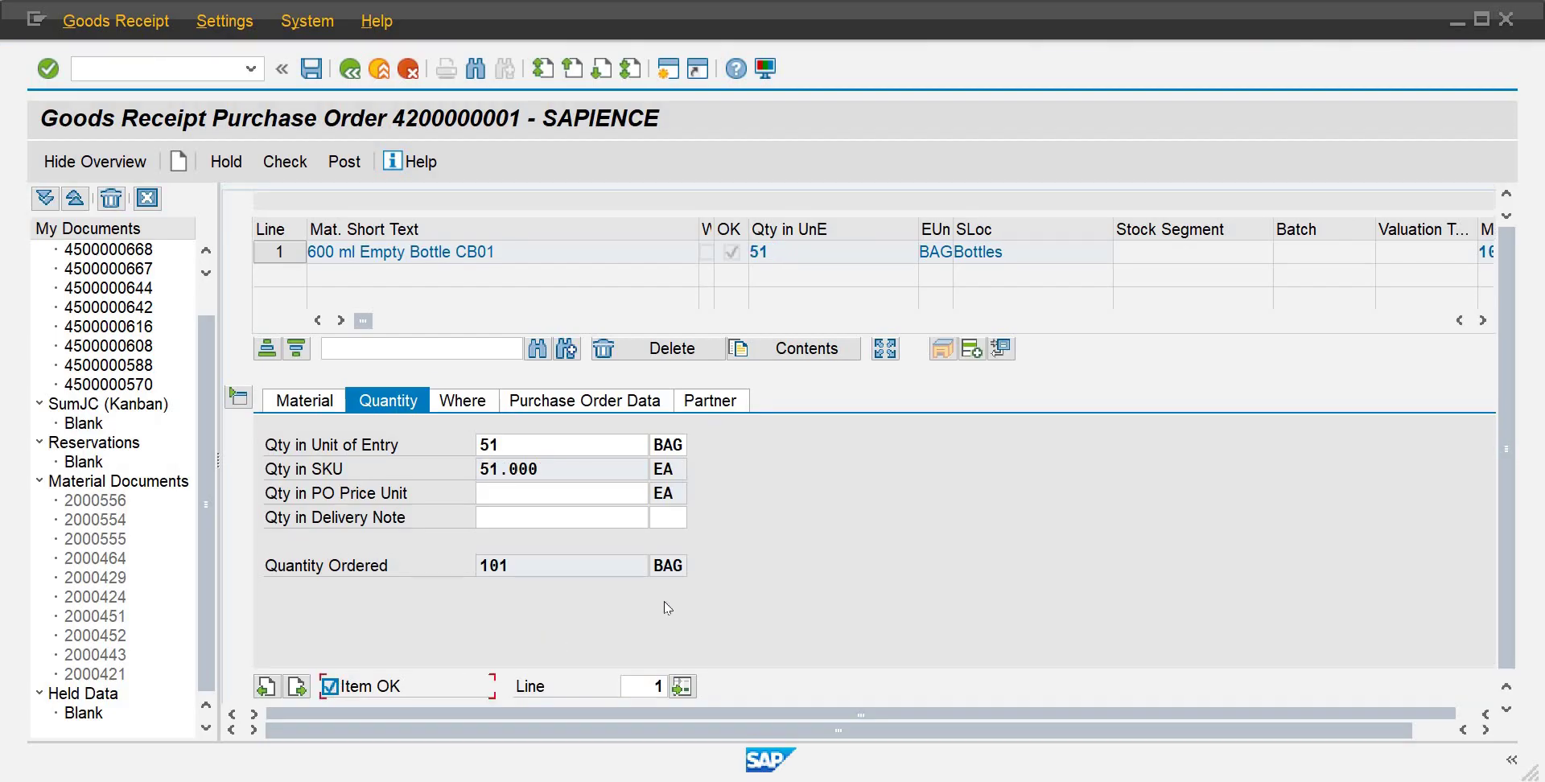
left_click(319, 70)
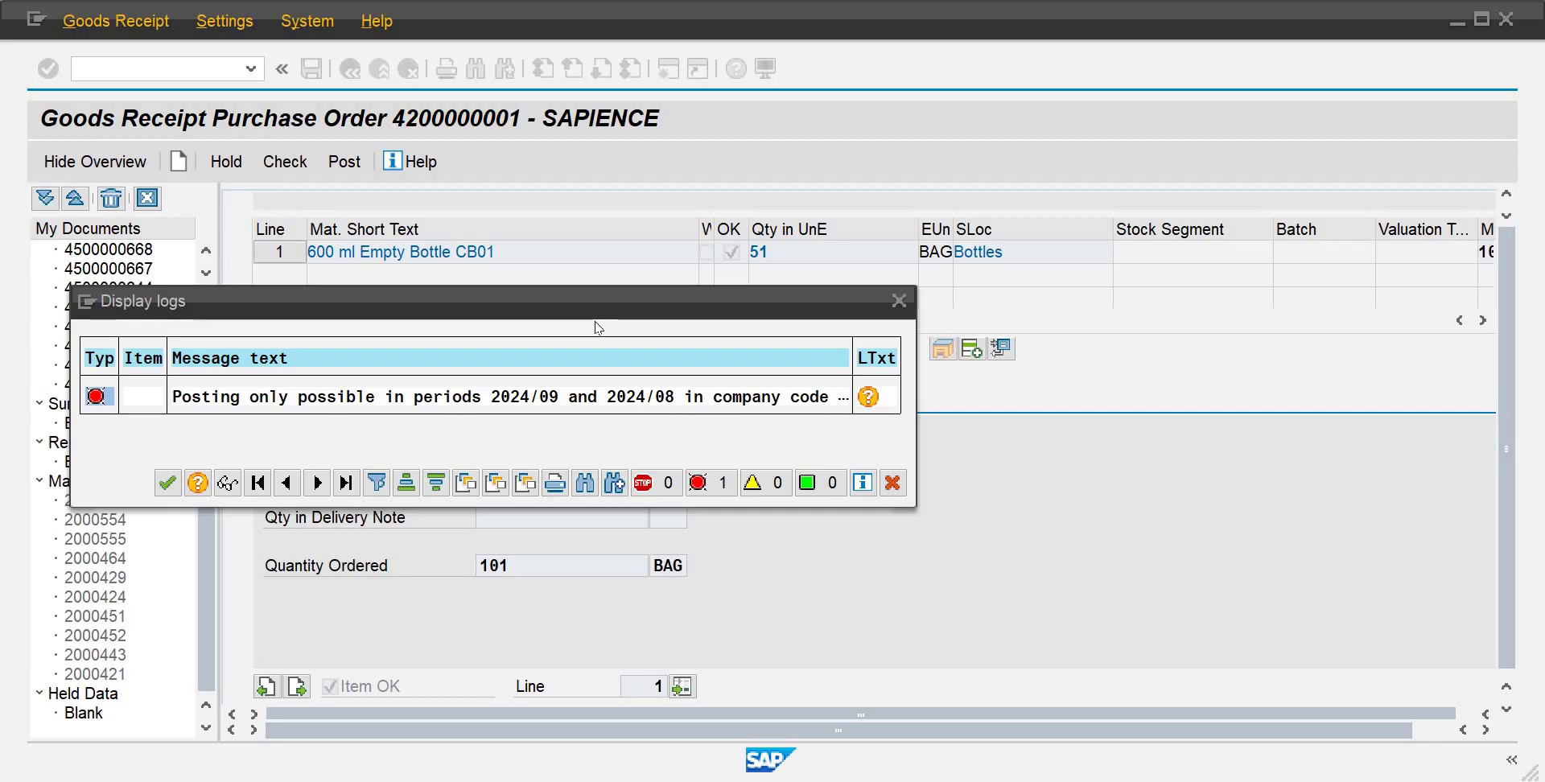
left_click(894, 301)
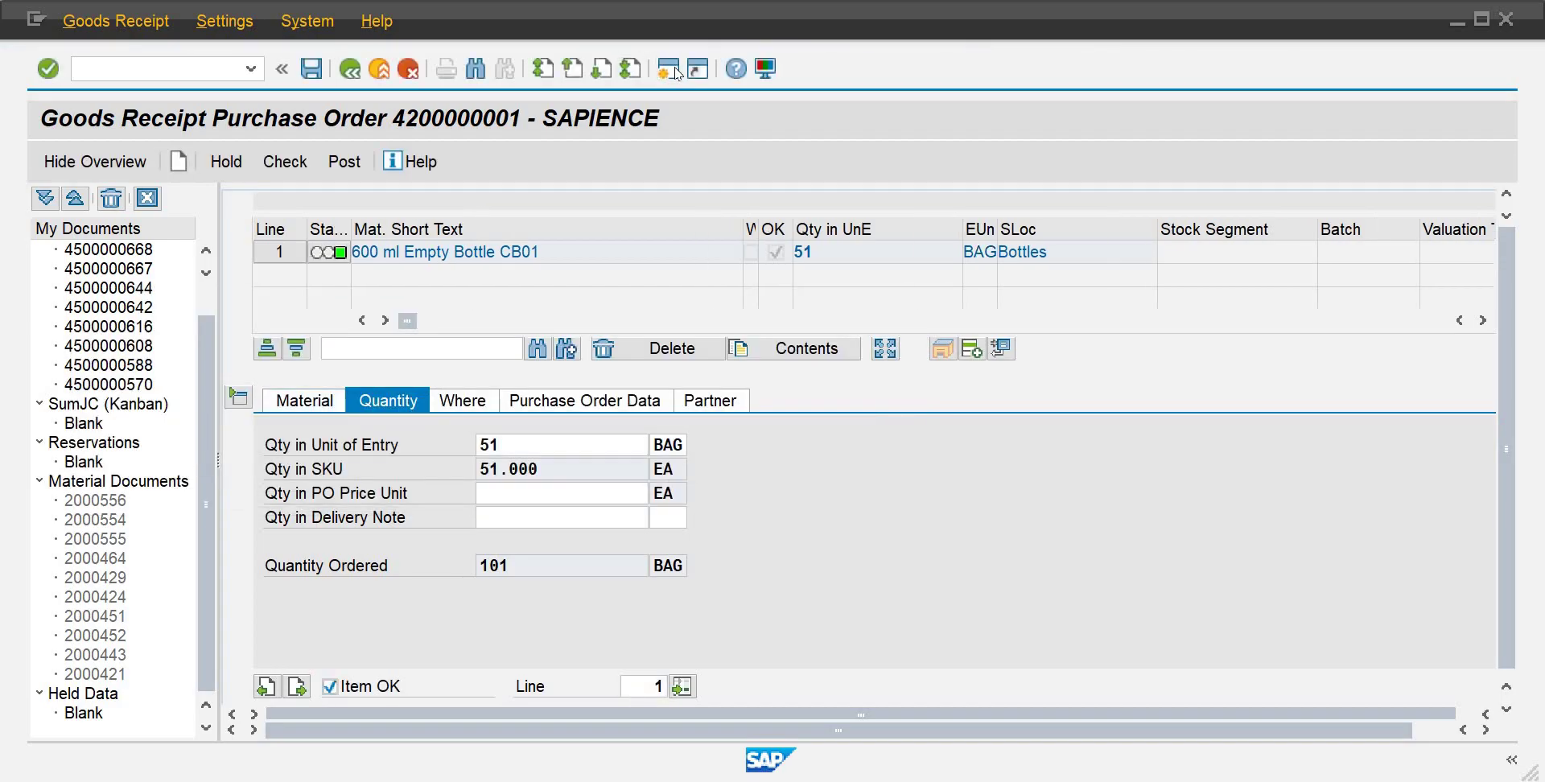
Step: Start transaction MMRV in a new session and display the posting periods of company code CB01
left_click(676, 70)
left_click(216, 73)
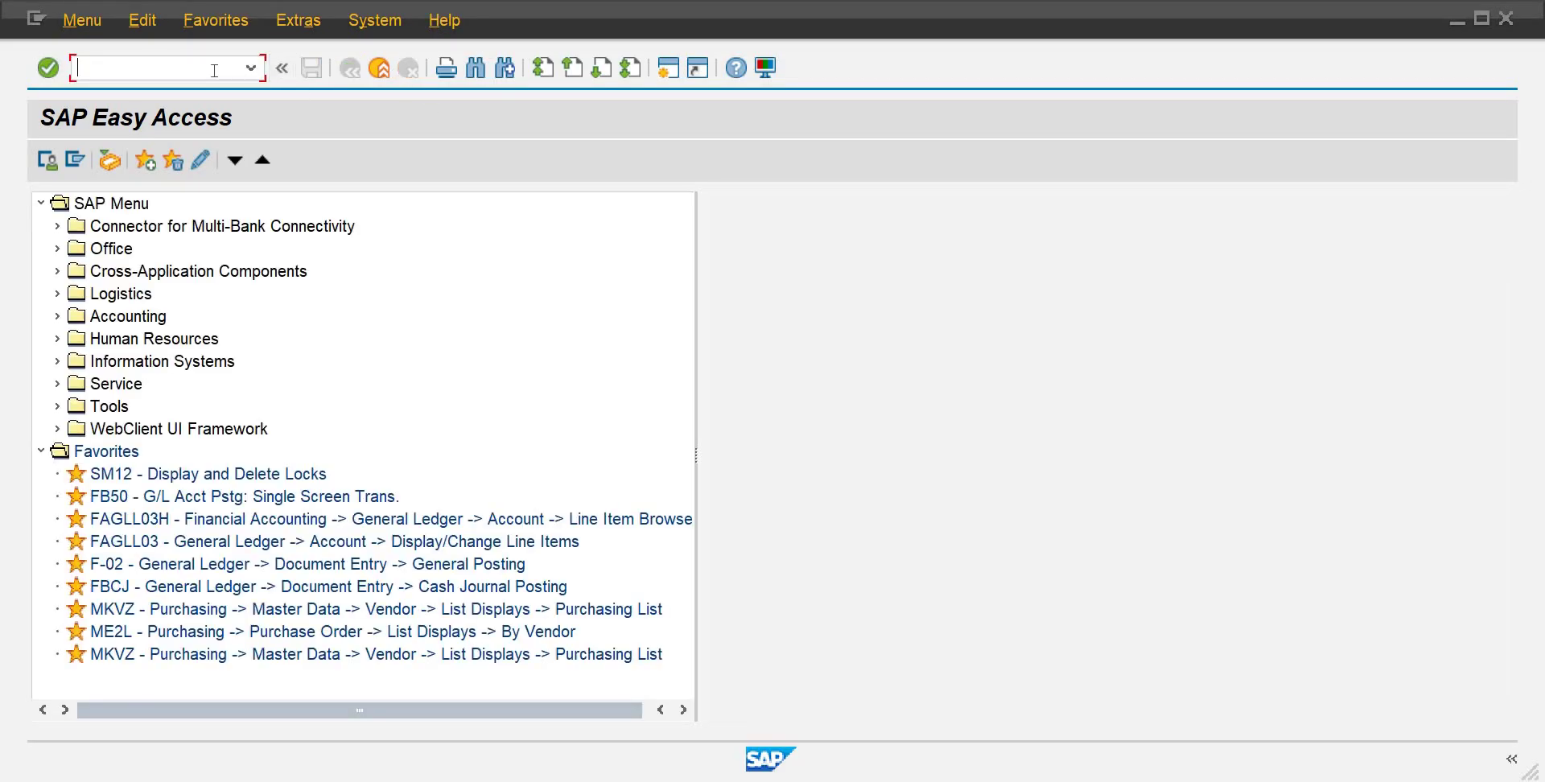
type("mmrv")
key("Return")
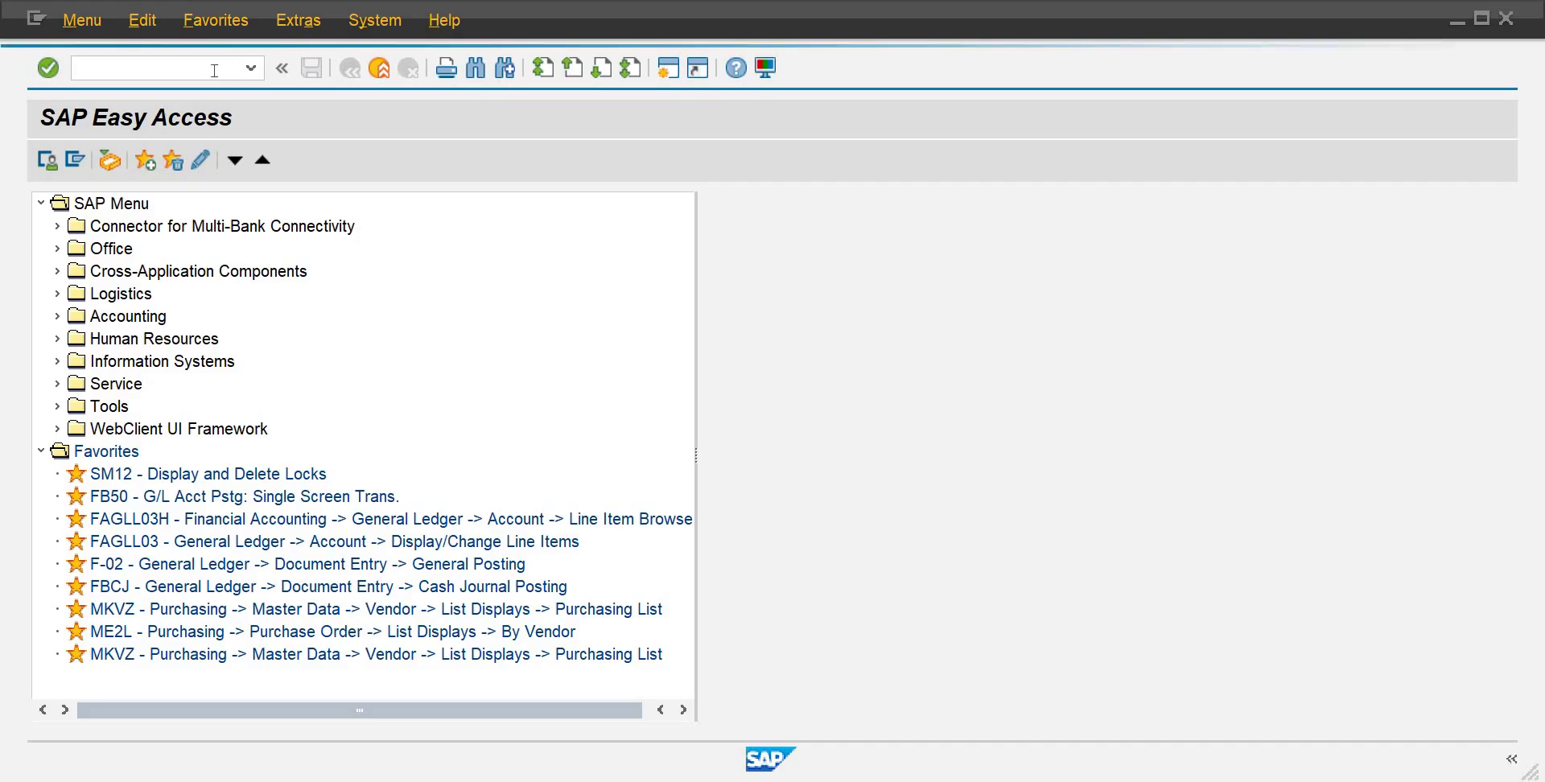
type("cb01")
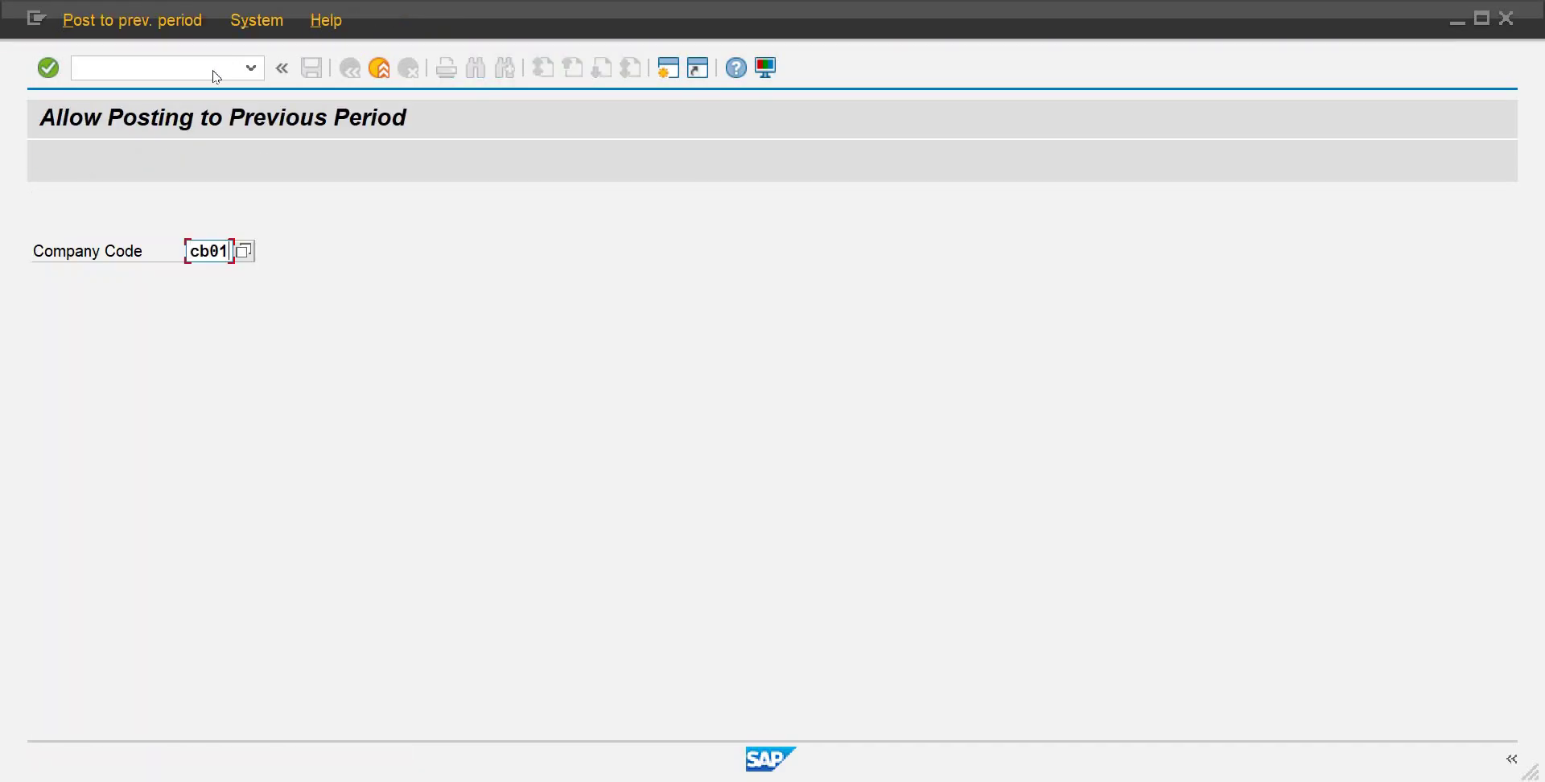
key("Return")
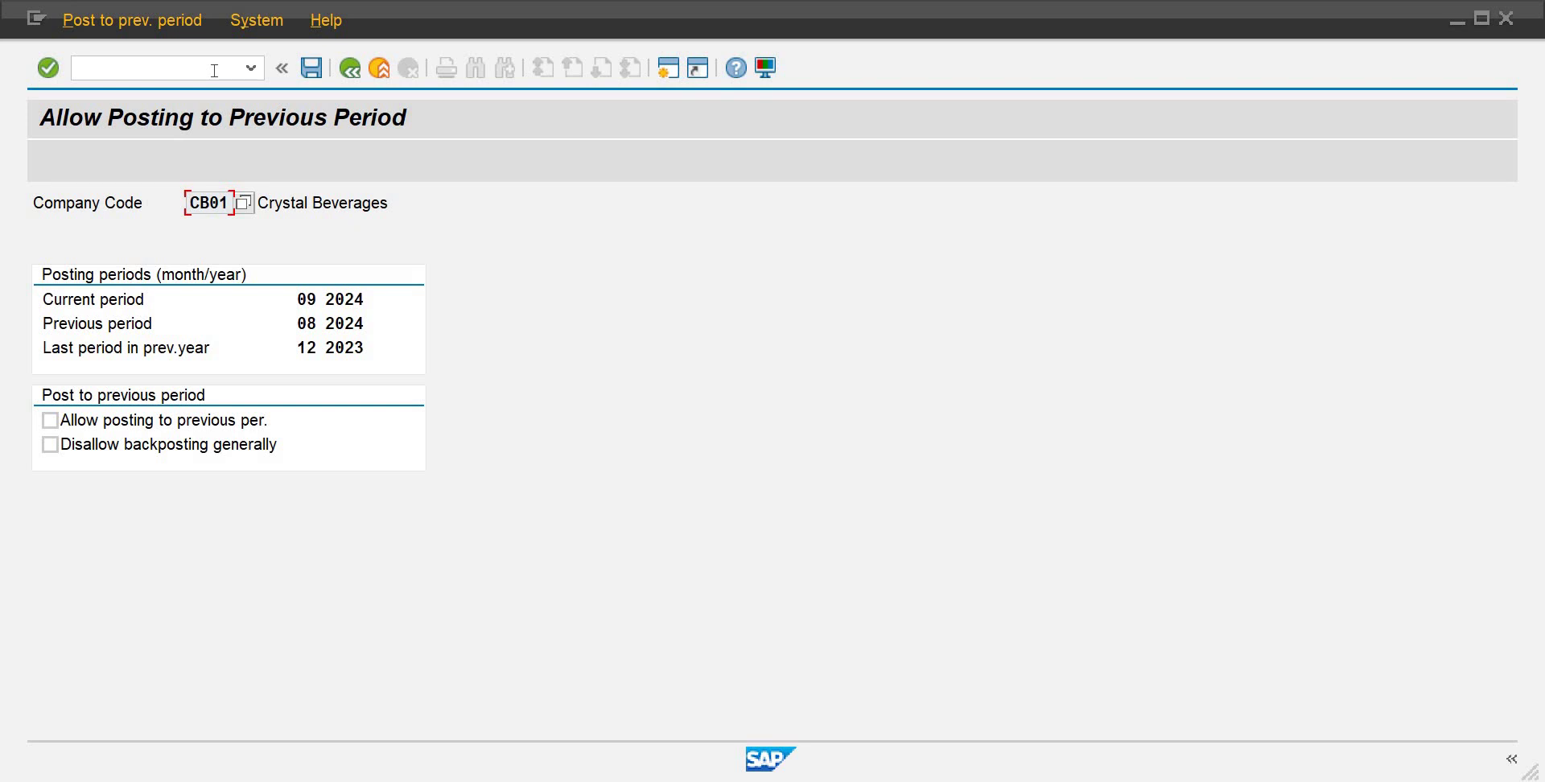
Step: Leave the posting period display and start transaction MMPV for closing material master periods
left_click(214, 71)
type("/n")
key("Return")
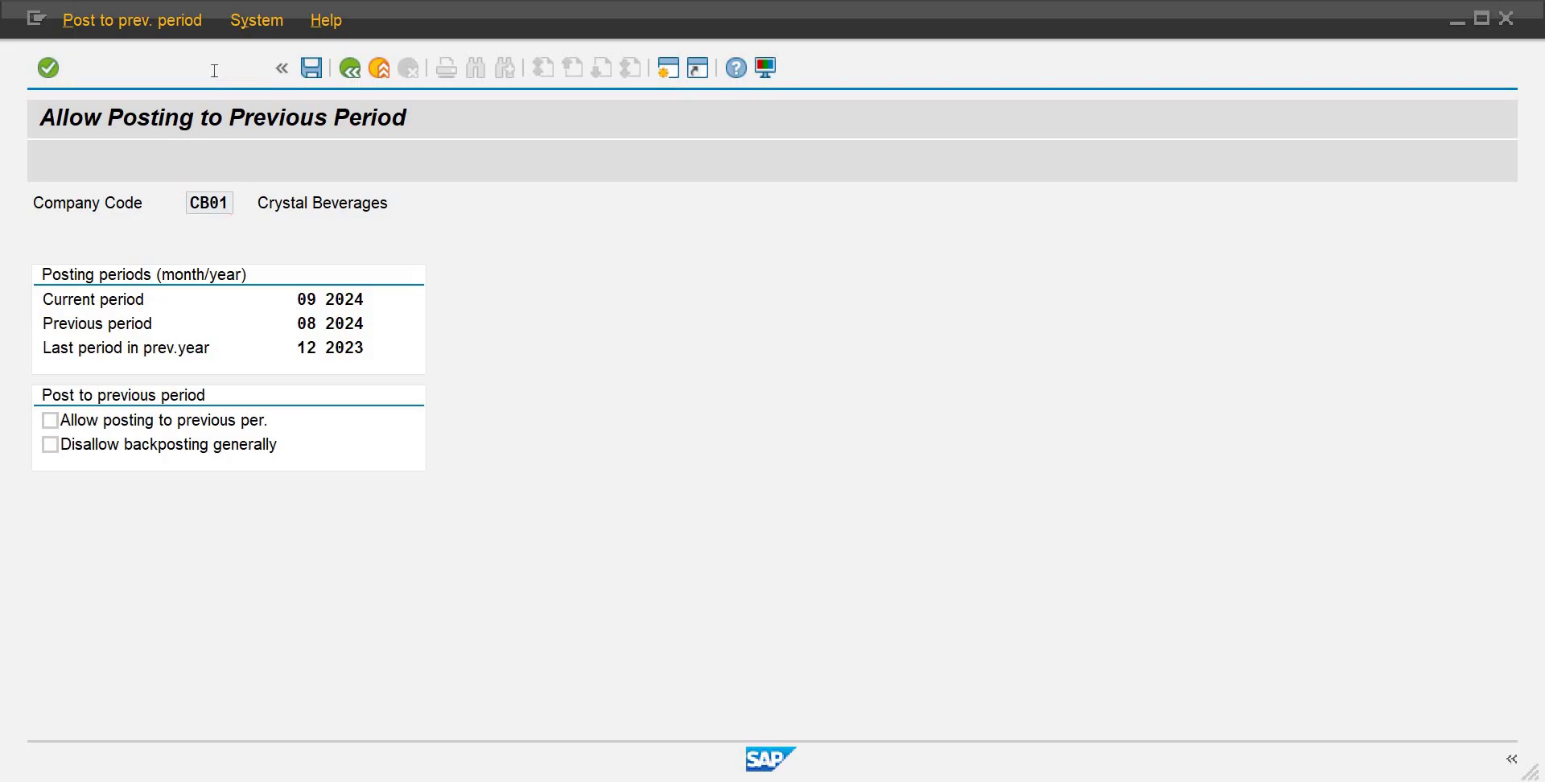
type("mmpv")
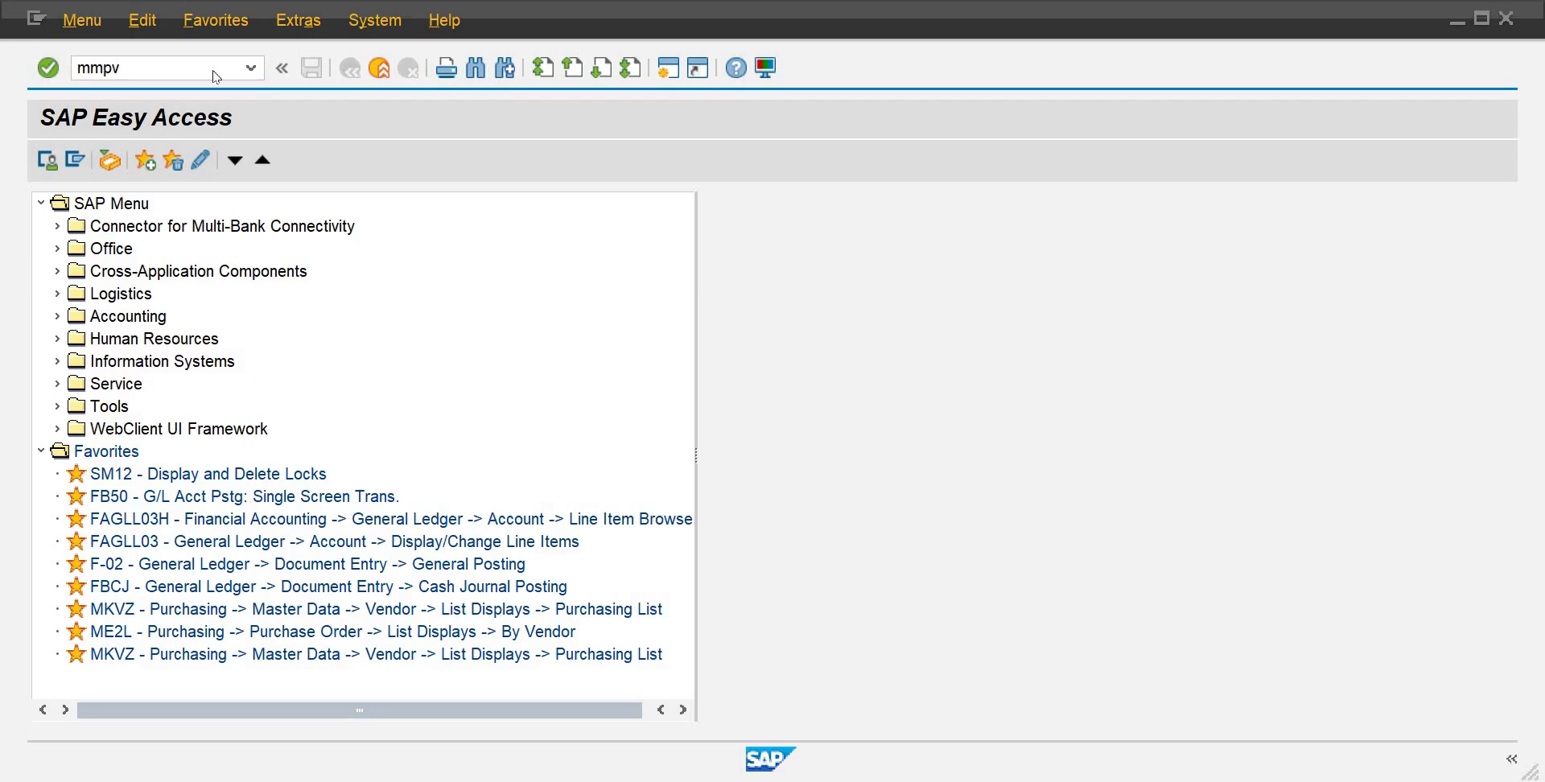
key("Return")
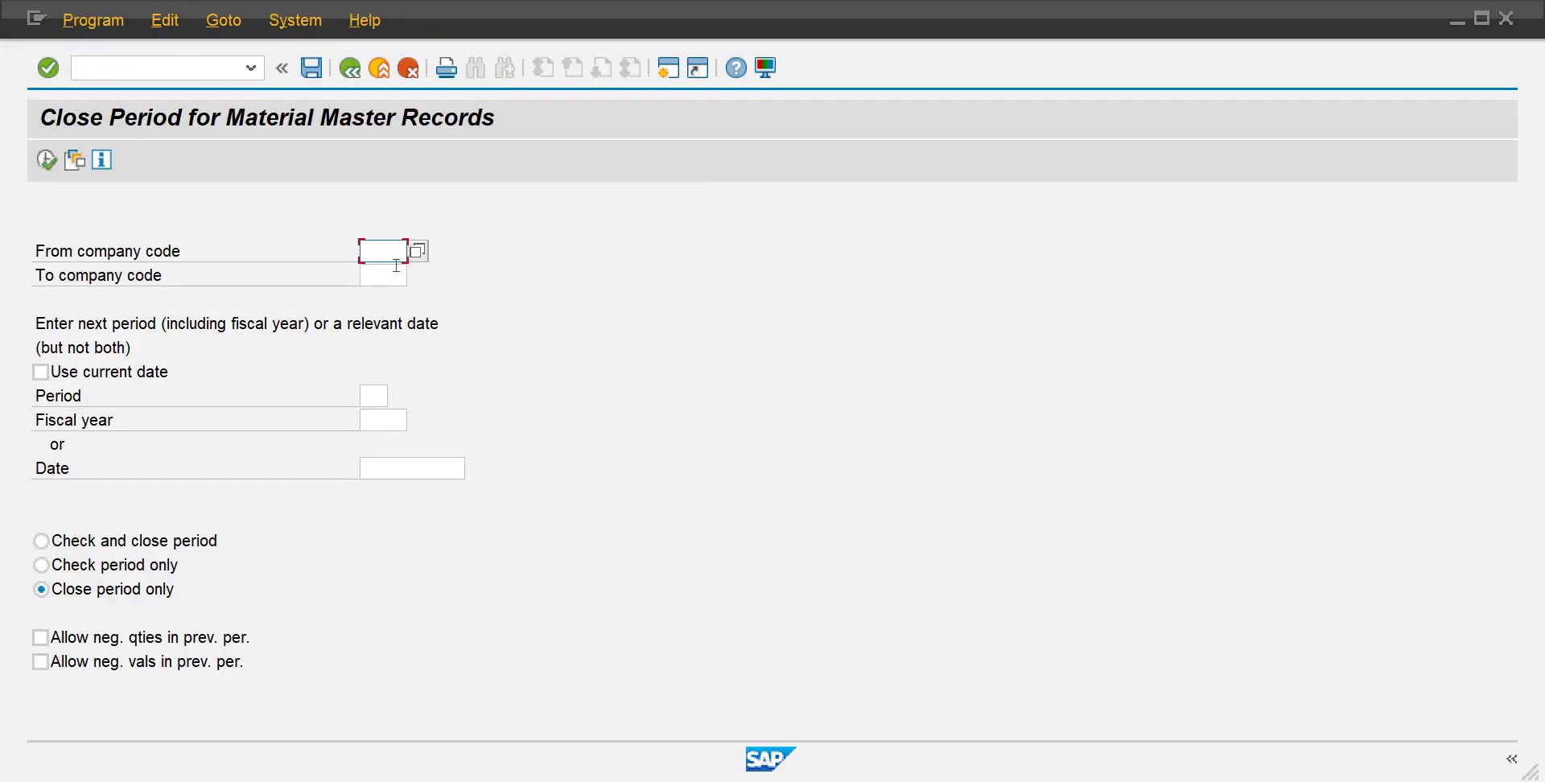
Step: Try to run the period closing for company code CB01 with period 09 and fiscal year 2024
type("cb01")
key("Tab")
key("Tab")
key("Tab")
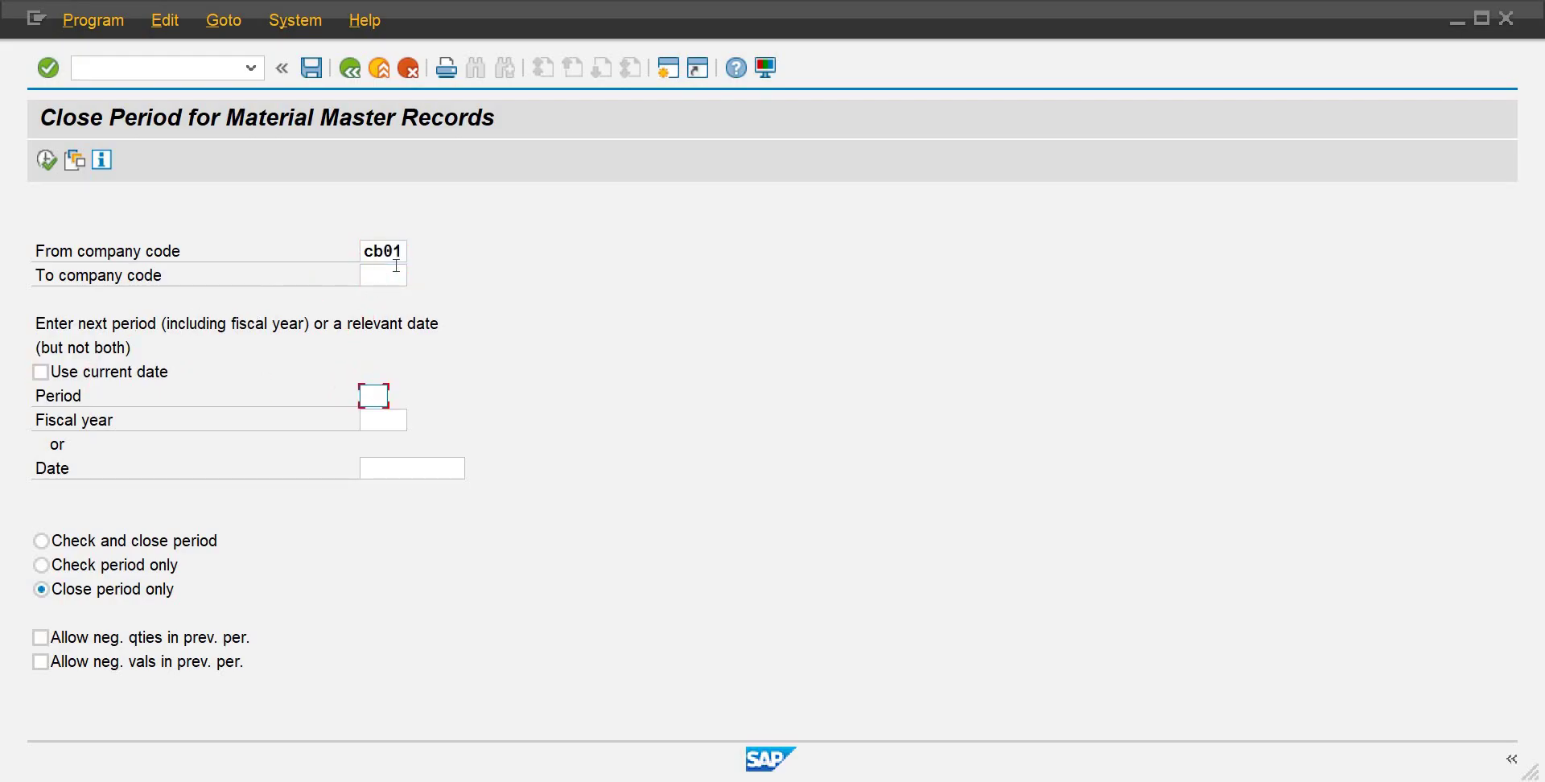
type("09")
key("Tab")
type("2024")
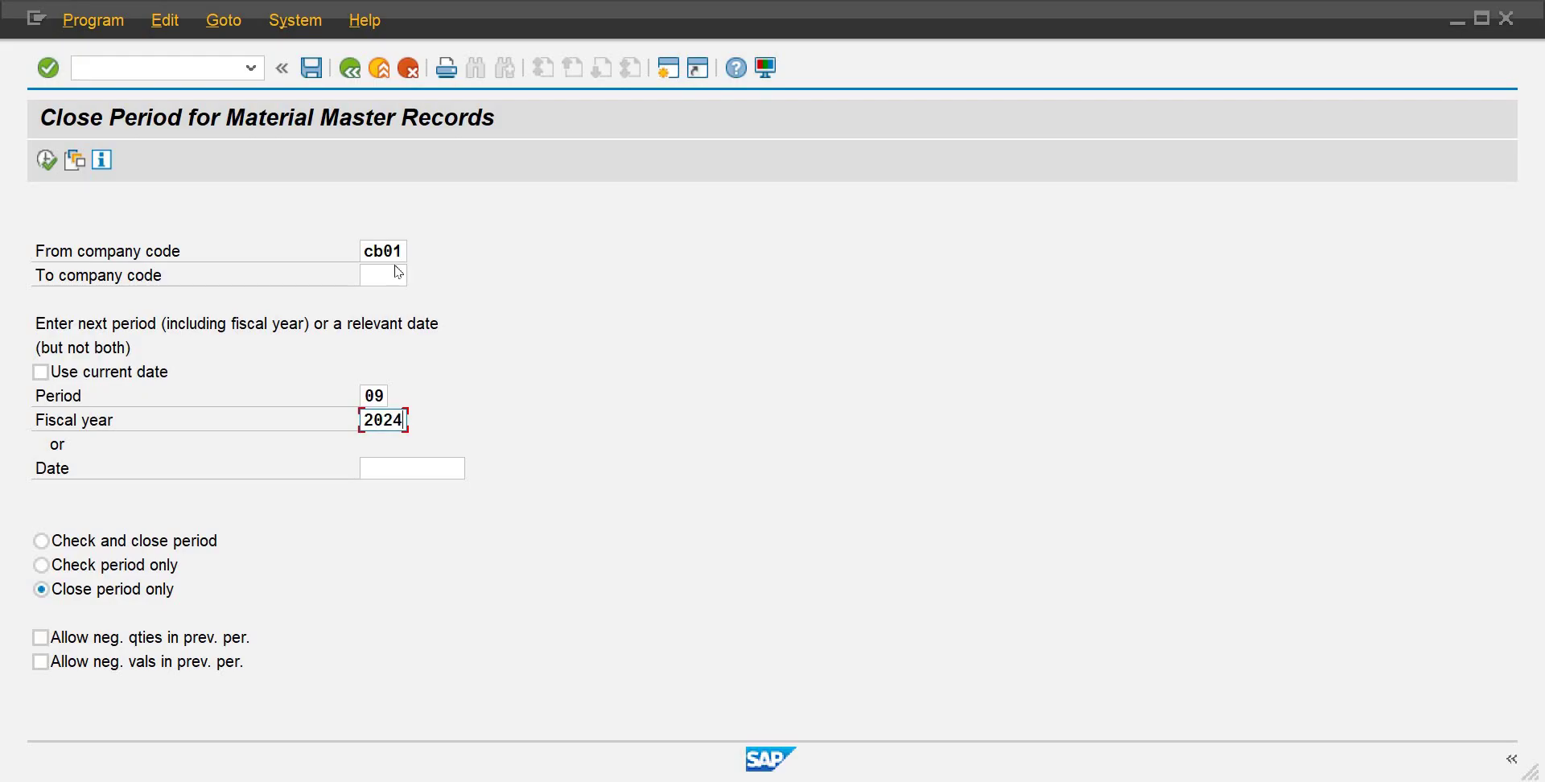
key("Return")
left_click(43, 163)
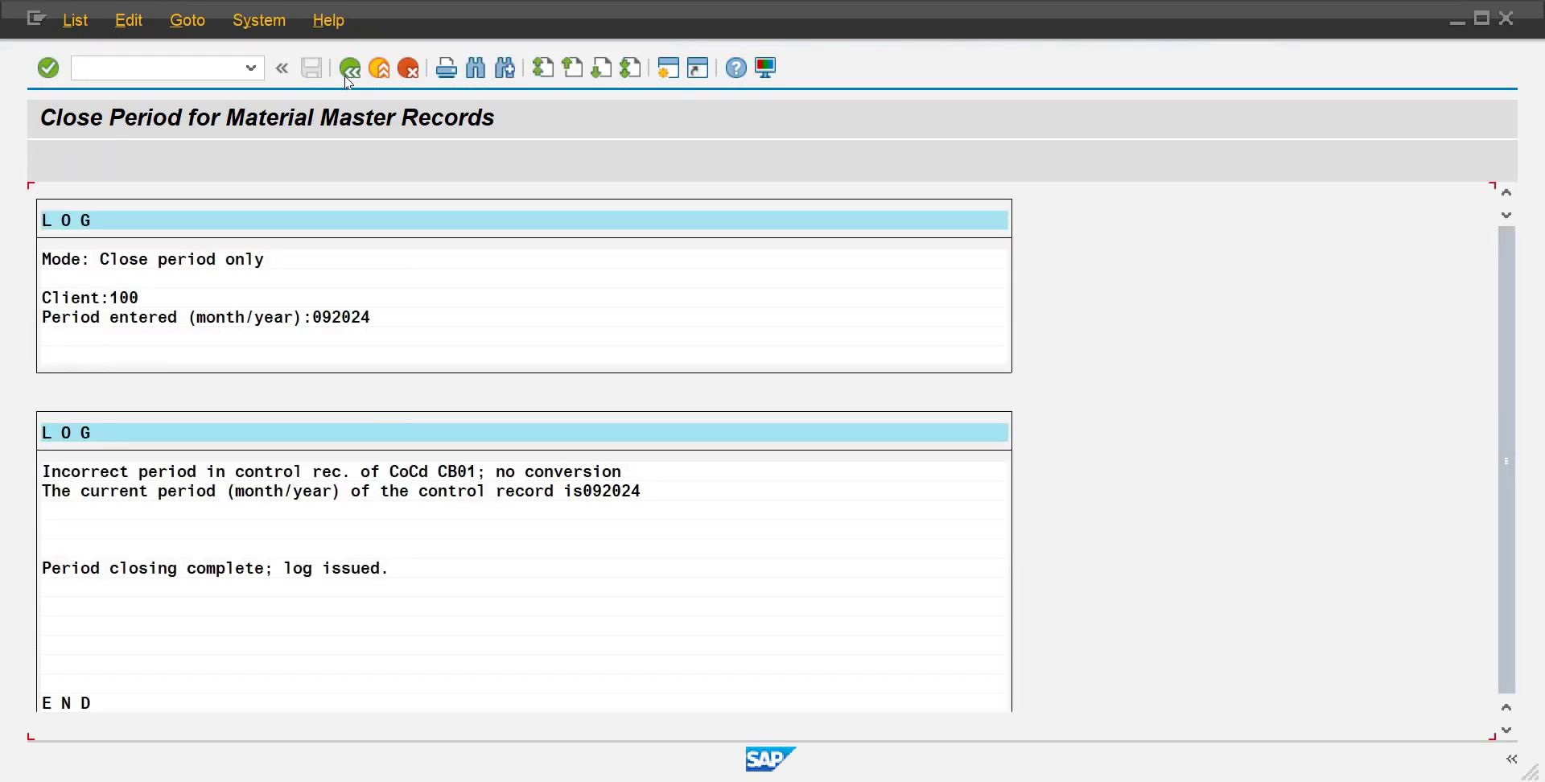
Step: Return to the selection, set the period to 10, and run the period closing for CB01 in 2024
left_click(349, 69)
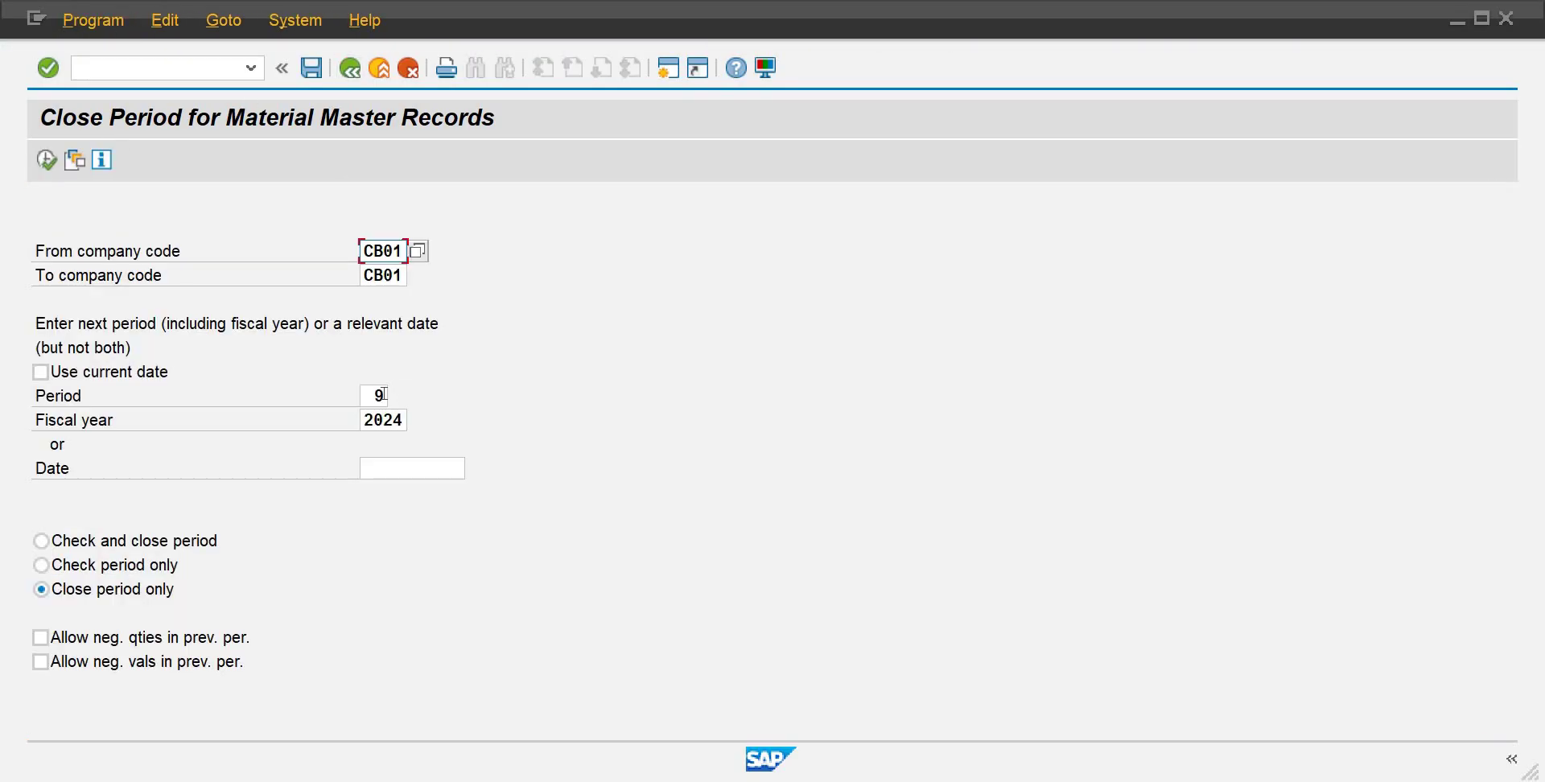
left_click(380, 395)
key("BackSpace")
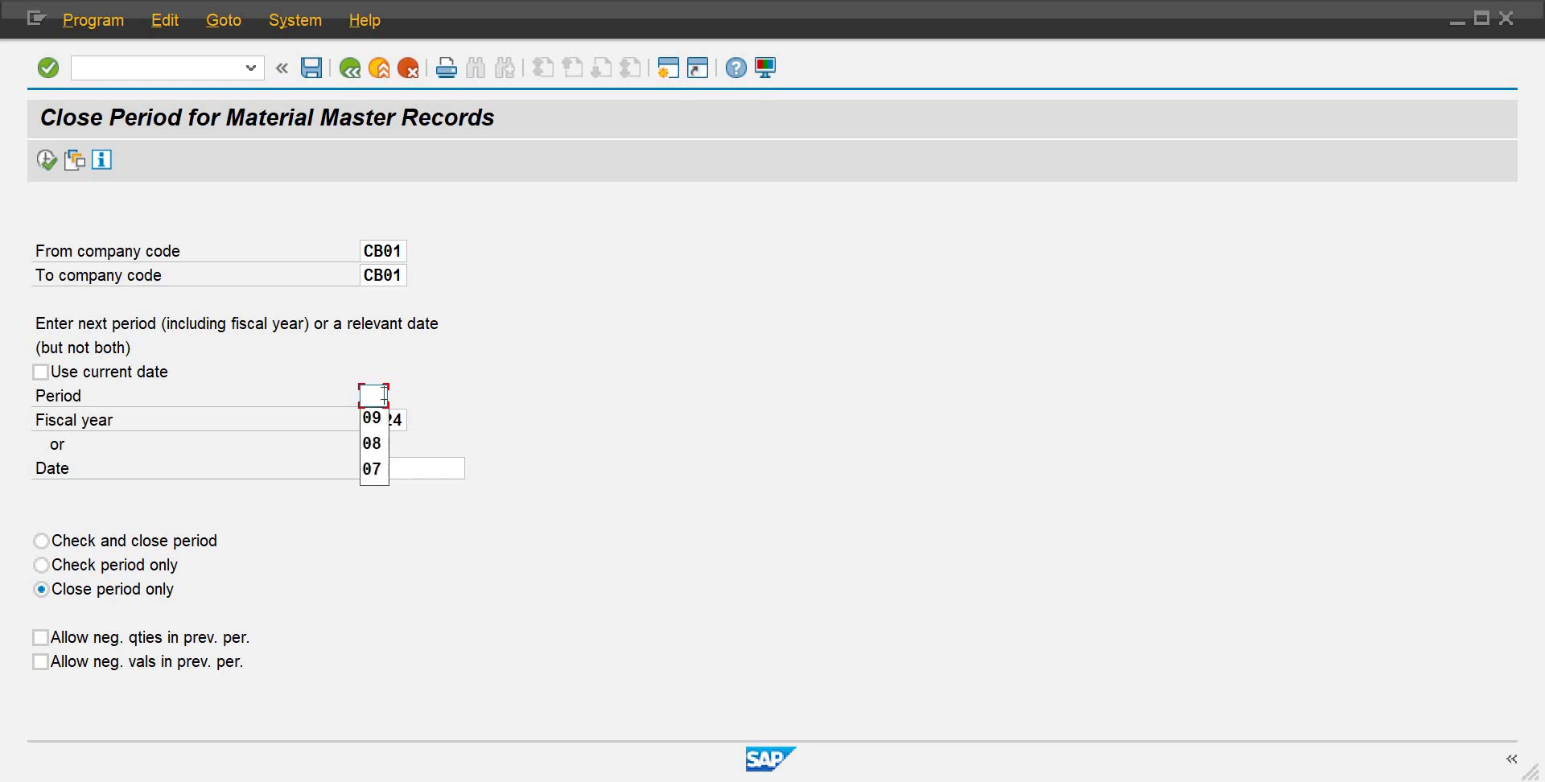
type("10")
key("Tab")
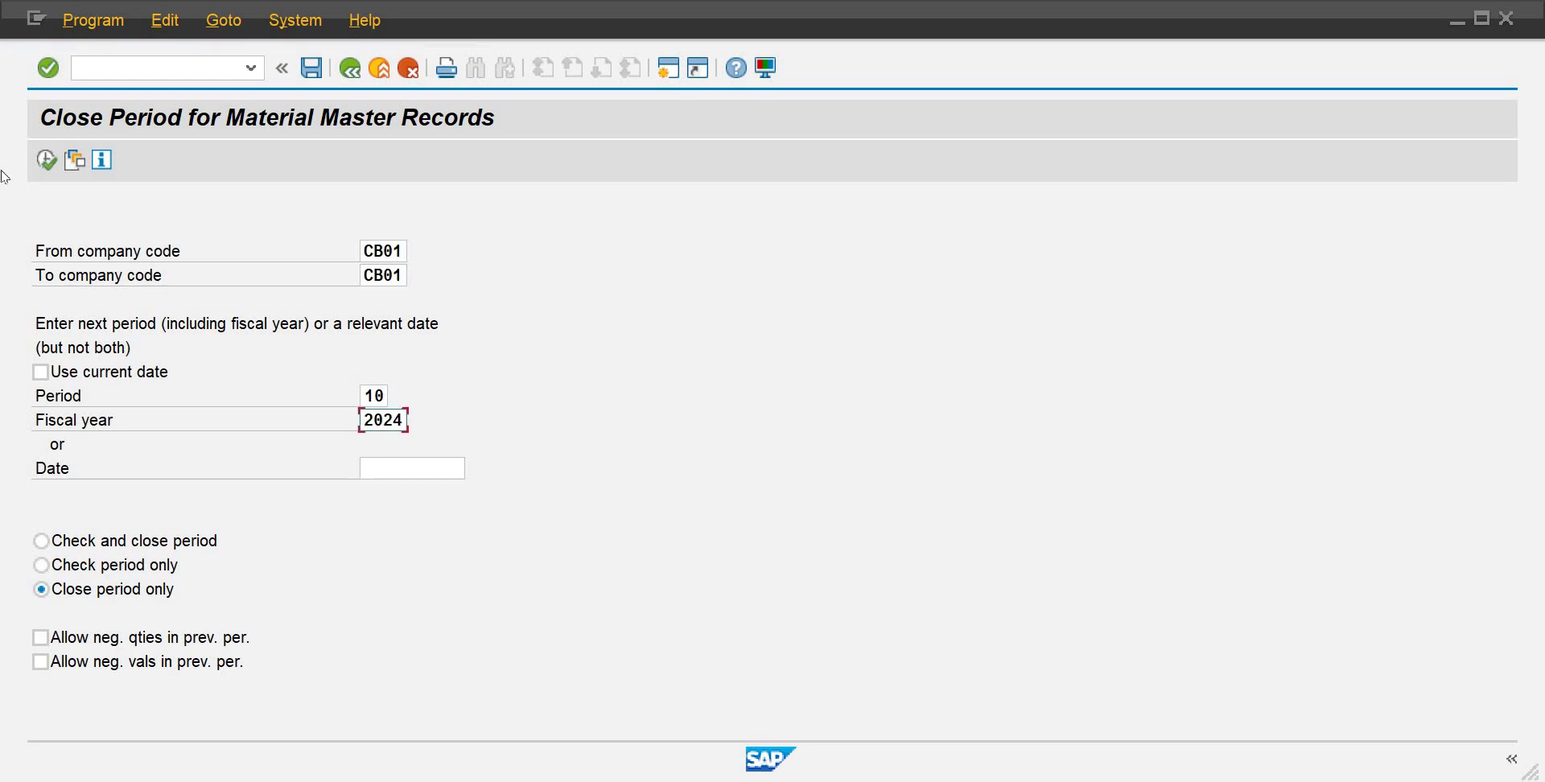
left_click(46, 160)
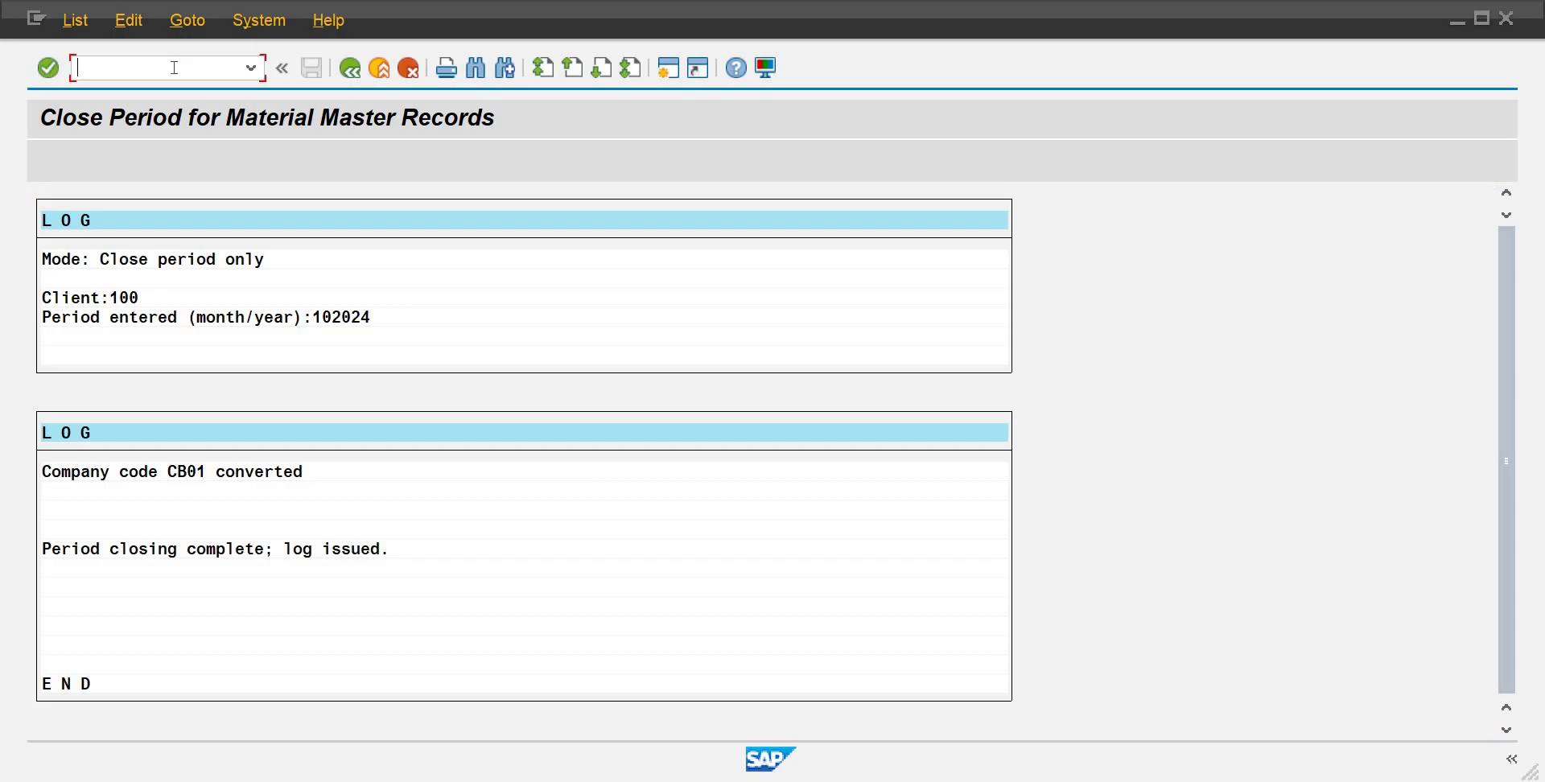
Step: Start transaction MMRV and check the current posting periods of company code CB01
type("/nmmrv")
key("Return")
key("Return")
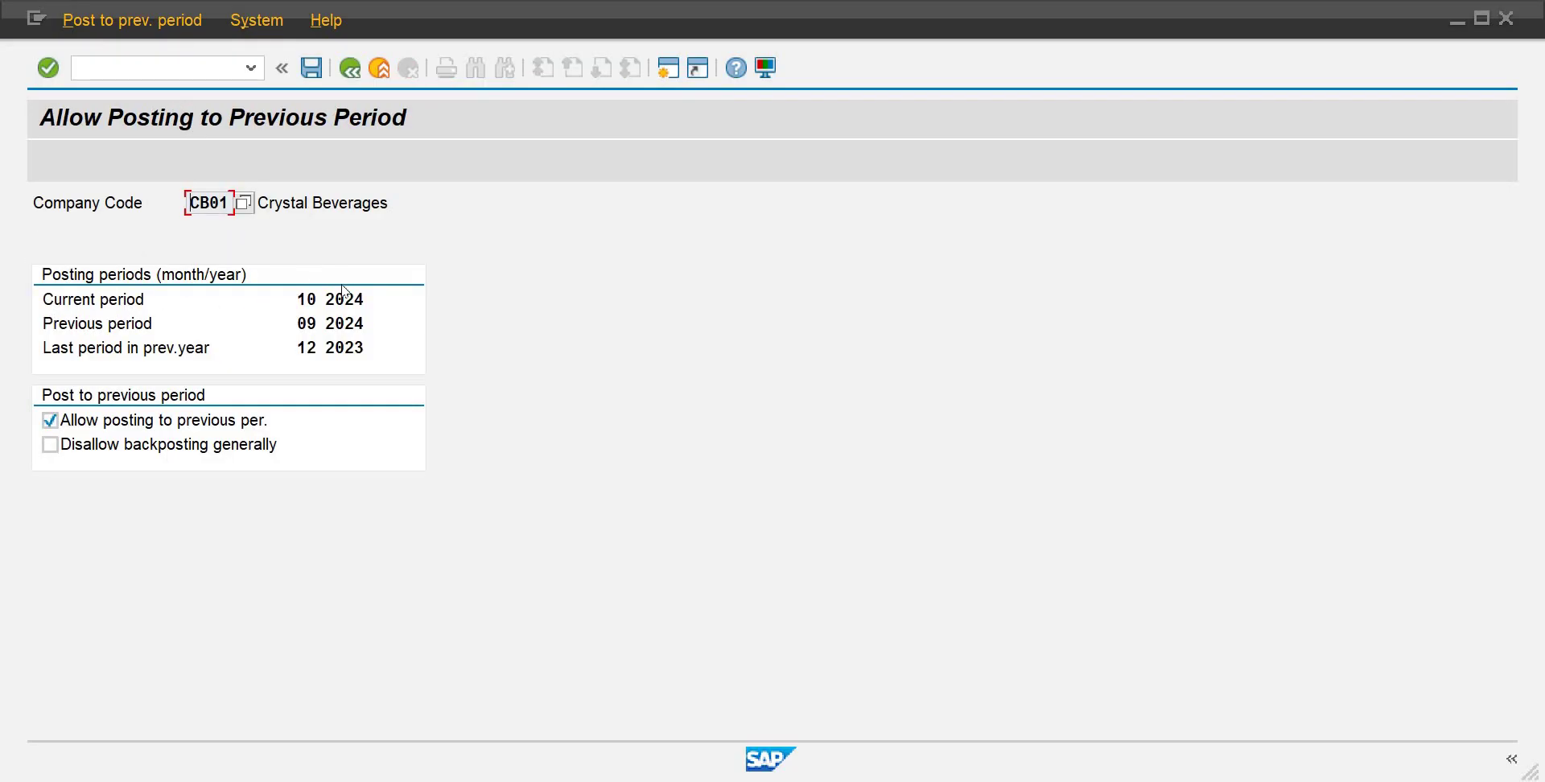
Step: Switch to the goods receipt session, restart MIGO, and load the PLCB purchase order from the document overview
mouse_move(978, 776)
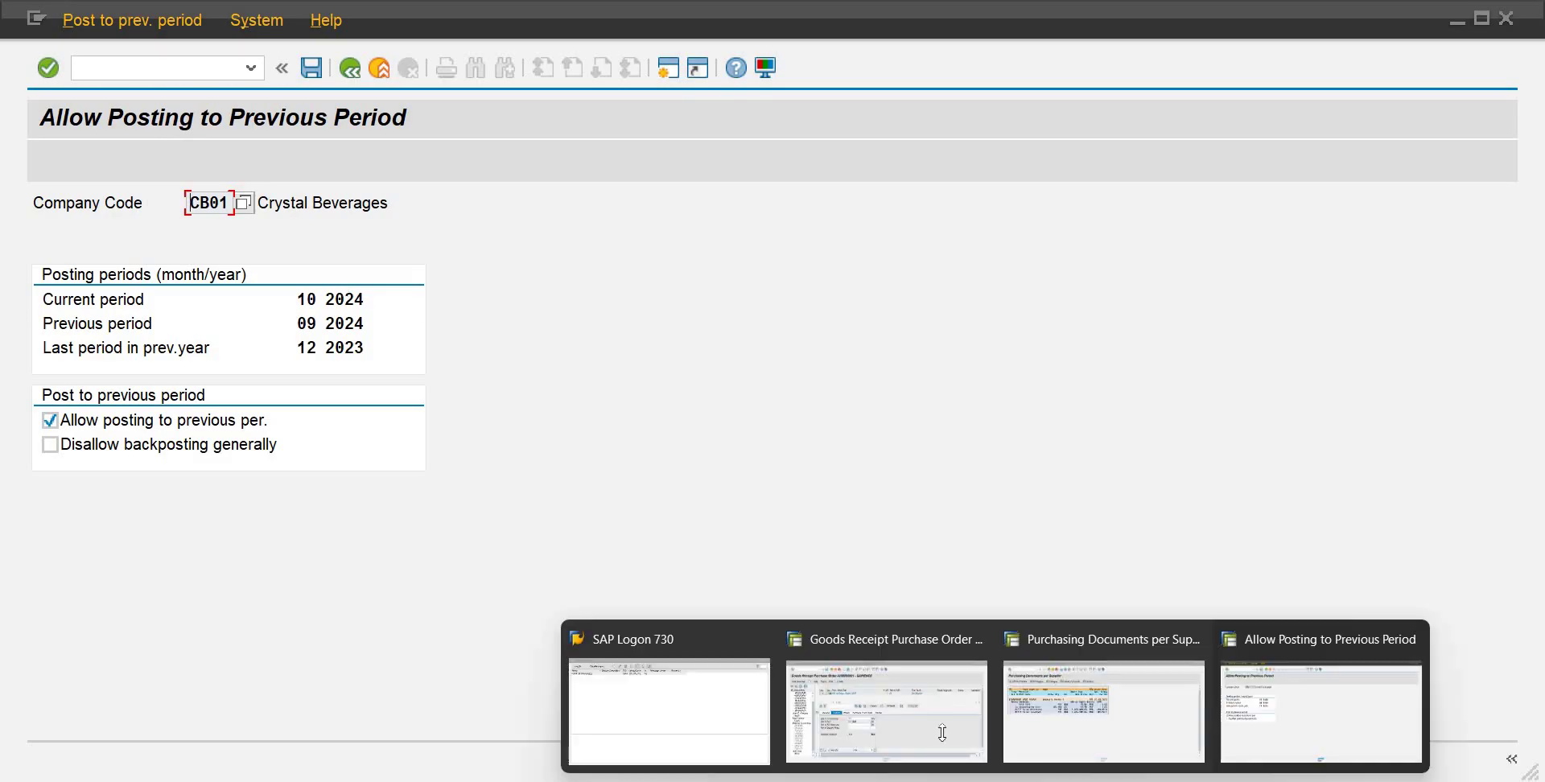
left_click(935, 730)
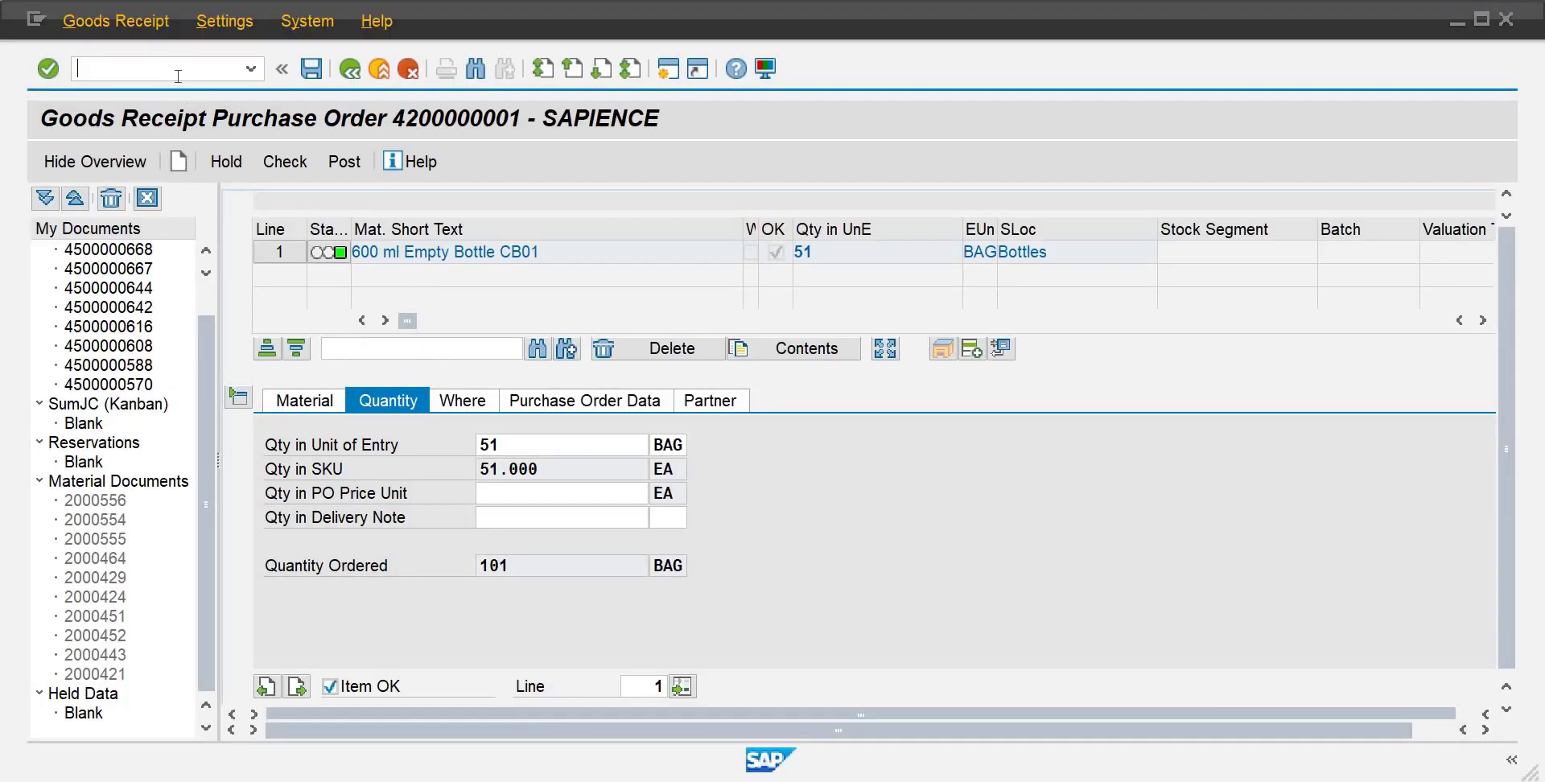
type("/nmigo")
key("Return")
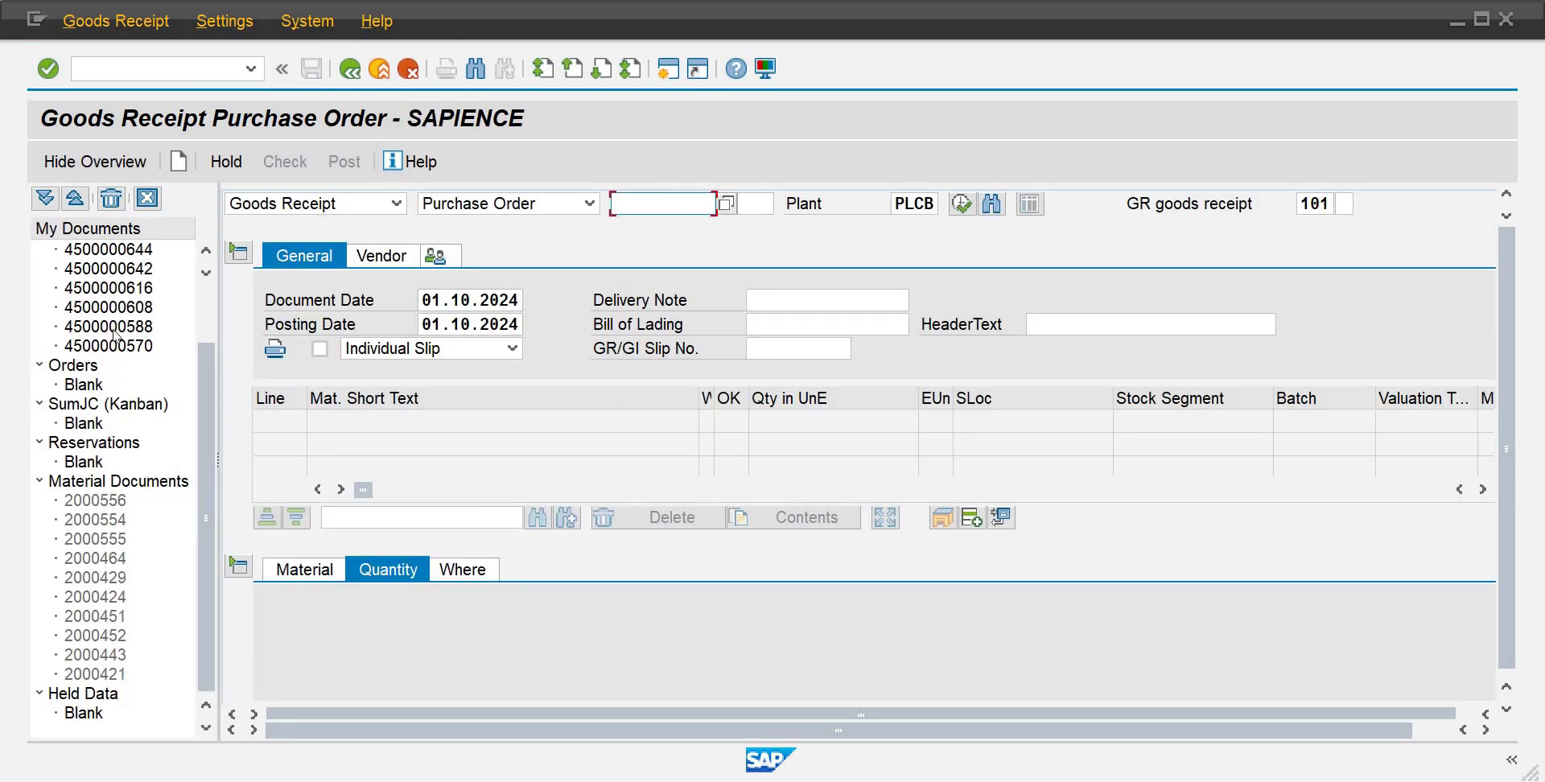
scroll(207, 295, "up", 2)
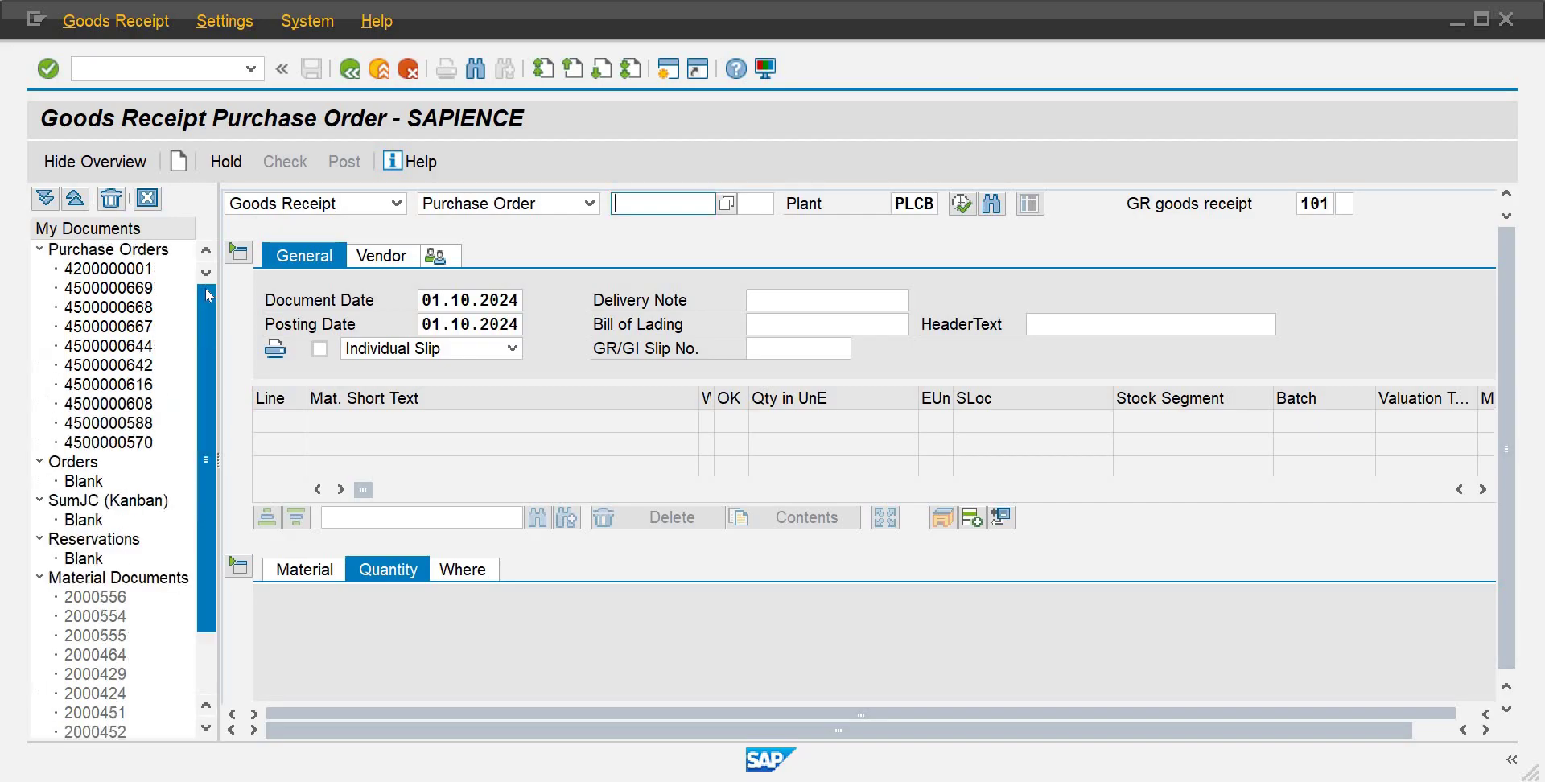
double_click(102, 270)
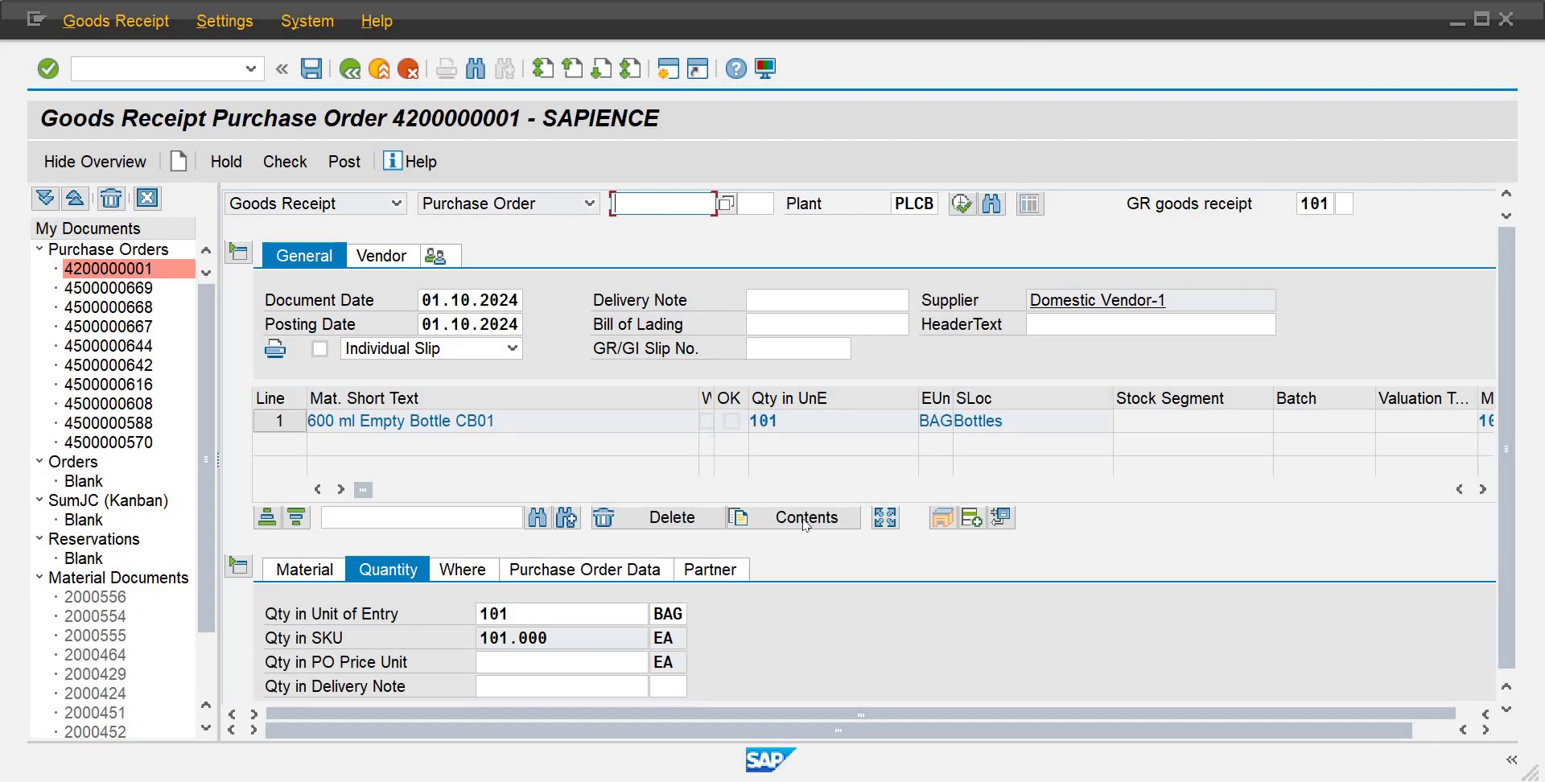
Step: Replace the quantity in unit of entry of the reloaded bottle line with 51 bags
left_click(534, 620)
key("BackSpace")
key("BackSpace")
key("BackSpace")
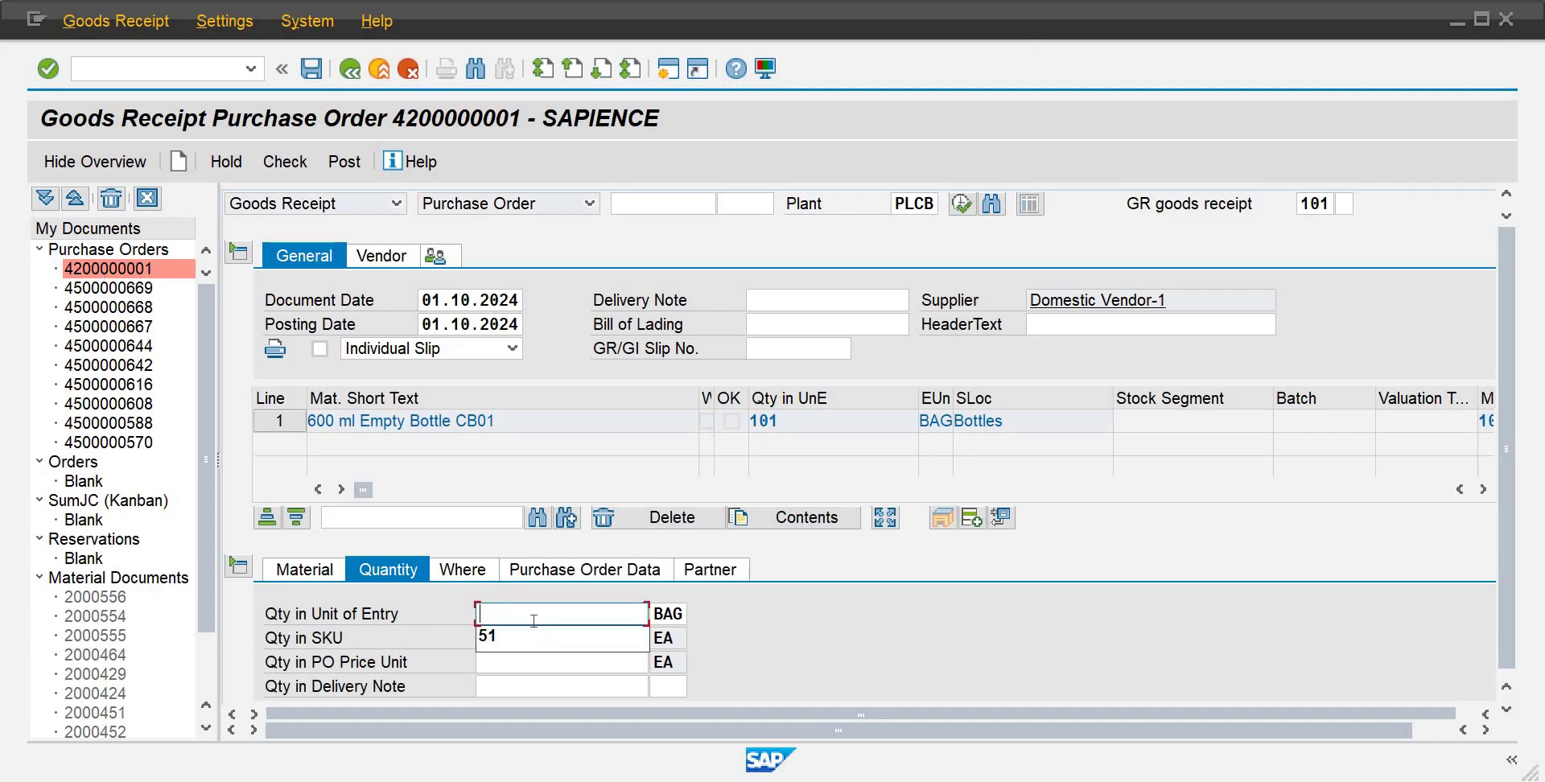
type("51")
key("Return")
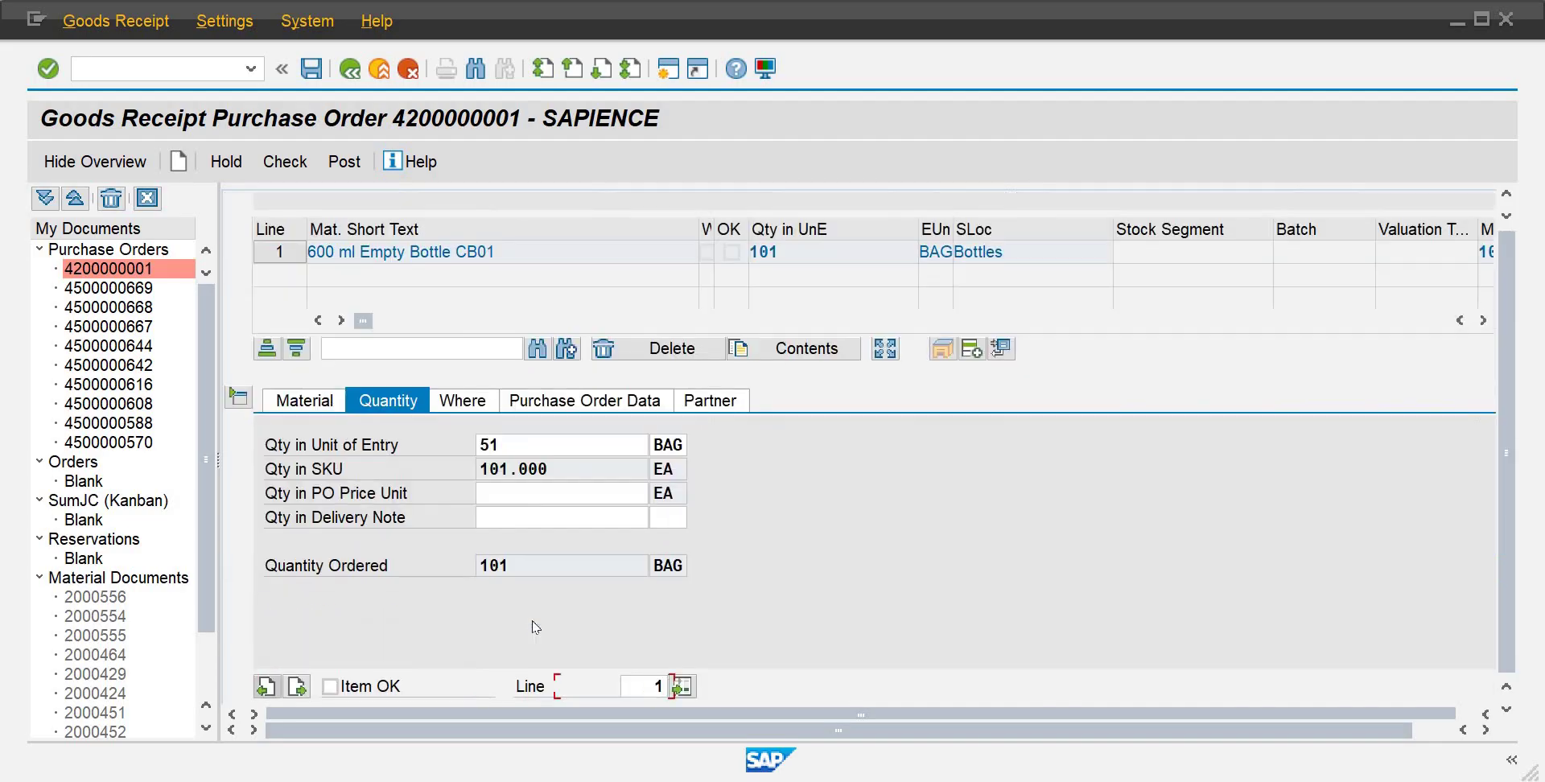
Step: Mark the bottle line as Item OK and try to post the goods receipt
left_click(330, 681)
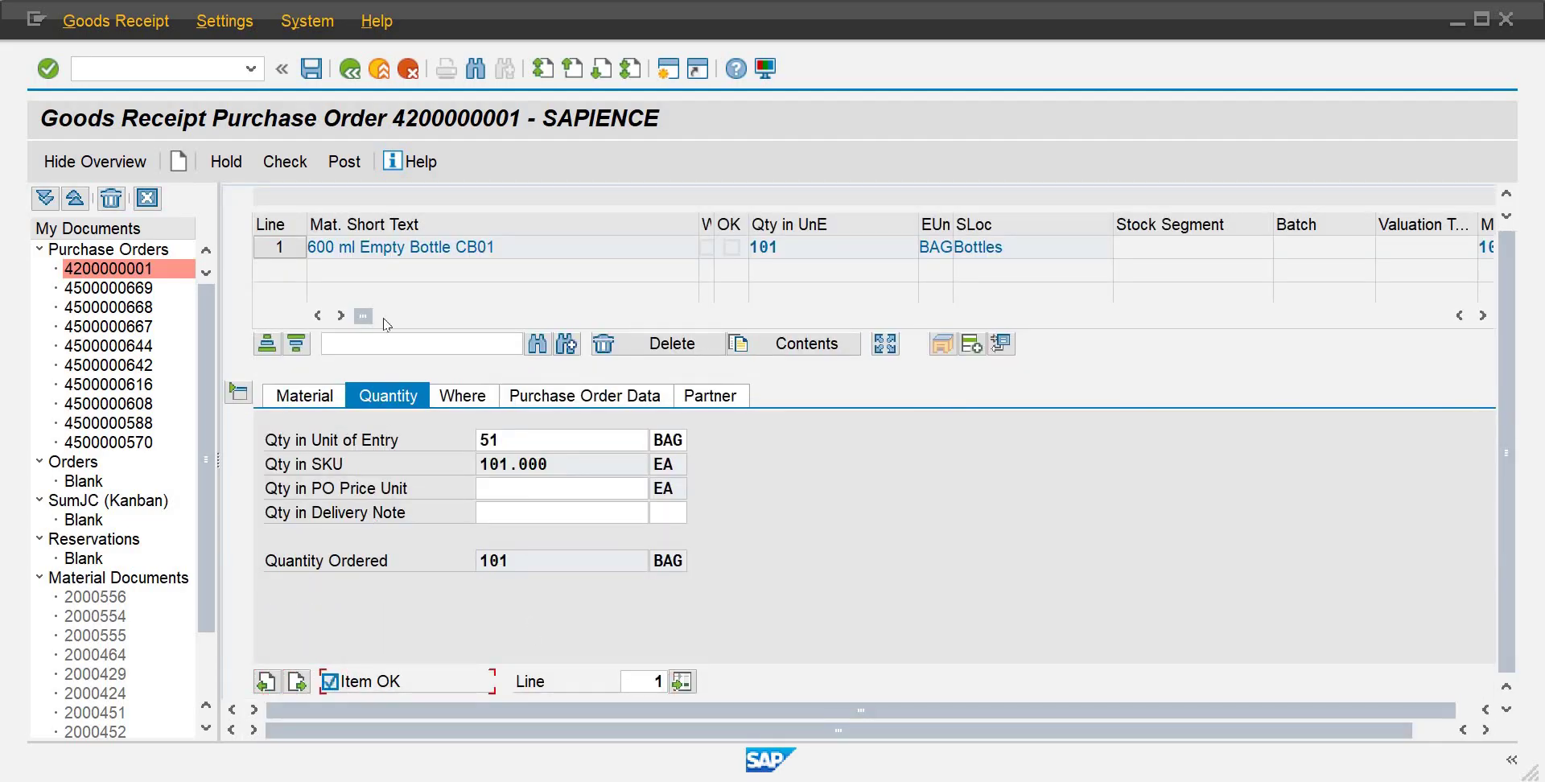
left_click(312, 71)
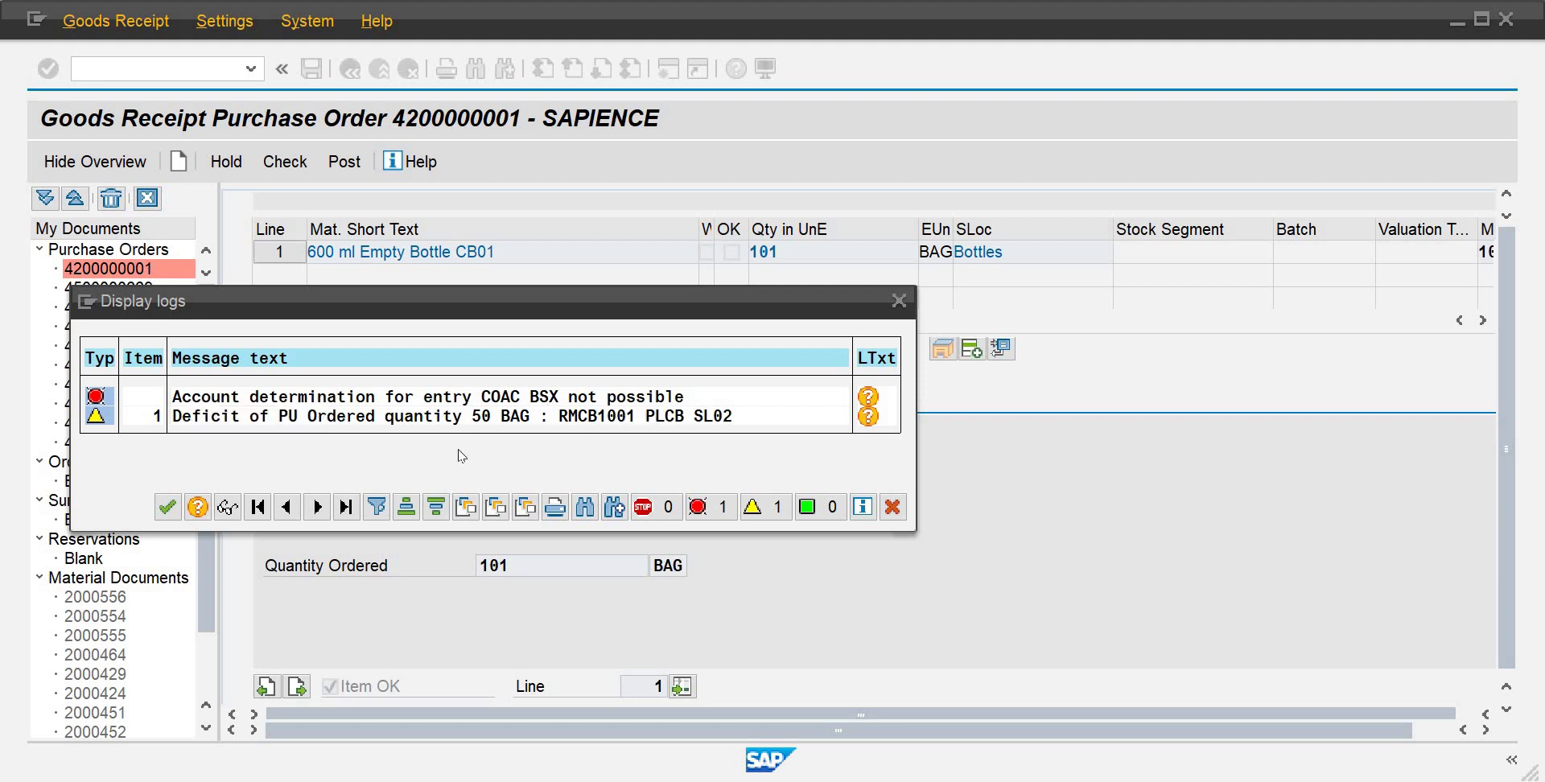
Step: Read the long text of the account determination error in the goods receipt log, and close the log
left_click(866, 399)
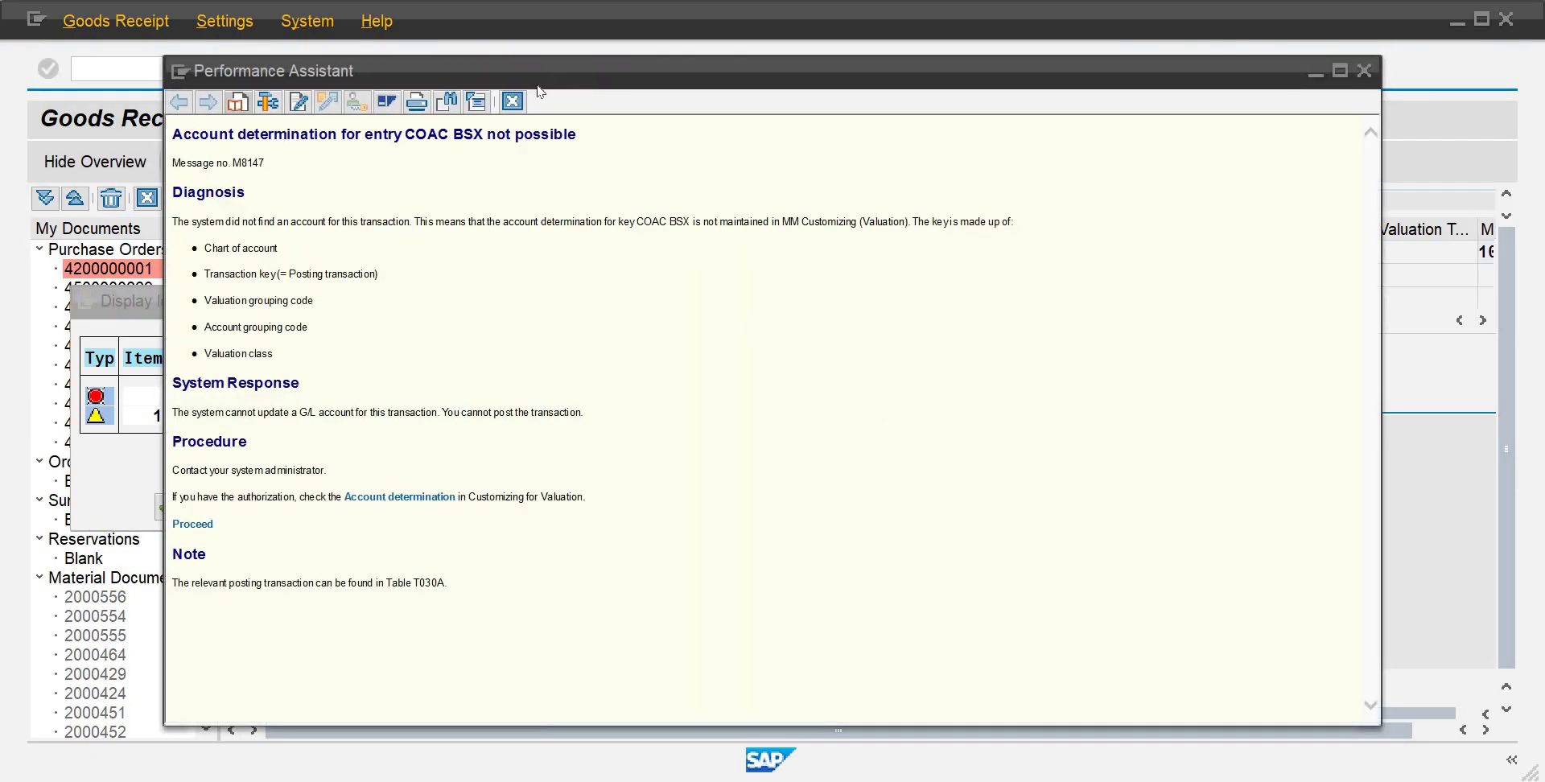
left_click(512, 102)
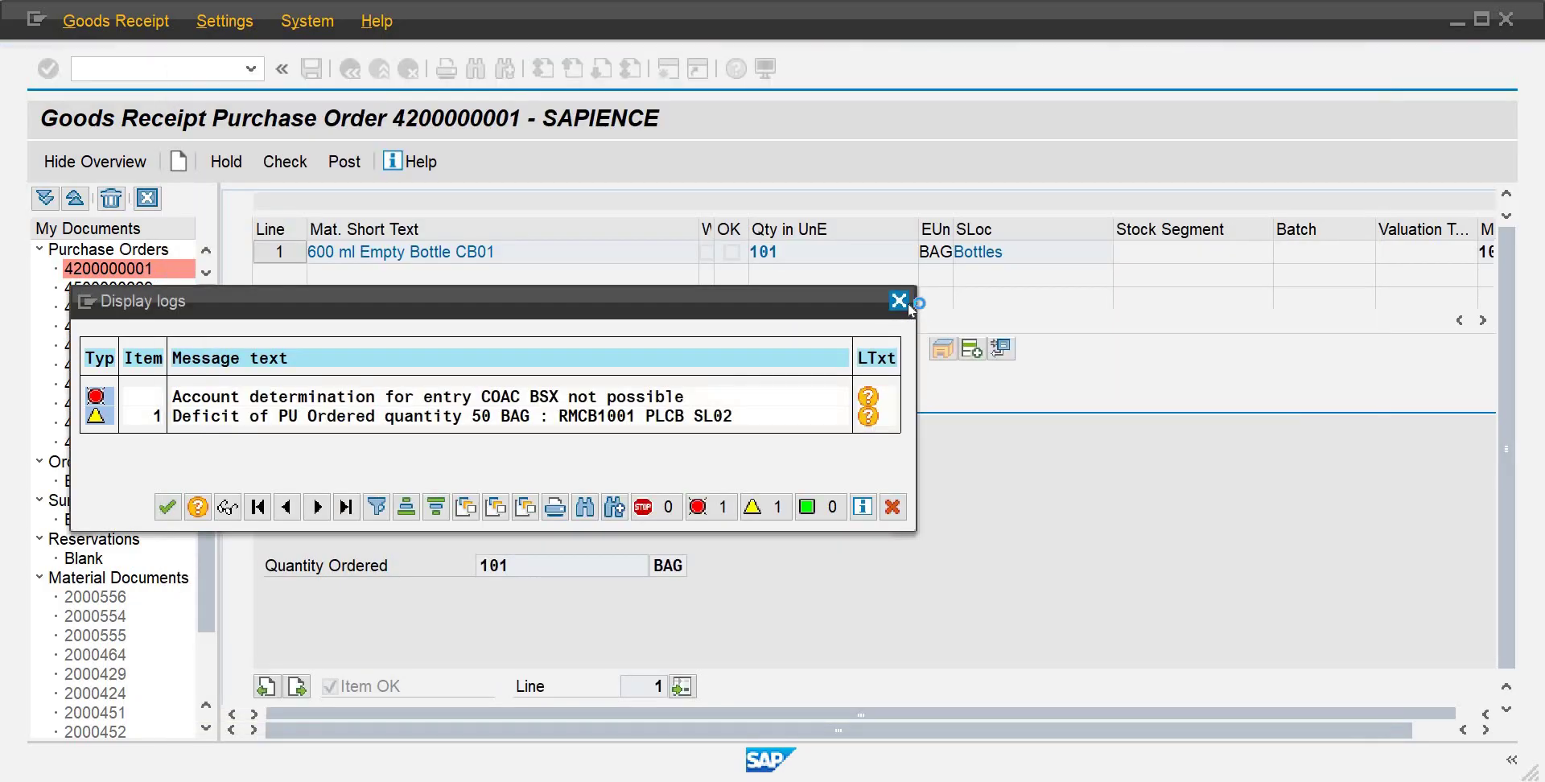
left_click(907, 303)
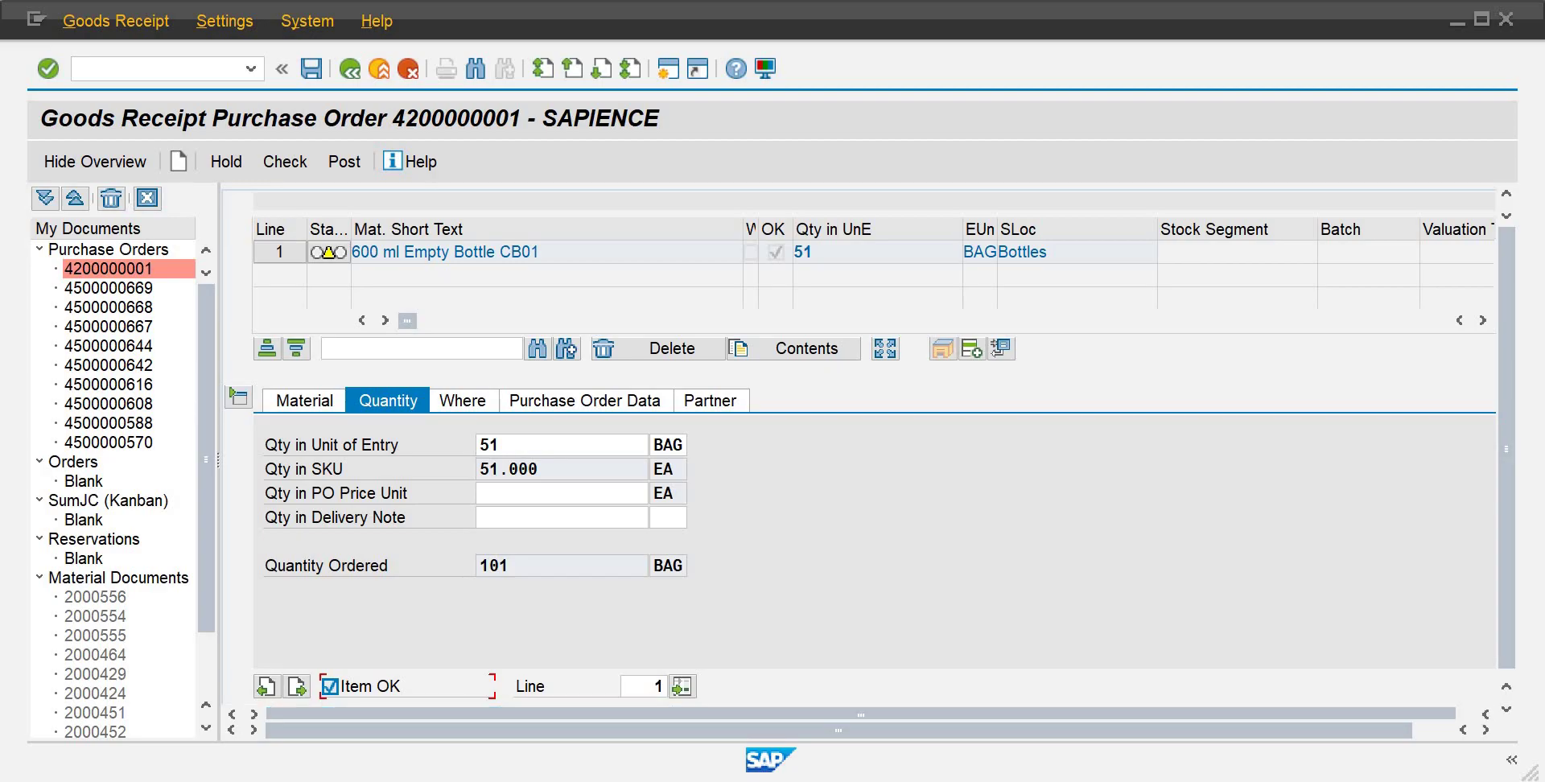
Step: Leave the goods receipt and start transaction FS00 for central G/L account maintenance
key("super+s")
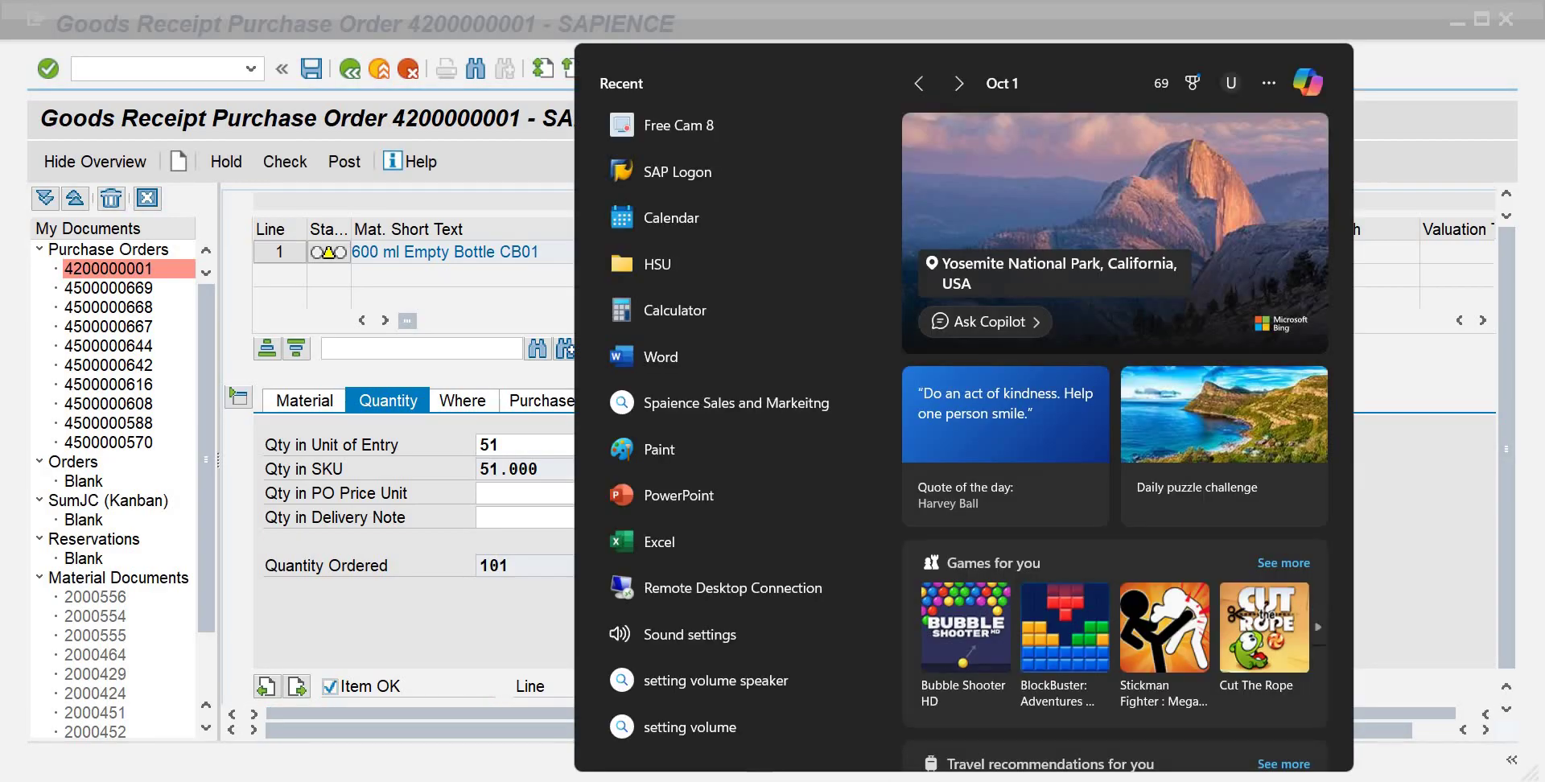
left_click(180, 69)
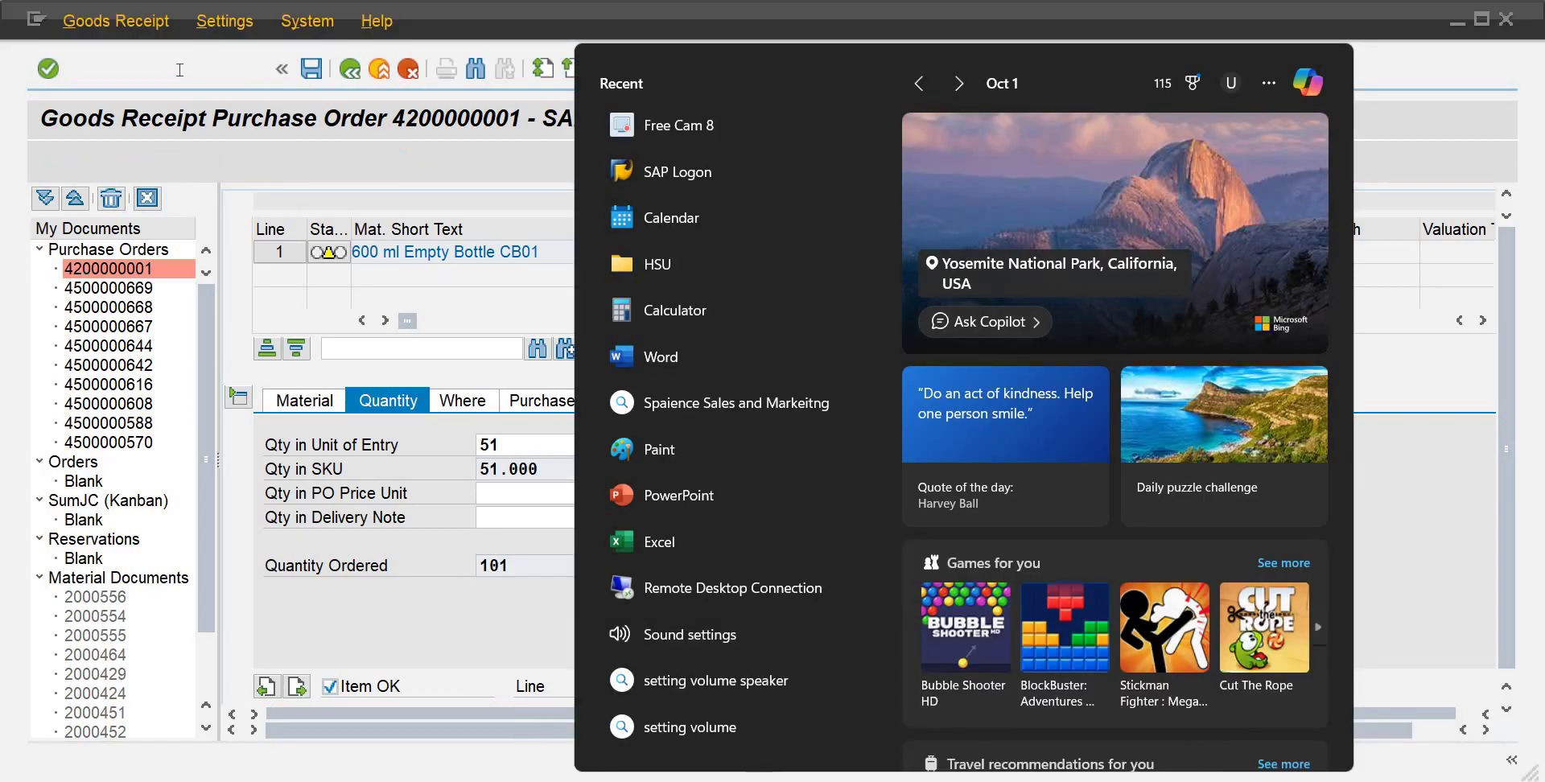
type("/n")
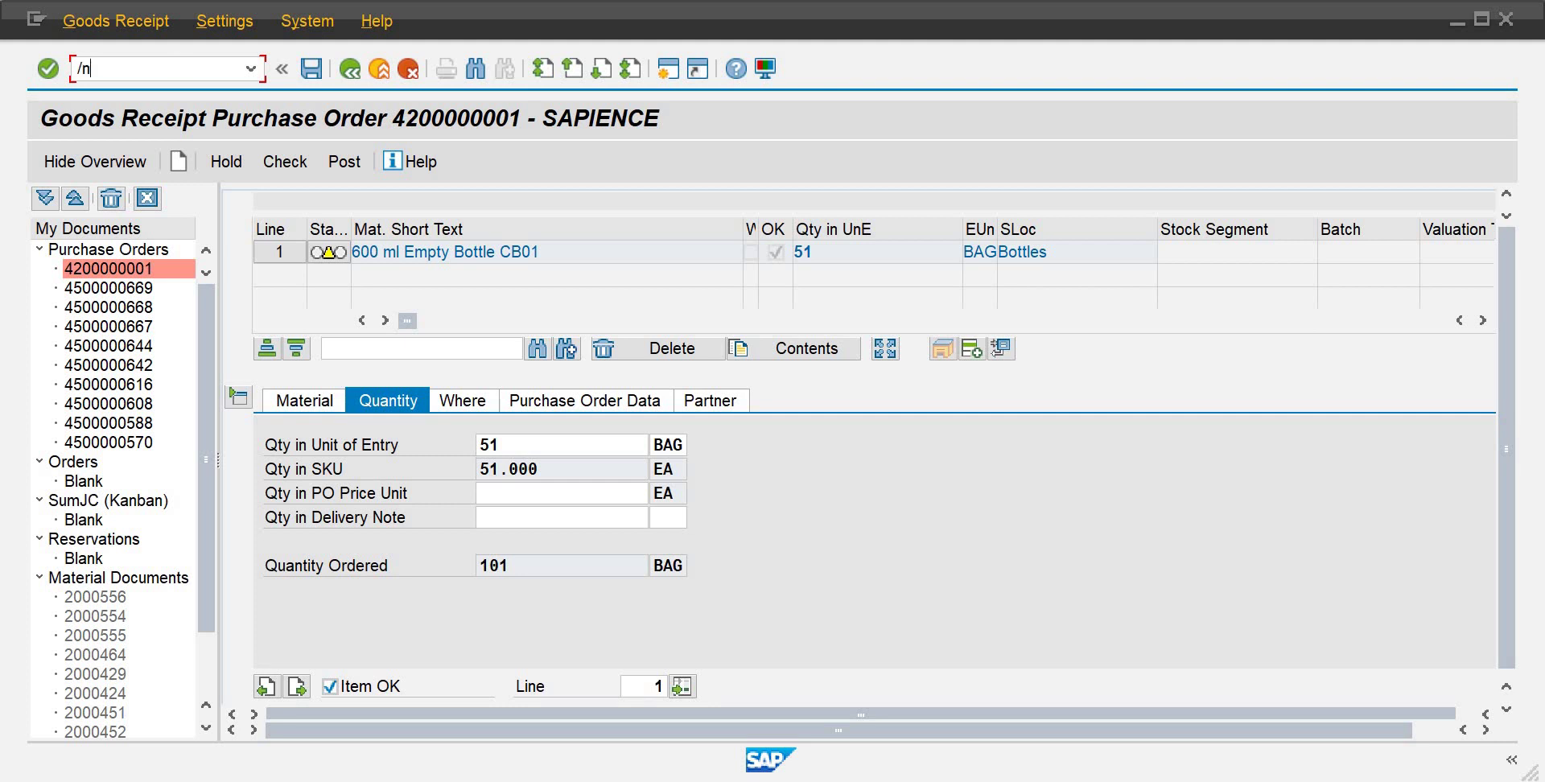
type("fs00")
key("Return")
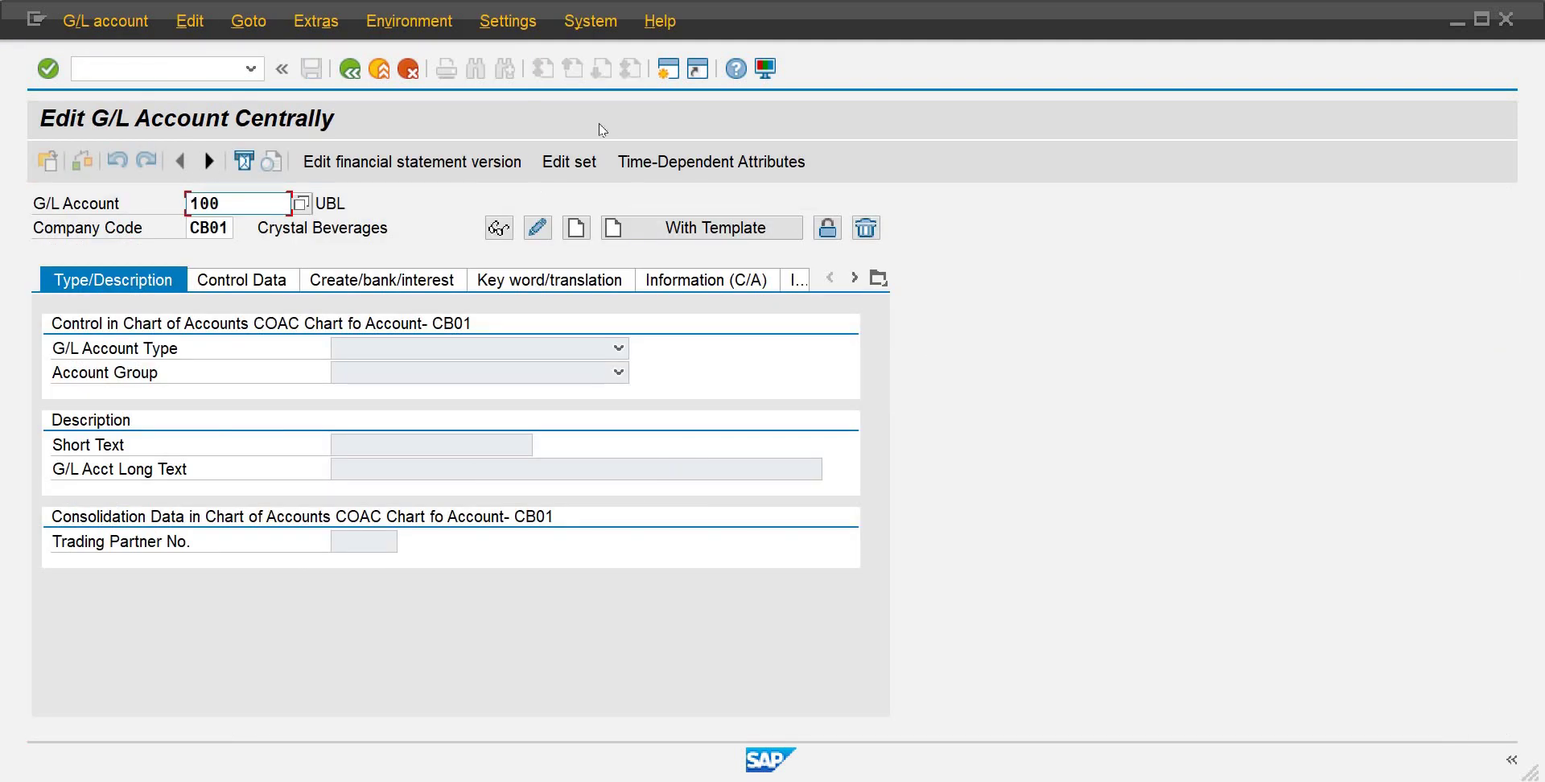
Step: Set the hierarchy display to show accounts in a navigation tree, and restart FS00 to apply it
left_click(592, 23)
left_click(512, 23)
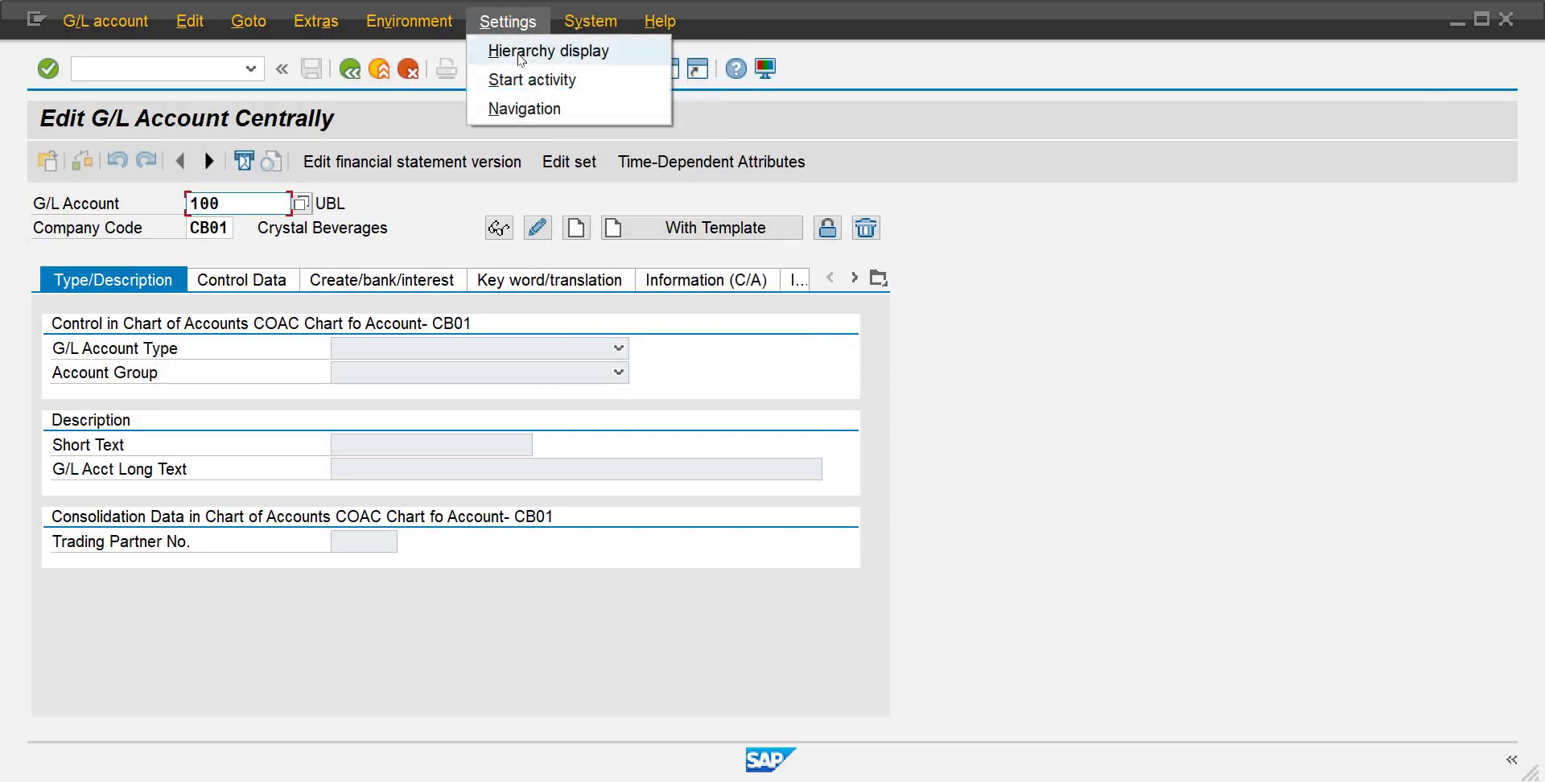
left_click(520, 53)
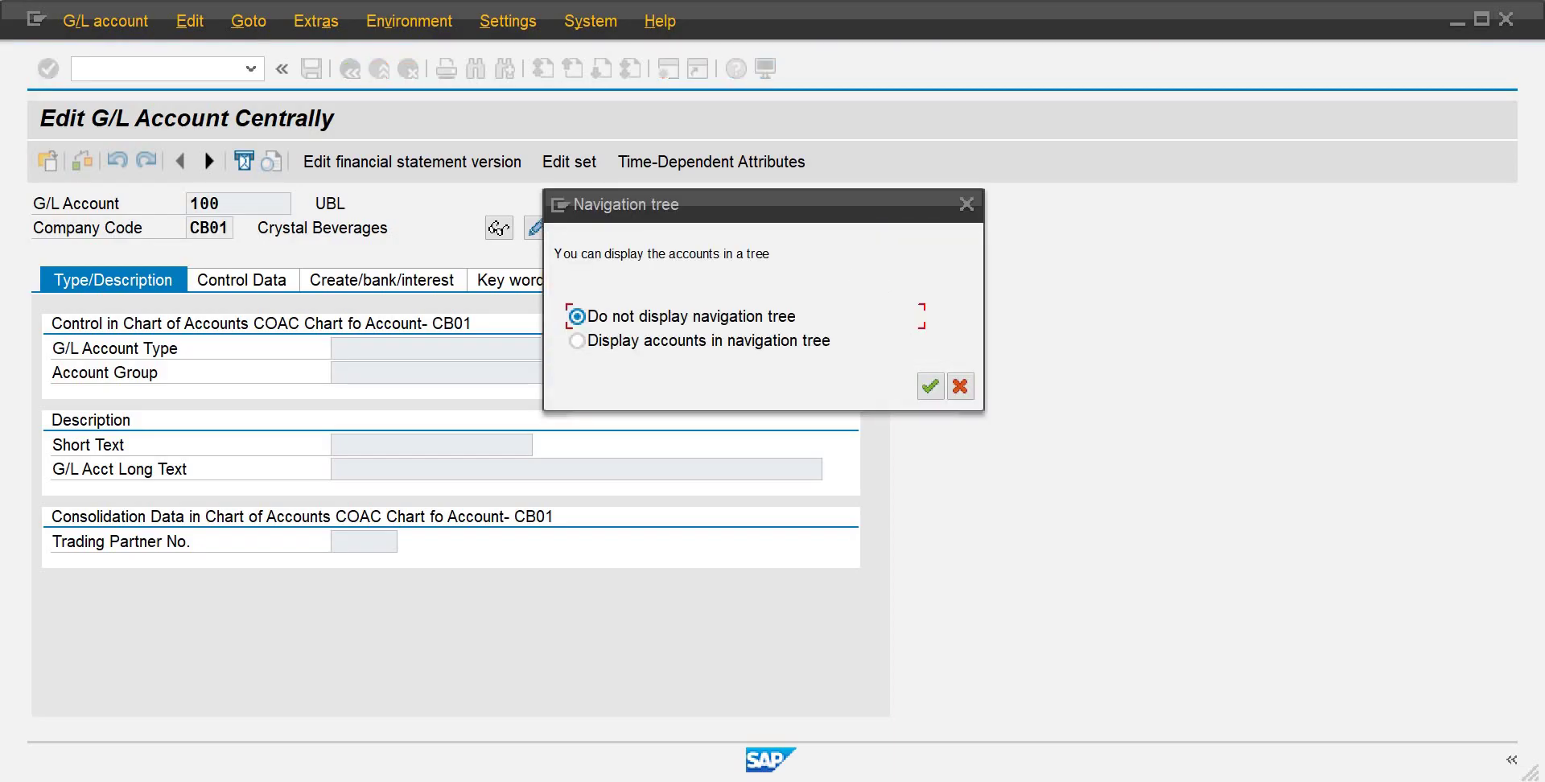
left_click(578, 341)
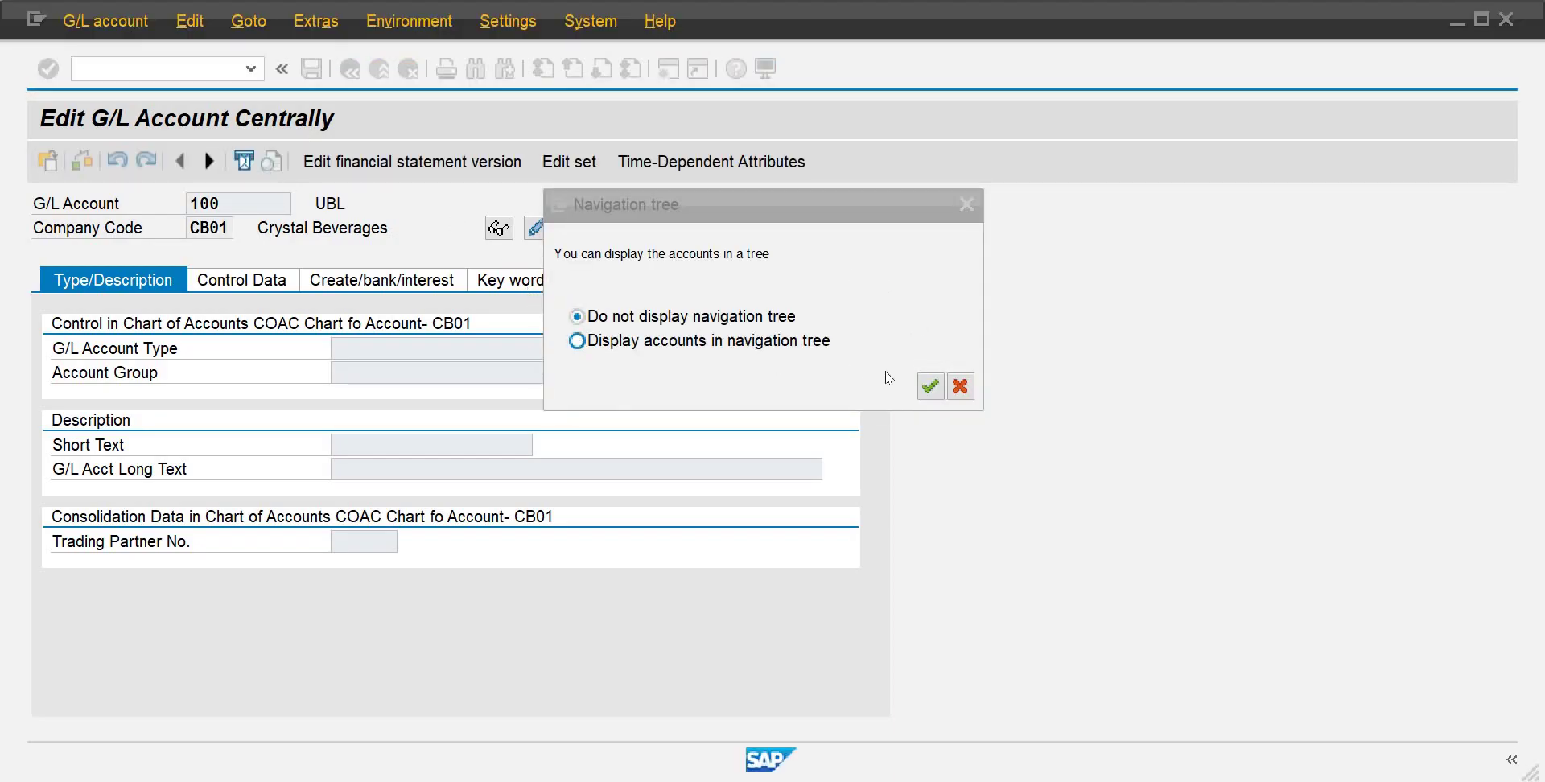
left_click(928, 386)
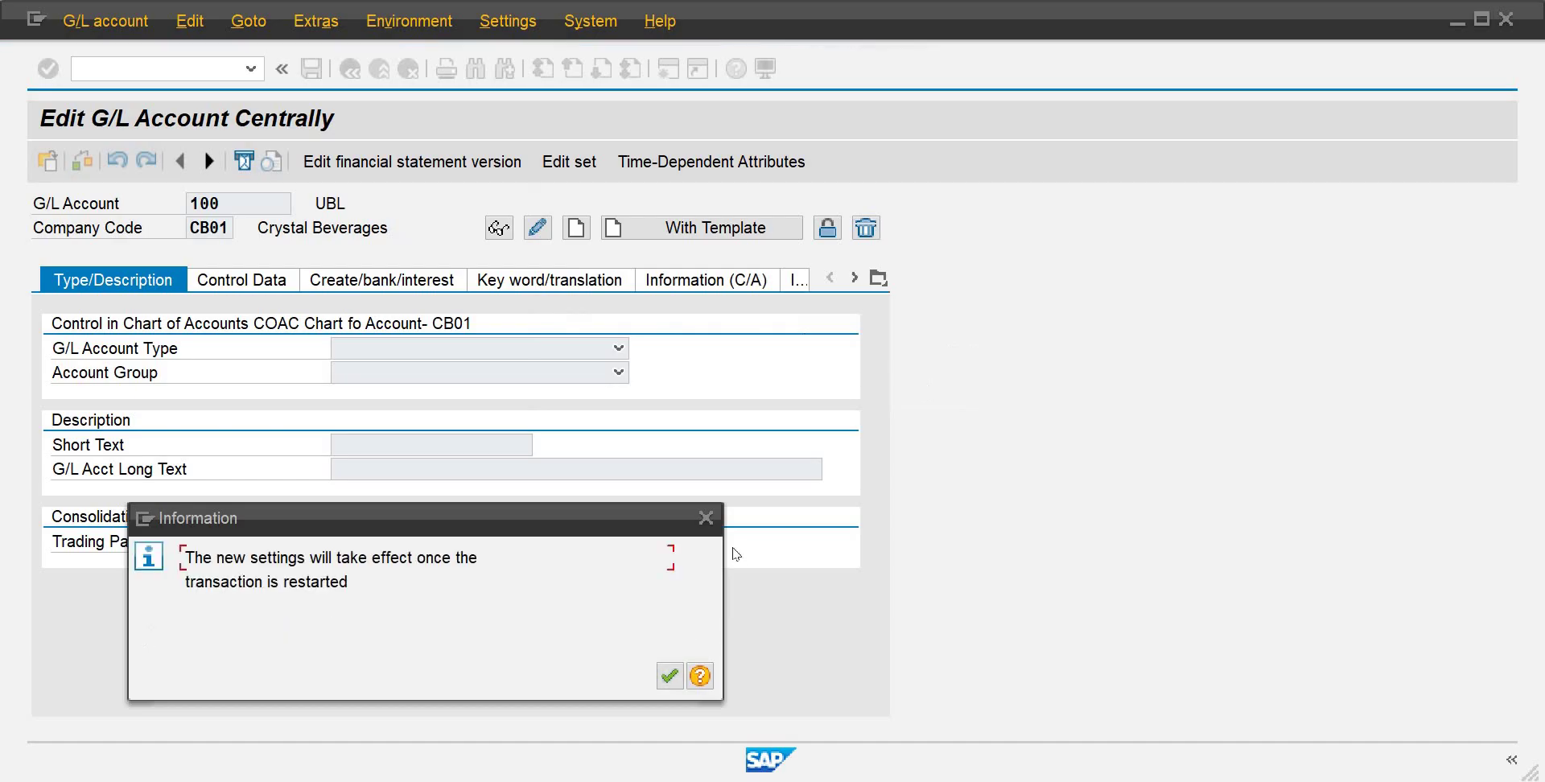
left_click(671, 677)
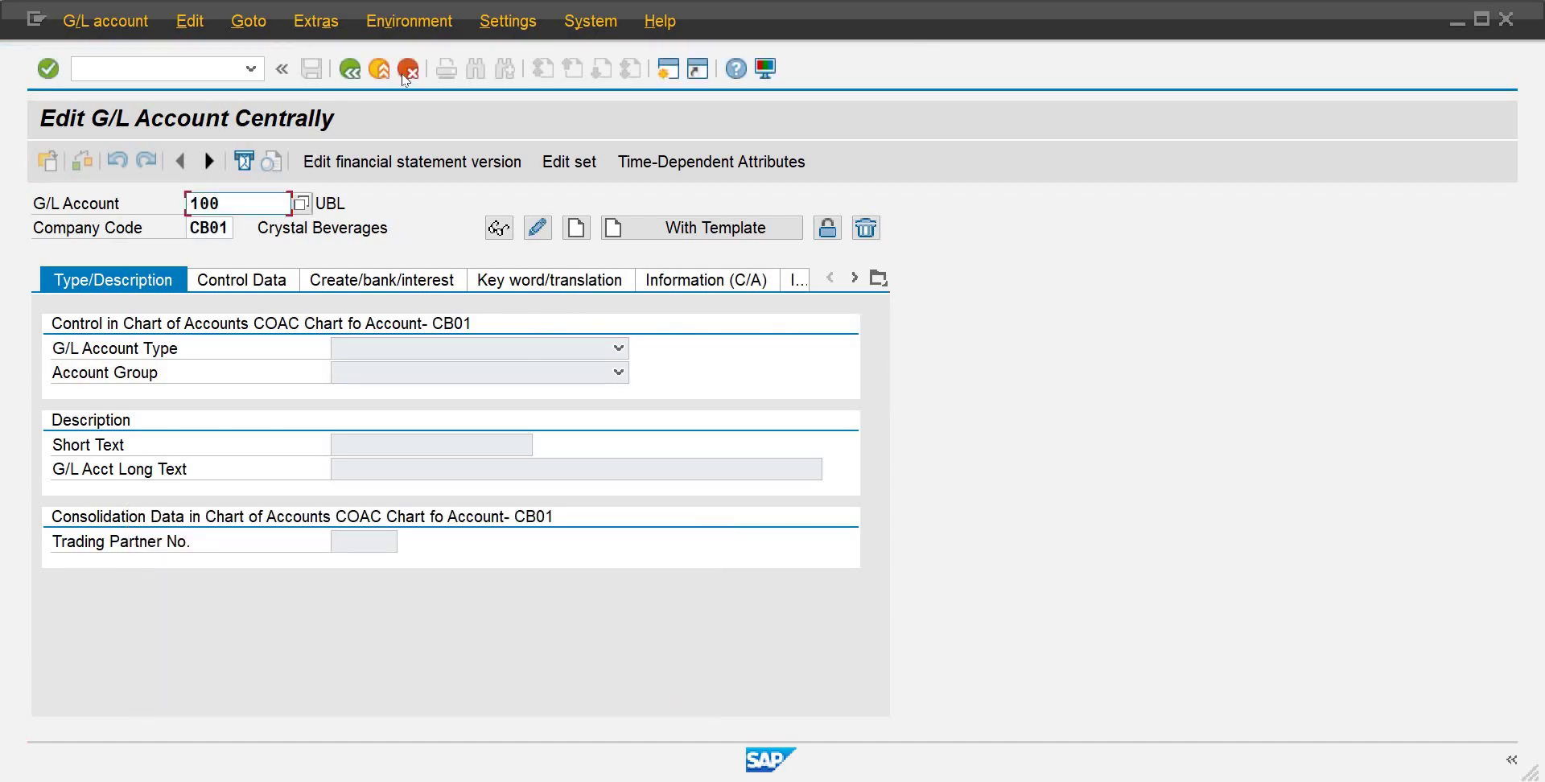
left_click(158, 74)
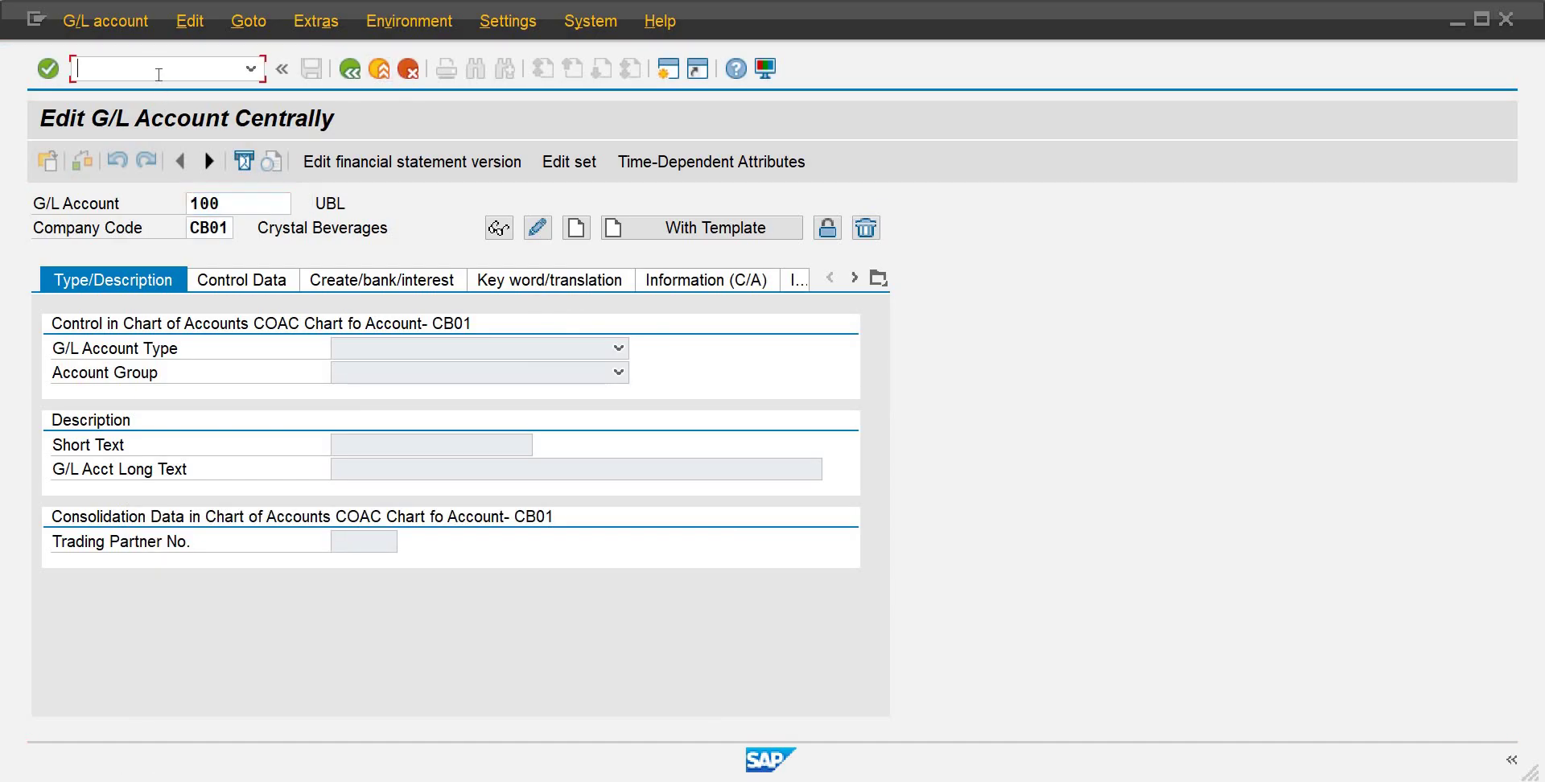
type("/nfss00")
key("Return")
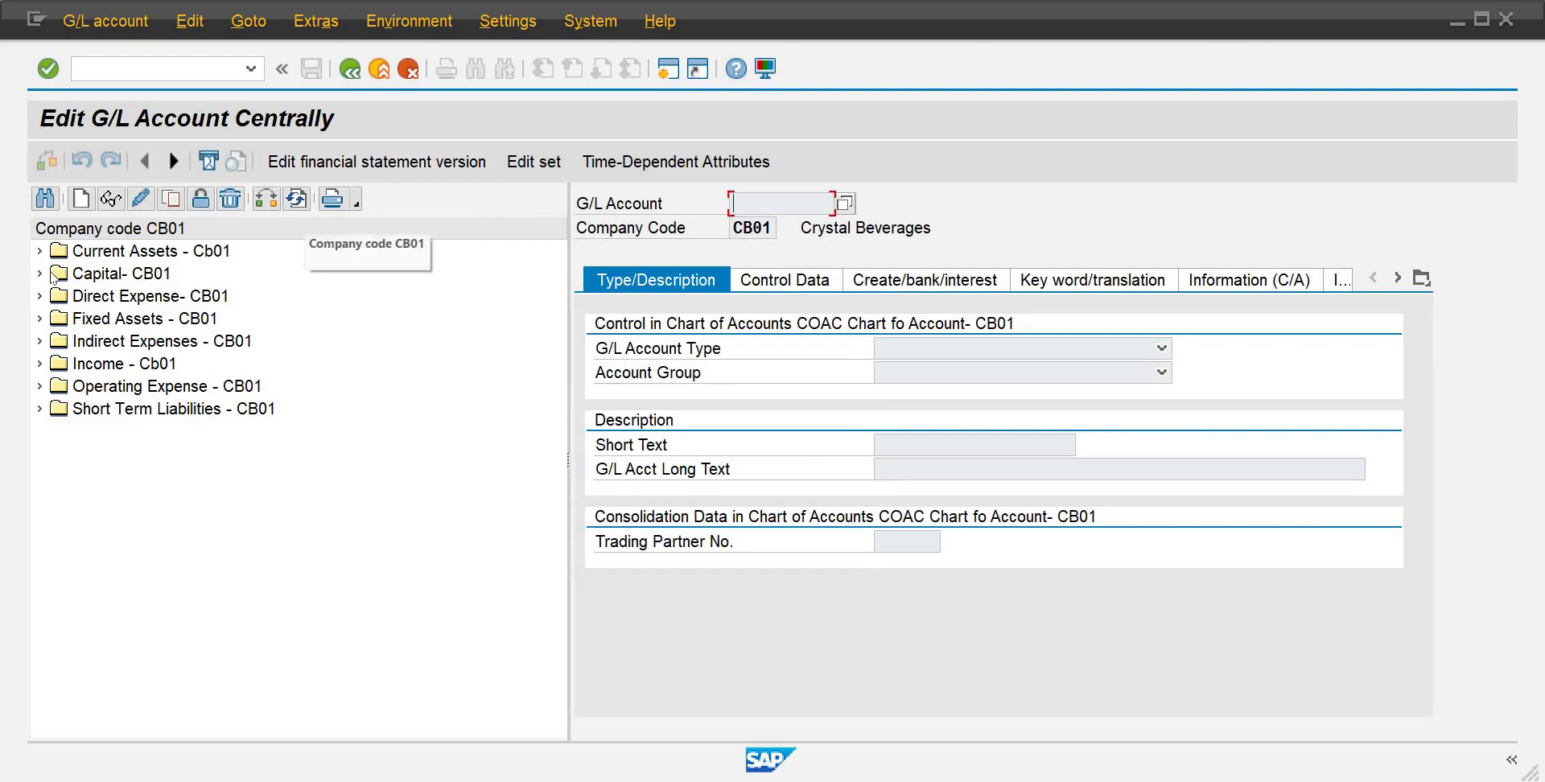
Step: Copy the Prepaid Rent account 103 under Current Assets to a new G/L account 104 in company code CB01
left_click(40, 253)
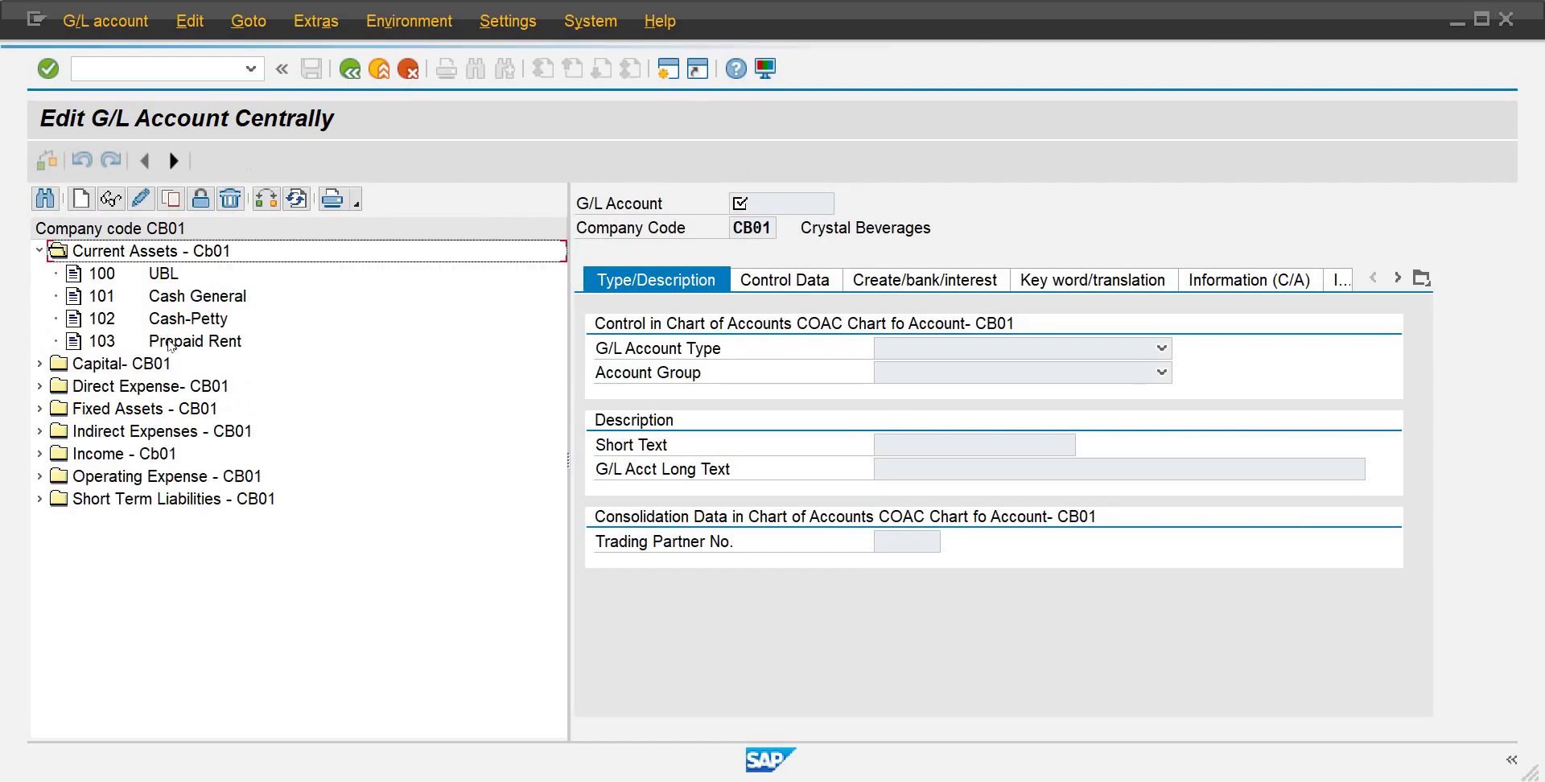
left_click(170, 346)
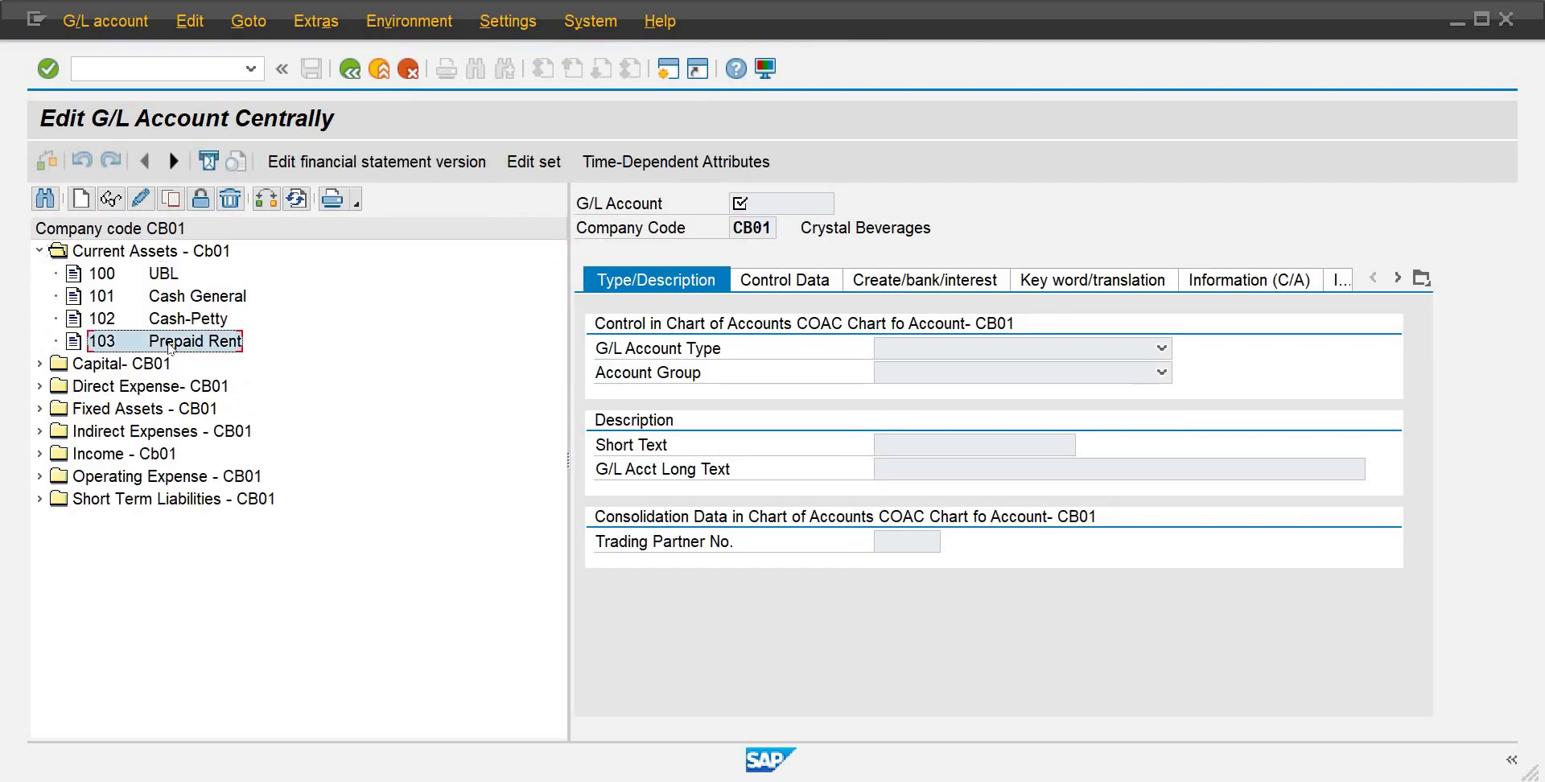
left_click(141, 197)
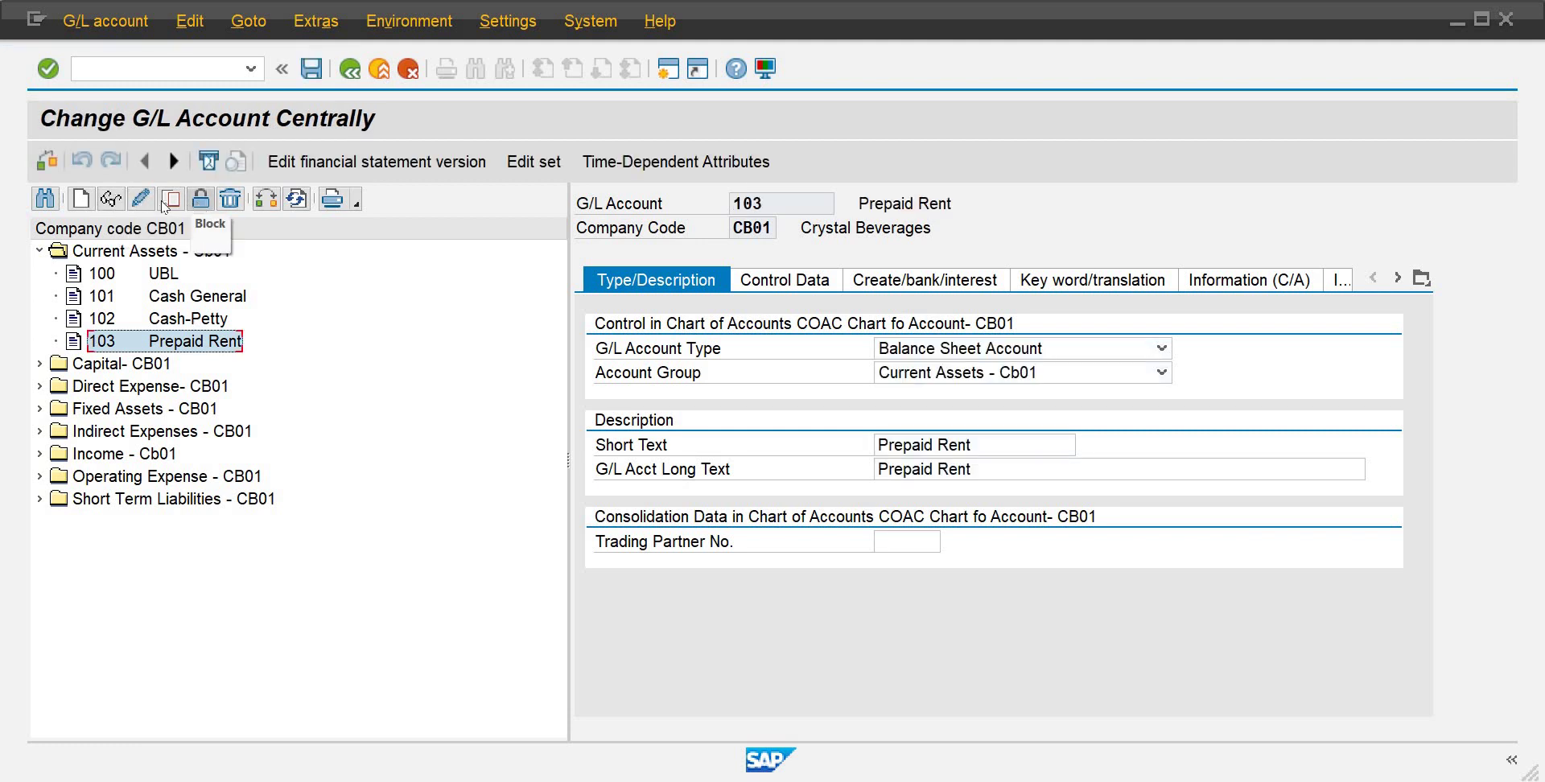
left_click(165, 205)
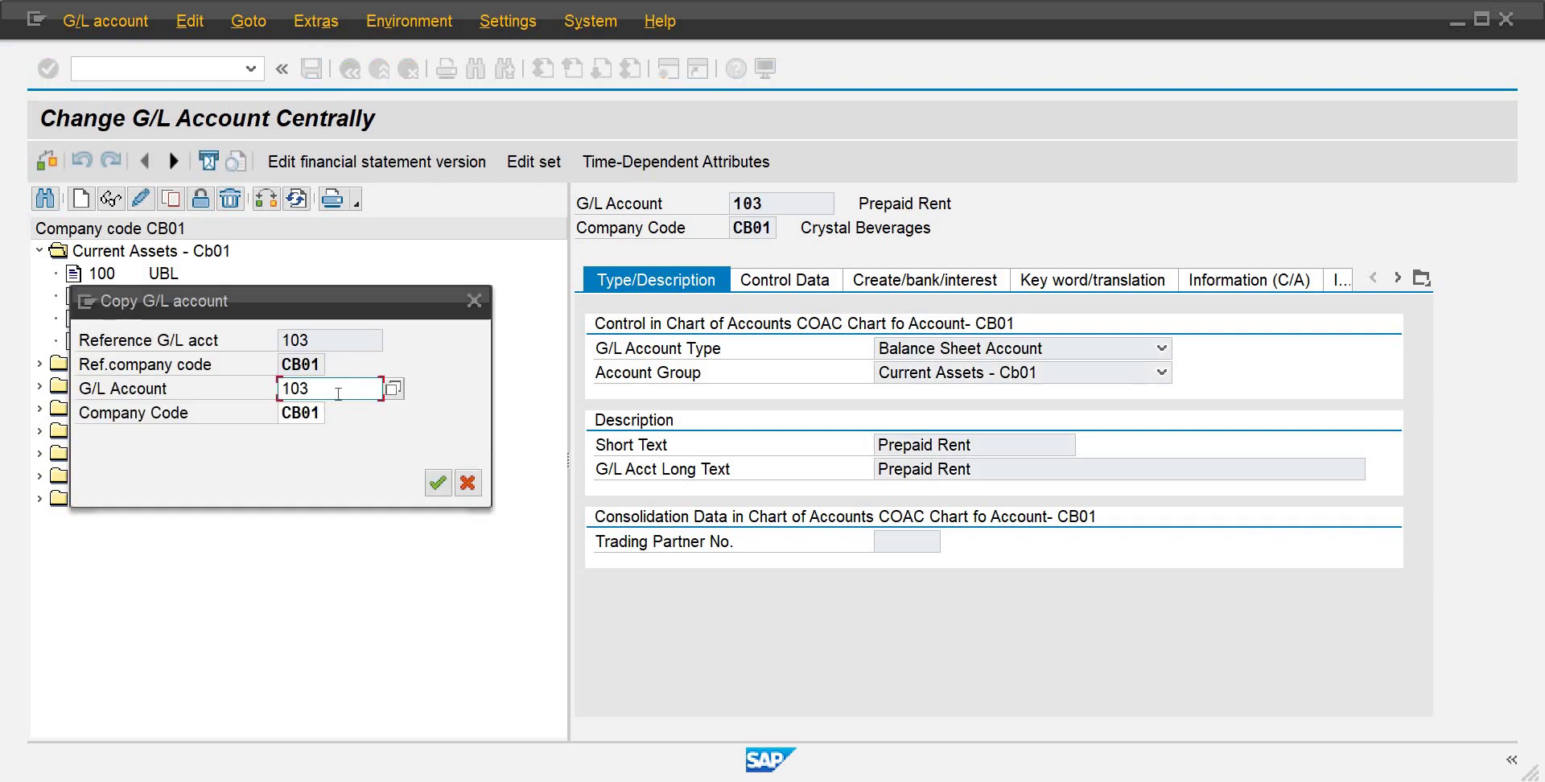
key("BackSpace")
type("4")
key("Return")
Step: Replace the short text of account 104 with "Raw Material Invtory"
left_click(987, 445)
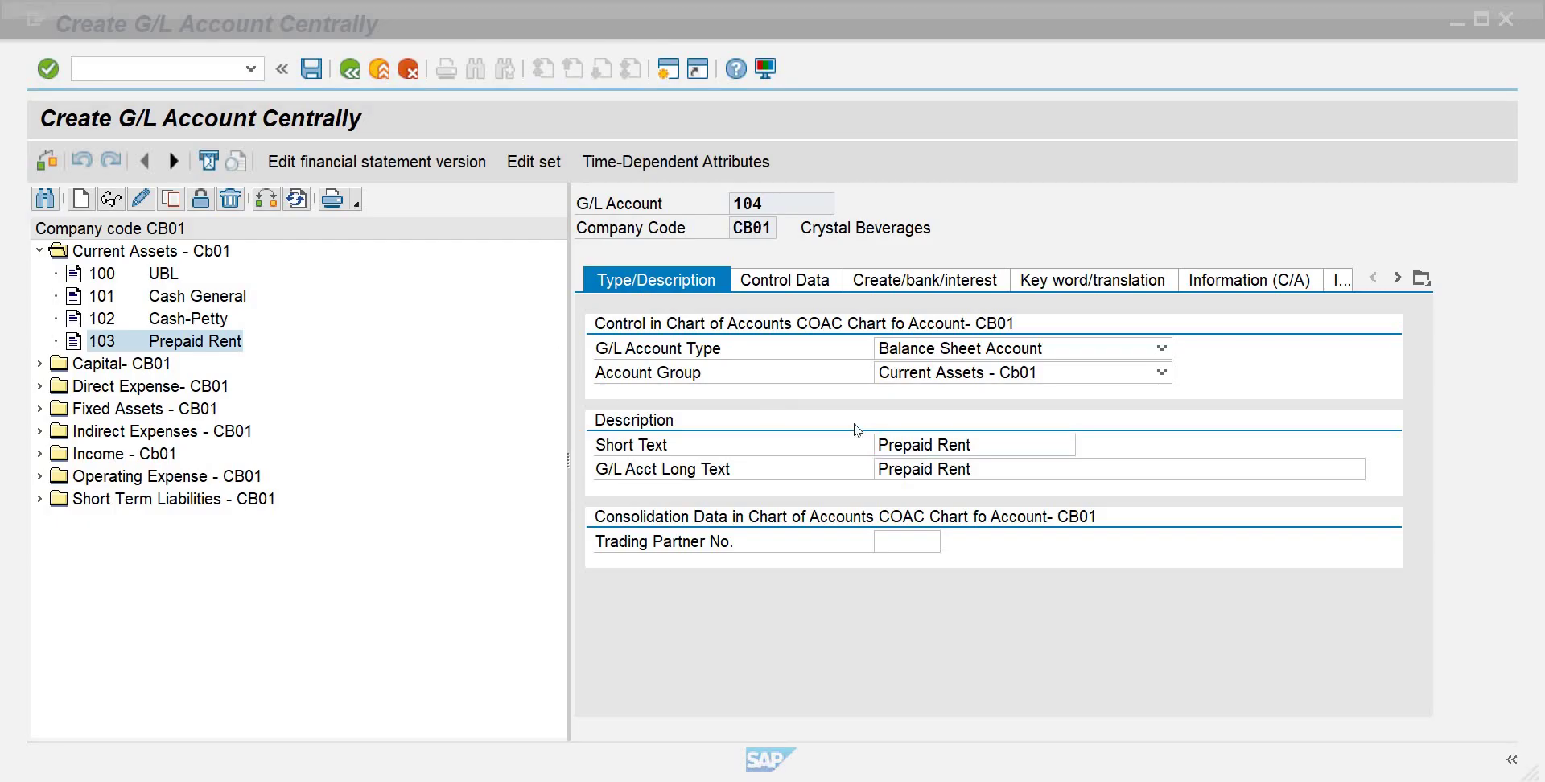
left_click(980, 445)
key("BackSpace")
key("BackSpace")
key("BackSpace")
key("BackSpace")
key("BackSpace")
key("BackSpace")
key("BackSpace")
key("BackSpace")
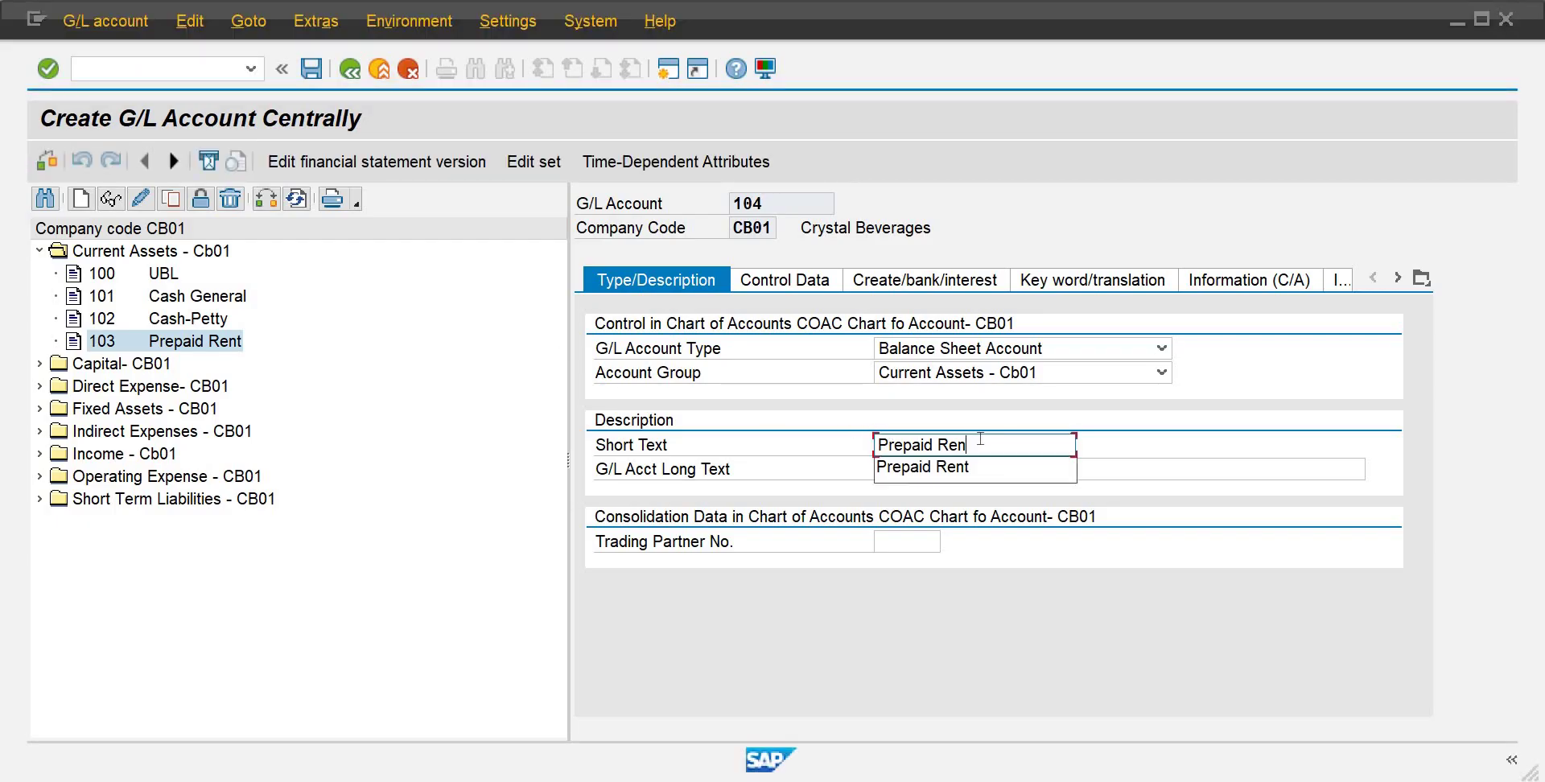
key("BackSpace")
key("BackSpace")
key("BackSpace")
key("BackSpace")
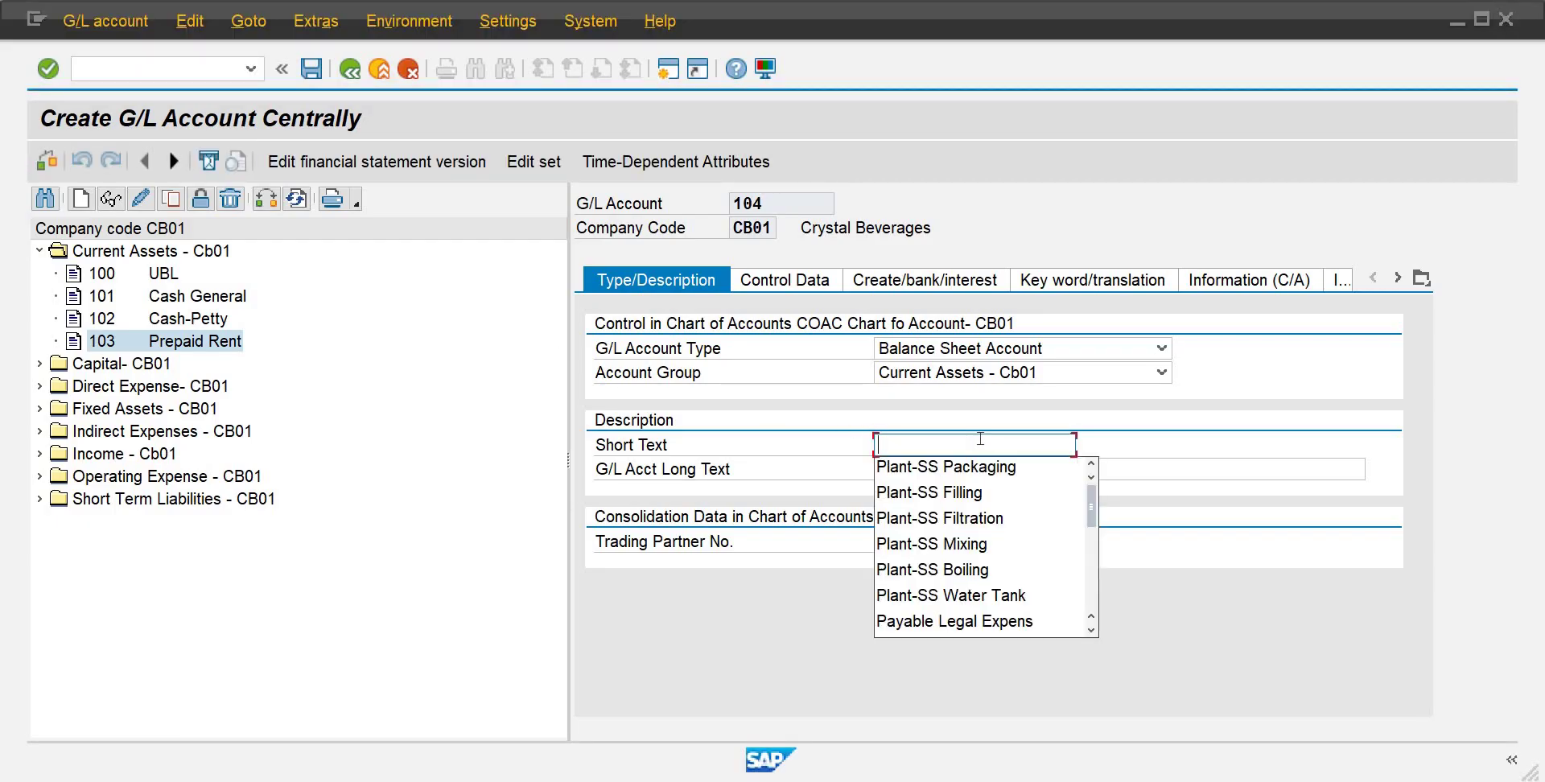
type("Ra")
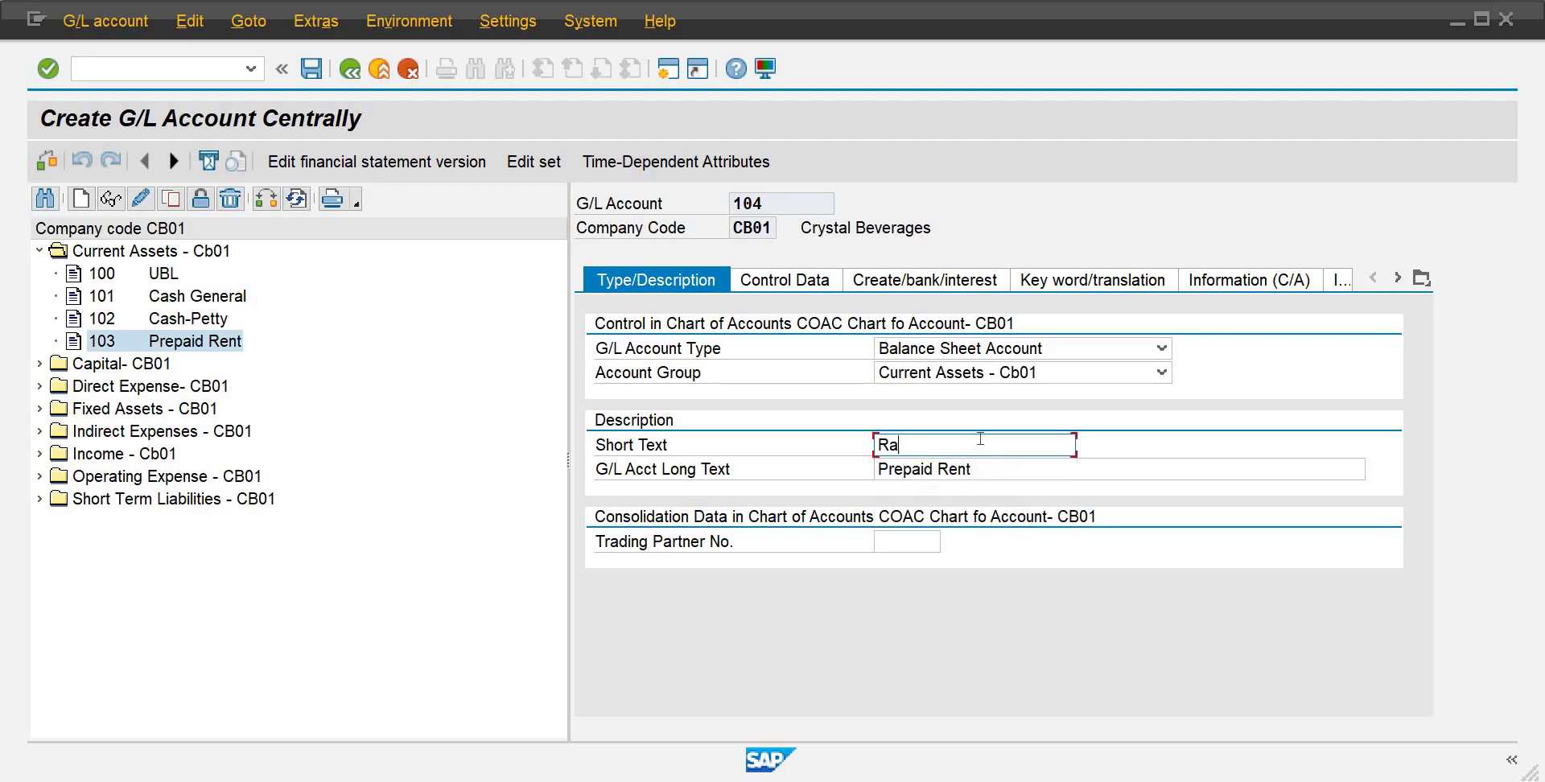
type("e")
key("BackSpace")
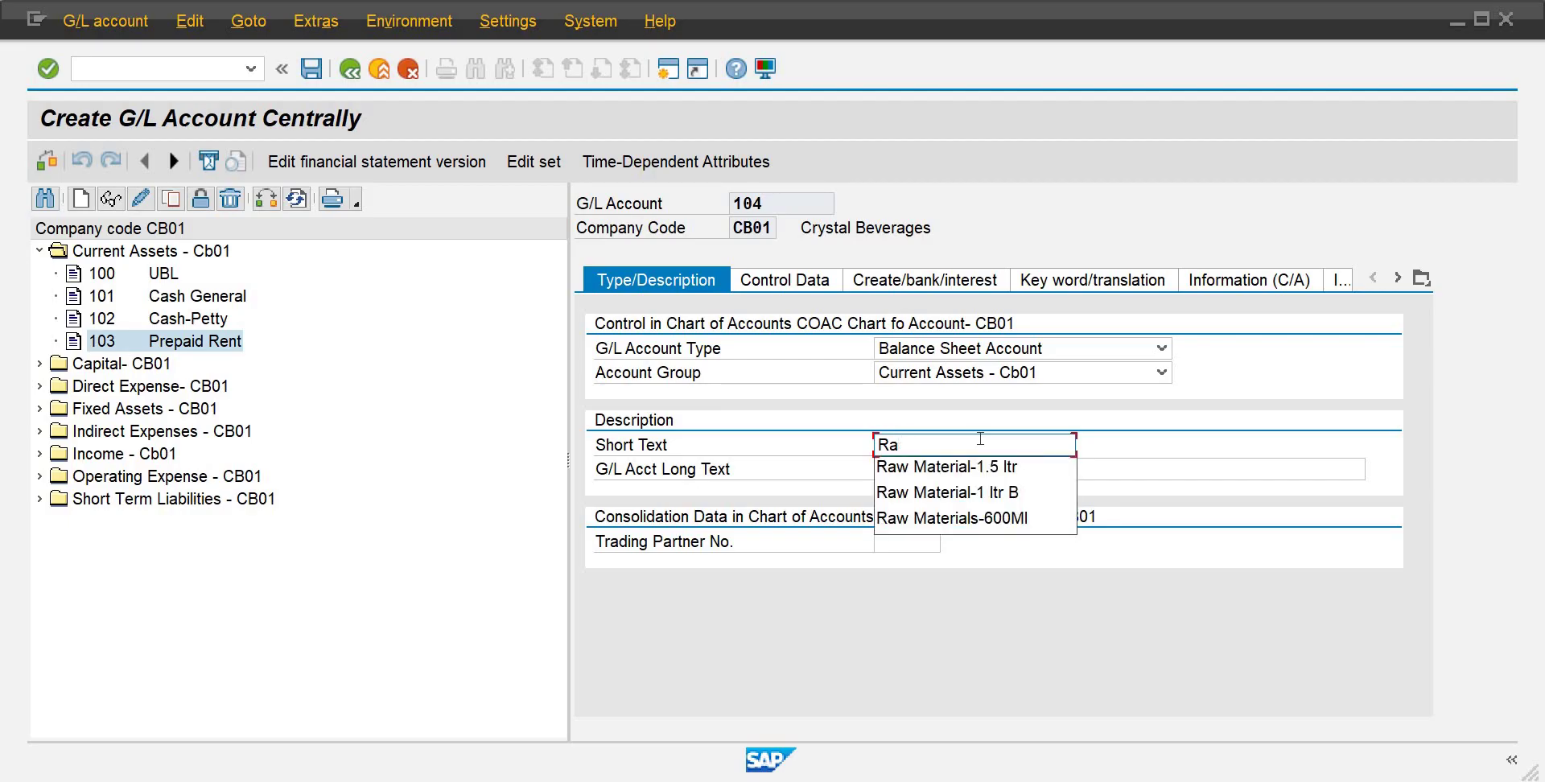
type("w Material Invtory")
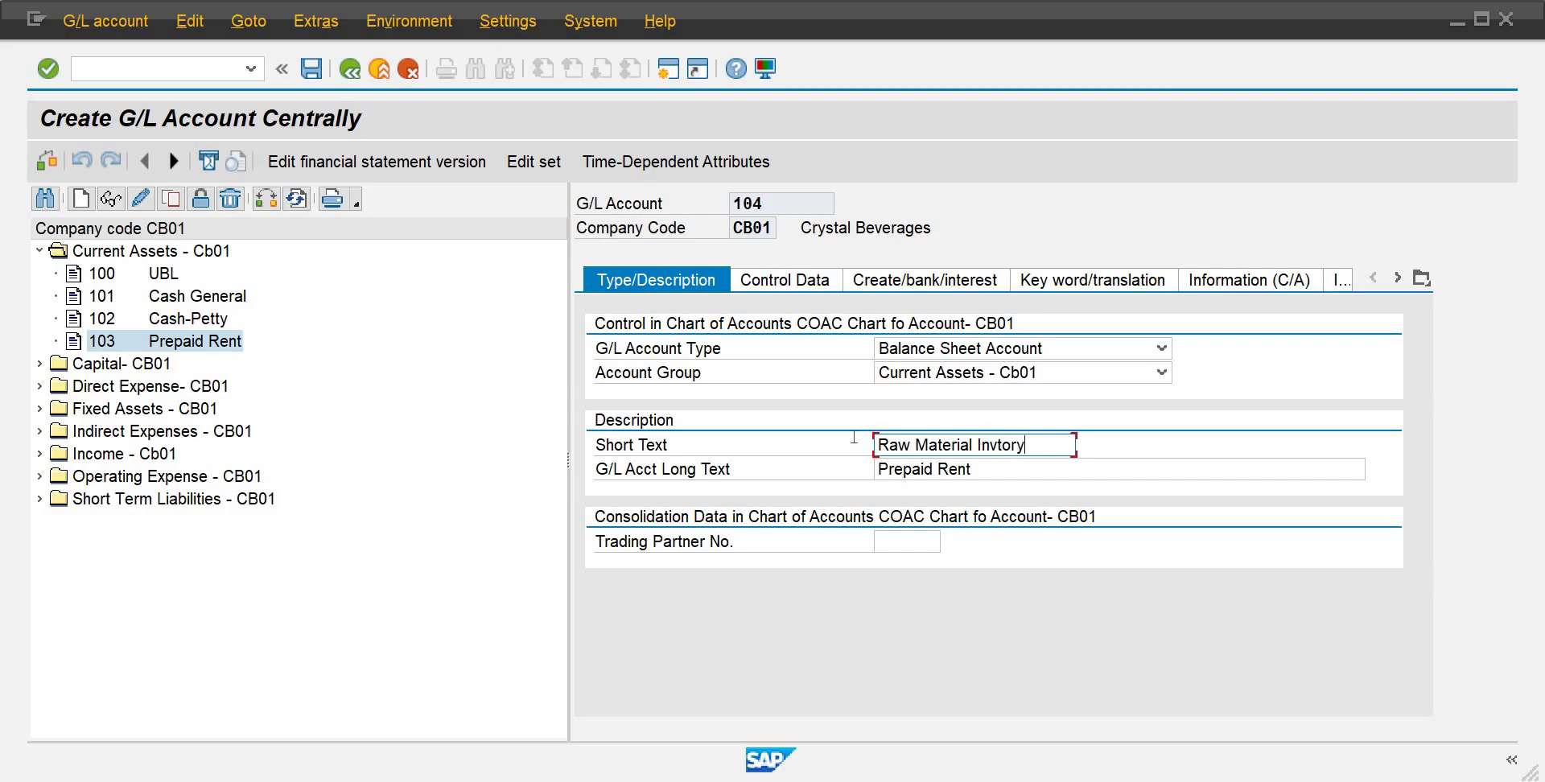
Step: Copy the short text of account 104 into its G/L long text, replacing Prepaid Rent, and save the account
left_click_drag(1025, 445, 855, 442)
key("ctrl+c")
left_click_drag(973, 470, 842, 486)
key("ctrl+v")
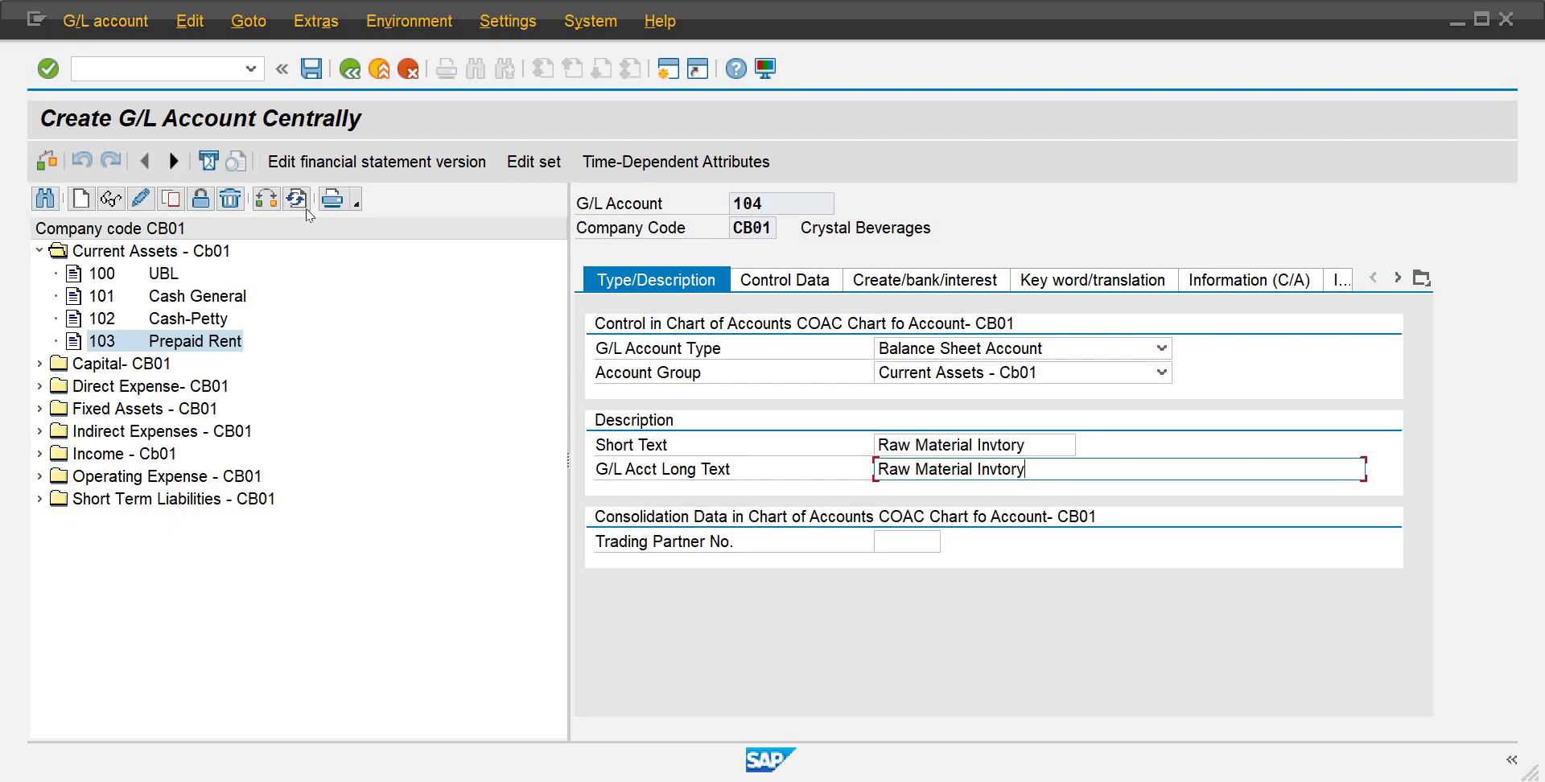
left_click(313, 71)
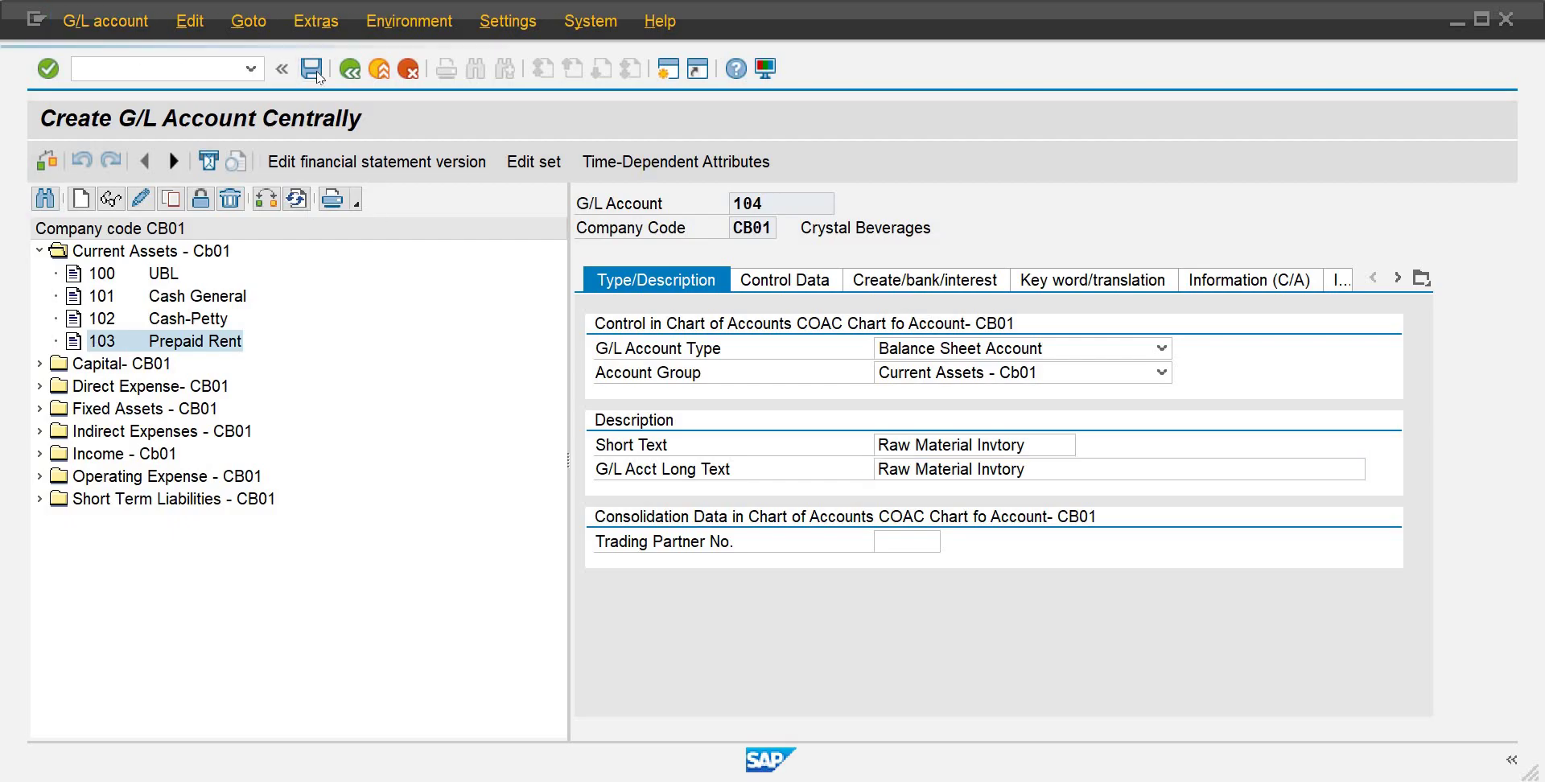
Step: Copy the raw material inventory account 104 to a new G/L account 105 in company code CB01
left_click(171, 199)
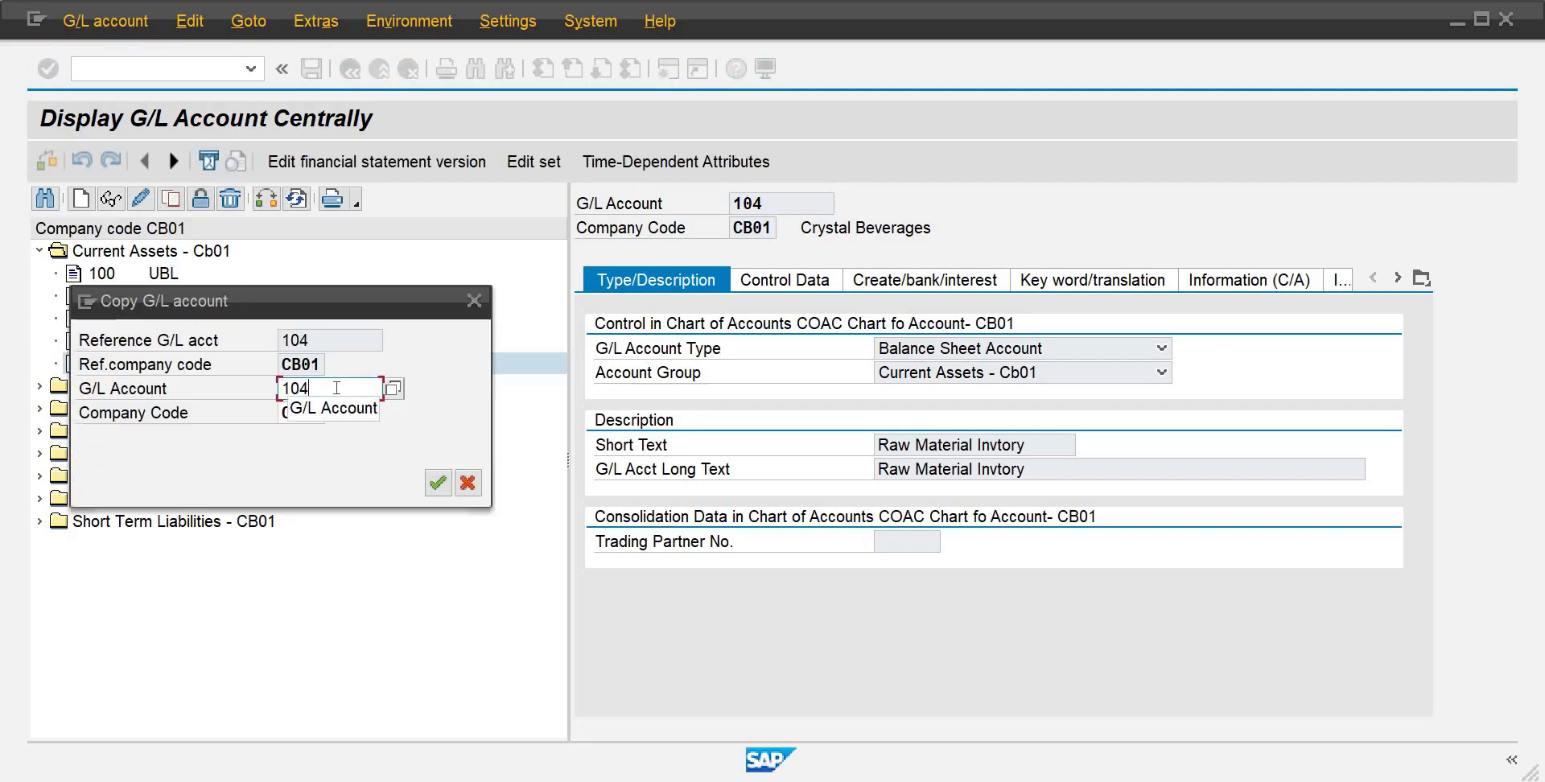
left_click(336, 388)
key("BackSpace")
type("5")
key("Return")
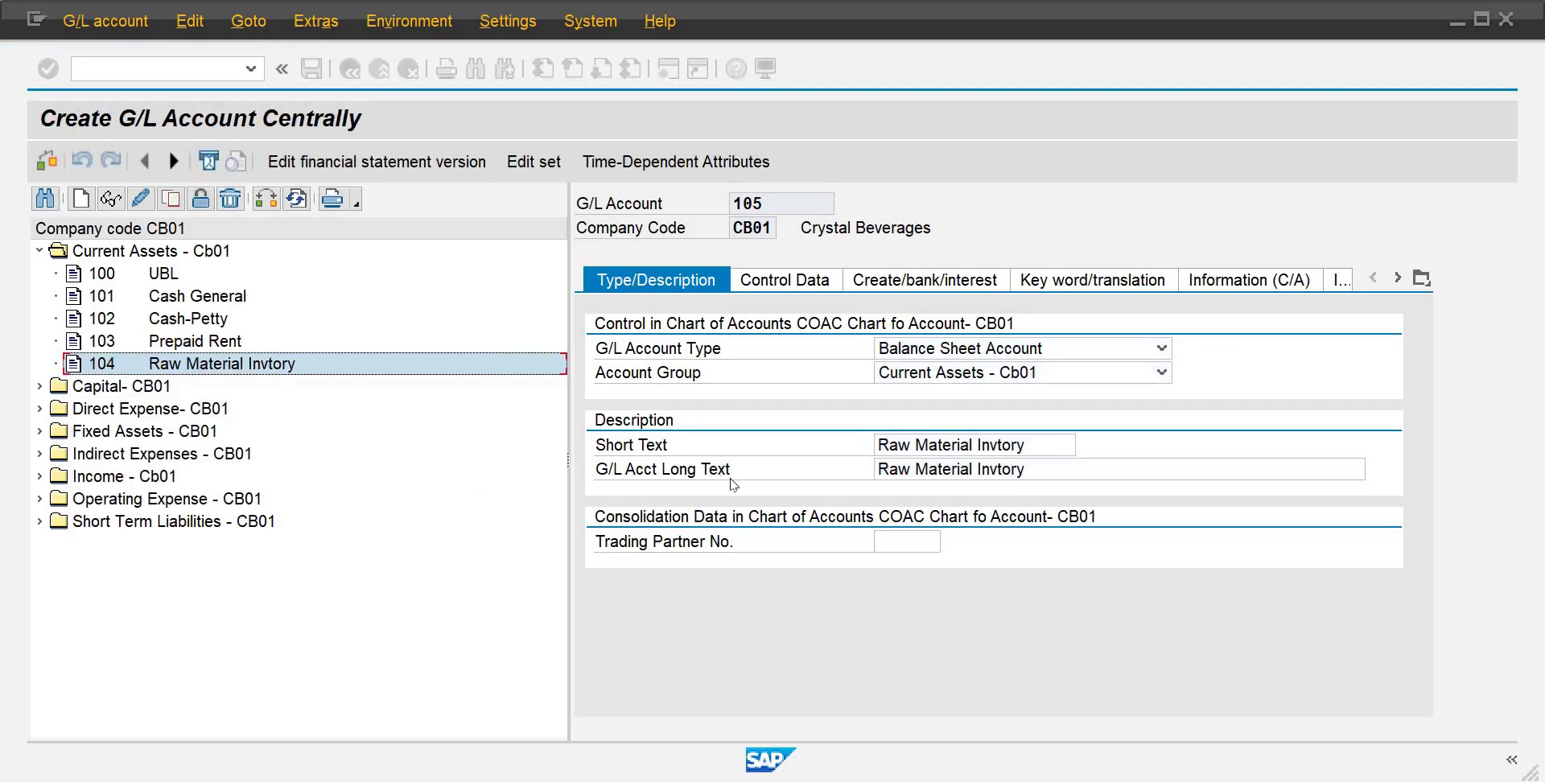
Step: Set account 105's short text to "Finished Goods Invt" and long text to "Finished Goods inventory", and save it
left_click_drag(1038, 450, 758, 453)
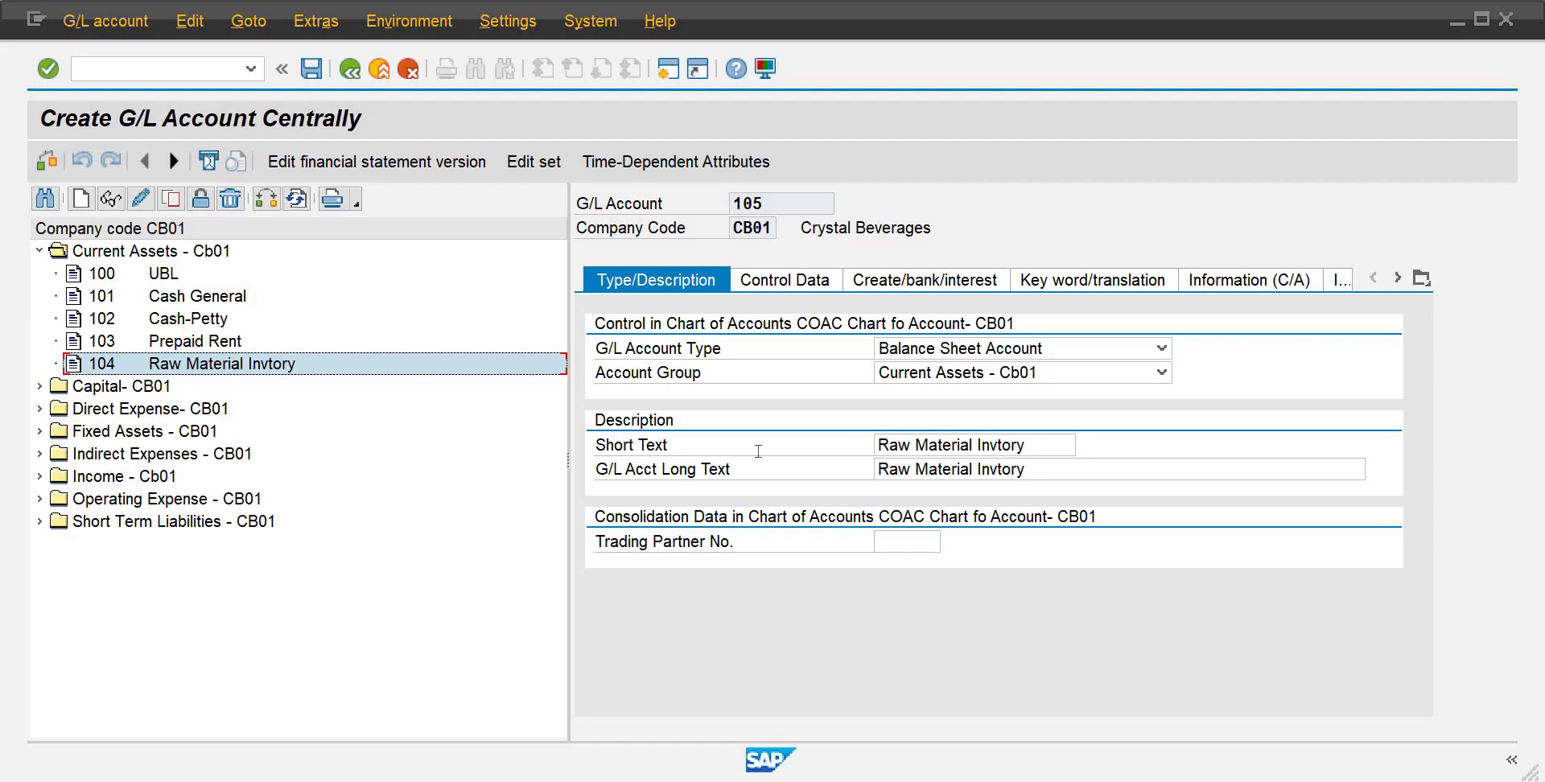
type("Fini")
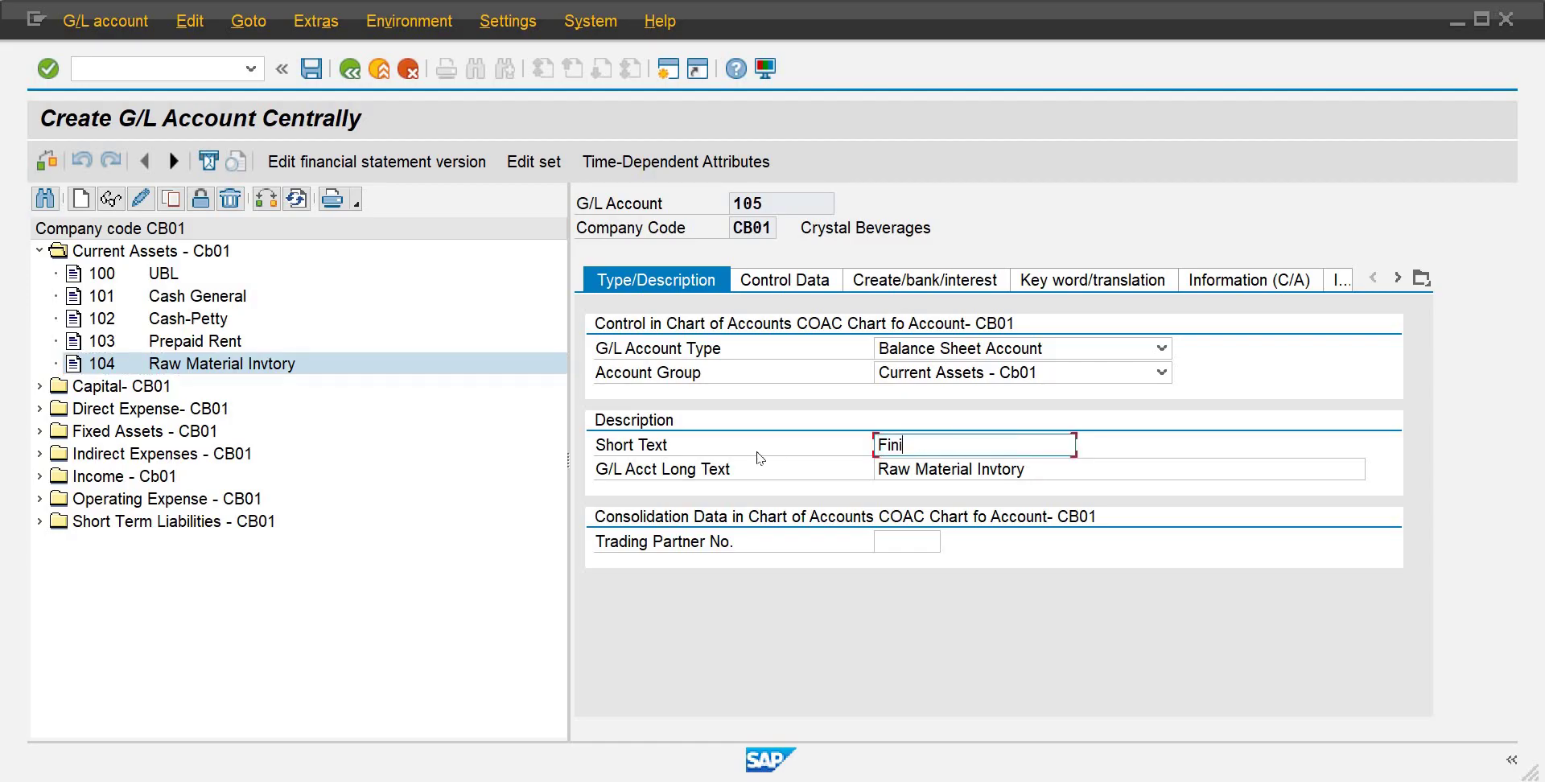
type("shed Goods Invto")
left_click_drag(961, 470, 819, 476)
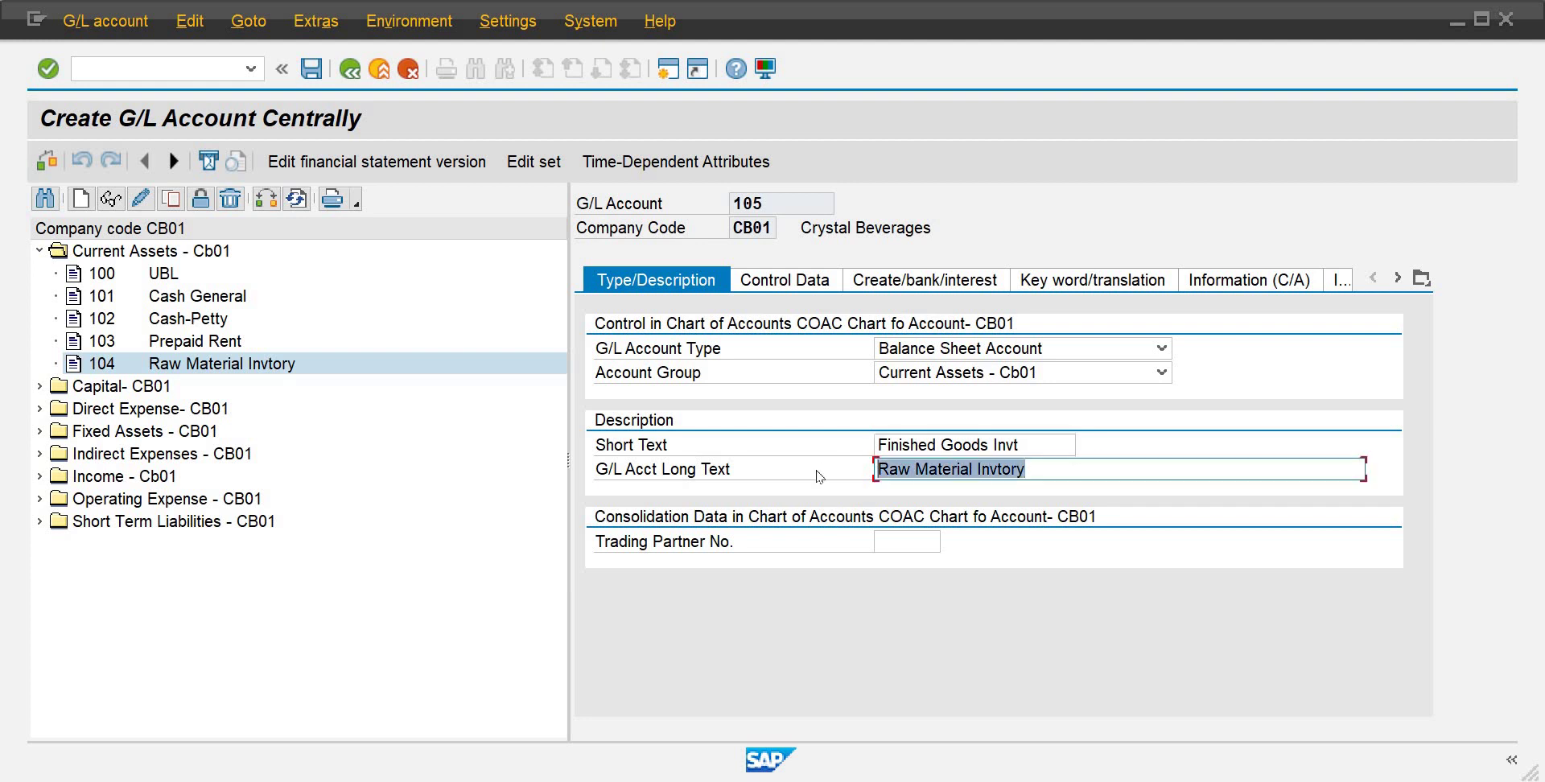
type("Finis")
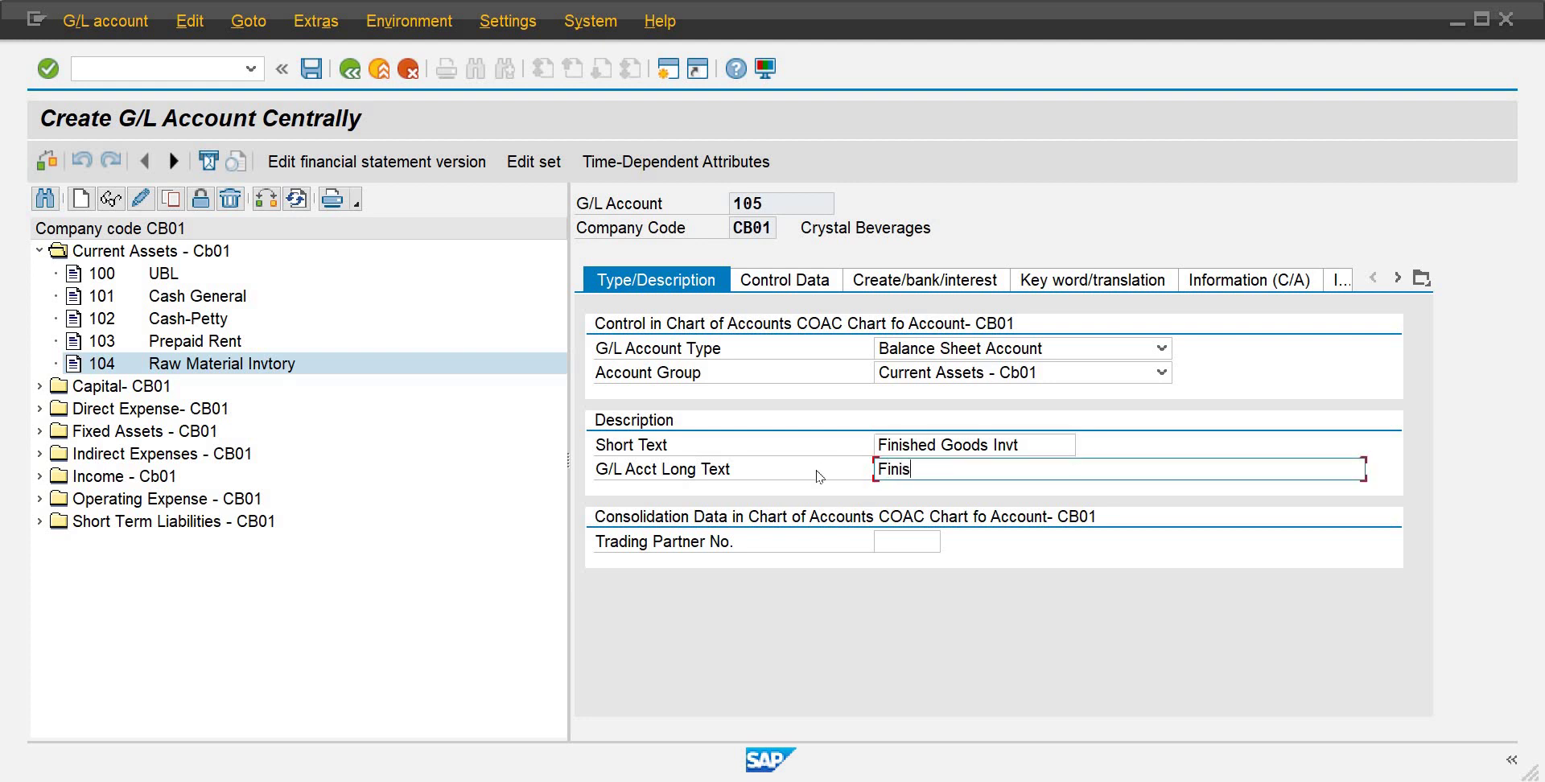
type("hed Goods inventory")
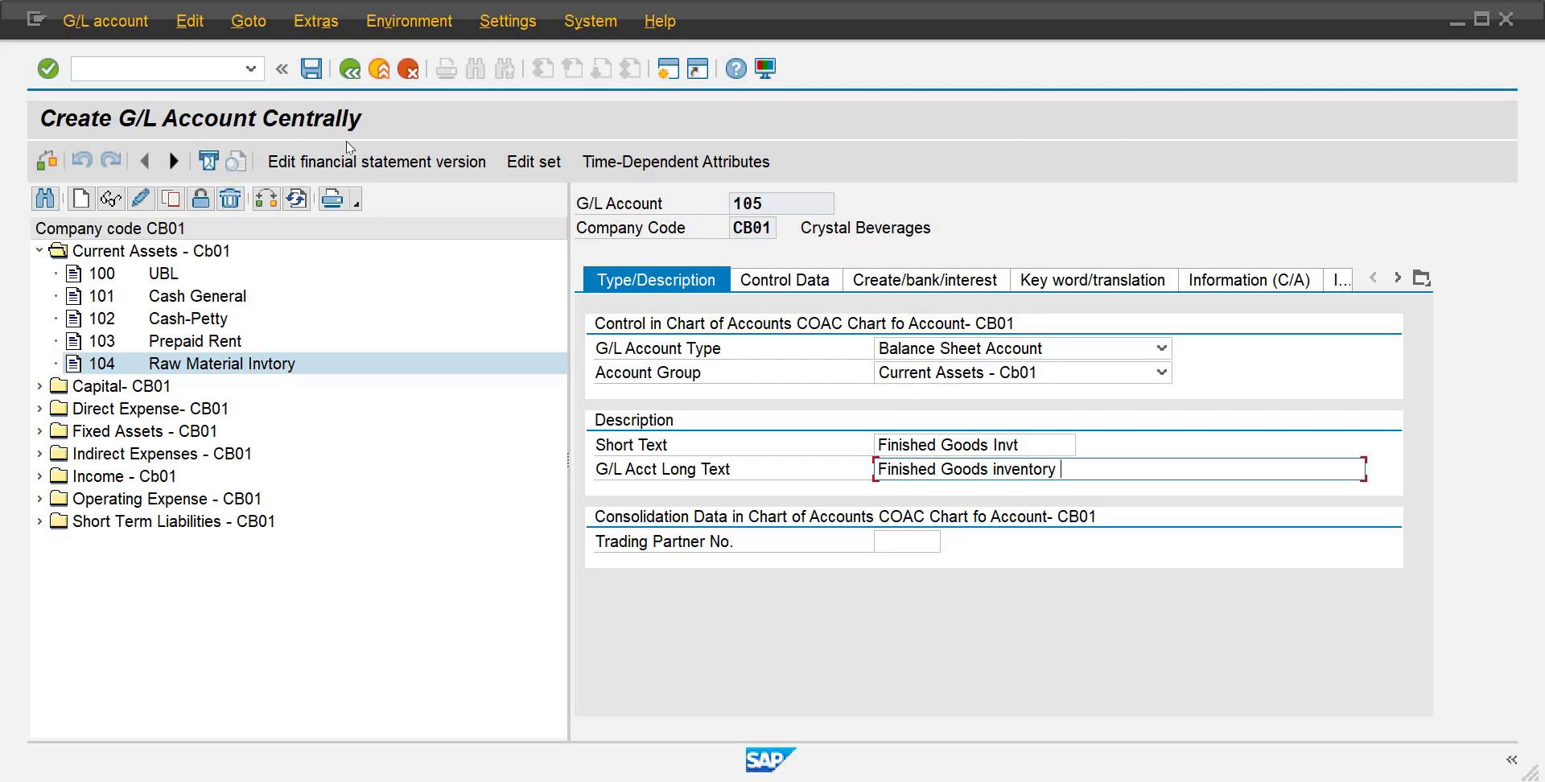
left_click(311, 71)
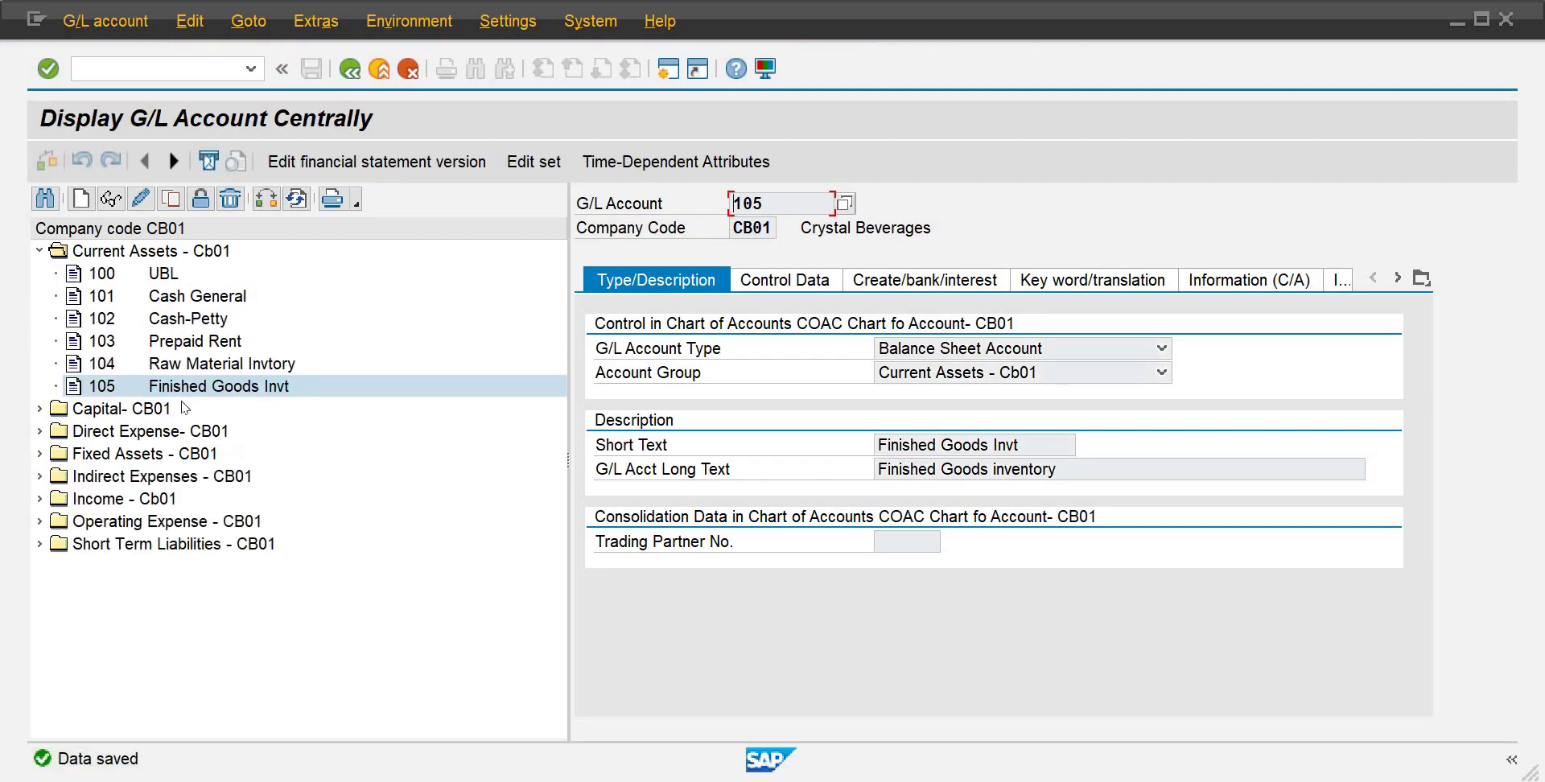
Step: Copy the direct expense account 507, Raw Material-1.5 ltr, to a new G/L account 508 in company code CB01
left_click(40, 432)
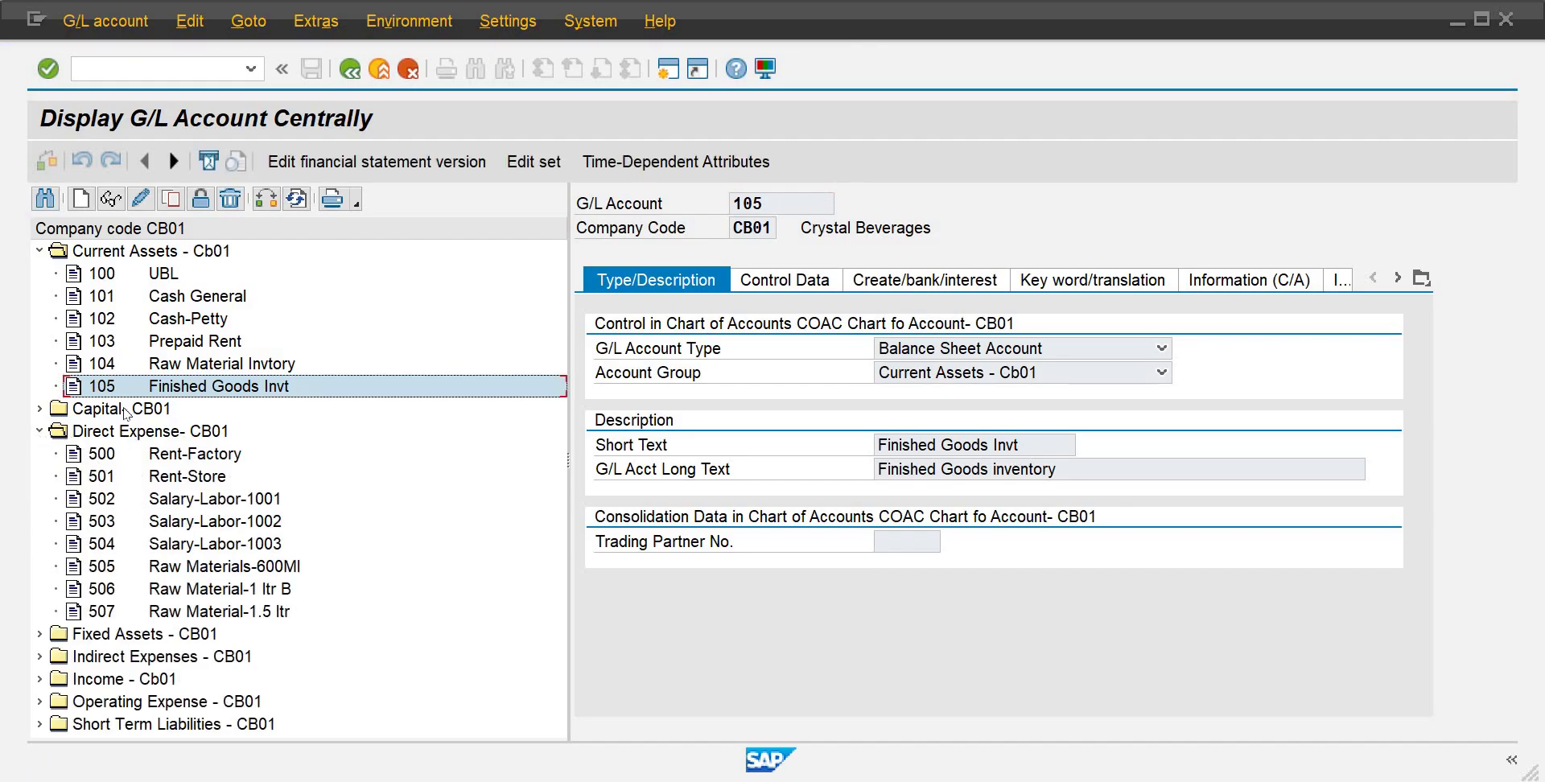
left_click(182, 617)
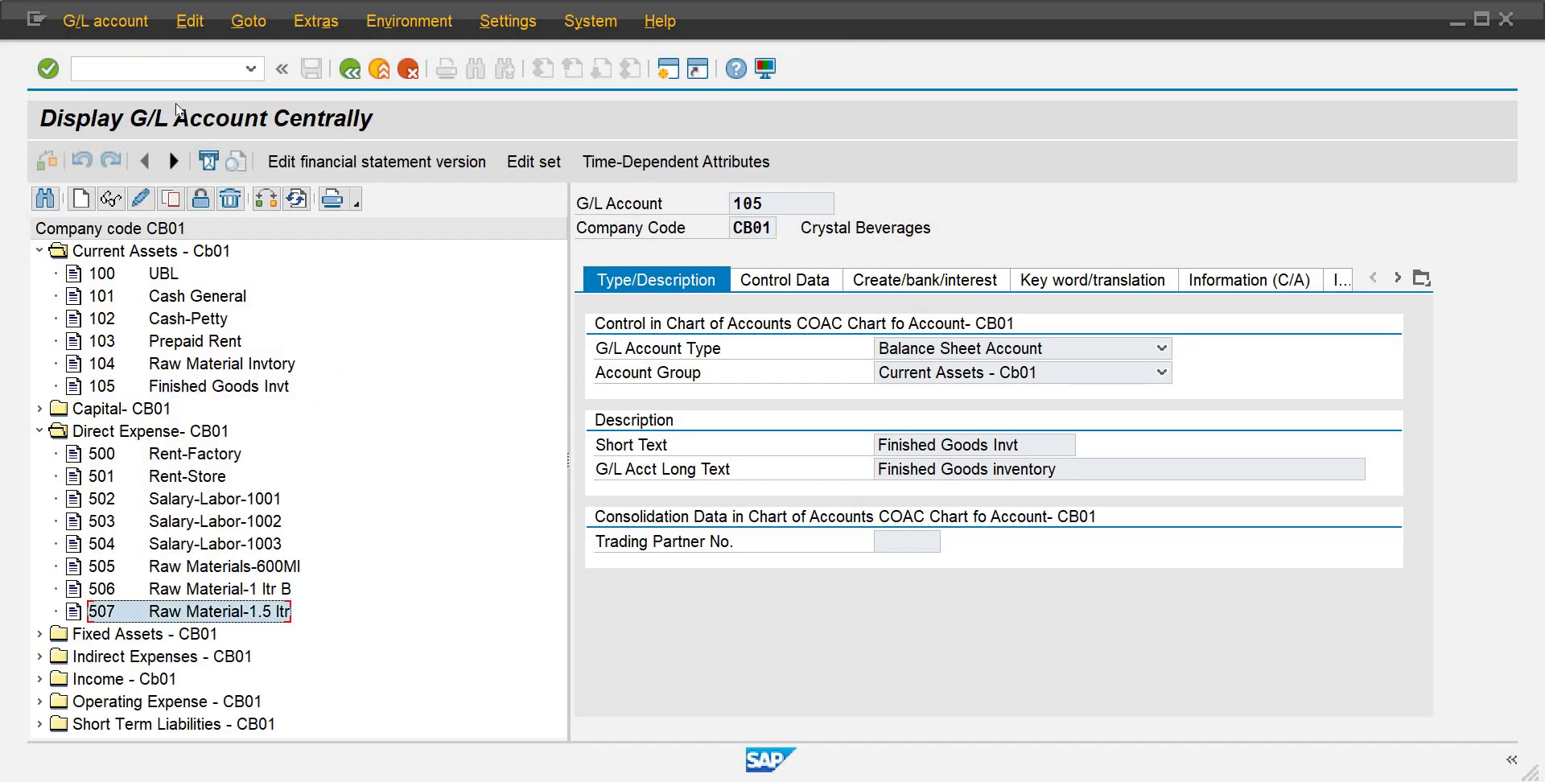
left_click(137, 201)
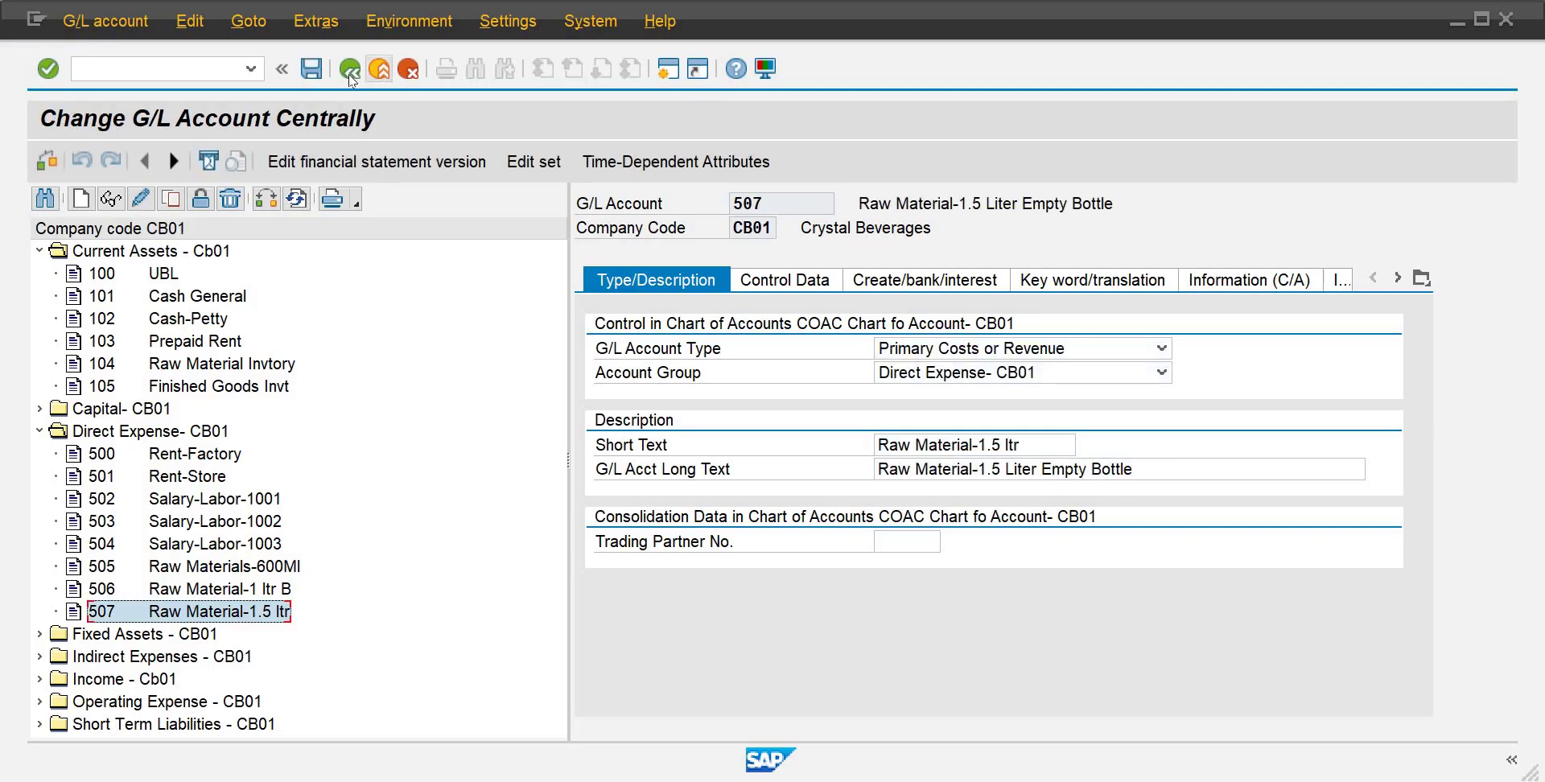
left_click(174, 207)
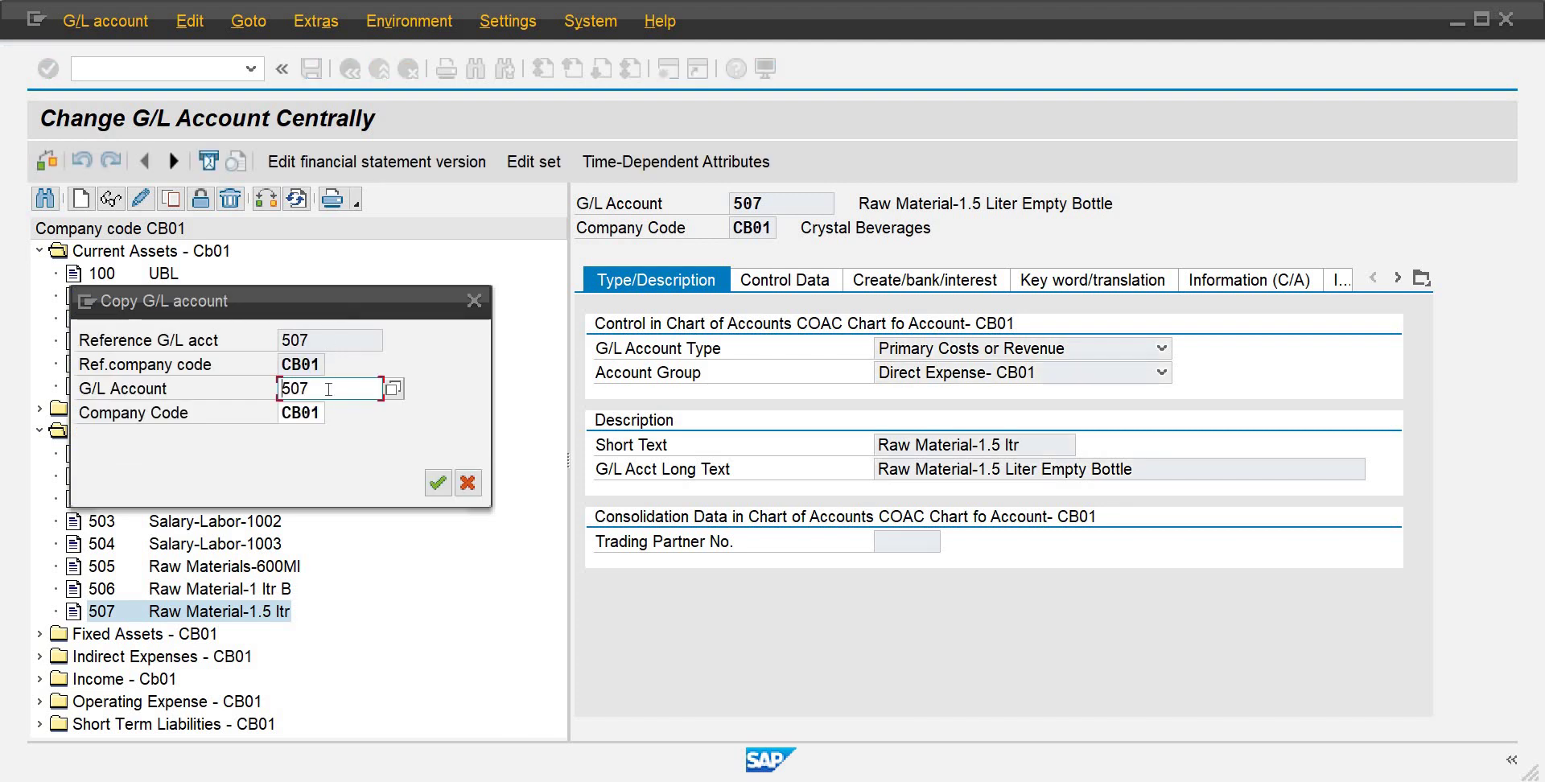
key("BackSpace")
type("8")
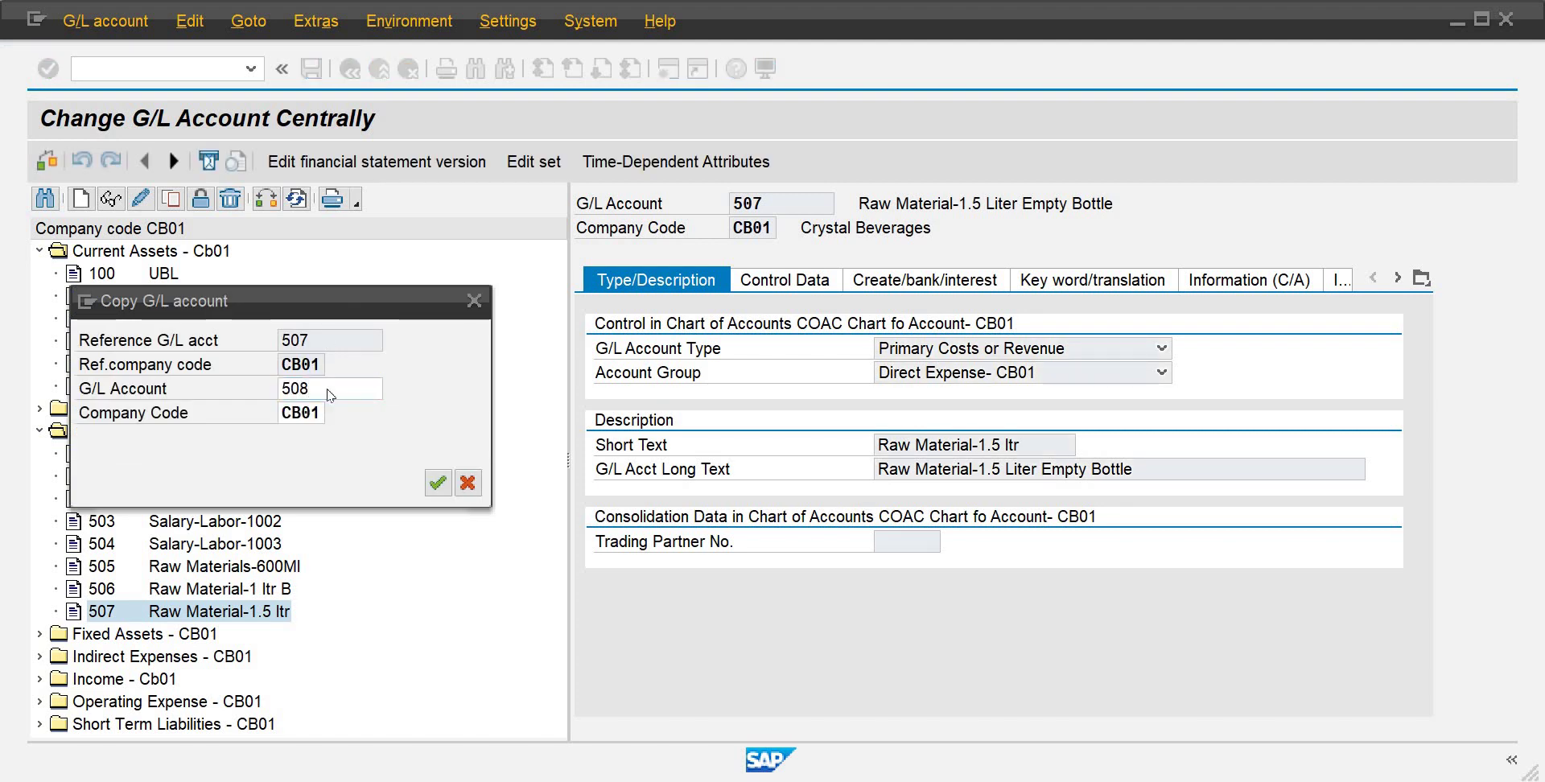
key("Return")
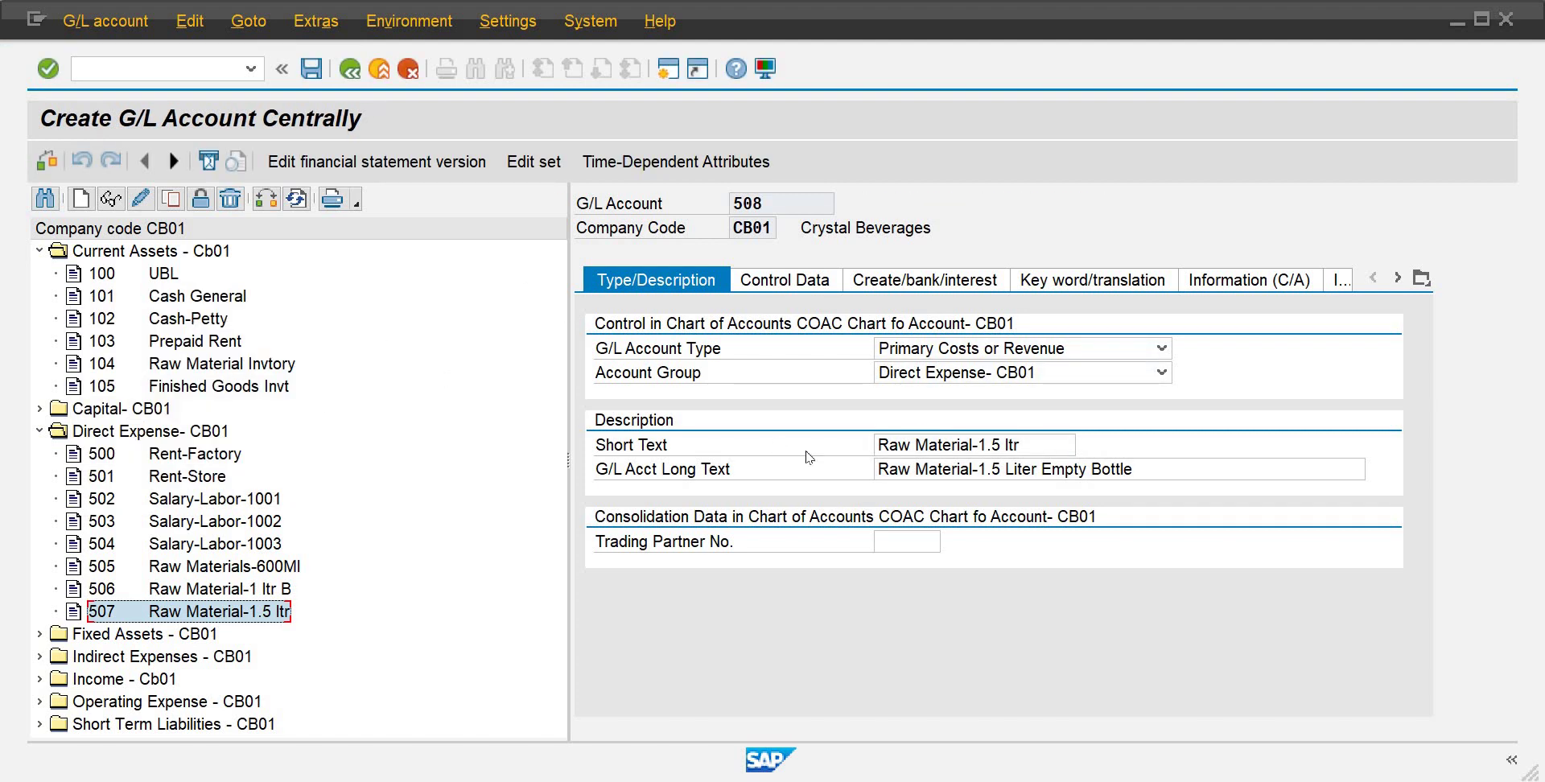
Step: Replace the short text of account 508 with "Raw Material Consump"
left_click_drag(1034, 443, 753, 466)
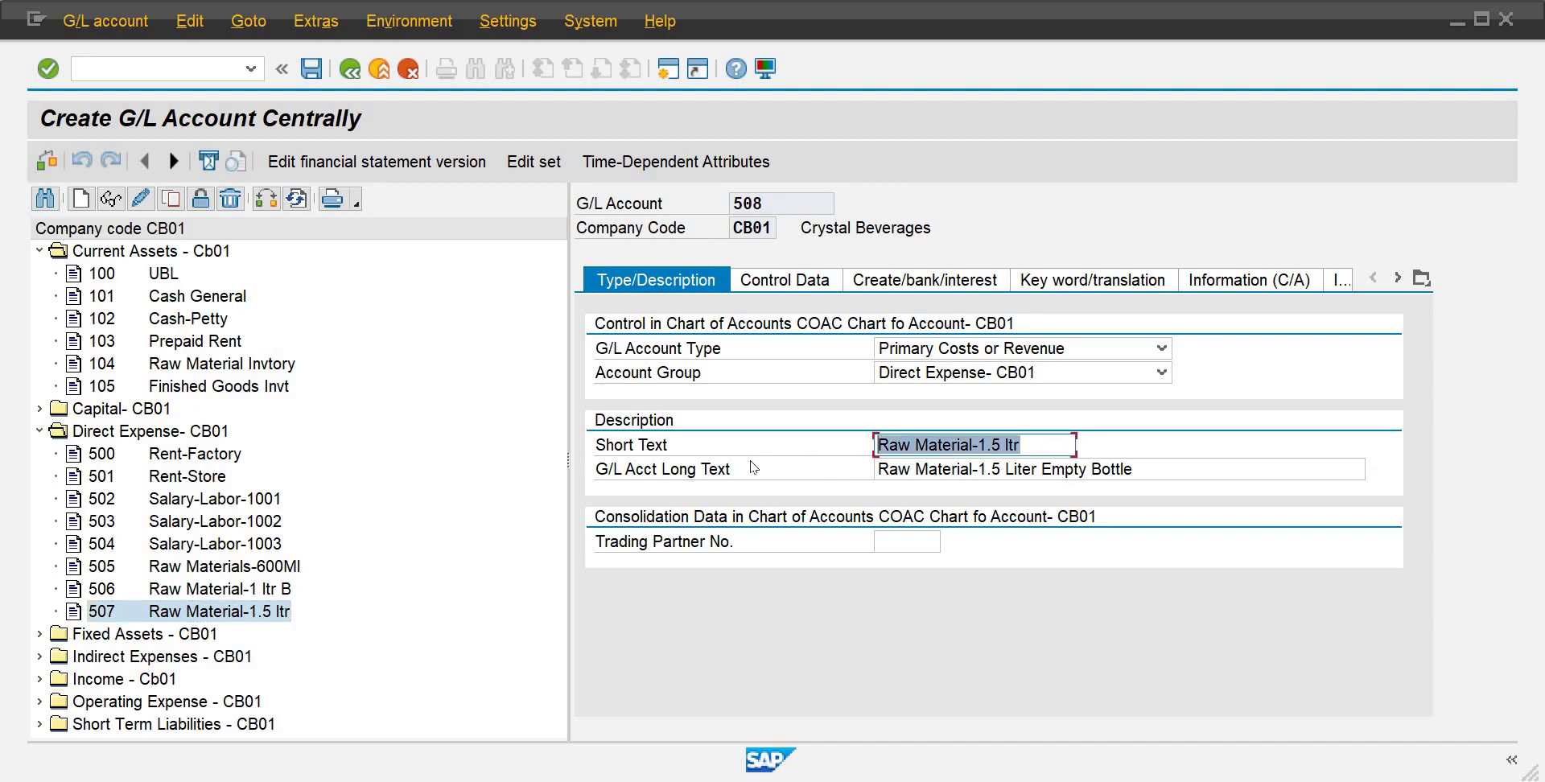
type("Raw Ma")
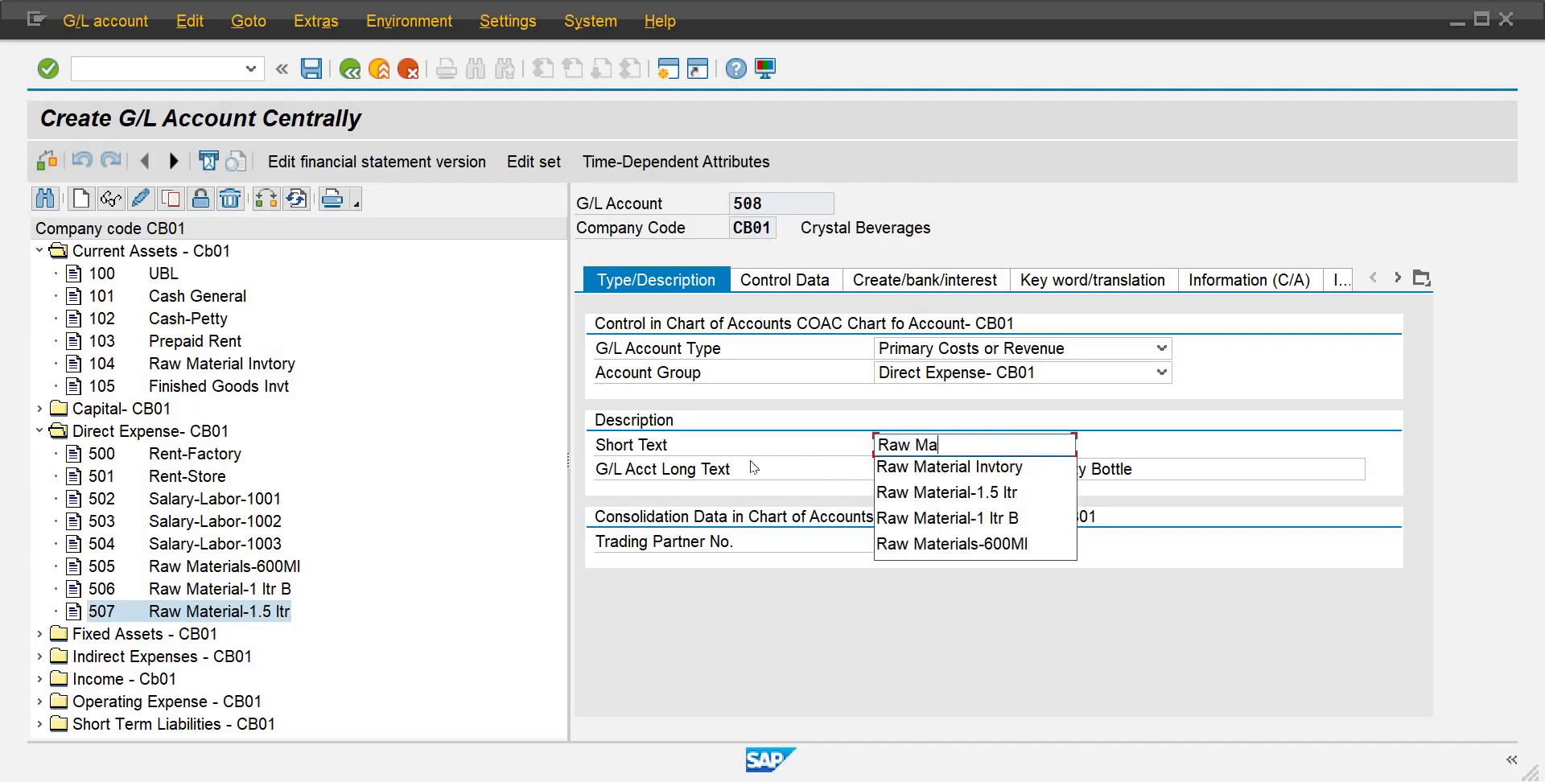
type("terial")
type("Consumt")
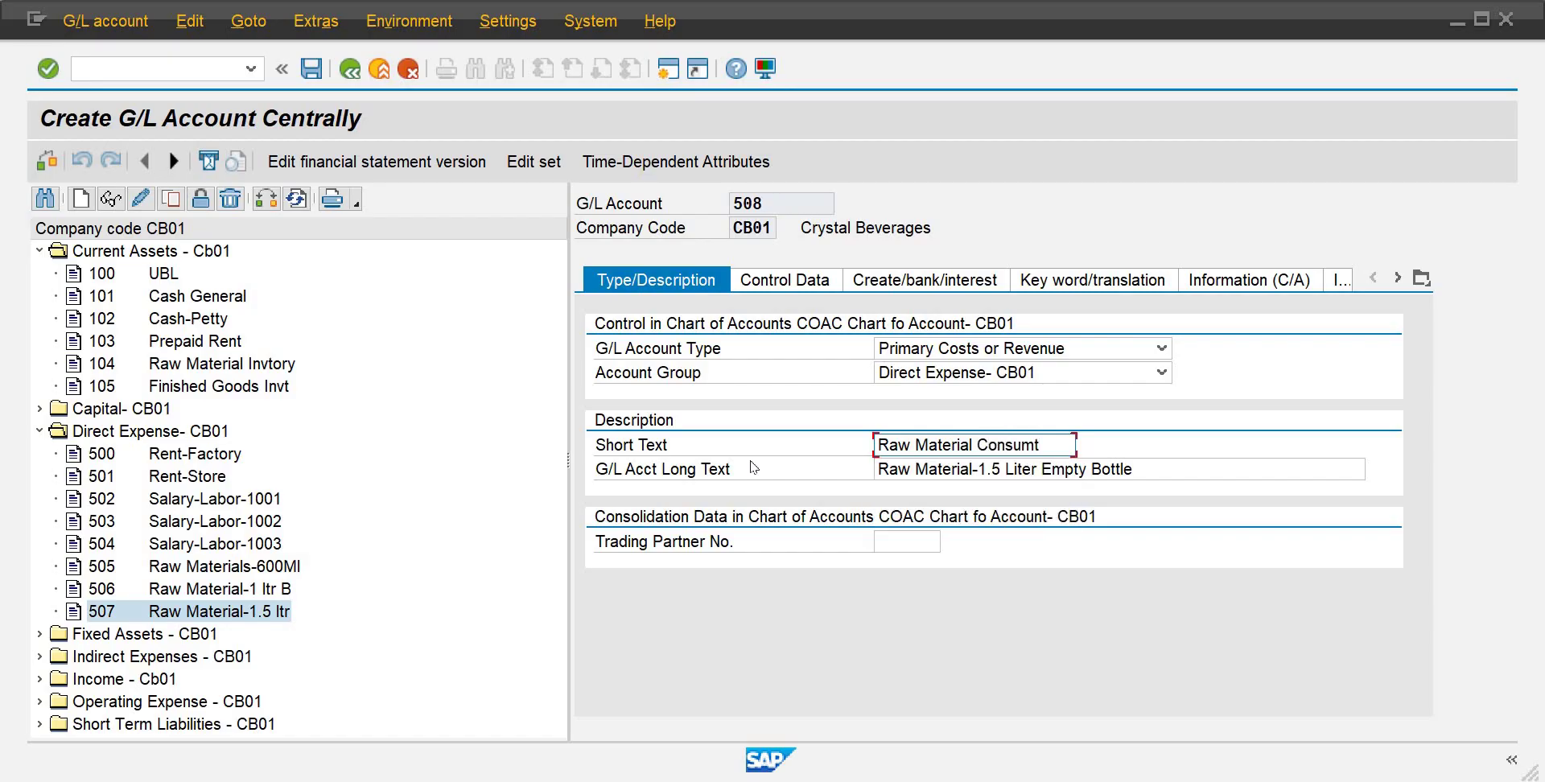
key("BackSpace")
type("p")
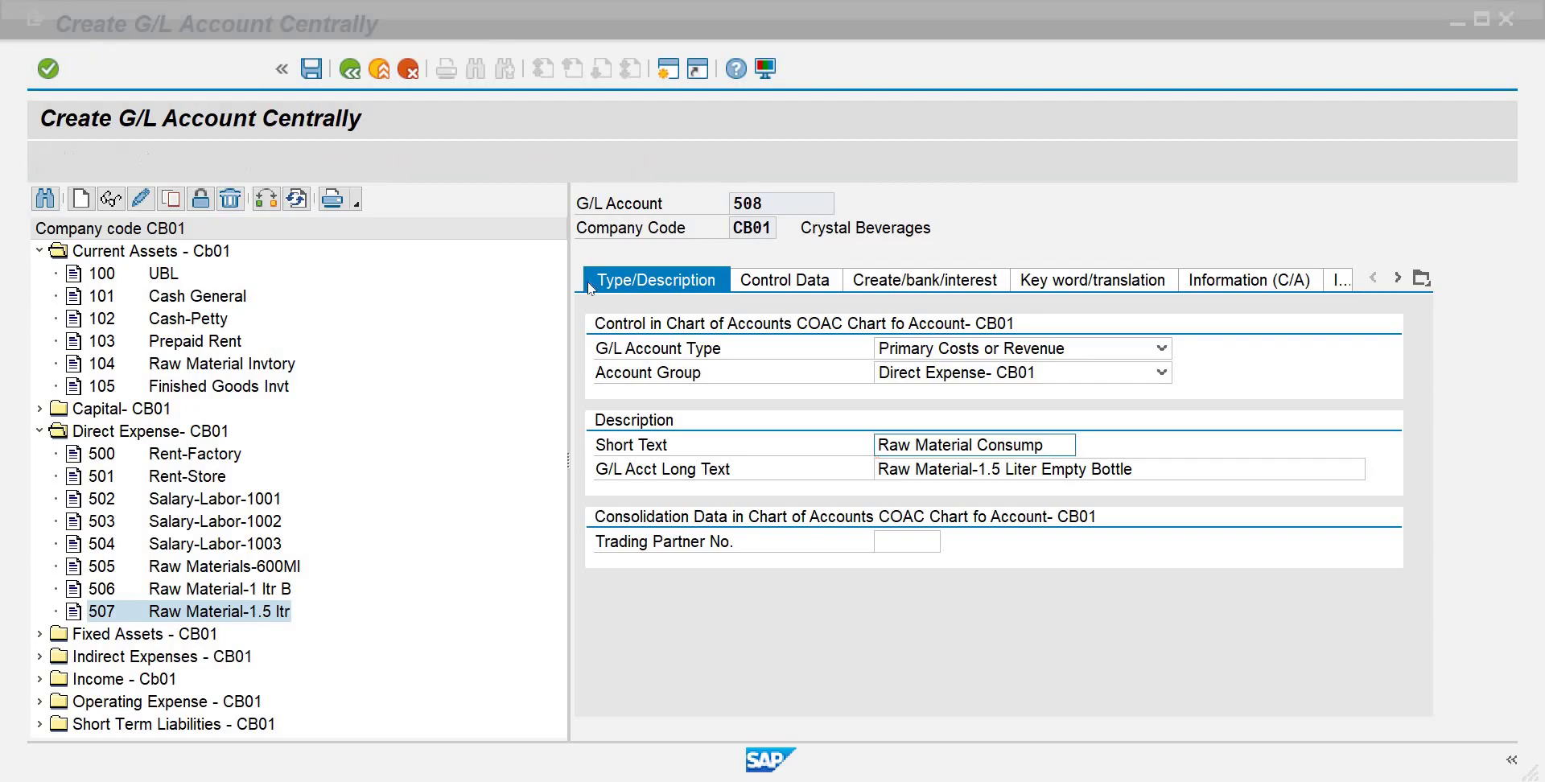
Step: Set account 508's G/L long text to "Raw Material Consumption Account" and save the account
left_click_drag(1050, 453, 811, 455)
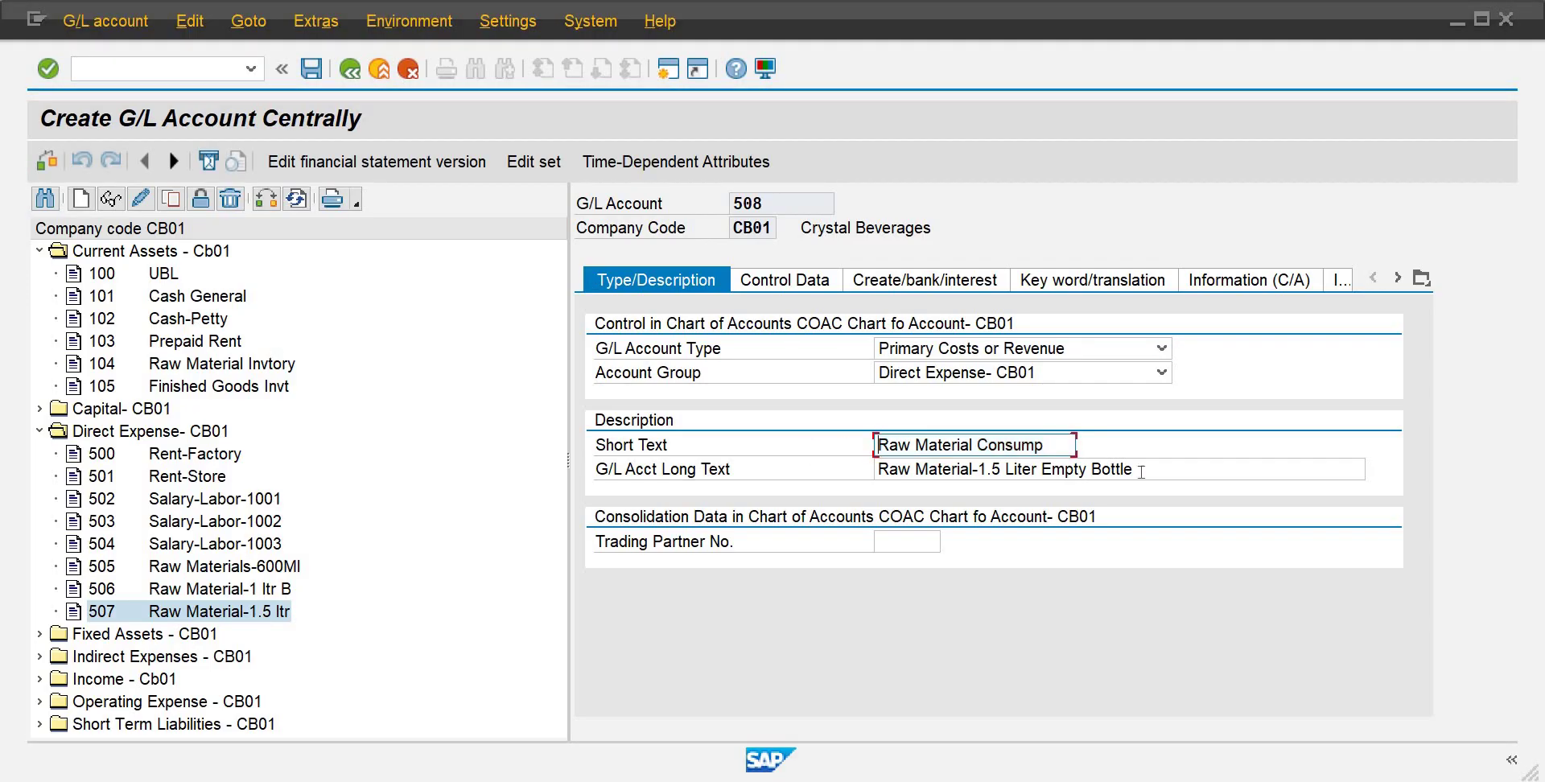
left_click_drag(1142, 470, 775, 504)
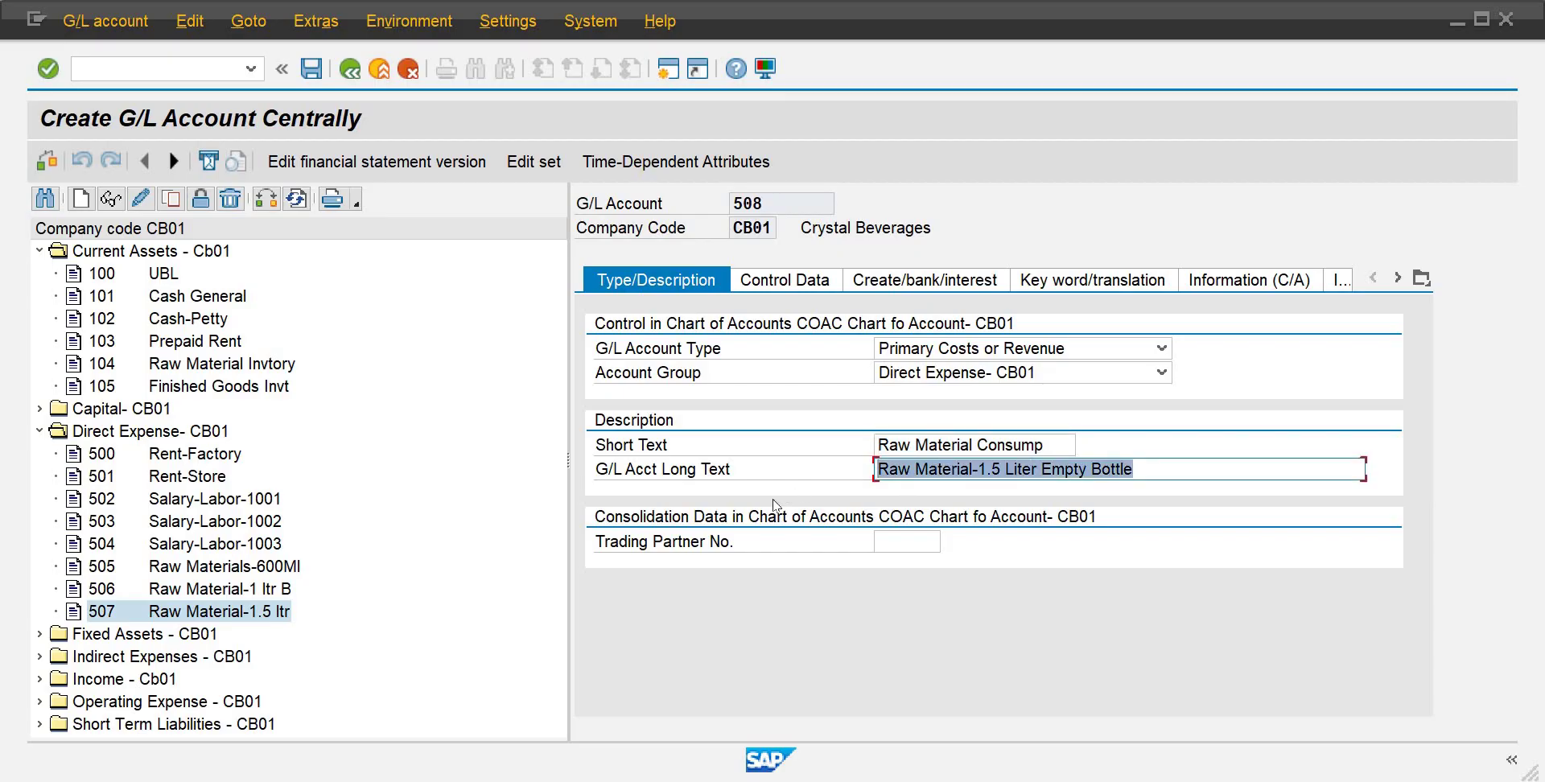
key("ctrl+v")
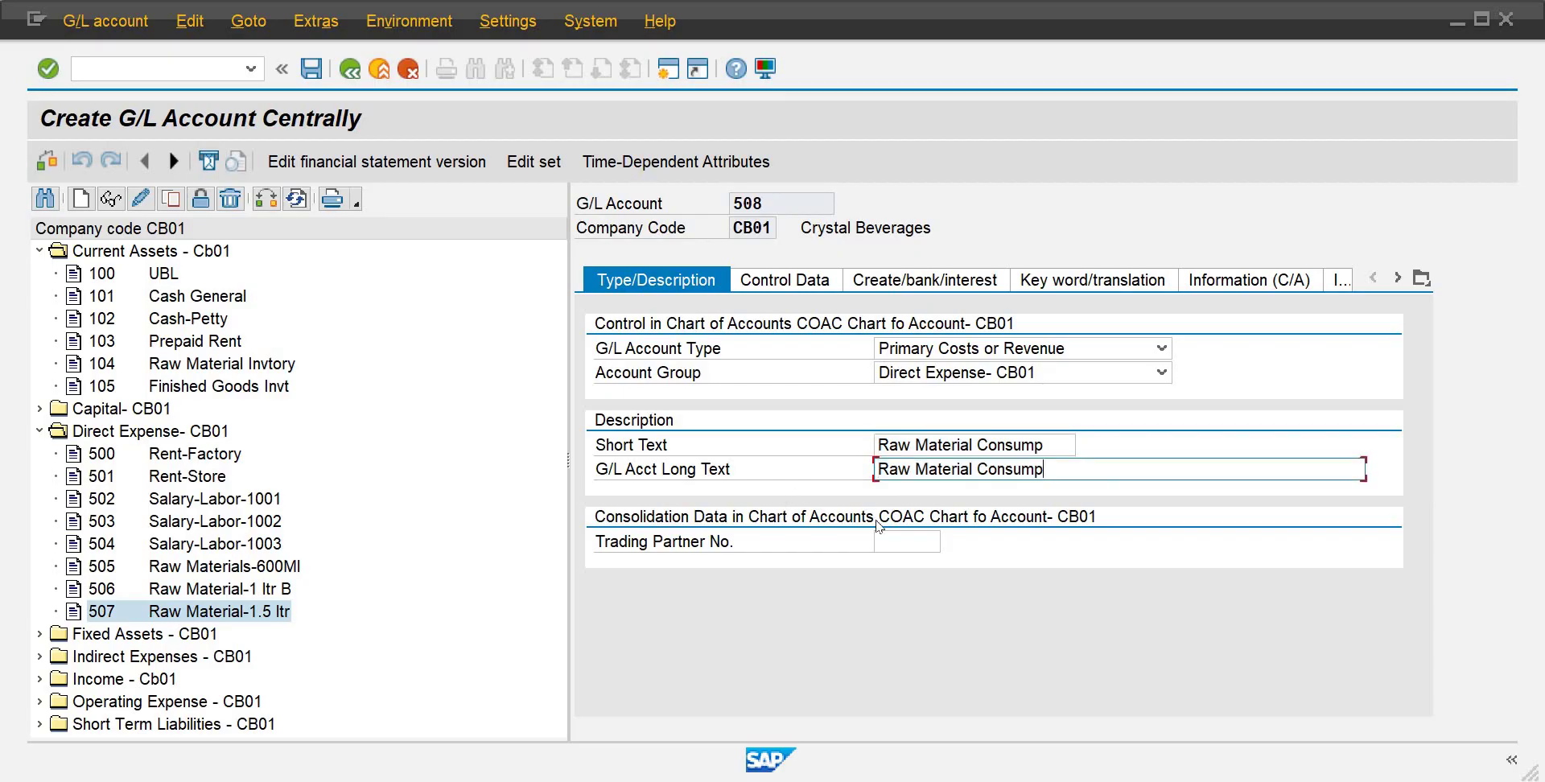
type("tion Account")
left_click(315, 566)
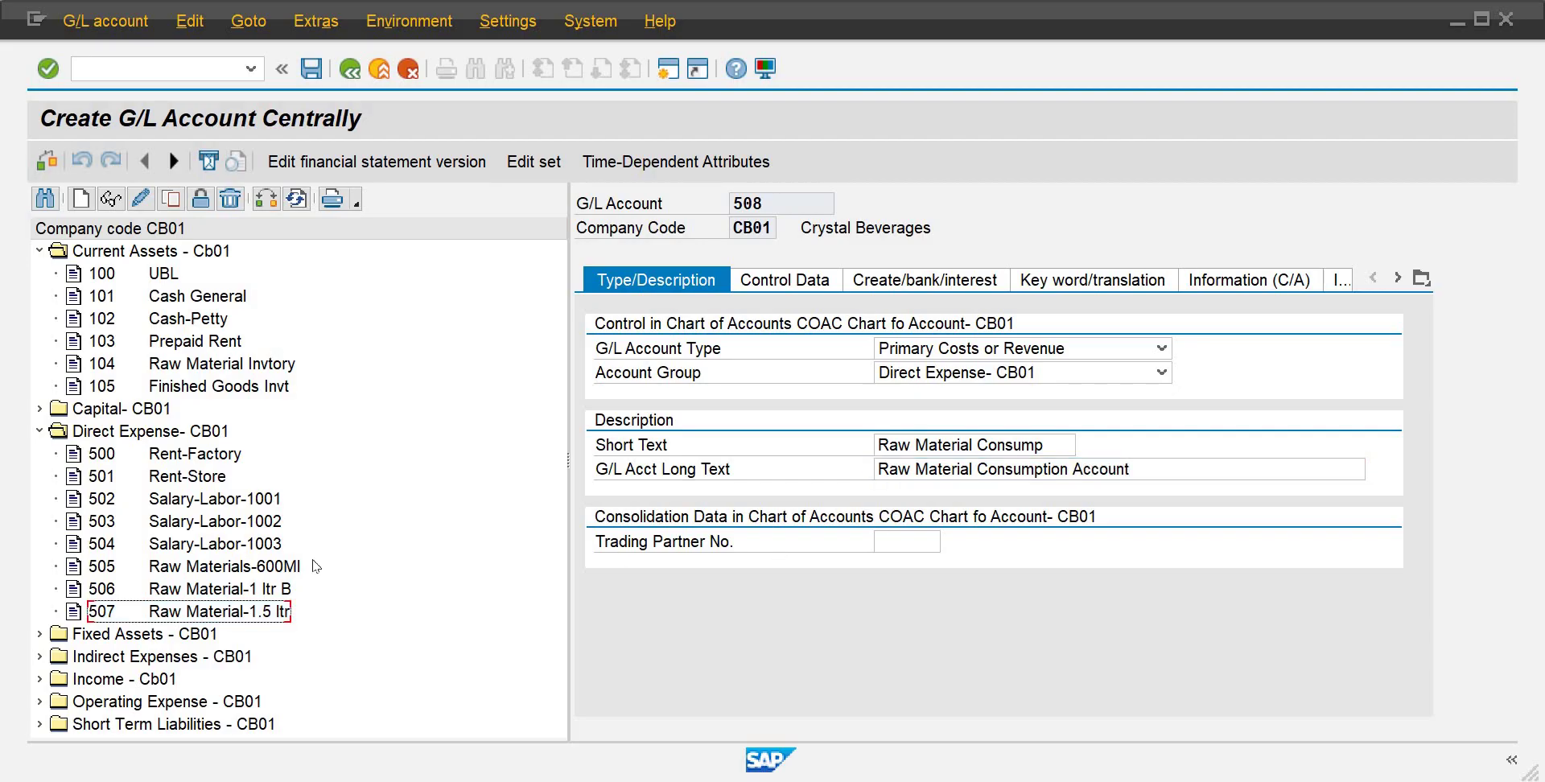
left_click(311, 69)
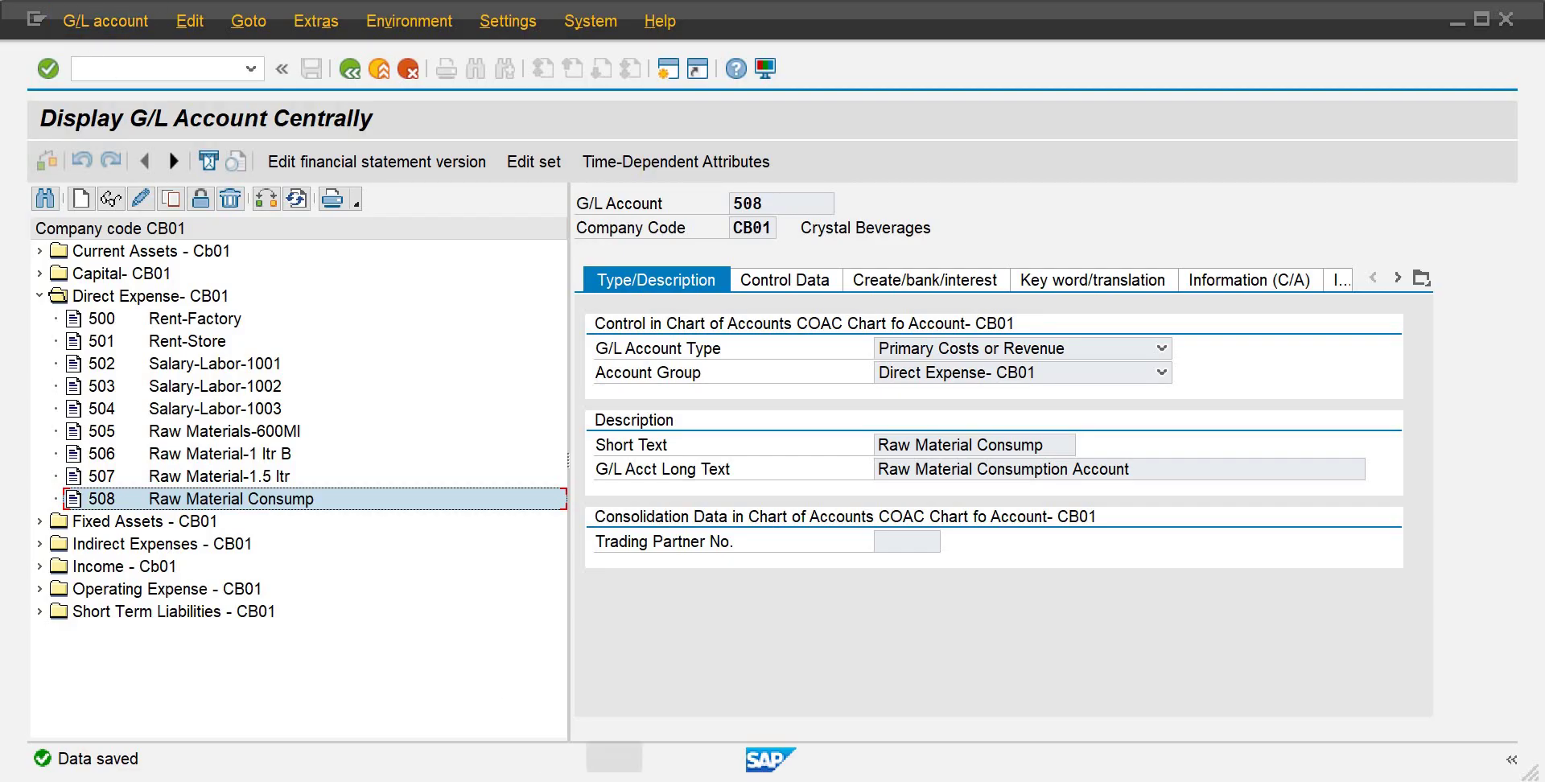
Step: Switch to Word and start a blank document for the list of special transaction keys
key("super+s")
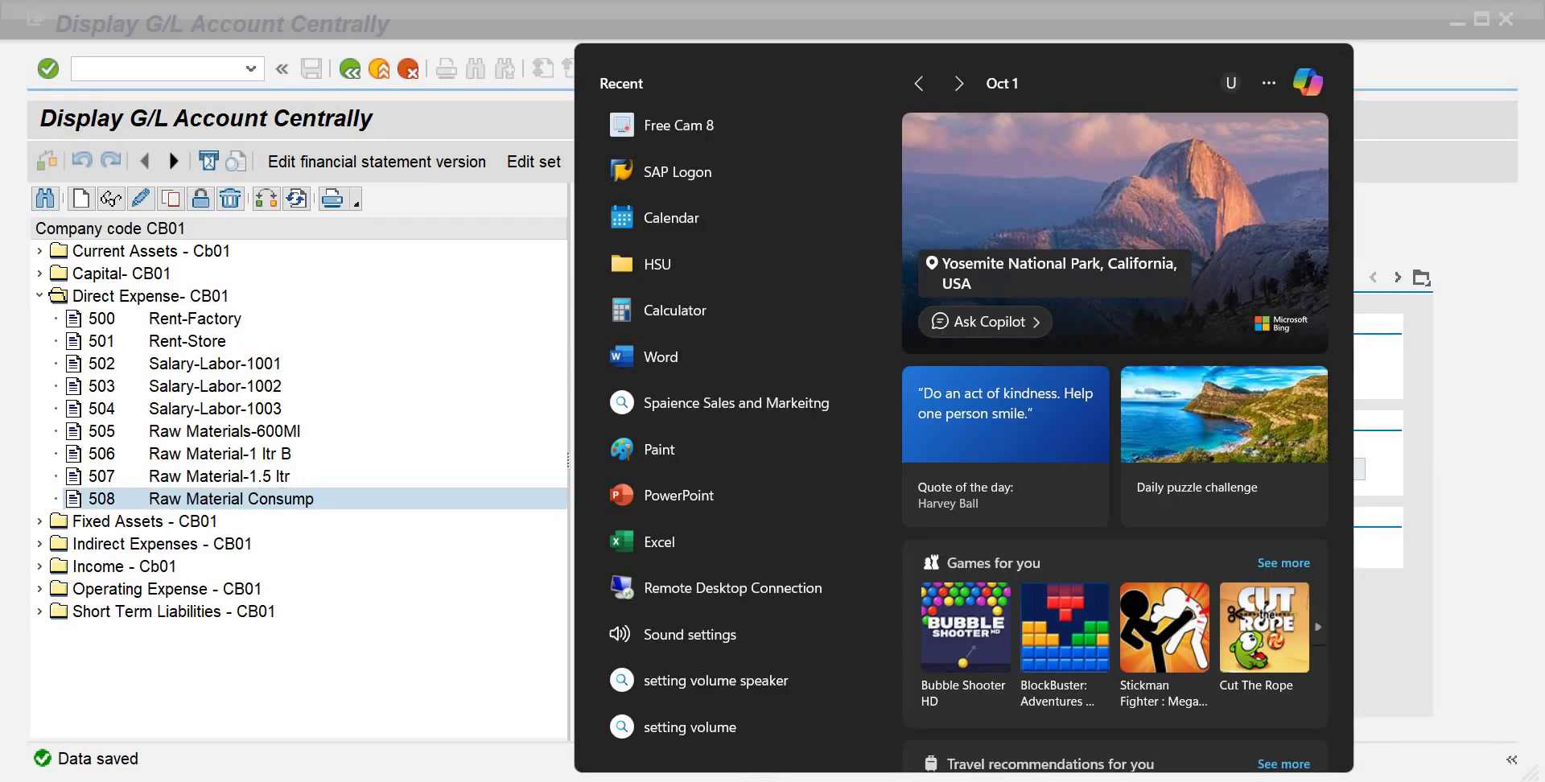
type("word")
key("Return")
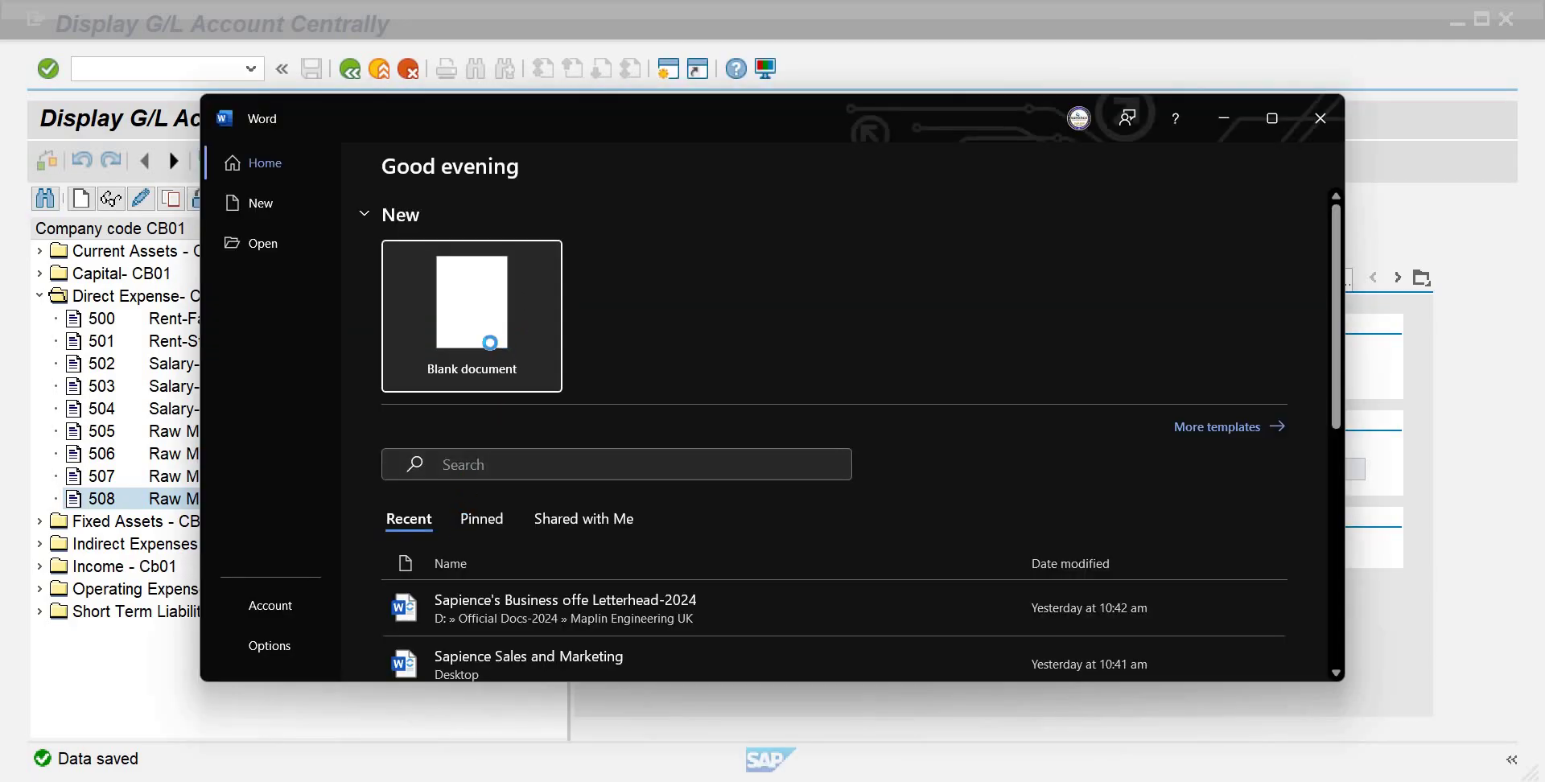
left_click(493, 348)
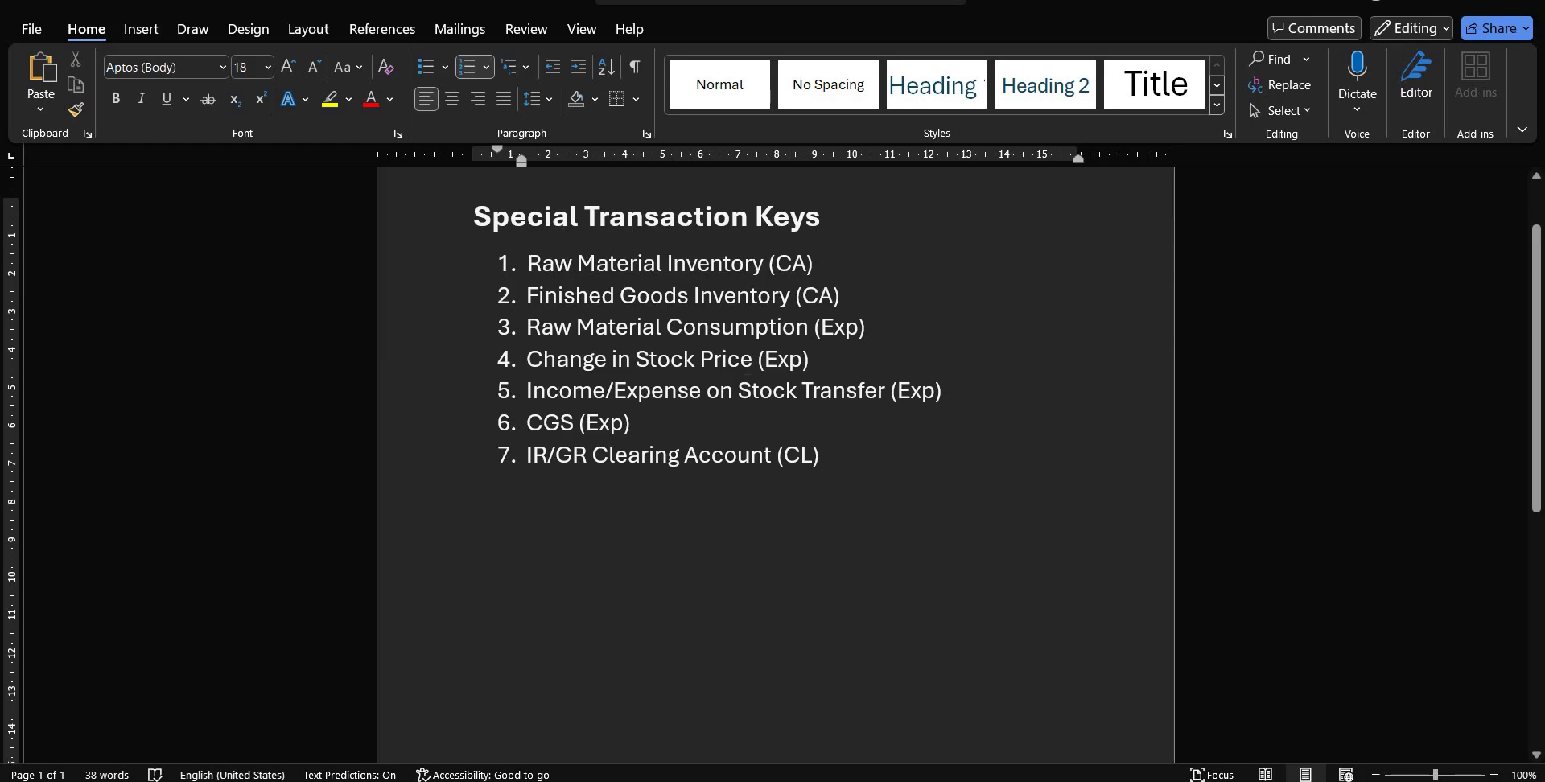
Step: Remove the word "Price" from the Change in Stock entry in the Special Transaction Keys list
left_click(750, 361)
key("BackSpace")
key("BackSpace")
key("BackSpace")
key("BackSpace")
key("BackSpace")
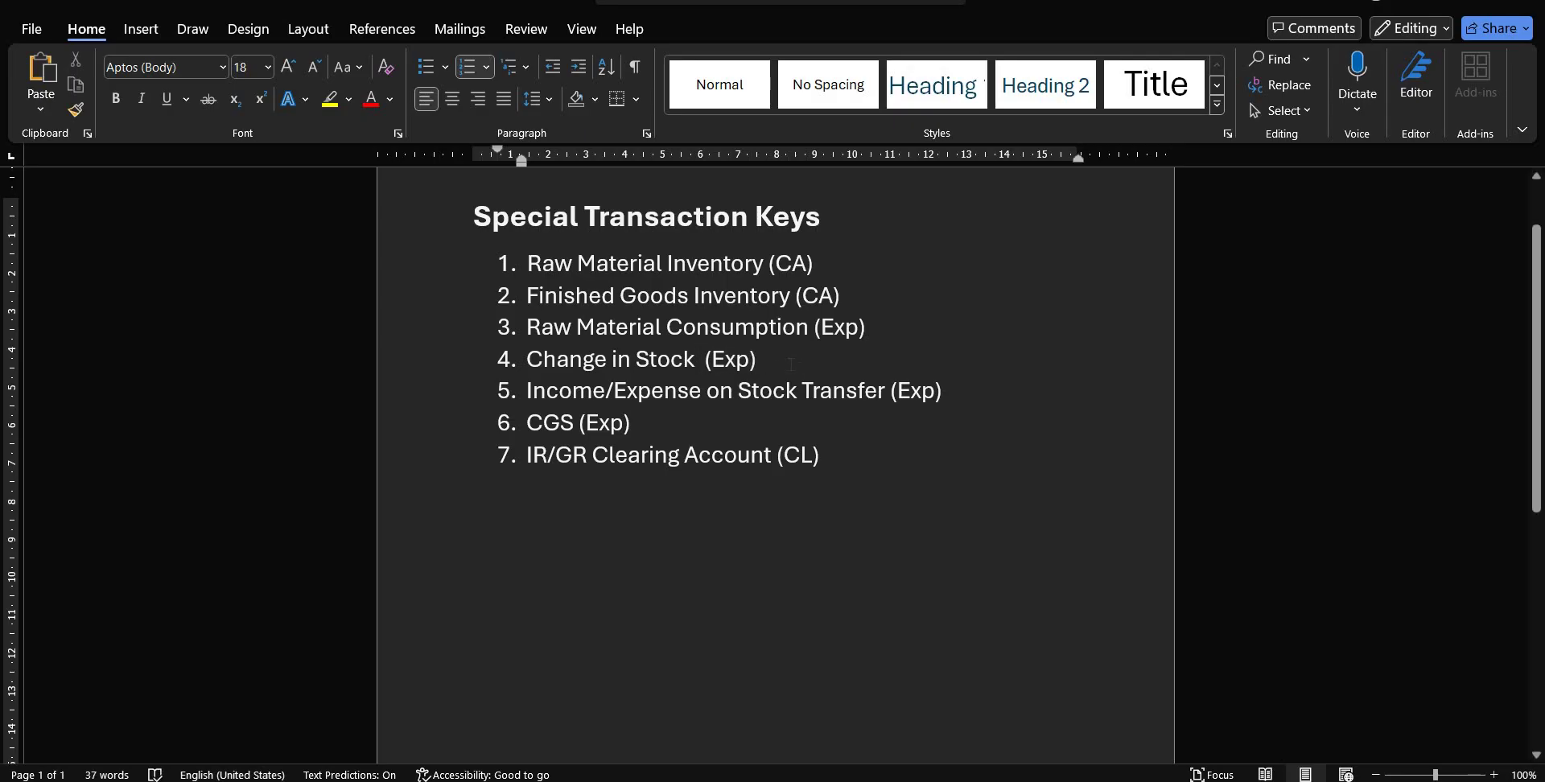
Step: Insert the list entry "Cost Price Difference Account (Exp)" directly below the Change in Stock entry
left_click(791, 365)
key("Return")
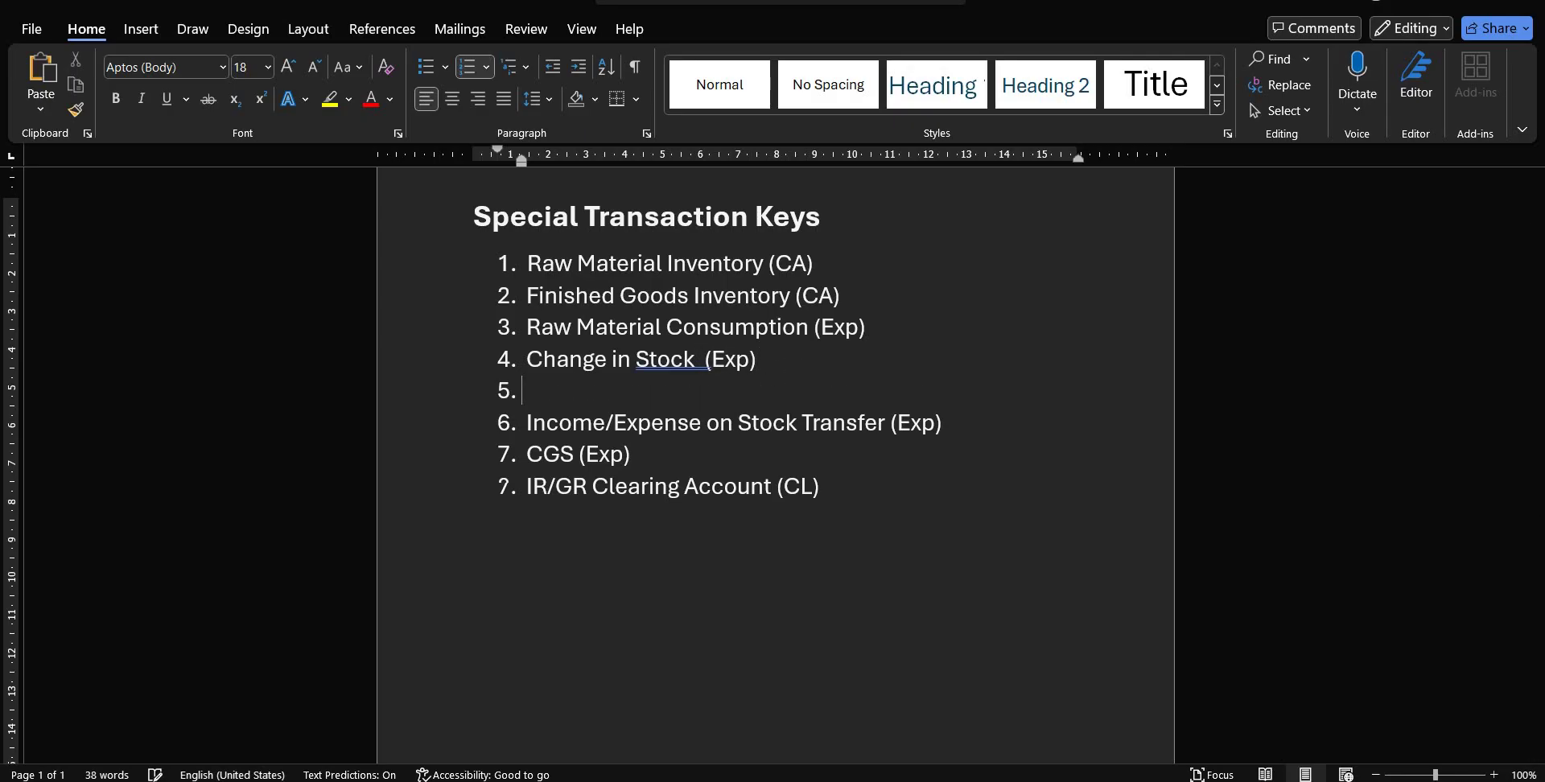
type("Cost Price Diffe")
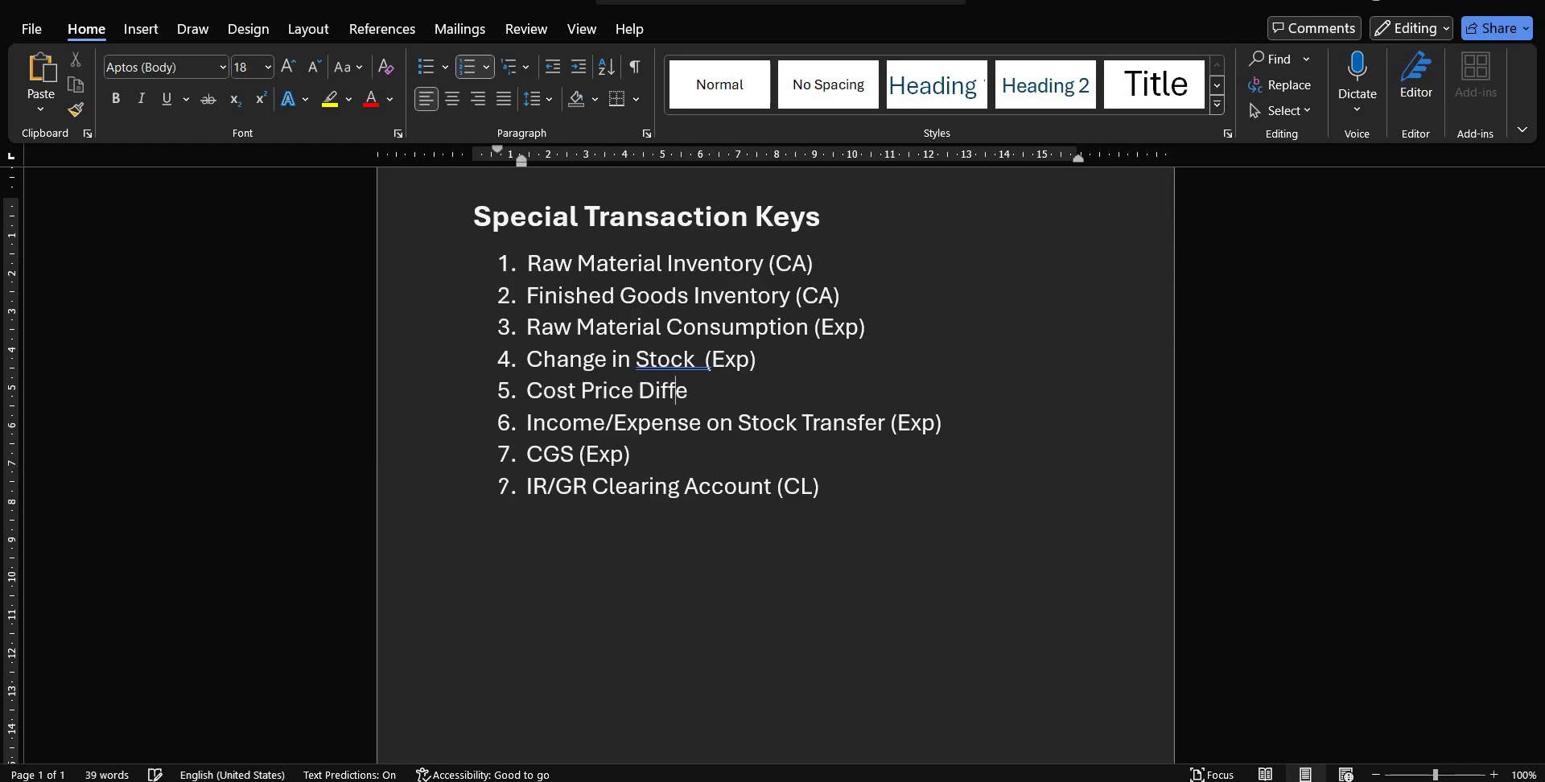
type("renc")
key("BackSpace")
type("nce Accou")
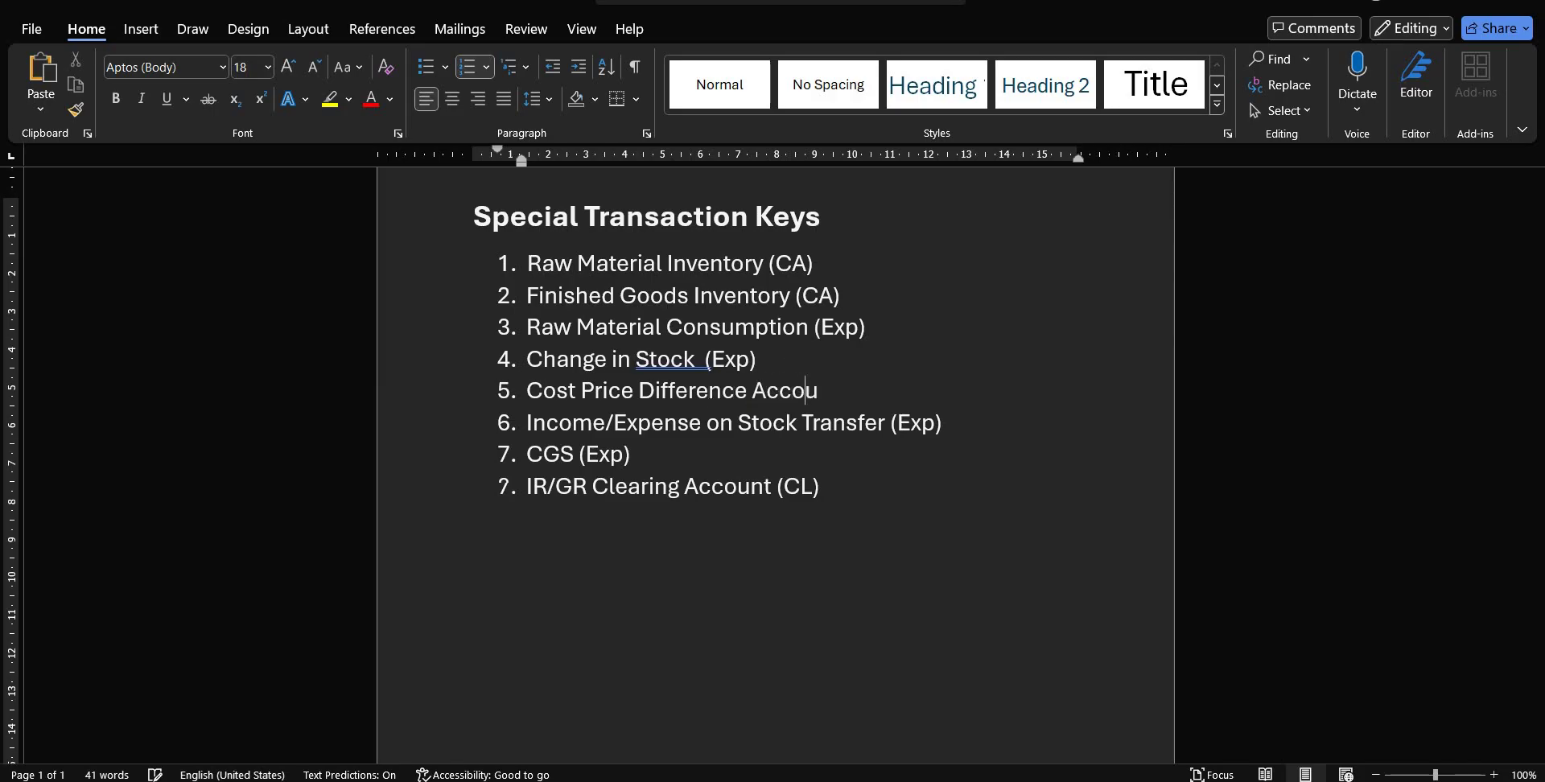
type("nt (Exp)")
Step: Accept the grammar suggestion that removes the extra space before "(Exp)" in the Change in Stock entry
left_click_drag(636, 360, 706, 368)
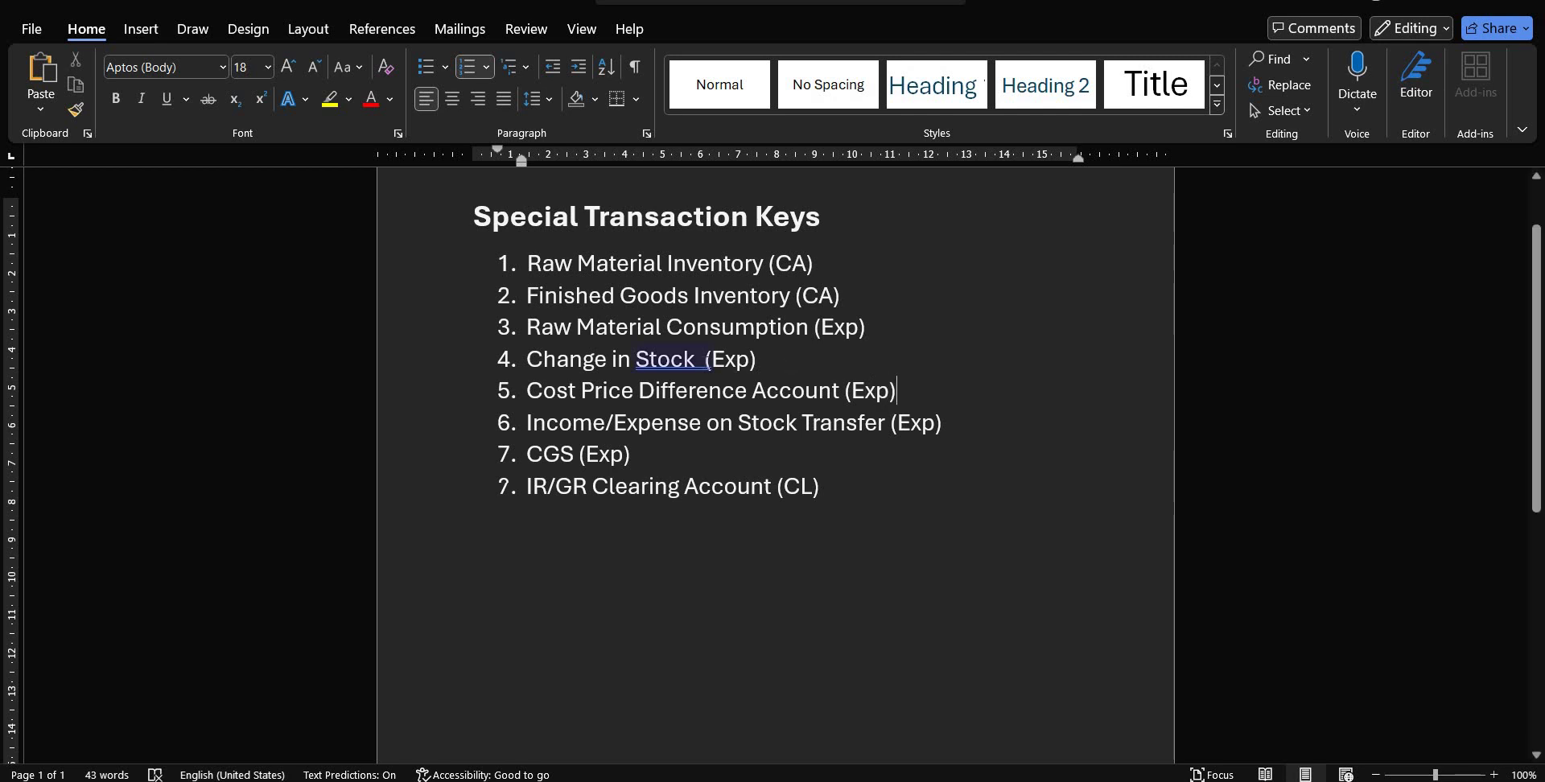
right_click(705, 366)
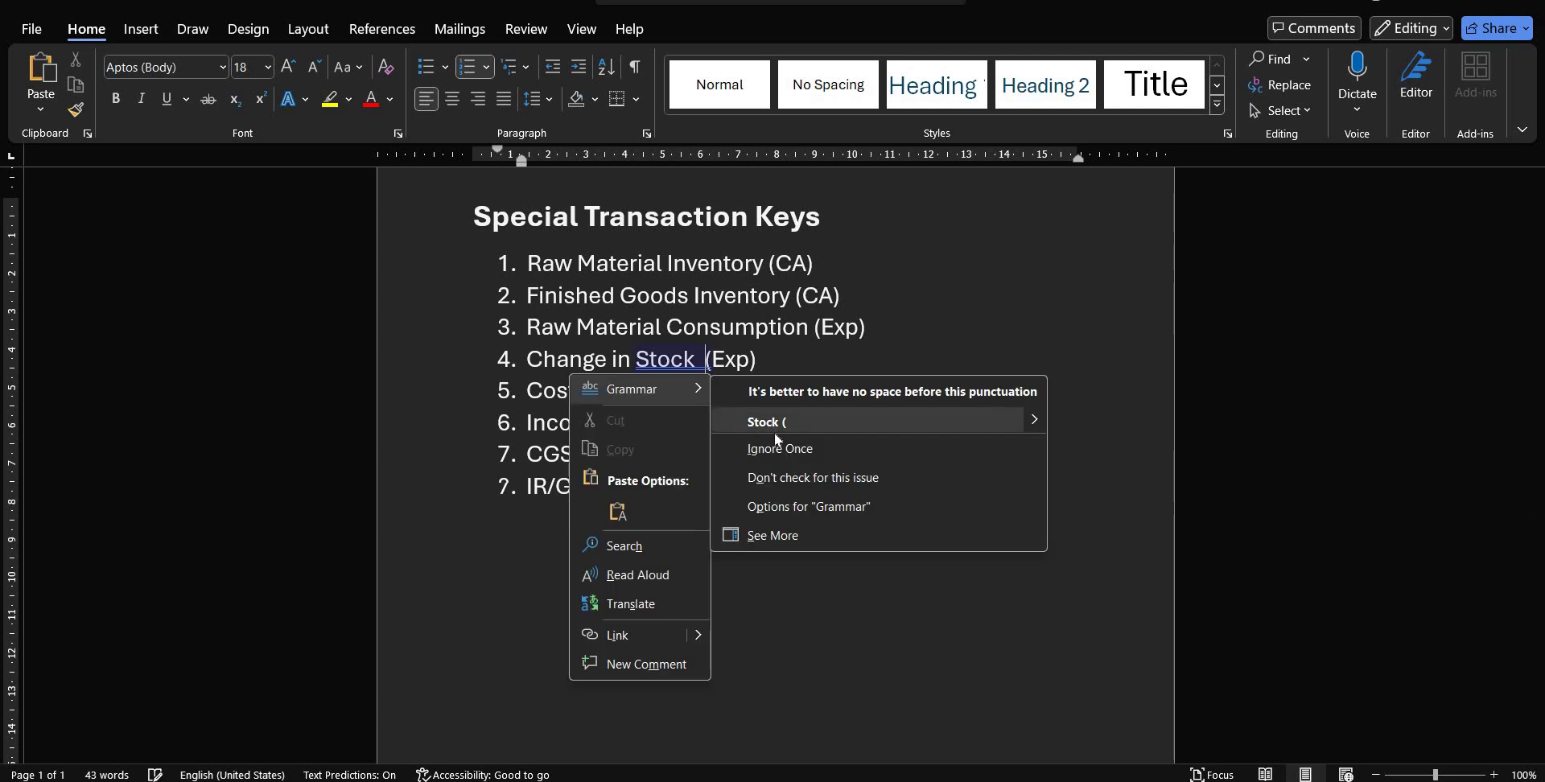
left_click(764, 423)
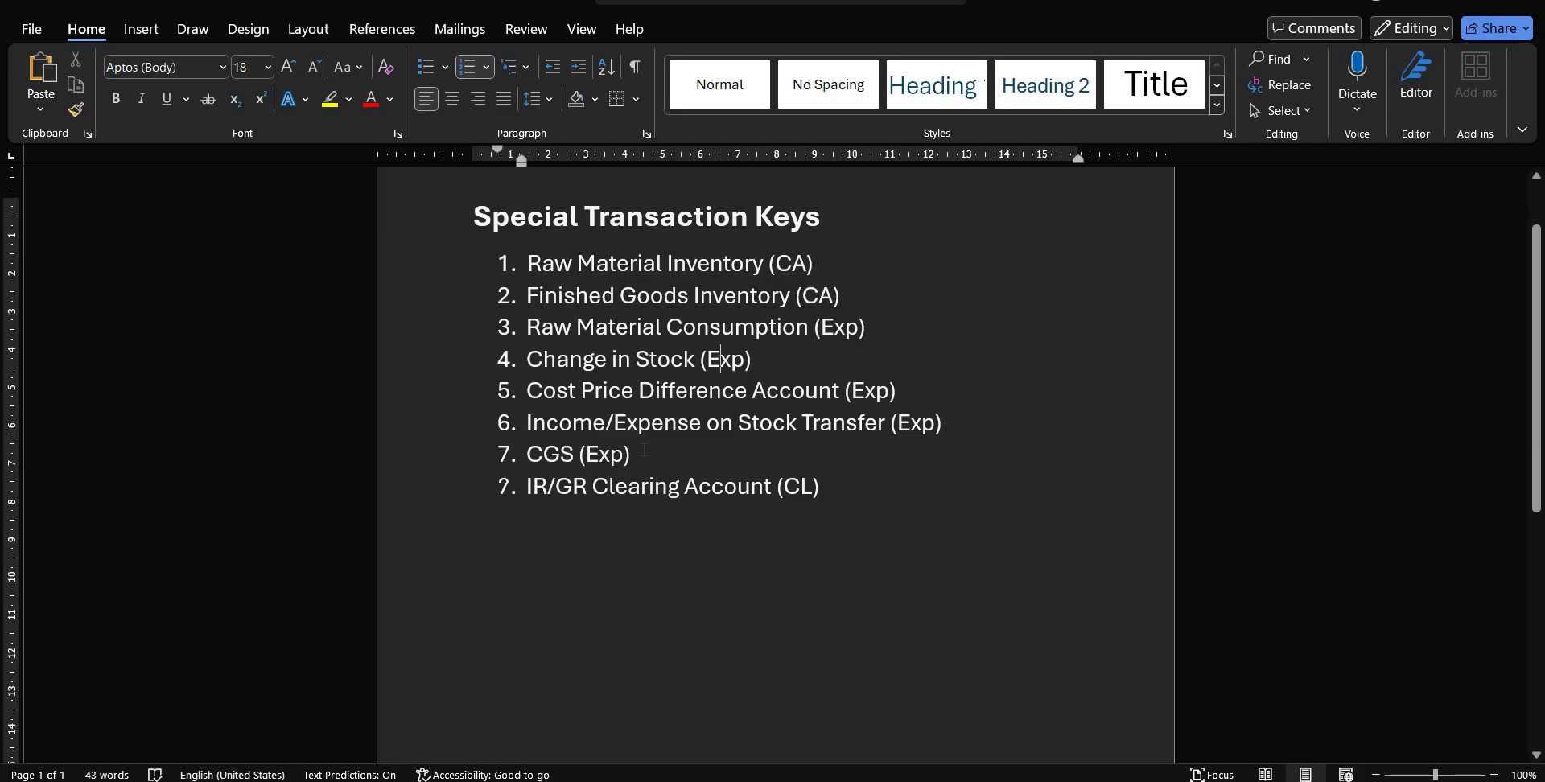
Step: Insert the list entry "IR/GR Clearing A/c (CL)" directly below the CGS (Exp) entry
left_click(644, 450)
key("Return")
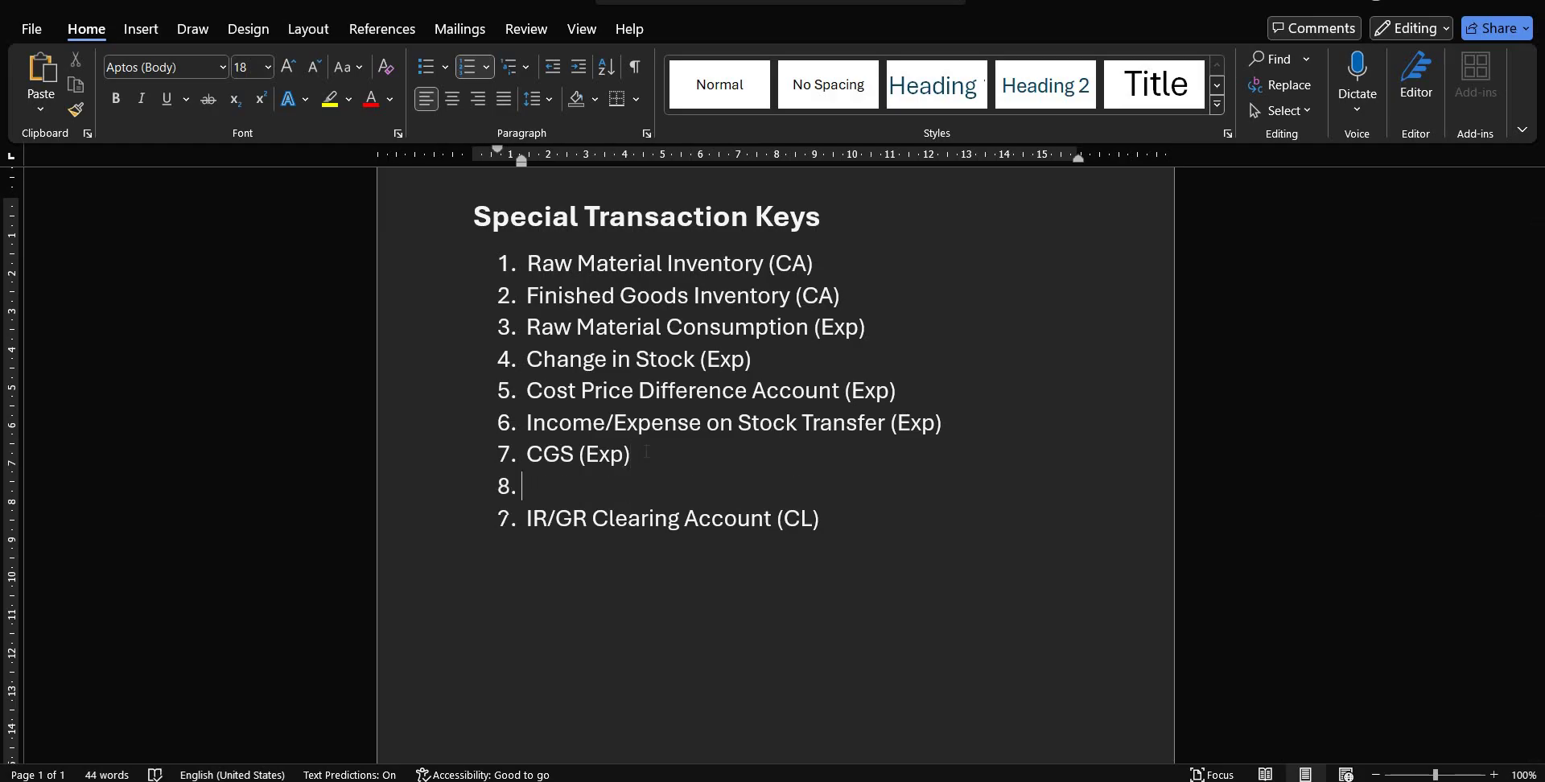
type("IR")
key("Home")
key("Right")
key("Right")
type("/GR Cl")
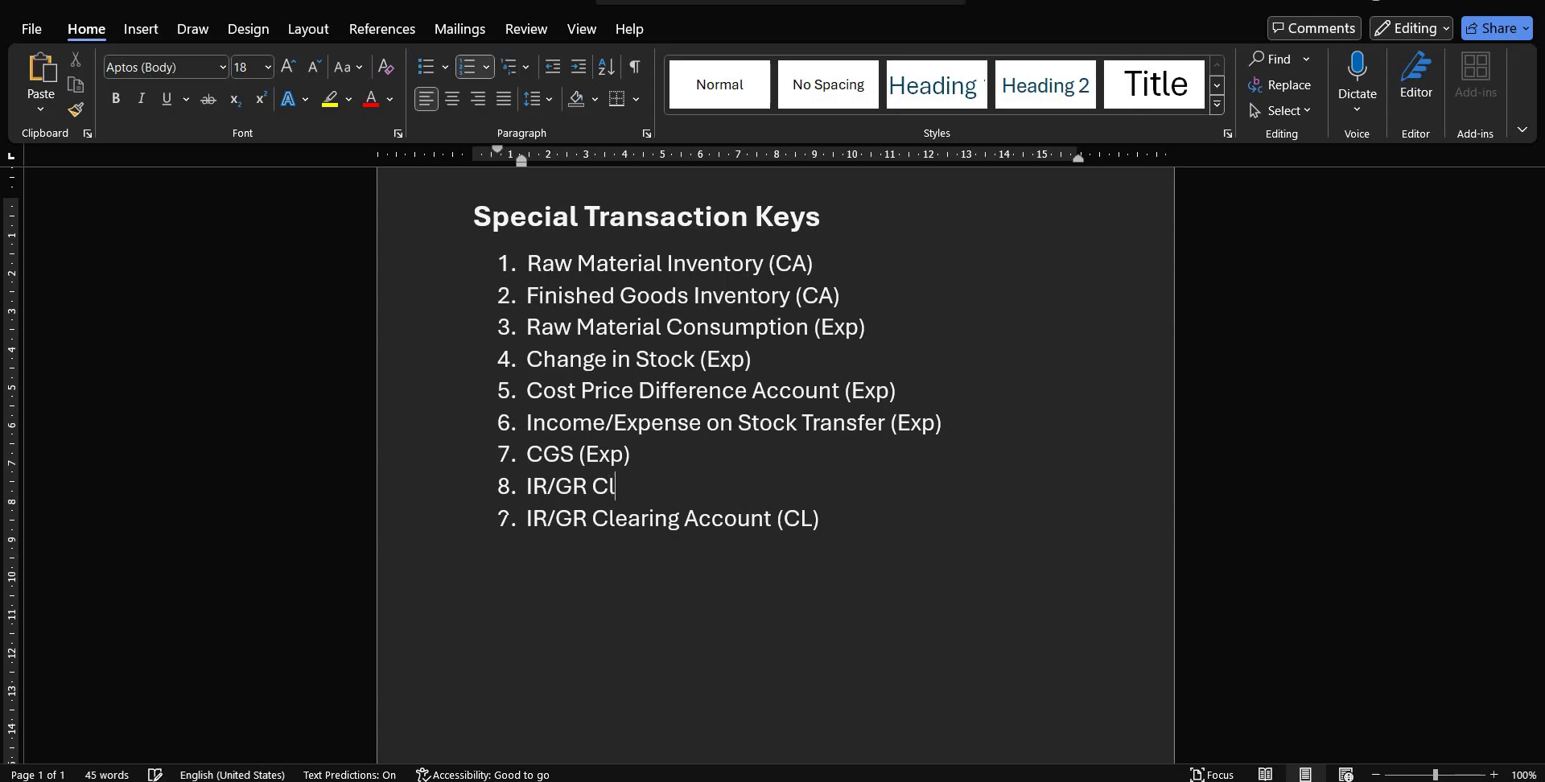
type("earing A/c ")
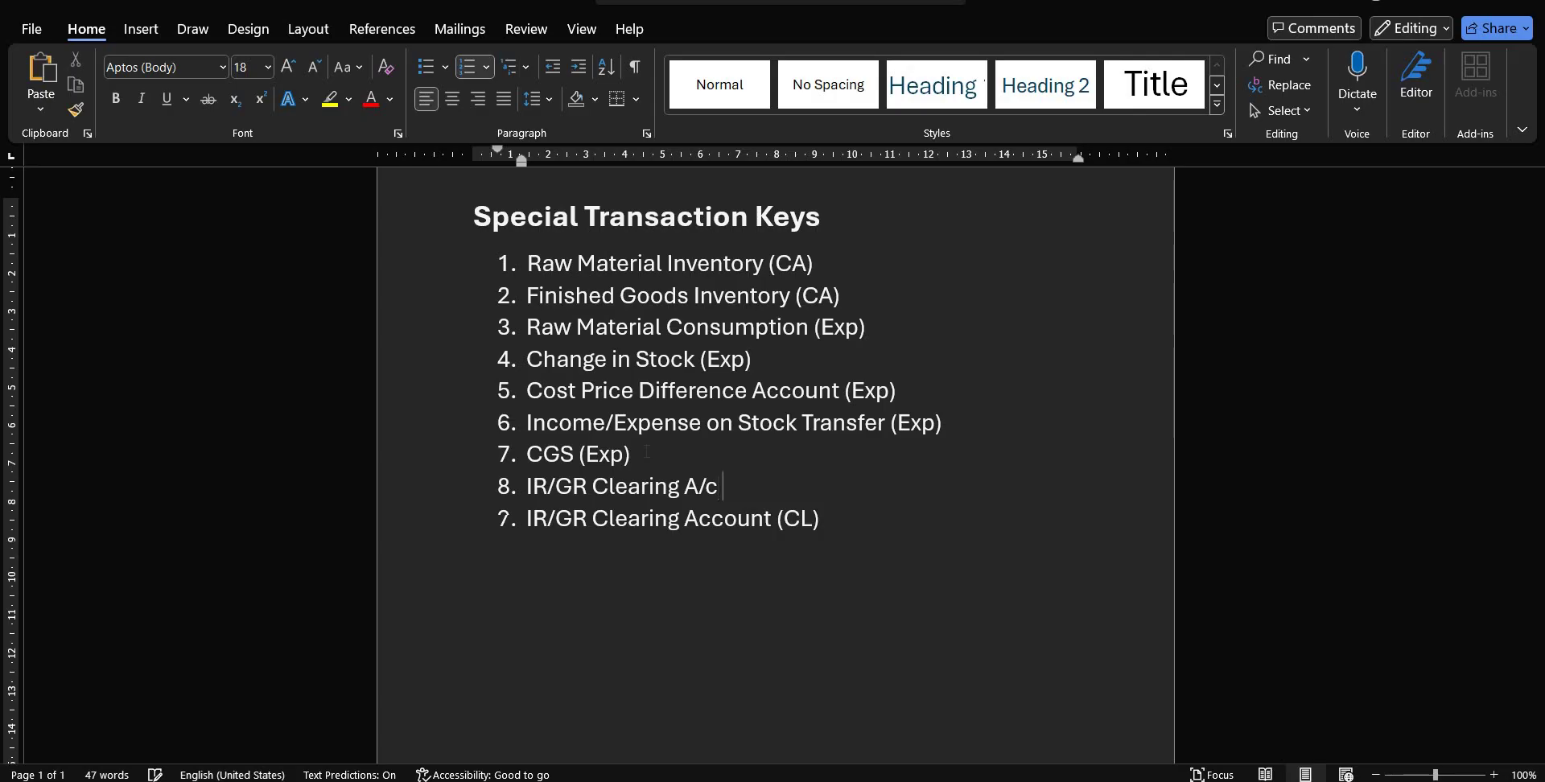
type("(CL)")
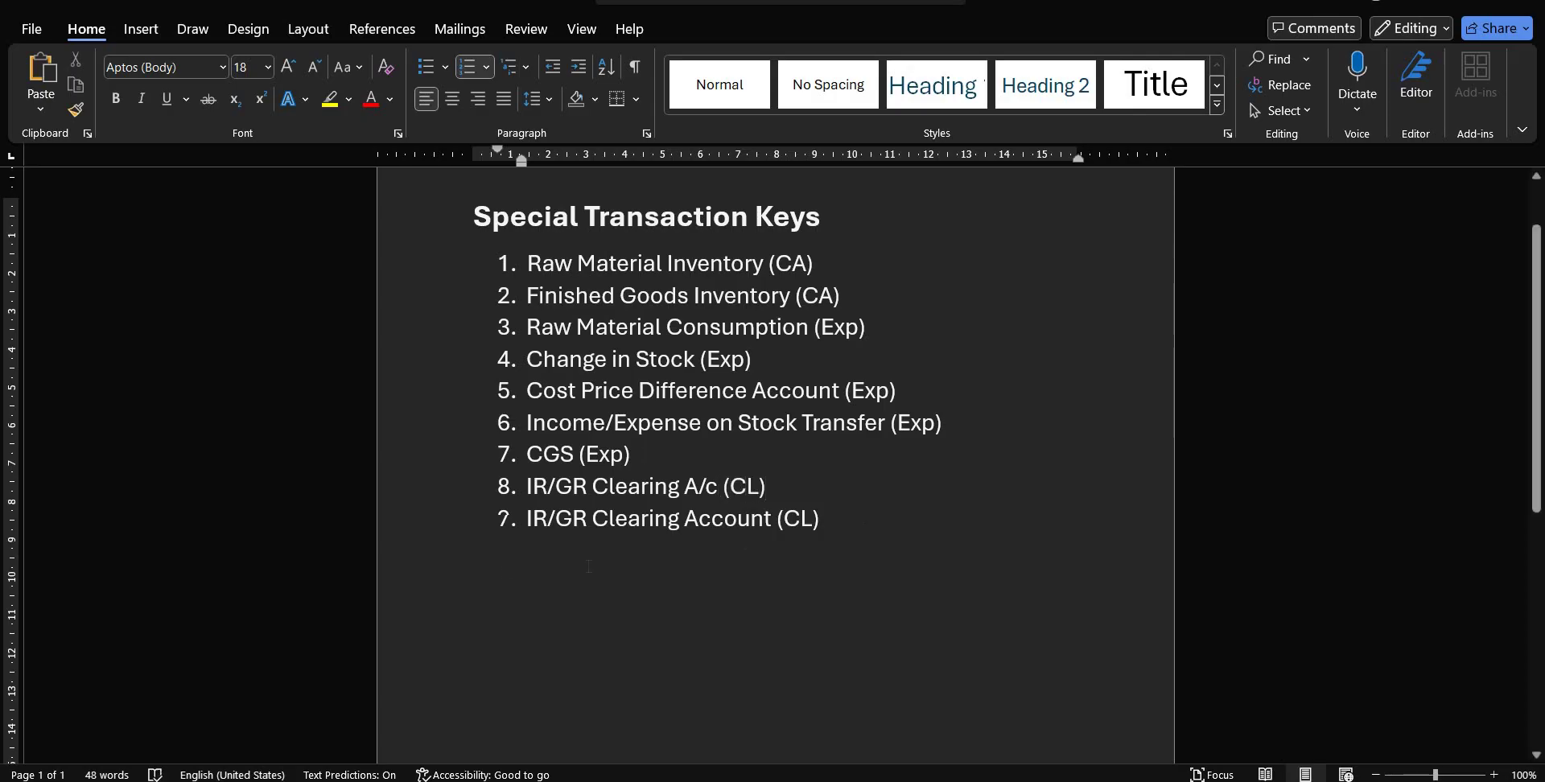
Step: Delete the duplicate entry "IR/GR Clearing Account (CL)" at the end of the list together with its number
left_click_drag(825, 519, 465, 563)
key("BackSpace")
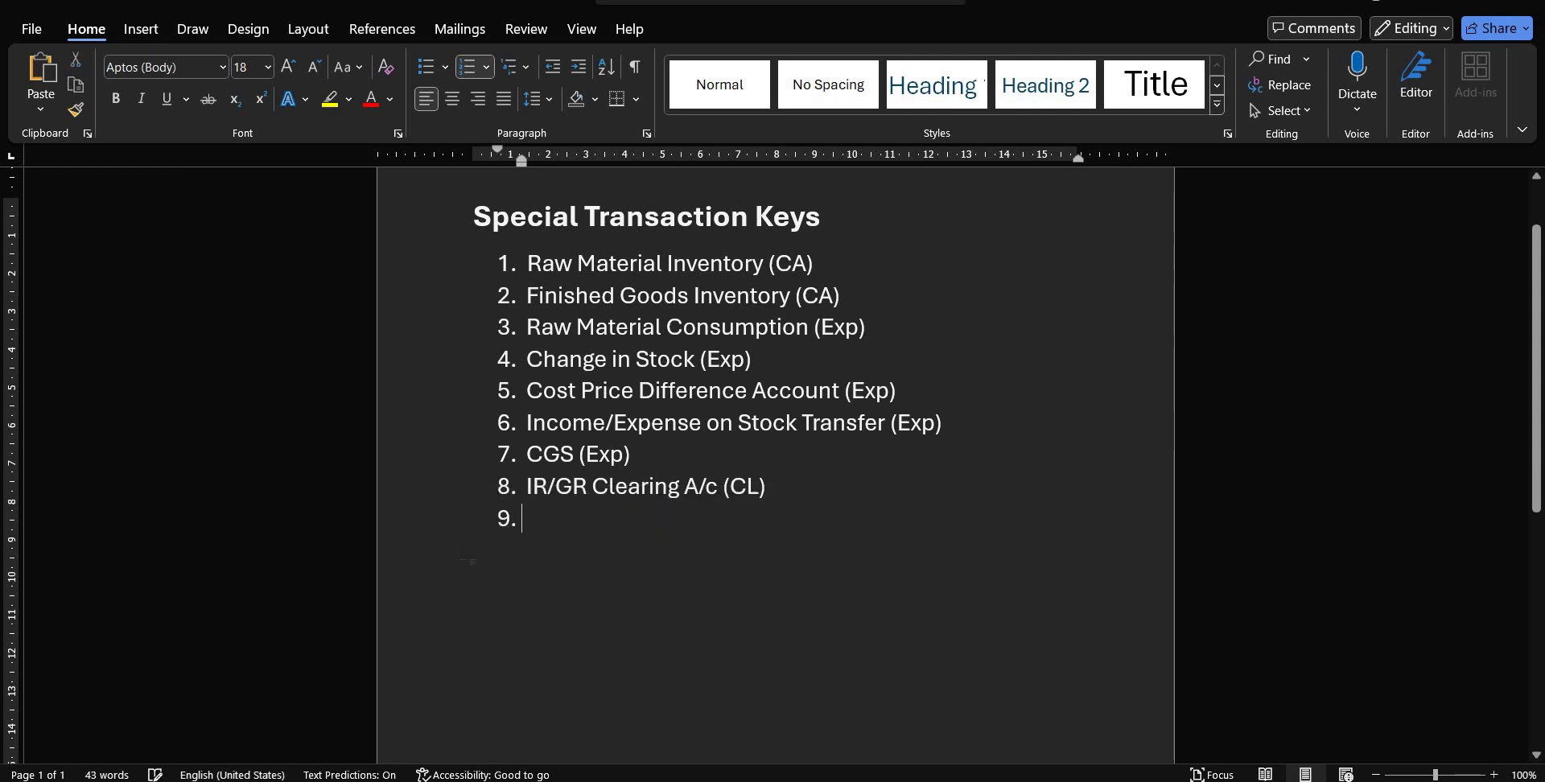
key("BackSpace")
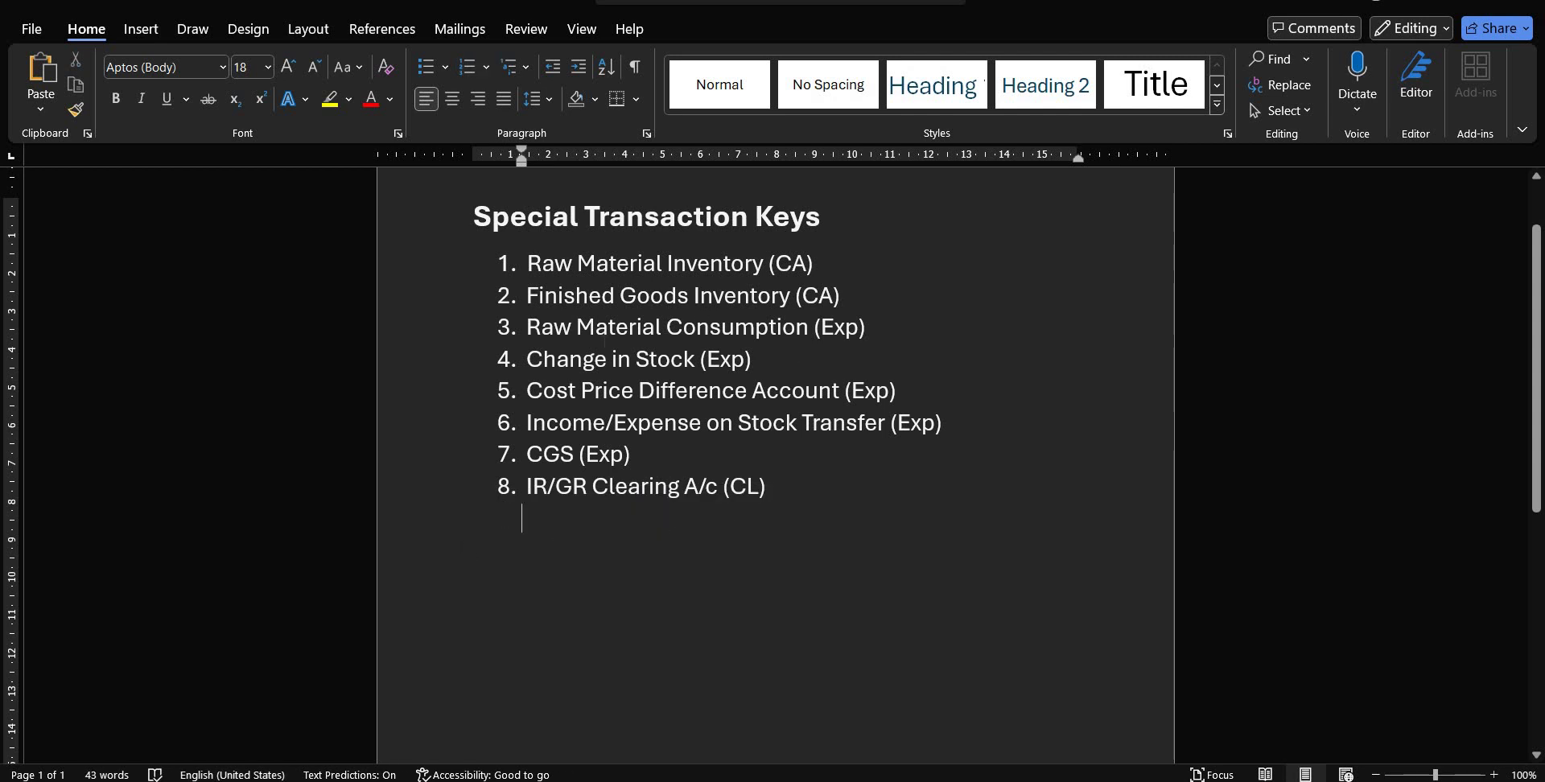
left_click(733, 328)
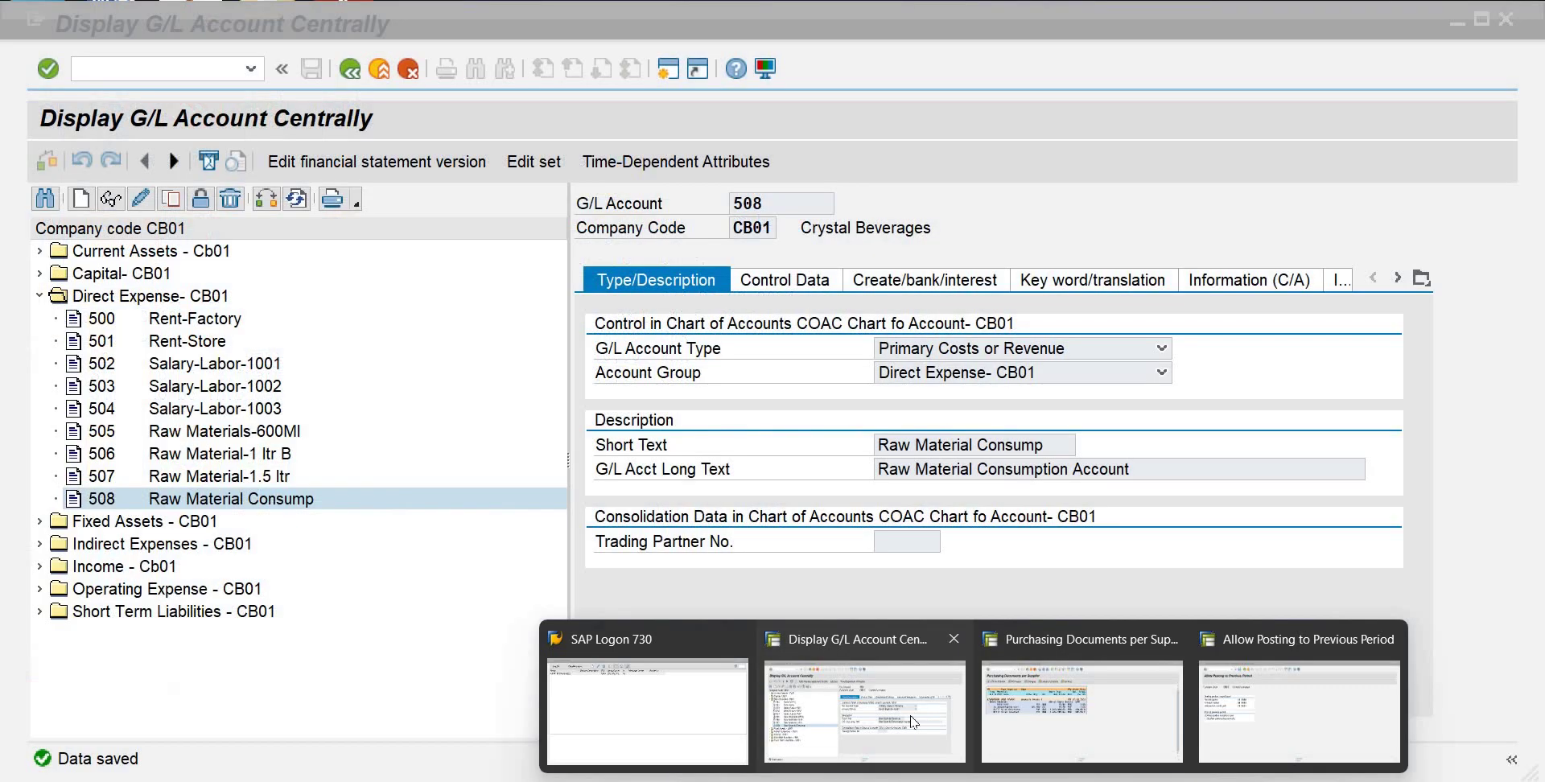
Step: Switch back to the SAP G/L account window and copy account 508 to a new G/L account 509 in company code CB01
left_click(913, 721)
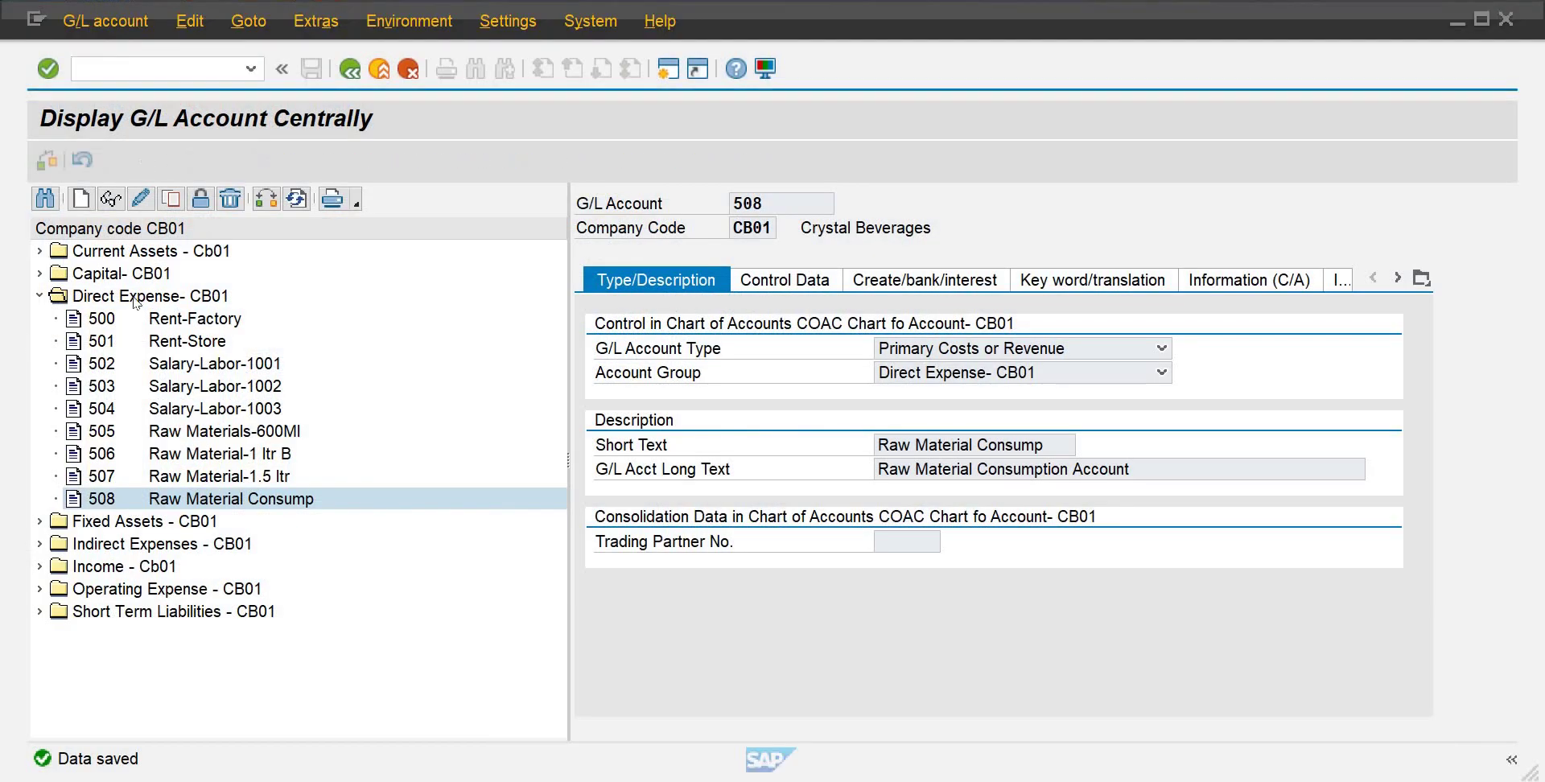
left_click(171, 198)
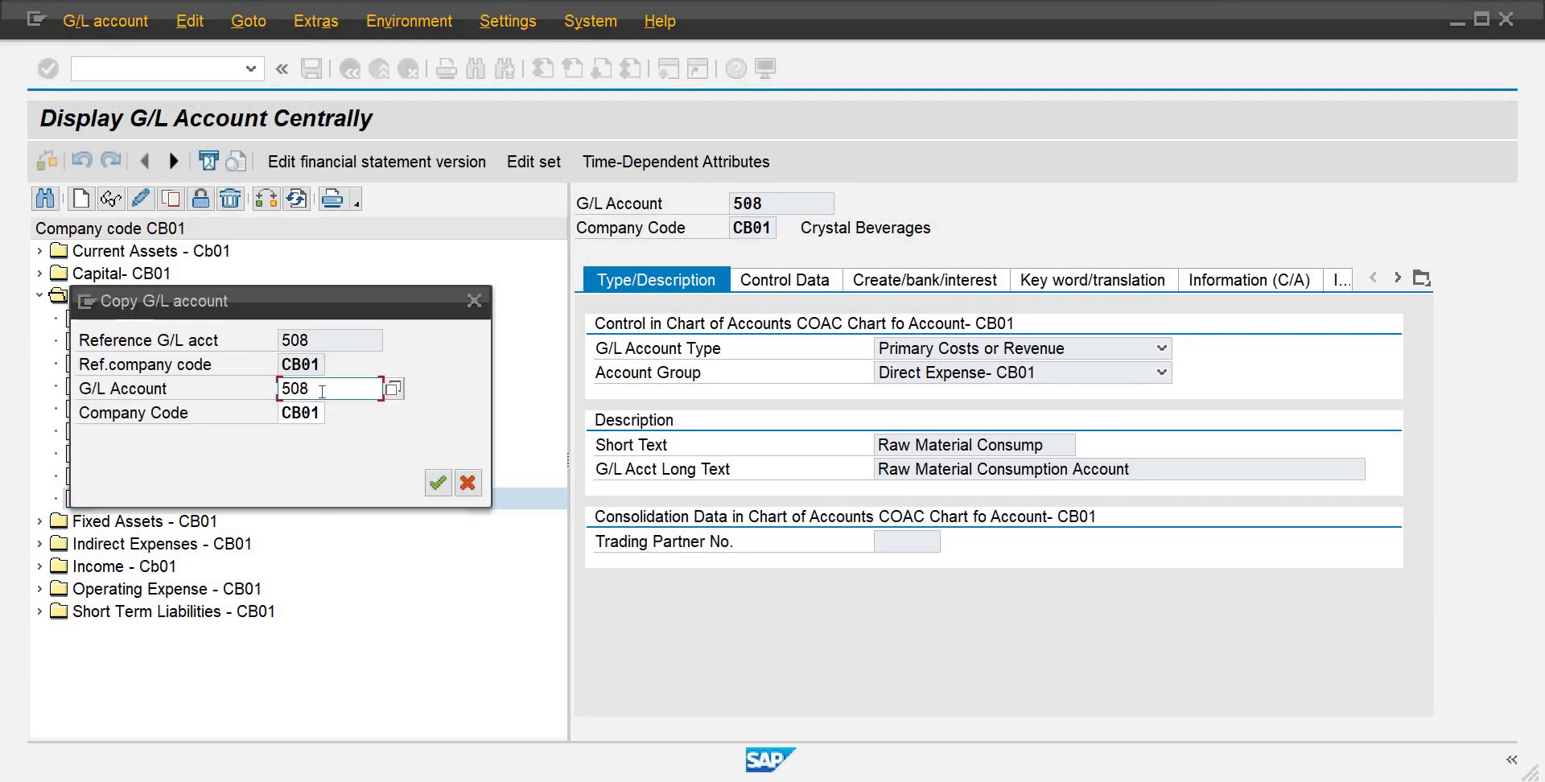
left_click(321, 391)
key("BackSpace")
type("9")
key("Return")
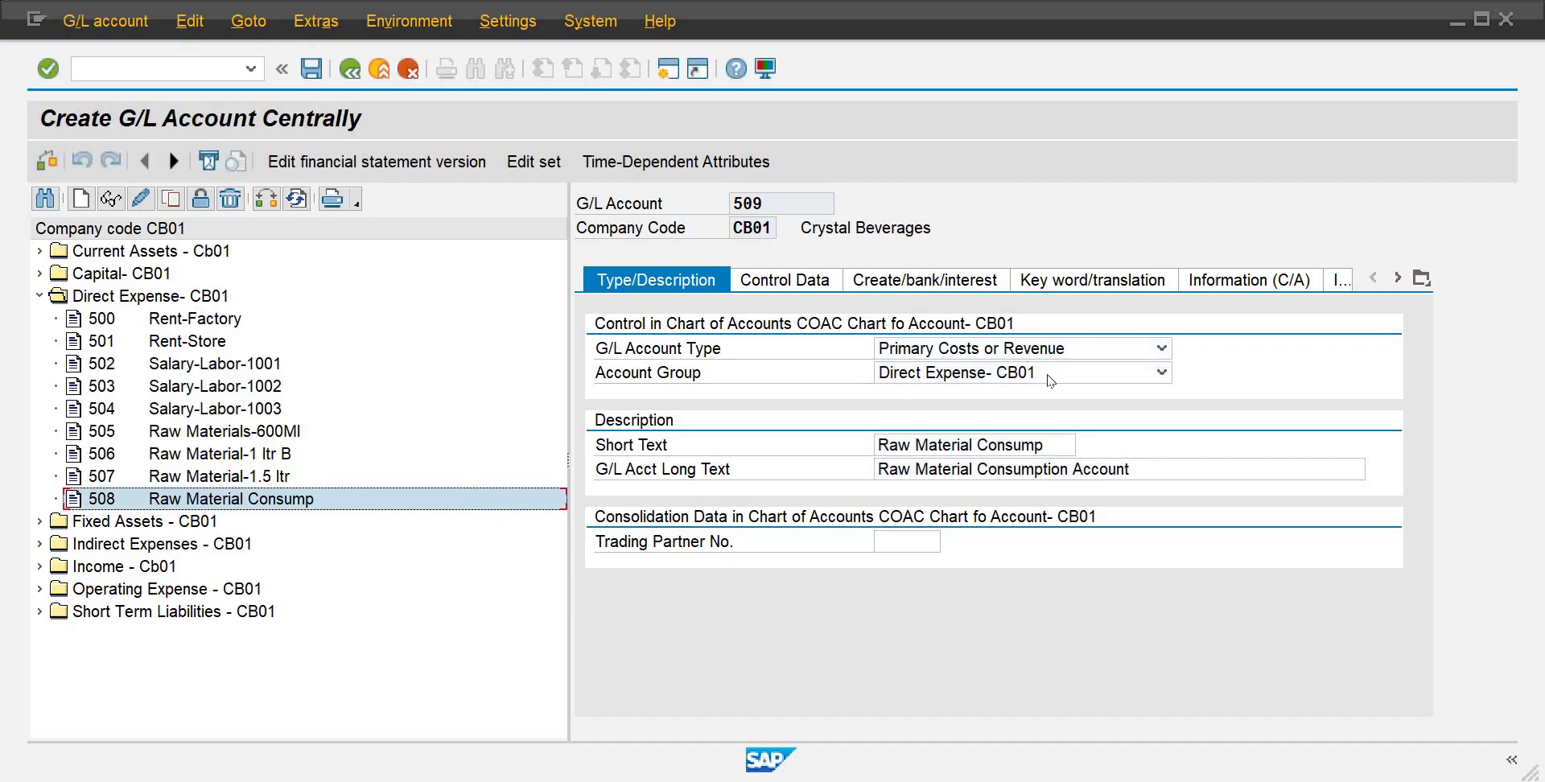
Step: Set both the short text and the long text of account 509 to "Change in Stock" and save the account
left_click_drag(1051, 440, 750, 440)
type("Chn")
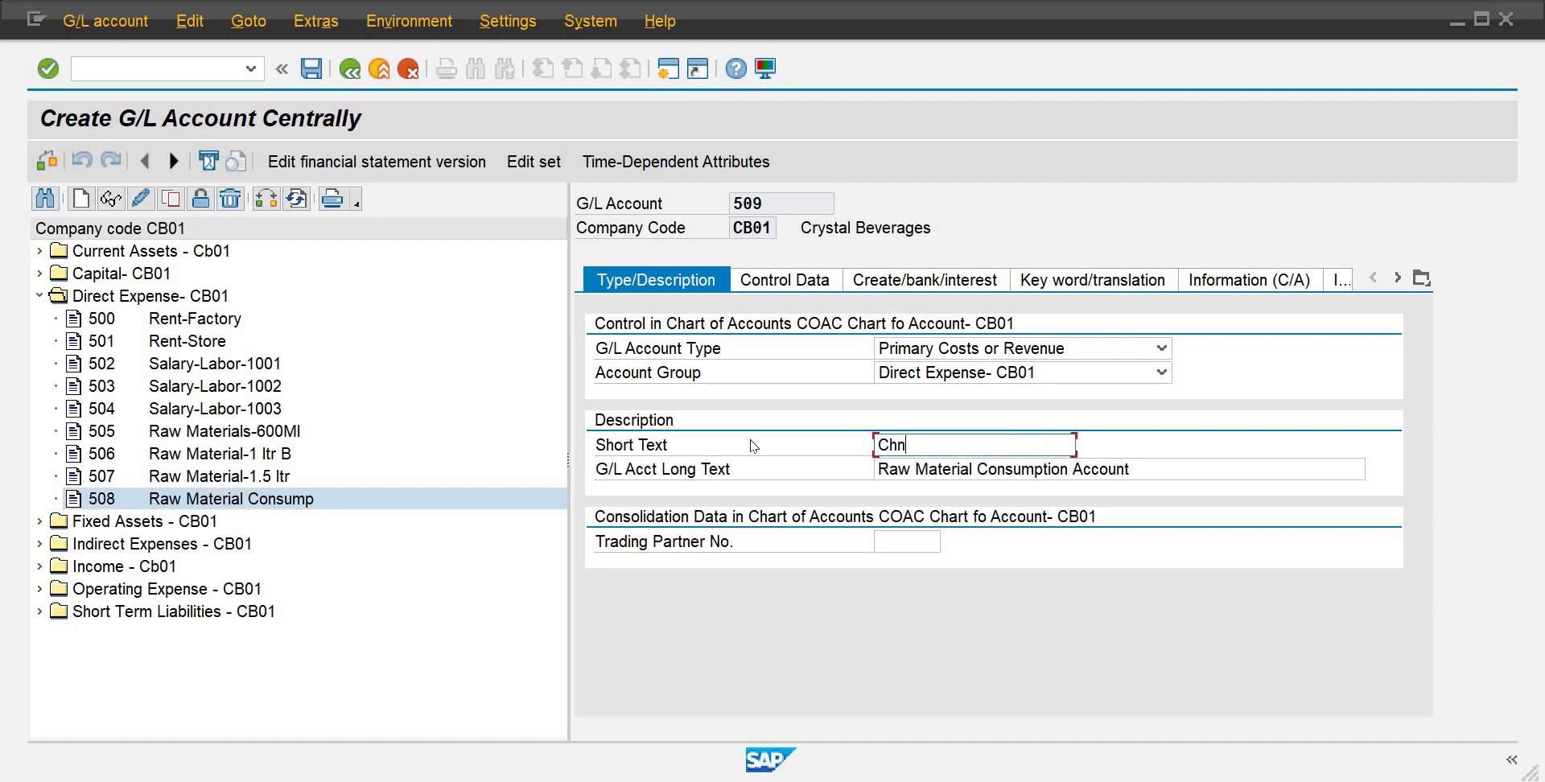
key("BackSpace")
type("ange in Stock")
key("BackSpace")
type("ck")
key("shift+Home")
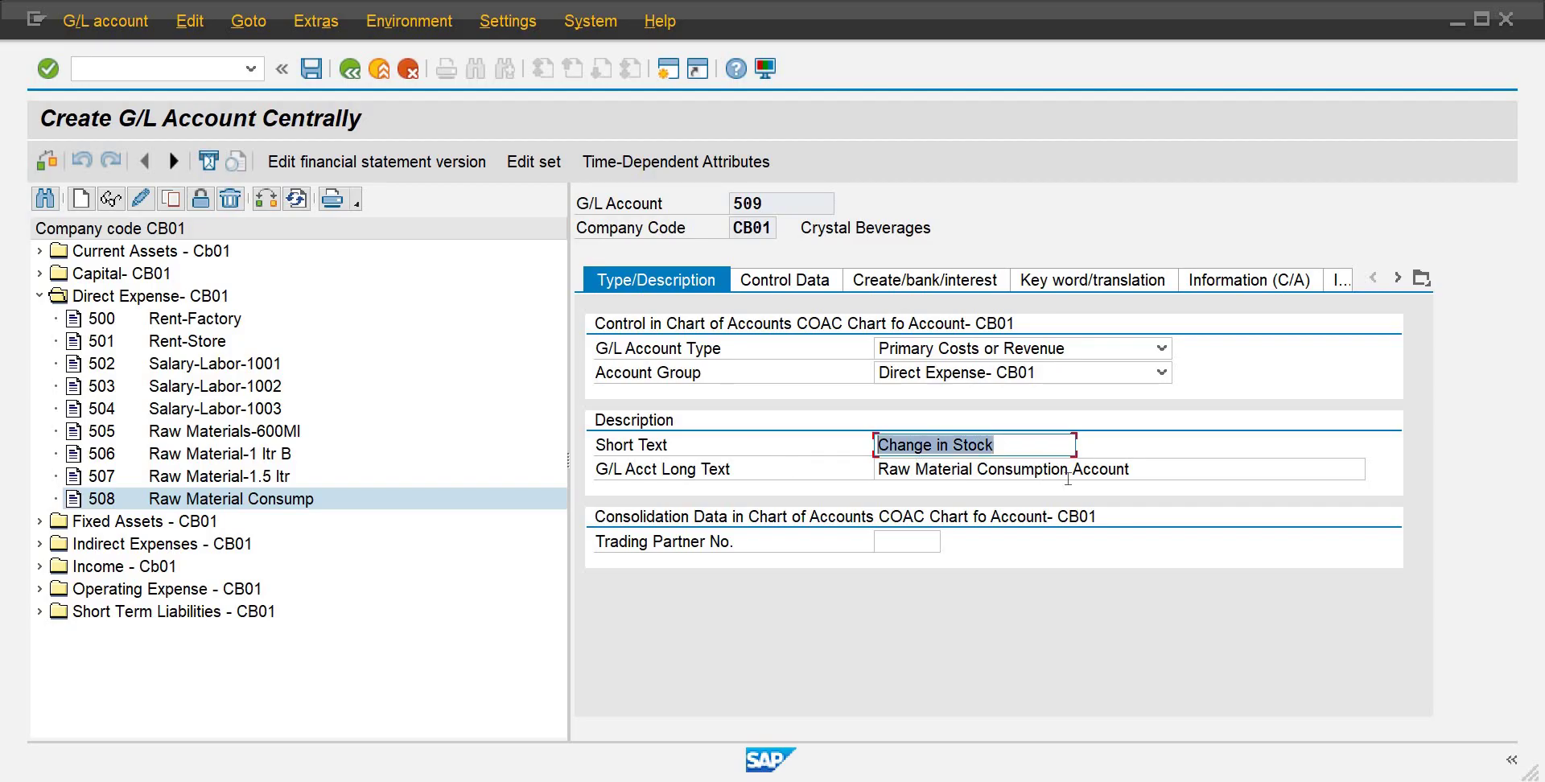
key("Tab")
key("shift+Home")
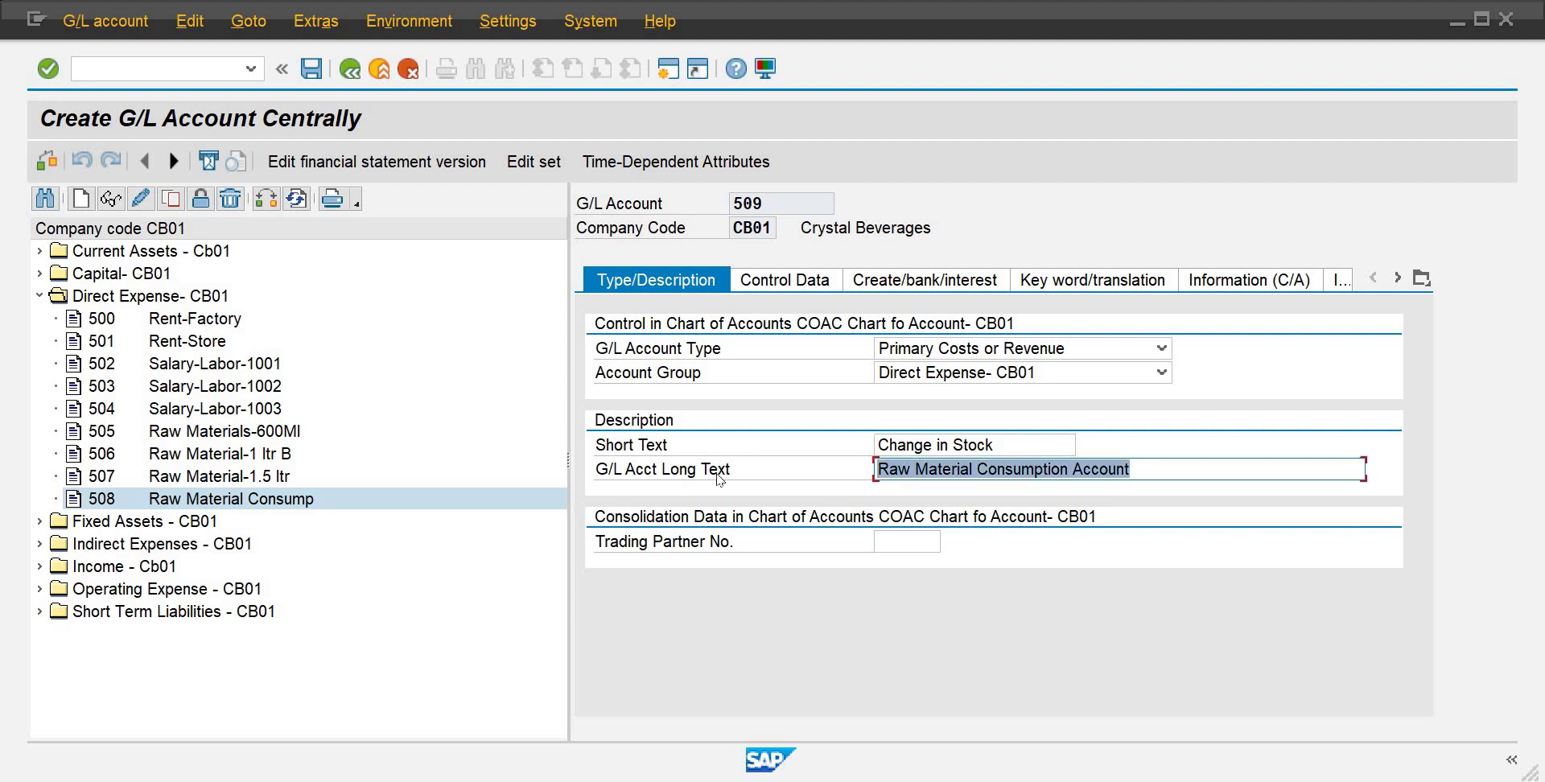
key("ctrl+v")
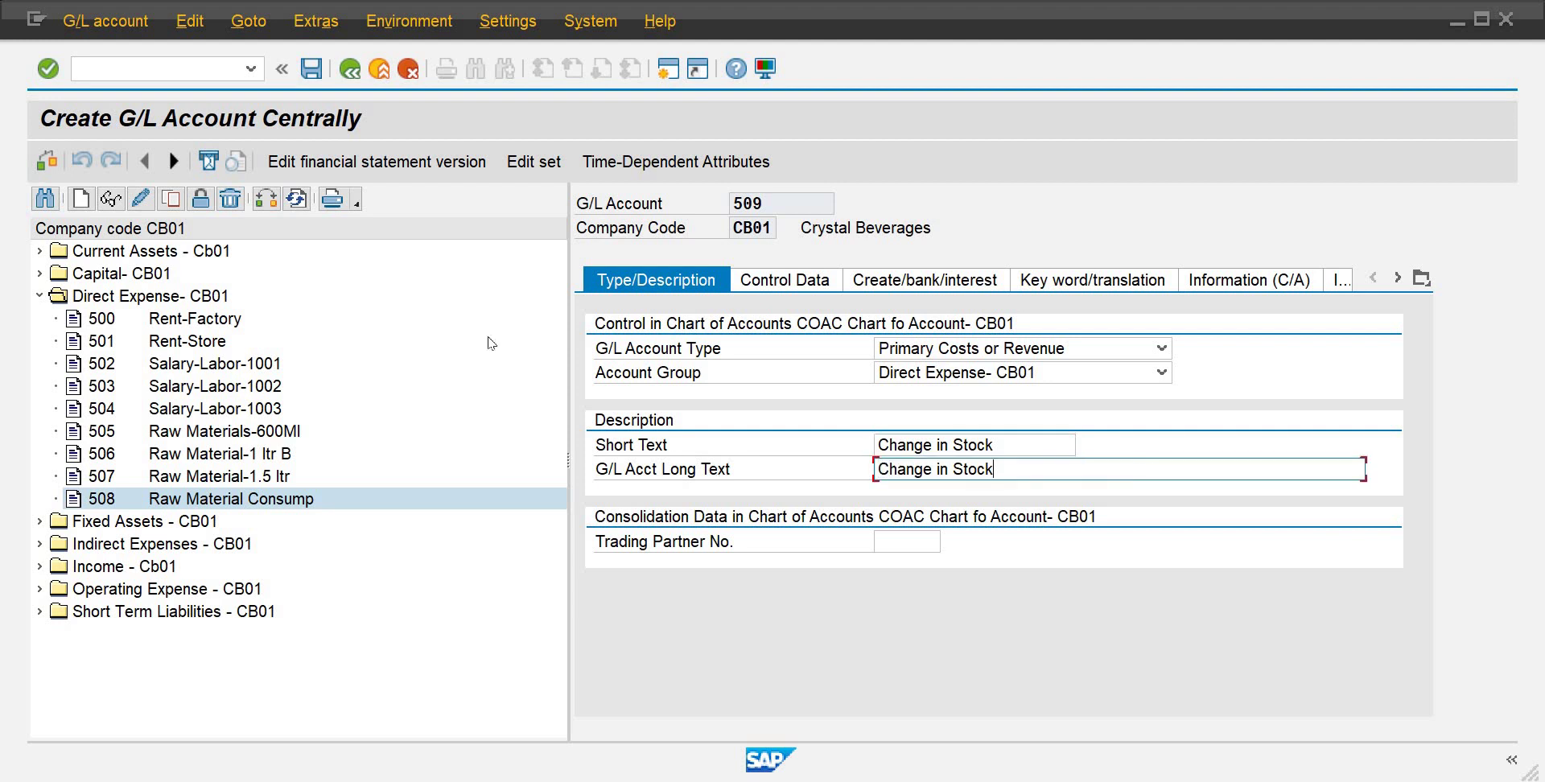
left_click(310, 70)
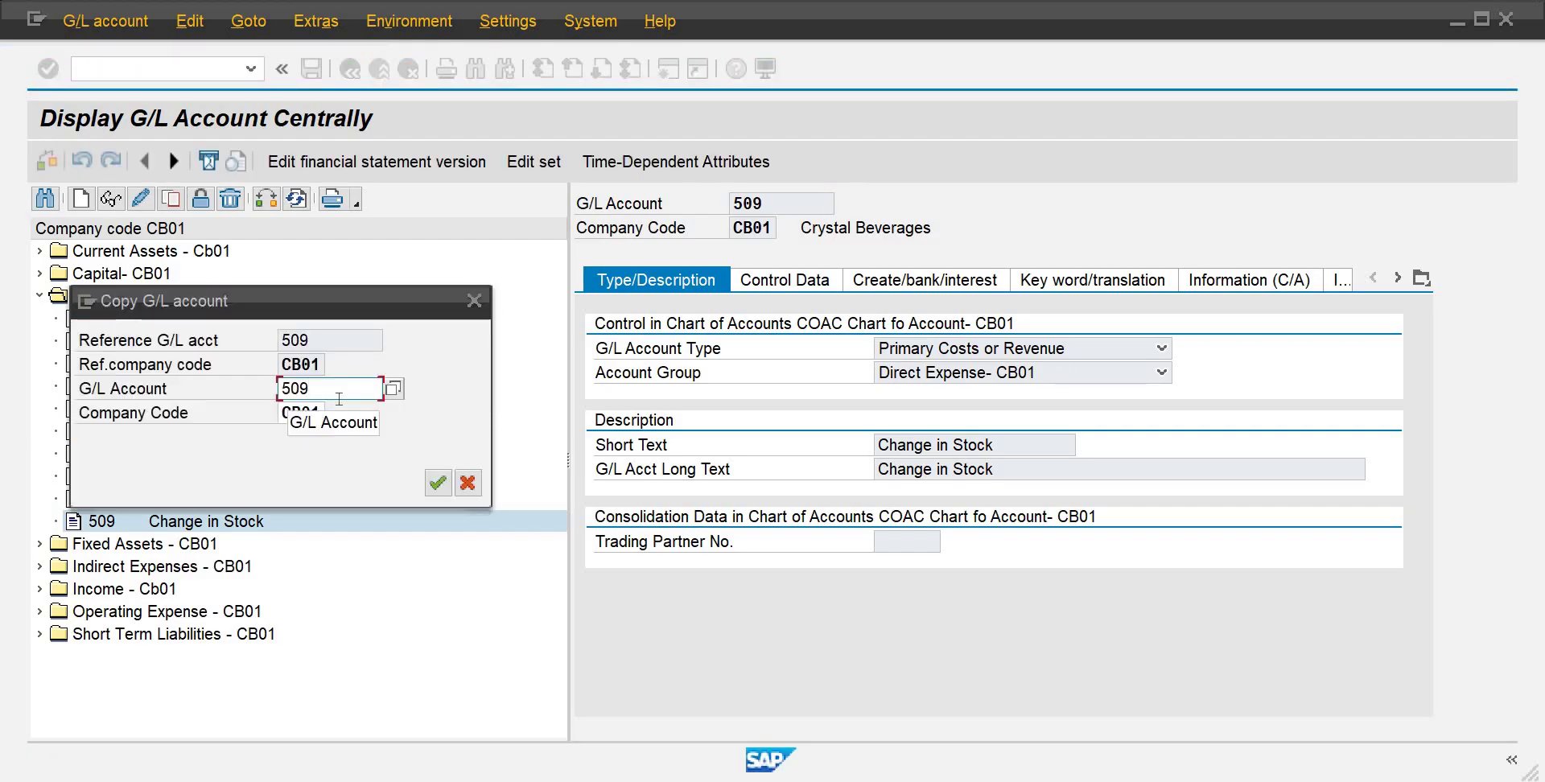
Step: Copy account 509 to a new G/L account 510 in company code CB01
type("510")
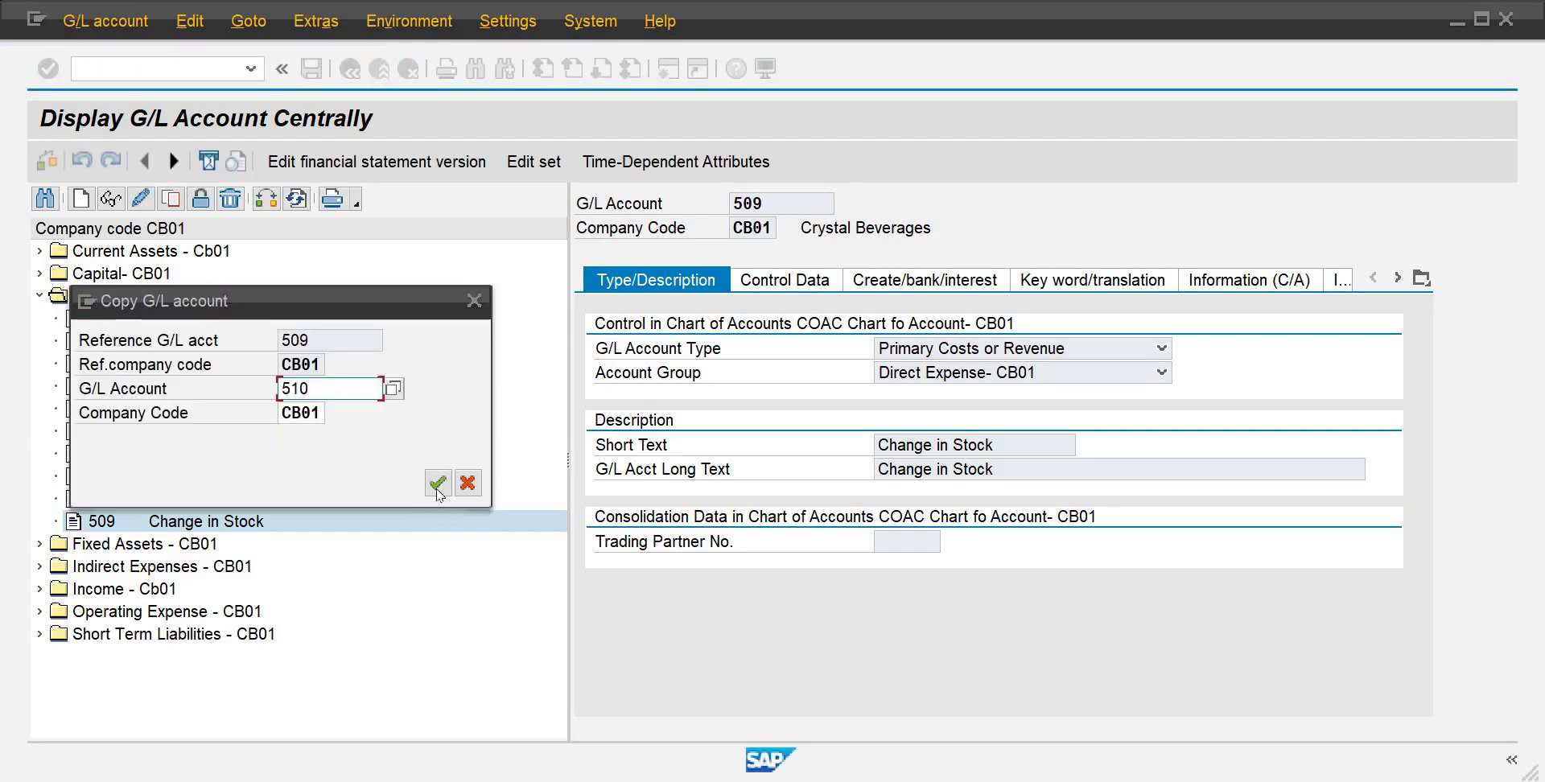
left_click(437, 484)
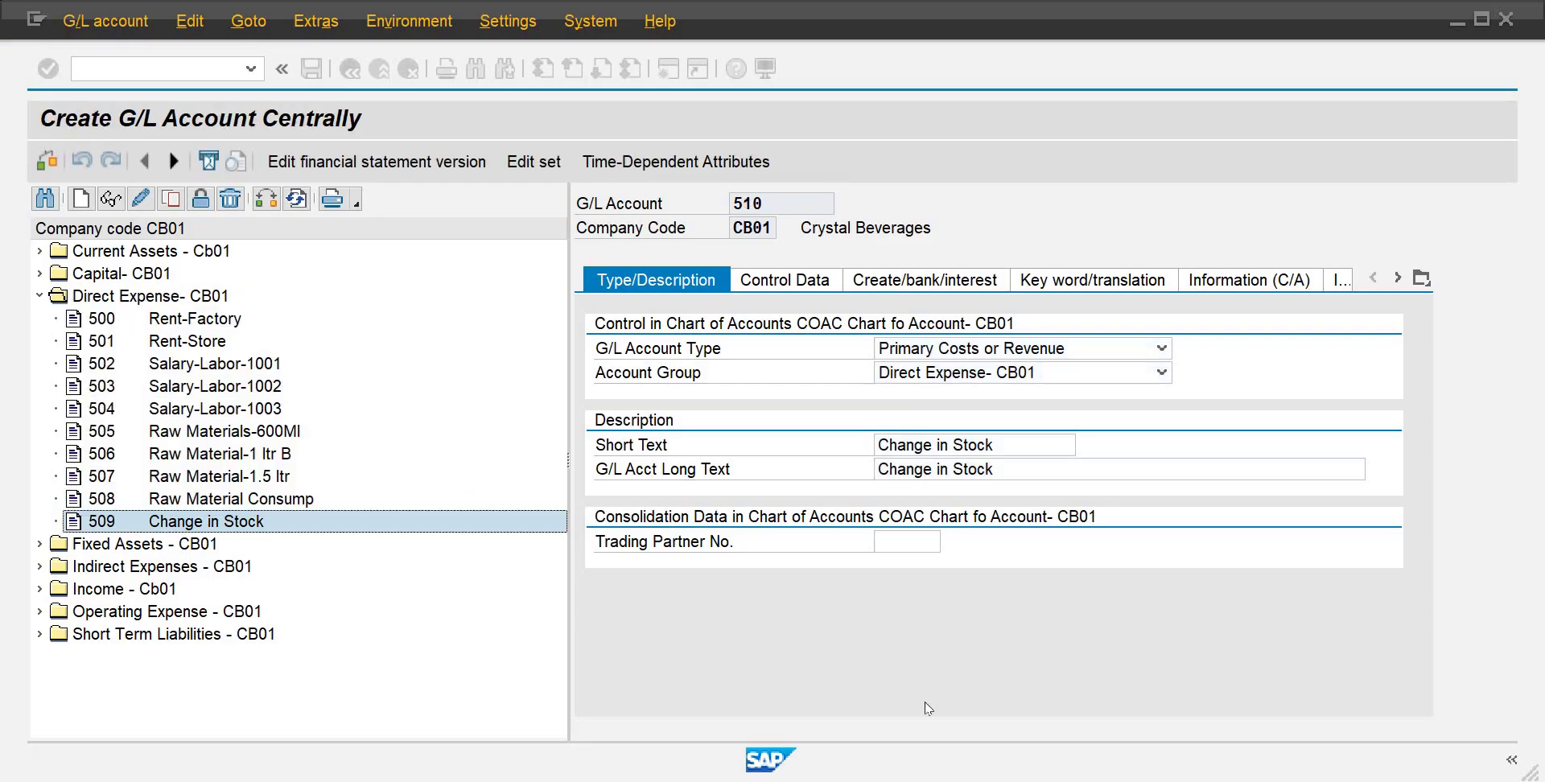
mouse_move(1037, 736)
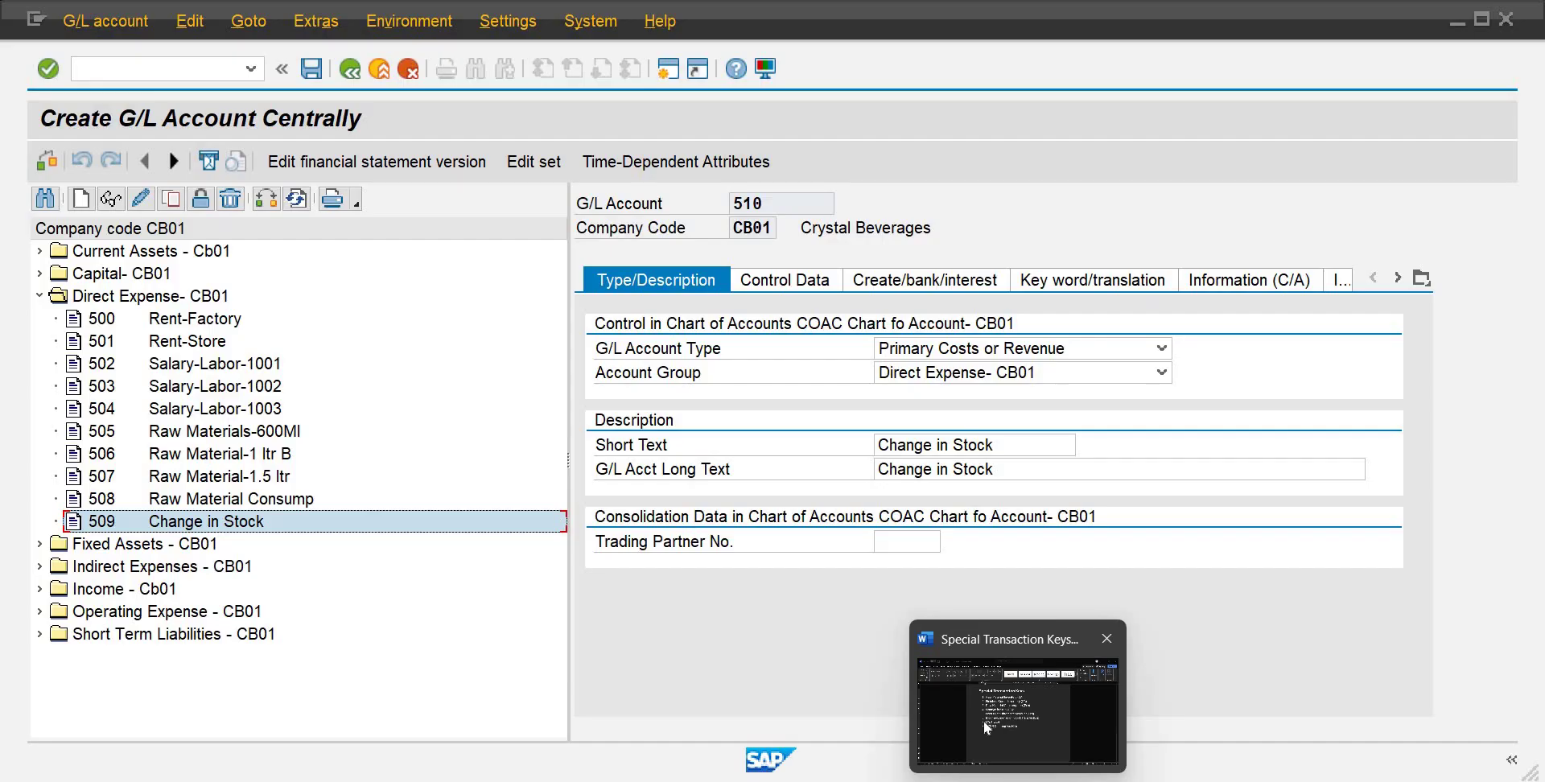
mouse_move(924, 744)
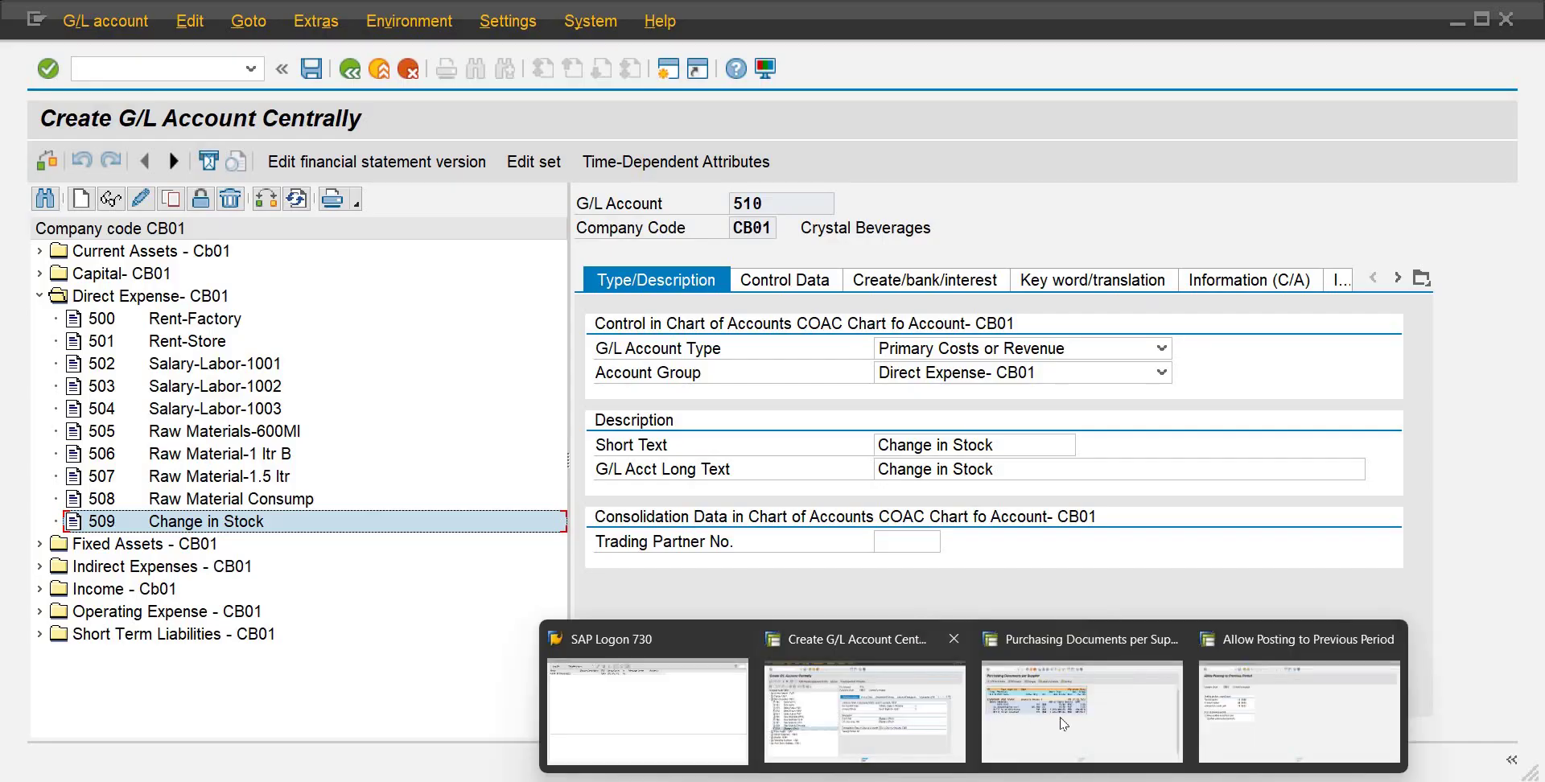
left_click(923, 744)
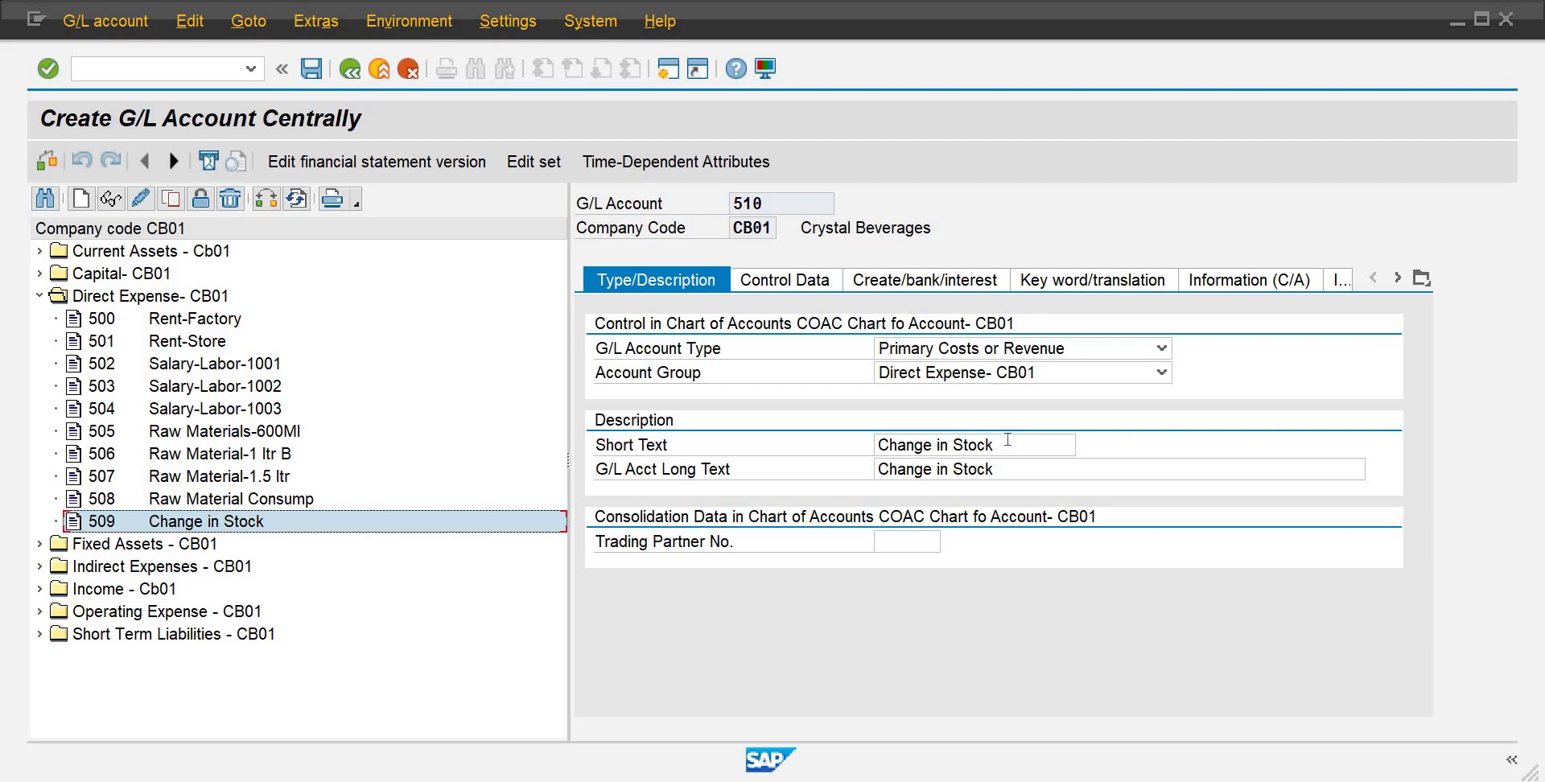
key("Return")
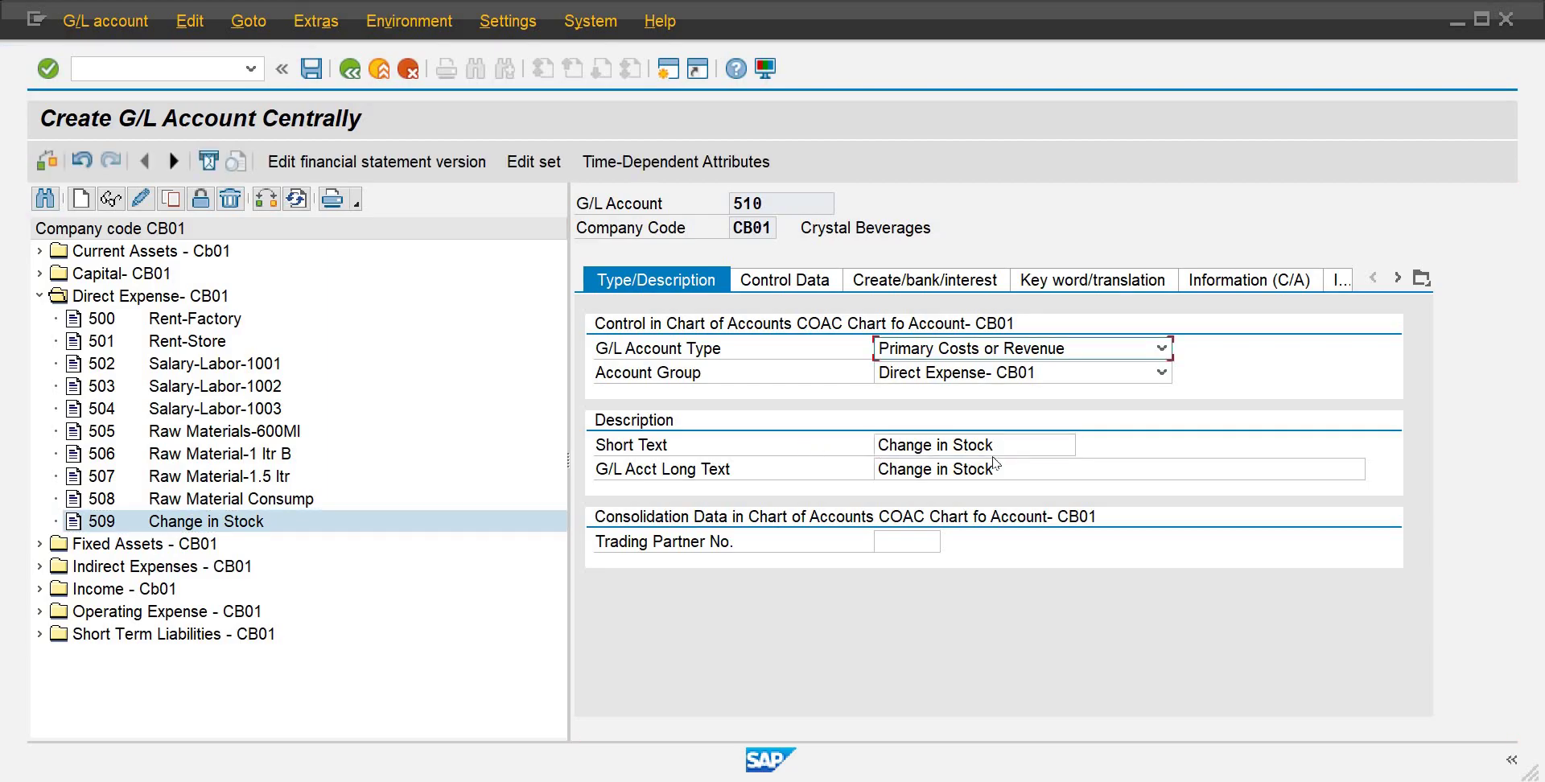
Step: Set the short and long texts of account 510 to "Cost price Diff. A/c" and save the account
key("Tab")
key("Tab")
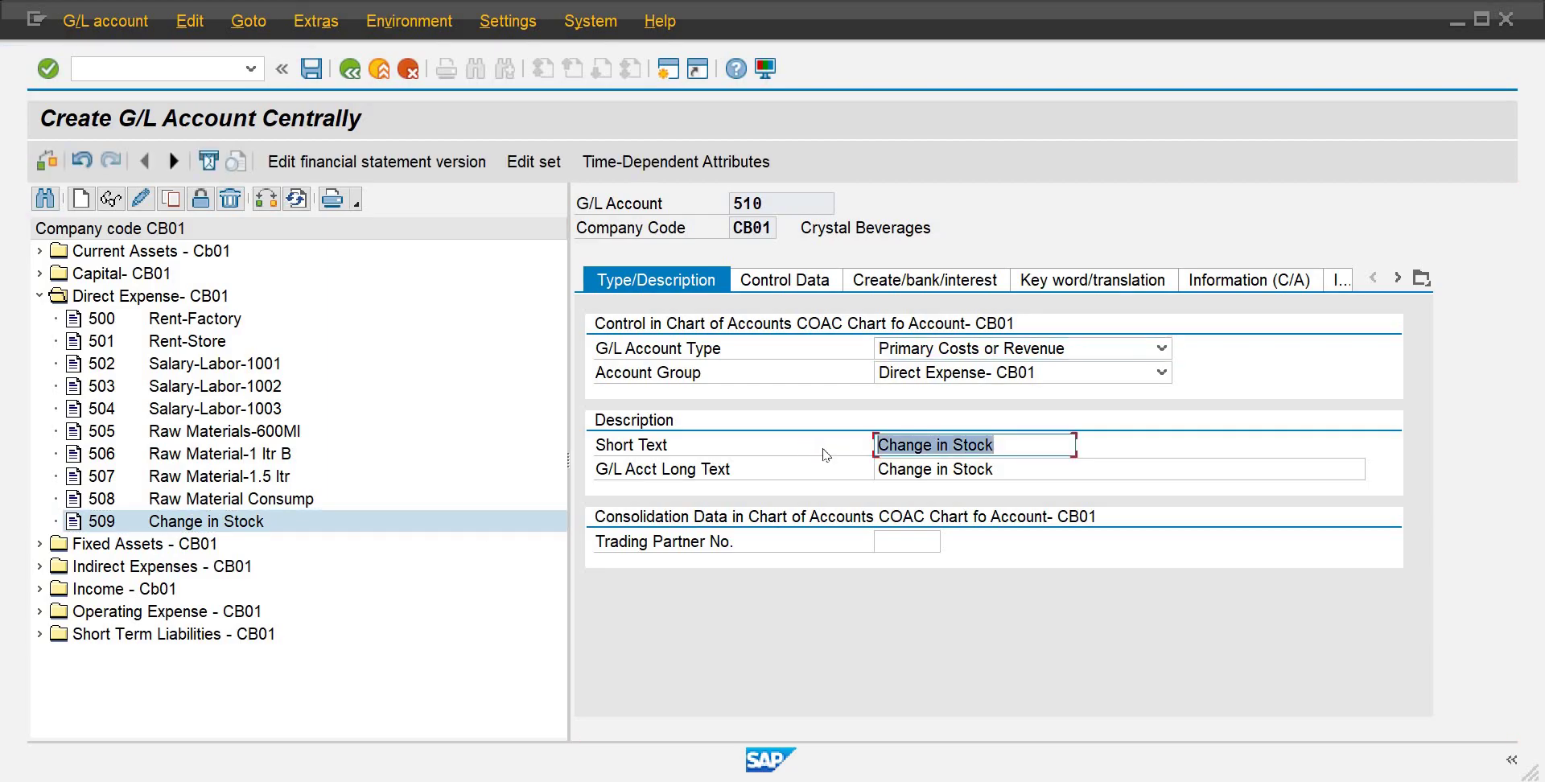
type("Cost p")
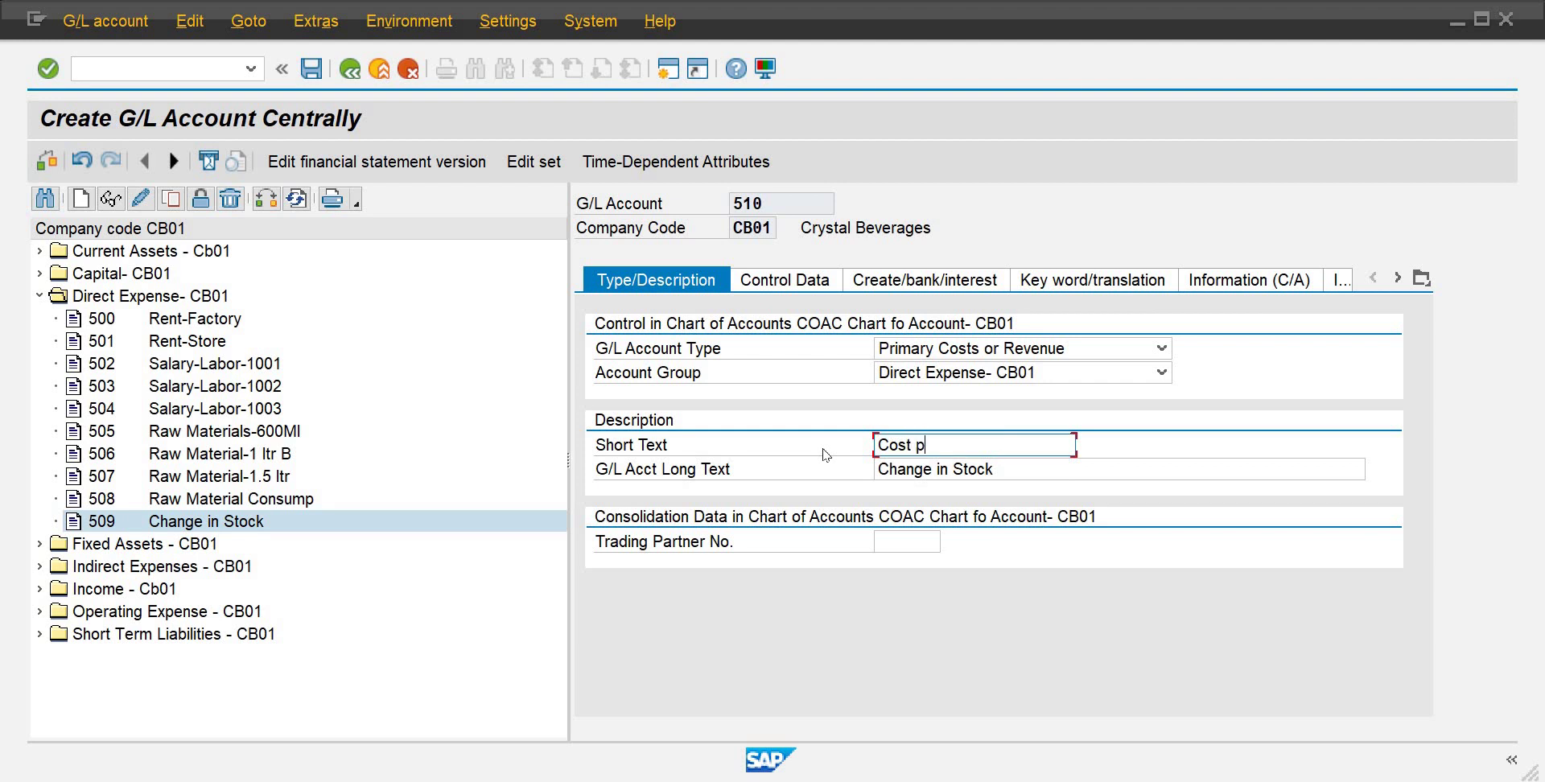
type("rice Diff. A/c")
key("shift+Home")
key("ctrl+c")
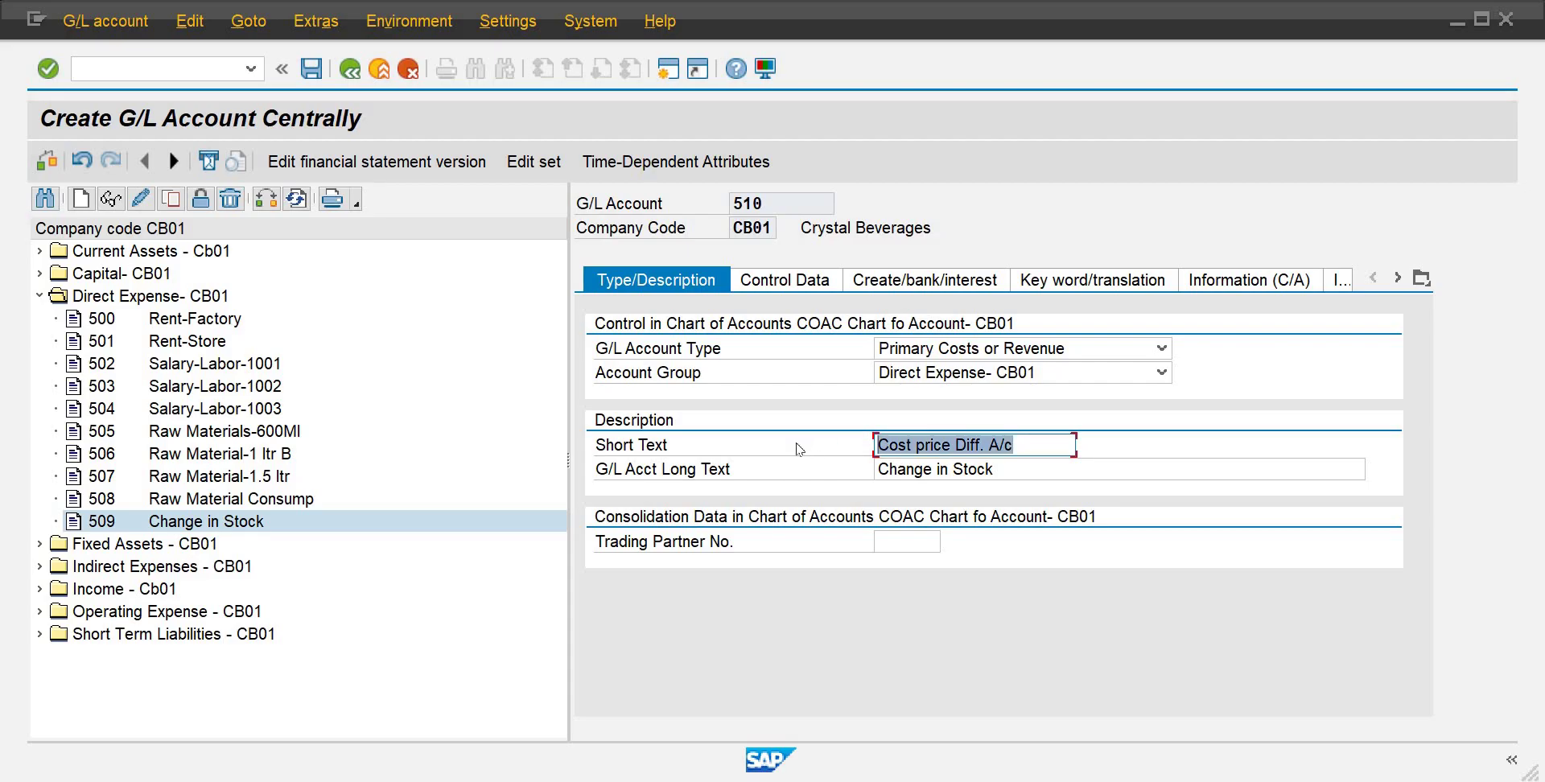
key("Left")
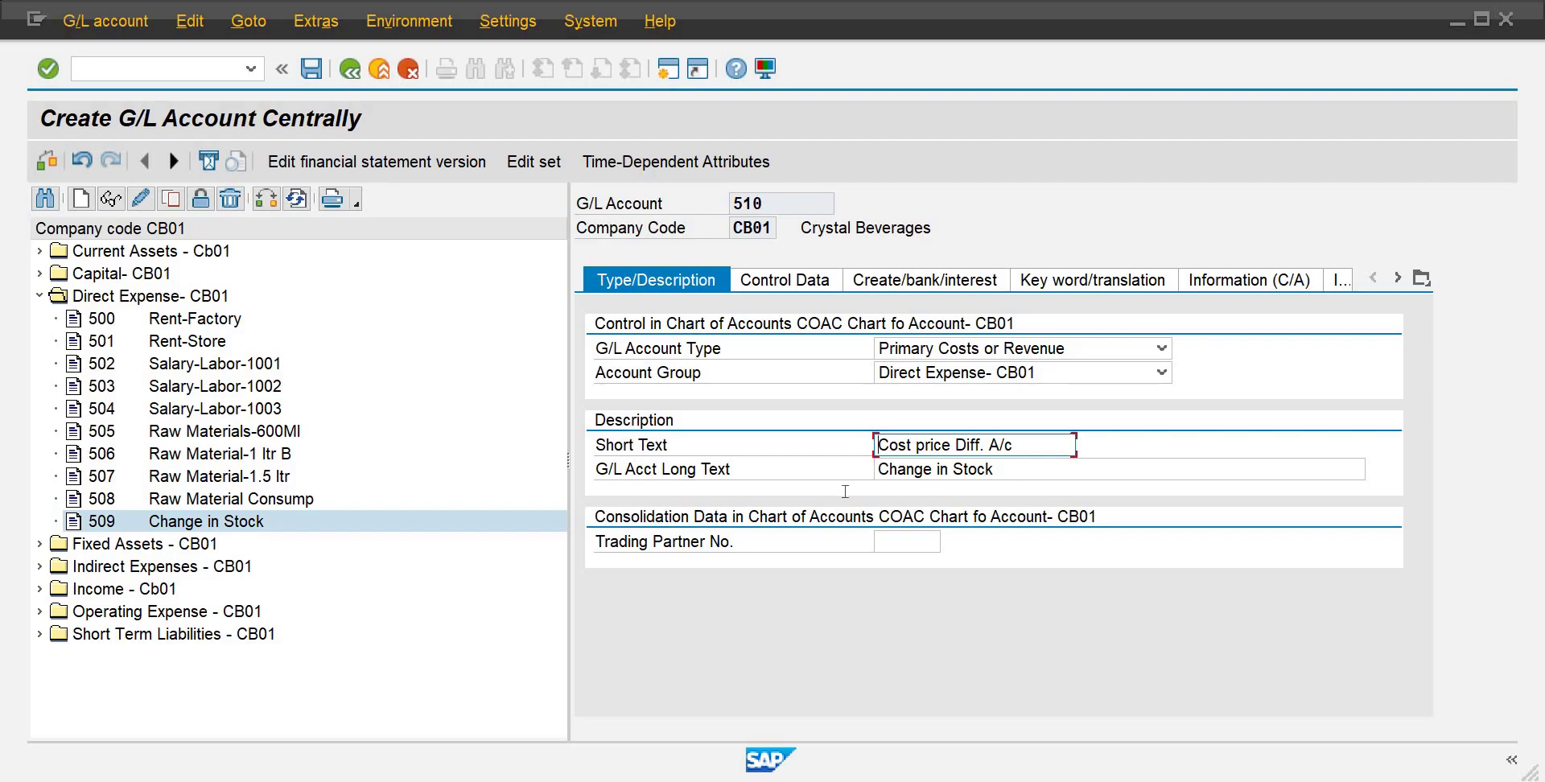
key("Tab")
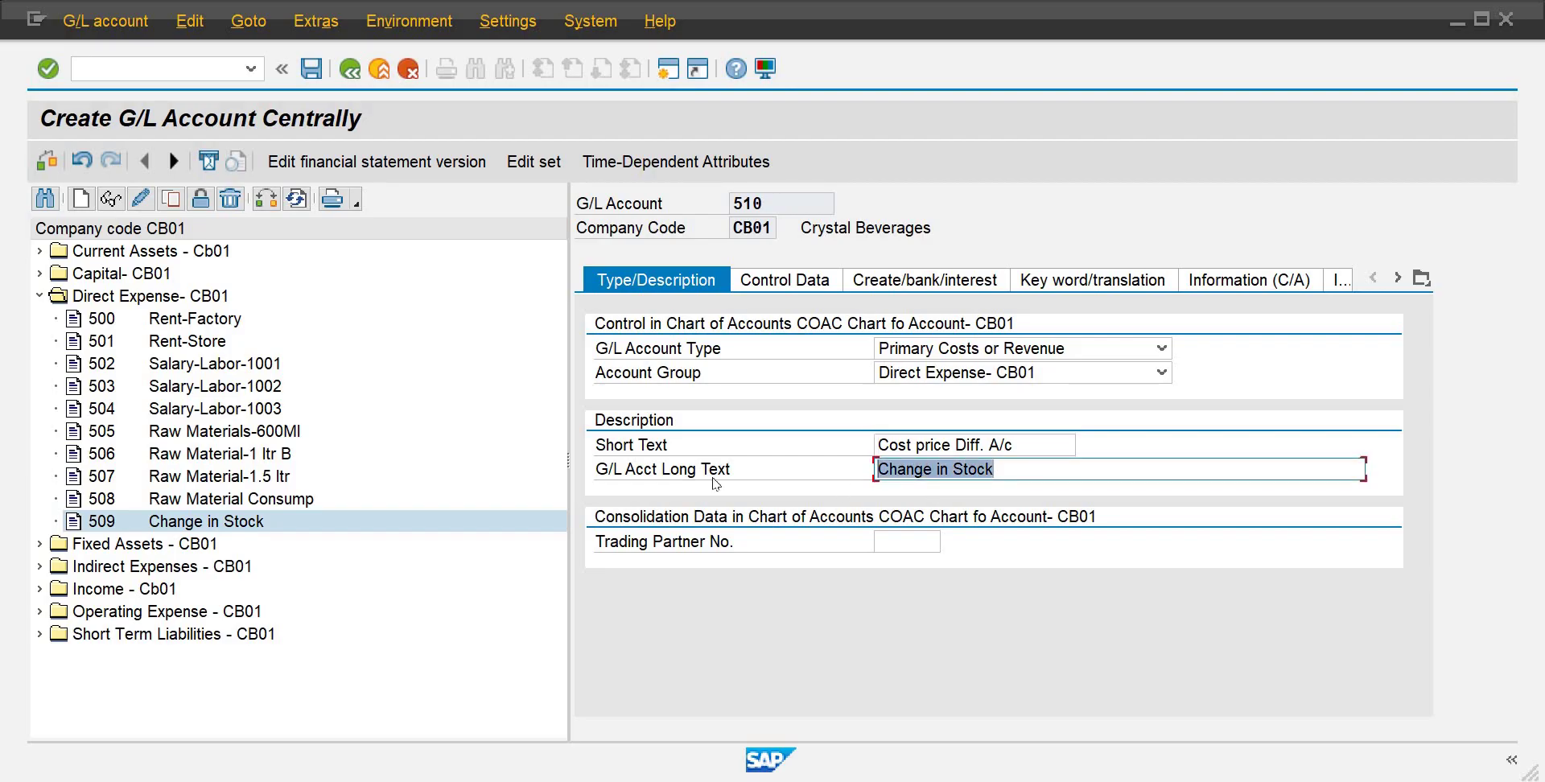
key("ctrl+v")
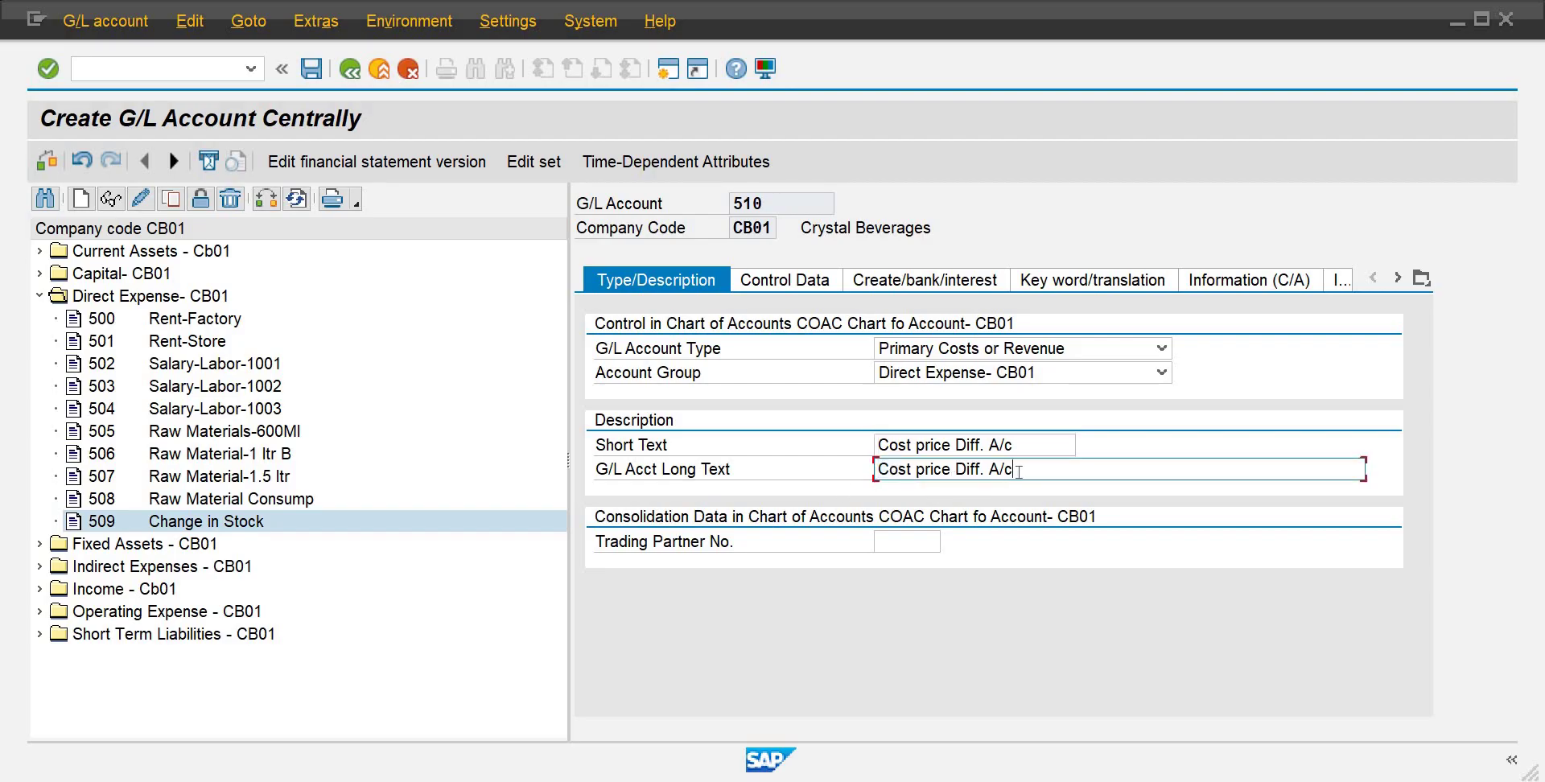
left_click(311, 69)
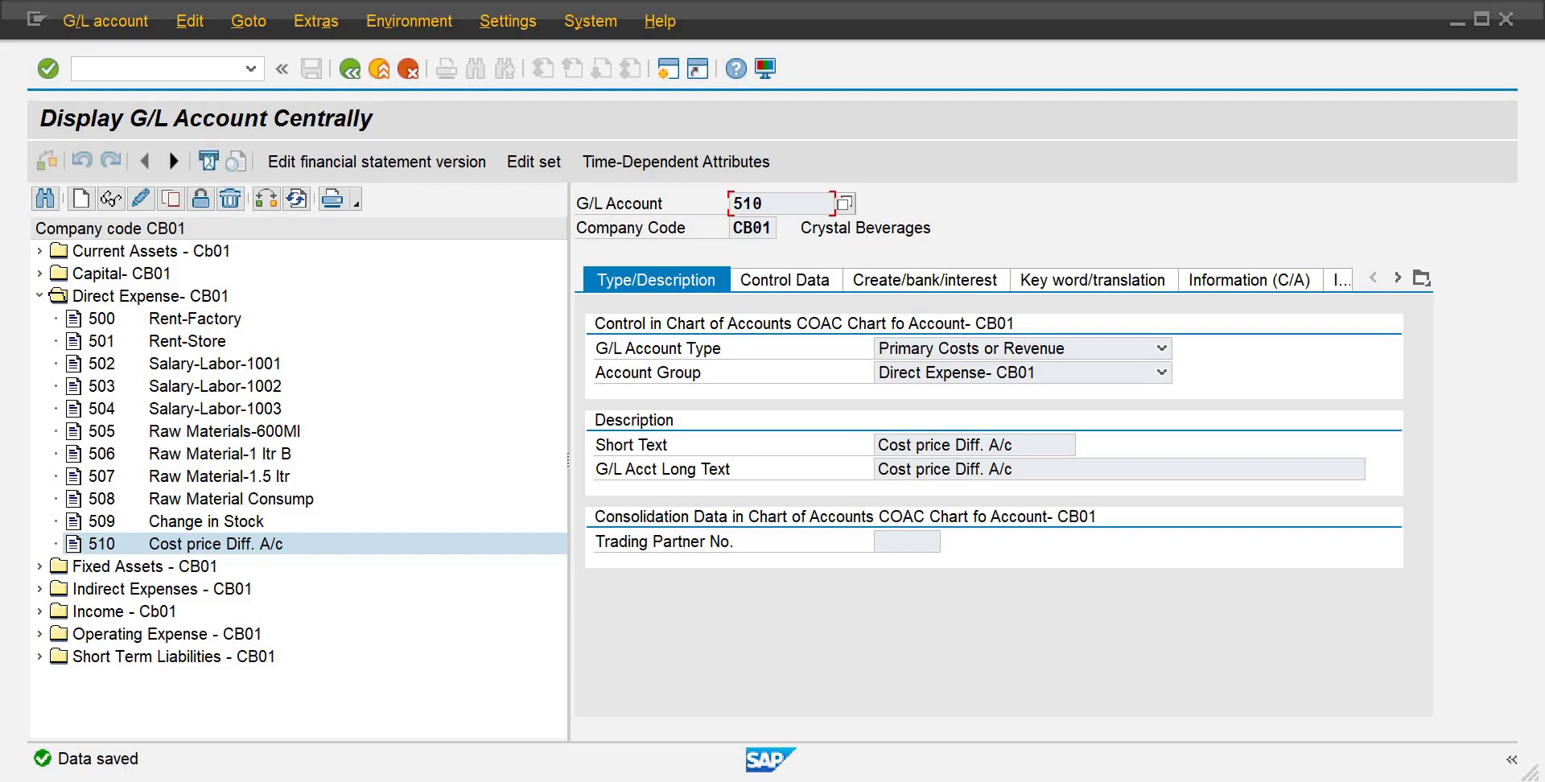
Step: Check the Special Transaction Keys list in Word, return to SAP and copy account 510 to a new G/L account 511 in CB01
left_click(1050, 721)
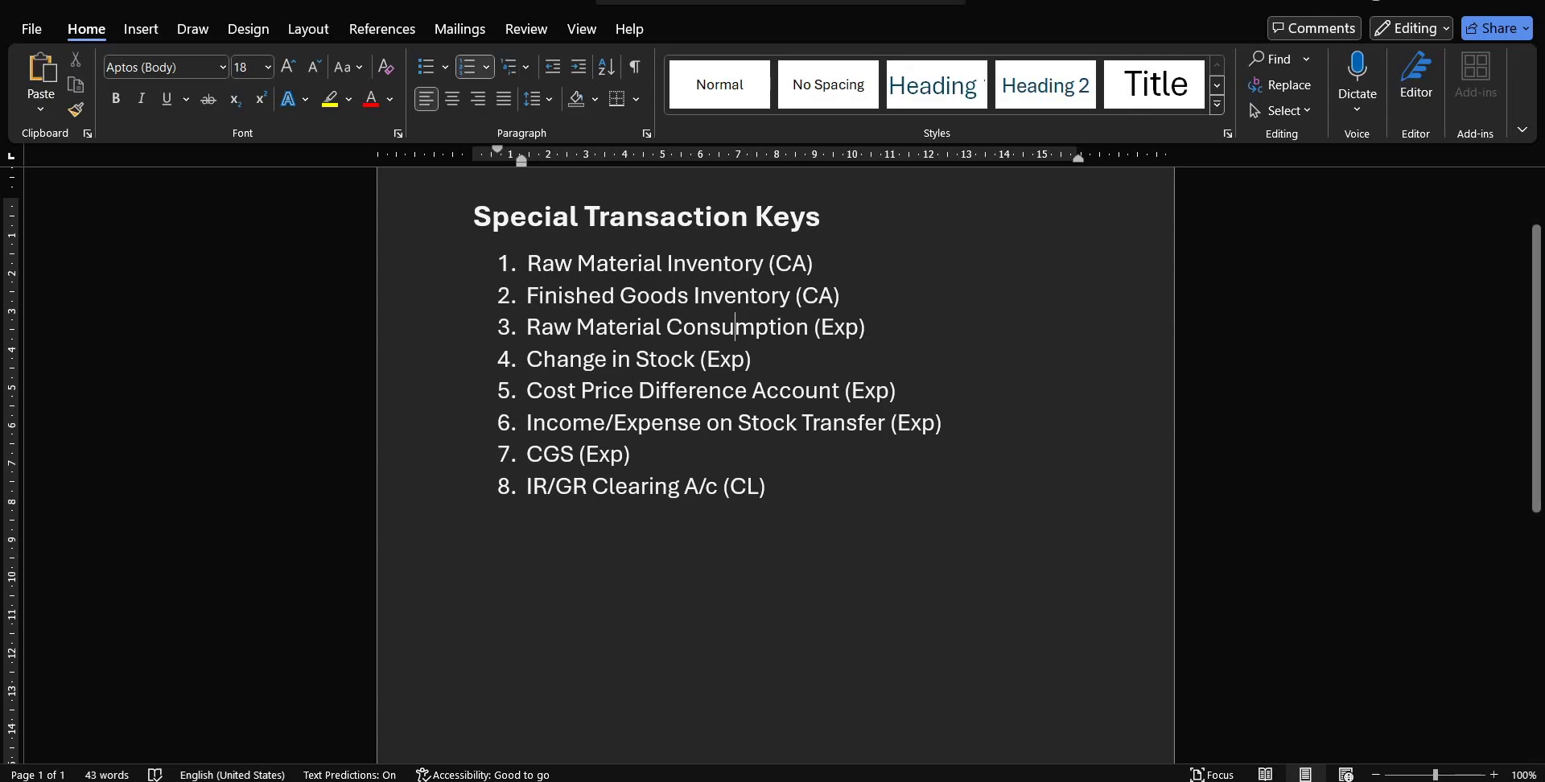
mouse_move(973, 779)
left_click(906, 713)
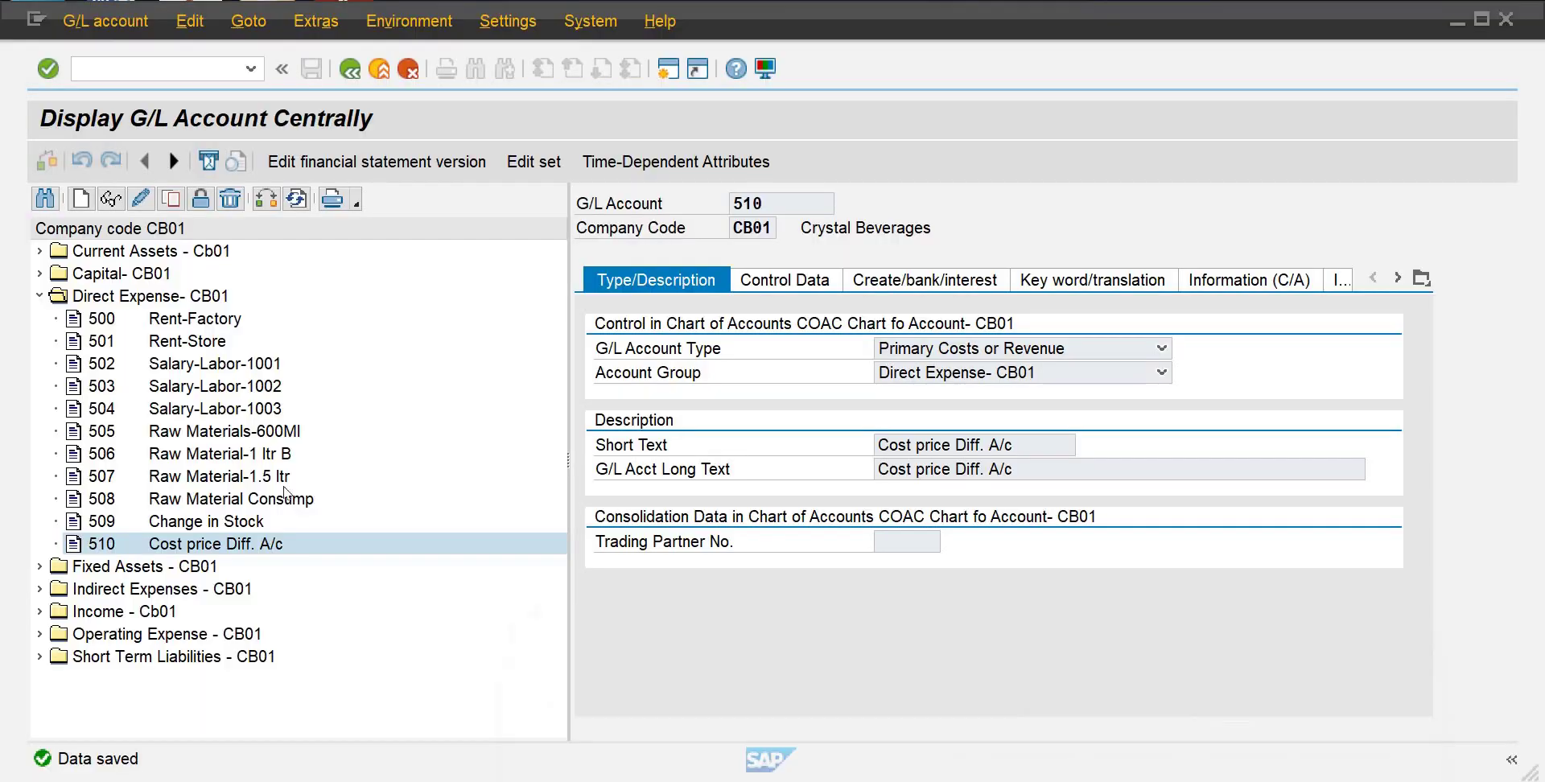
left_click(171, 199)
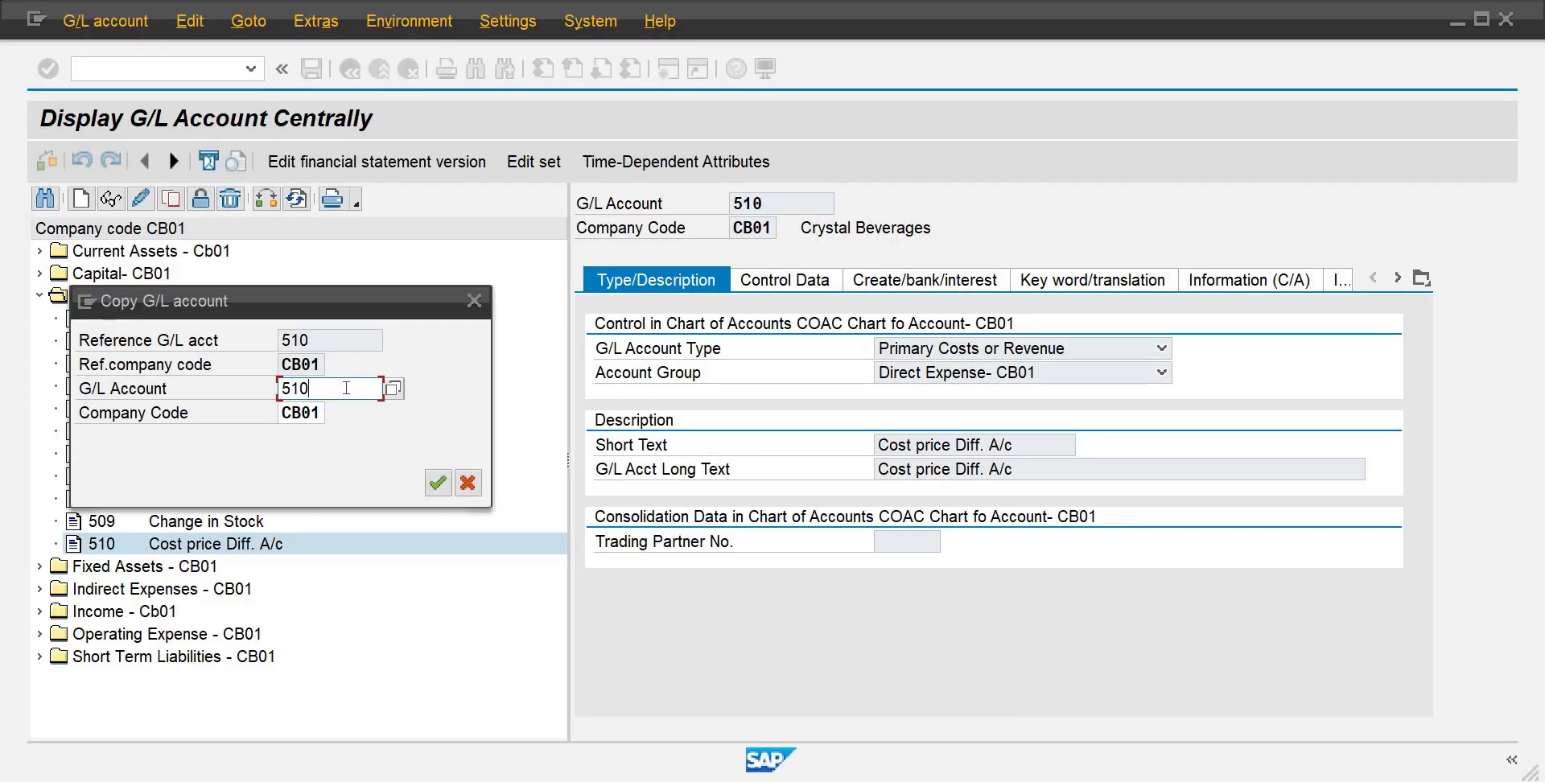
key("BackSpace")
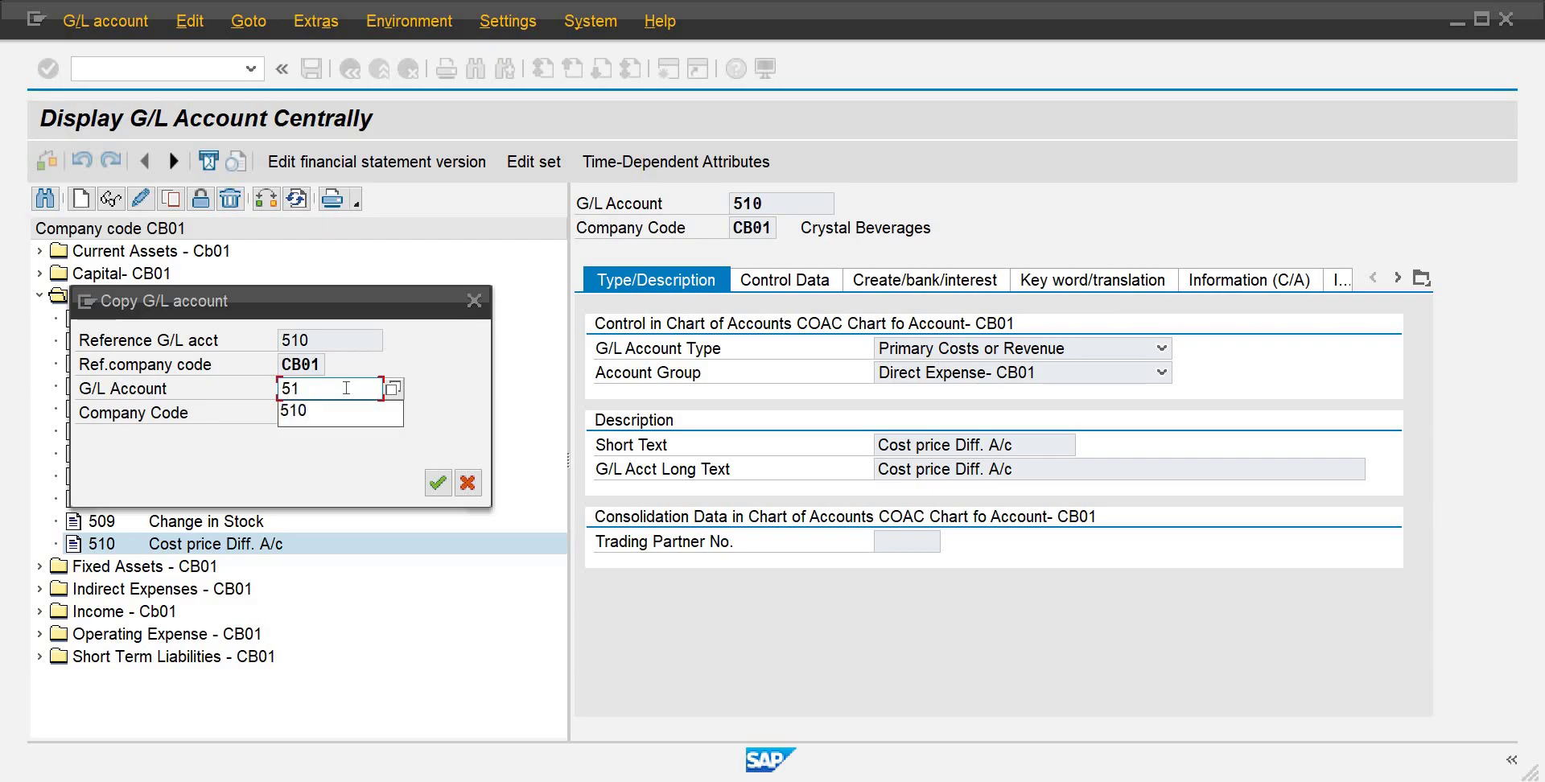
type("1")
left_click(435, 489)
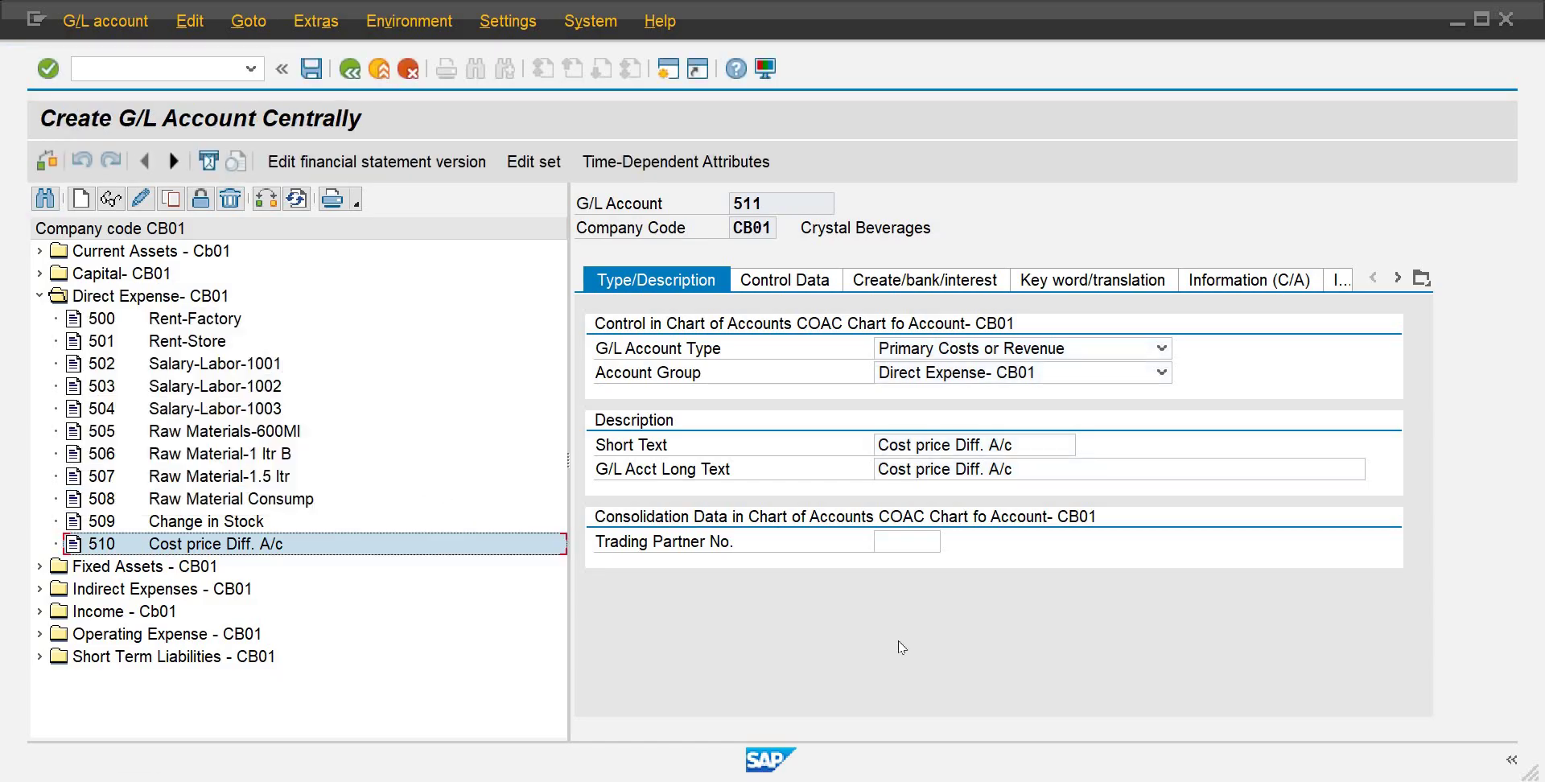
Step: Replace the short text of account 511 with "Income/Exp on Stk Tr"
mouse_move(963, 777)
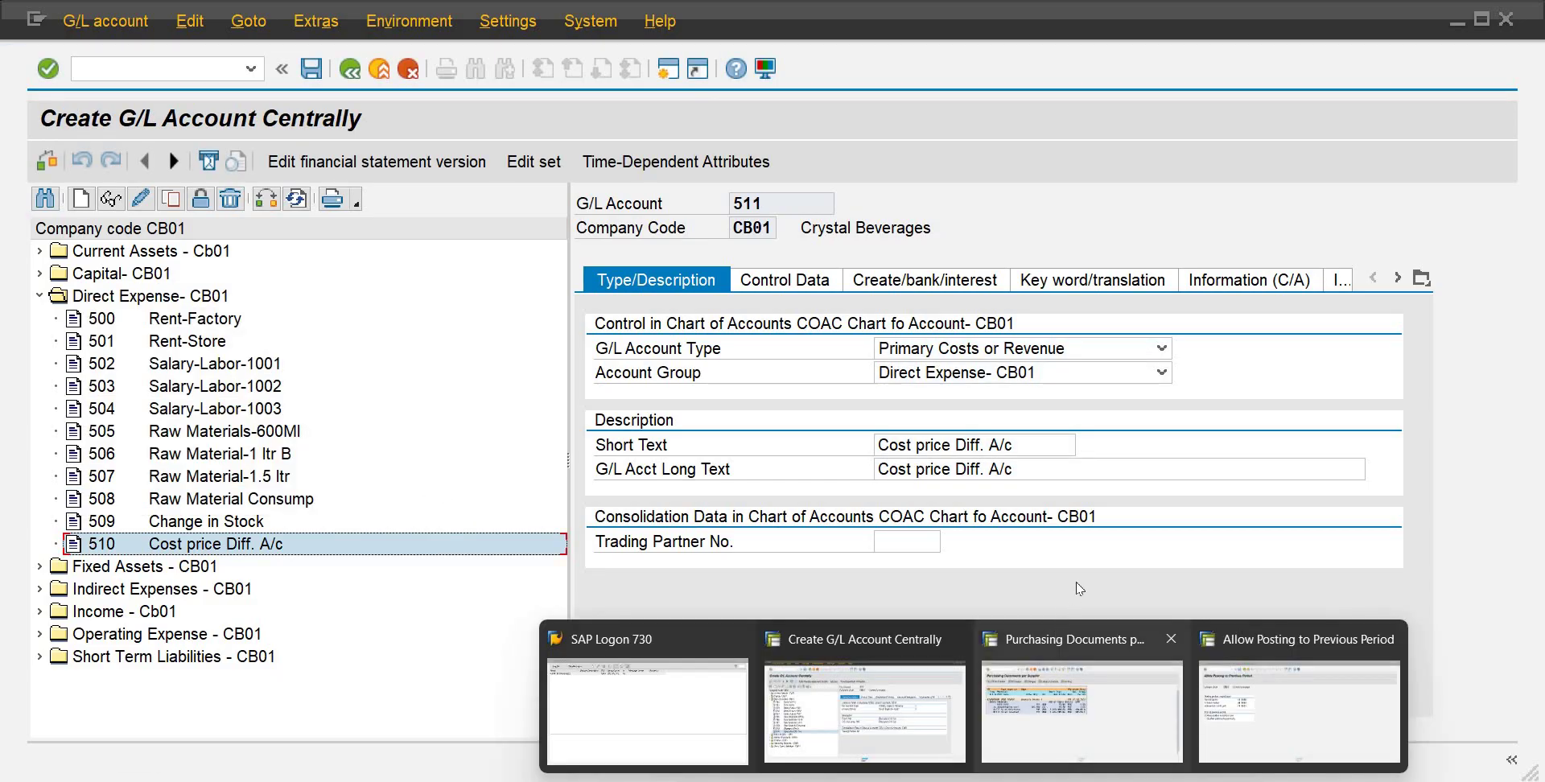
left_click(1027, 440)
key("BackSpace")
key("BackSpace")
key("BackSpace")
key("BackSpace")
key("BackSpace")
key("BackSpace")
key("BackSpace")
key("BackSpace")
key("BackSpace")
key("BackSpace")
key("BackSpace")
key("BackSpace")
key("BackSpace")
key("BackSpace")
key("BackSpace")
key("BackSpace")
key("BackSpace")
key("BackSpace")
key("BackSpace")
key("BackSpace")
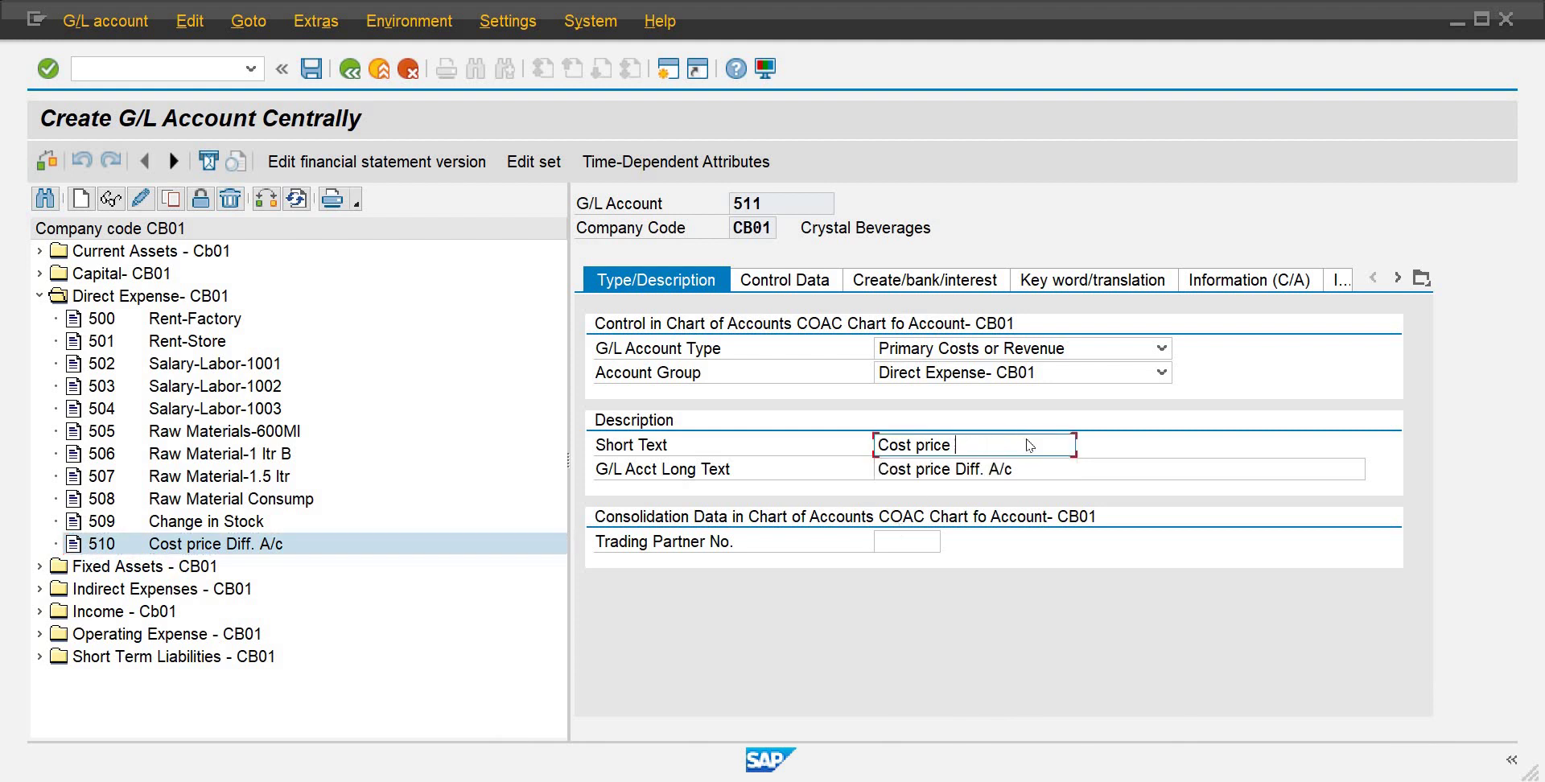
type("Income/Exp on Stock")
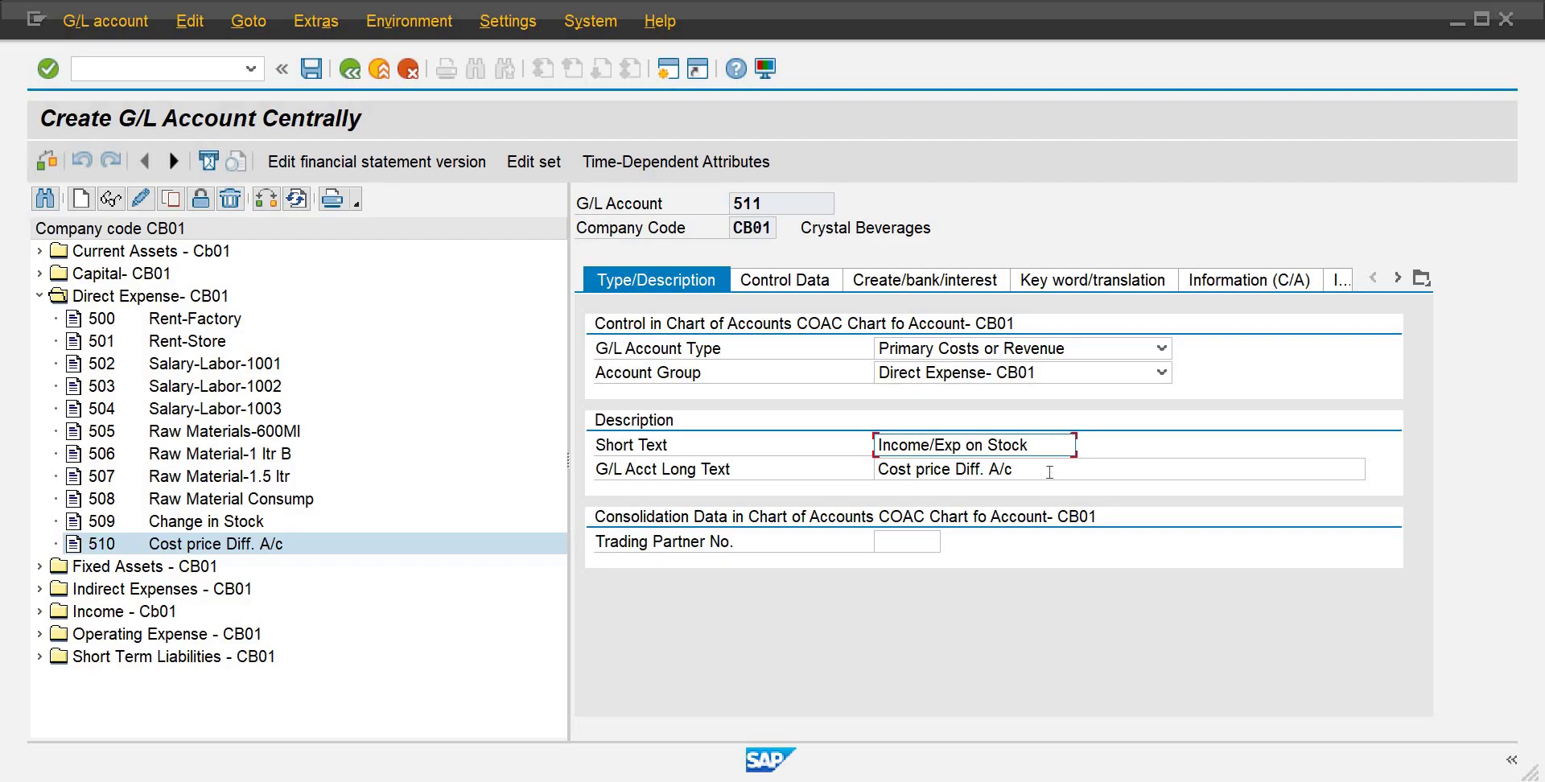
key("BackSpace")
key("BackSpace")
key("BackSpace")
type("k Tr")
key("Tab")
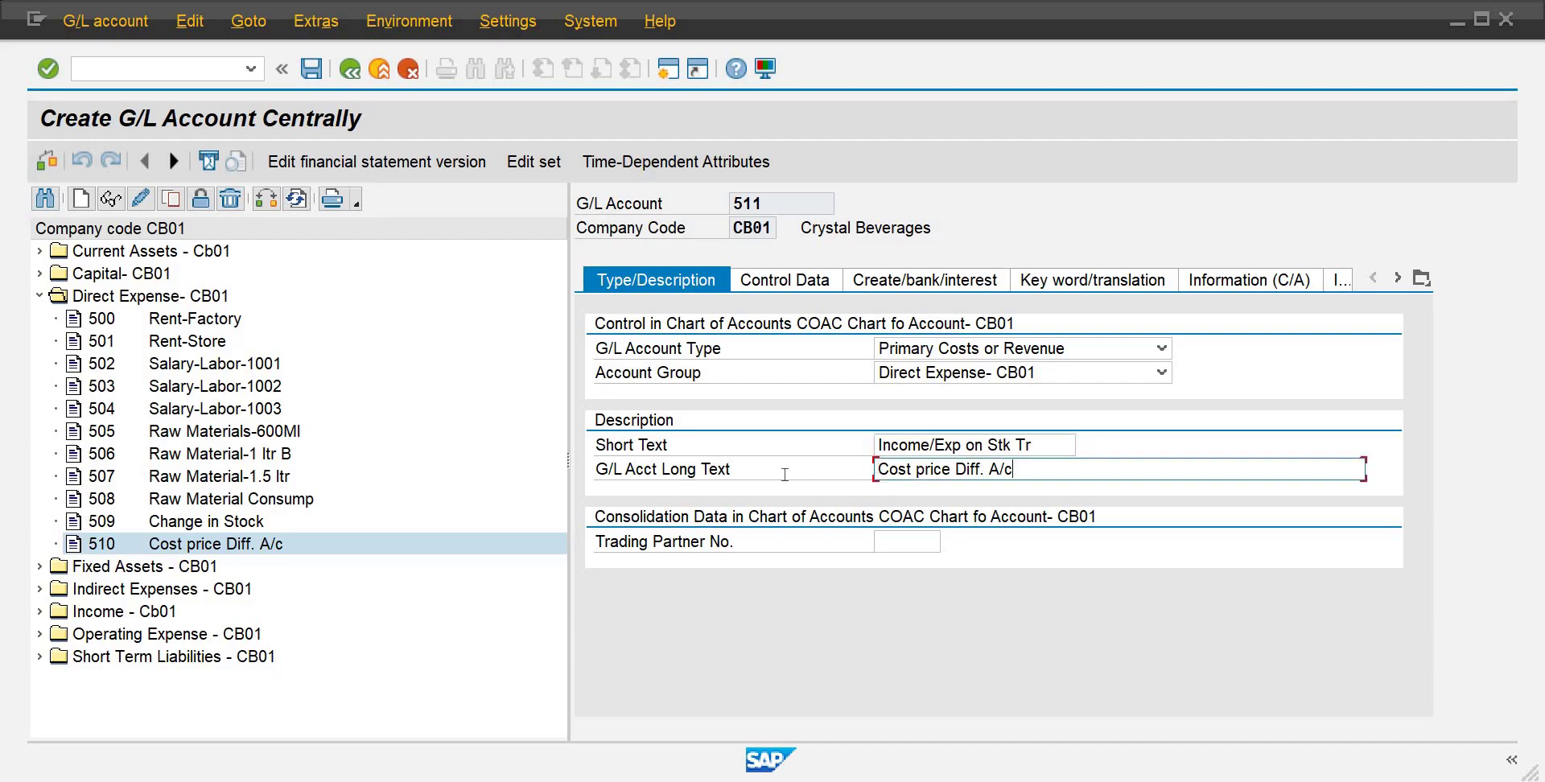
Step: Set the long text of account 511 to "Income/Expense on Stock Transfer" and save the account
type("Income")
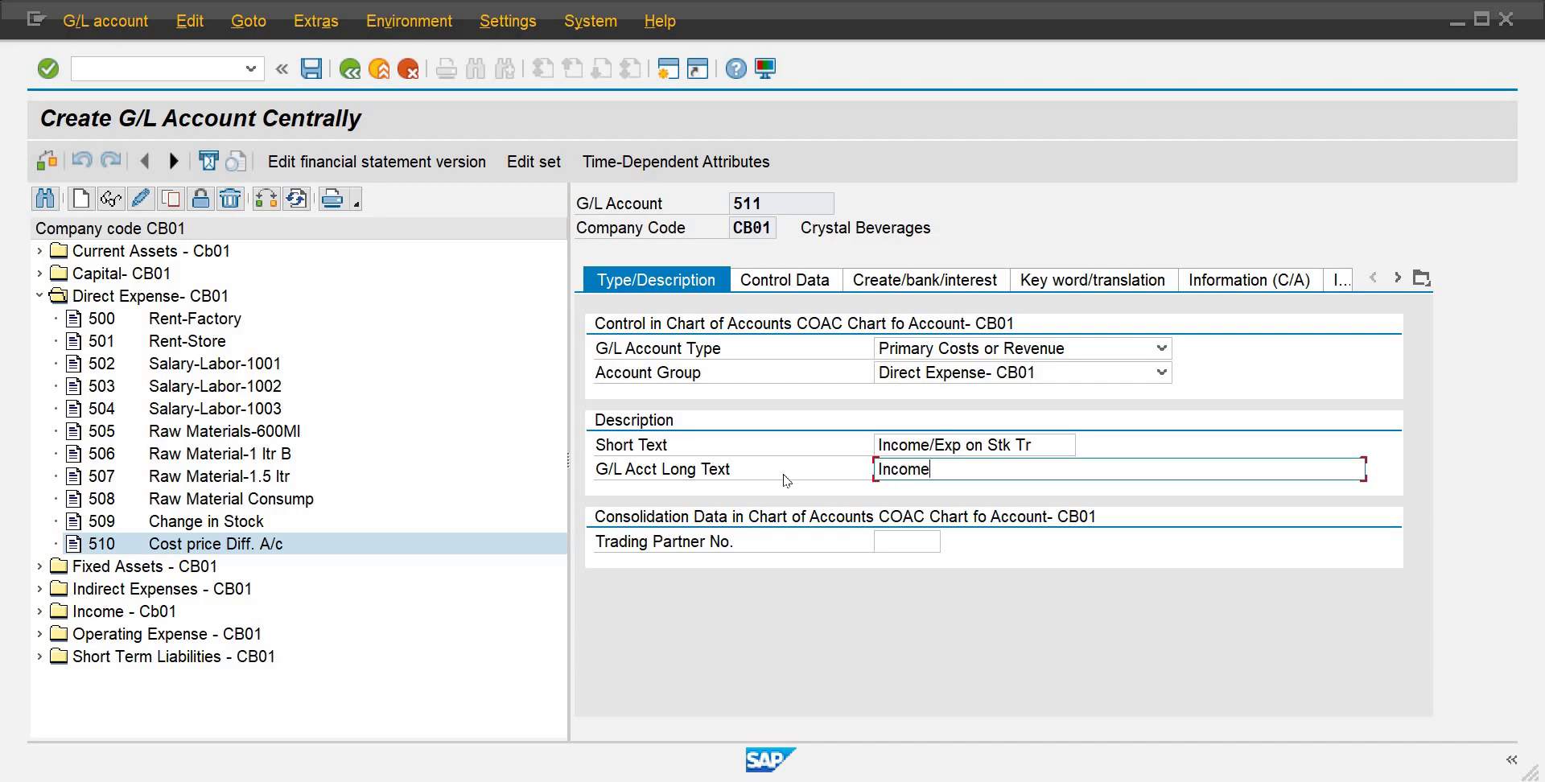
type("/Exp")
type("ense on")
type(" St")
key("BackSpace")
type("tock ")
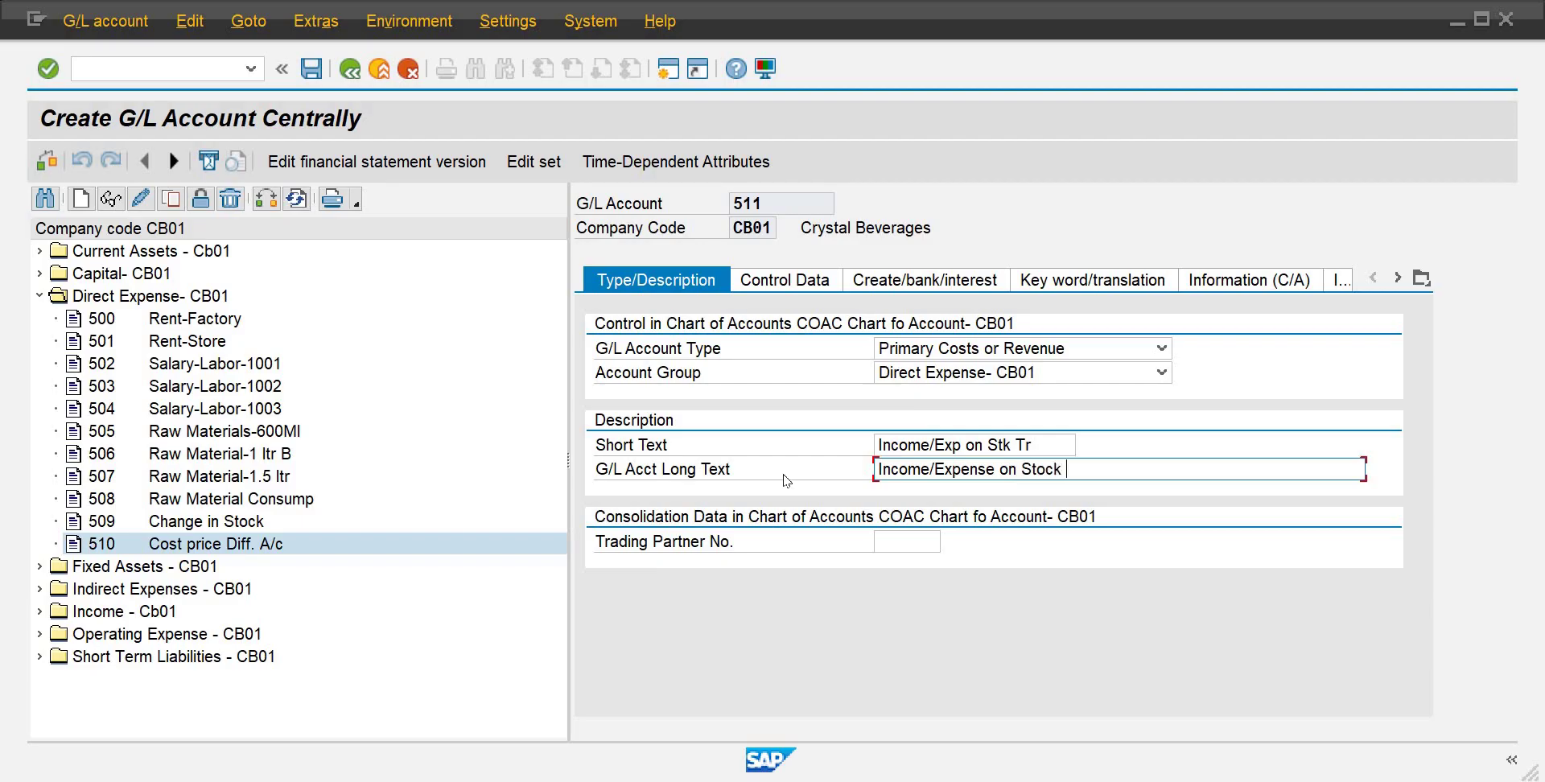
type("Transfer")
key("Return")
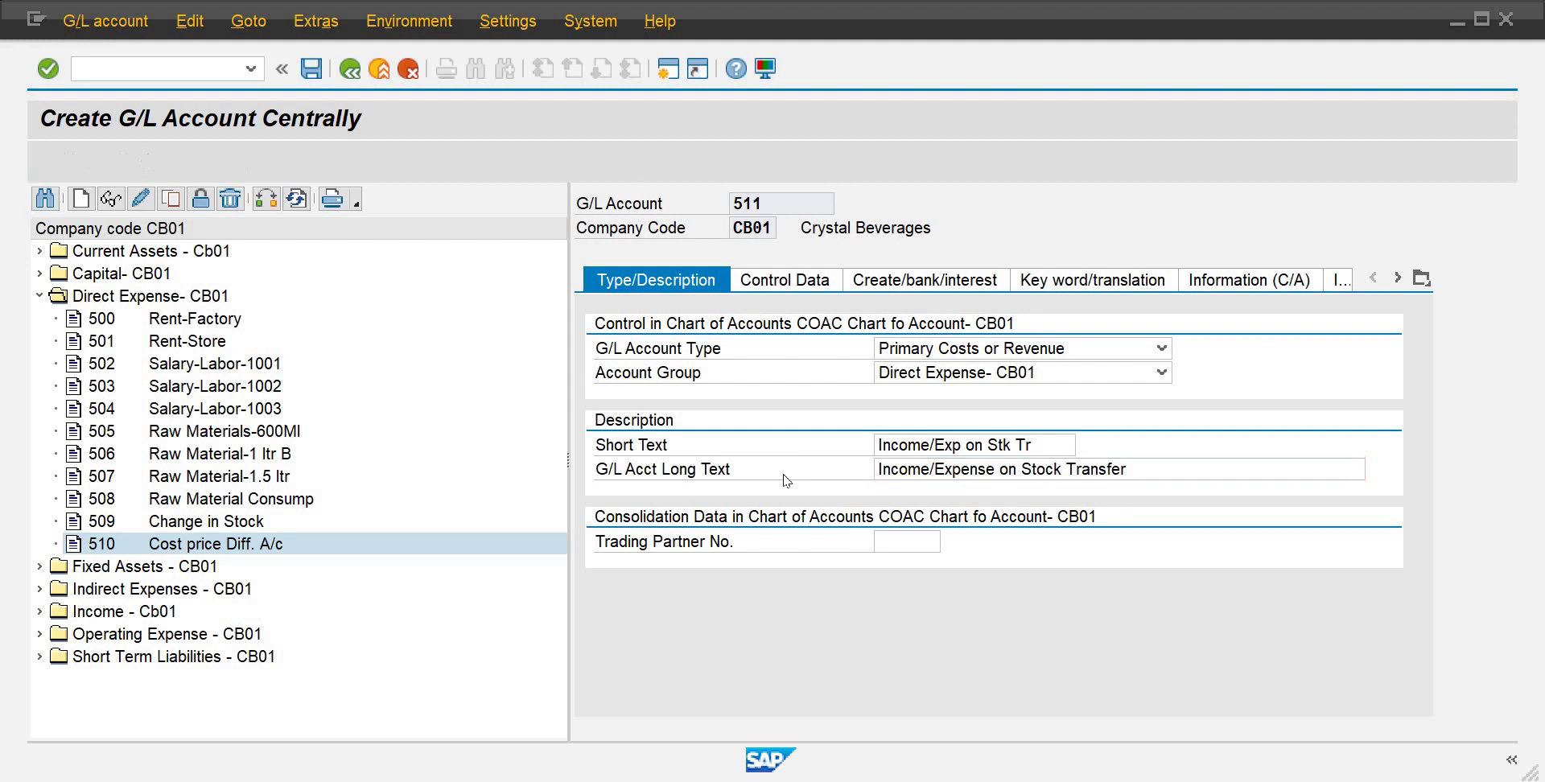
left_click(311, 69)
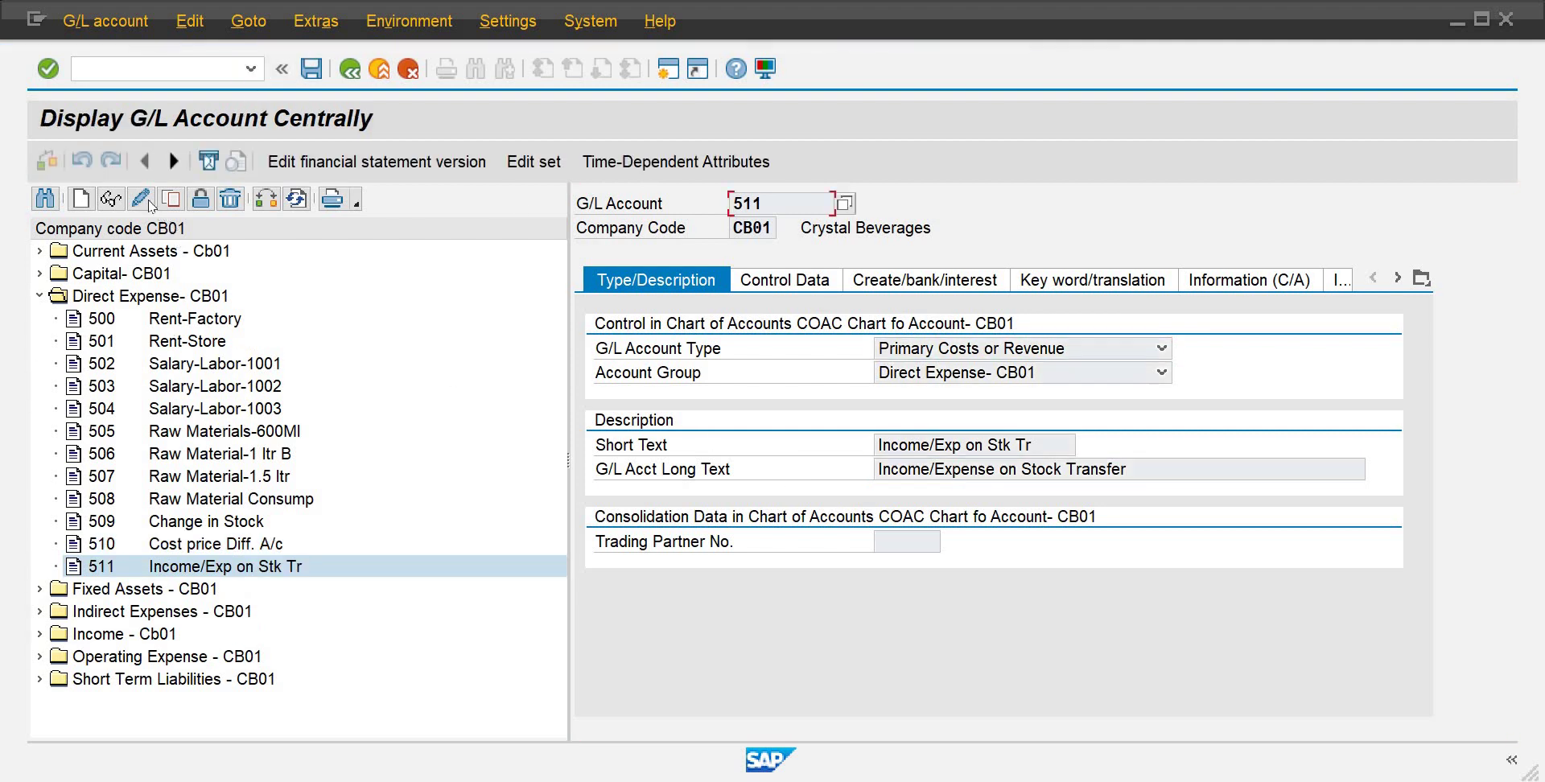
Step: Change the short text of account 511 to "CGS" and its long text to "Cost of Goods Sold", and save the account
key("ctrl+F1")
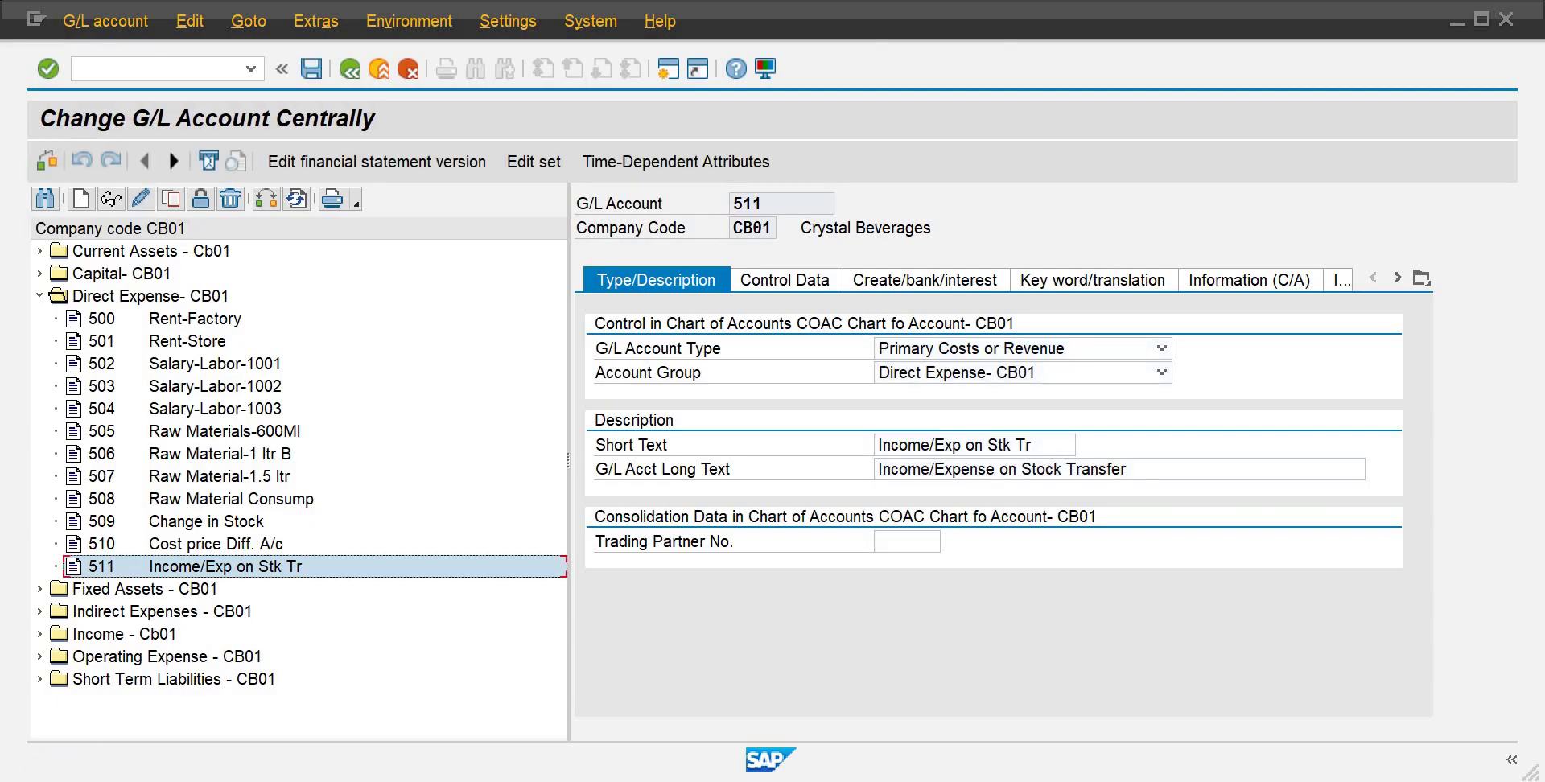
mouse_move(1018, 781)
mouse_move(1056, 735)
left_click_drag(1038, 445, 698, 448)
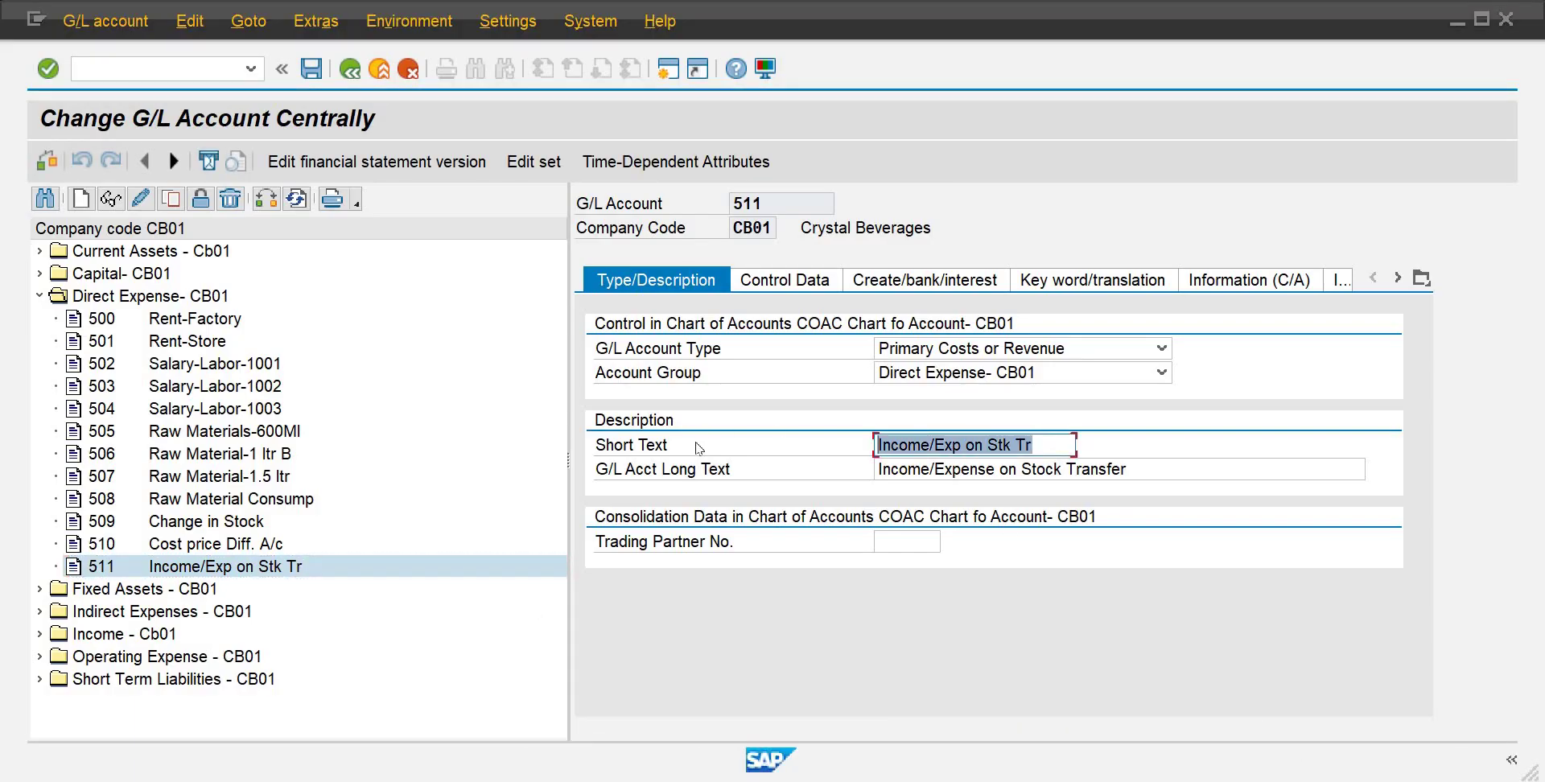
type("C")
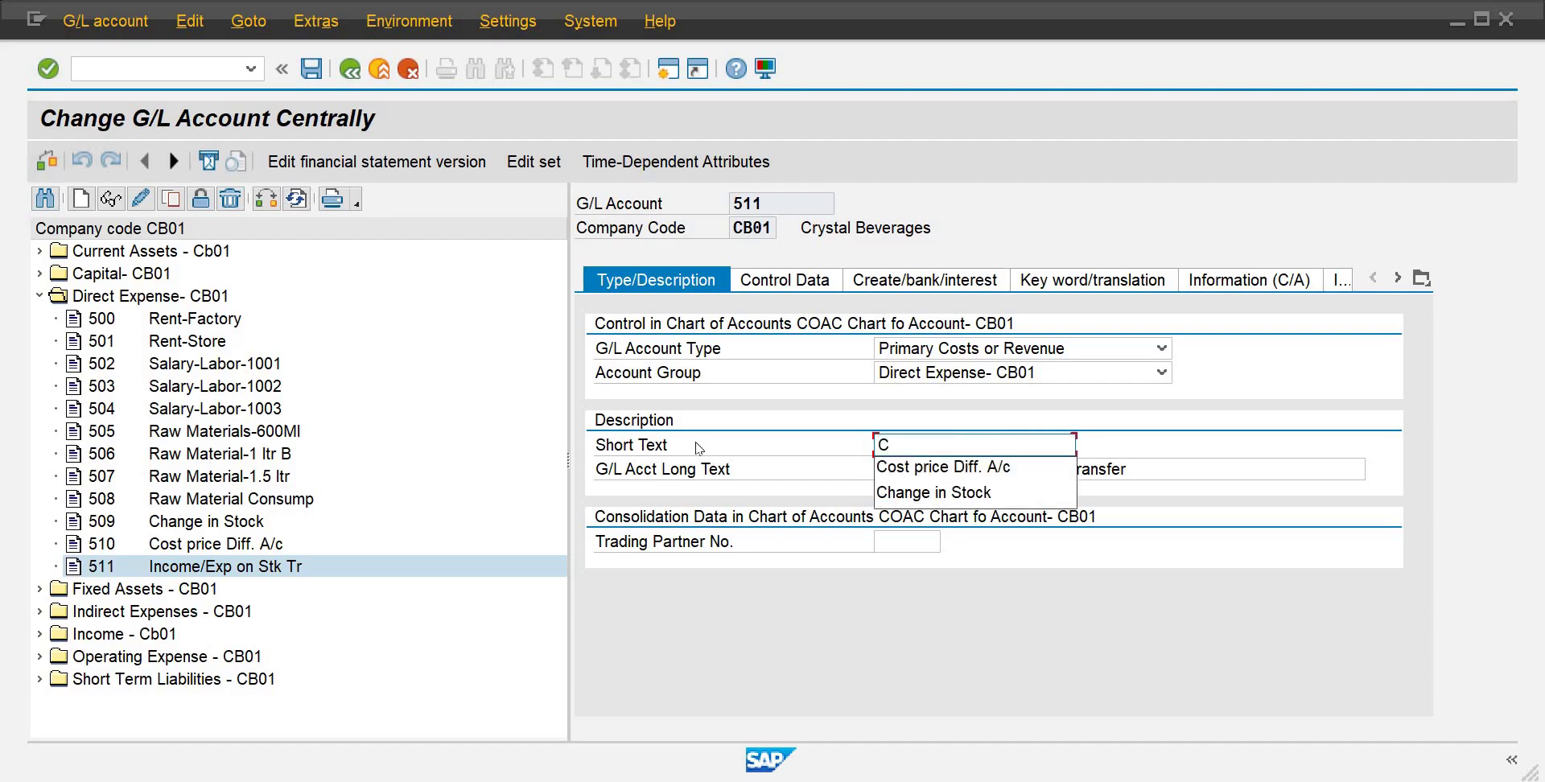
type("GS")
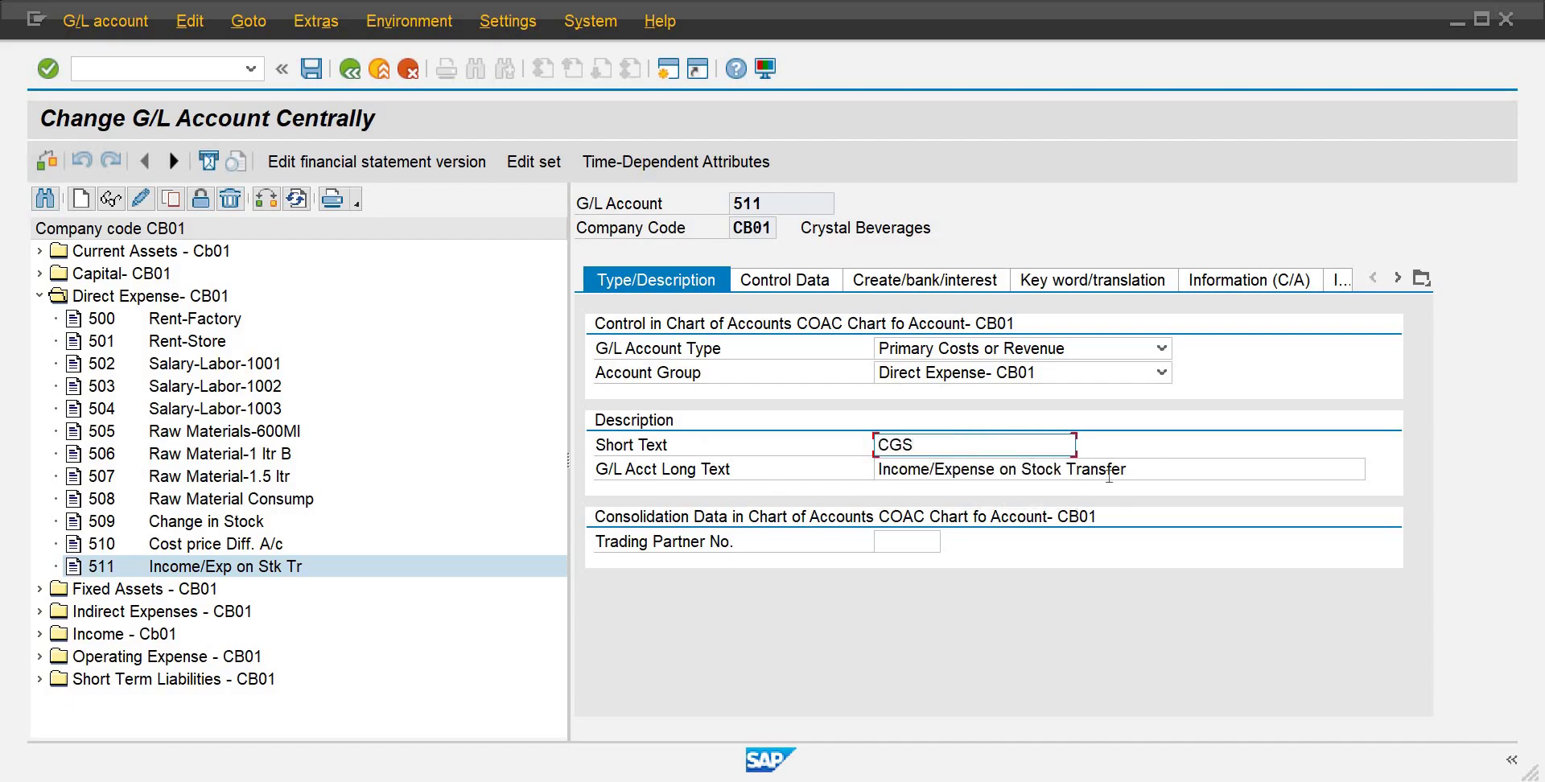
left_click_drag(1129, 469, 772, 467)
type("Cos")
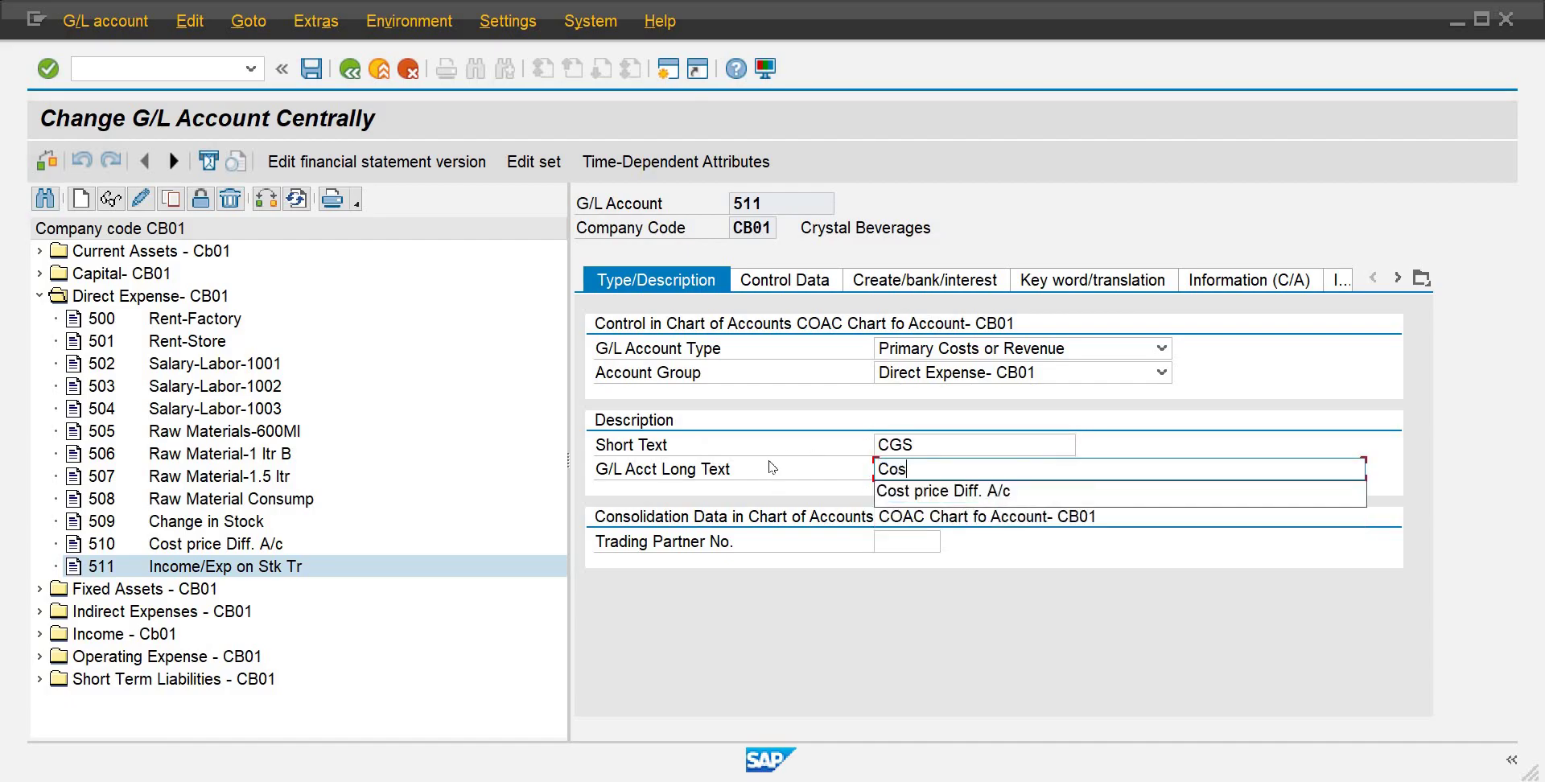
type("t of Good")
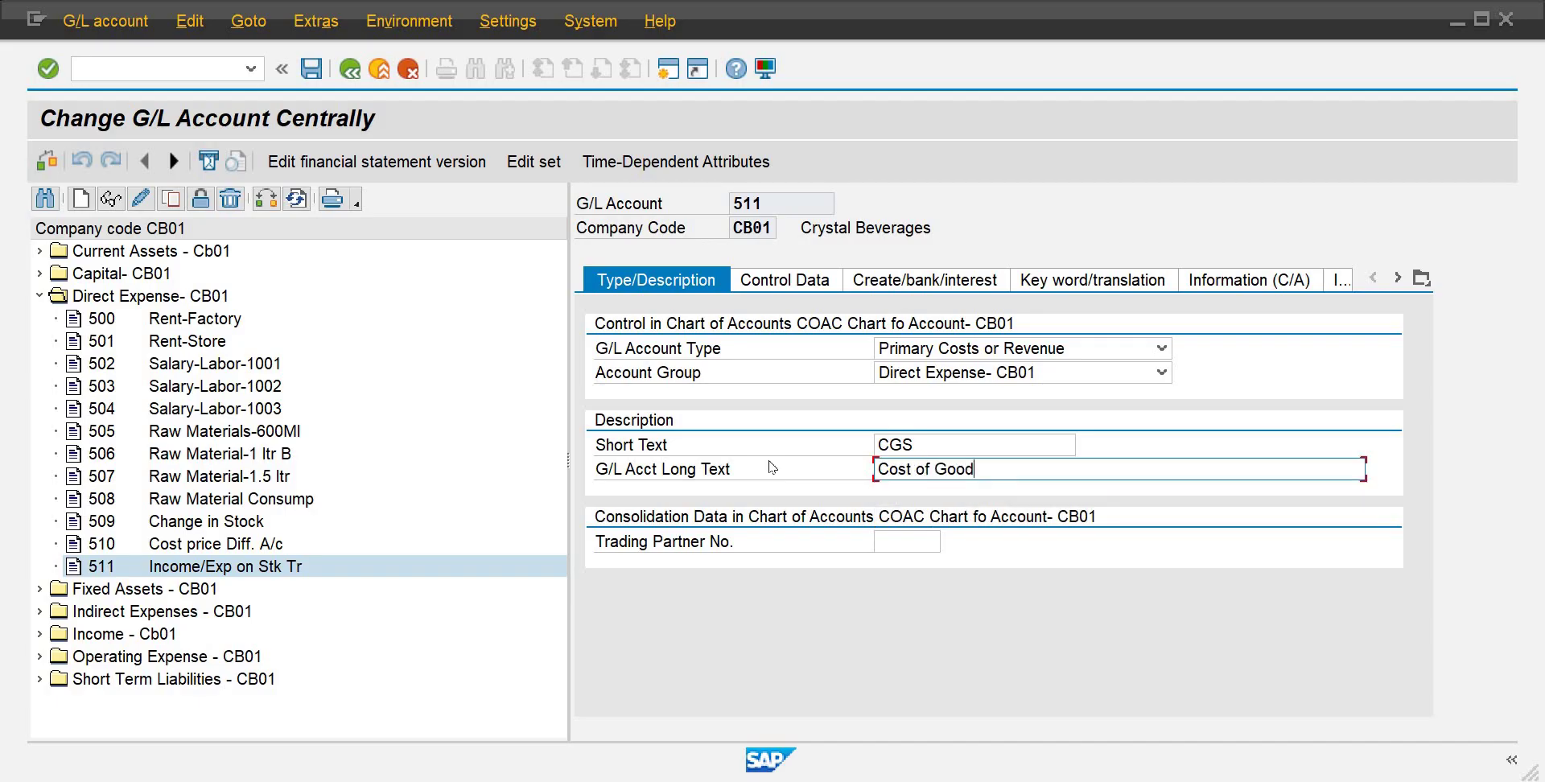
type("s Sold")
left_click(318, 80)
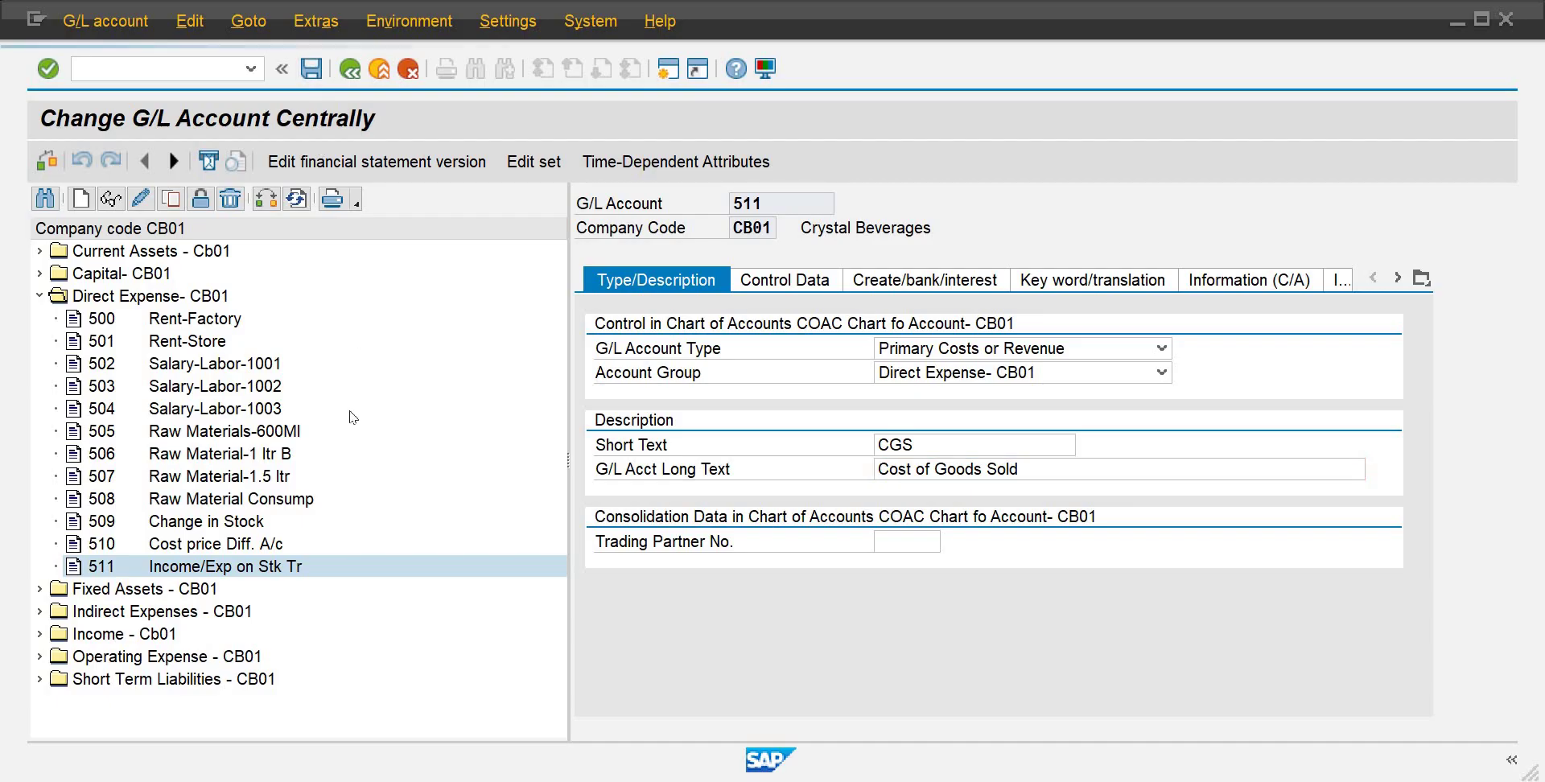
Step: Copy the Short Term Liabilities account 400 to a new G/L account 401 in company code CB01
left_click(39, 681)
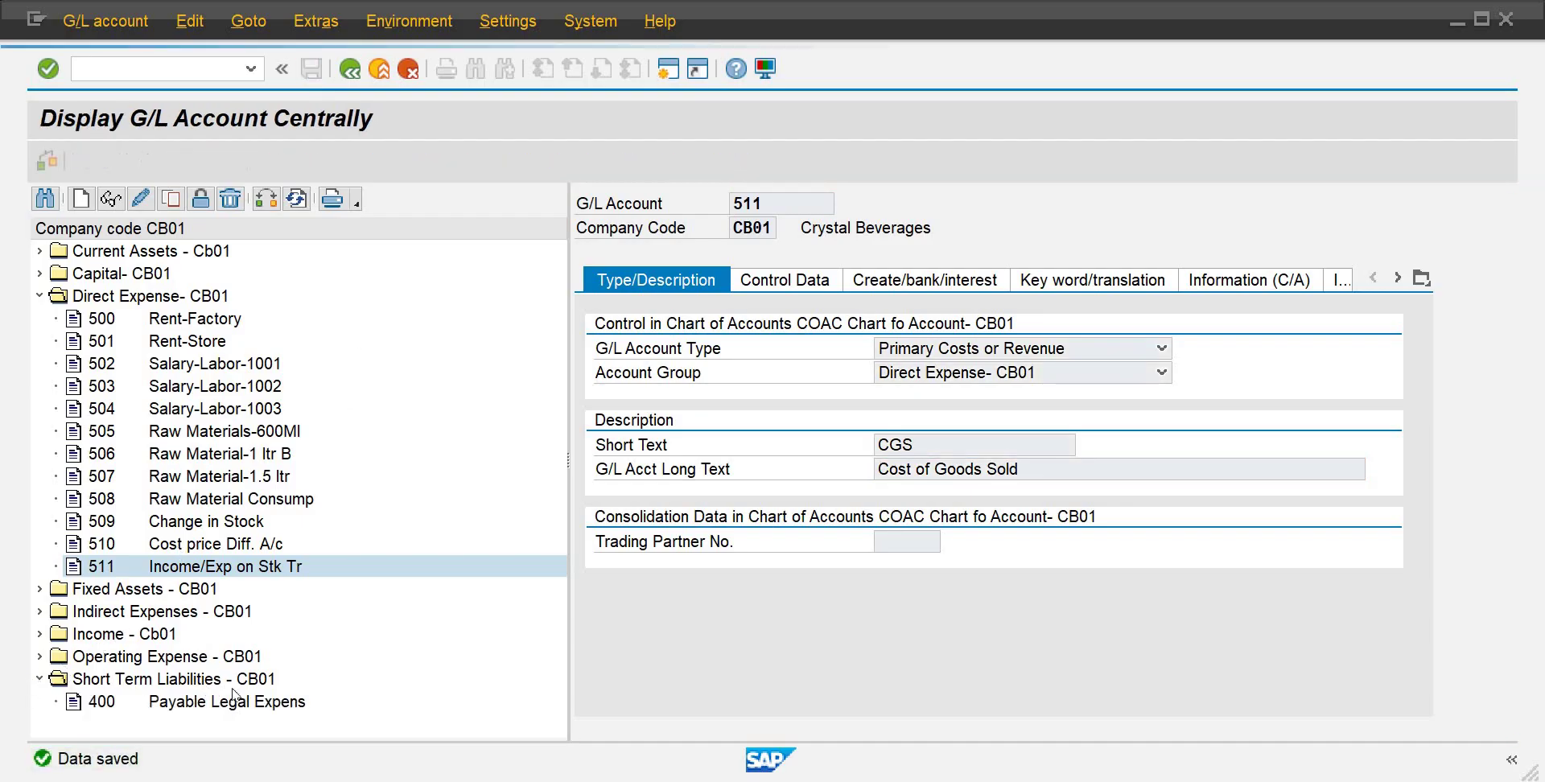
left_click(222, 706)
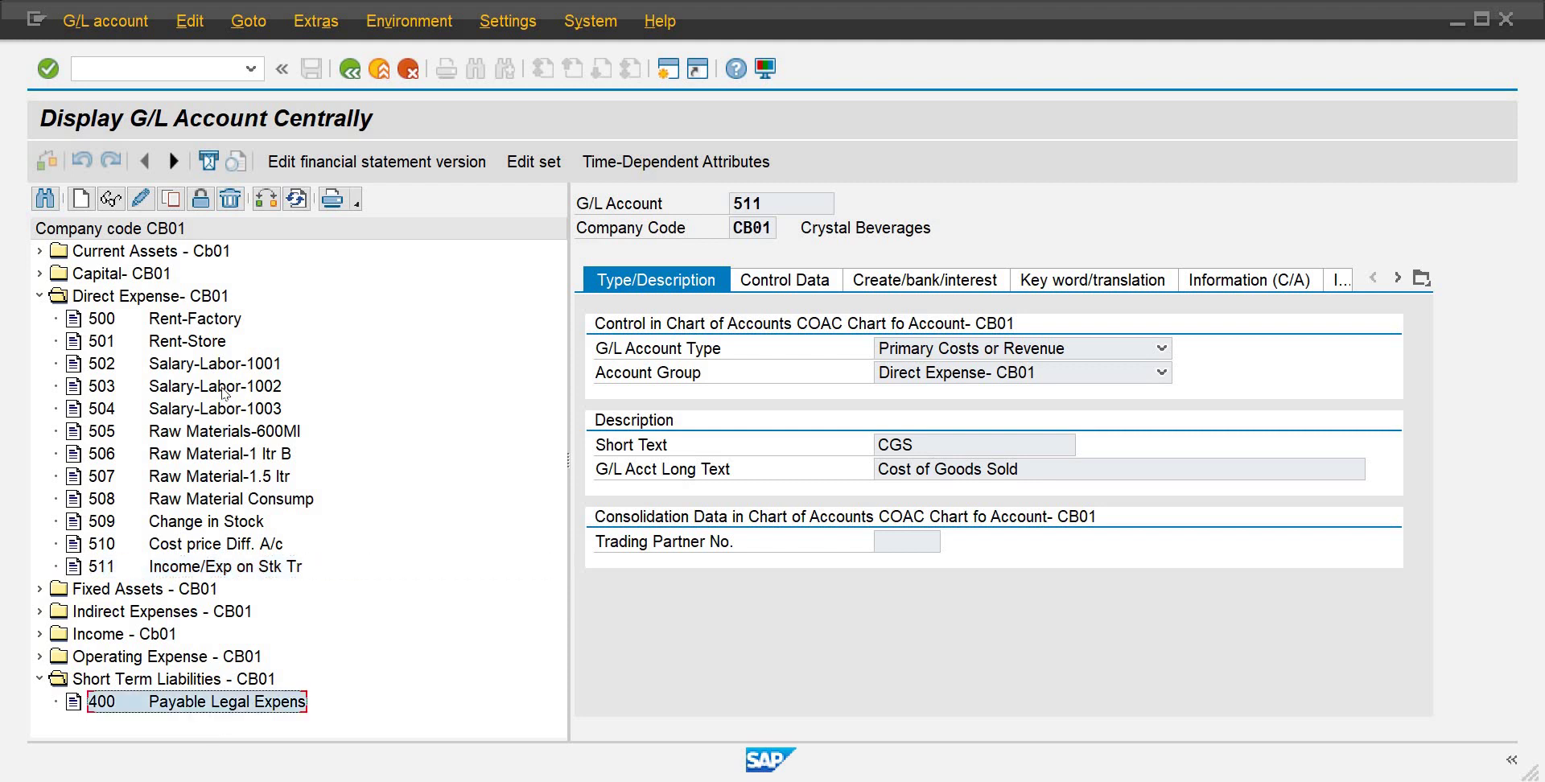
left_click(171, 200)
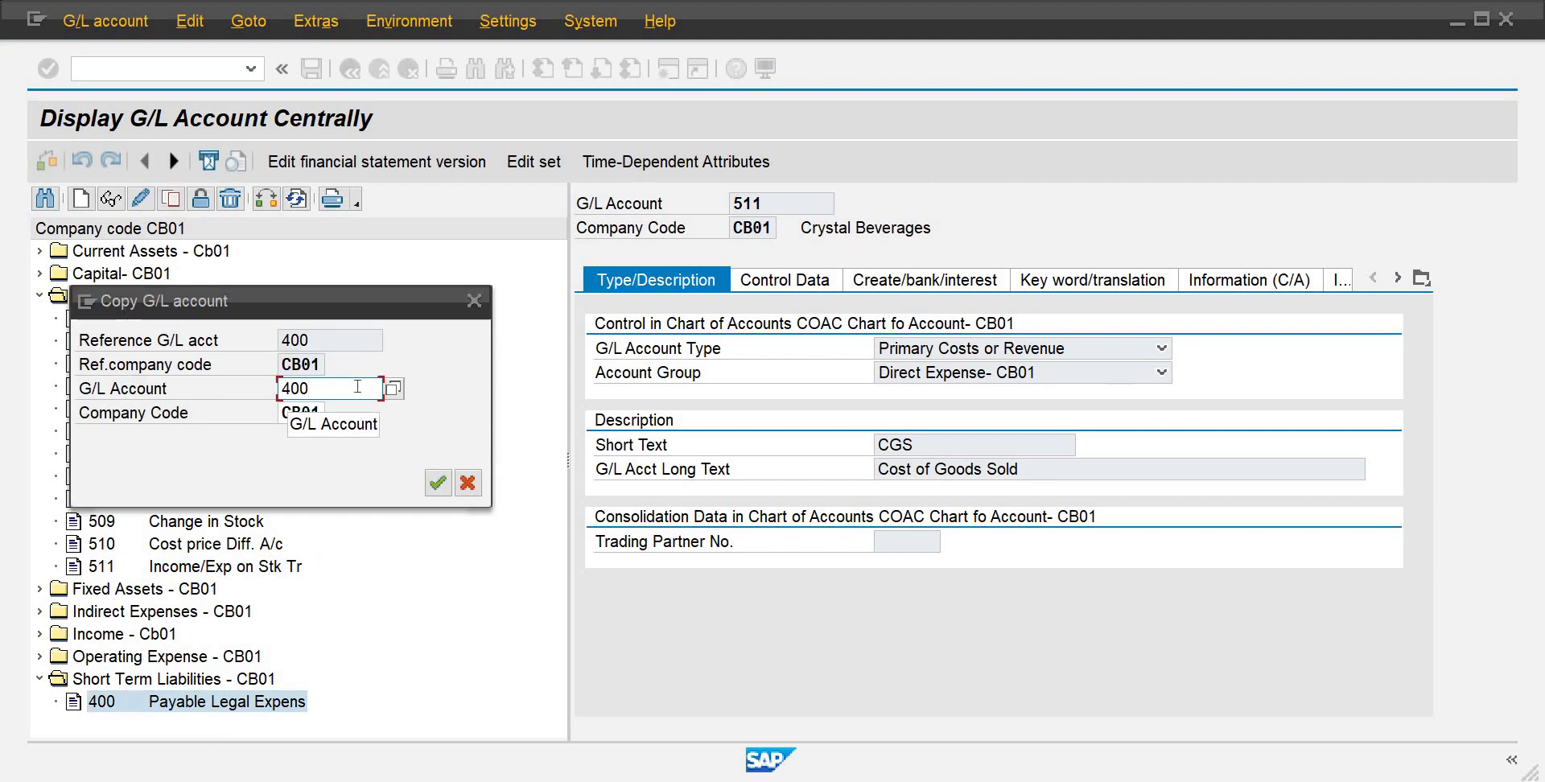
key("BackSpace")
type("1")
key("Return")
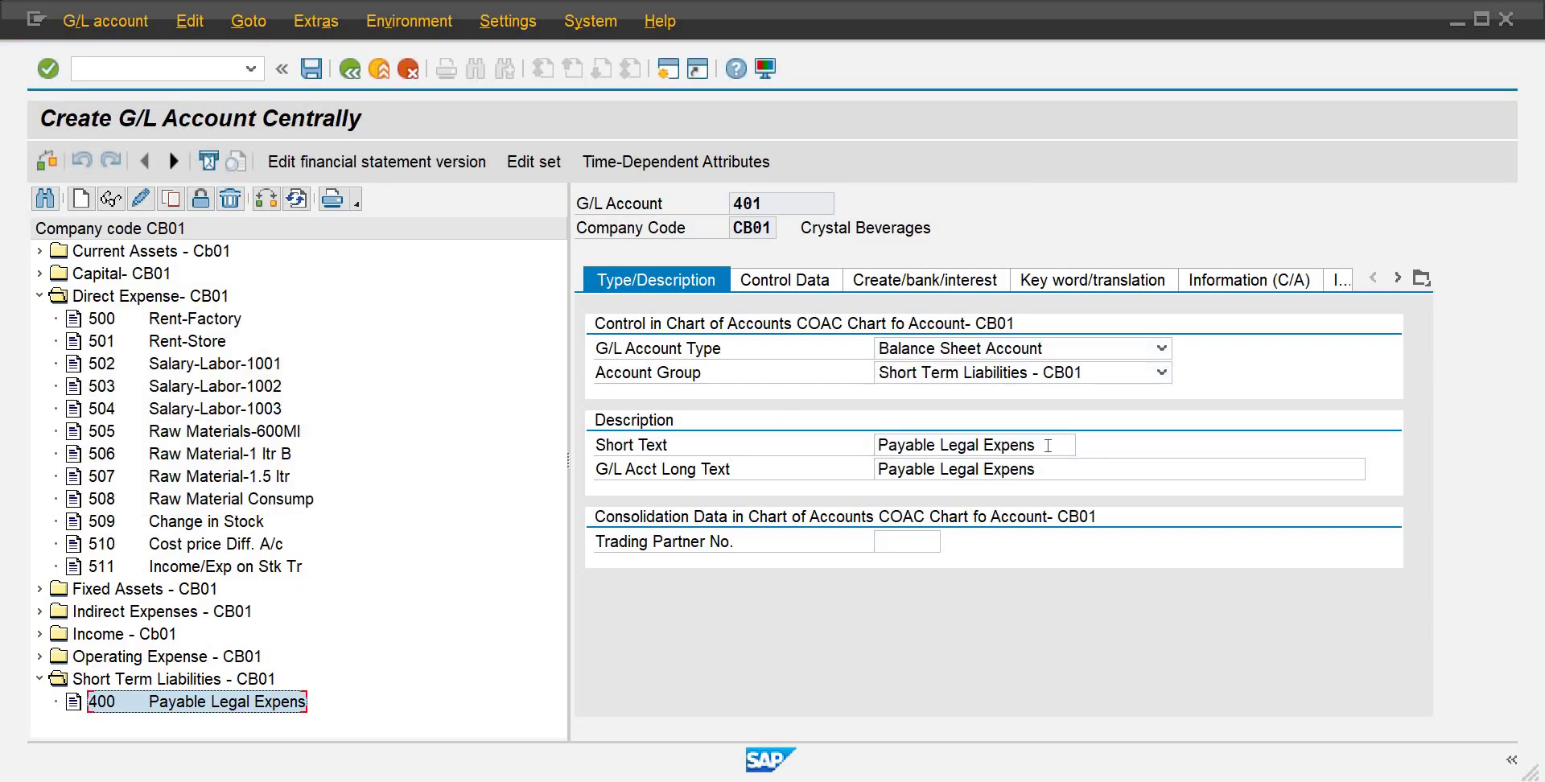
Step: Replace the short text of account 401 with "IR/GR A/c"
left_click_drag(1030, 446, 700, 464)
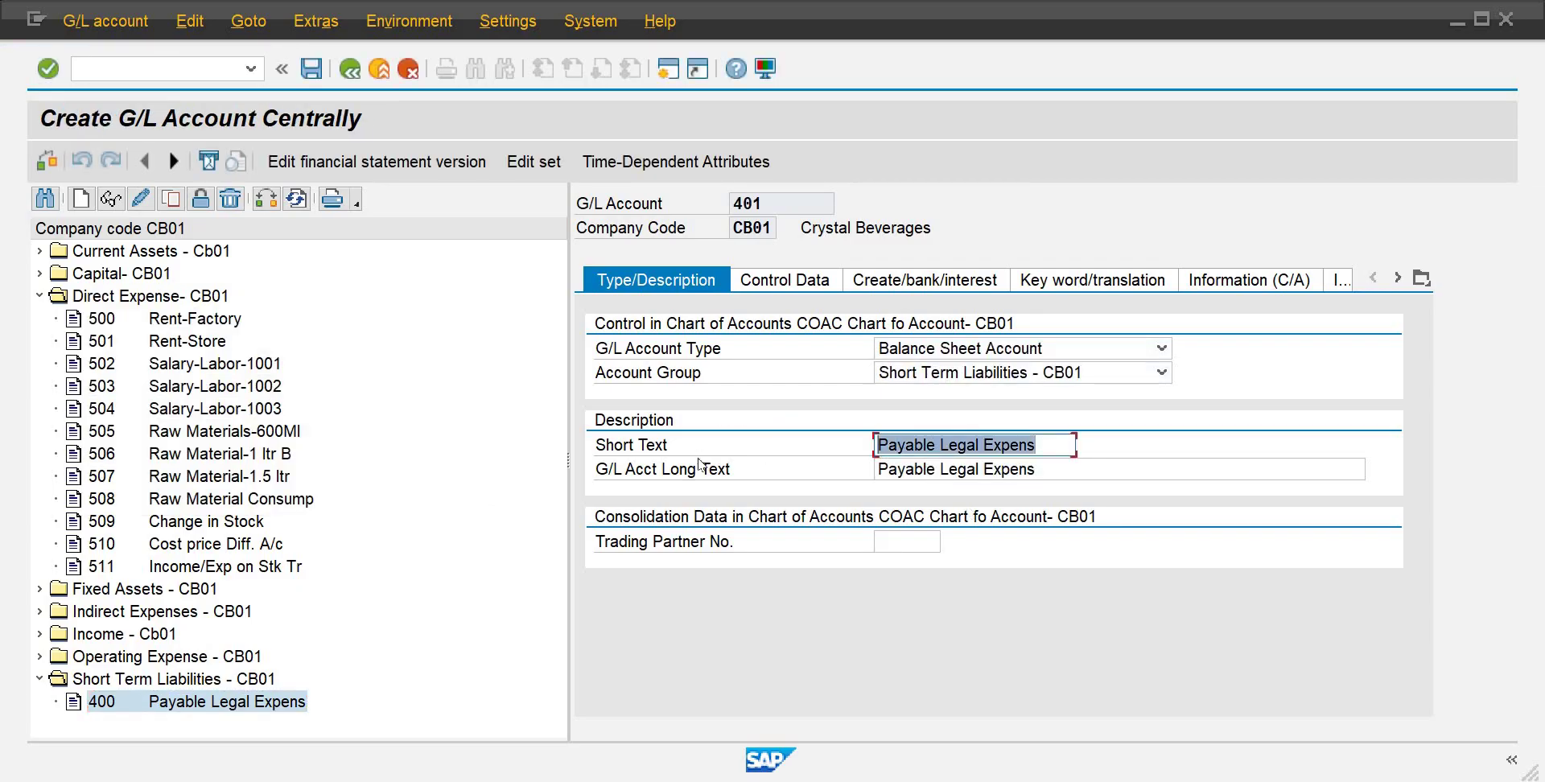
type("IR")
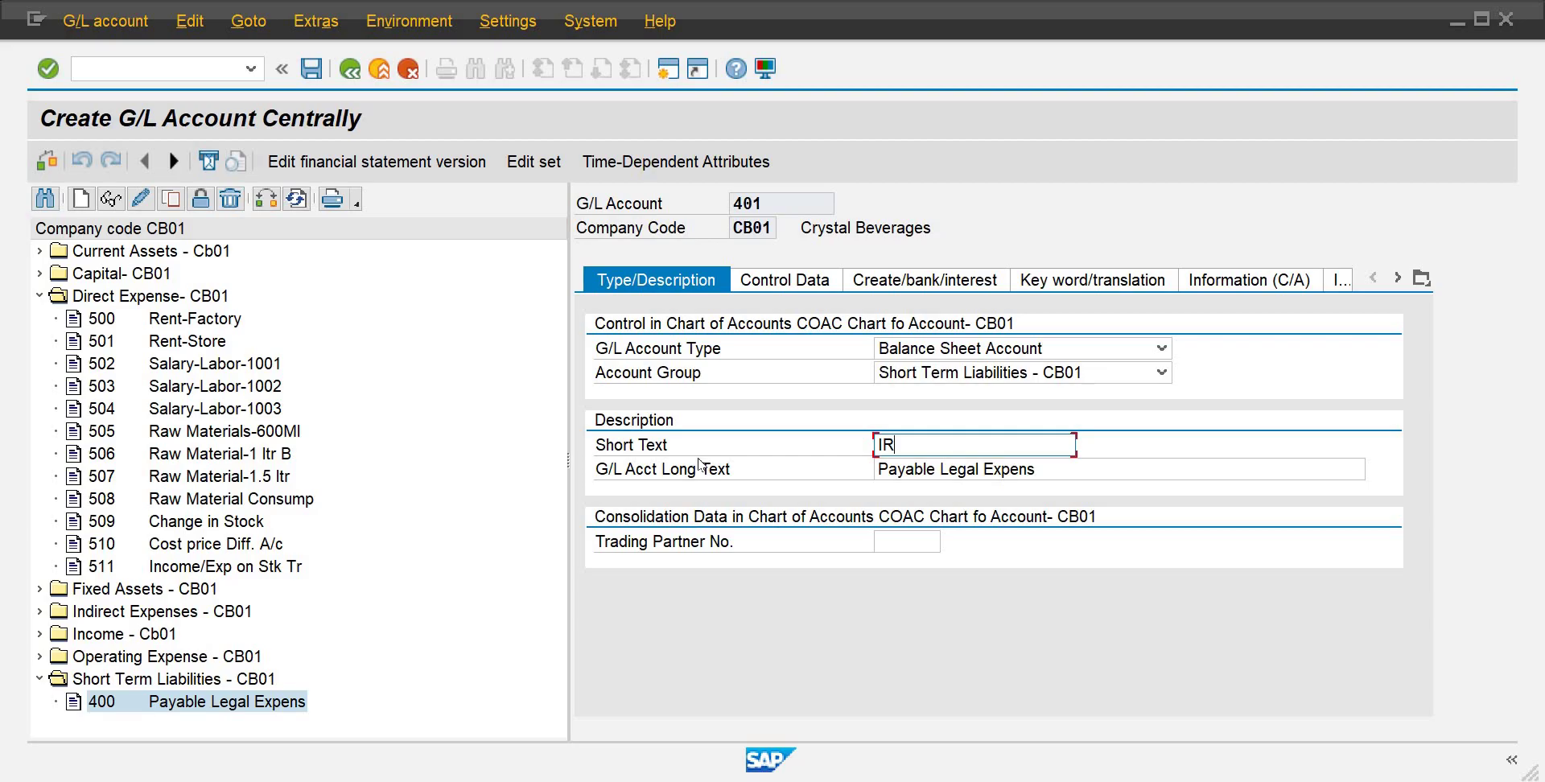
type("/")
type("GR ")
type("Ac")
type("oo")
key("BackSpace")
key("BackSpace")
key("BackSpace")
type("/c")
key("Tab")
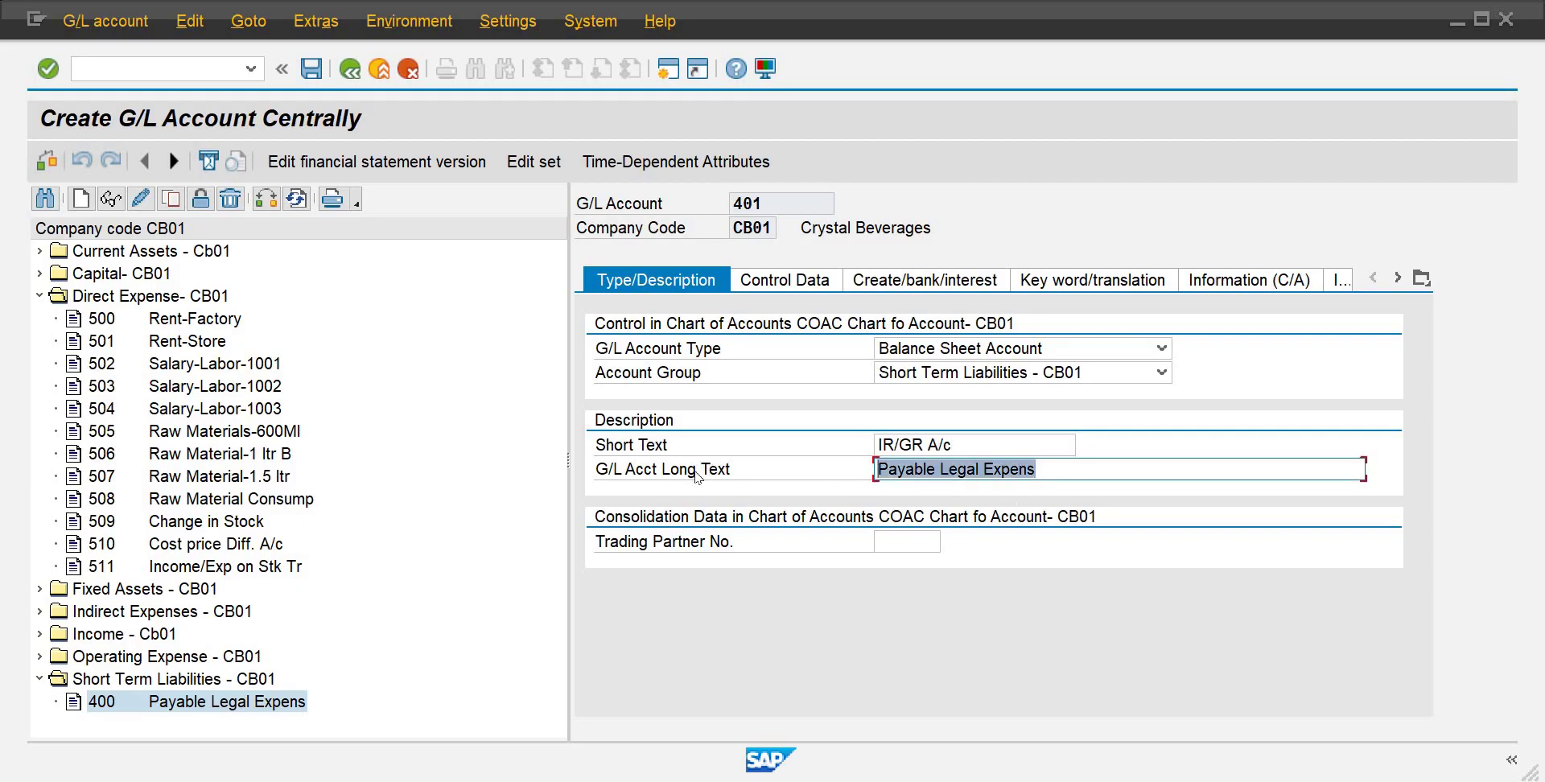
Step: Set the long text of account 401 to "IR/GR Clearing Account" and save the account
type("IR/")
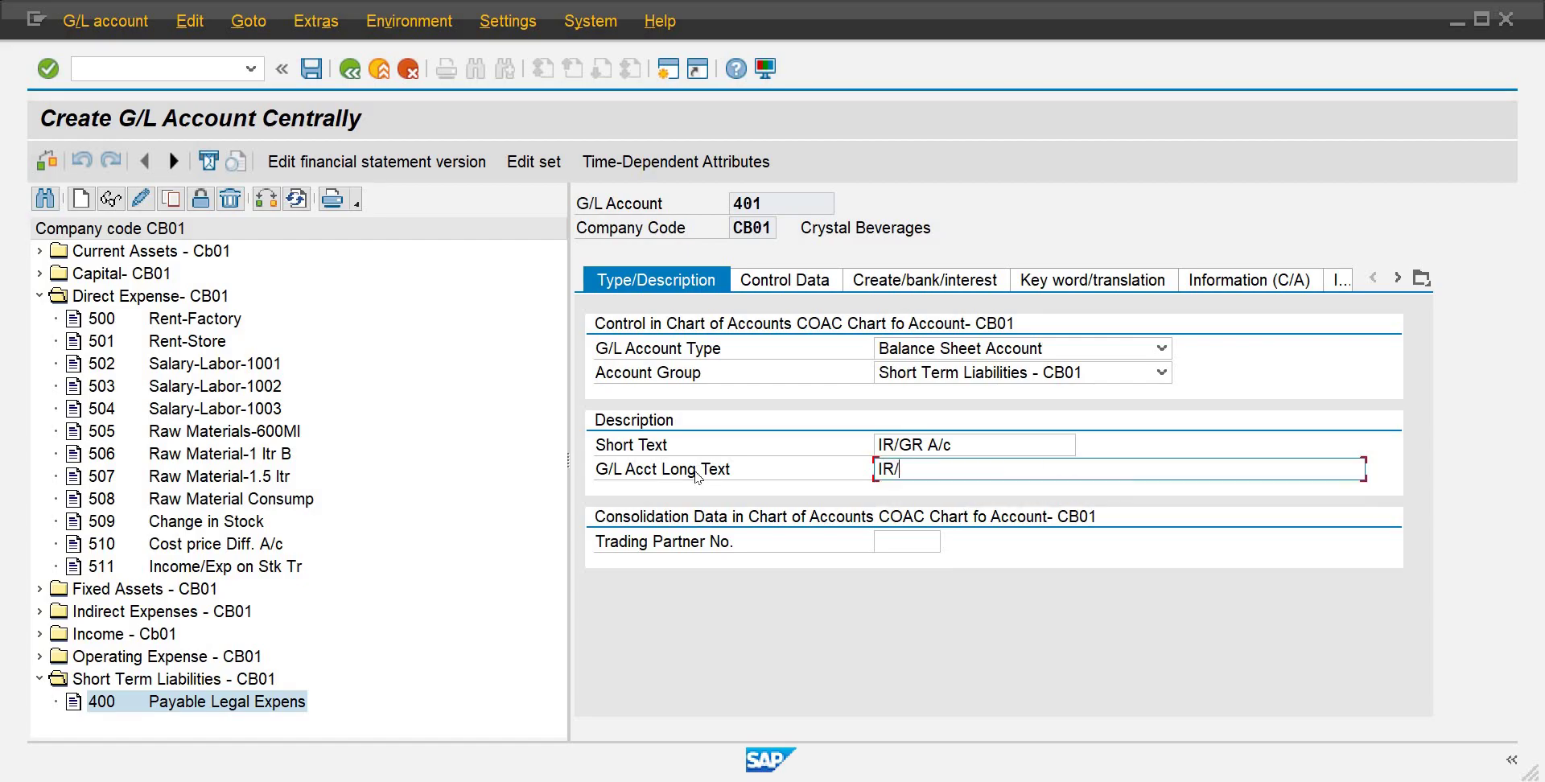
type("GR Clearing Account")
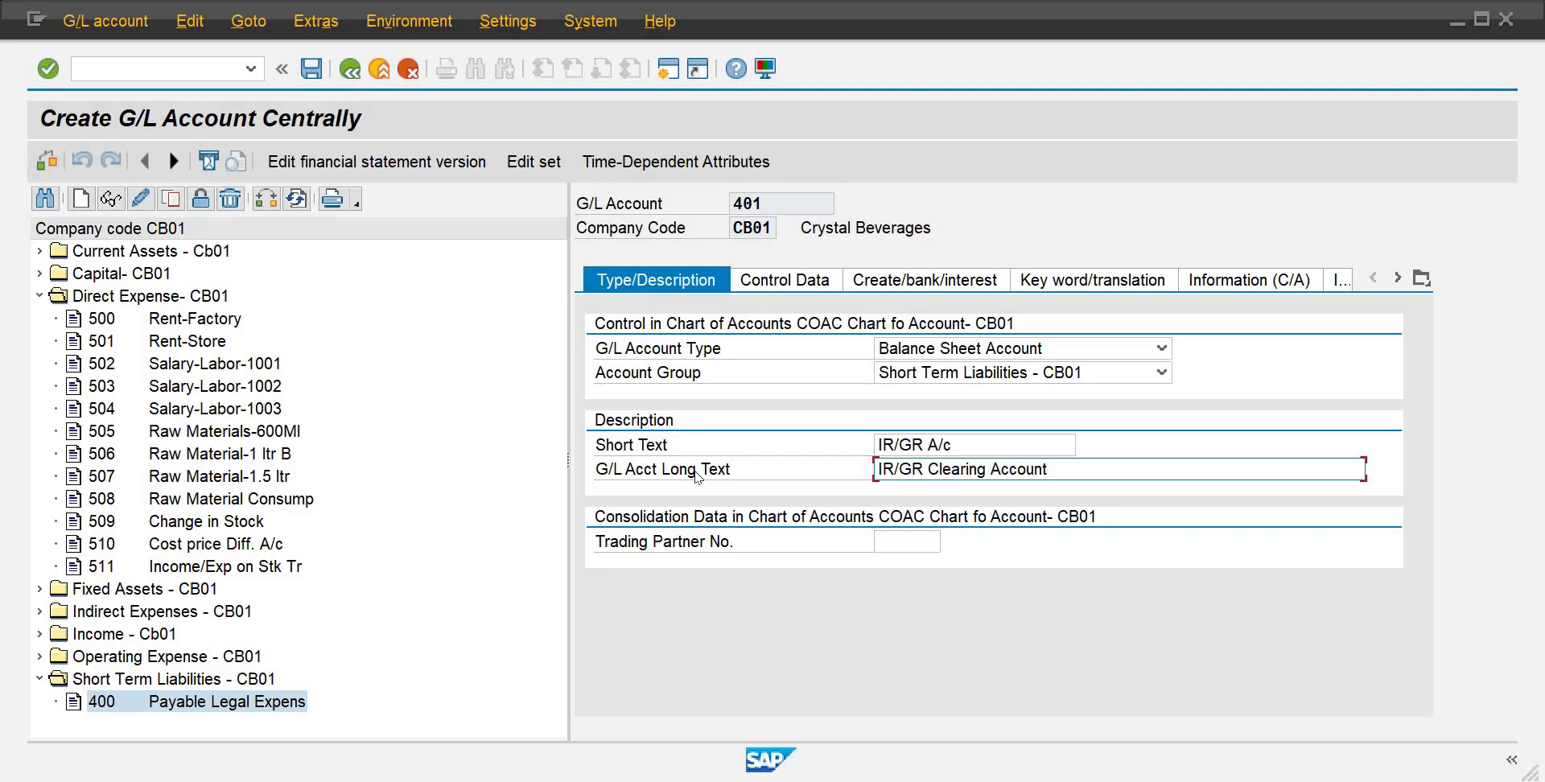
key("Return")
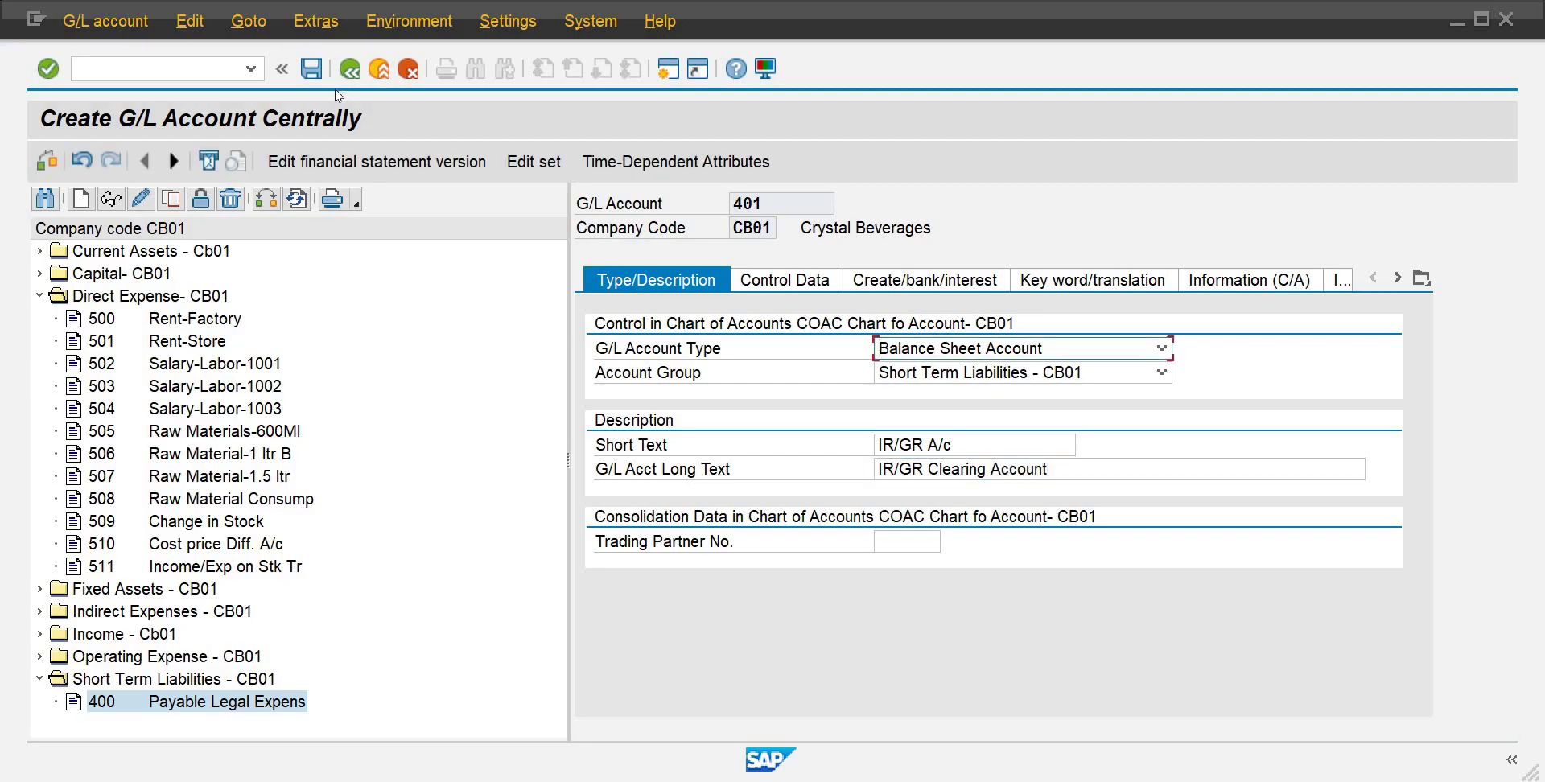
left_click(318, 74)
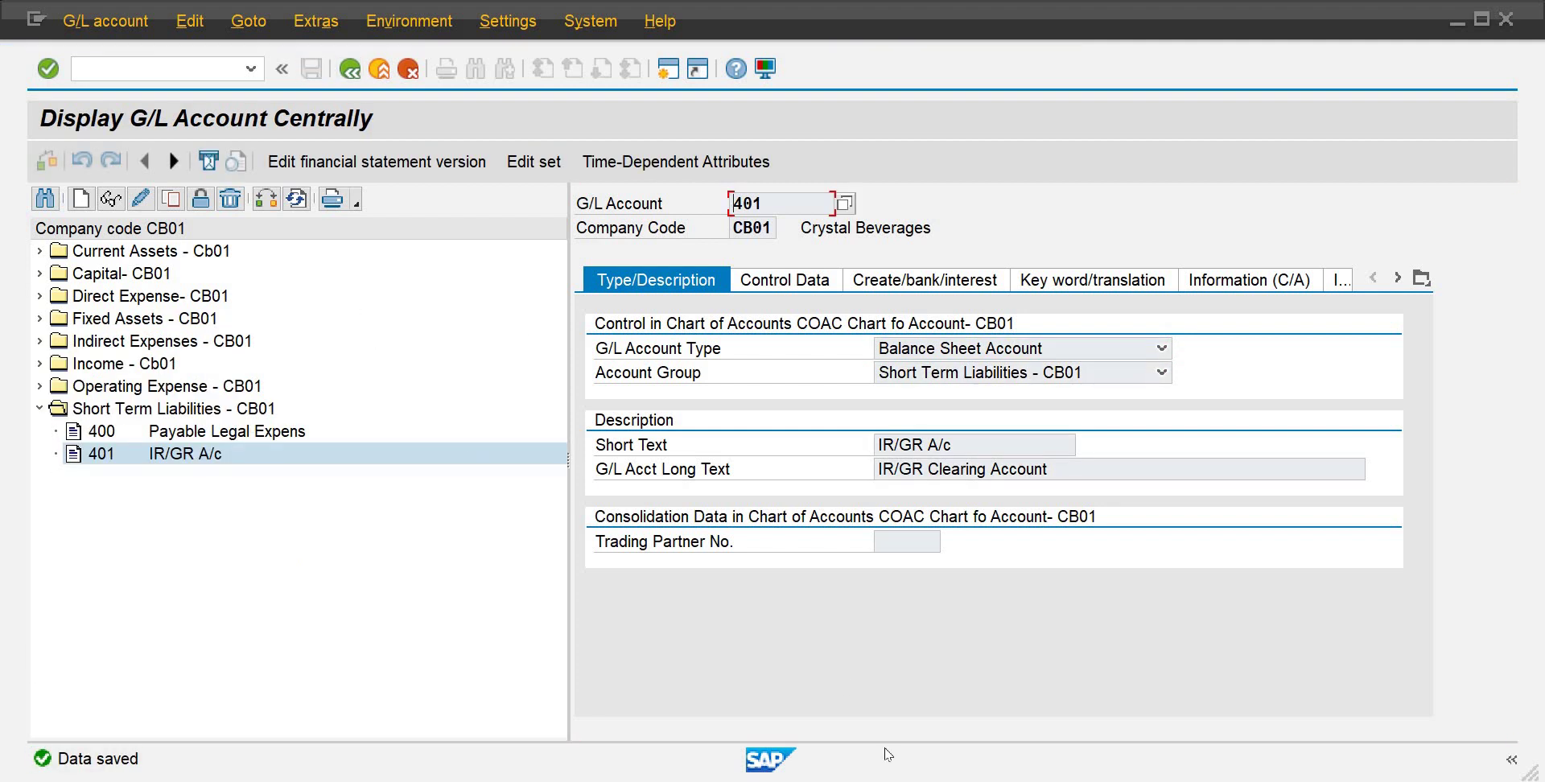
Step: Switch to the Special Transaction Keys document in Word and add the line "Account Determination in MM" below the numbered list
left_click(1045, 736)
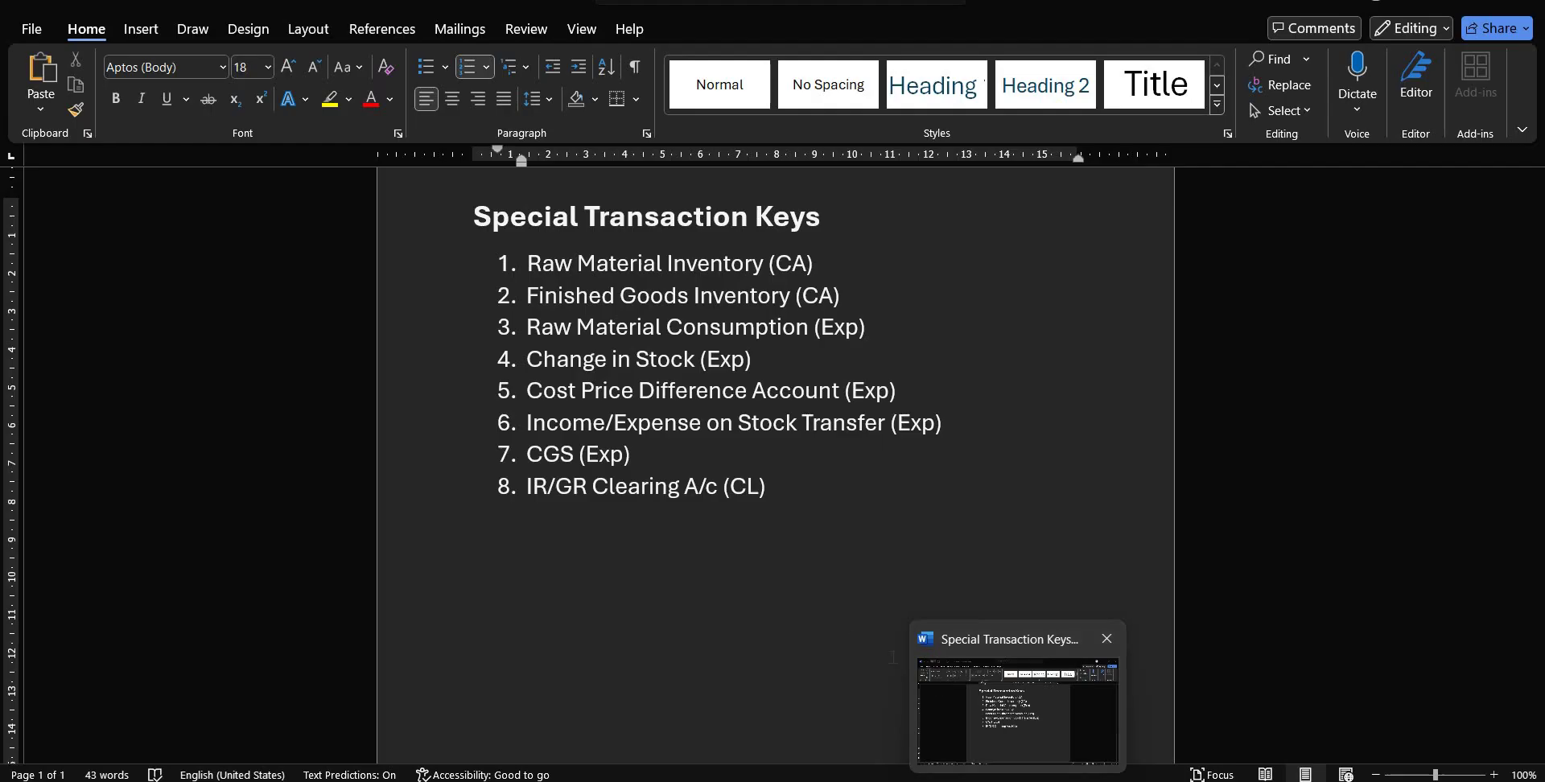
key("Return")
key("BackSpace")
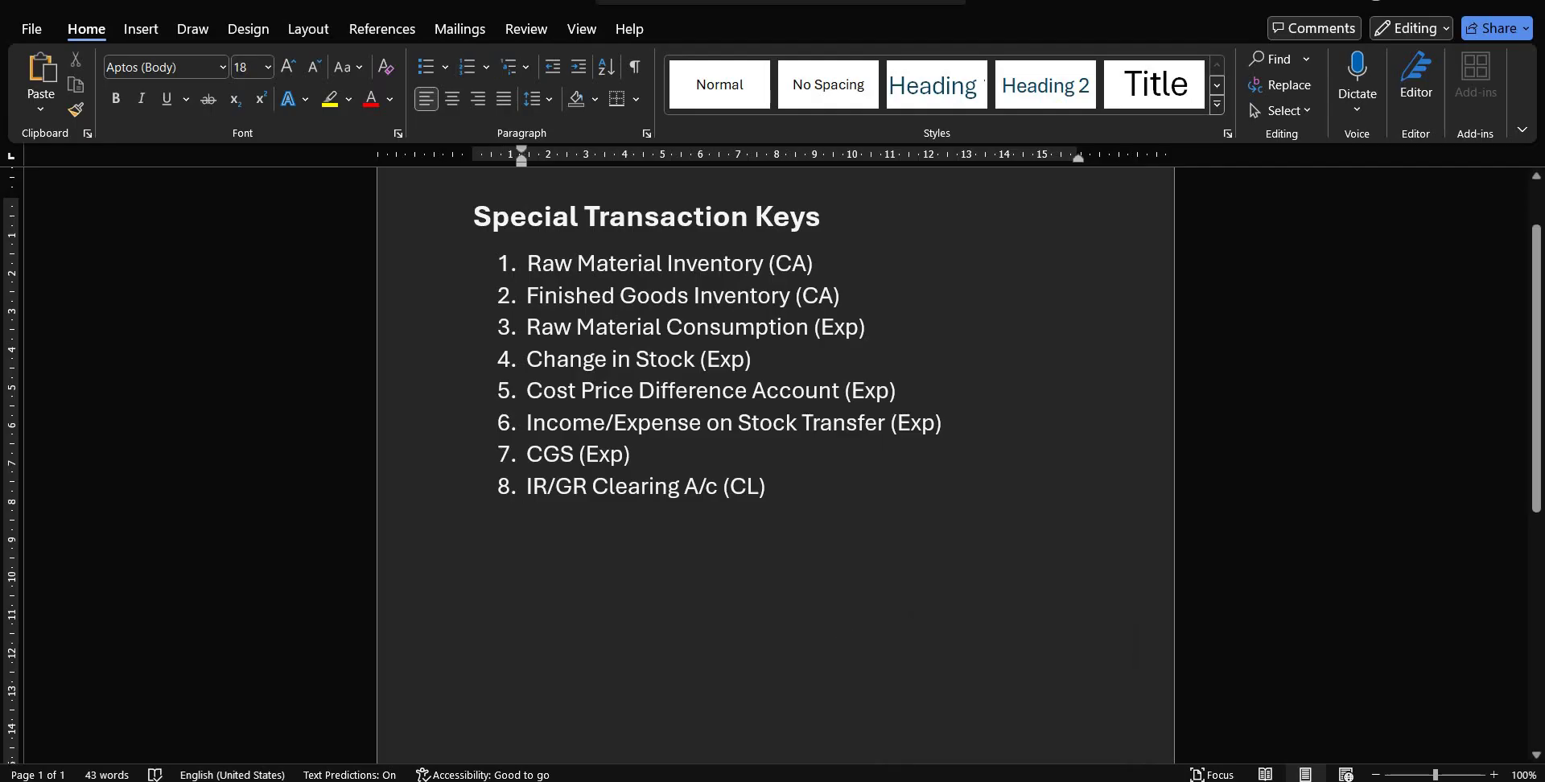
type("Account")
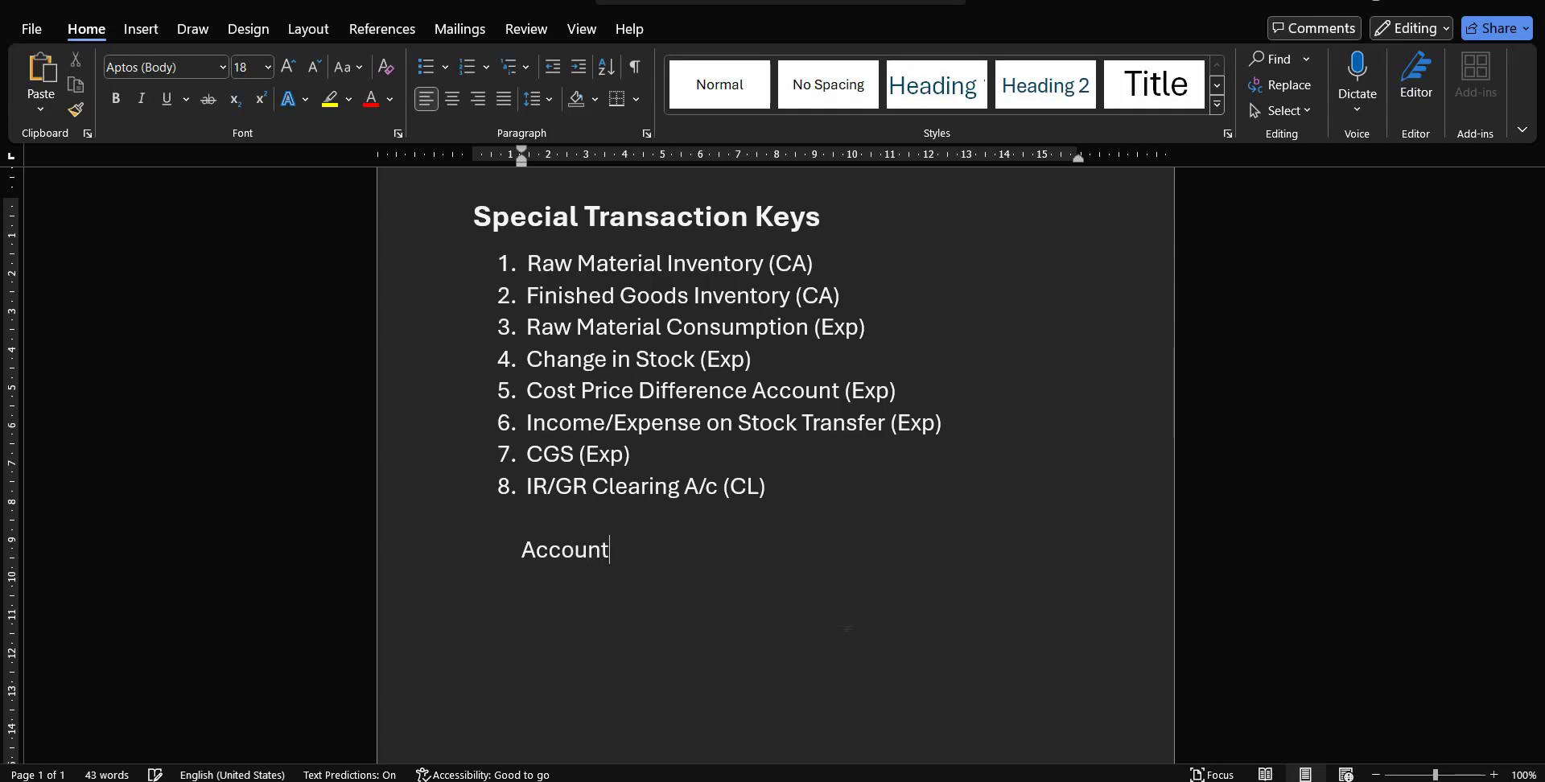
type(" Determintation")
key("BackSpace")
key("BackSpace")
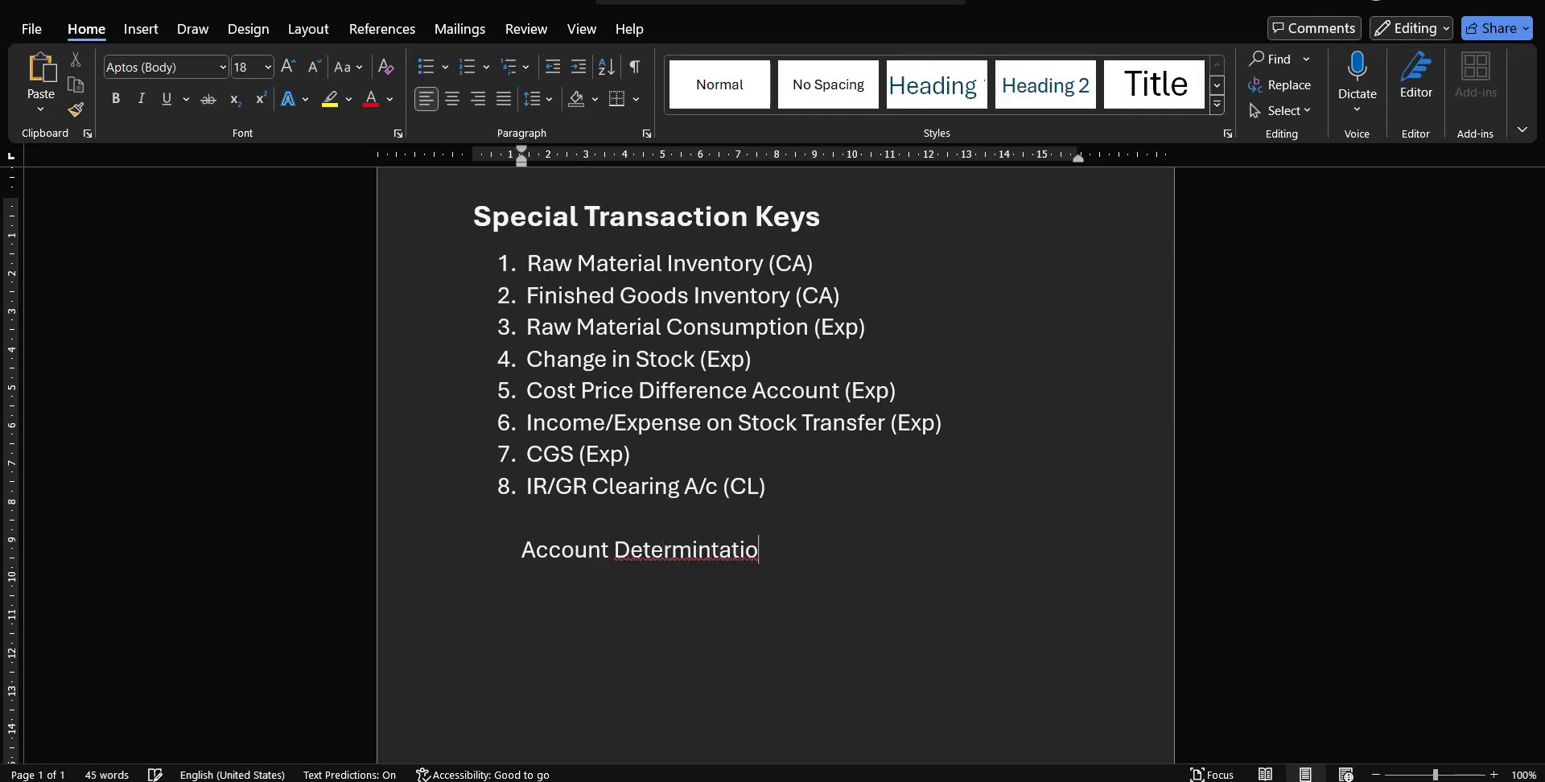
key("BackSpace")
key("BackSpace")
key("BackSpace")
key("BackSpace")
key("BackSpace")
type("ation inM")
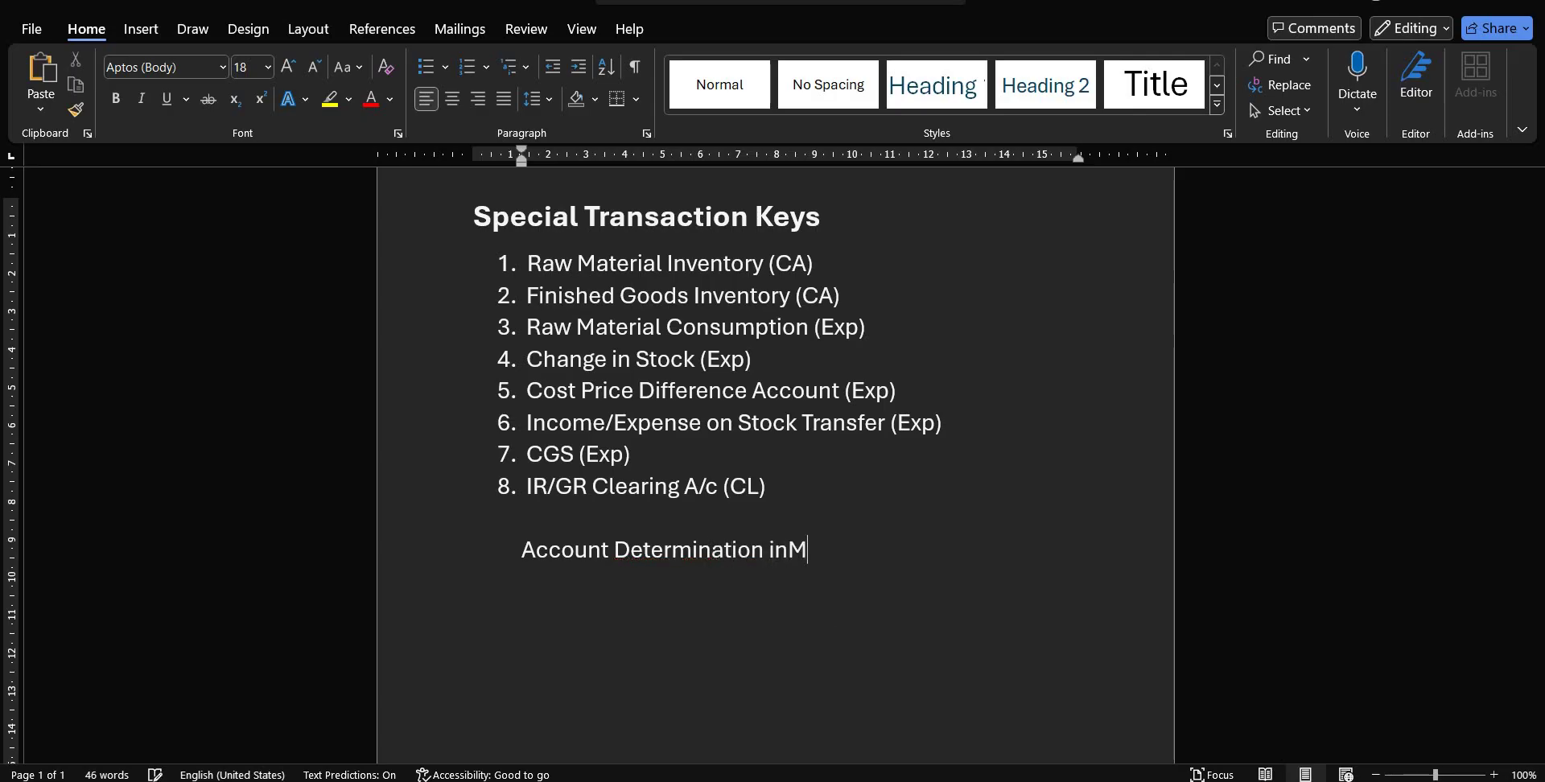
key("BackSpace")
type("MM")
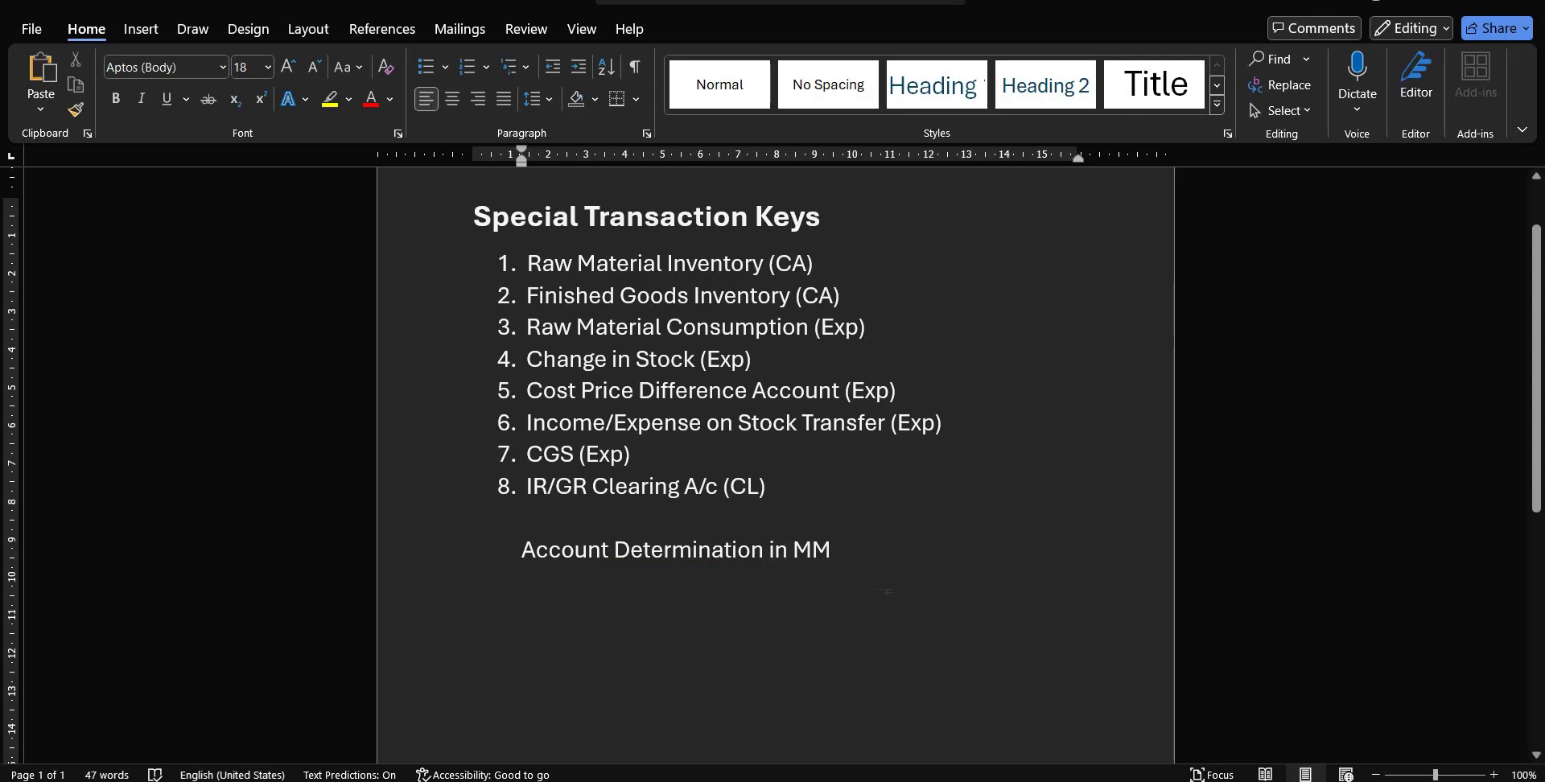
Step: Format the "Account Determination in MM" line as a bold 25 pt heading and reduce its left indent
scroll(884, 592, "down", 1)
triple_click(519, 515)
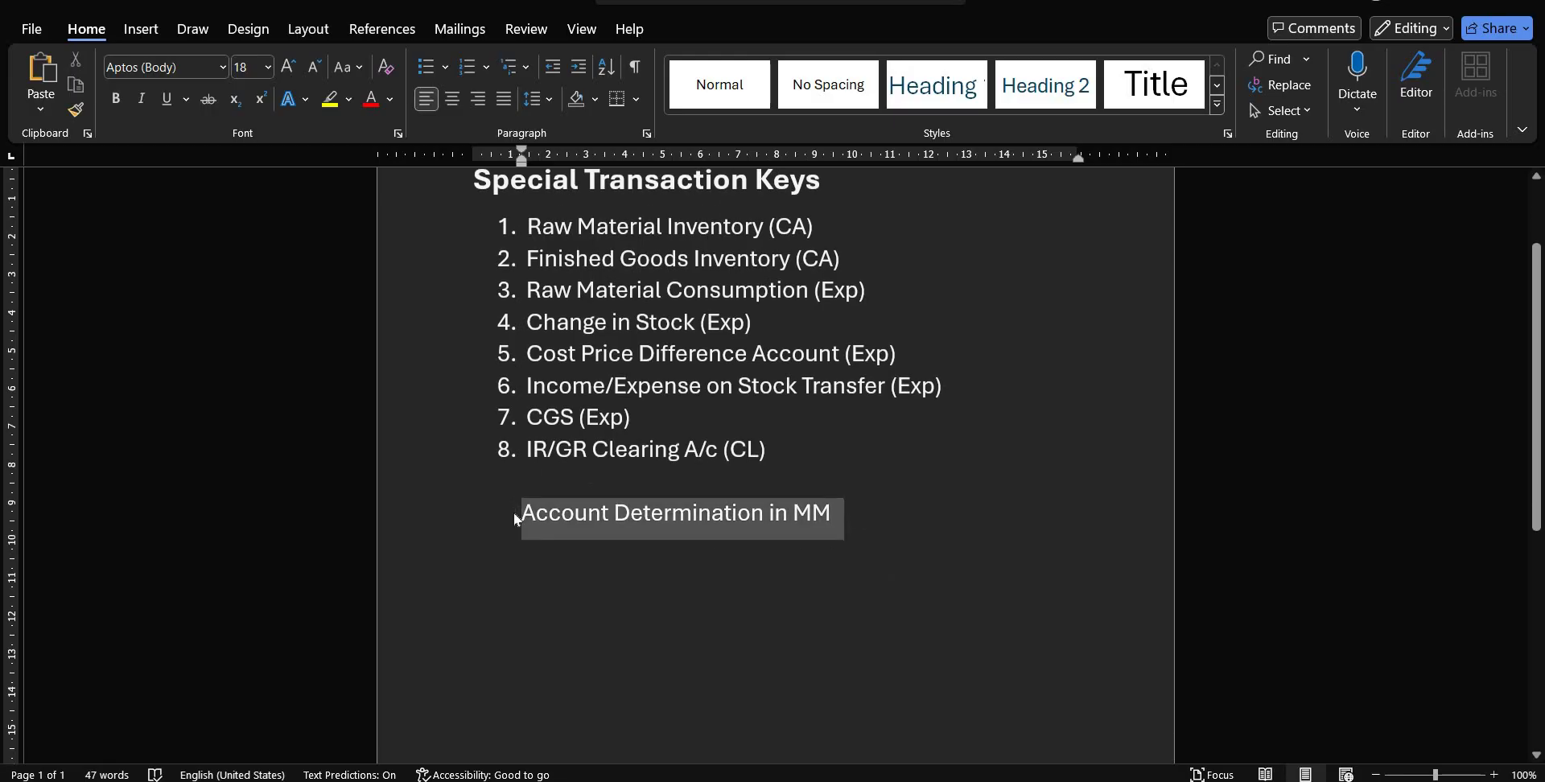
key("ctrl+shift+period")
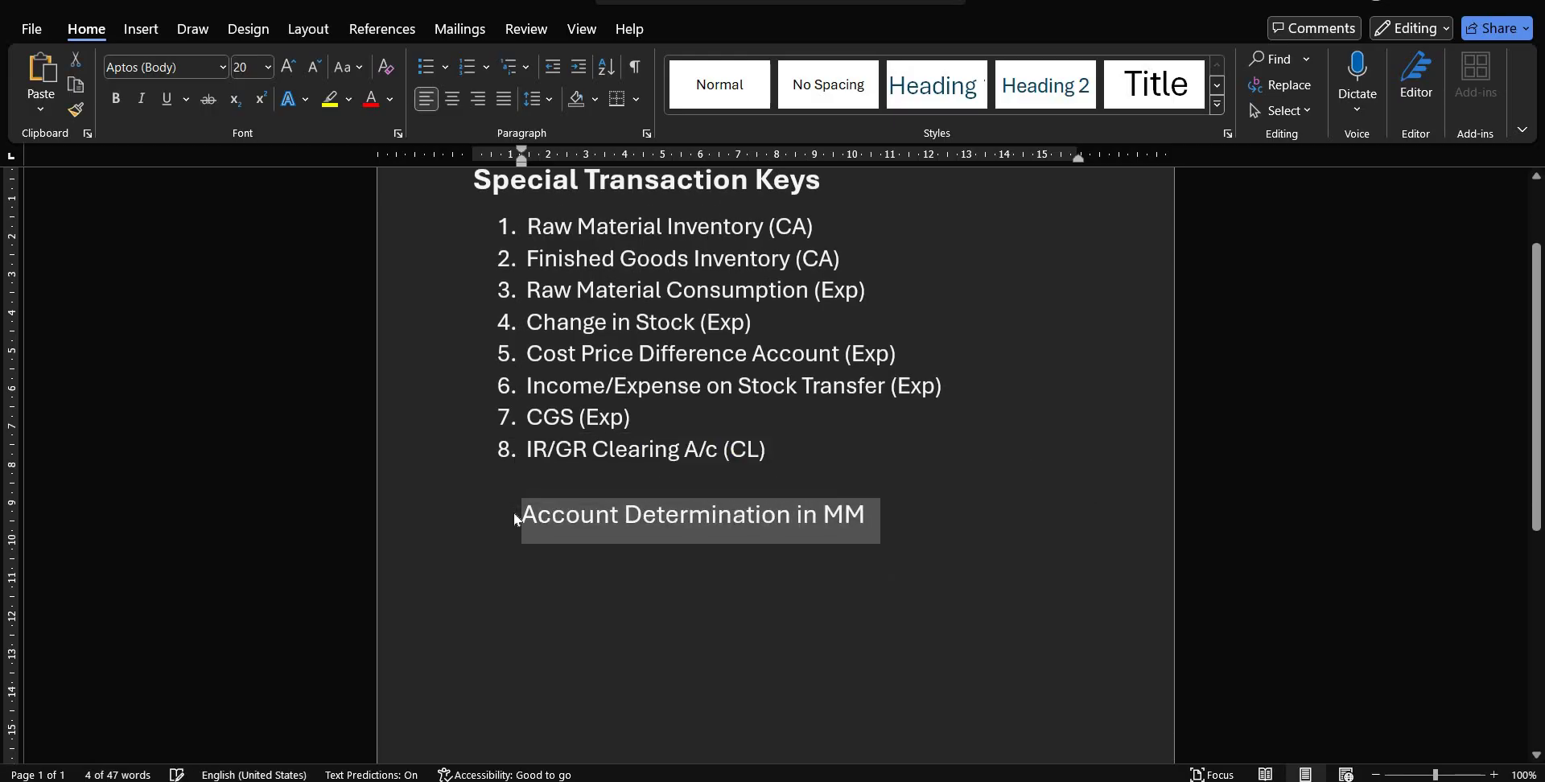
key("ctrl+bracketright")
key("ctrl+bracketright")
key("ctrl+bracketright")
key("ctrl+bracketright")
key("ctrl+bracketright")
key("ctrl+b")
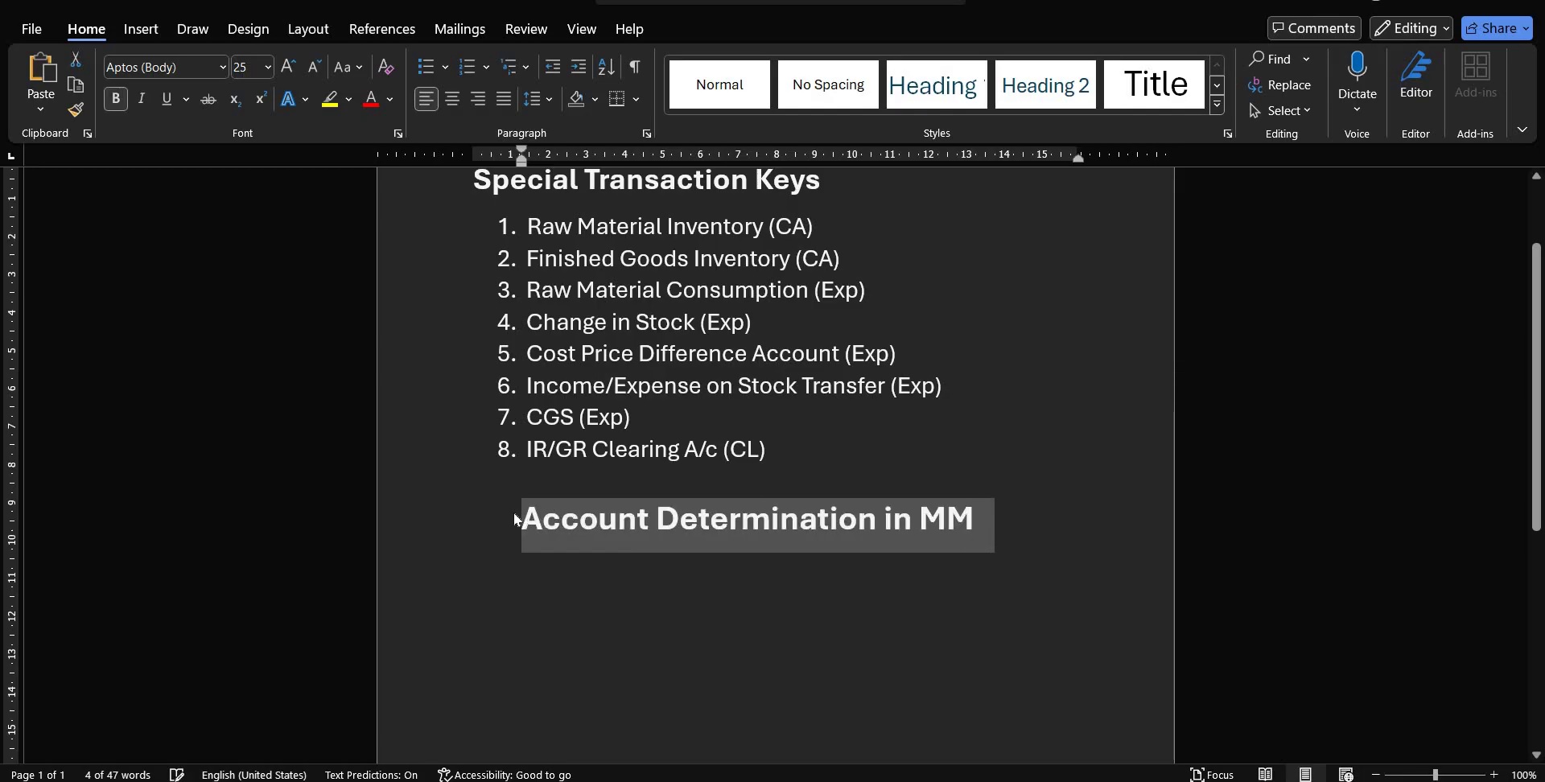
left_click(515, 519)
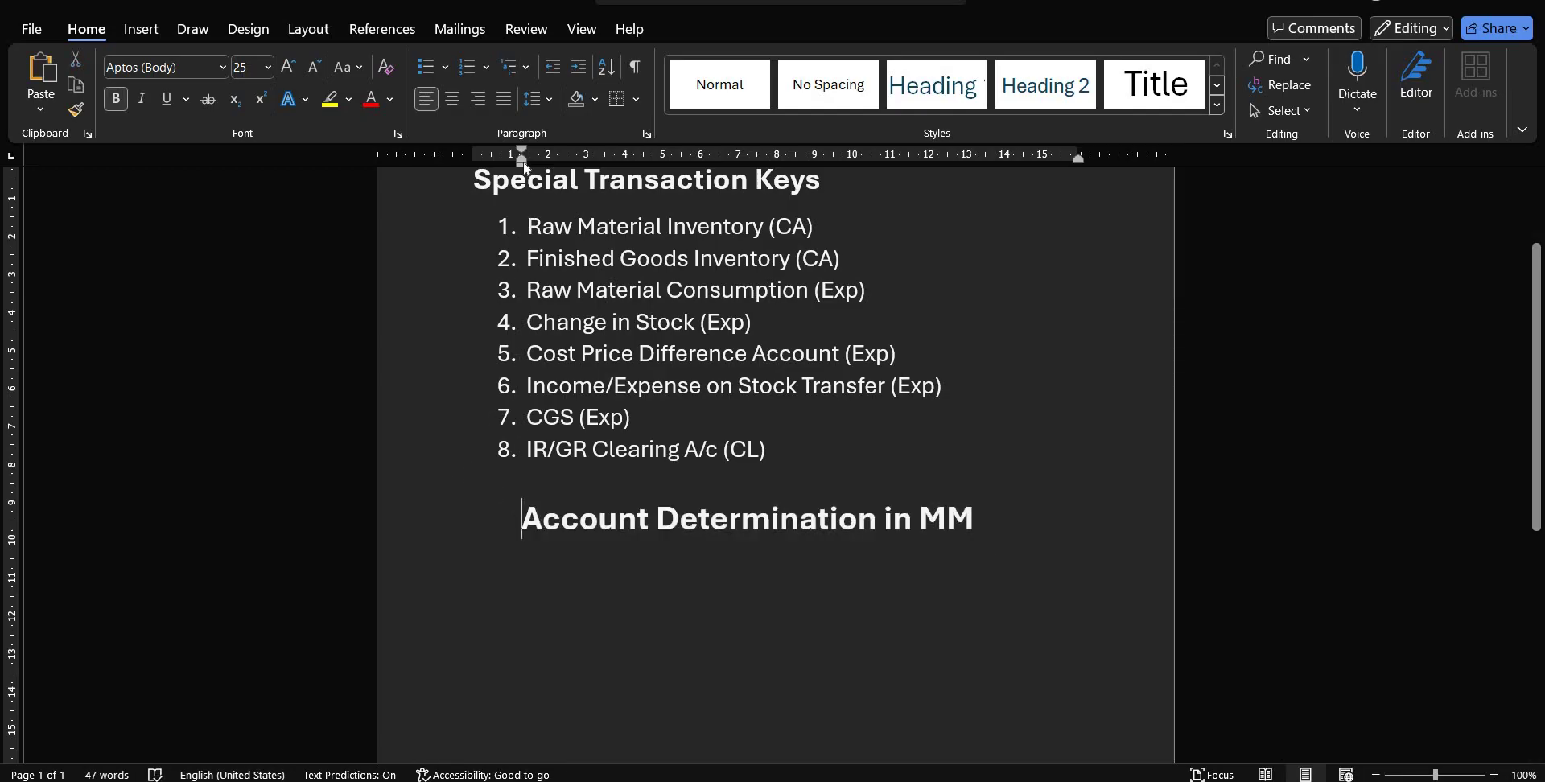
key("BackSpace")
key("BackSpace")
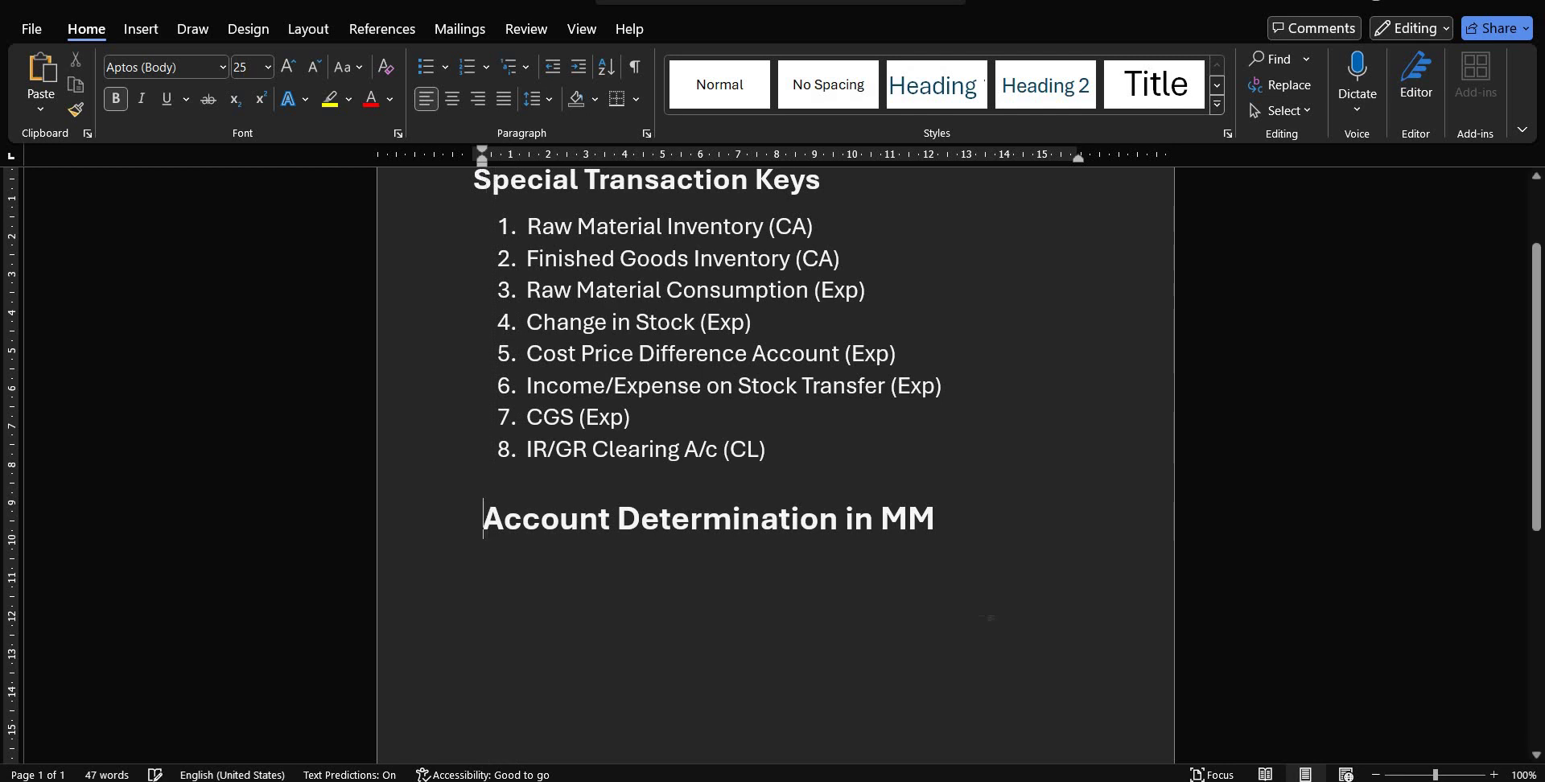
Step: Start a numbered list below the "Account Determination in MM" heading with "AUM" as its first item
key("End")
key("Return")
key("Return")
type("1.")
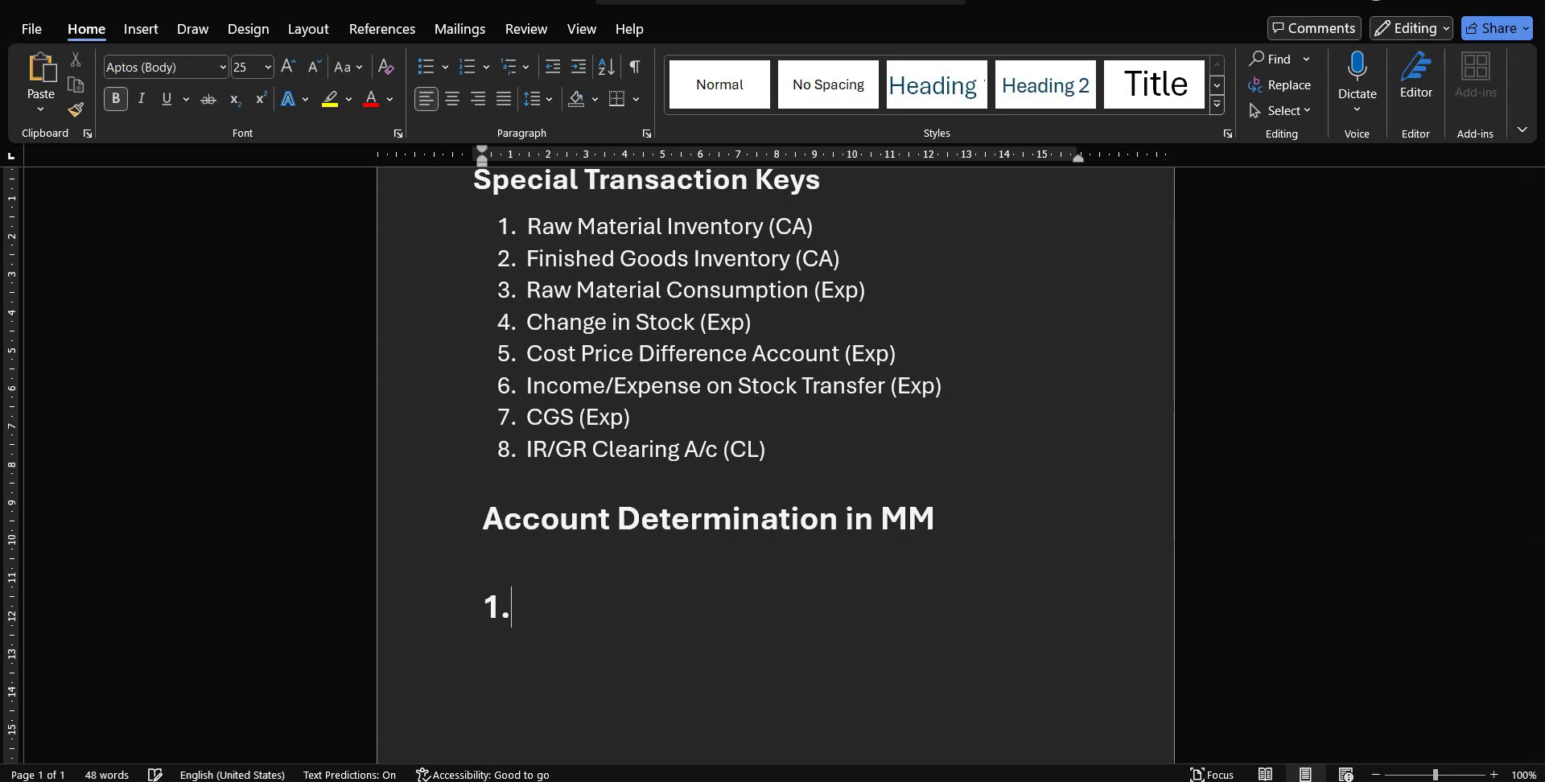
type(" AUM")
key("Return")
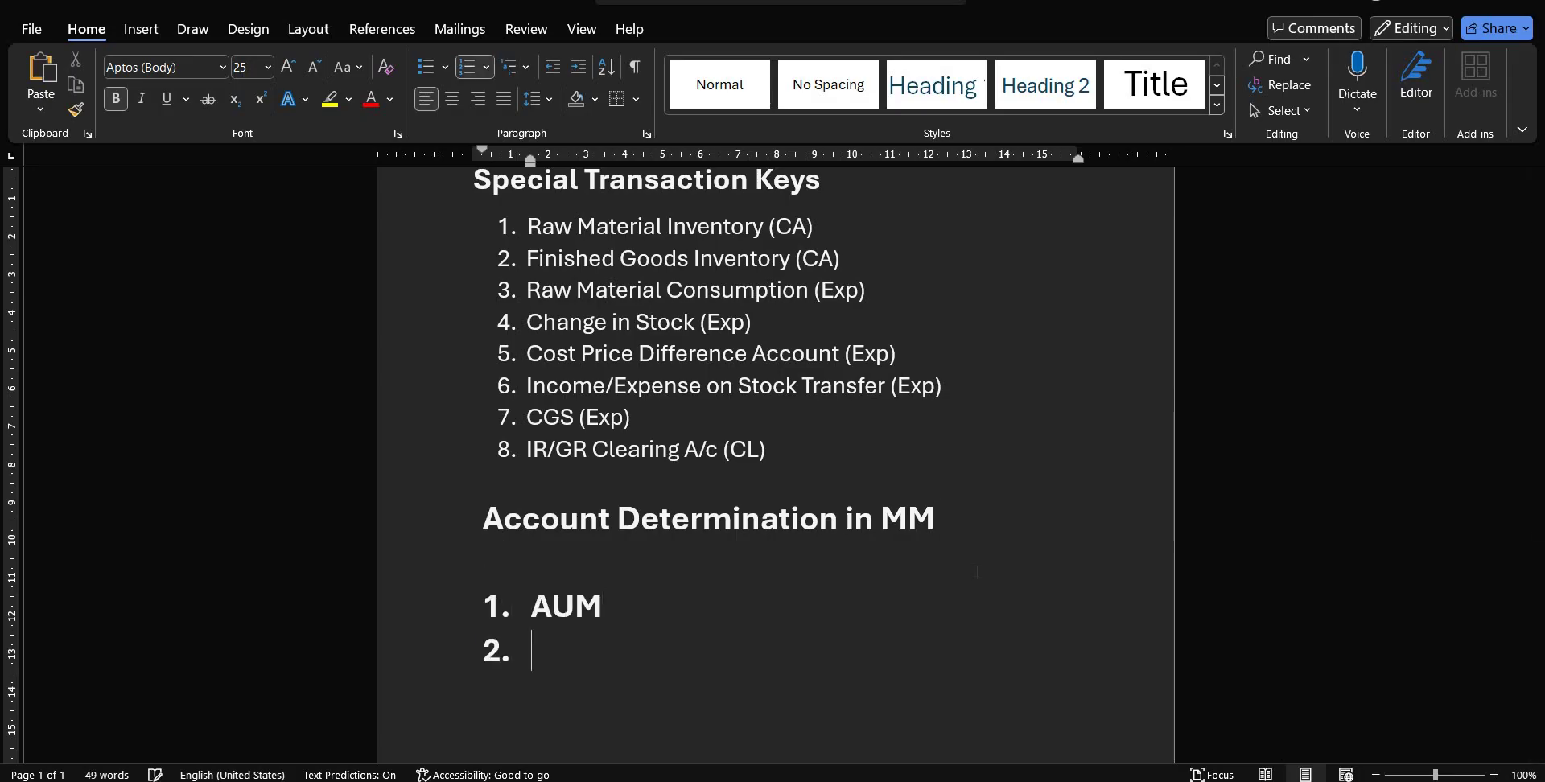
Step: Add BSV, BSX, GBB, PRD and WAY as items 2 to 6 of the numbered list
type("BSV")
key("Return")
type("BS")
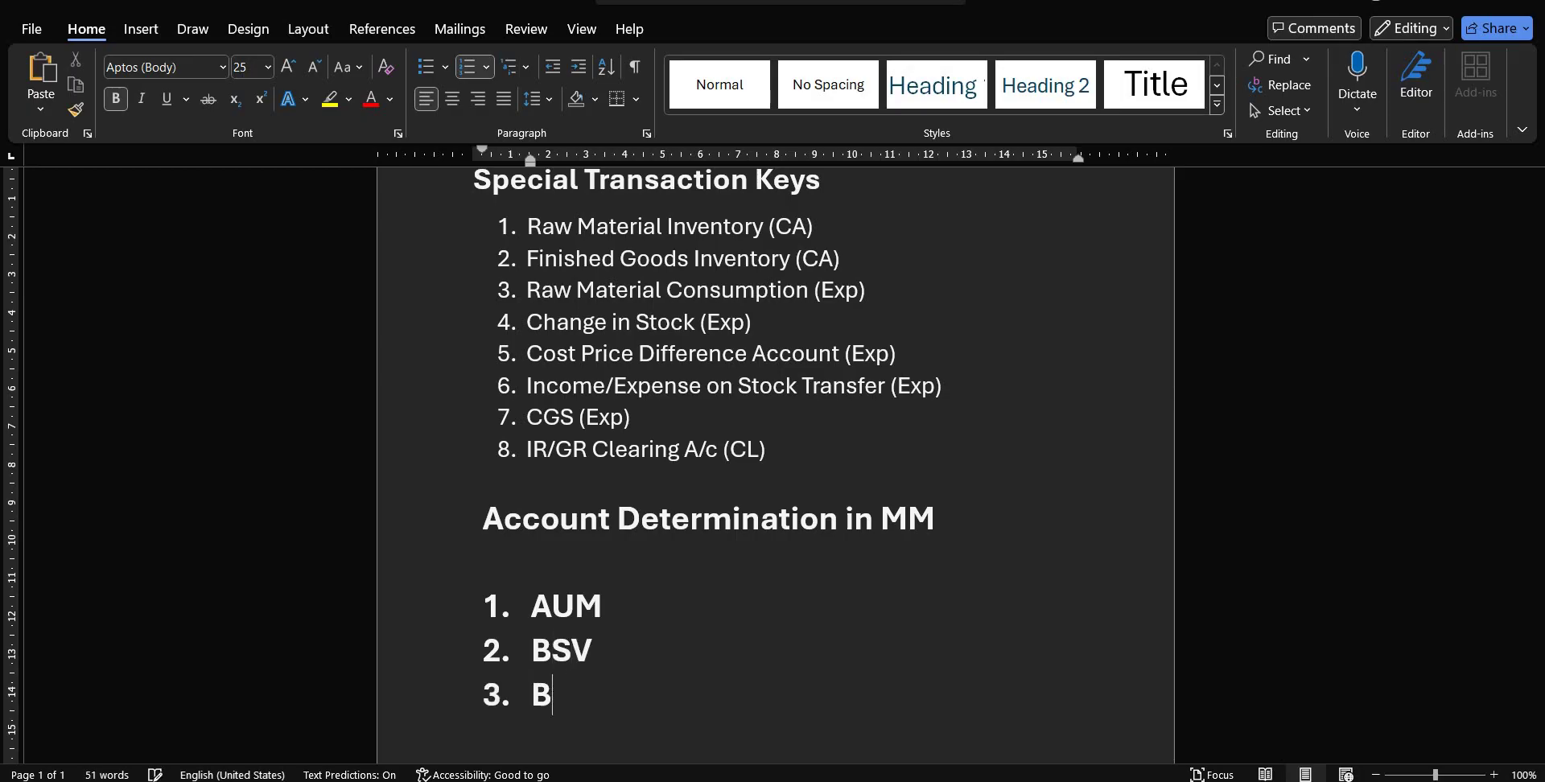
type("X")
key("Return")
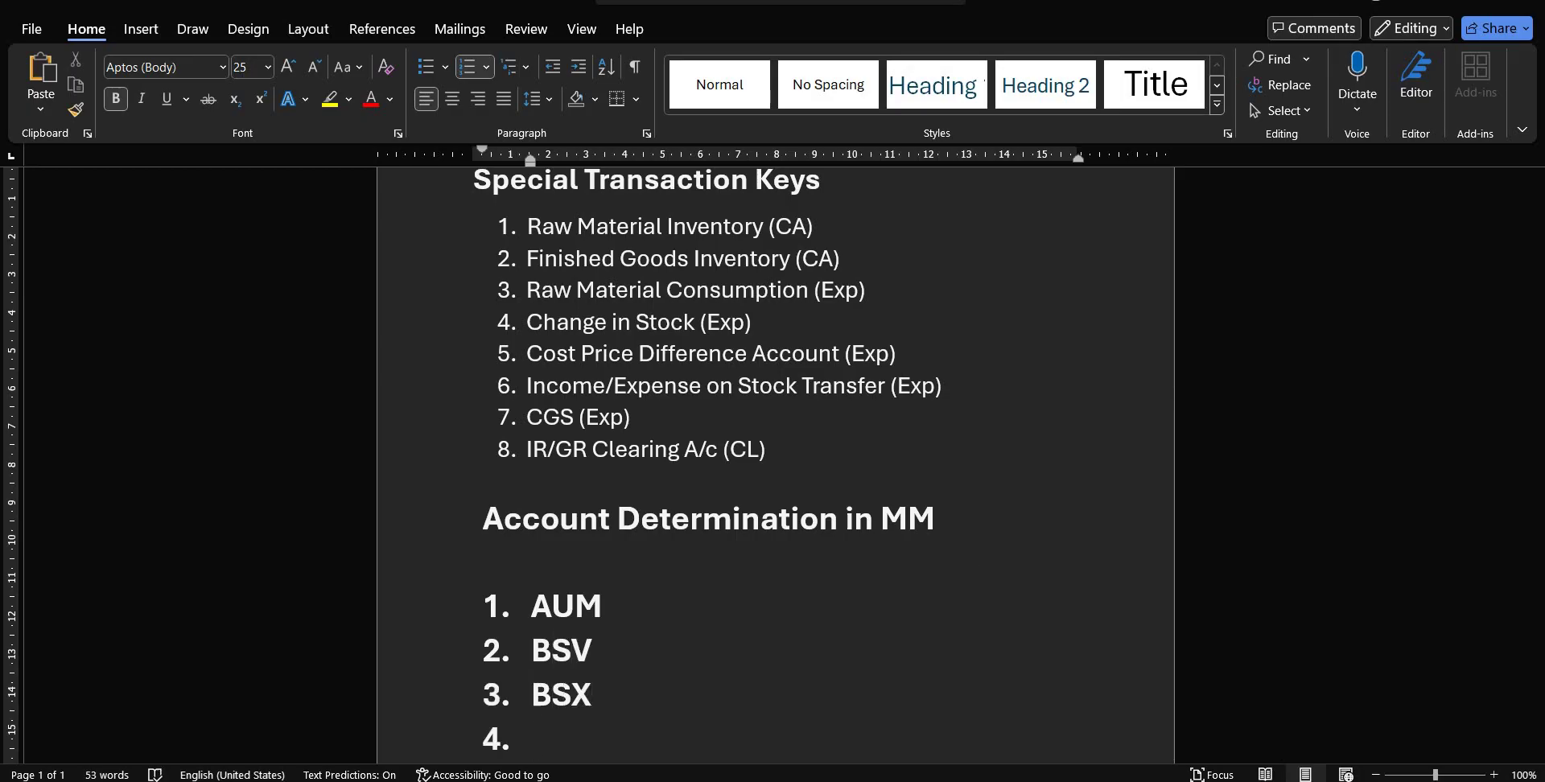
type("GBB")
key("Return")
type("P")
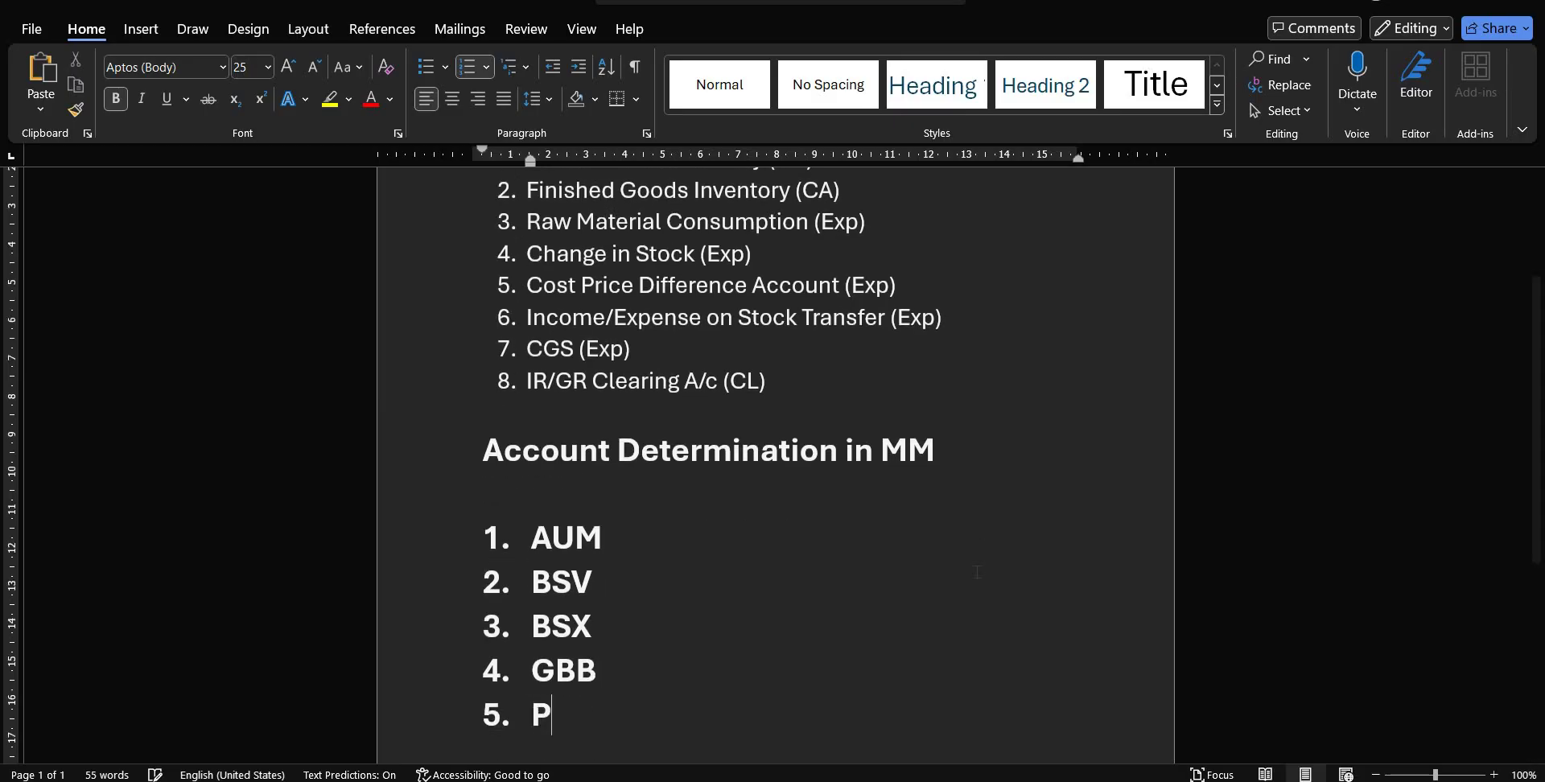
type("RD")
key("Return")
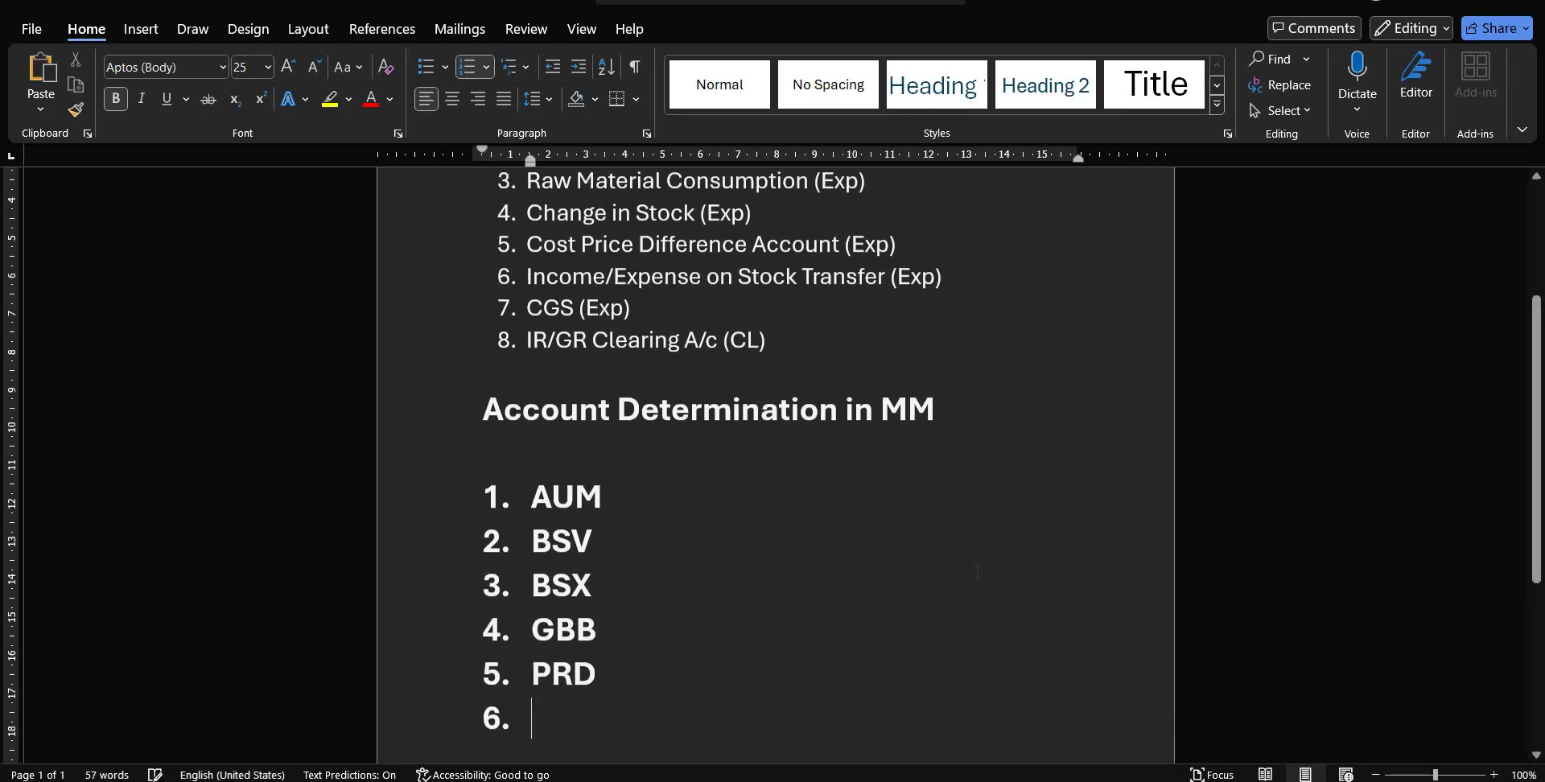
type("WAY")
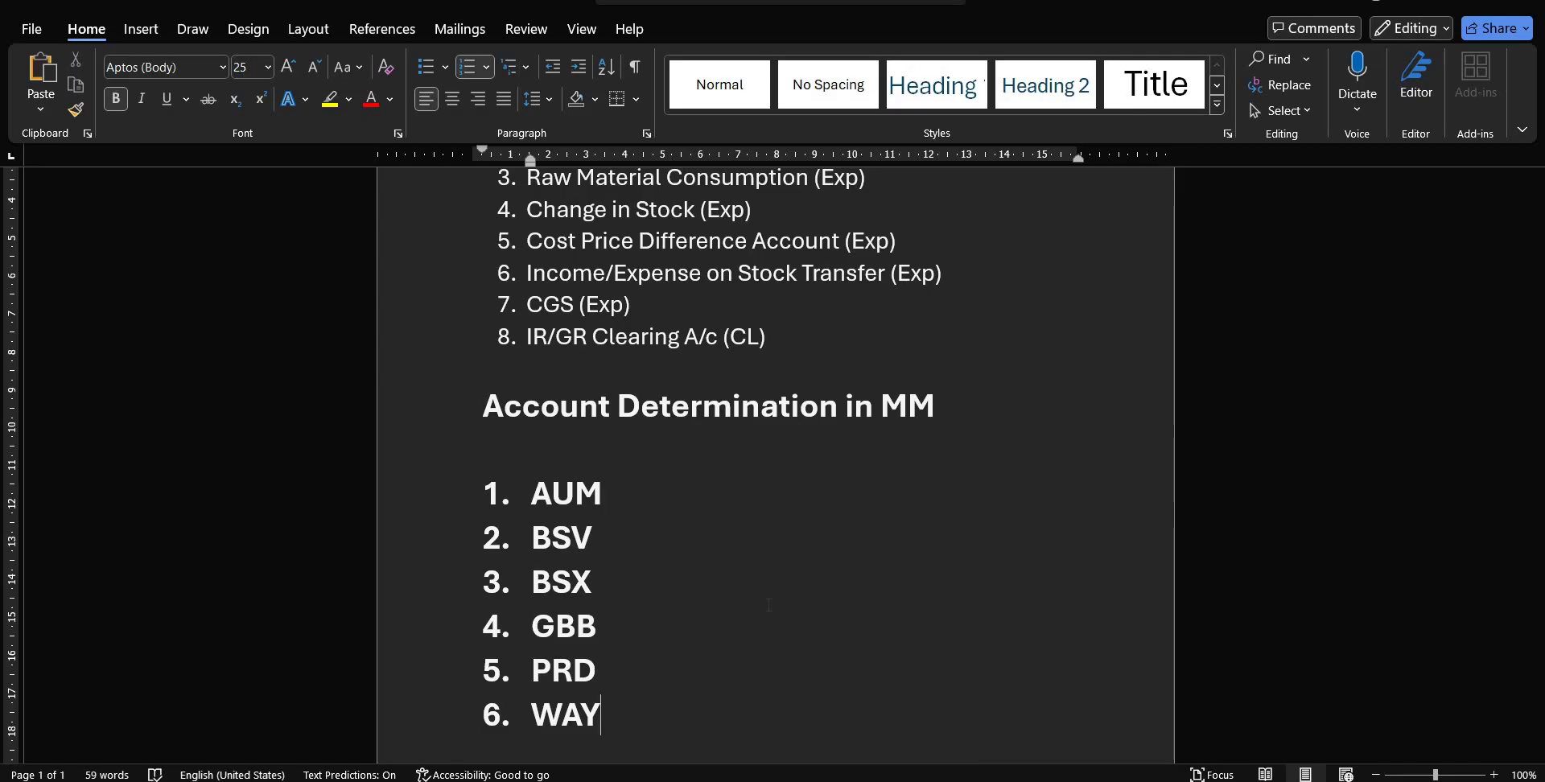
Step: Reduce the font size of the six transaction keys in the list to 19 pt and remove their bold formatting
left_click(505, 480, "shift")
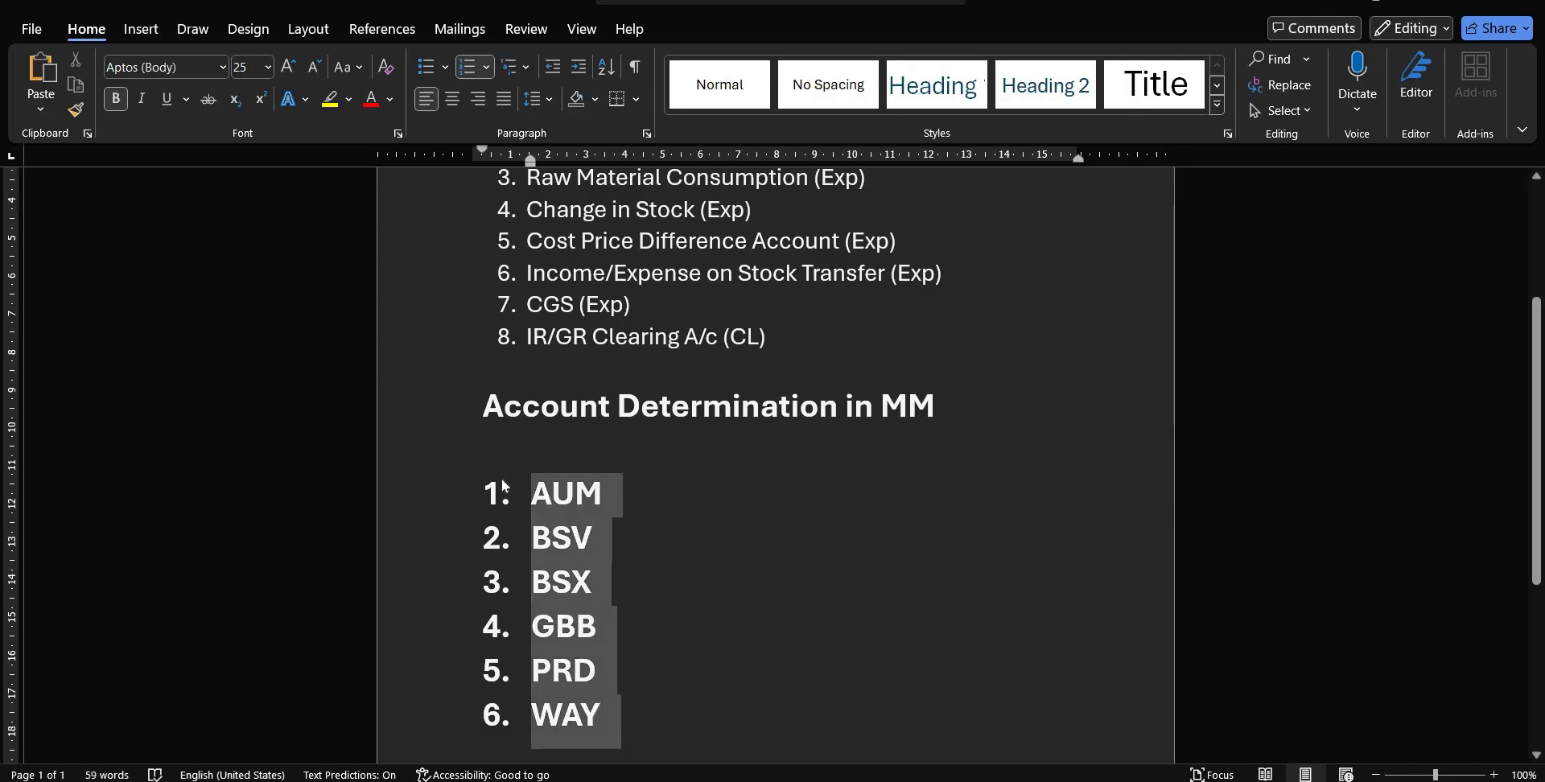
key("ctrl+bracketleft")
key("ctrl+bracketleft")
key("ctrl+bracketleft")
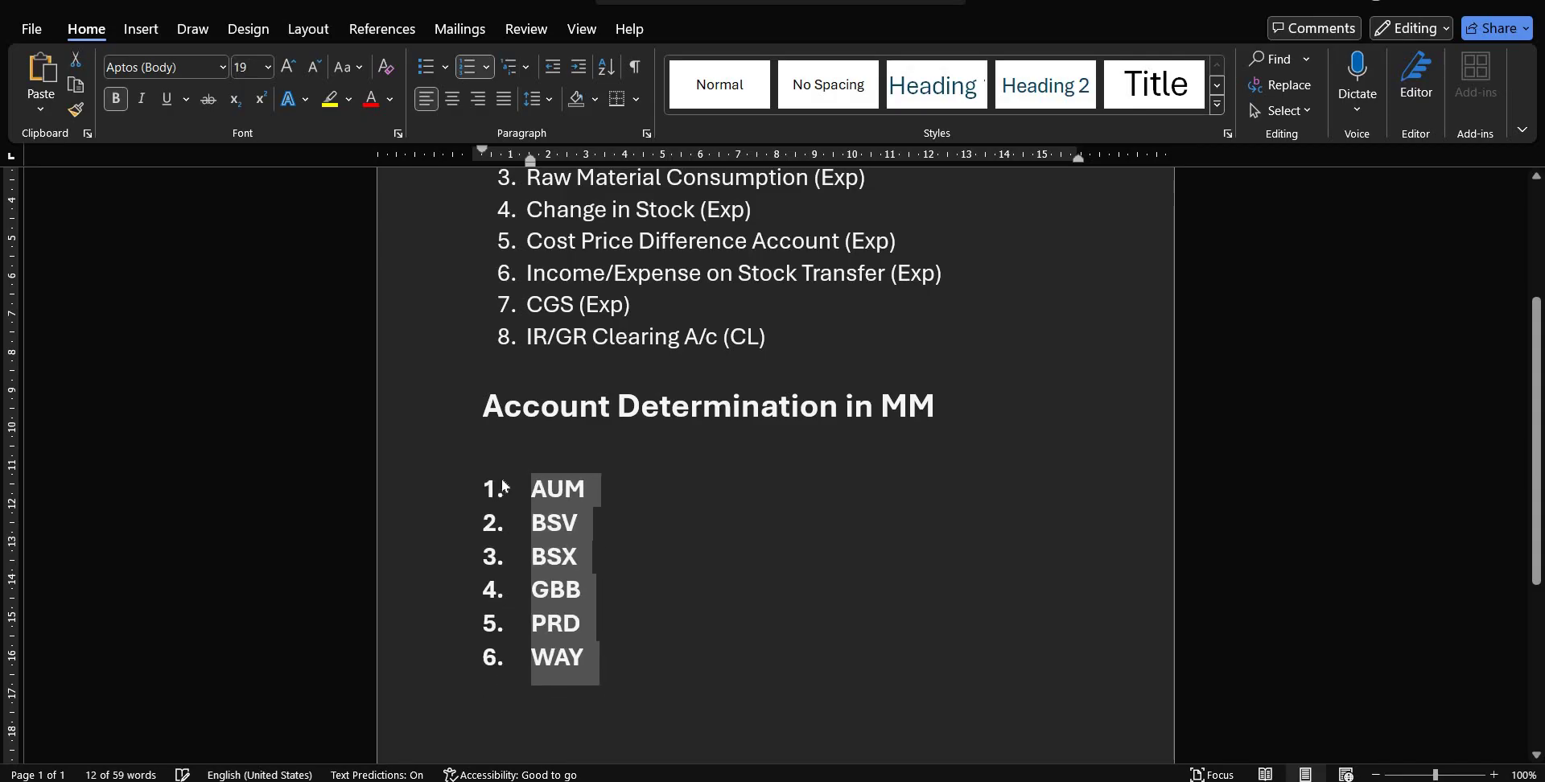
key("ctrl+b")
left_click(631, 524)
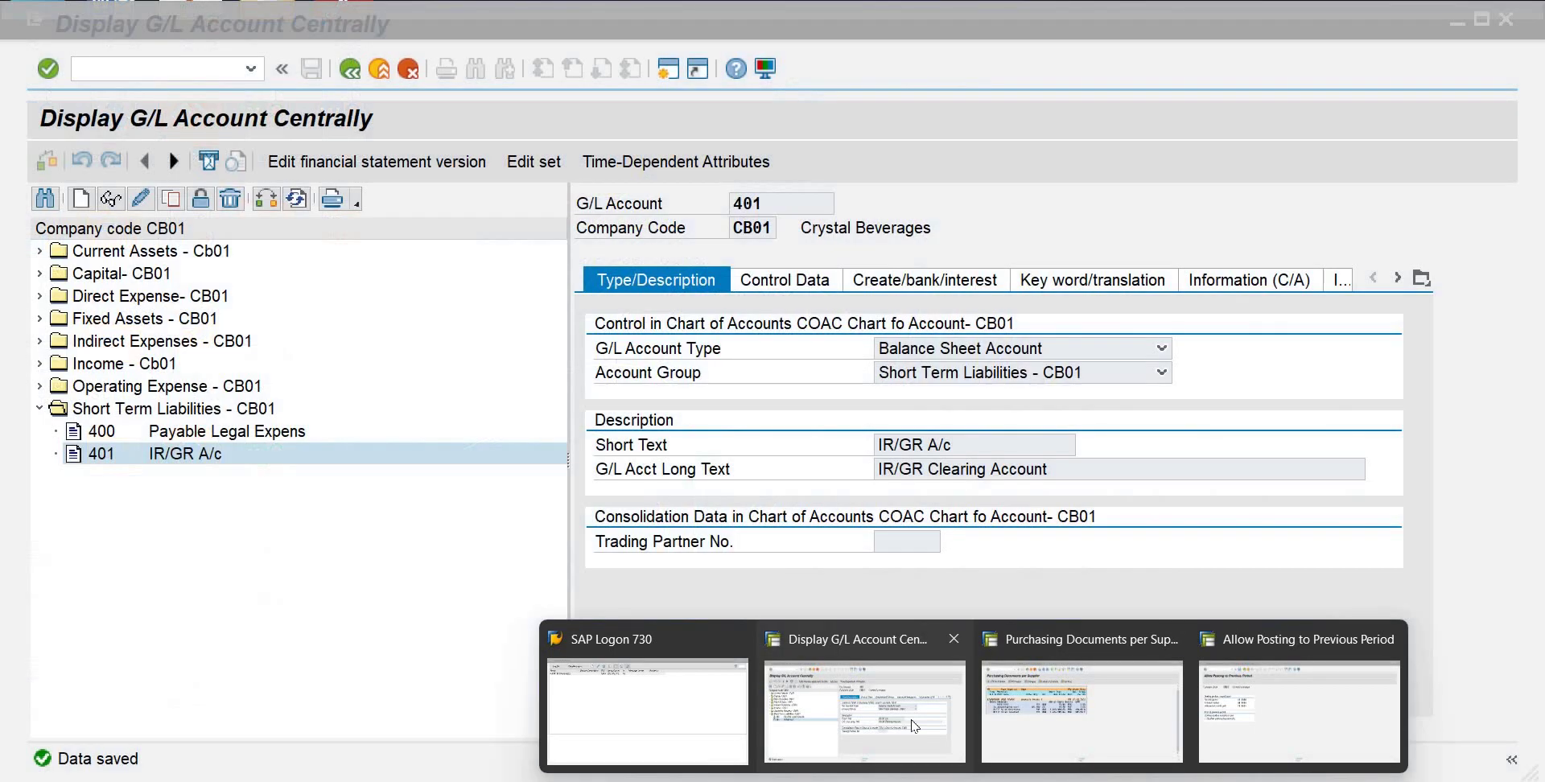
Step: Switch to the SAP G/L account session, leave the account display and open the SAP Reference IMG through transaction SPRO
left_click(861, 692)
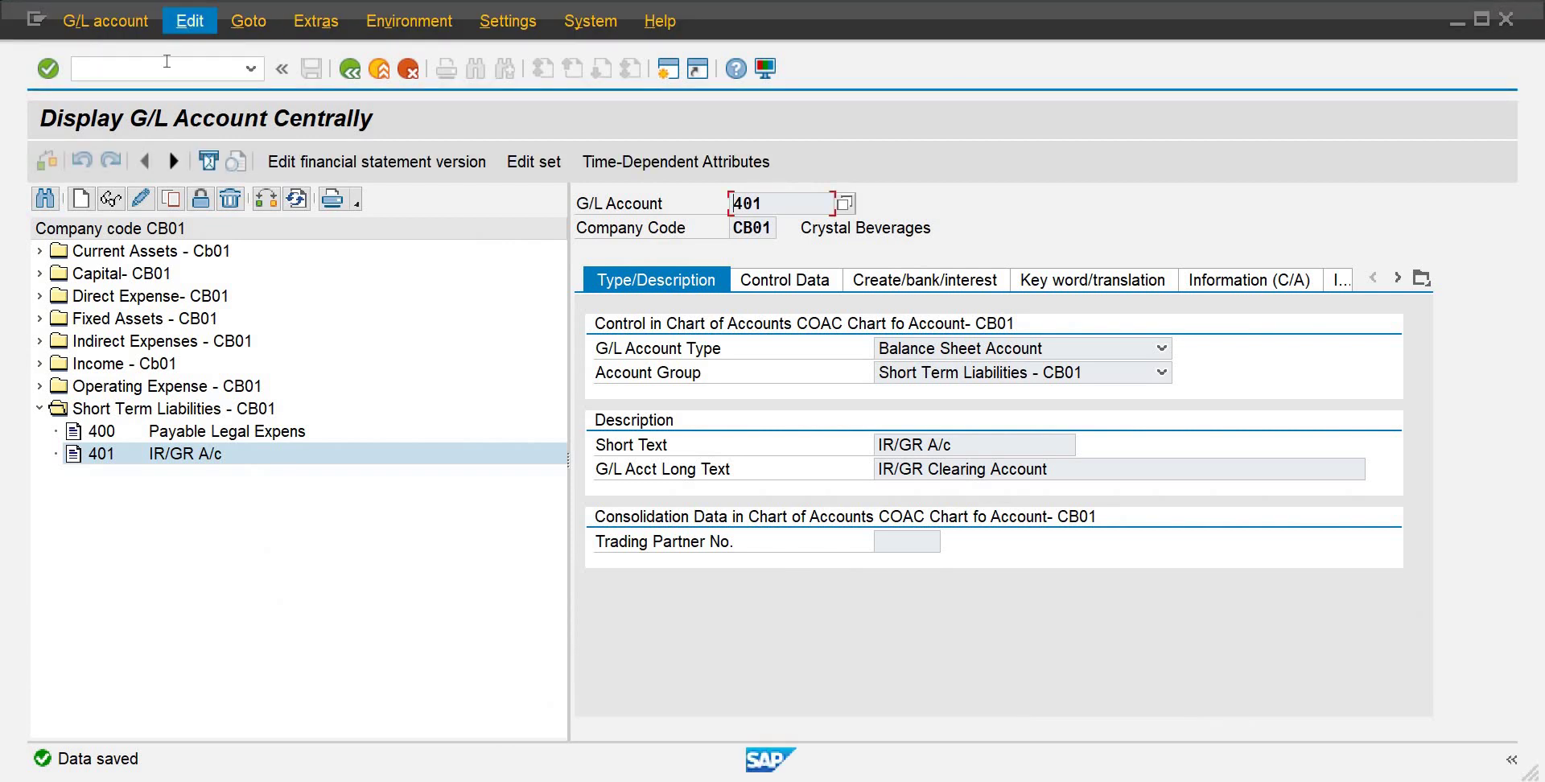
key("F3")
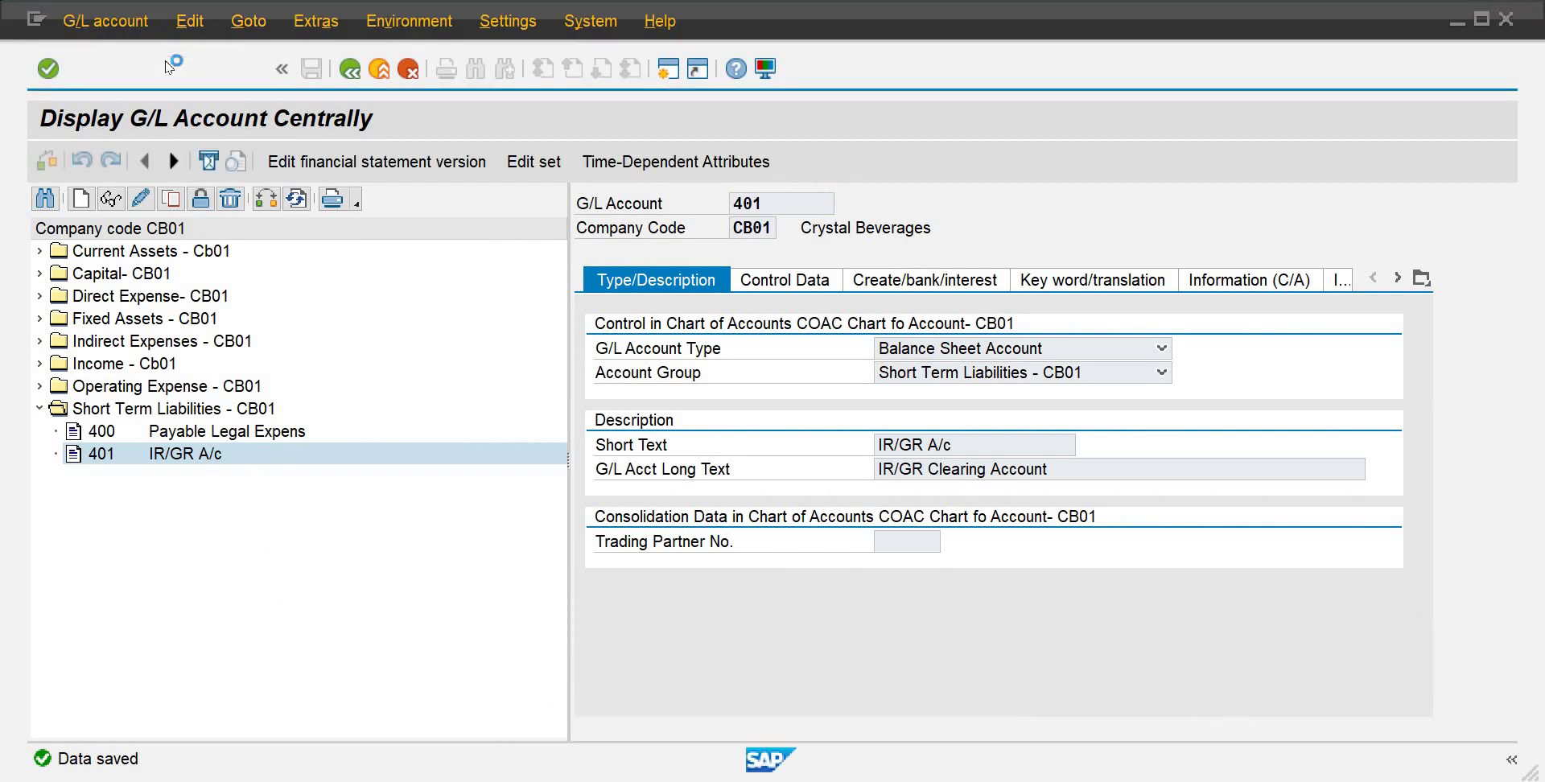
type("s")
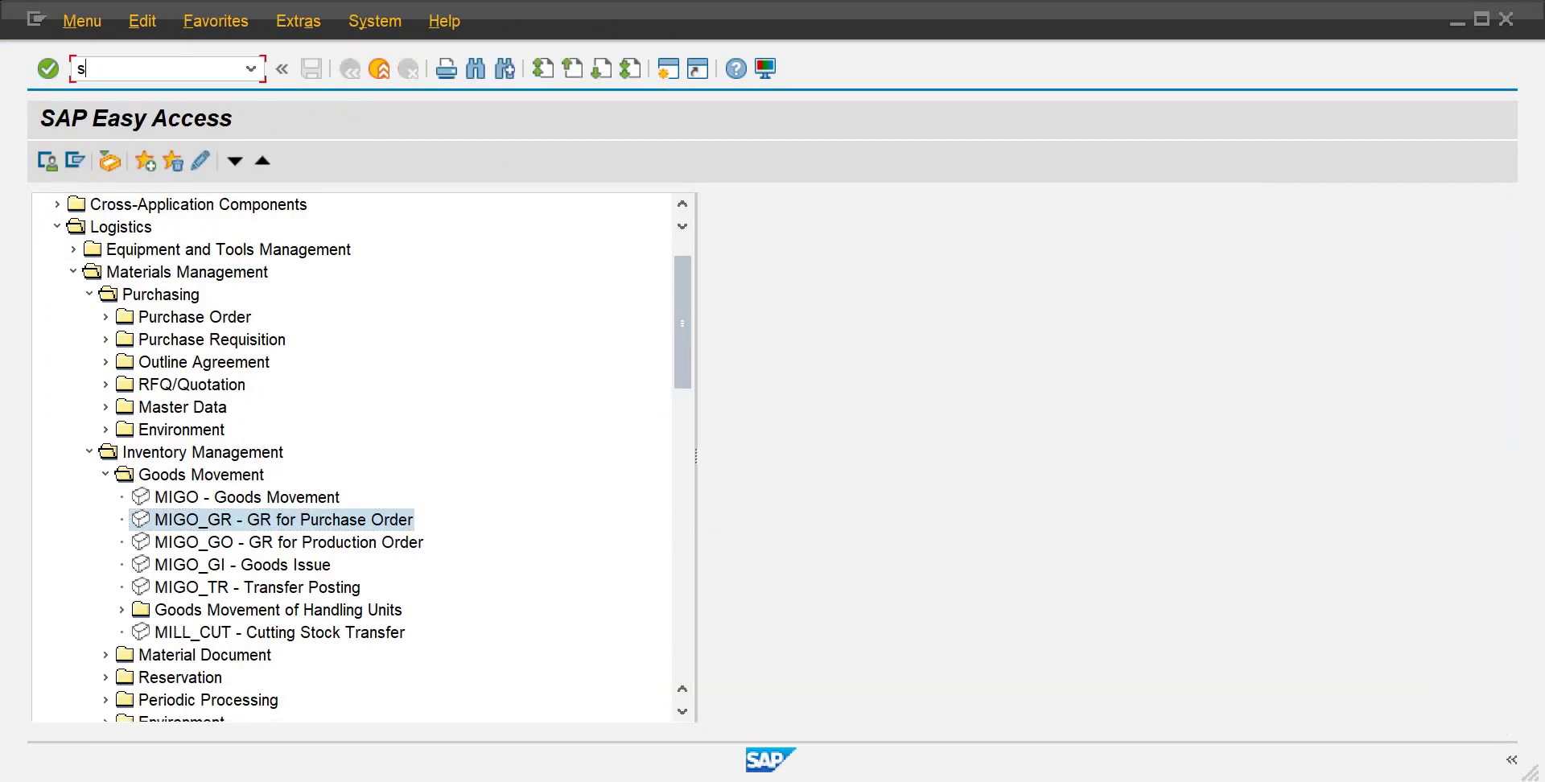
type("pro")
key("Return")
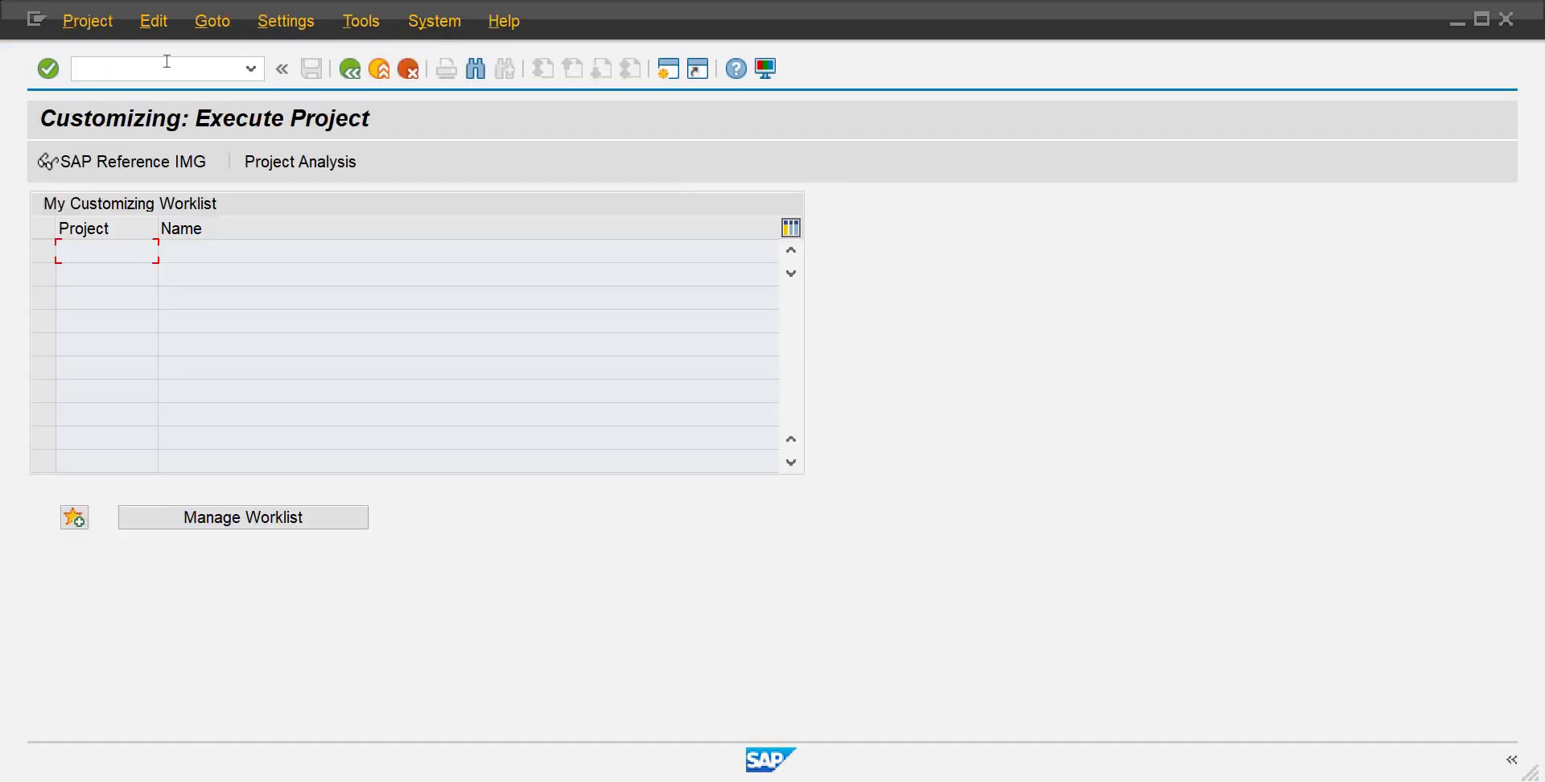
left_click(166, 61)
left_click(157, 160)
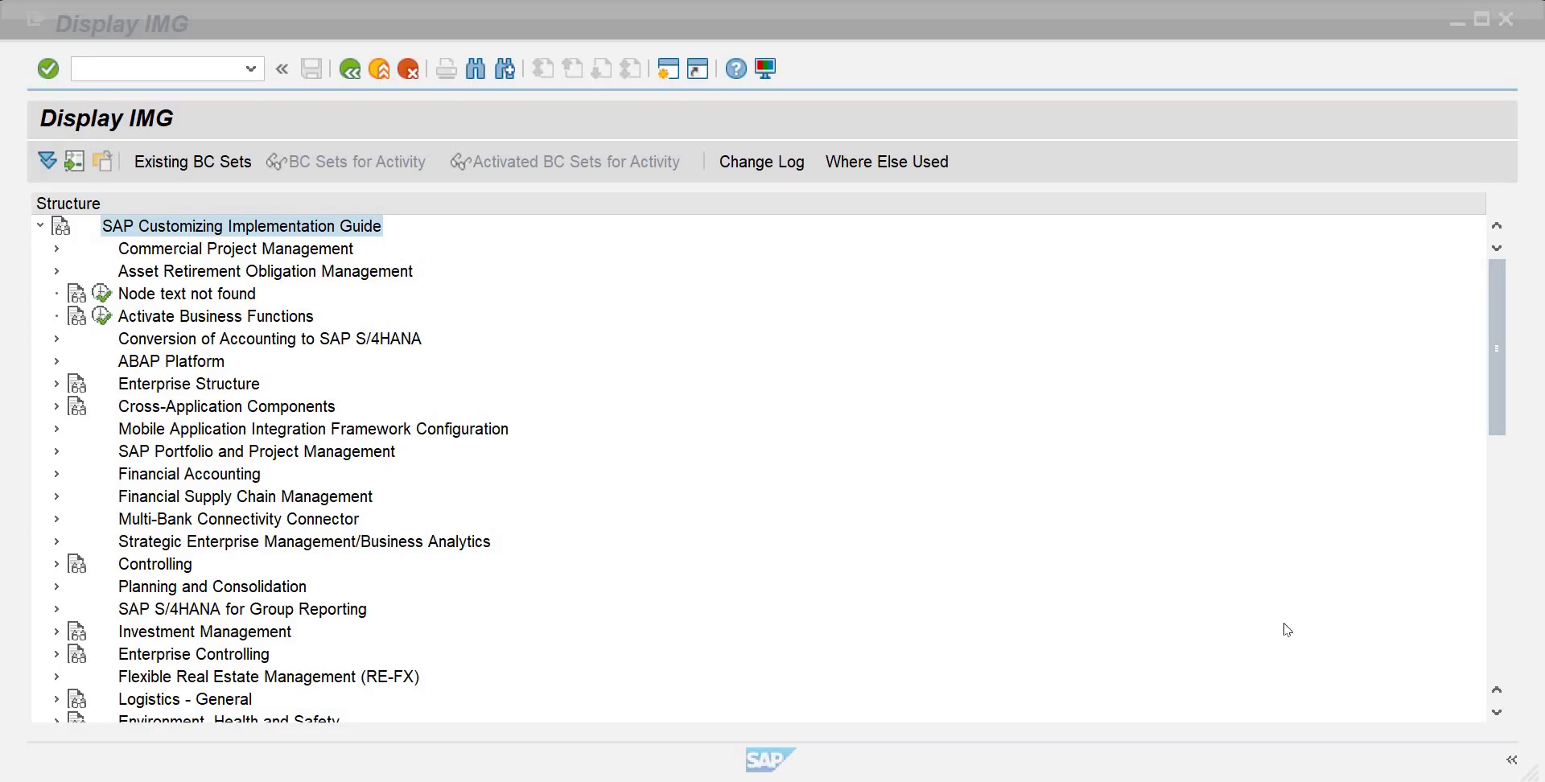
Step: Open Configure Automatic Postings under Materials Management, Valuation and Account Assignment, Account Determination Without Wizard, and dismiss the valuation area check
left_click(1496, 713)
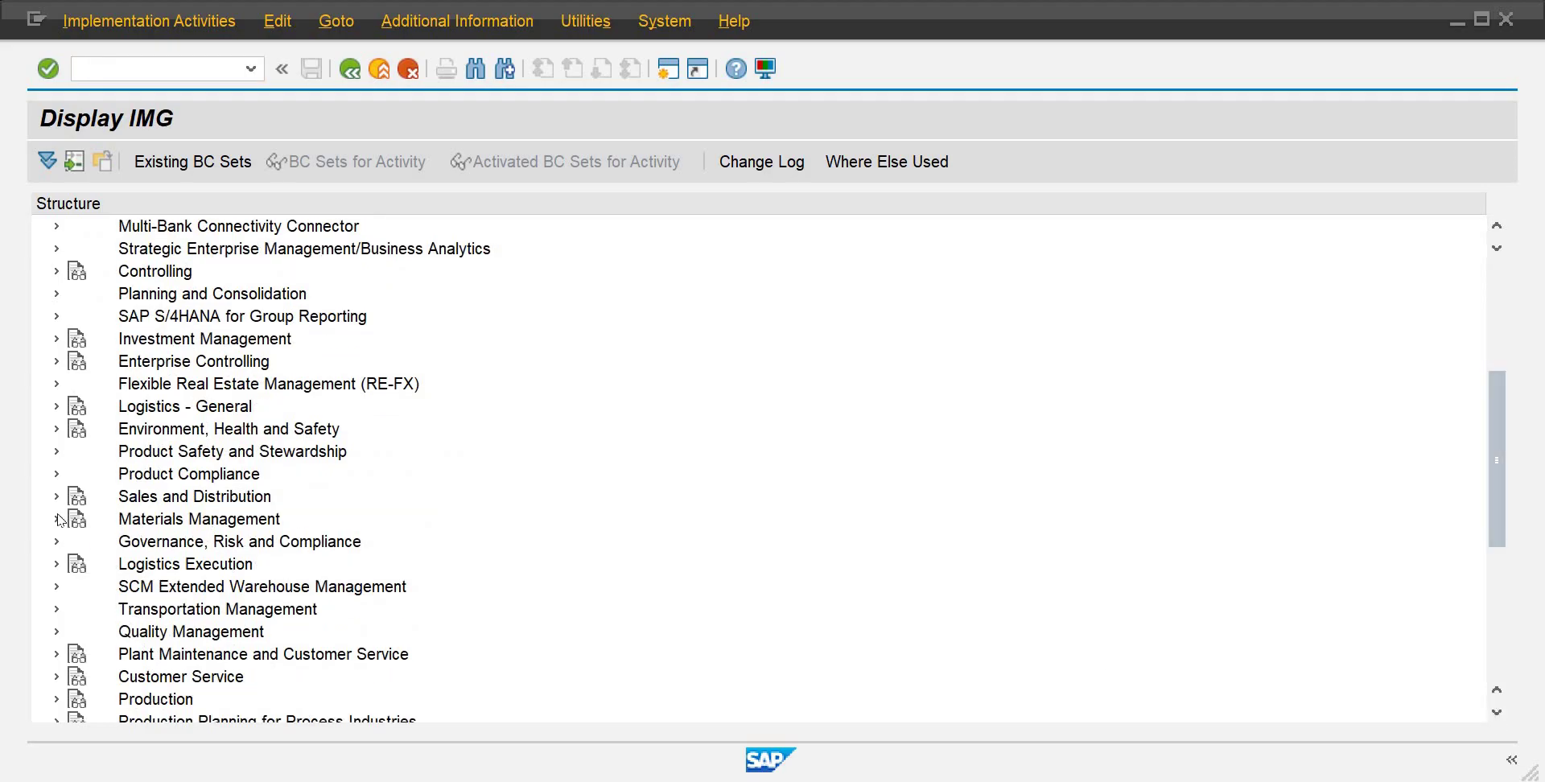
left_click(57, 518)
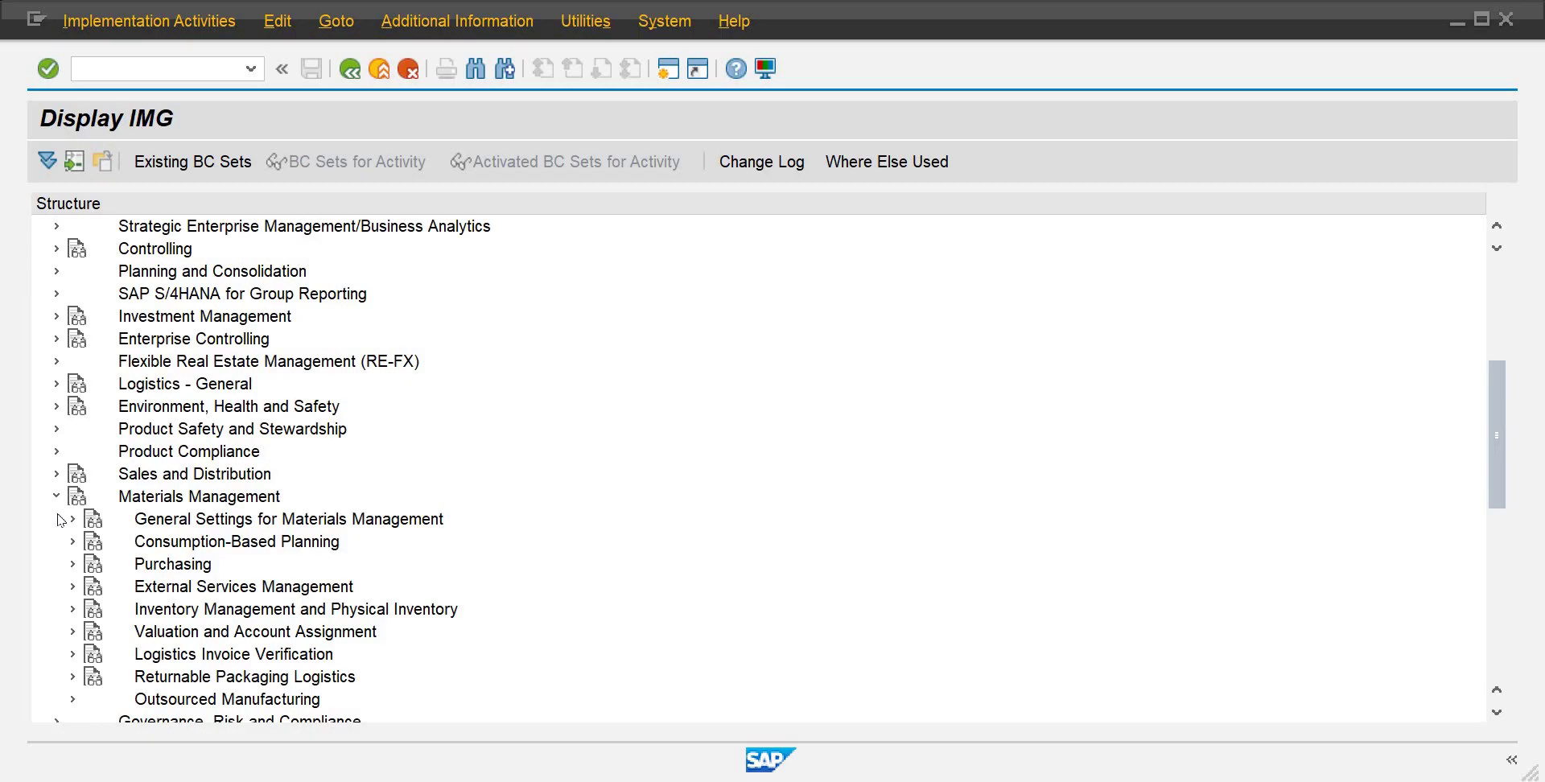
left_click(72, 631)
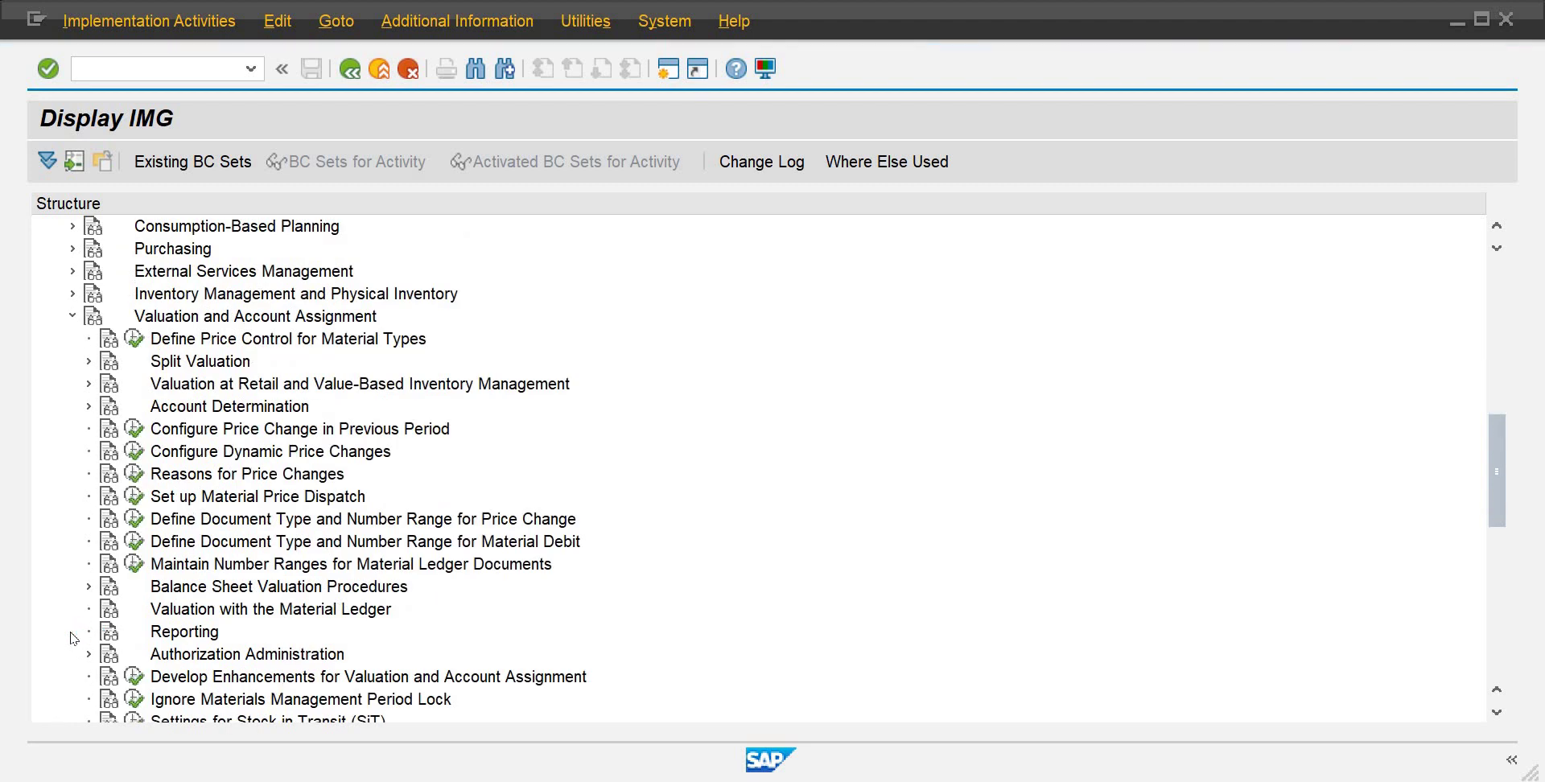
left_click(88, 407)
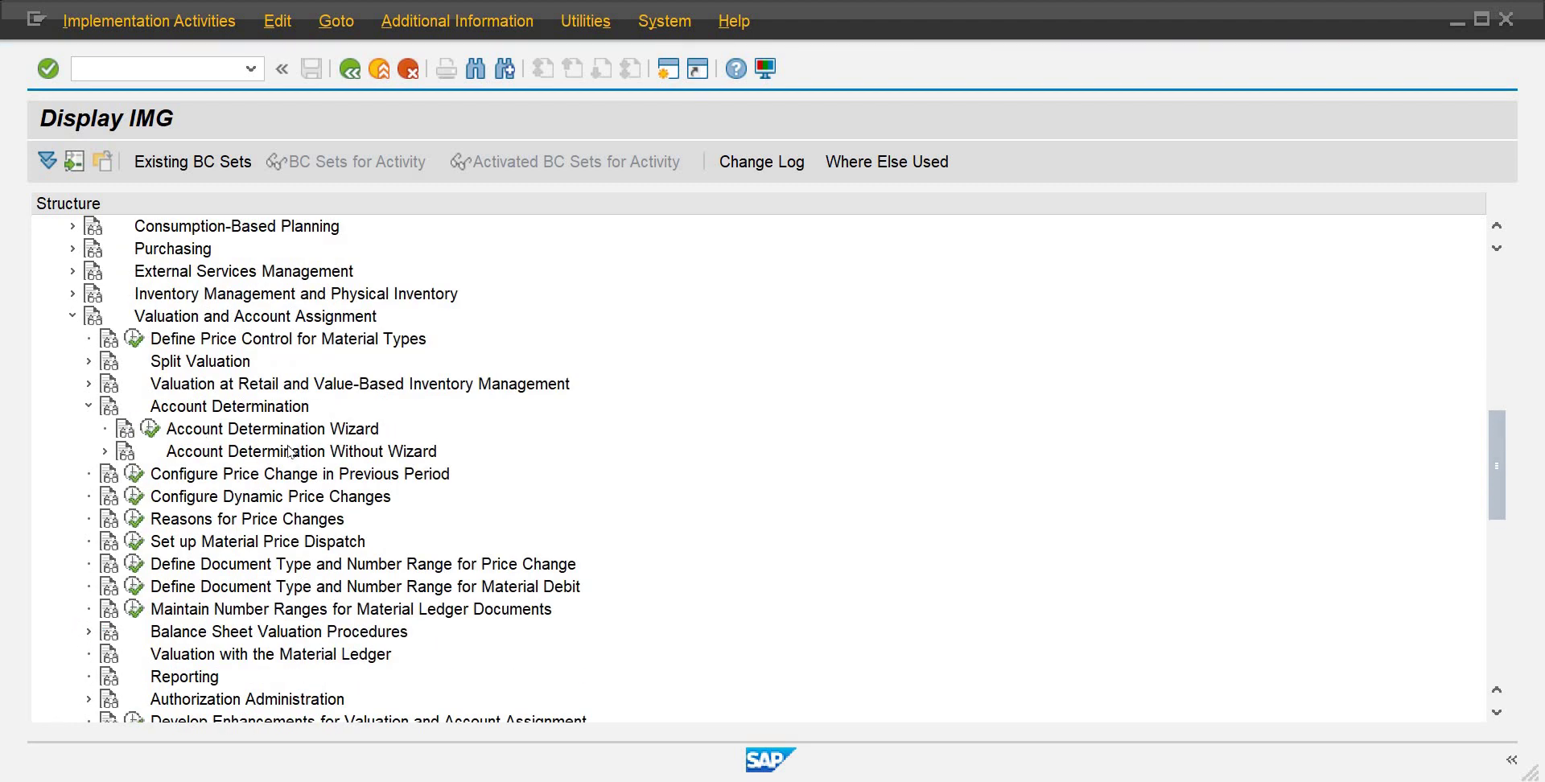
left_click(183, 408)
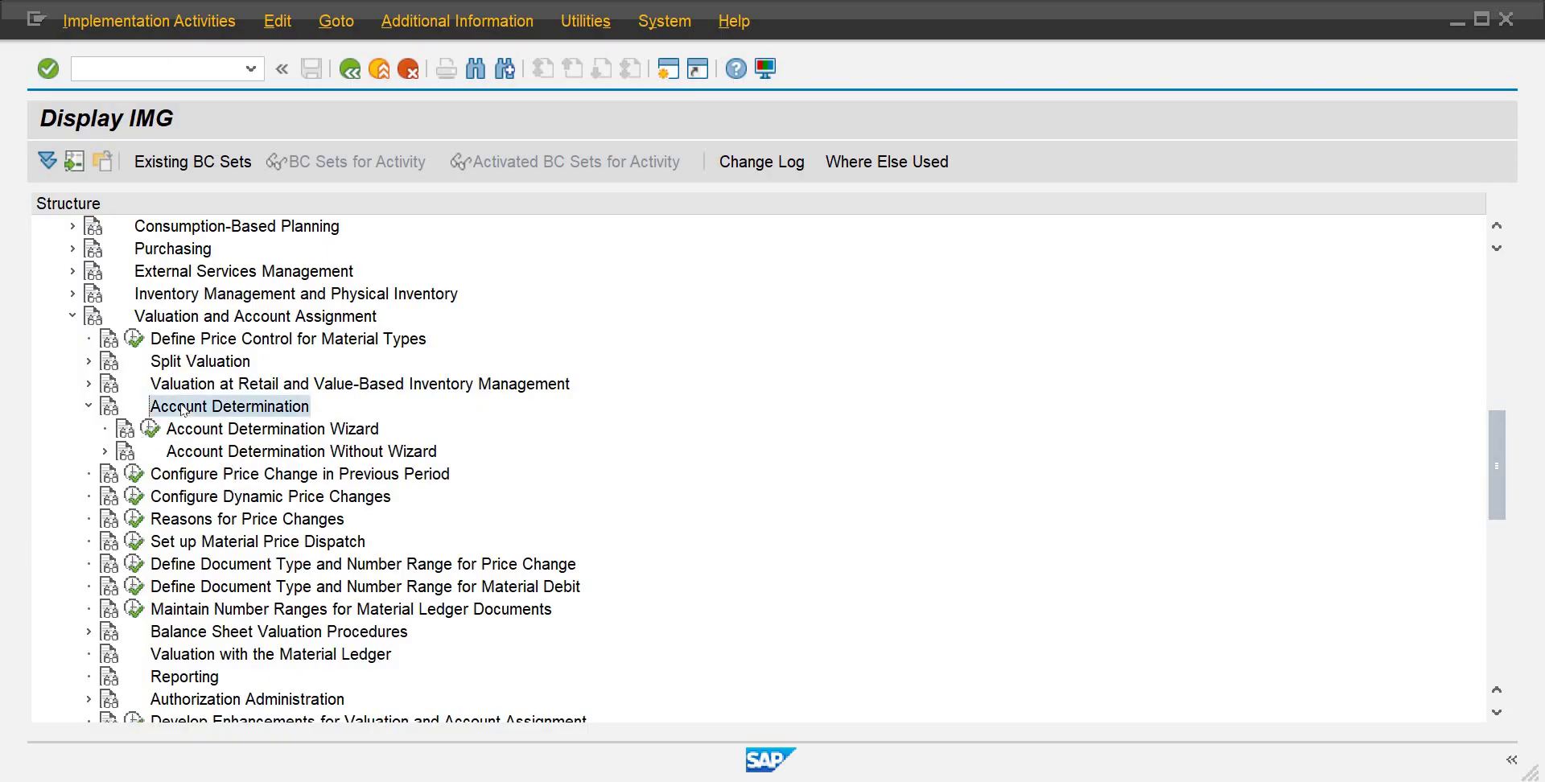
left_click(106, 453)
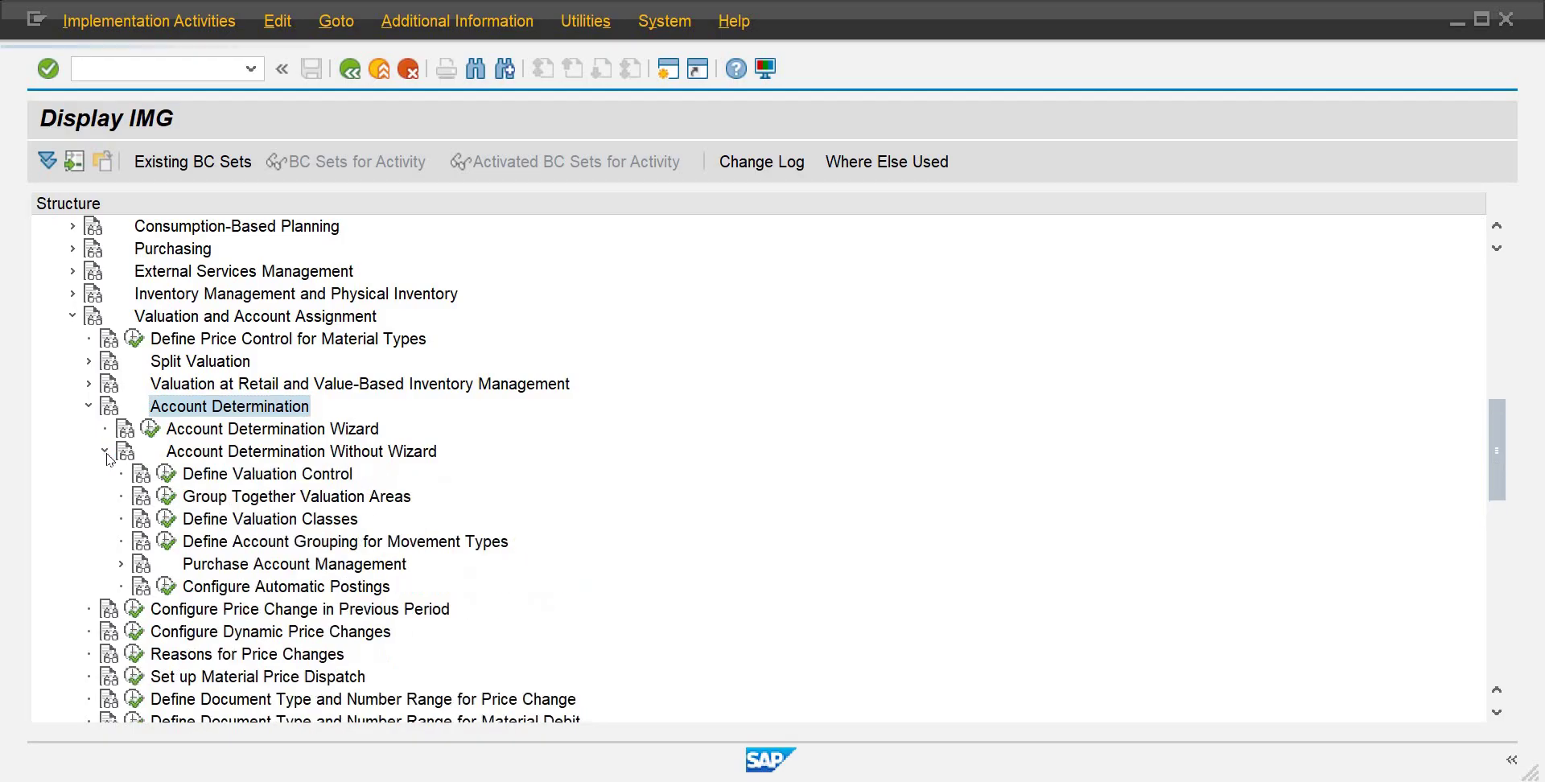
left_click(167, 587)
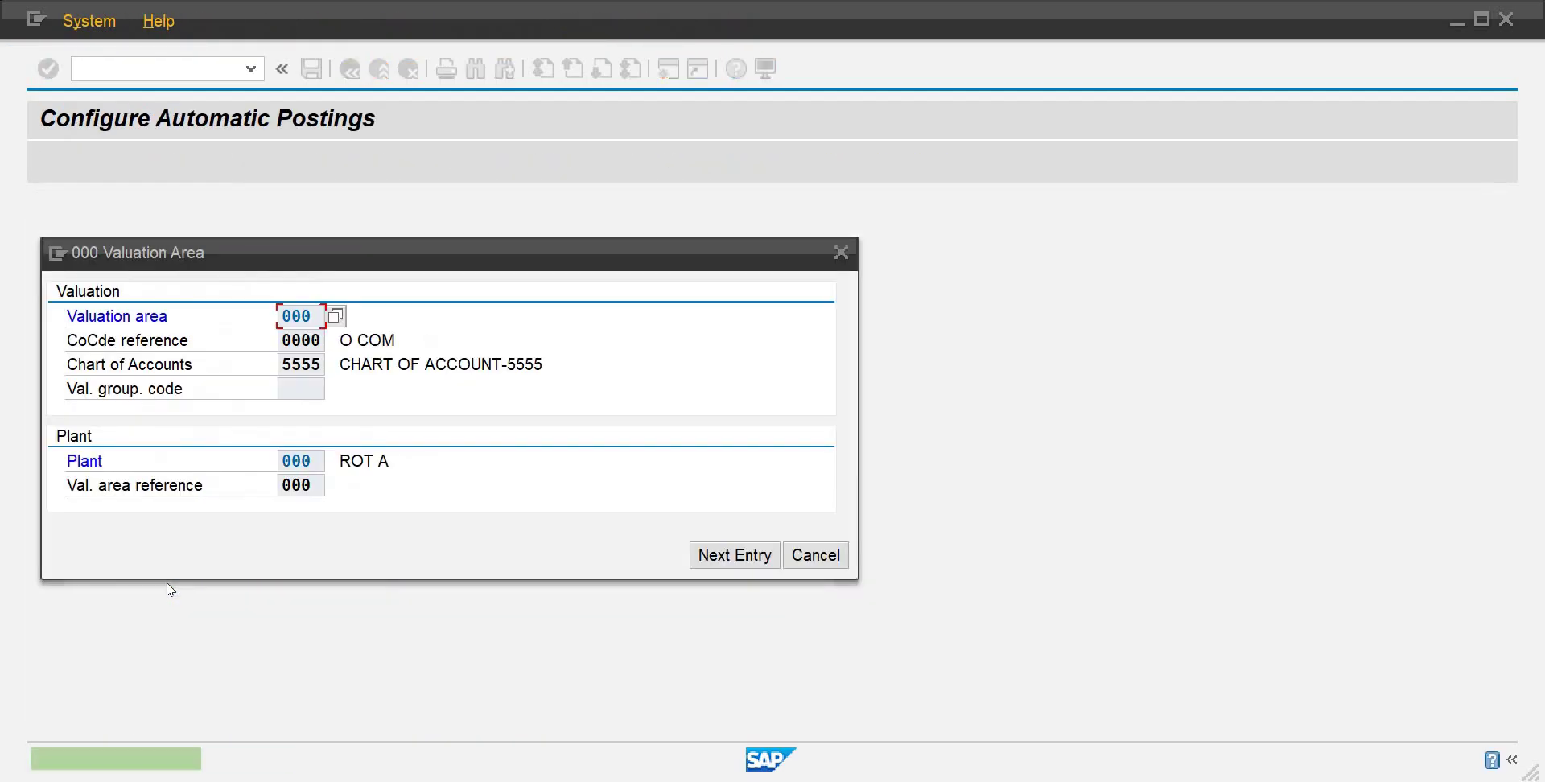
left_click(809, 555)
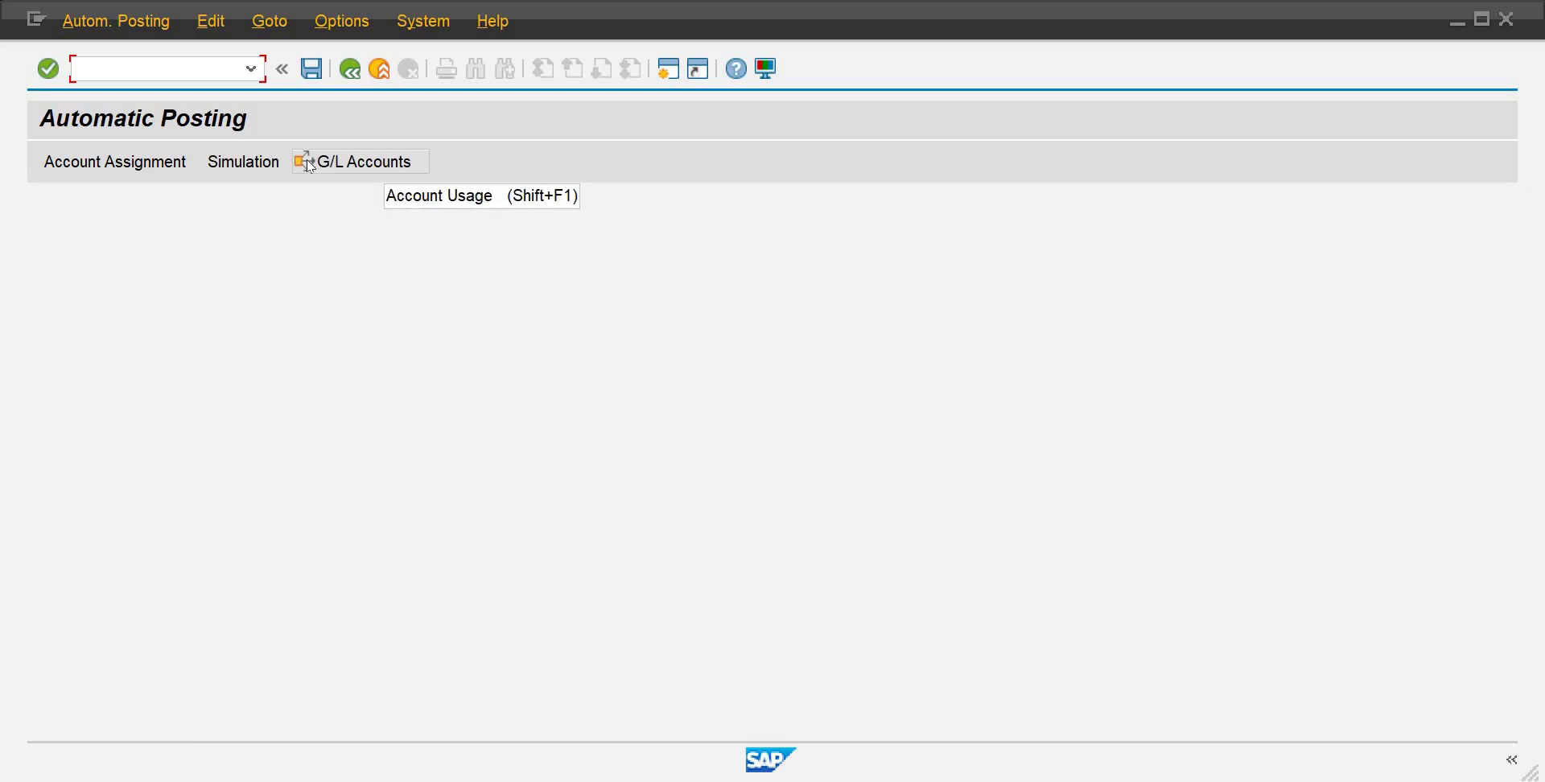
Step: Open the account assignment of transaction AUM (expense/revenue from stock transfer) for chart of accounts COAC
left_click(160, 166)
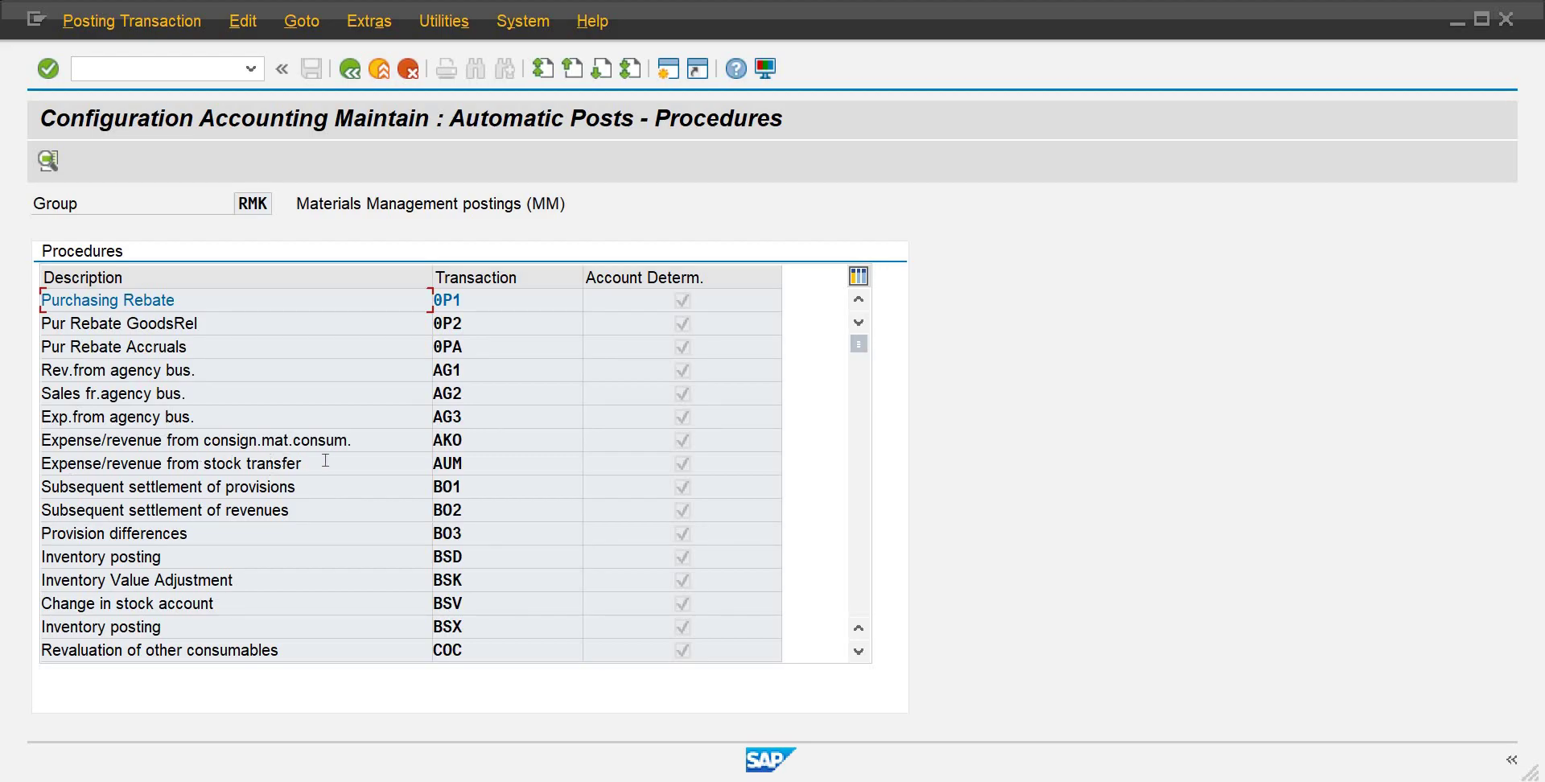
double_click(456, 470)
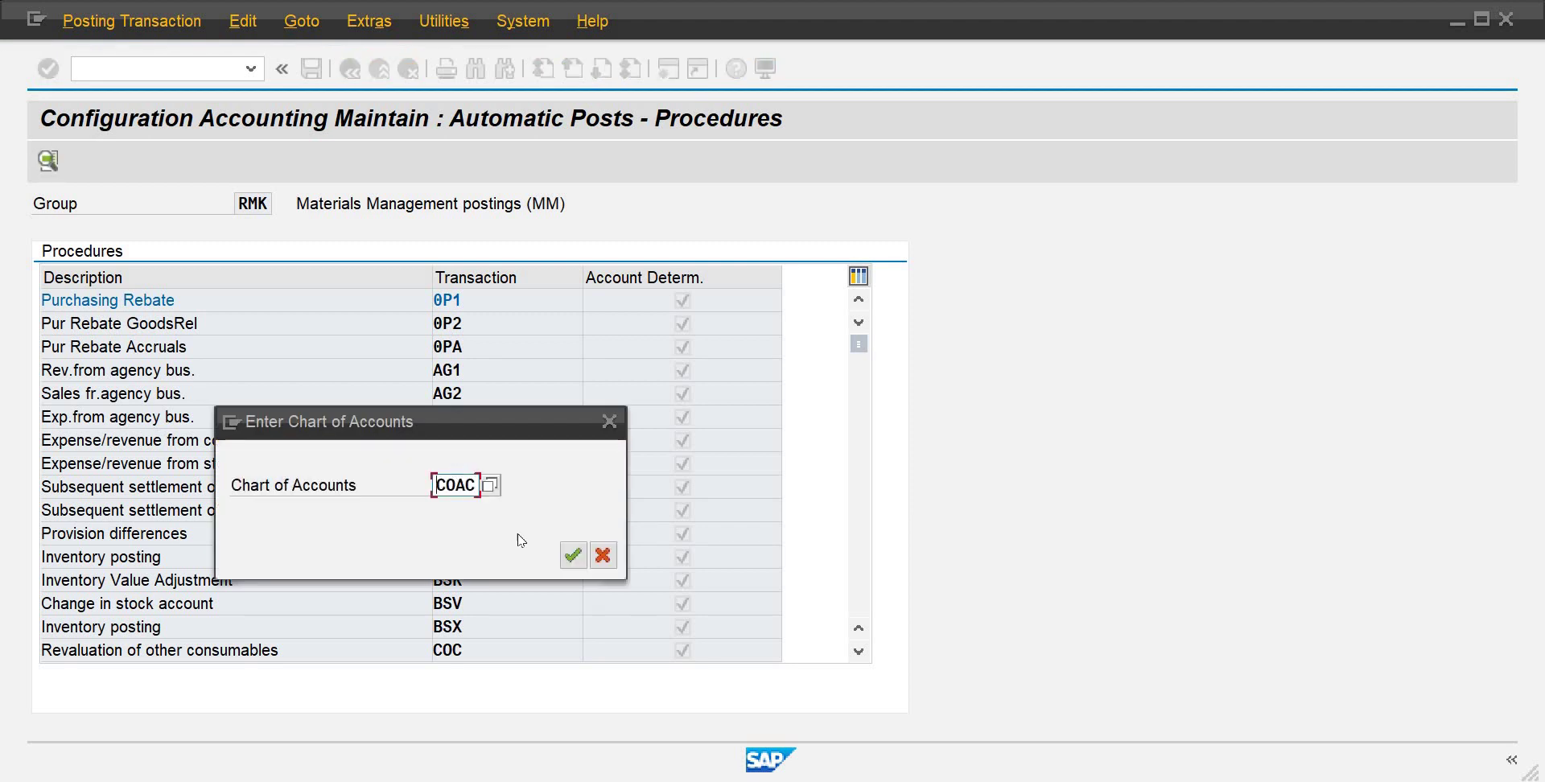
left_click(572, 554)
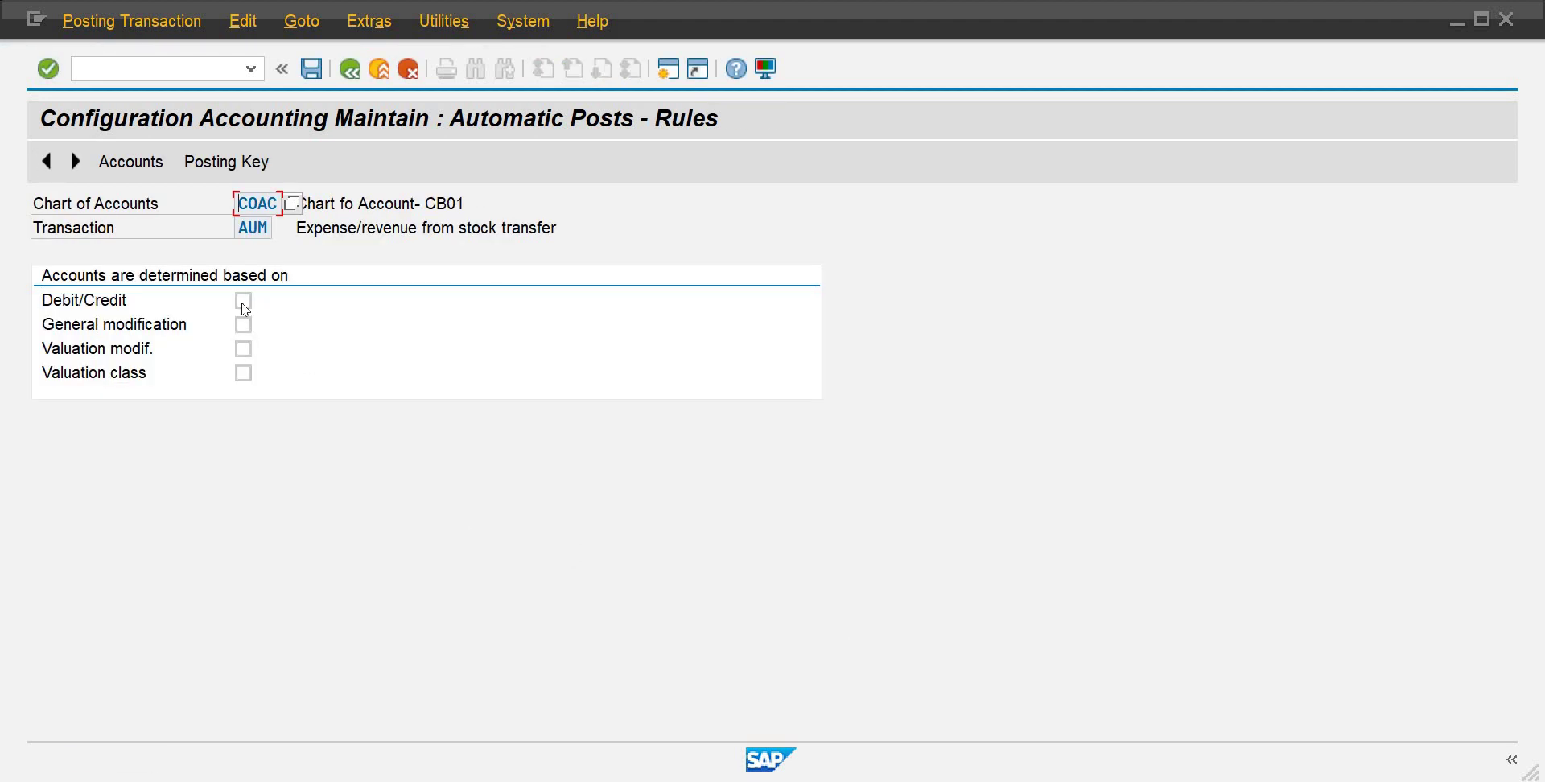
Step: Base AUM account determination on Debit/Credit, Valuation modif. and Valuation class, and save the rules
left_click(242, 302)
left_click(243, 348)
left_click(244, 374)
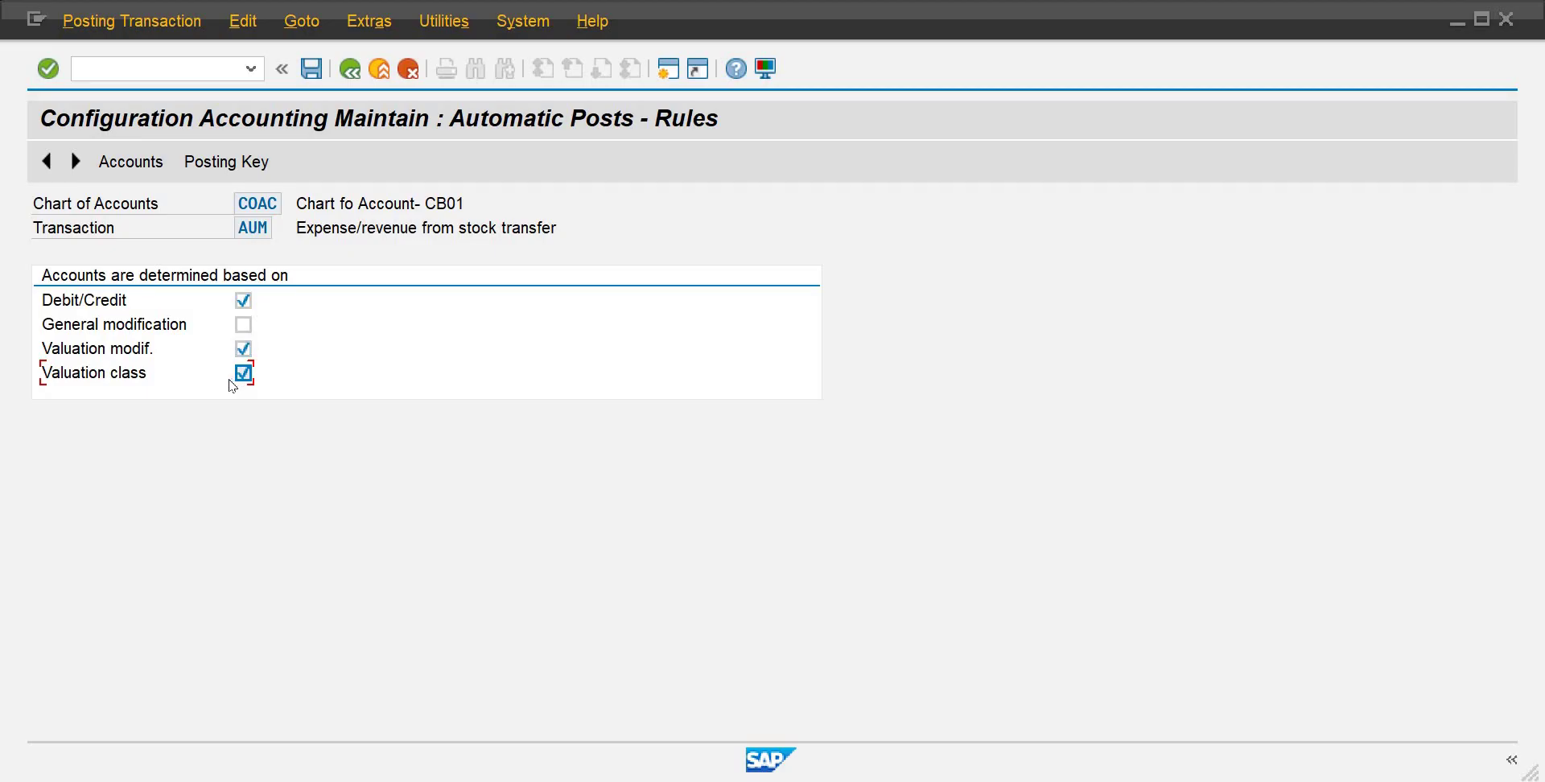
left_click(312, 69)
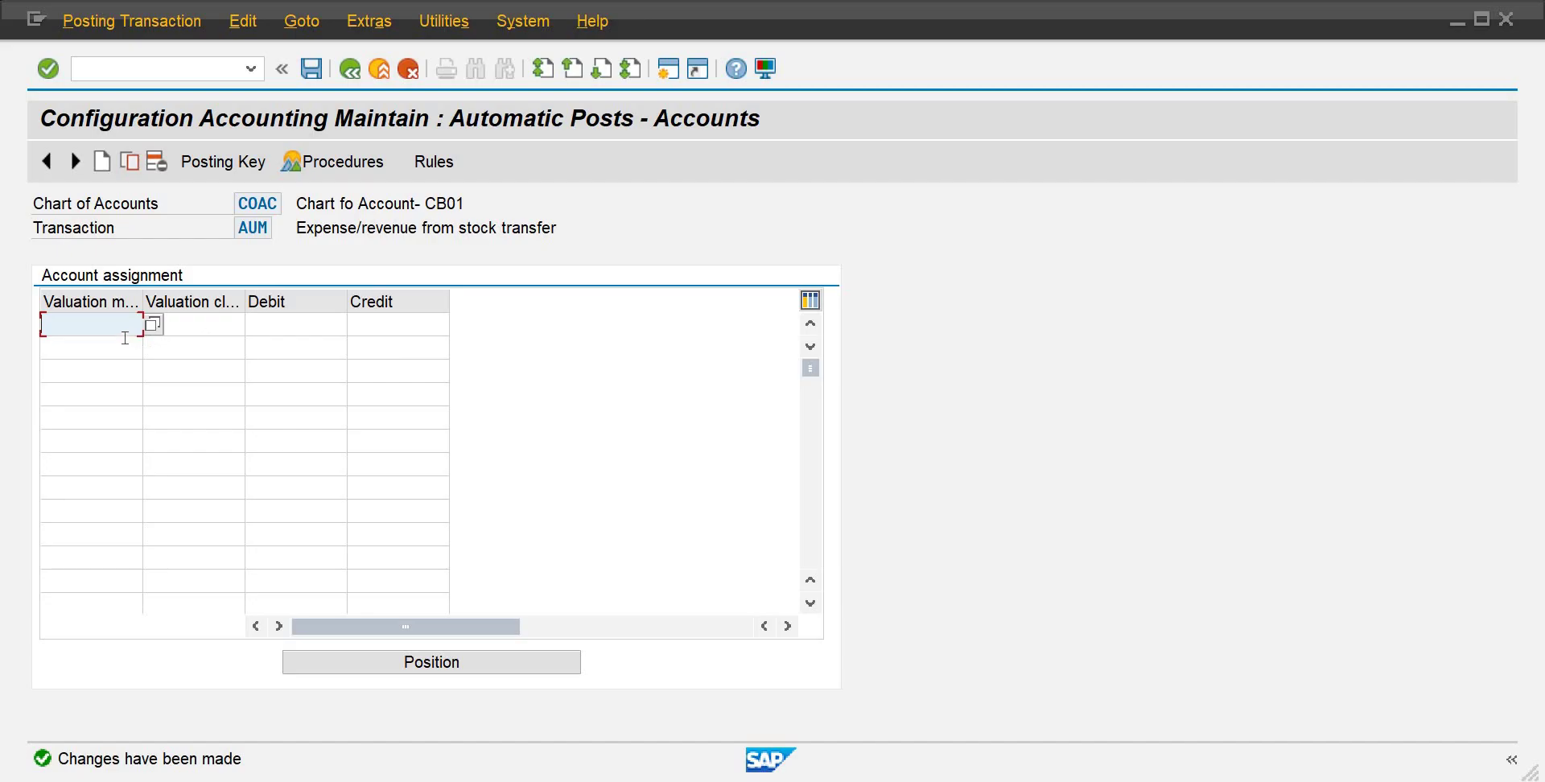
Step: Enter valuation modifier 0001 and valuation class 3000 in the first AUM account assignment row
left_click(124, 338)
type("0001")
left_click(201, 329)
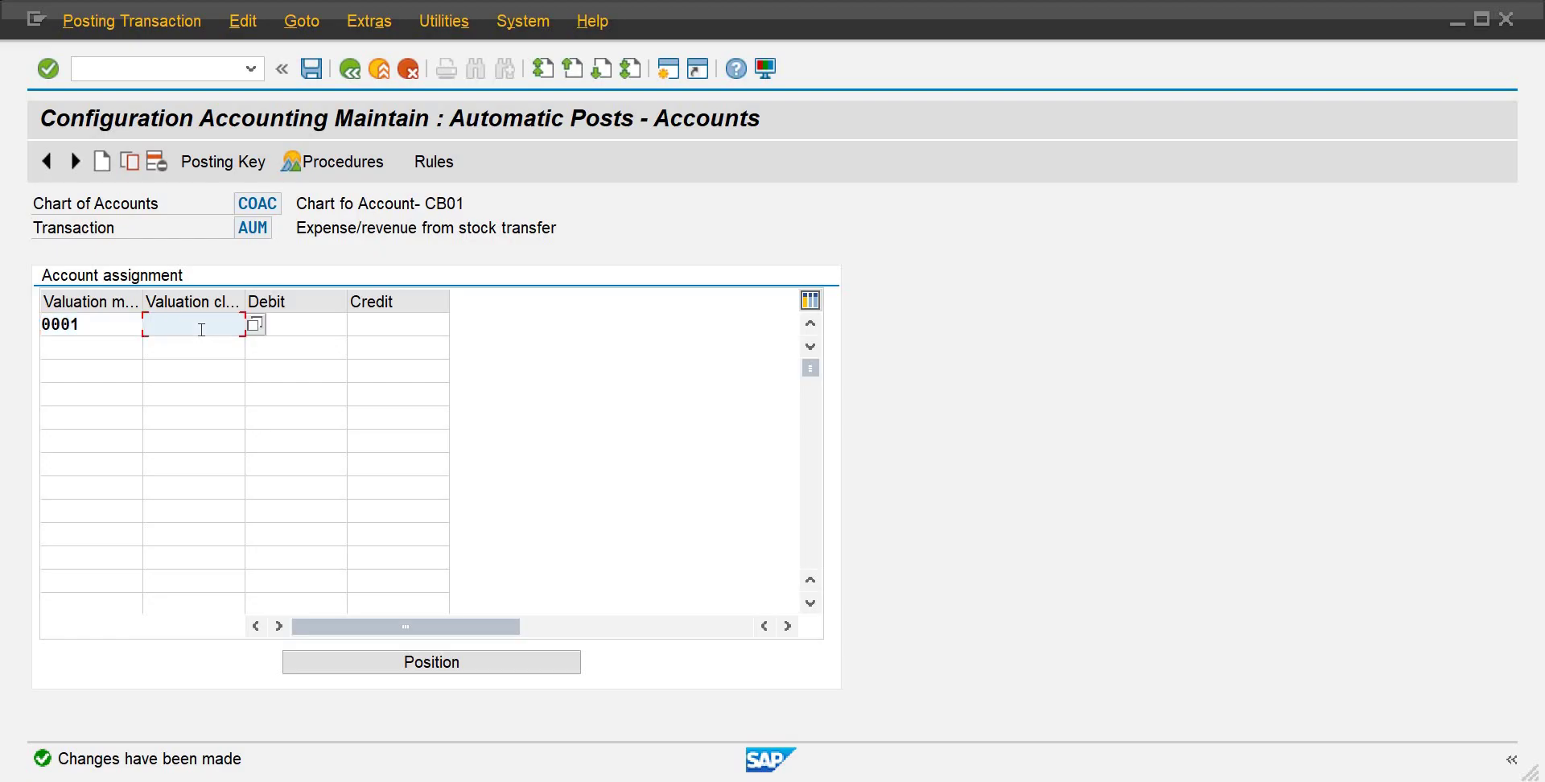
type("3000")
key("Return")
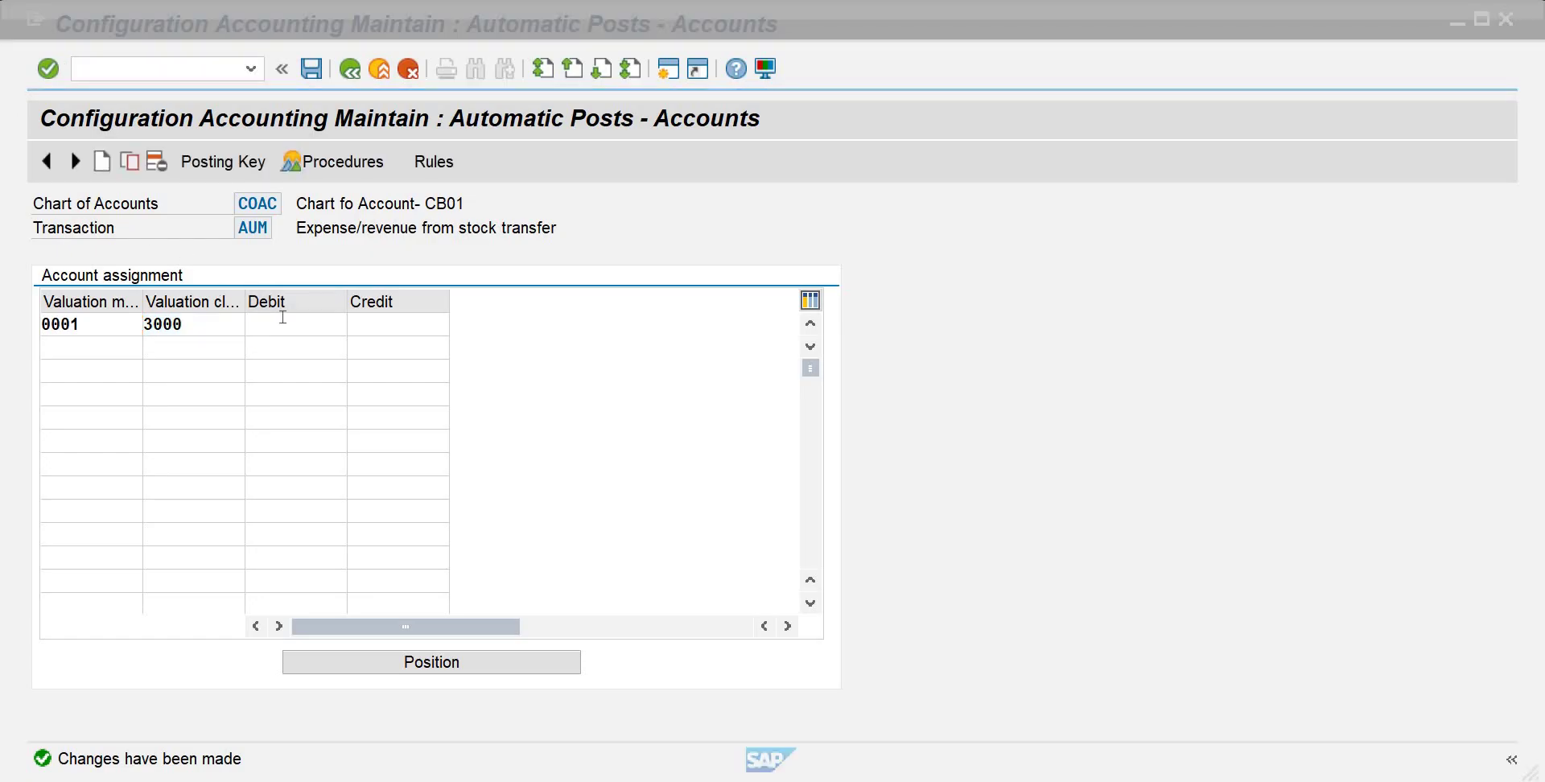
left_click(321, 322)
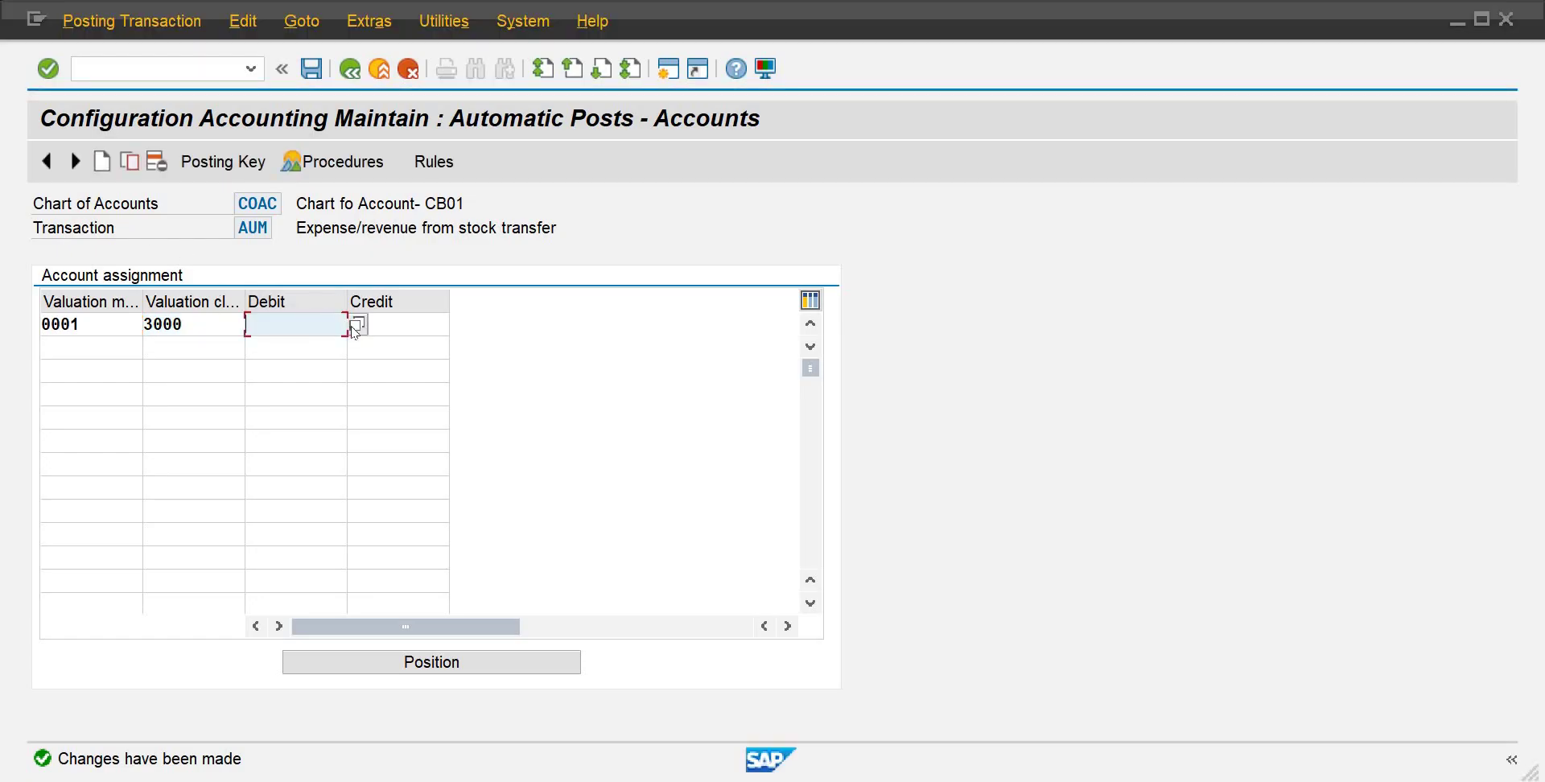
left_click(356, 325)
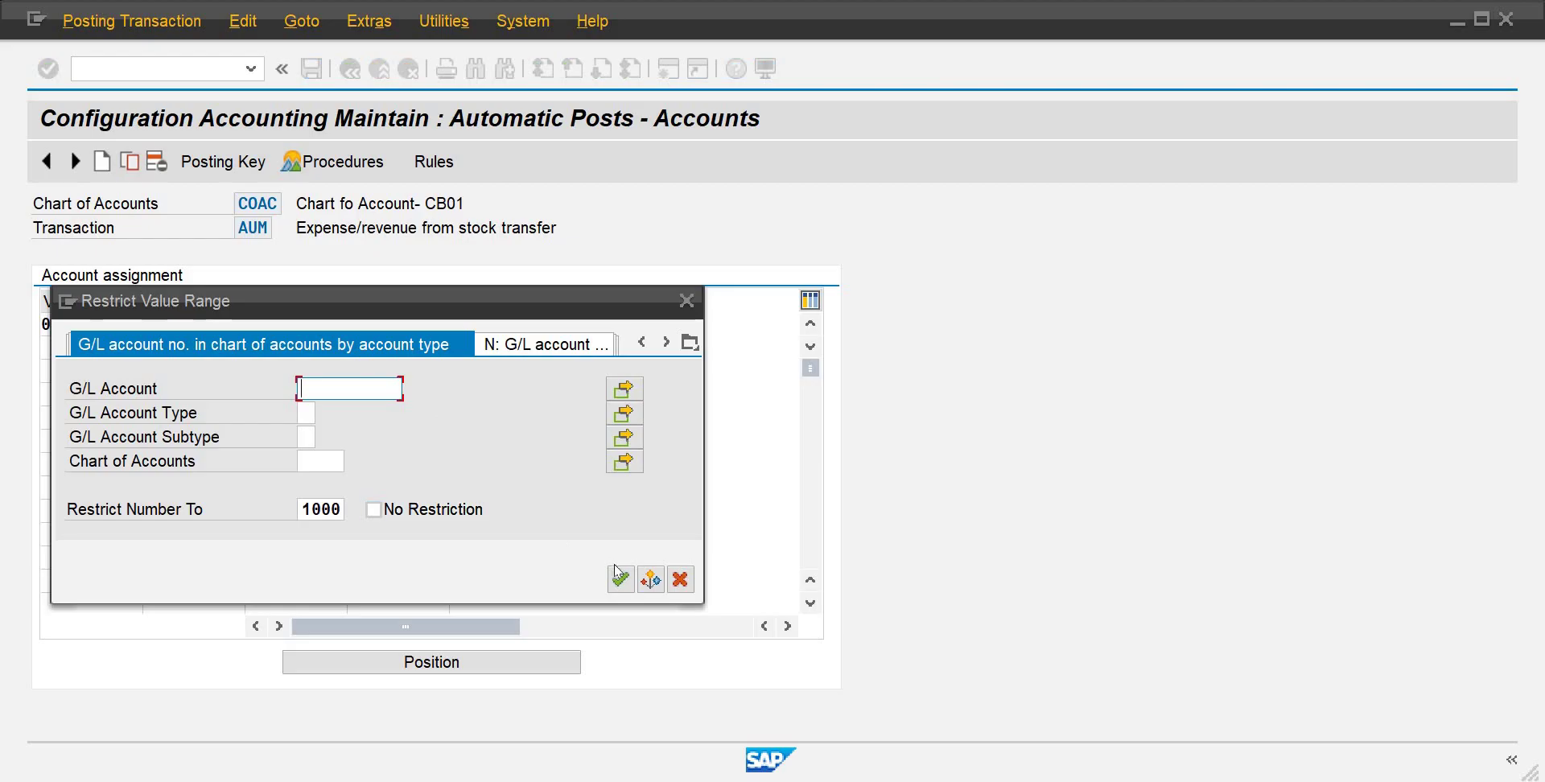
left_click(619, 576)
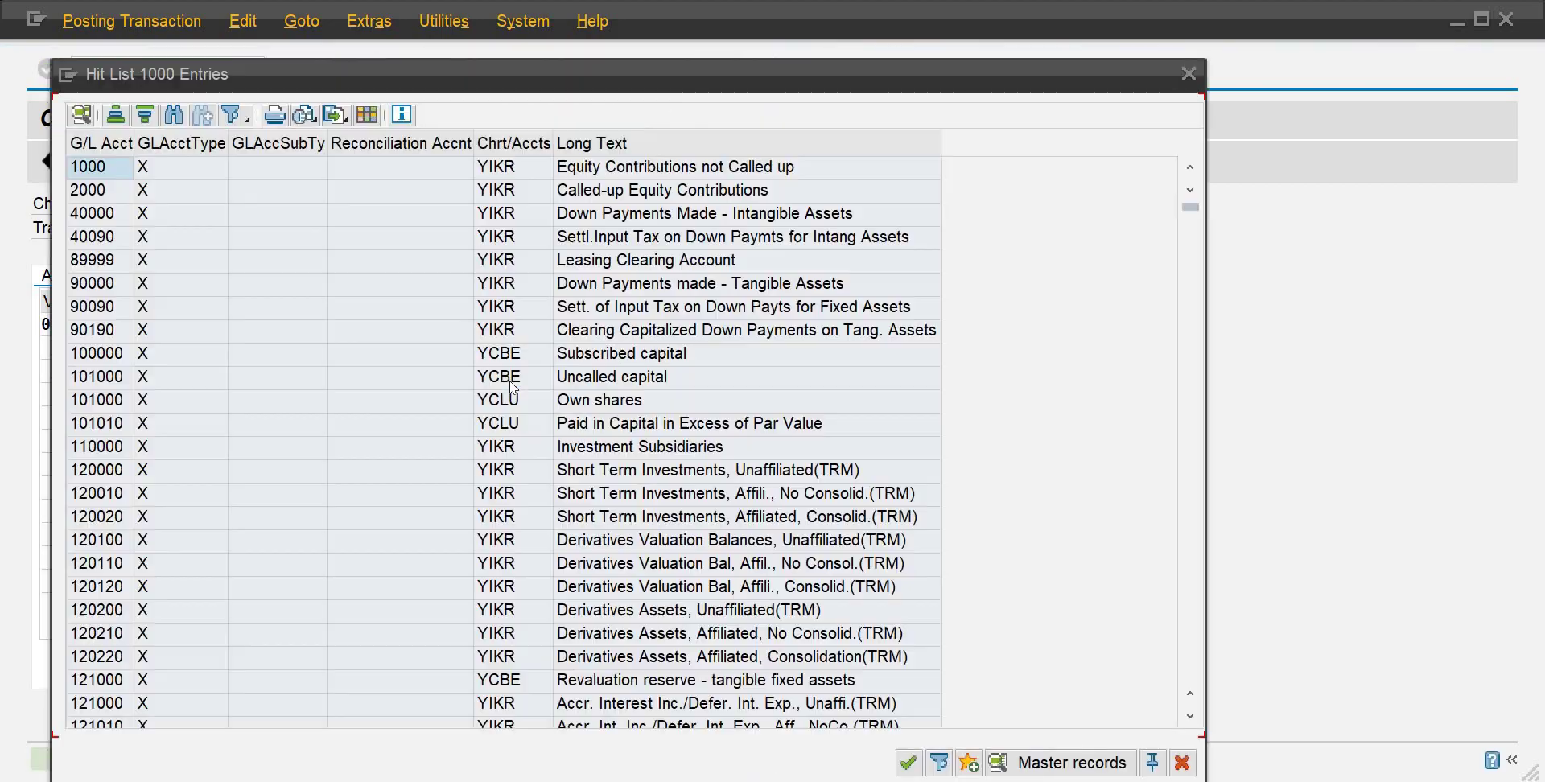
left_click(1183, 763)
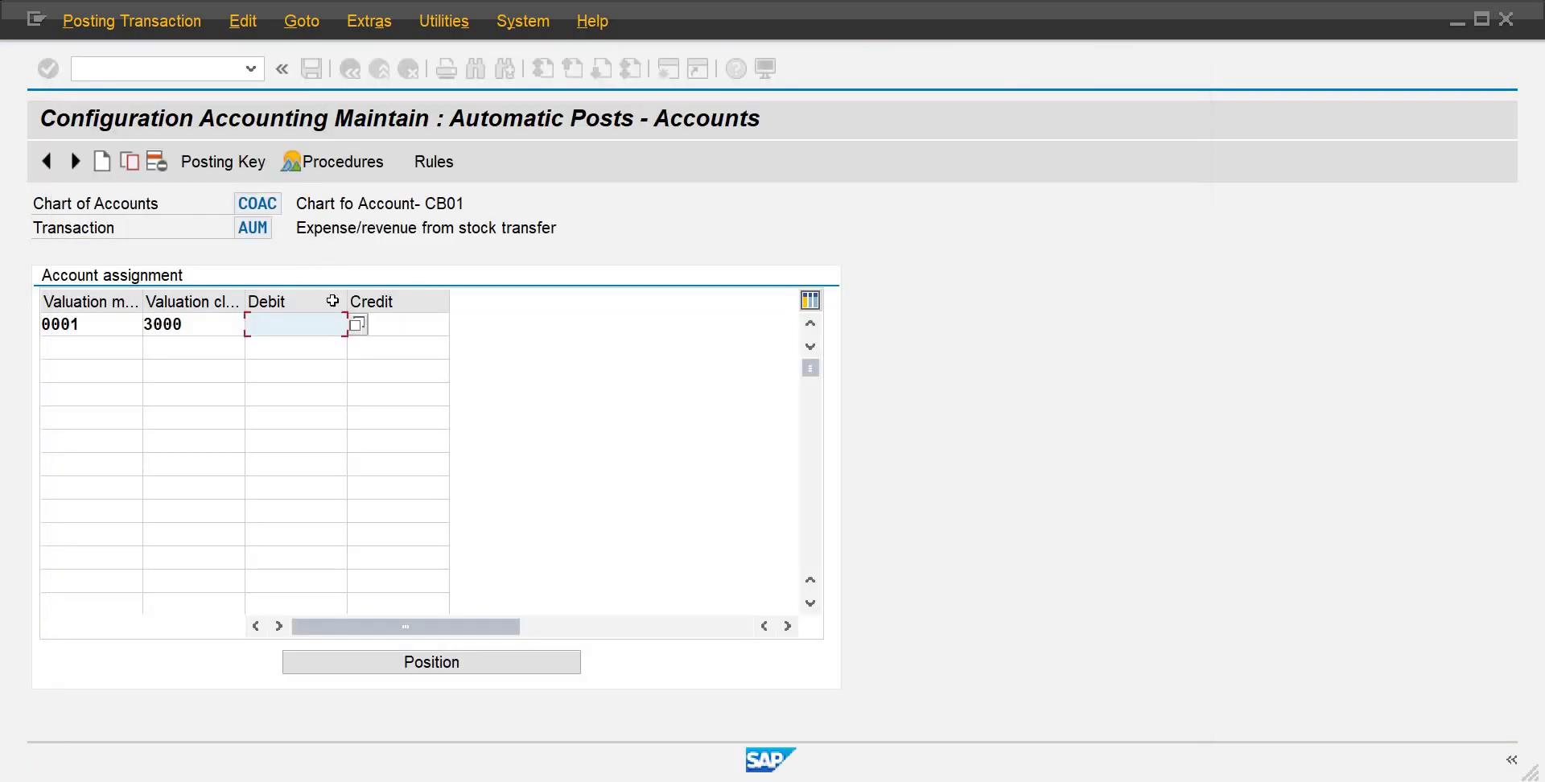
Step: List the G/L accounts by number in company code as value help for the AUM debit account in the first row
left_click(357, 324)
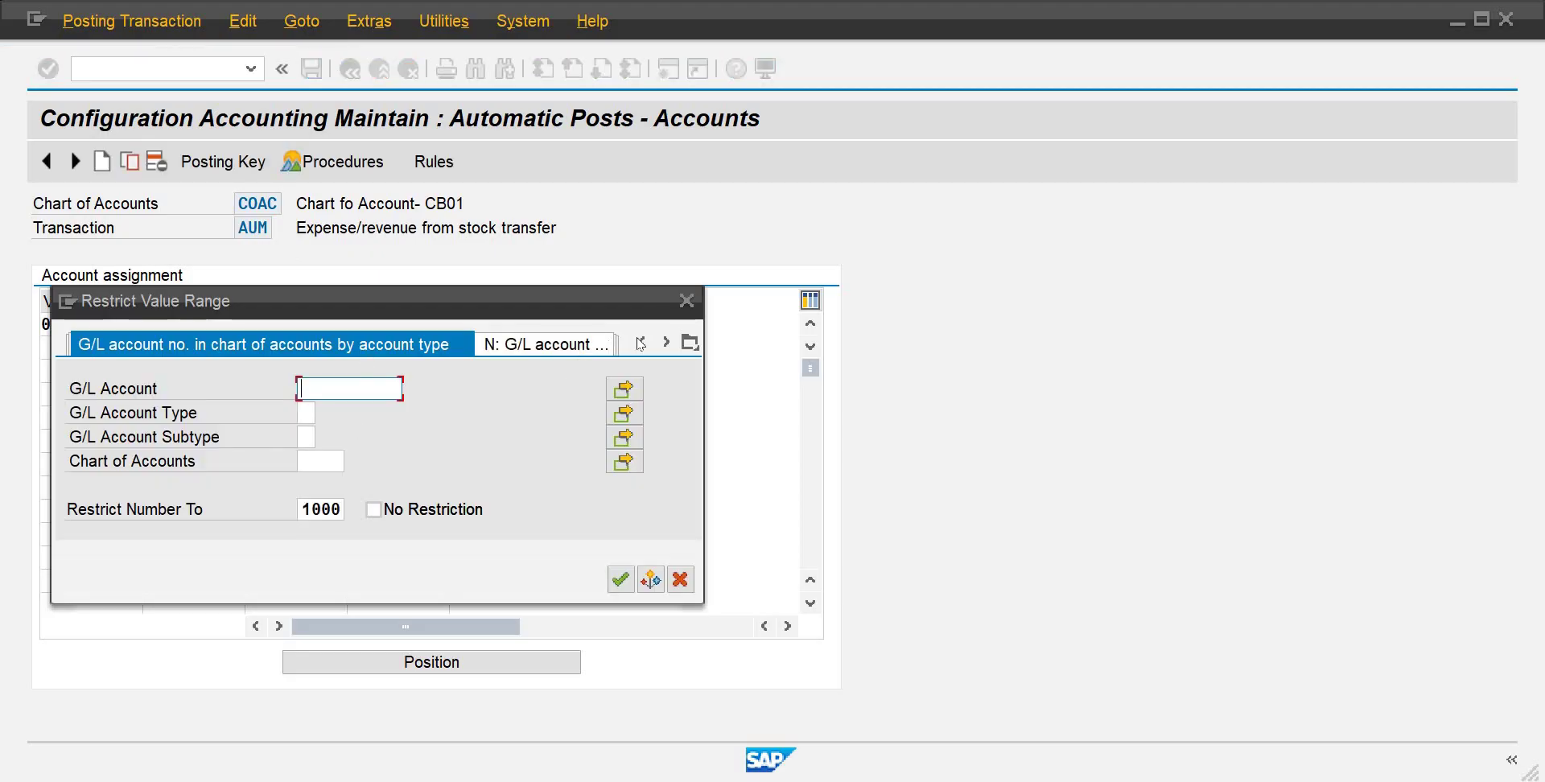
left_click(666, 342)
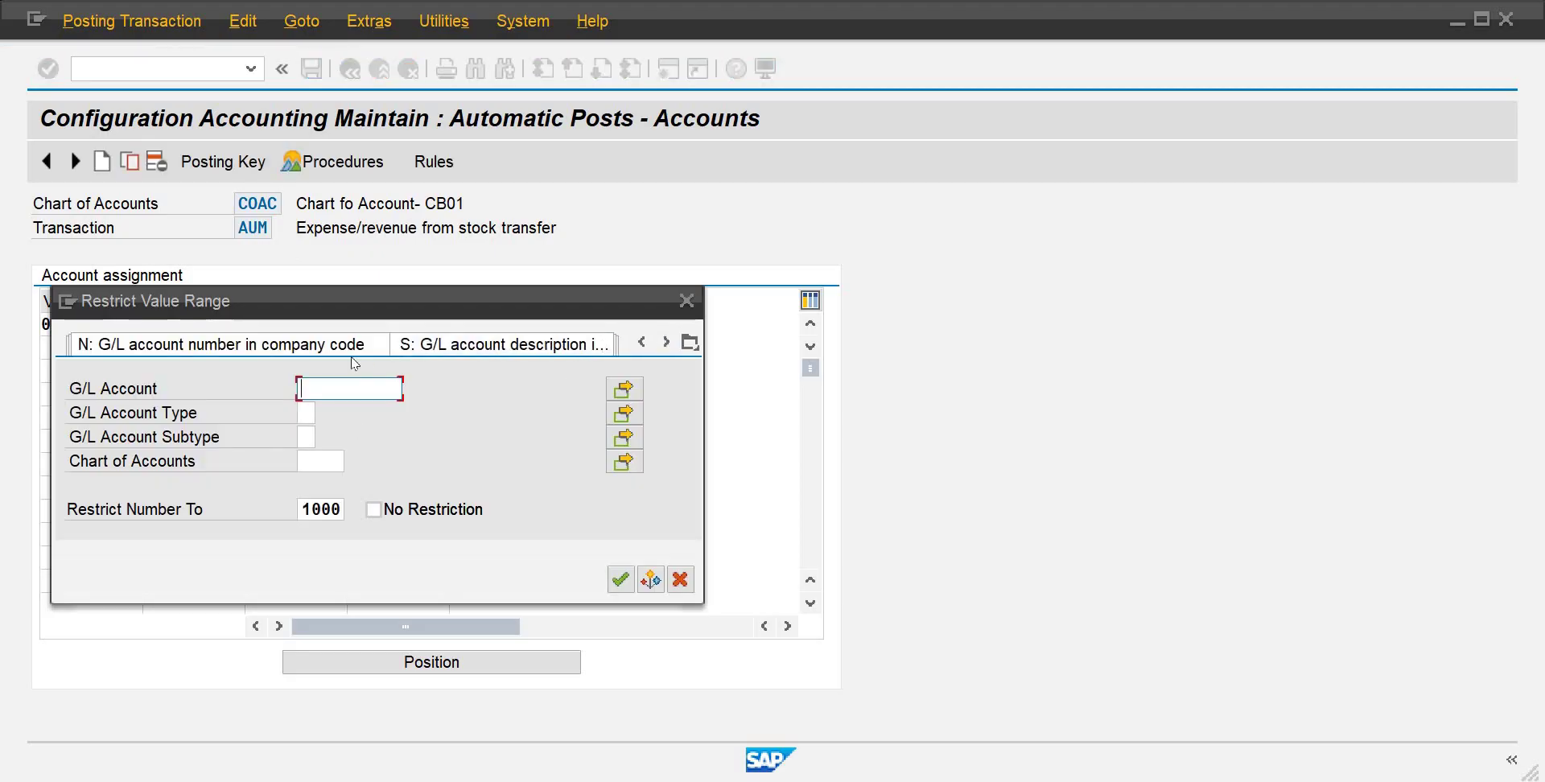
left_click(301, 351)
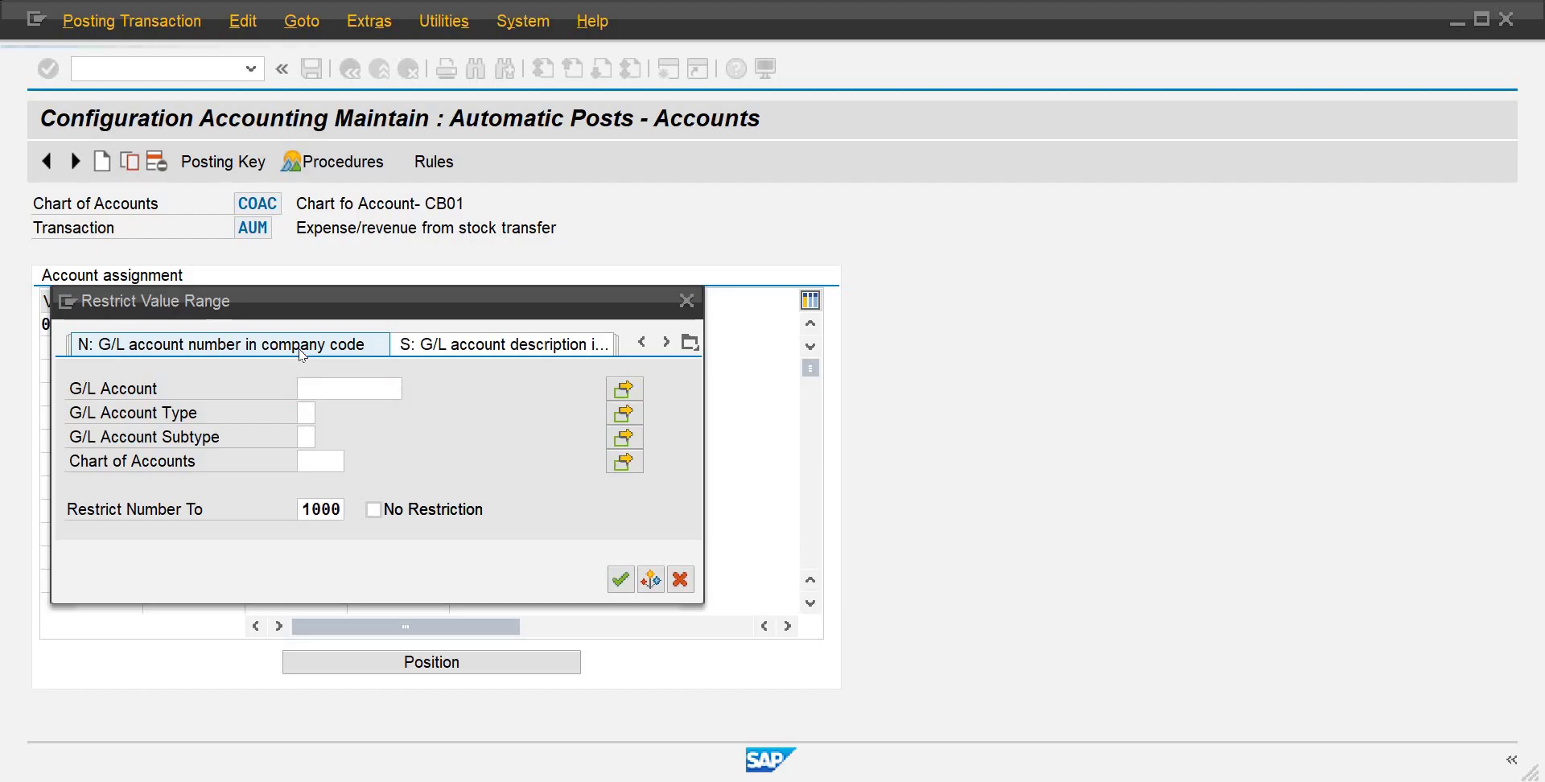
left_click(620, 579)
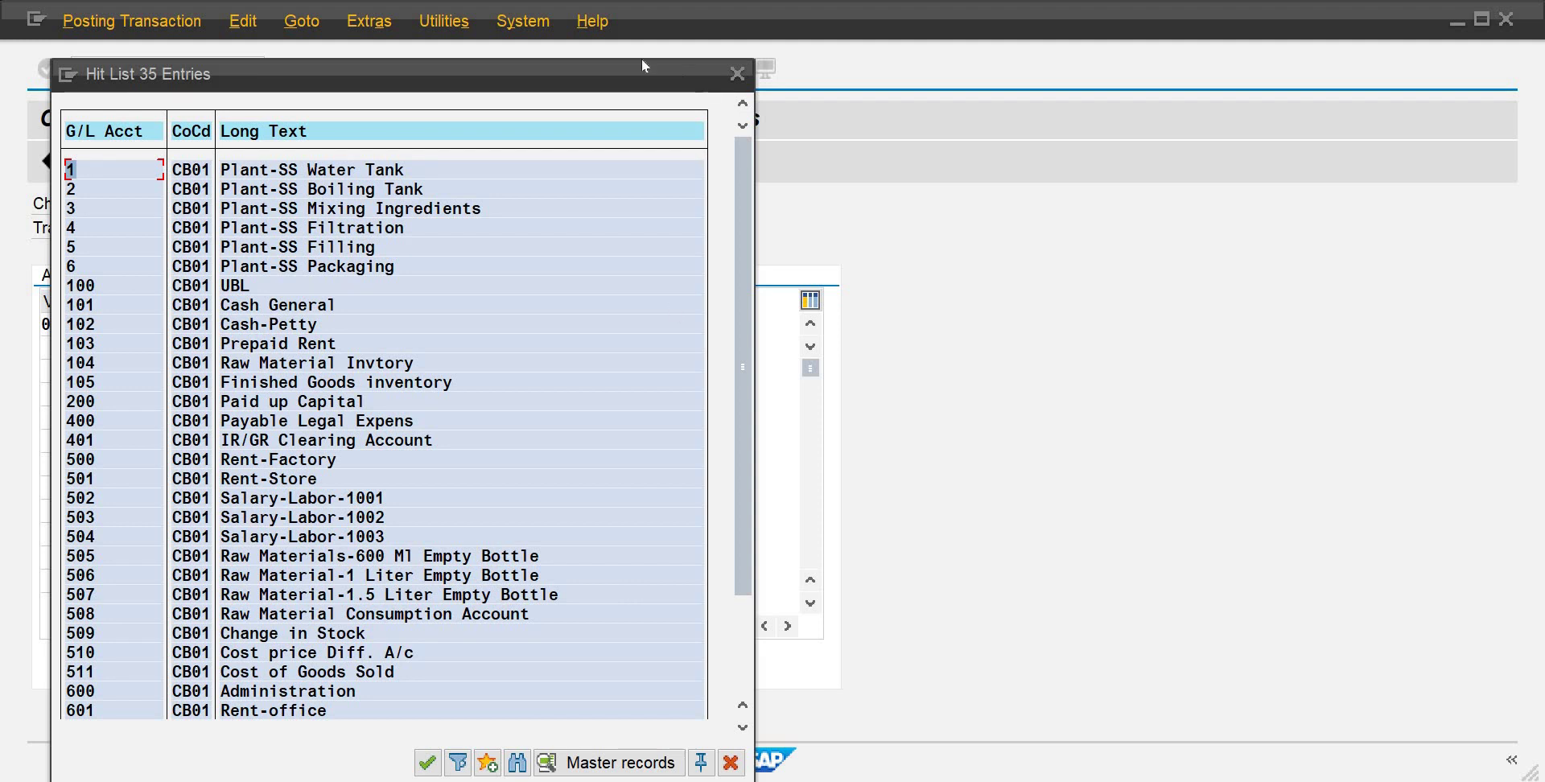
left_click_drag(608, 75, 771, 184)
left_click_drag(756, 235, 717, 350)
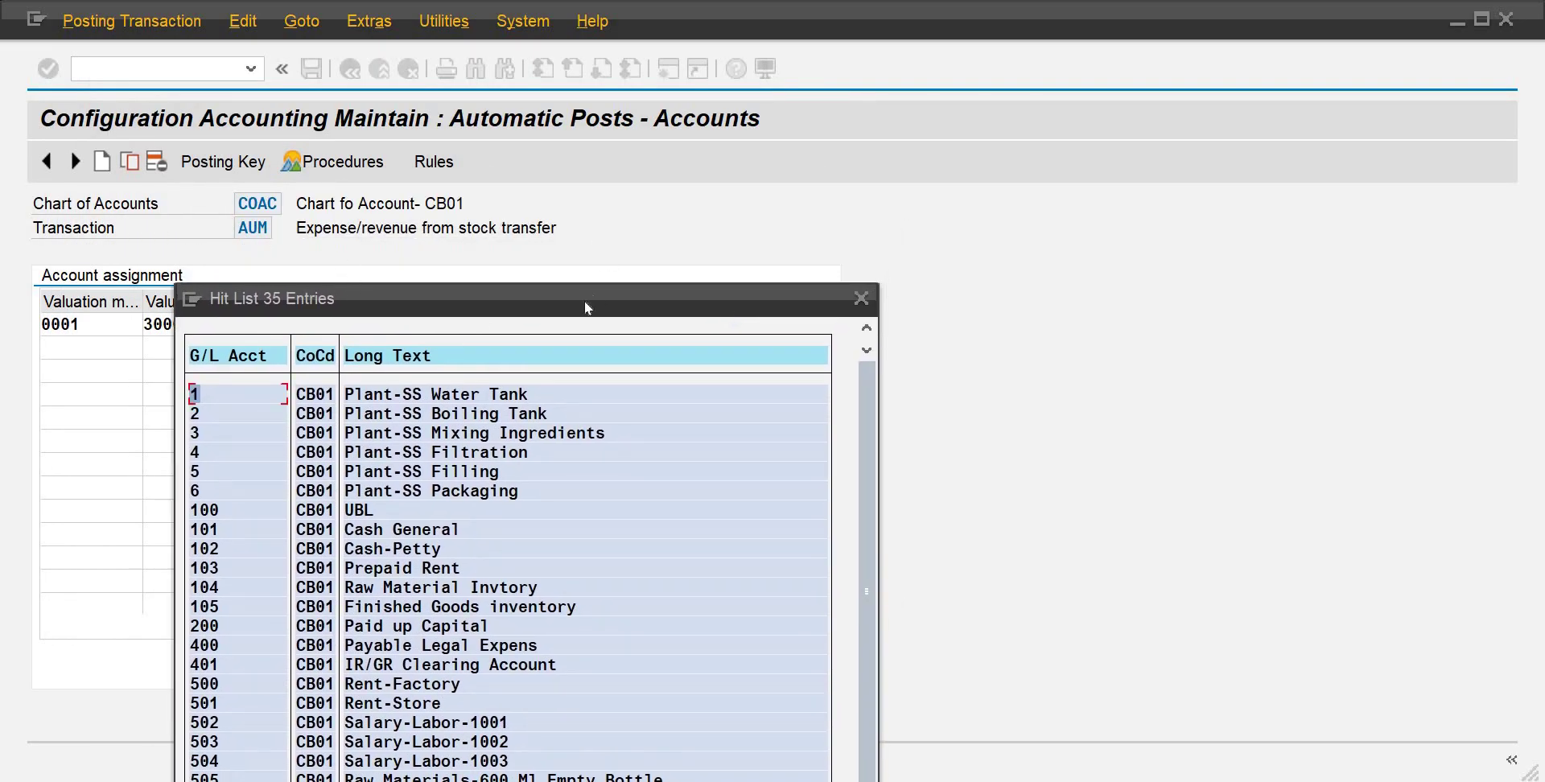
left_click_drag(588, 80, 587, 65)
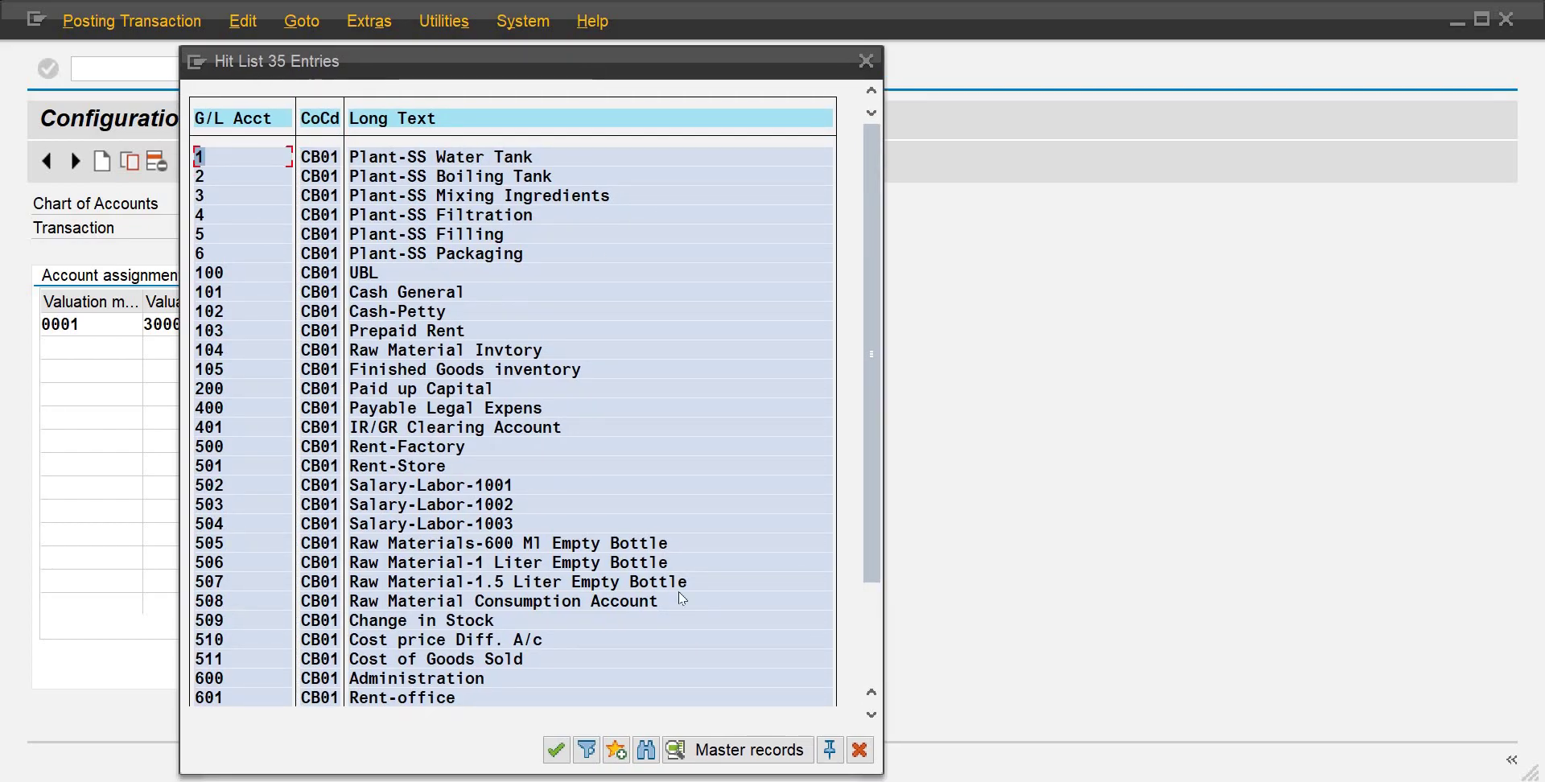
Step: Look through the CB01 G/L account hit list for a stock transfer income/expense account, and close the list without choosing one
left_click(871, 719)
left_click(872, 720)
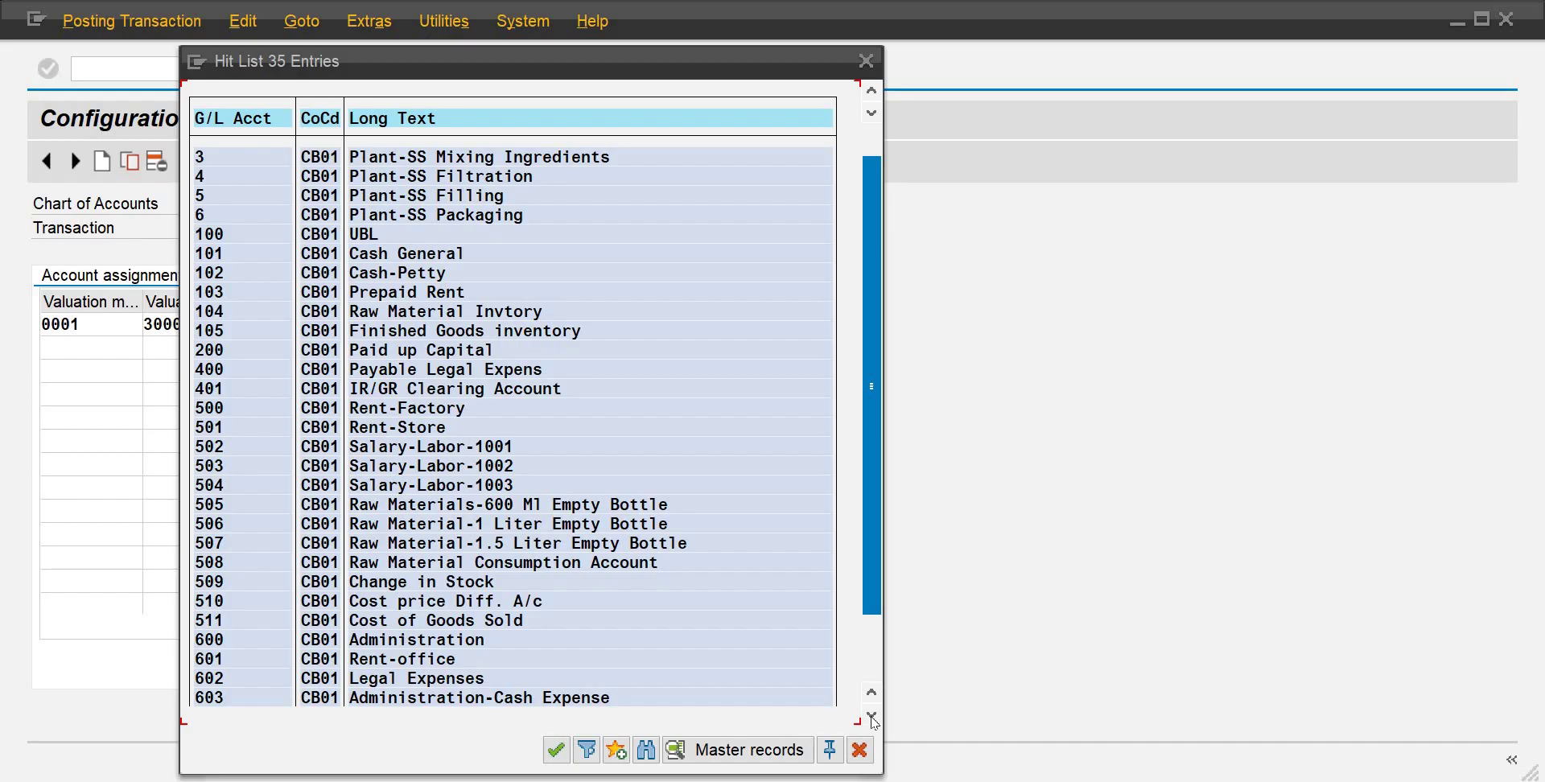
left_click(872, 716)
left_click(872, 716)
left_click(872, 716)
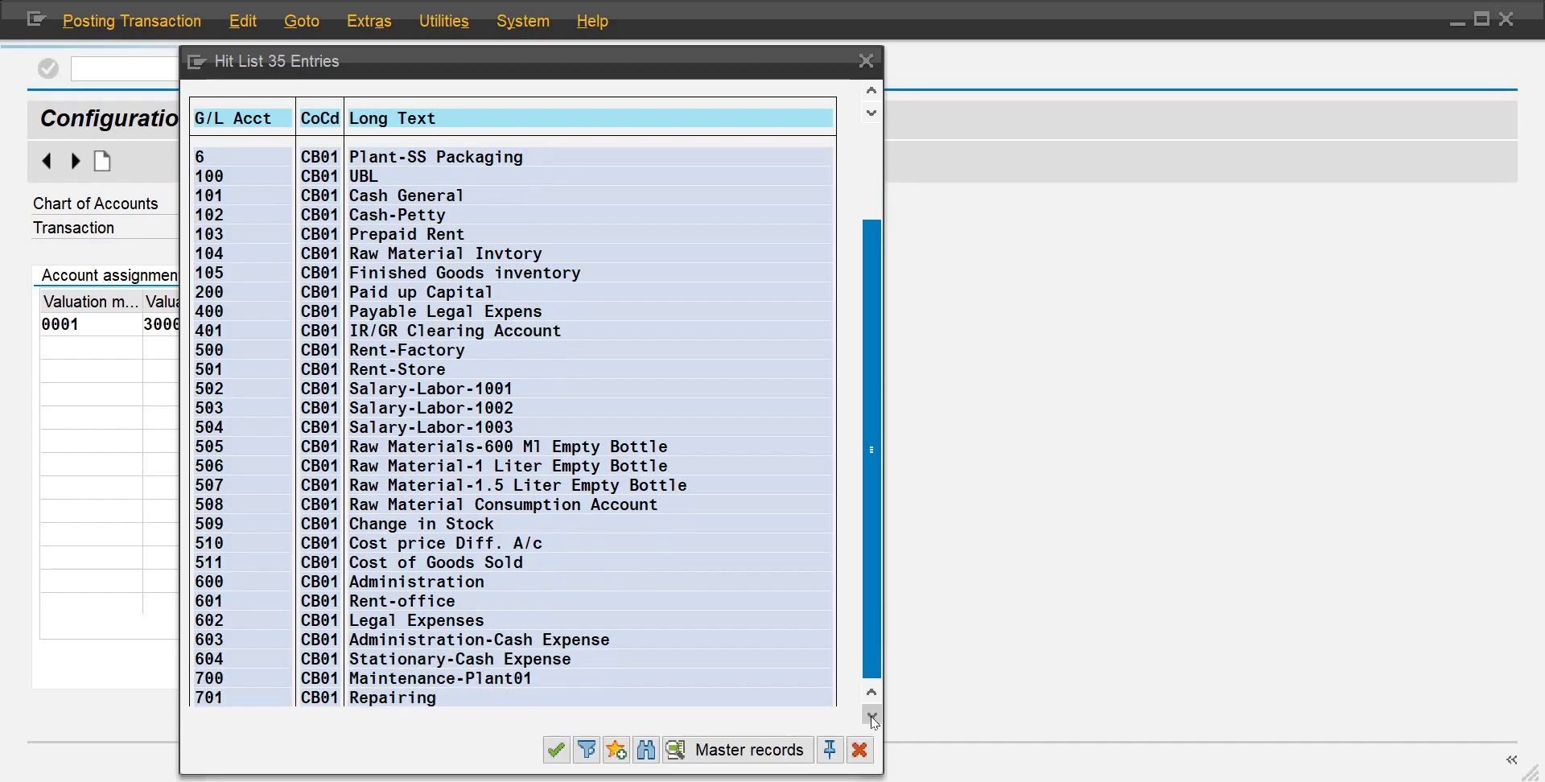
left_click(872, 716)
left_click(872, 716)
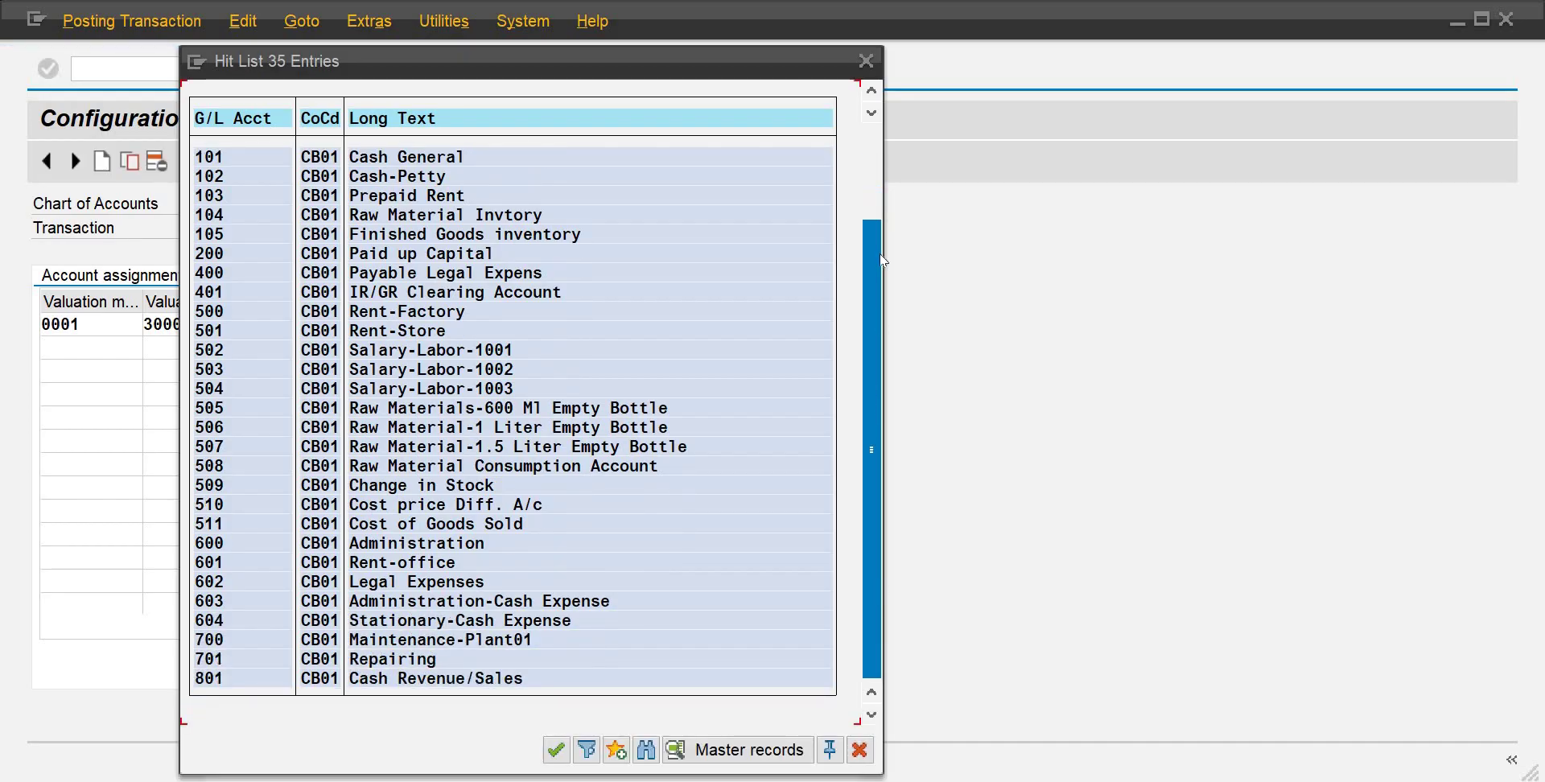
left_click(872, 94)
left_click(872, 94)
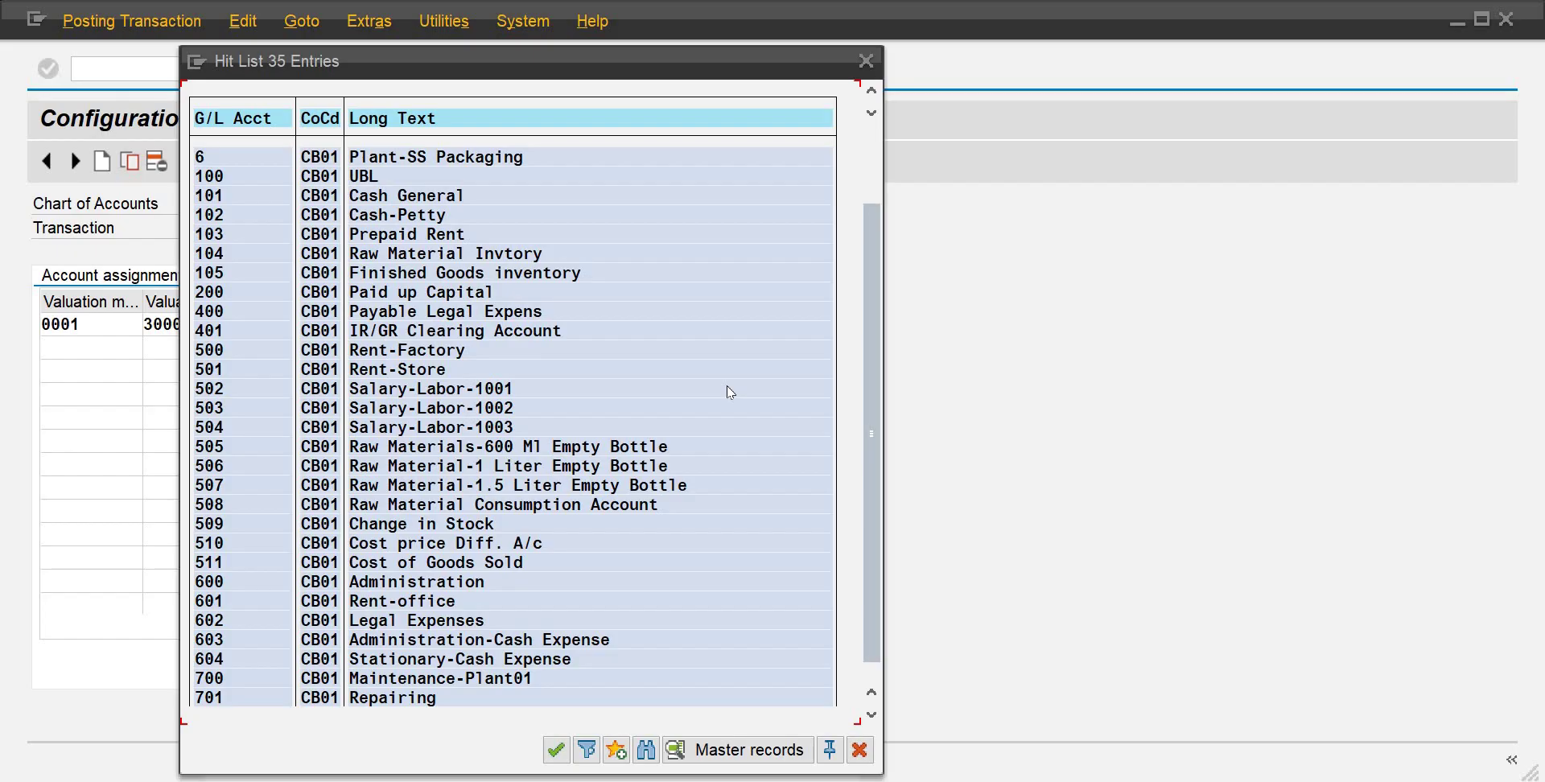
left_click(866, 61)
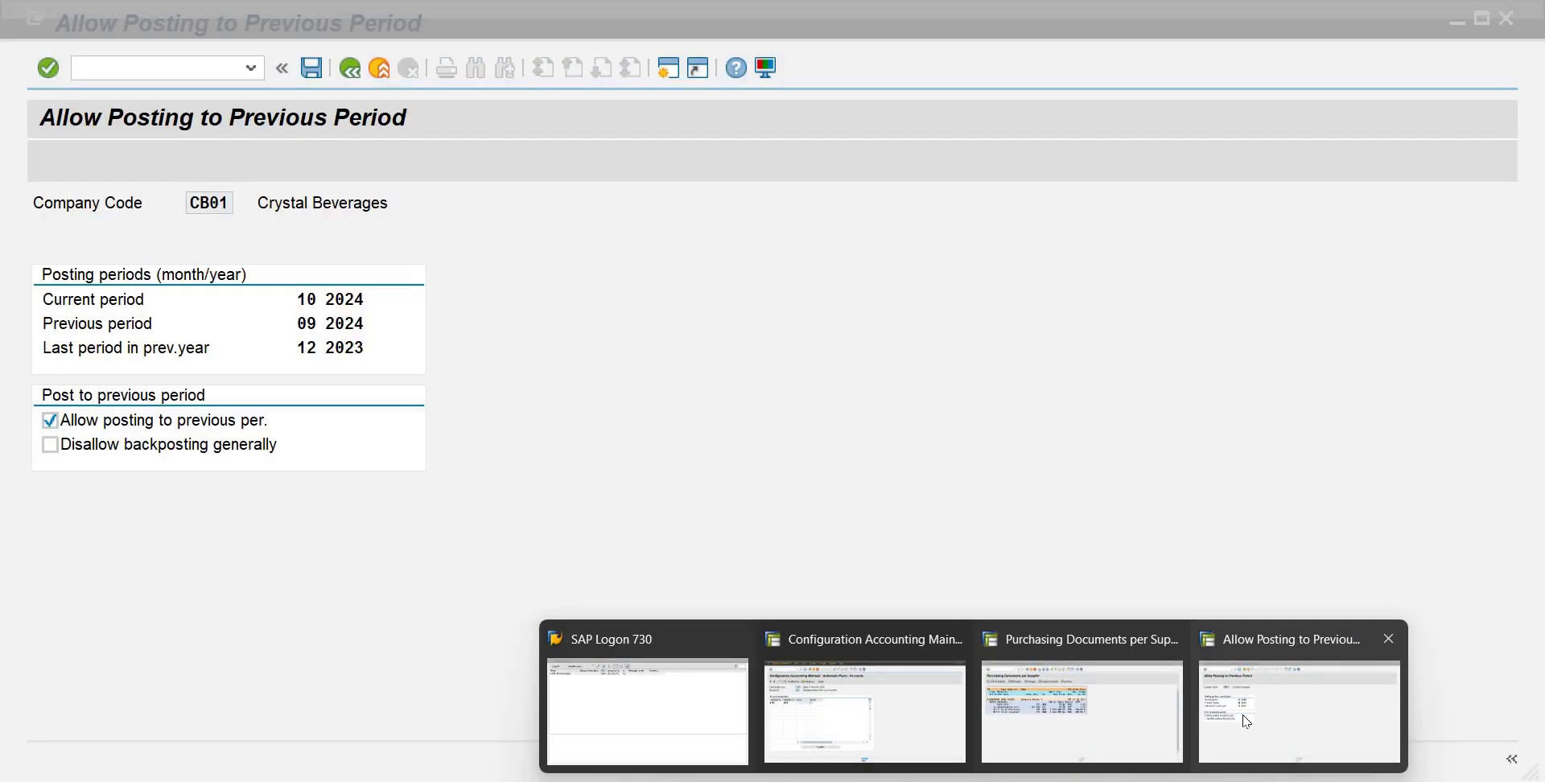
Step: Switch to the session with Allow Posting to Previous Period and open central G/L account editing there with transaction /nfs00
left_click(1246, 721)
left_click(149, 69)
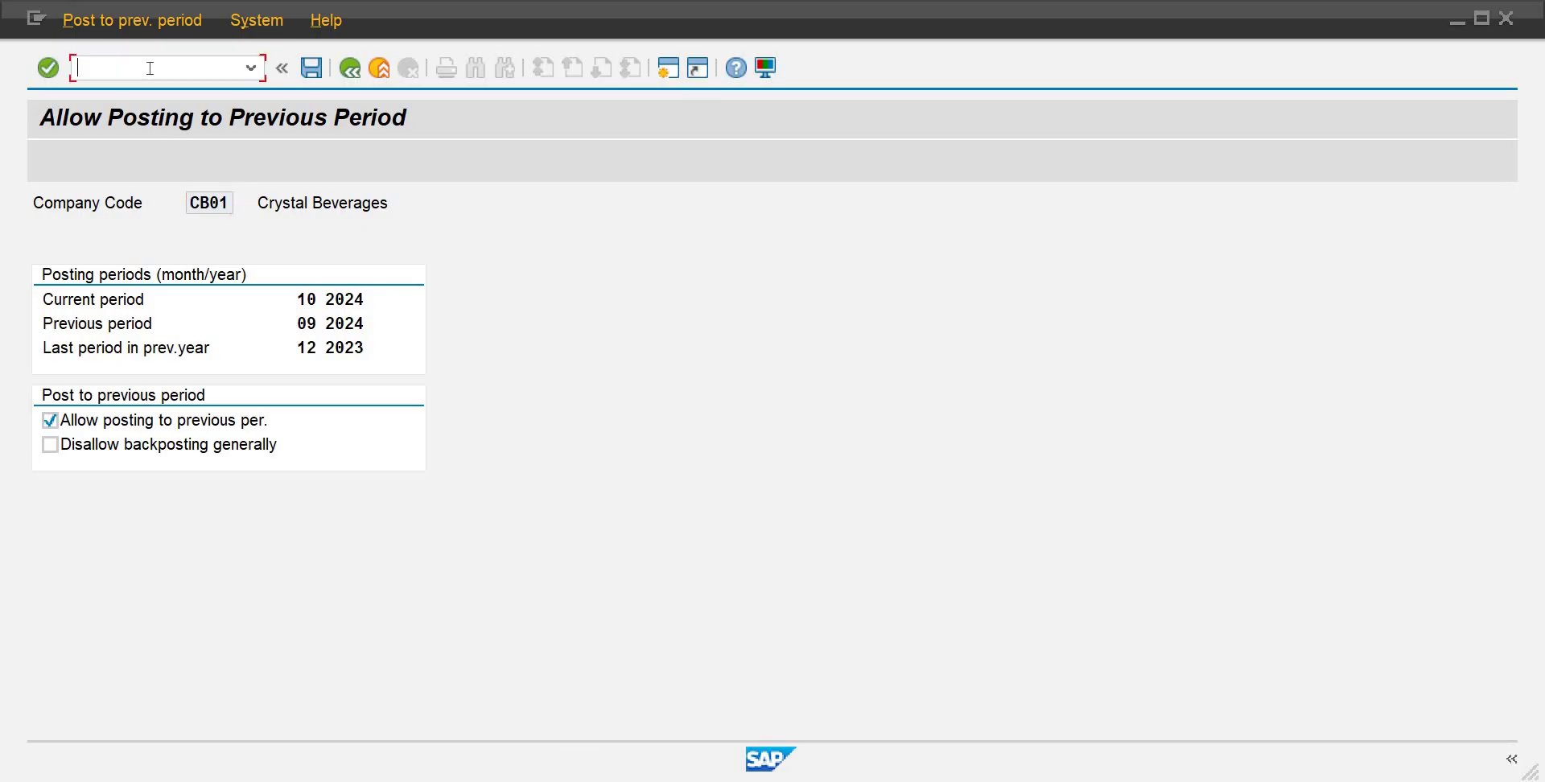
type("/nfs00")
key("Return")
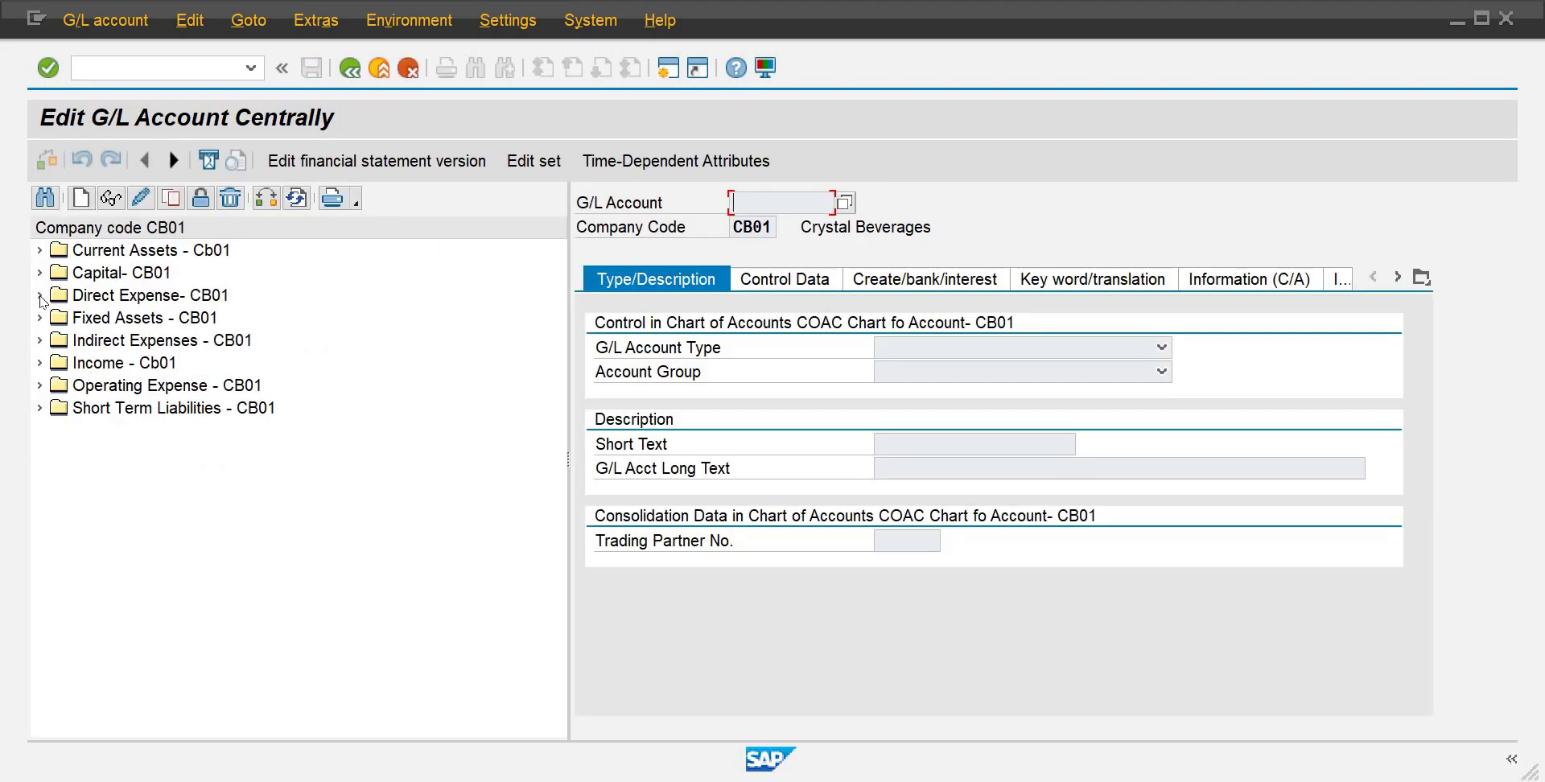
Step: Copy direct expense account 511 (CGS) as new G/L account 512 in company code CB01
left_click(40, 296)
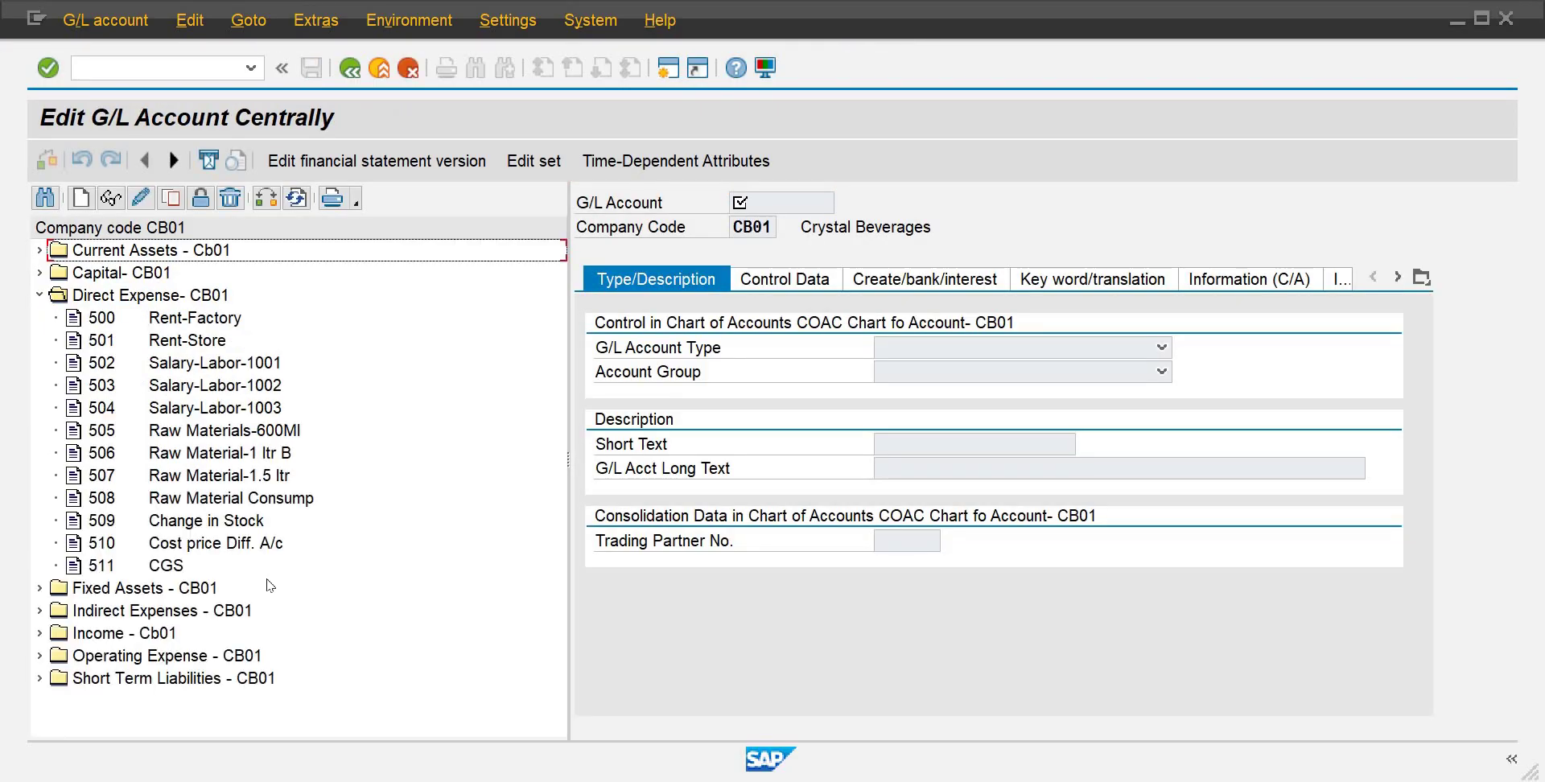
left_click(173, 566)
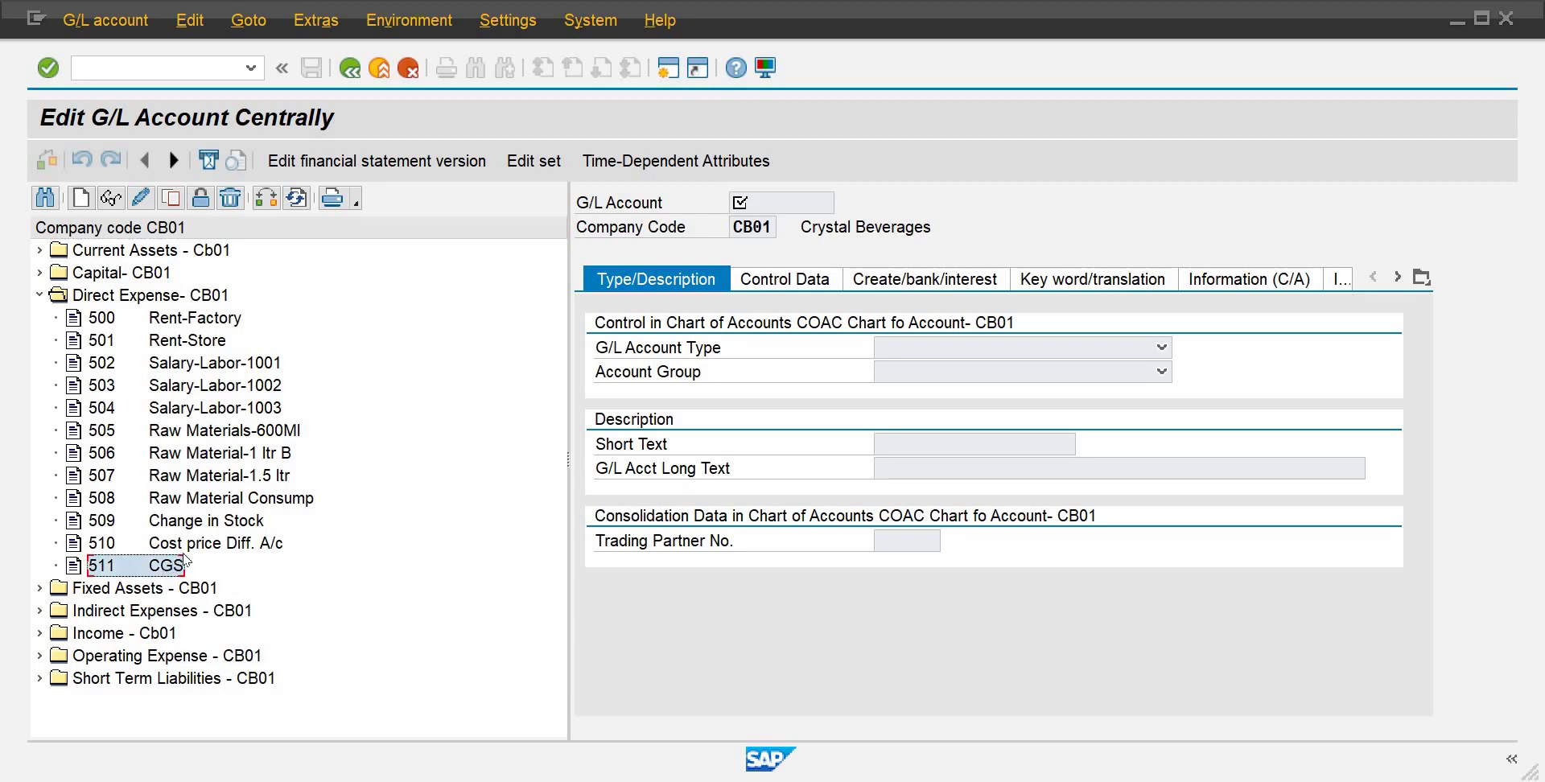
key("Up")
key("Up")
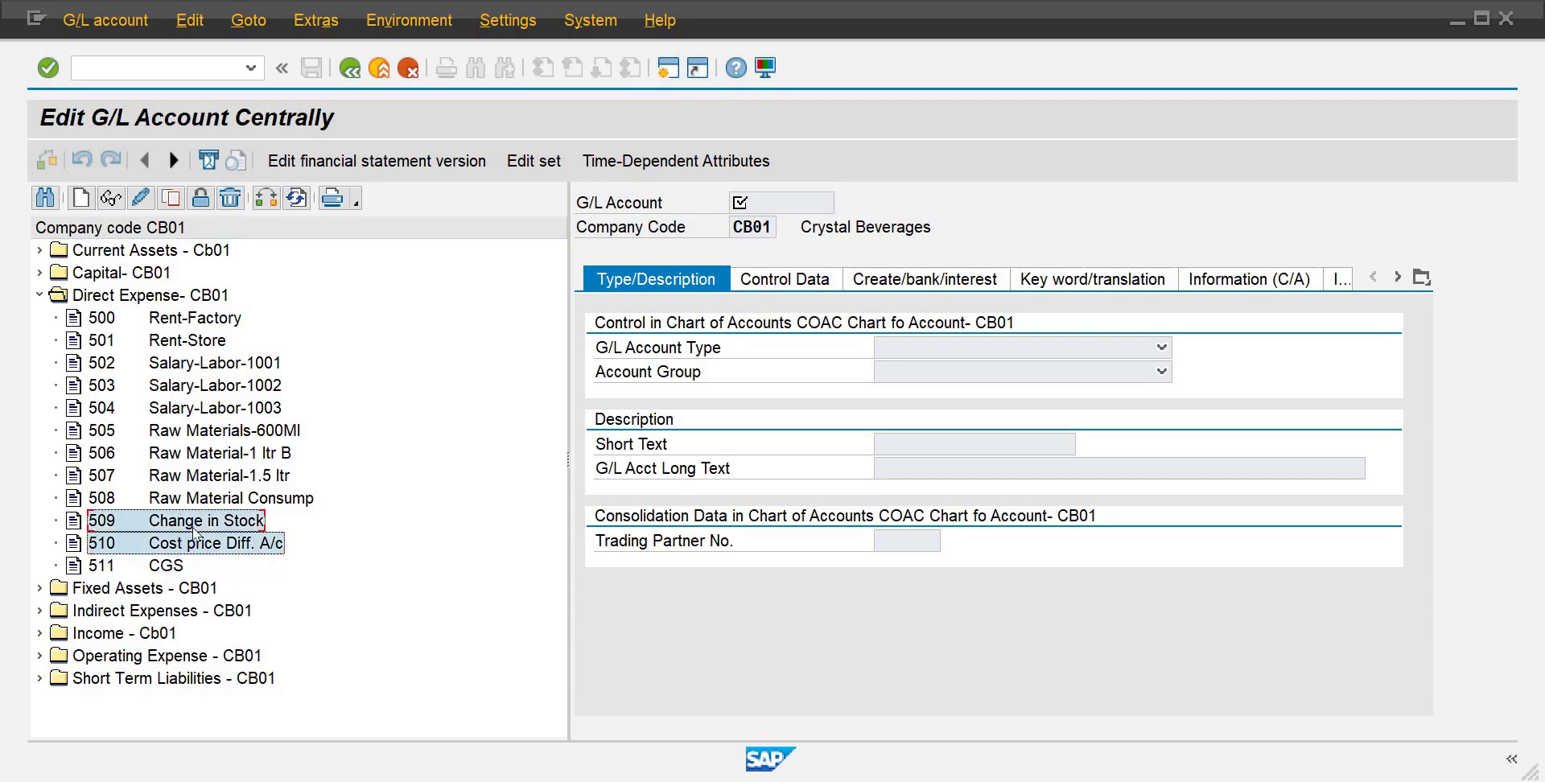
left_click(173, 566)
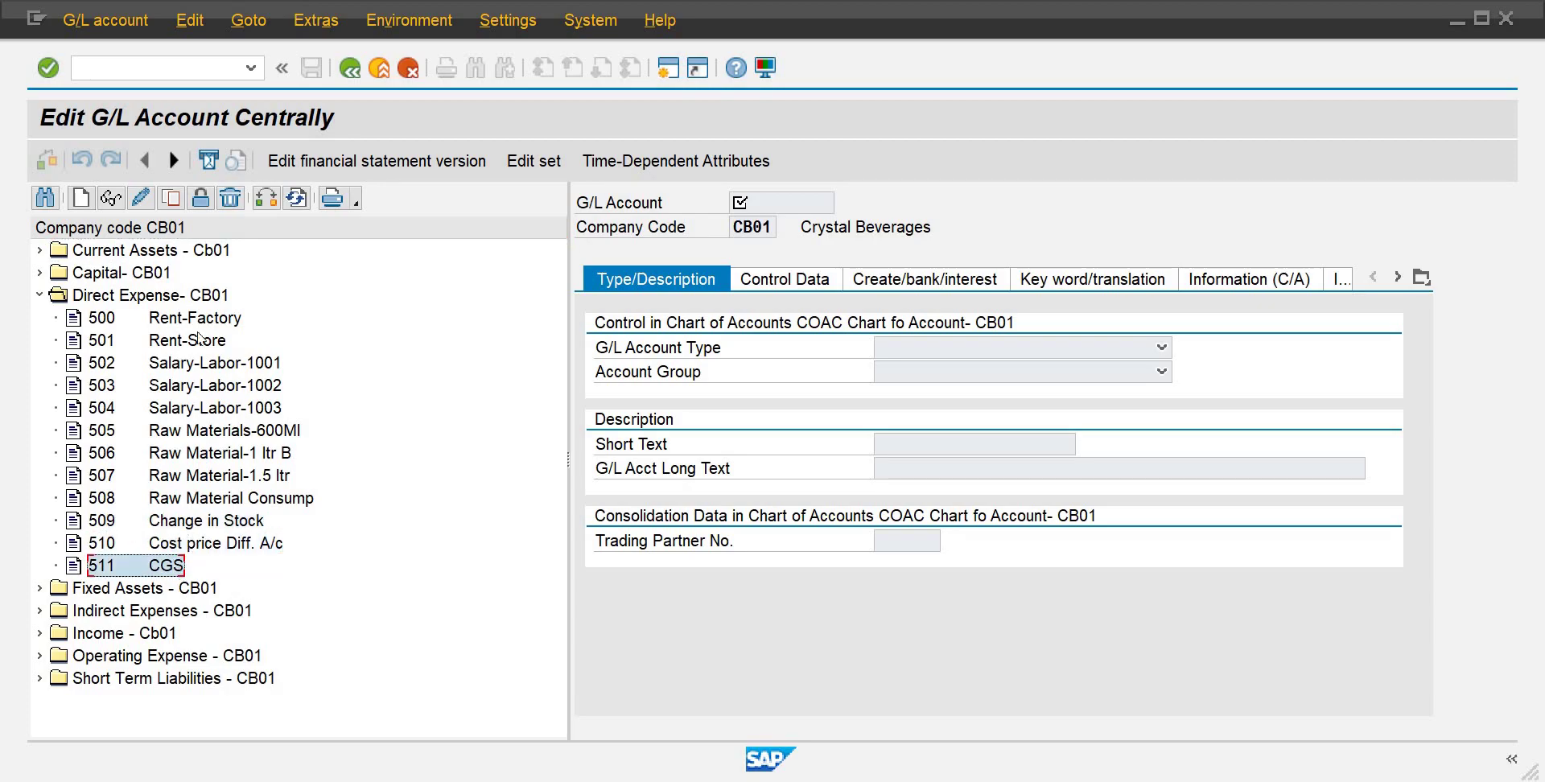
left_click(170, 198)
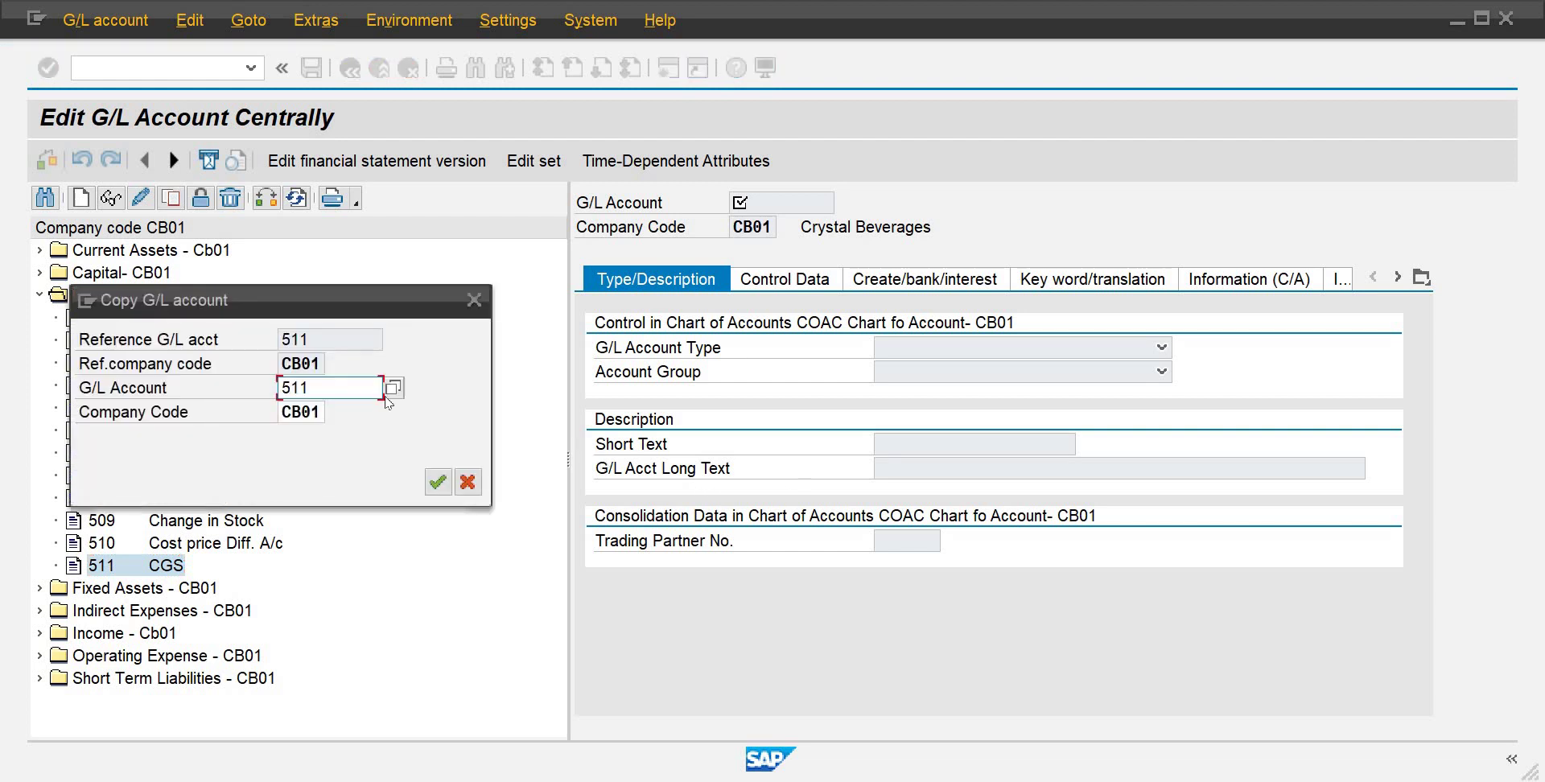
key("BackSpace")
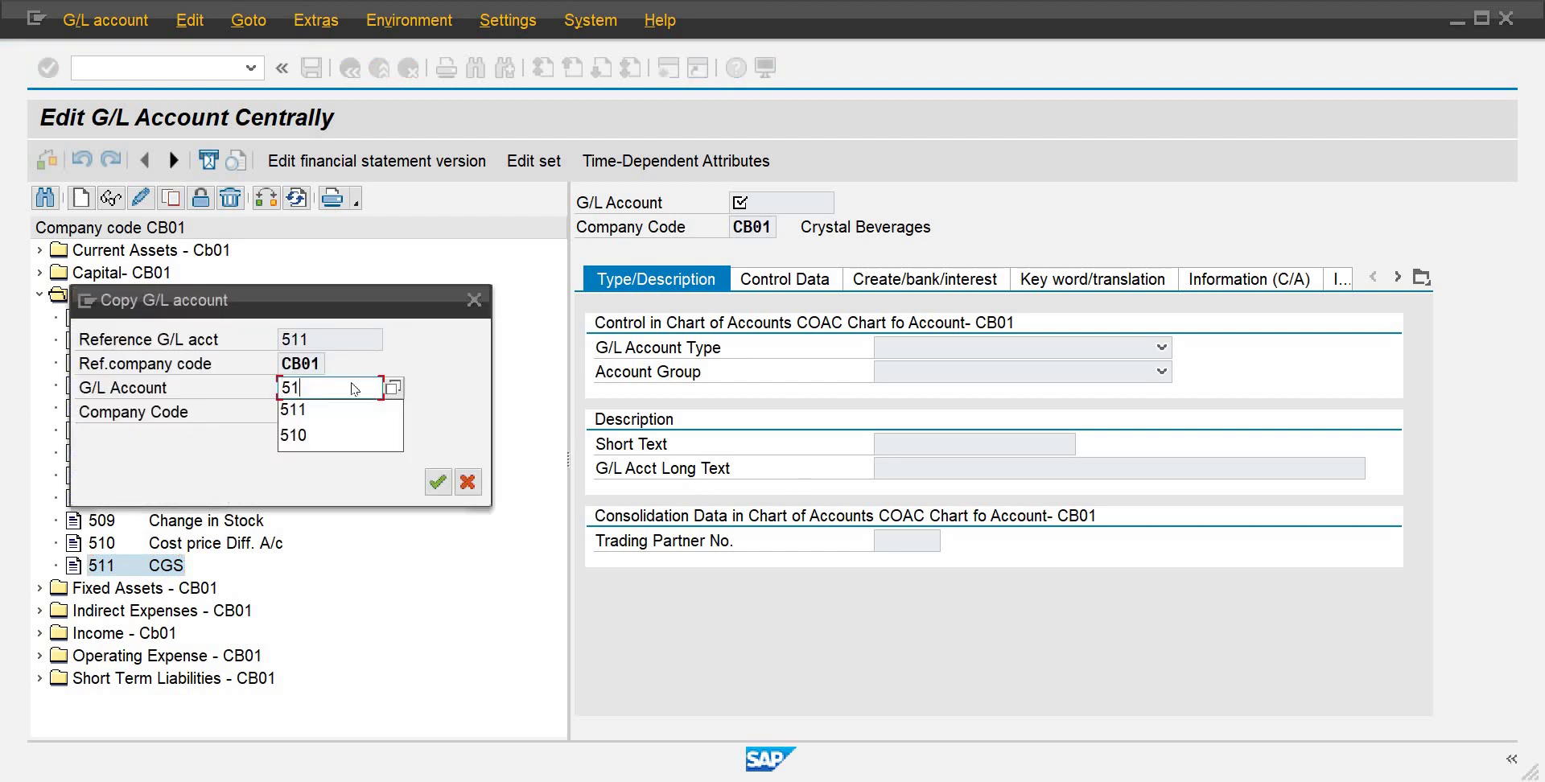
type("2")
key("Return")
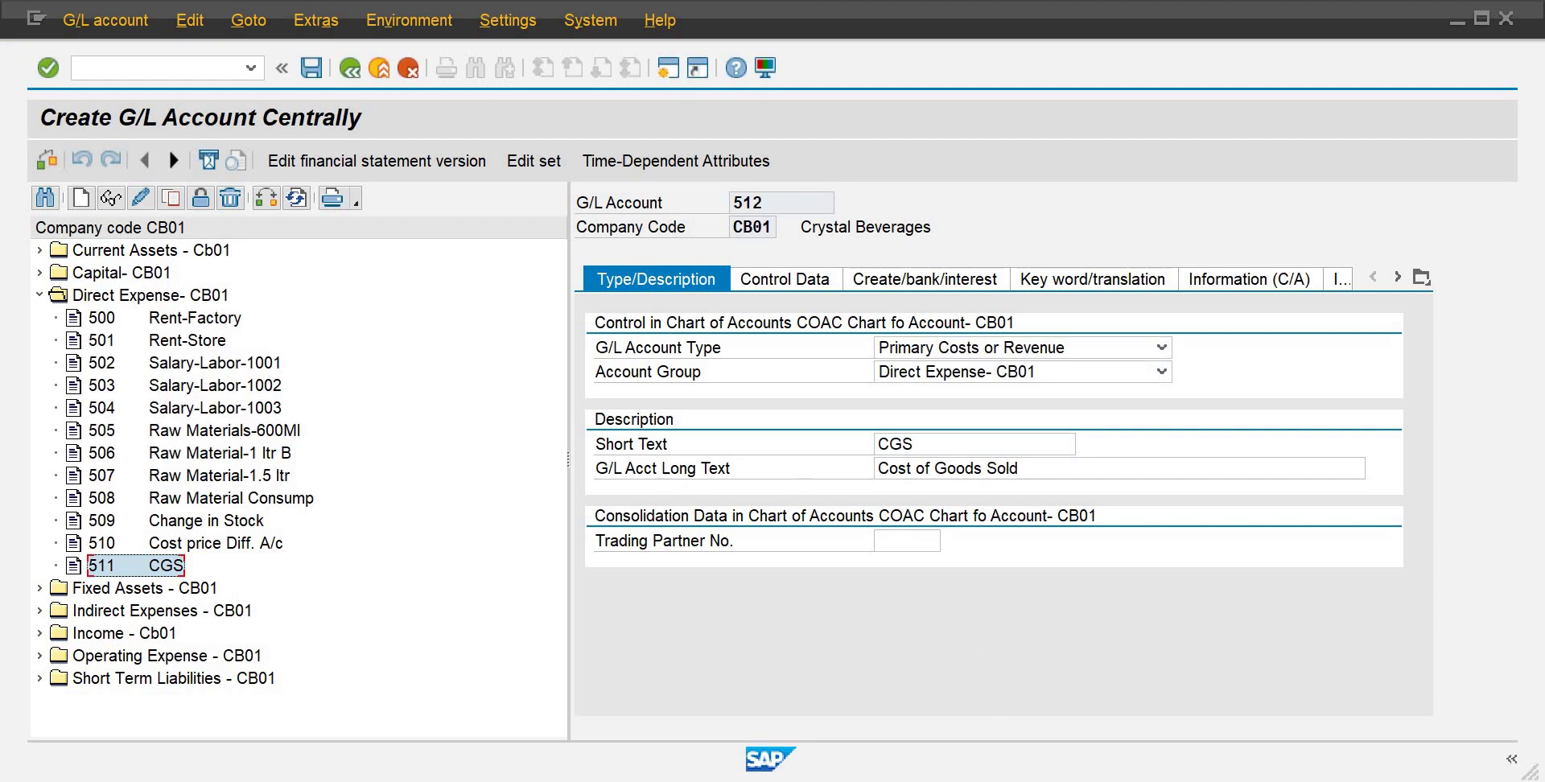
Step: Check the required expense account names in the Special Transaction Keys document in Word
left_click(1061, 731)
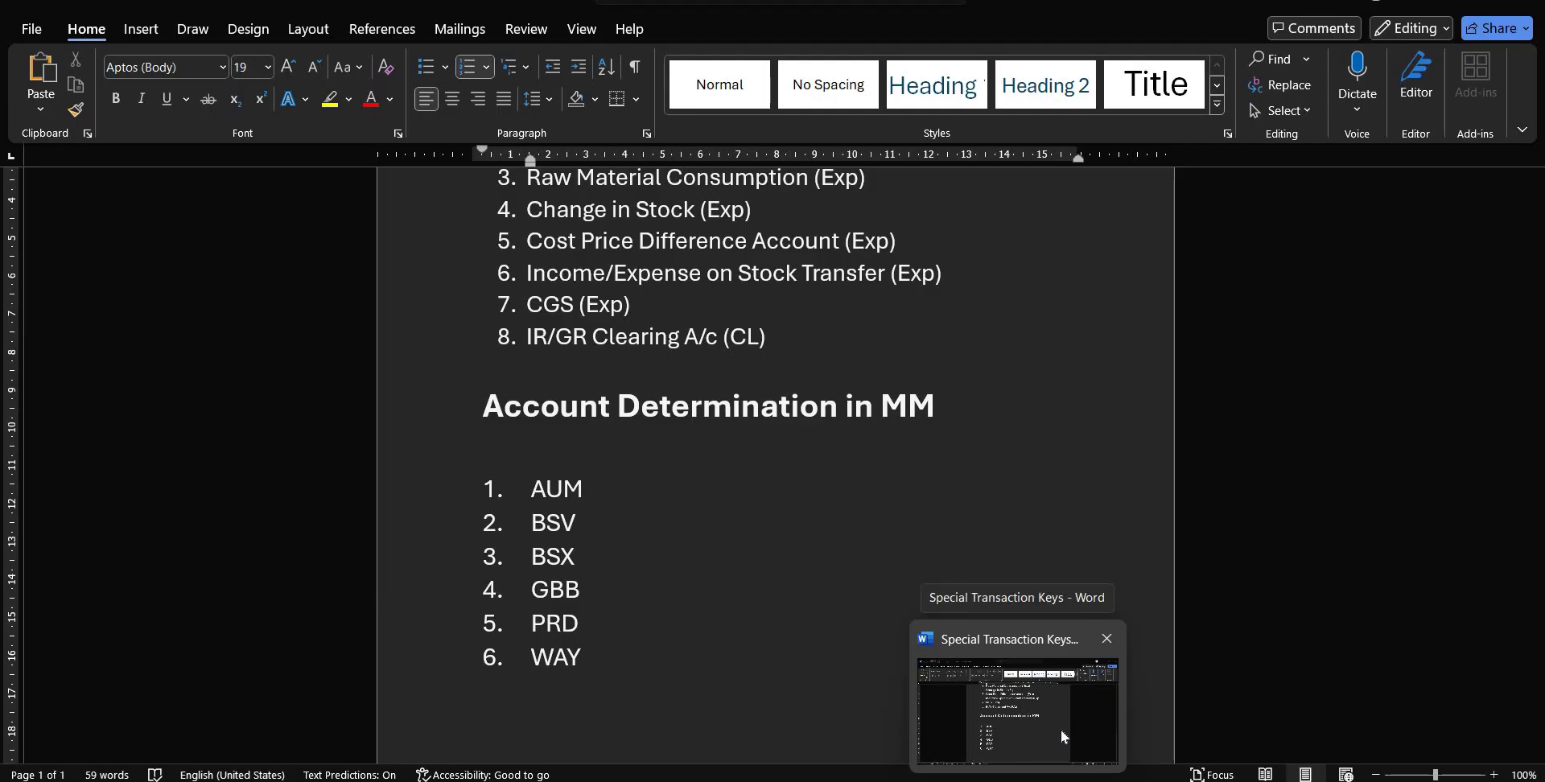
left_click(1061, 731)
mouse_move(1038, 716)
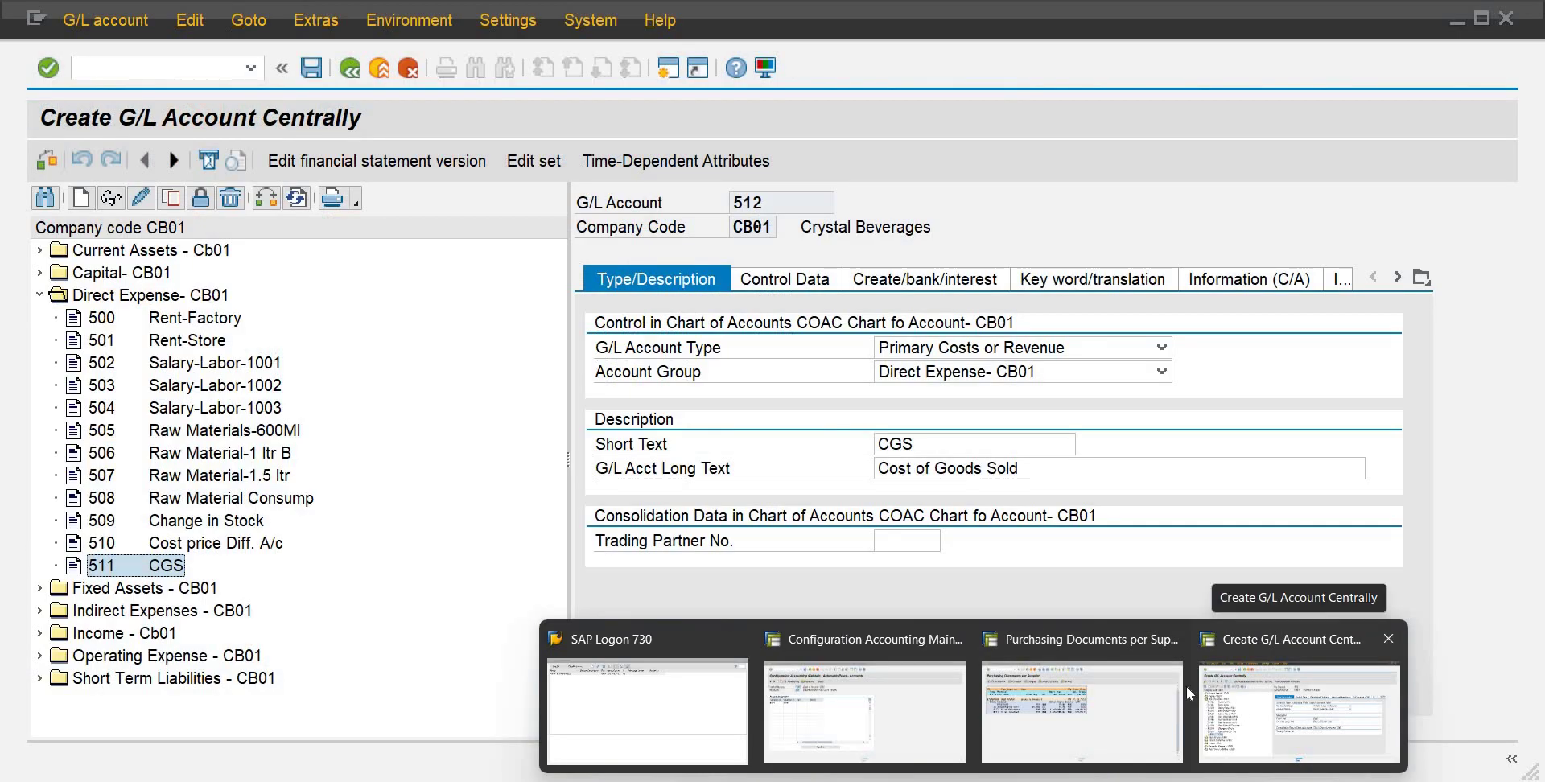
Step: Set the short text of G/L account 512 to "Exp/Rev from Stcok T"
left_click(1197, 692)
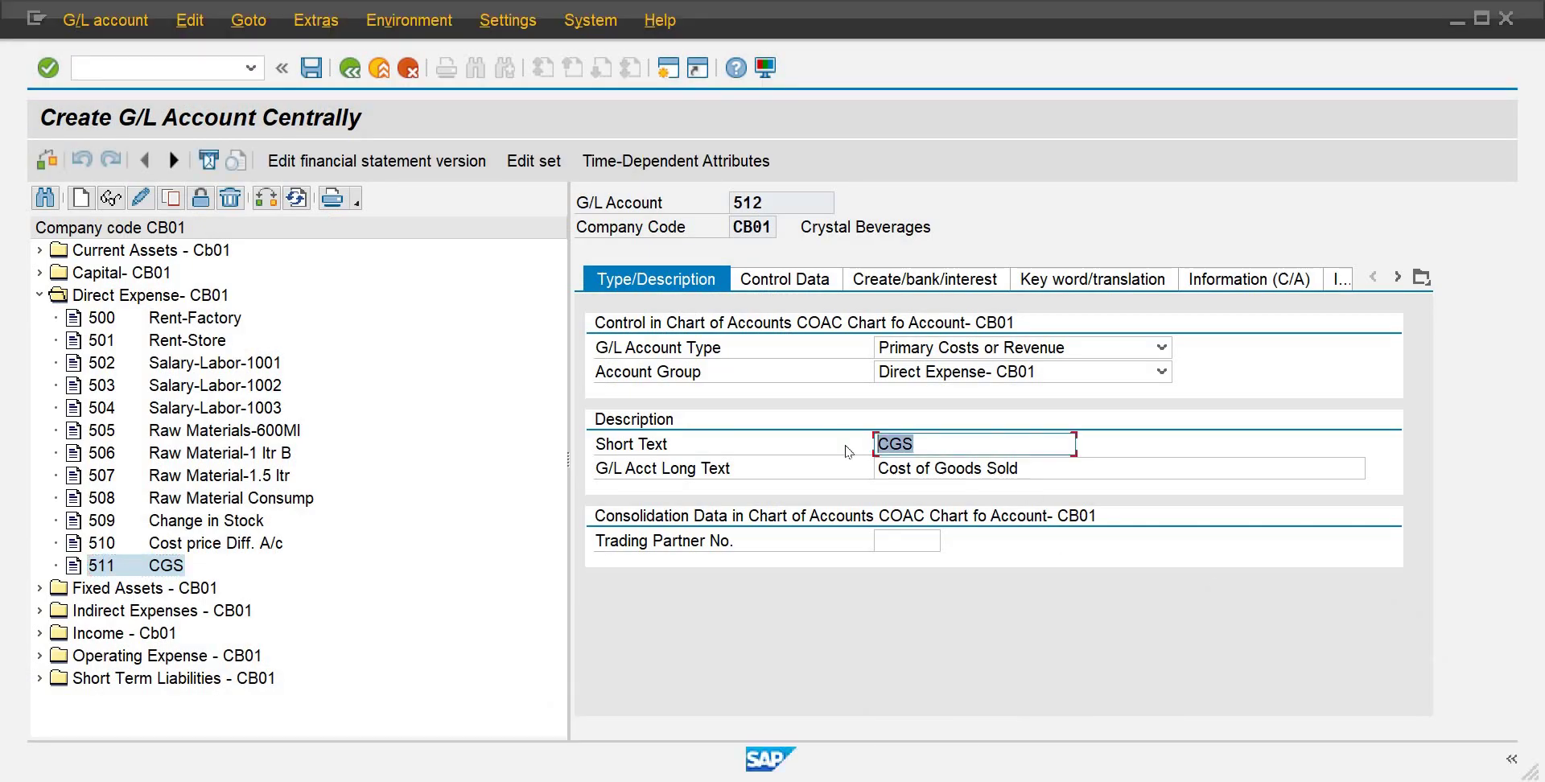
key("BackSpace")
type("Exp/Rev")
key("shift+Tab")
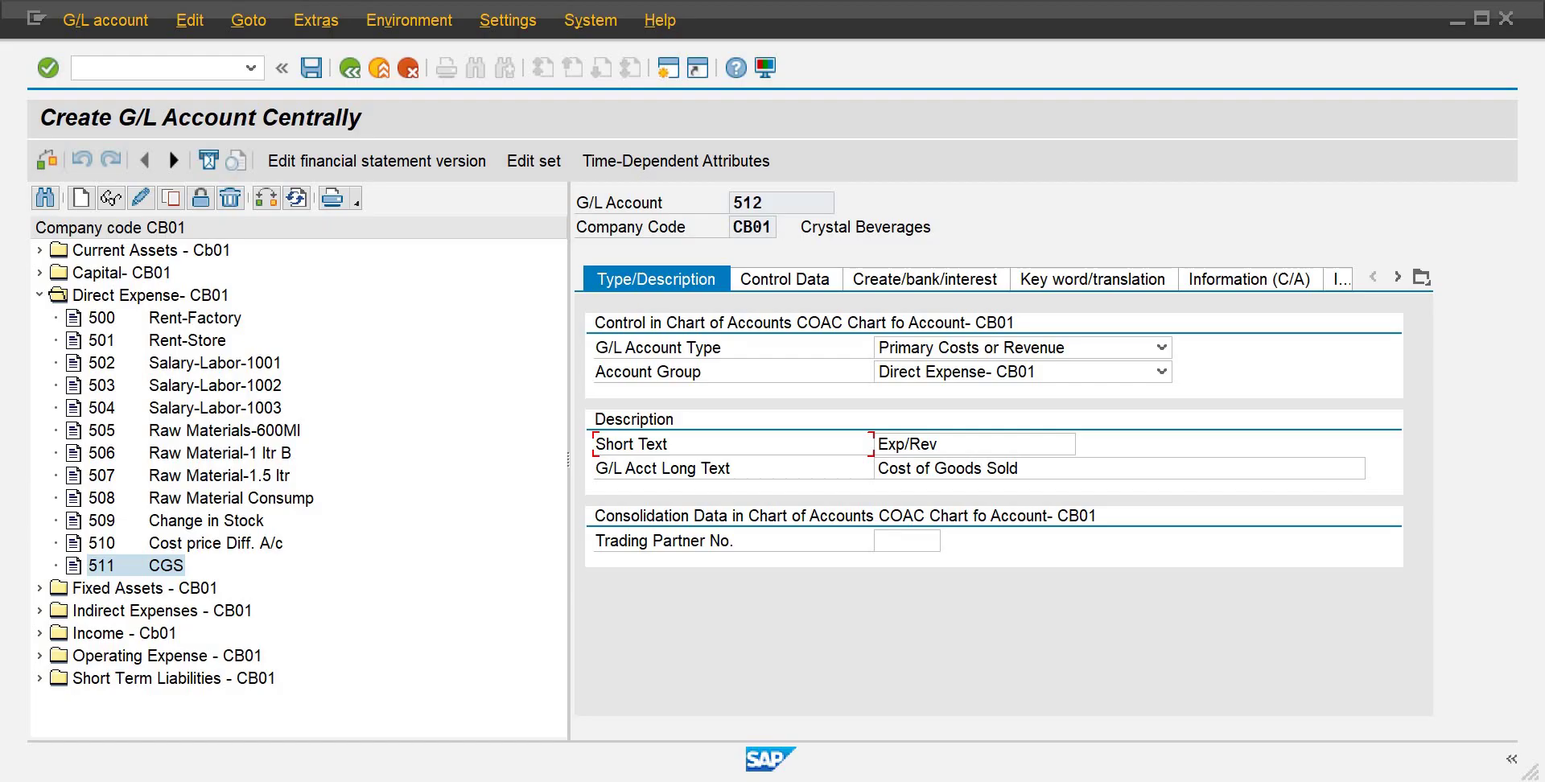
mouse_move(935, 765)
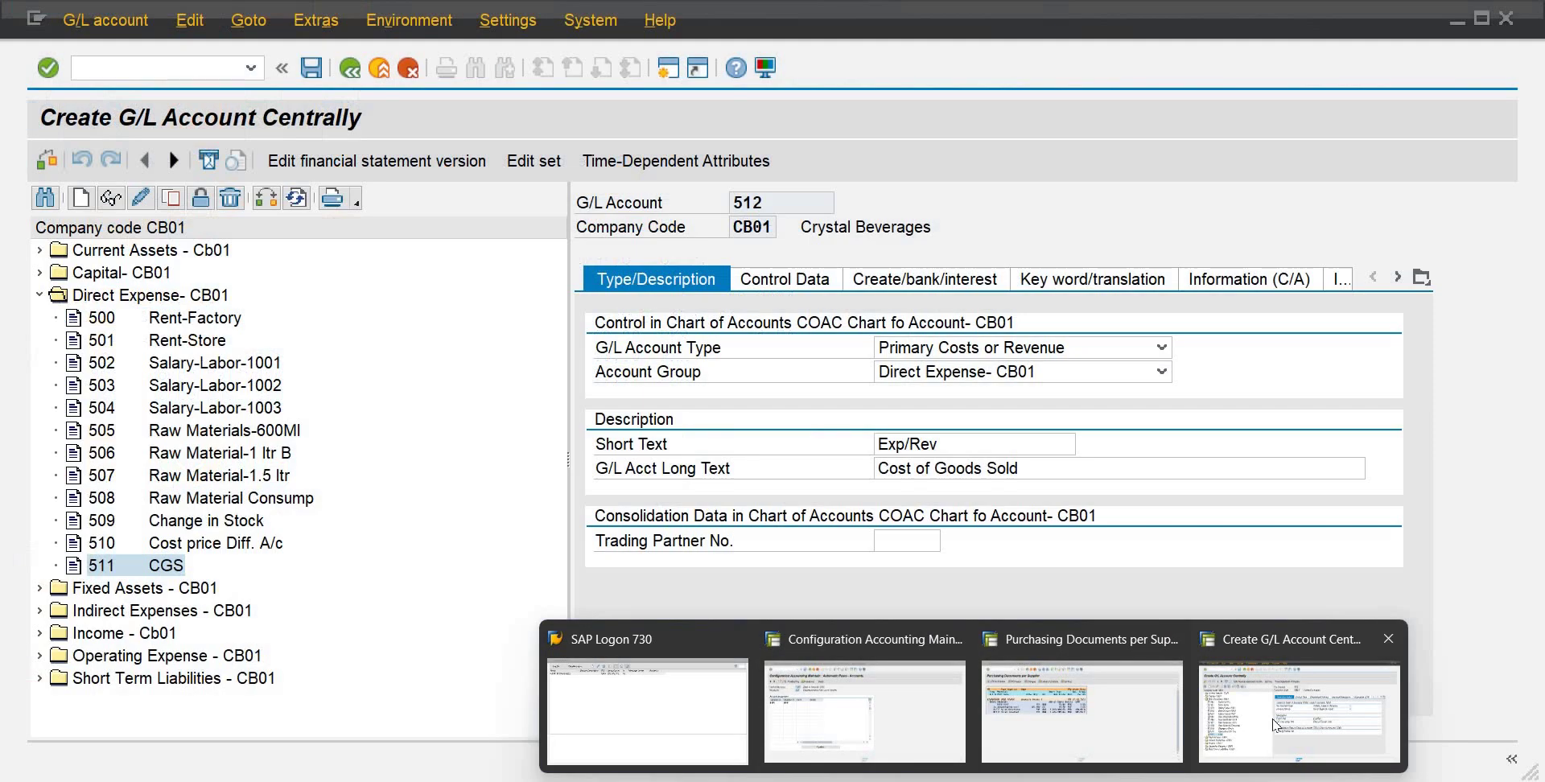
left_click(1300, 712)
left_click(992, 440)
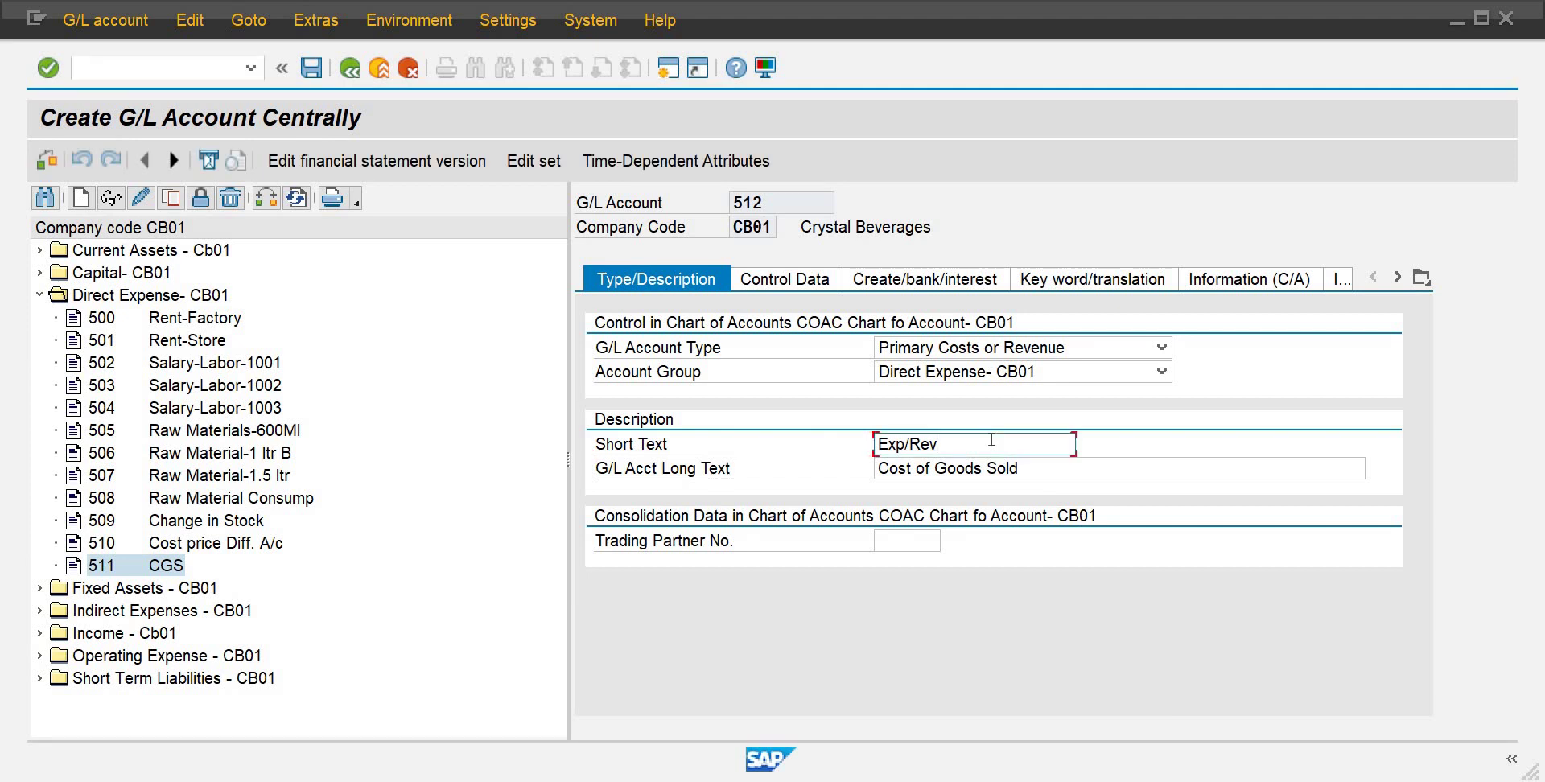
type("from Stcok T")
Step: Enter "Expense/Revenue from Stock Transfer" as the G/L account's long text and save the account
key("Tab")
type("Expense ")
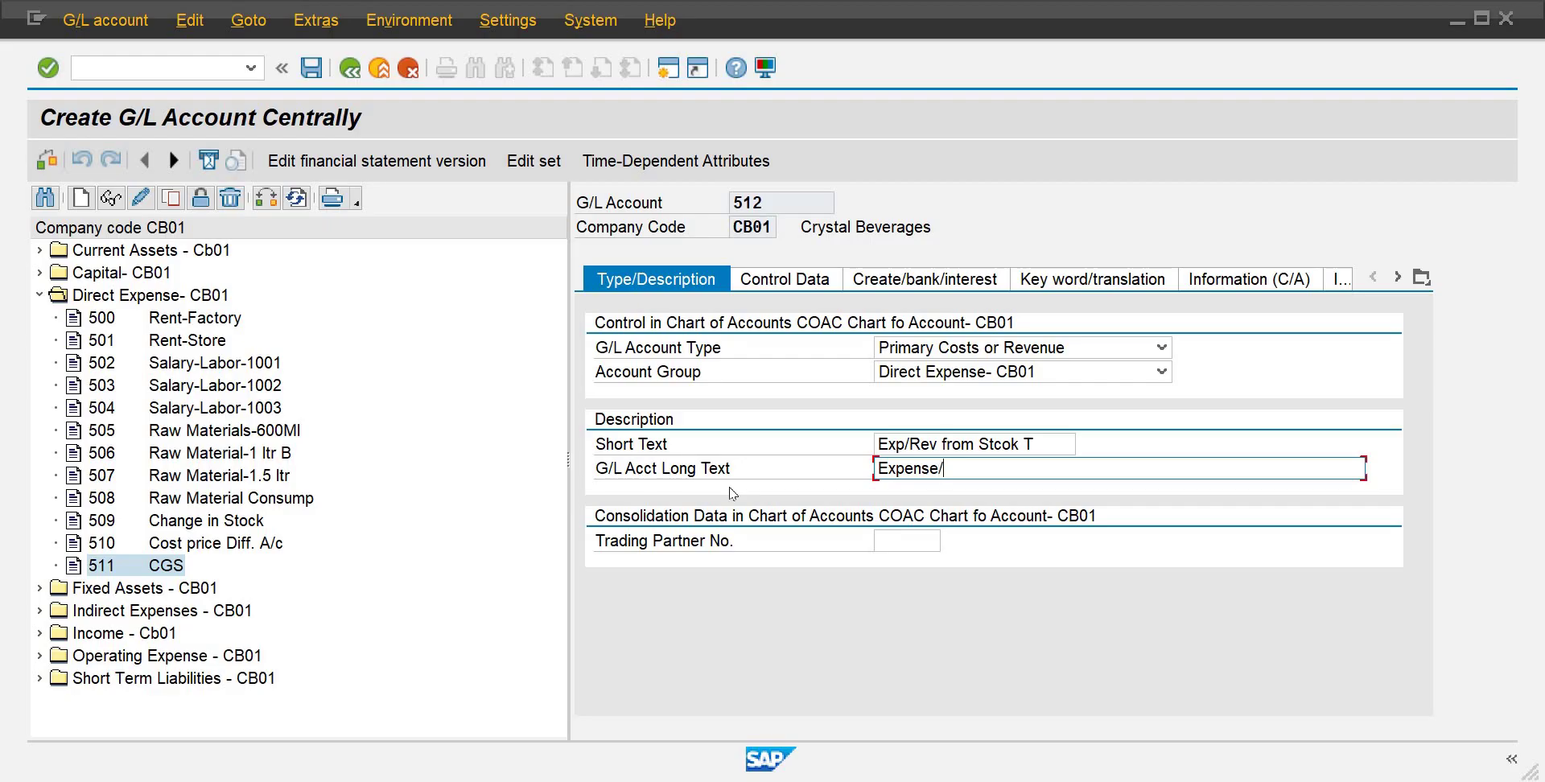
type("Revenue from Stck")
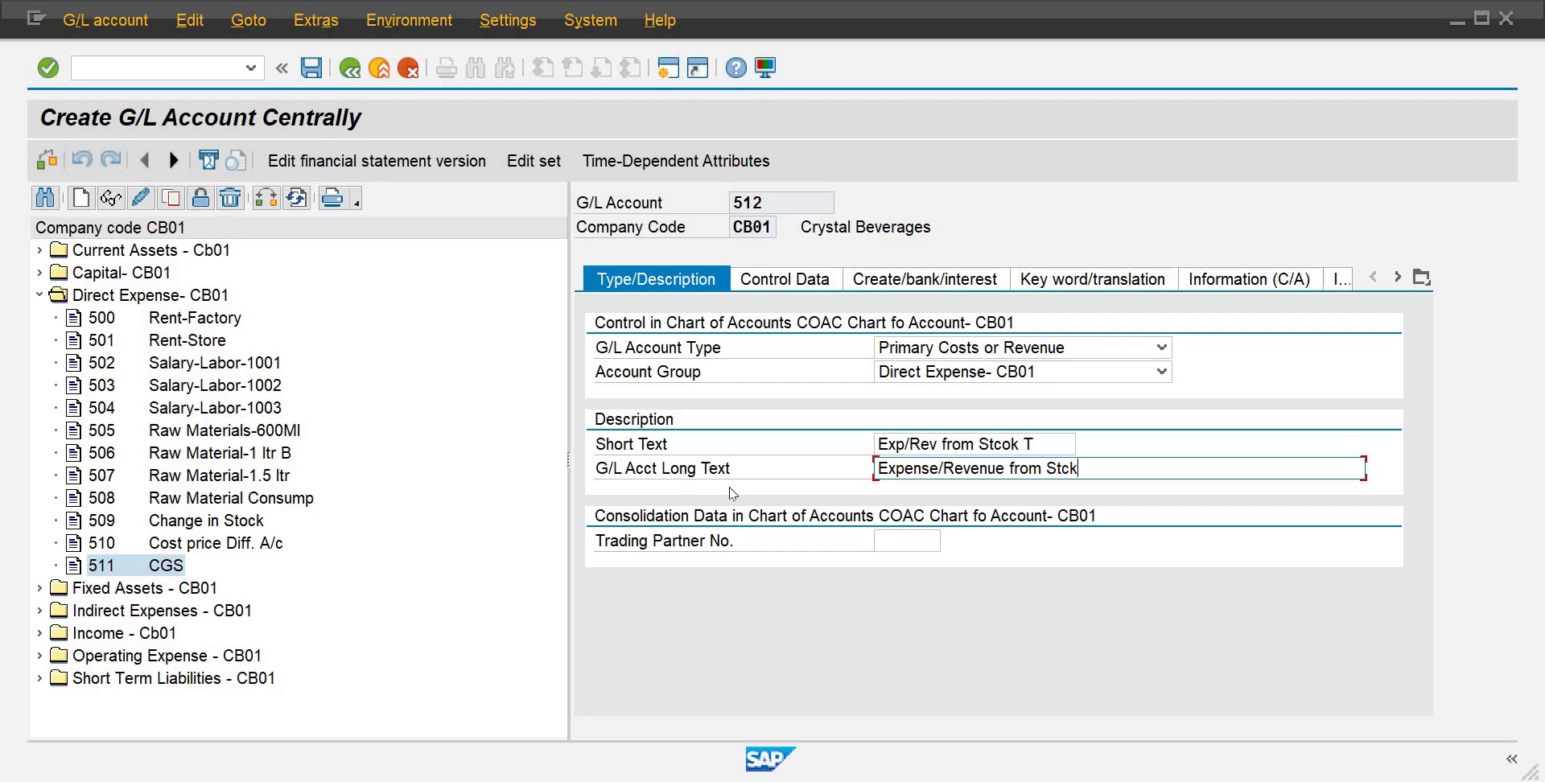
type(" T")
key("BackSpace")
key("BackSpace")
key("BackSpace")
type("ock Transfer")
key("ctrl+s")
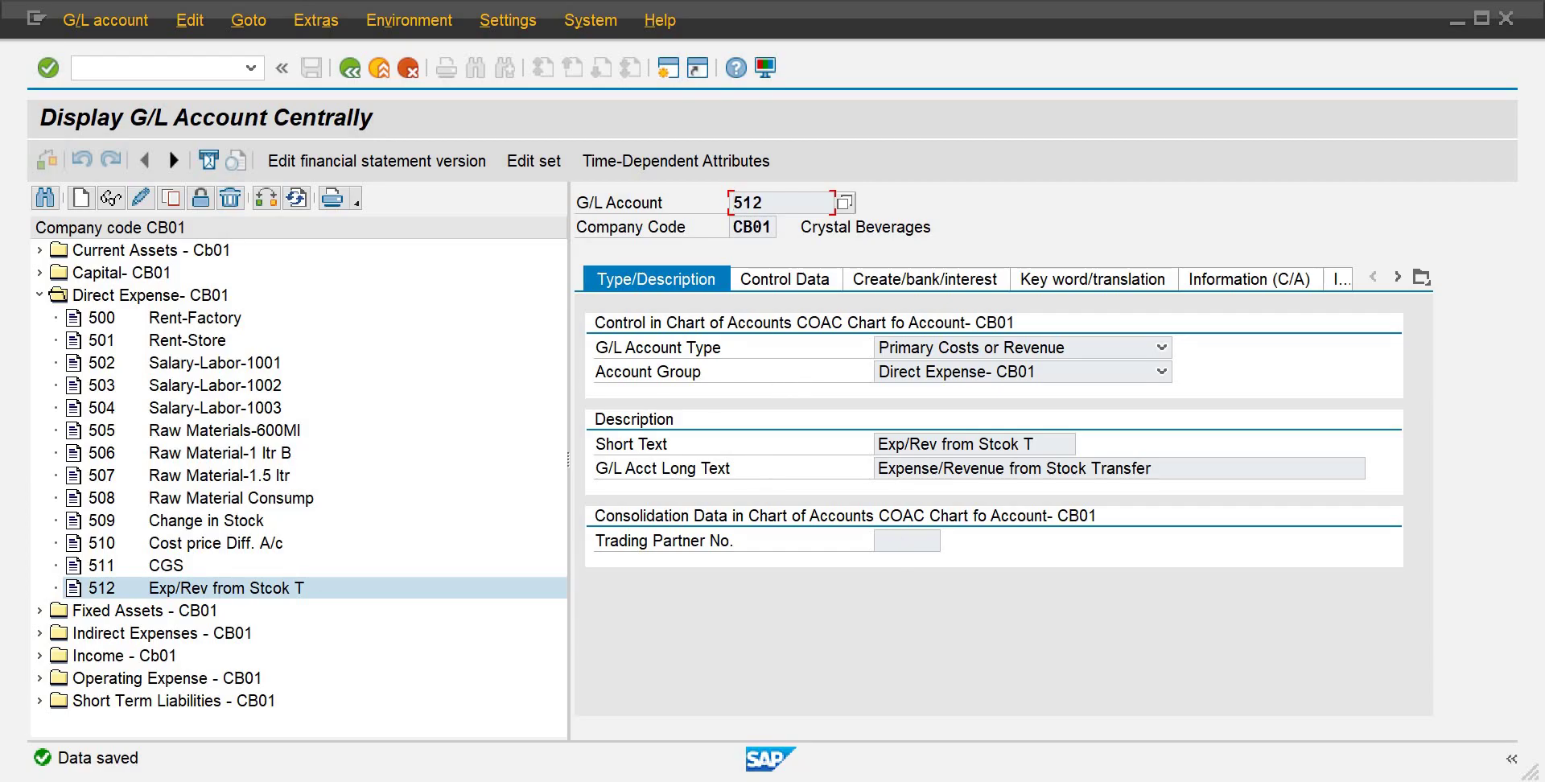
Step: In the AUM automatic posting configuration, assign account 512 as debit and credit for valuation modifier 0001, class 3000
left_click(997, 697)
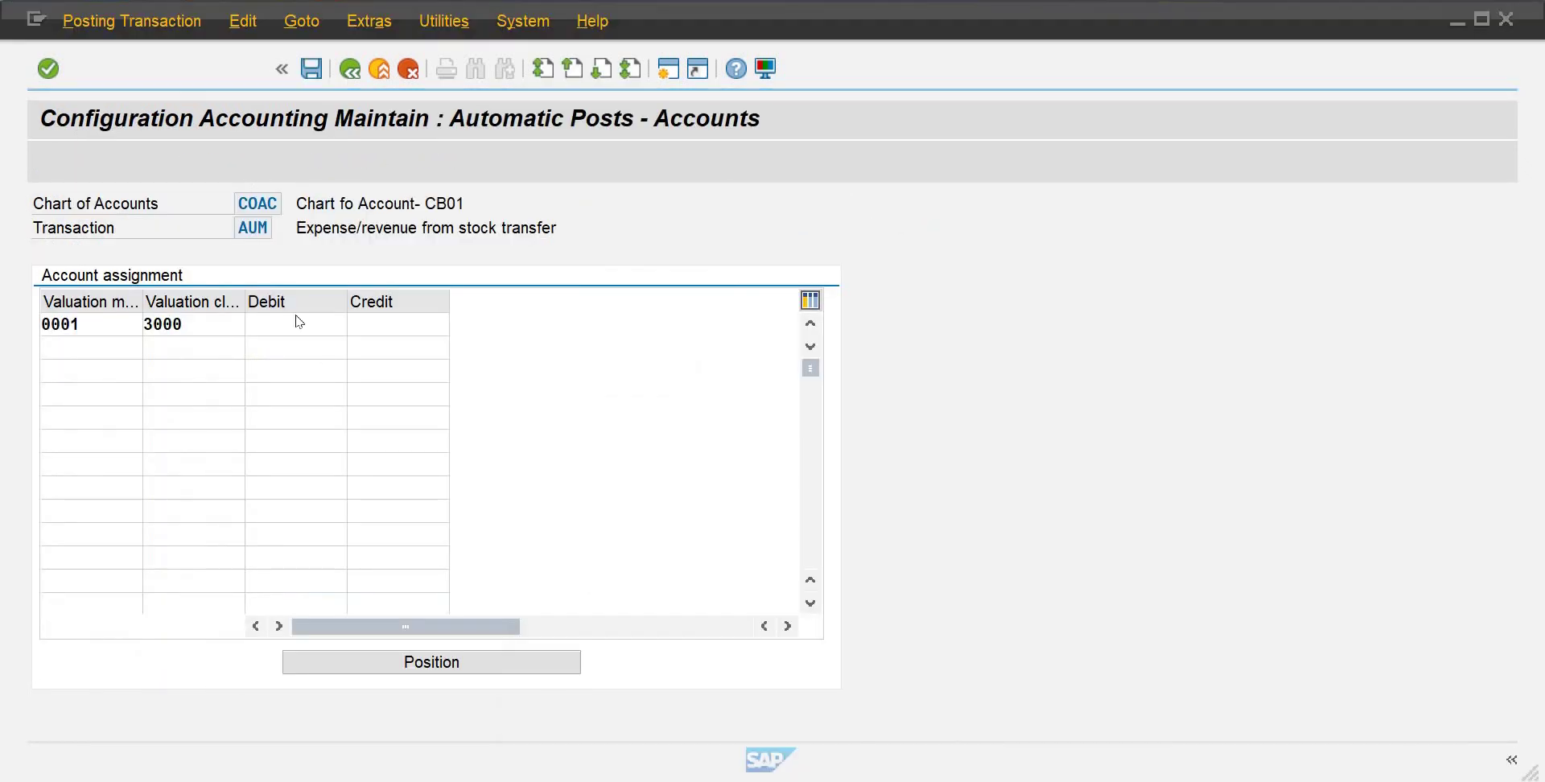
left_click(298, 322)
left_click(358, 325)
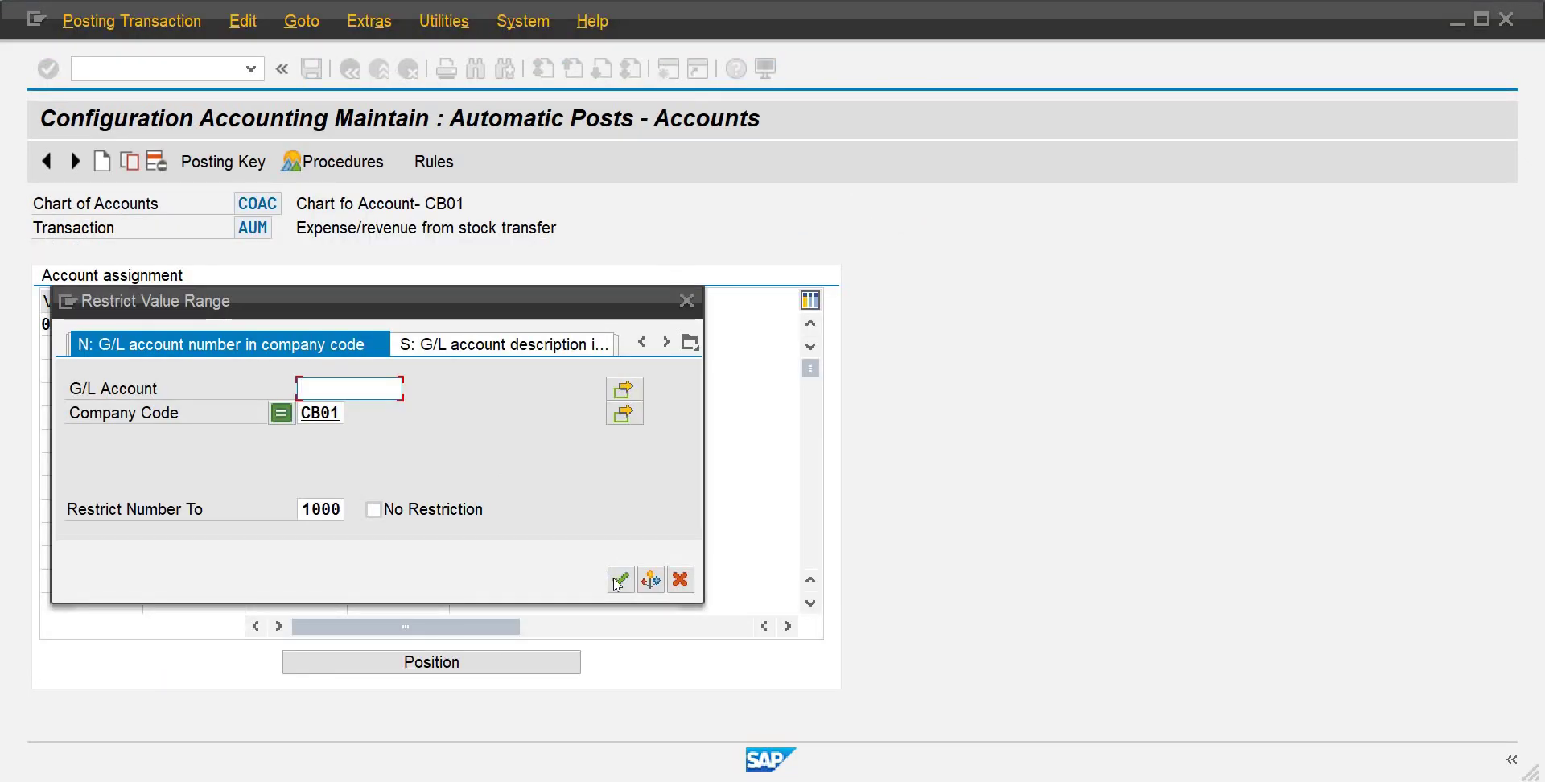
left_click(618, 580)
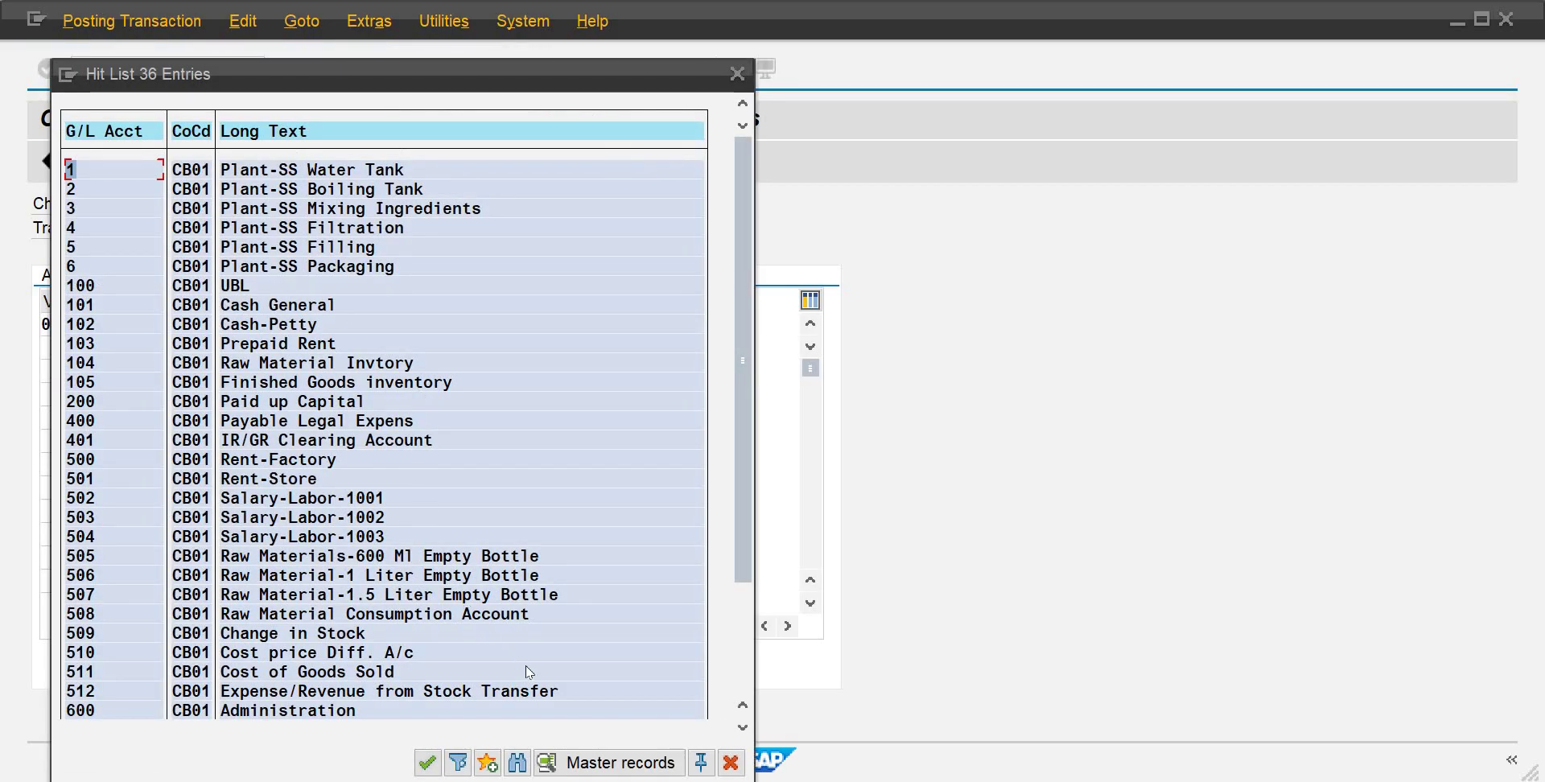
left_click(428, 694)
double_click(430, 697)
left_click(401, 335)
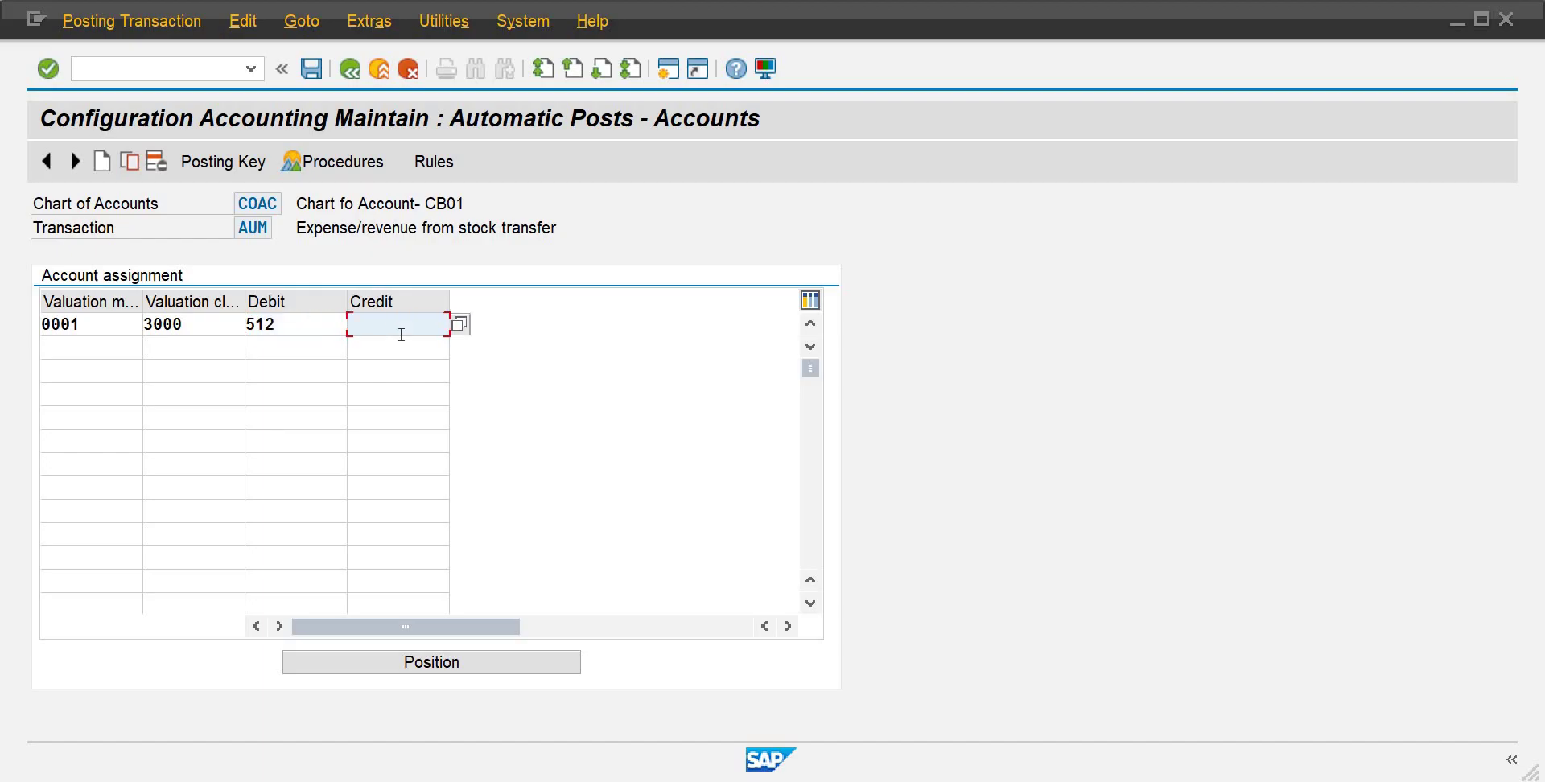
type("512")
Step: Add an AUM assignment row for valuation modifier 0001 and class 7920 with 512 as debit and credit account
left_click(101, 351)
type("001")
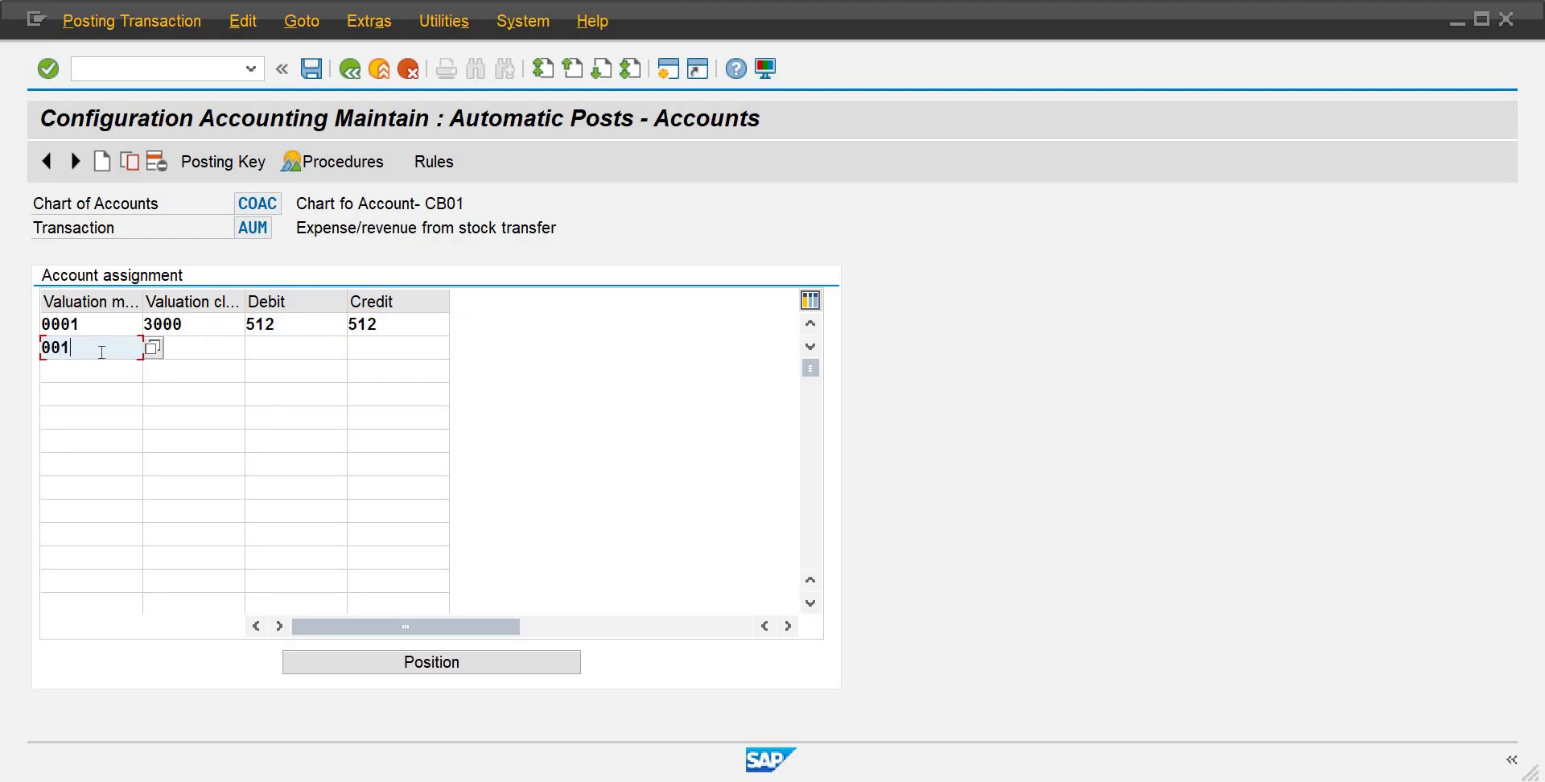
key("BackSpace")
type("01")
key("Tab")
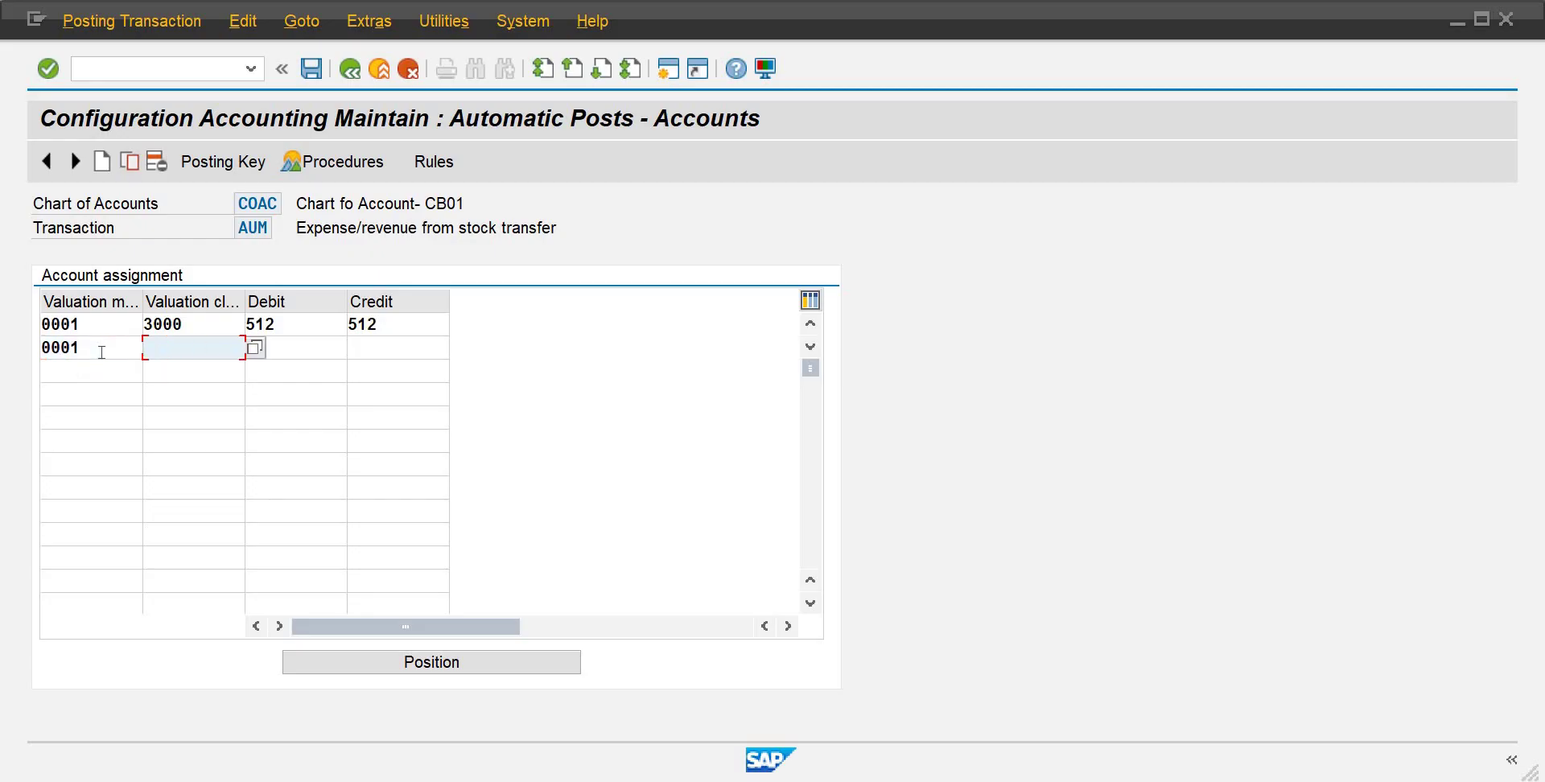
type("7920")
key("Tab")
type("512")
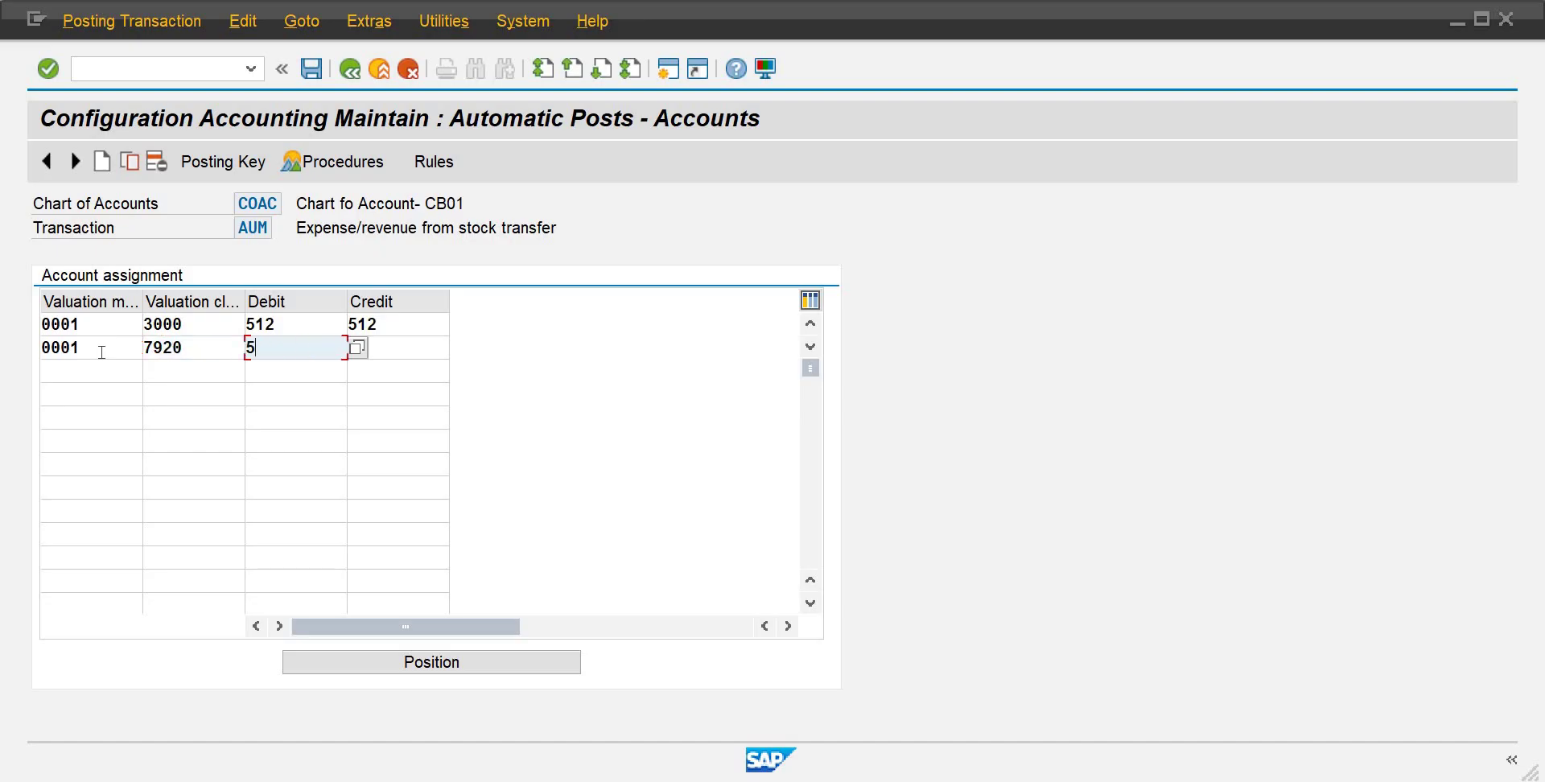
key("Tab")
type("512")
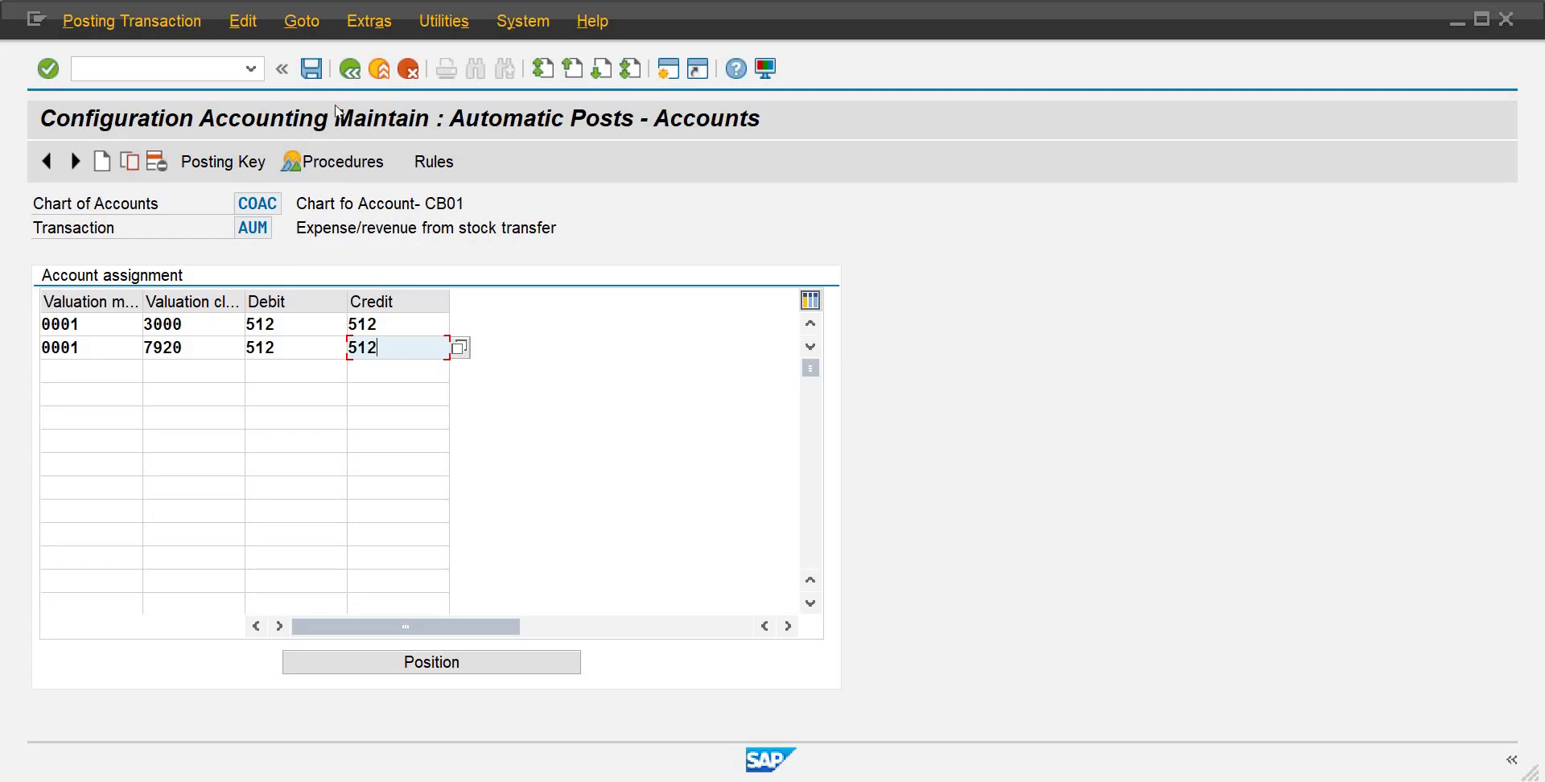
Step: Save the AUM account assignments under the proposed customizing request and return to the procedures list
left_click(312, 70)
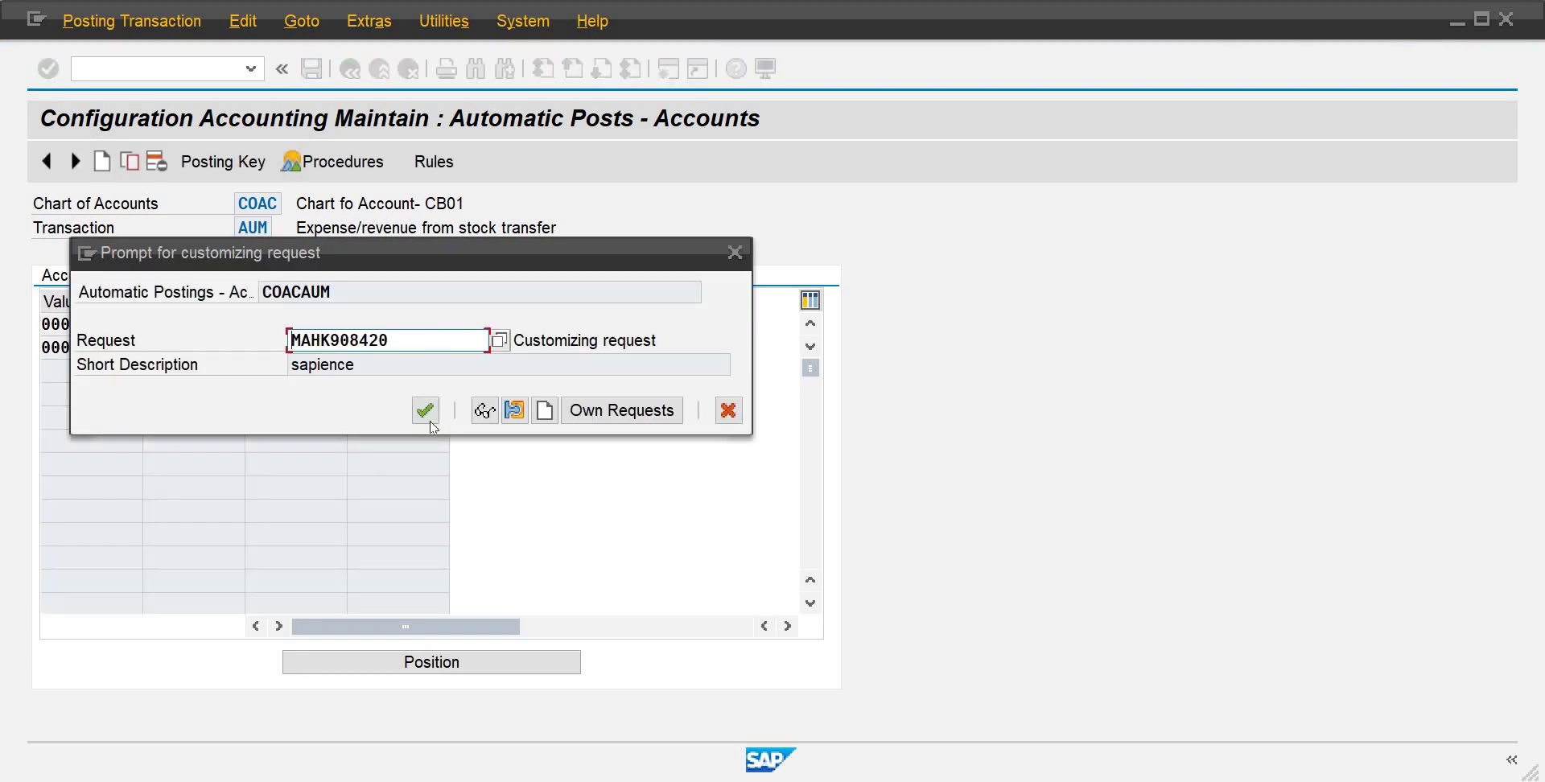
left_click(430, 421)
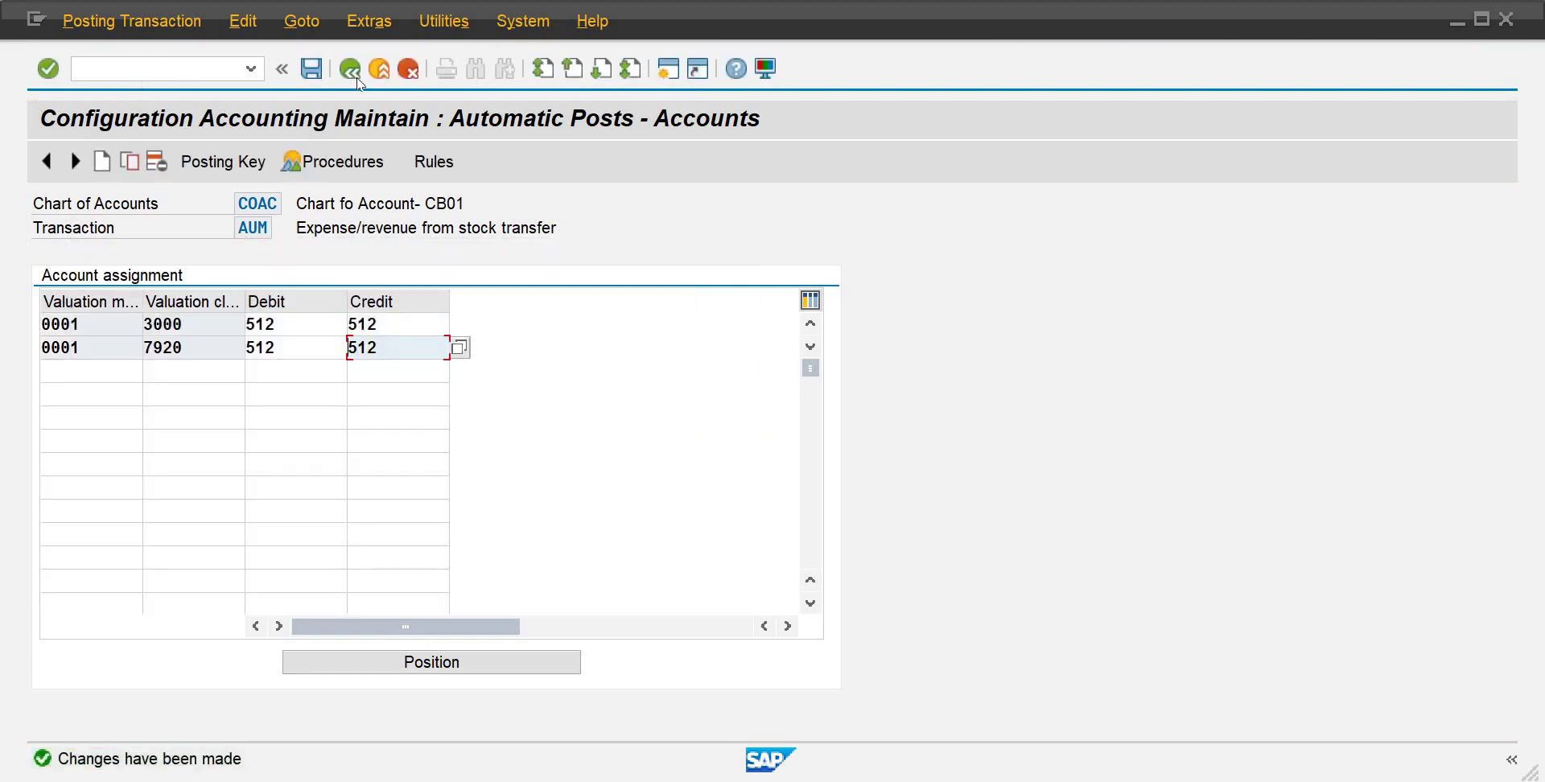
left_click(349, 76)
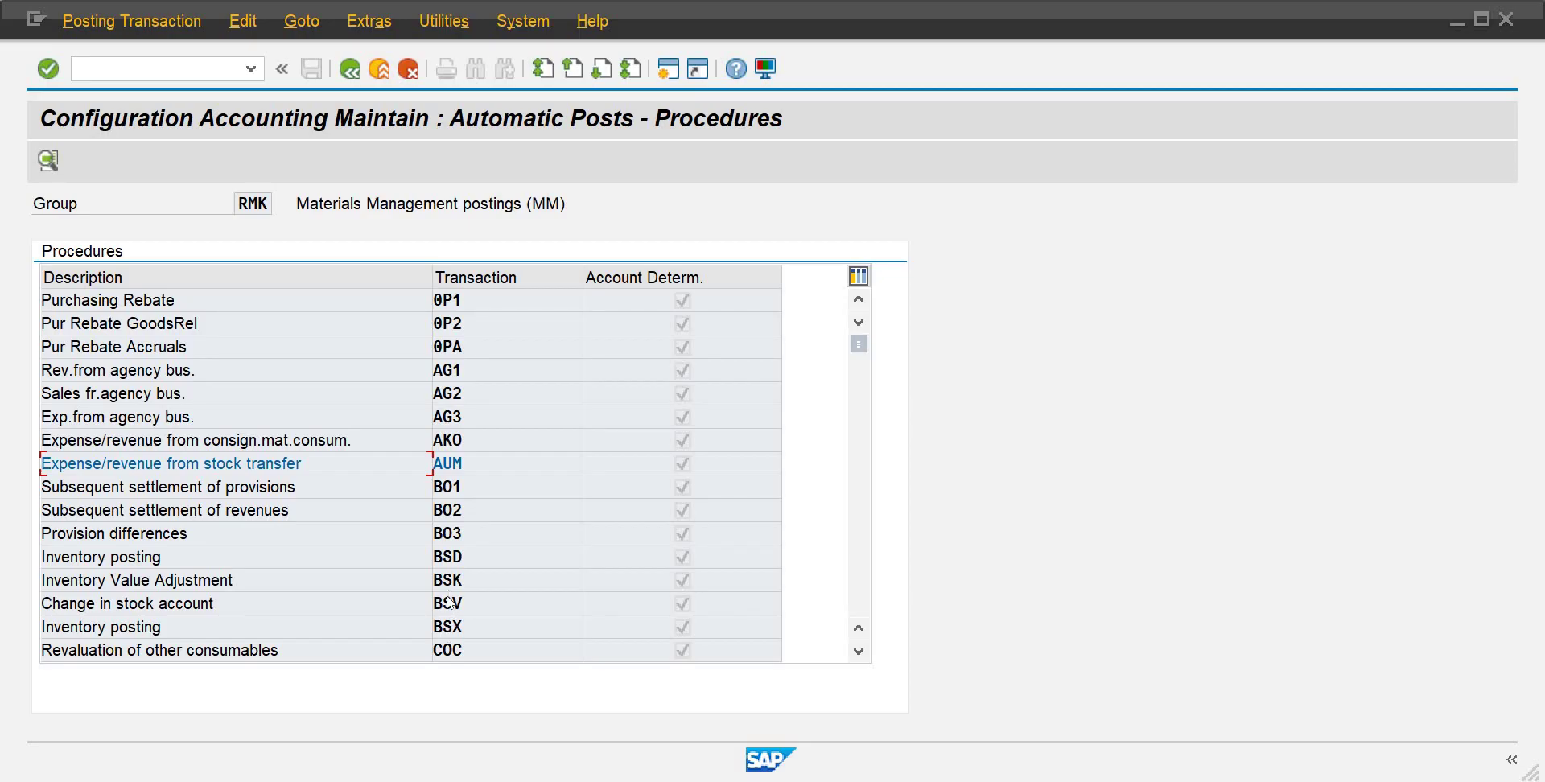
Step: Open the change in stock account procedure BSV and save its rules with debit/credit, valuation modifier and valuation class enabled
double_click(448, 601)
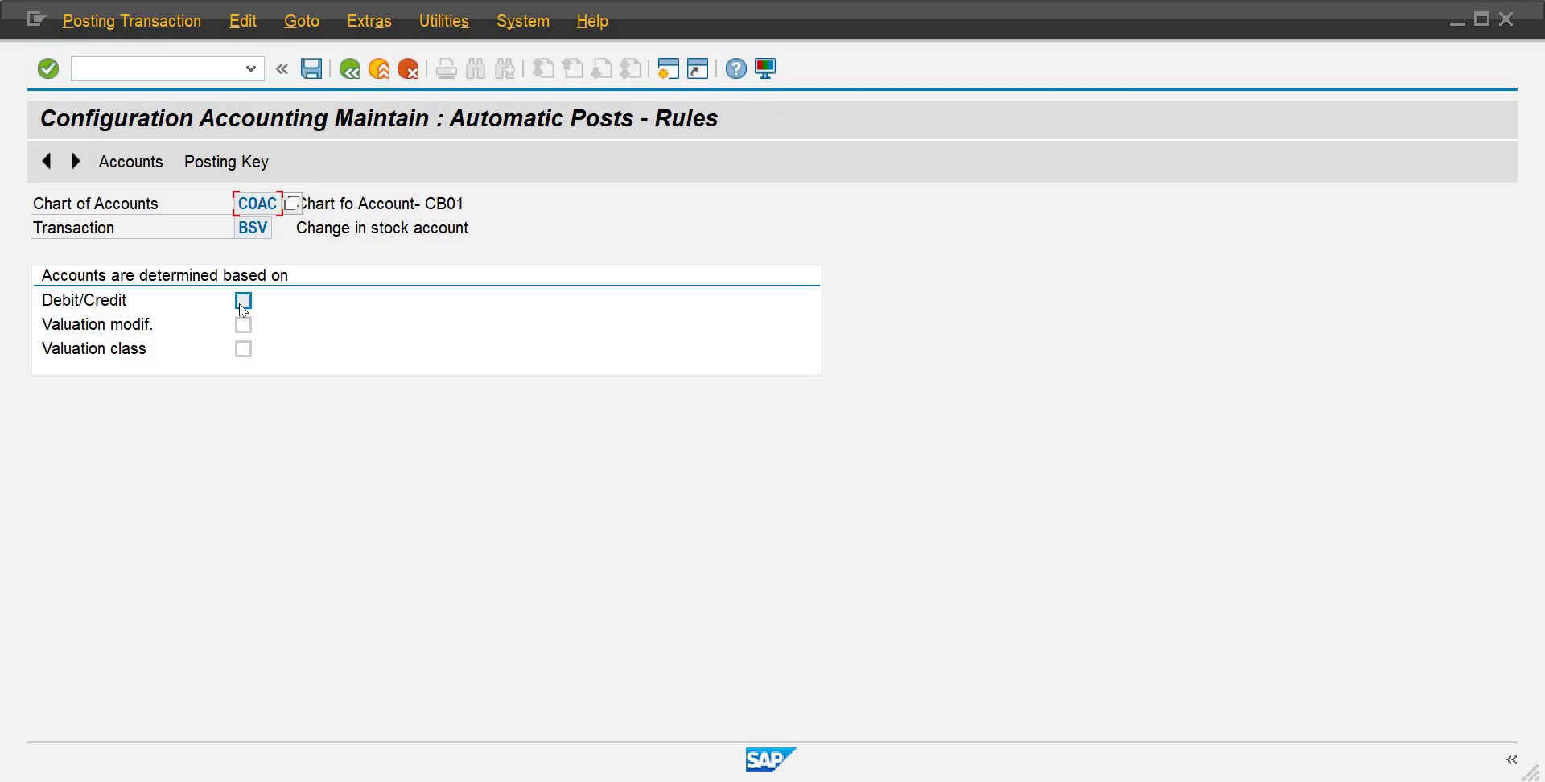
left_click(243, 325)
left_click(245, 301)
left_click(243, 348)
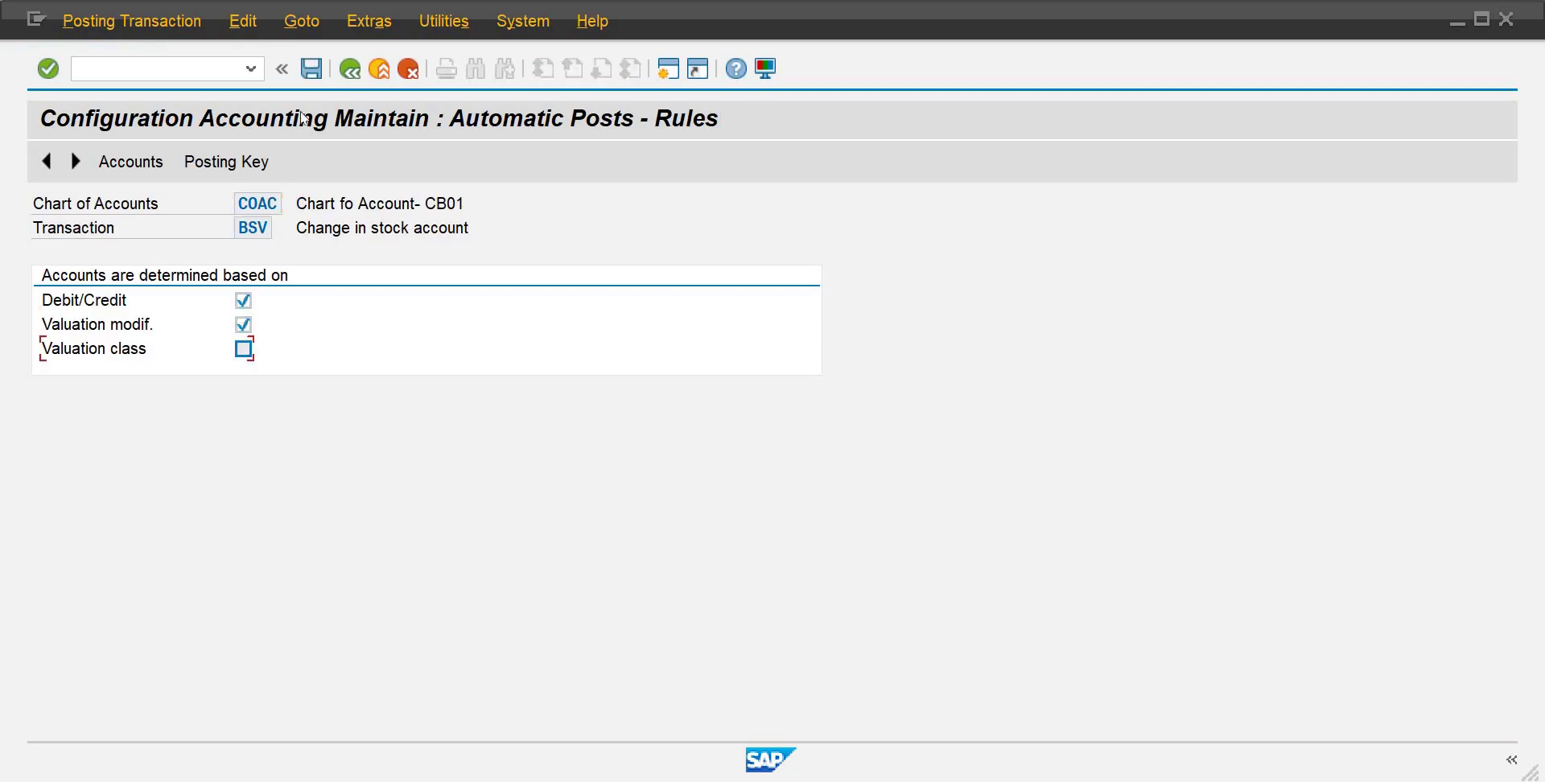
left_click(317, 68)
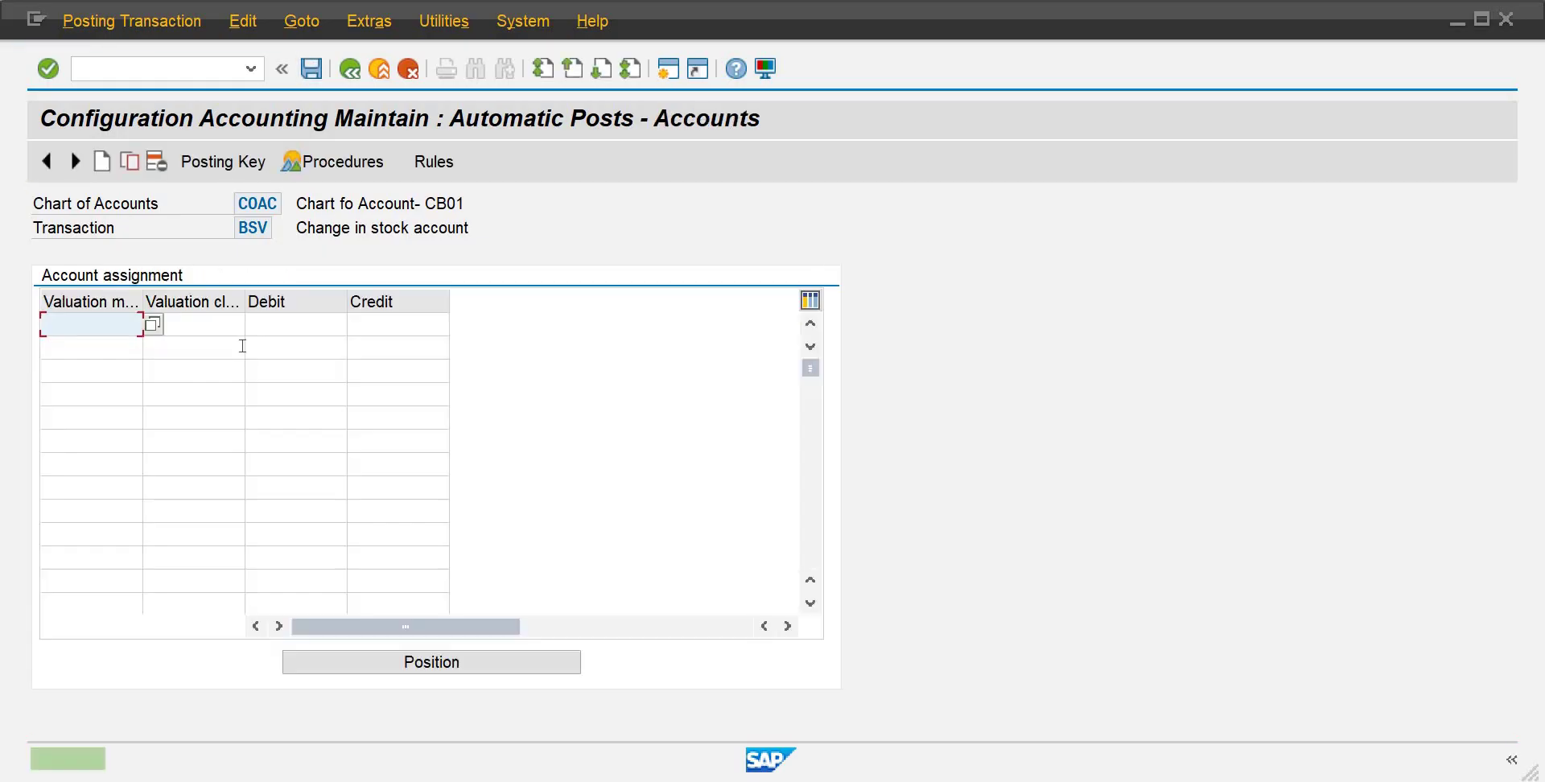
Step: Add a BSV assignment row for valuation modifier 0001 and class 3000 with account 509, Change in Stock, as debit and credit
type("00")
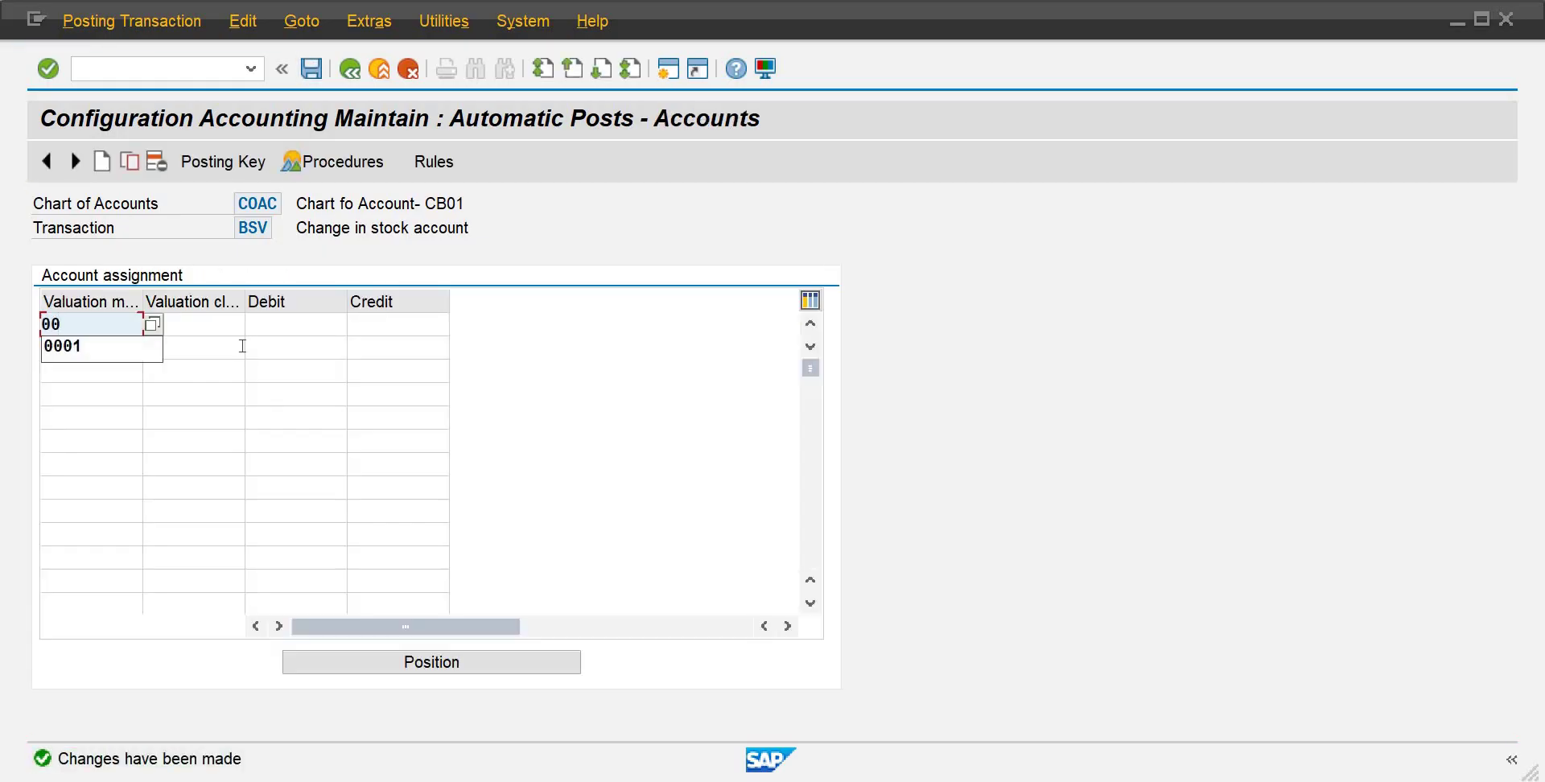
type("01")
key("Tab")
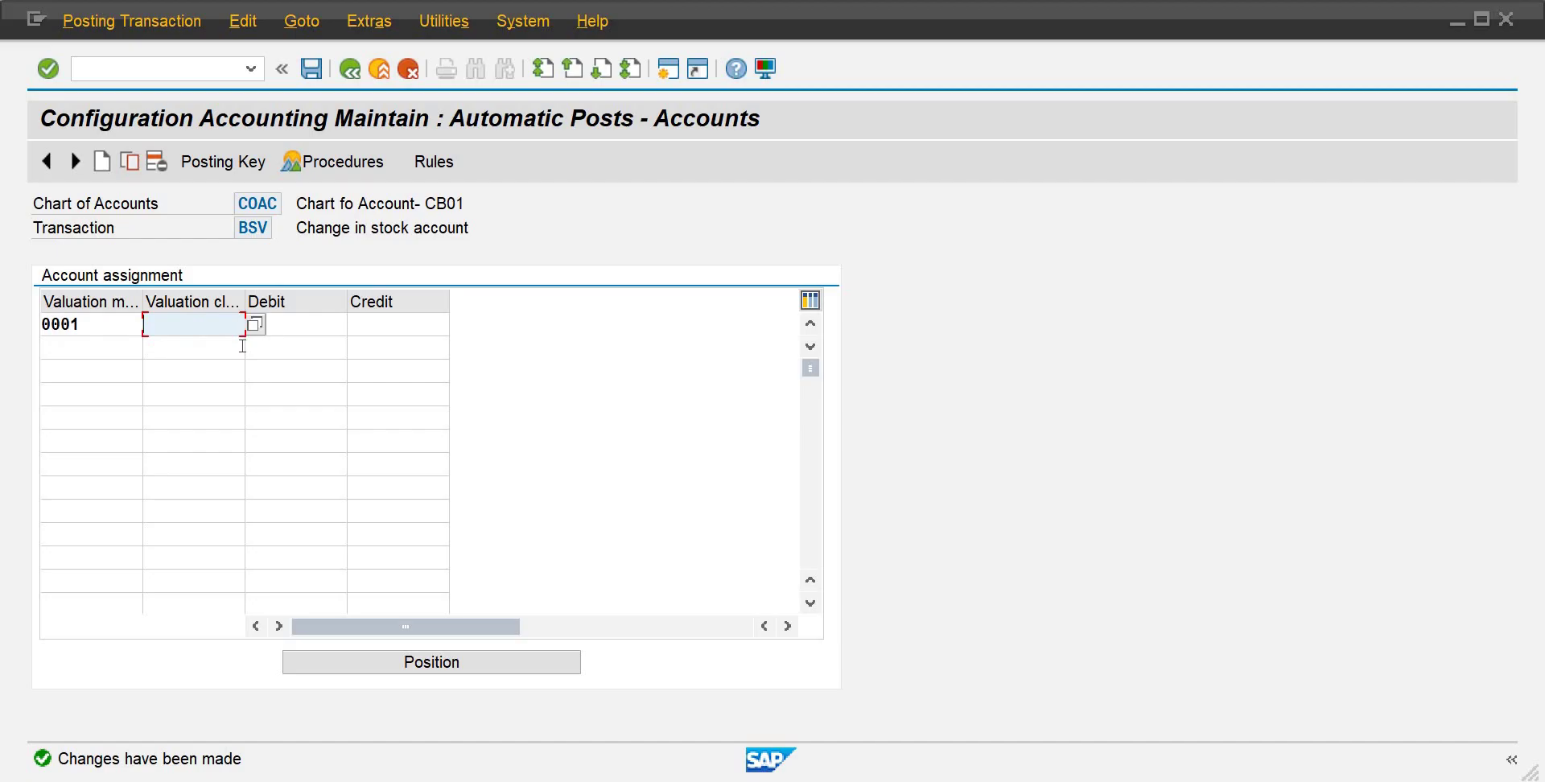
type("3000")
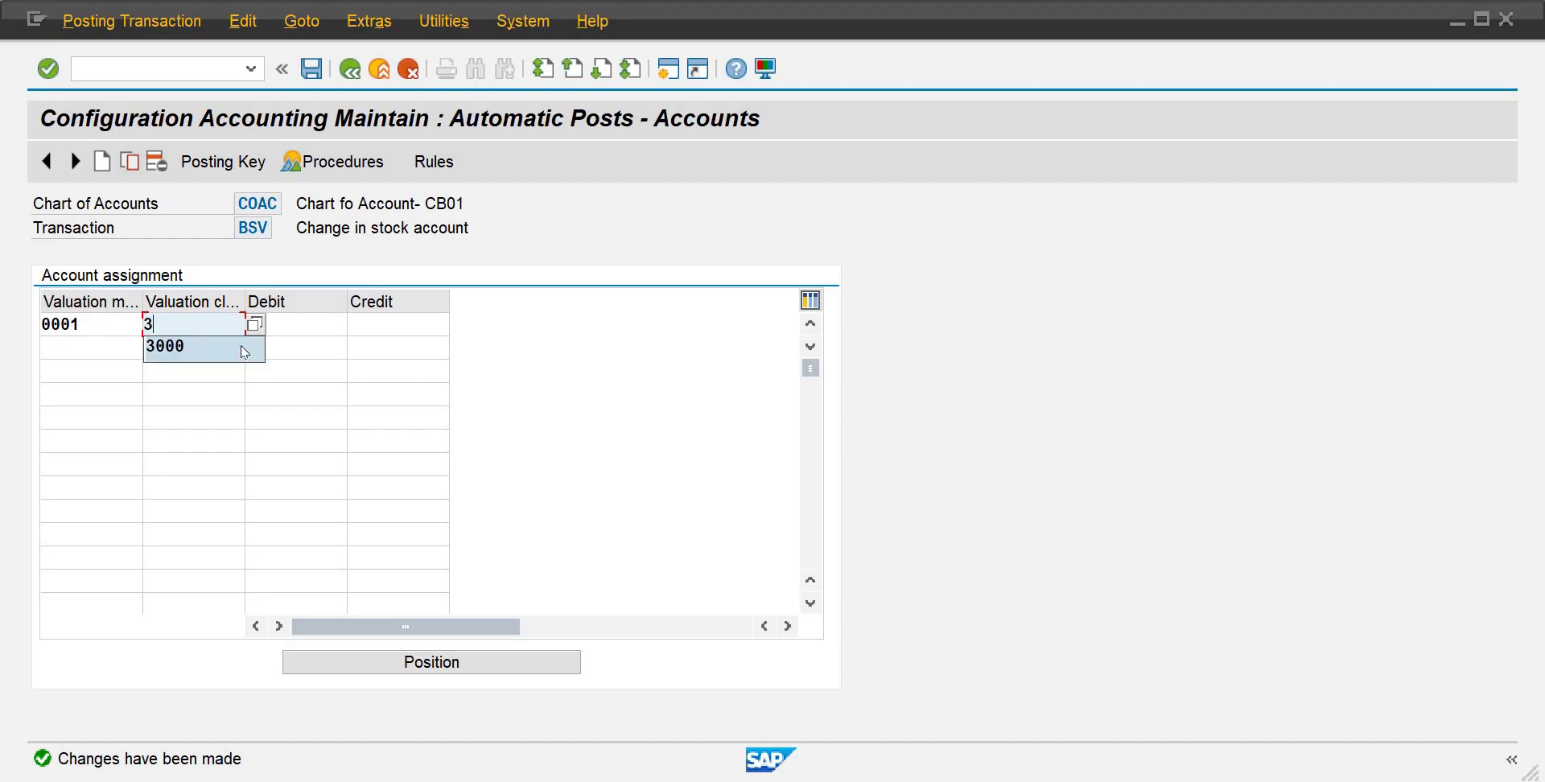
key("Tab")
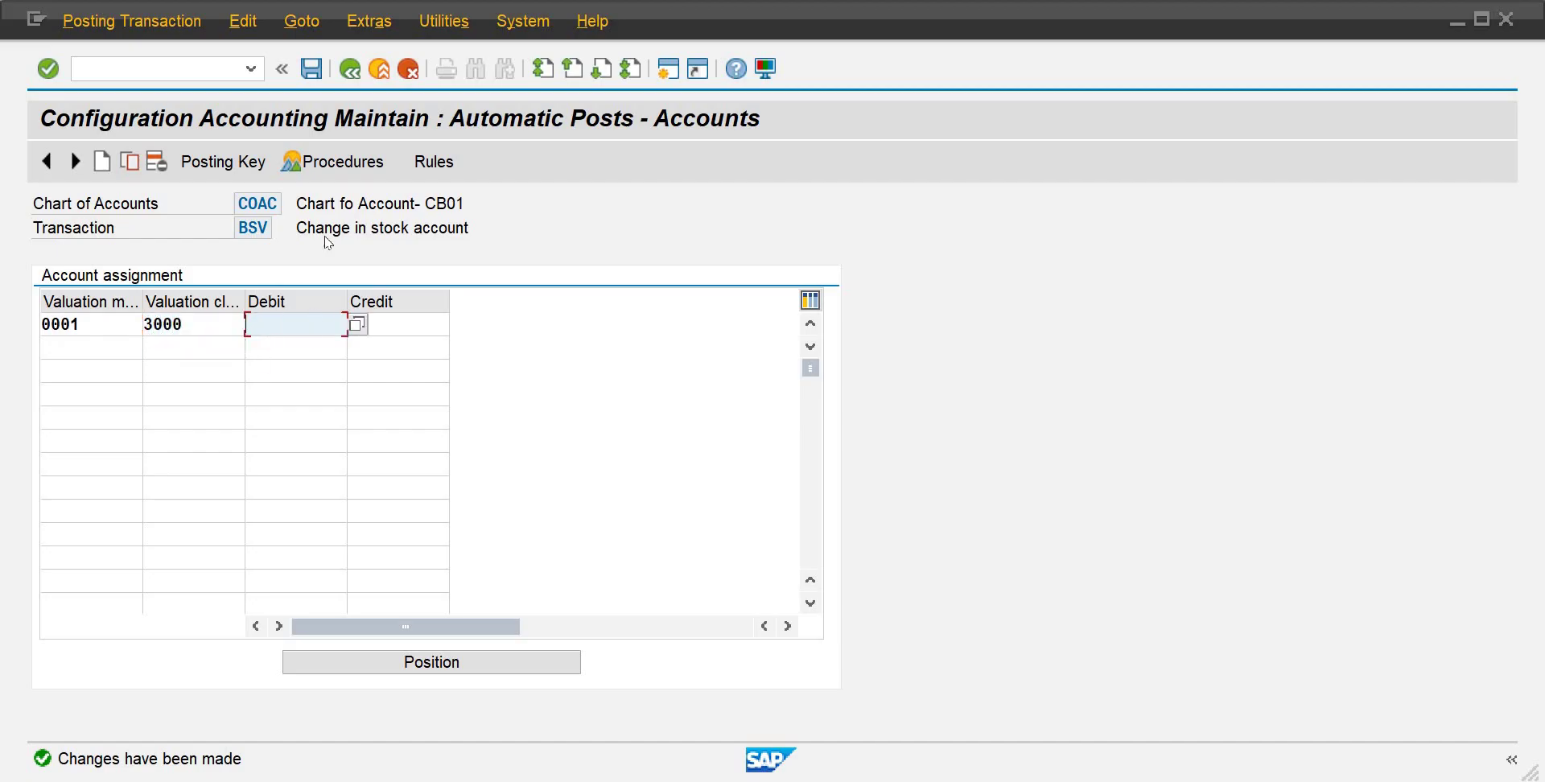
left_click(359, 329)
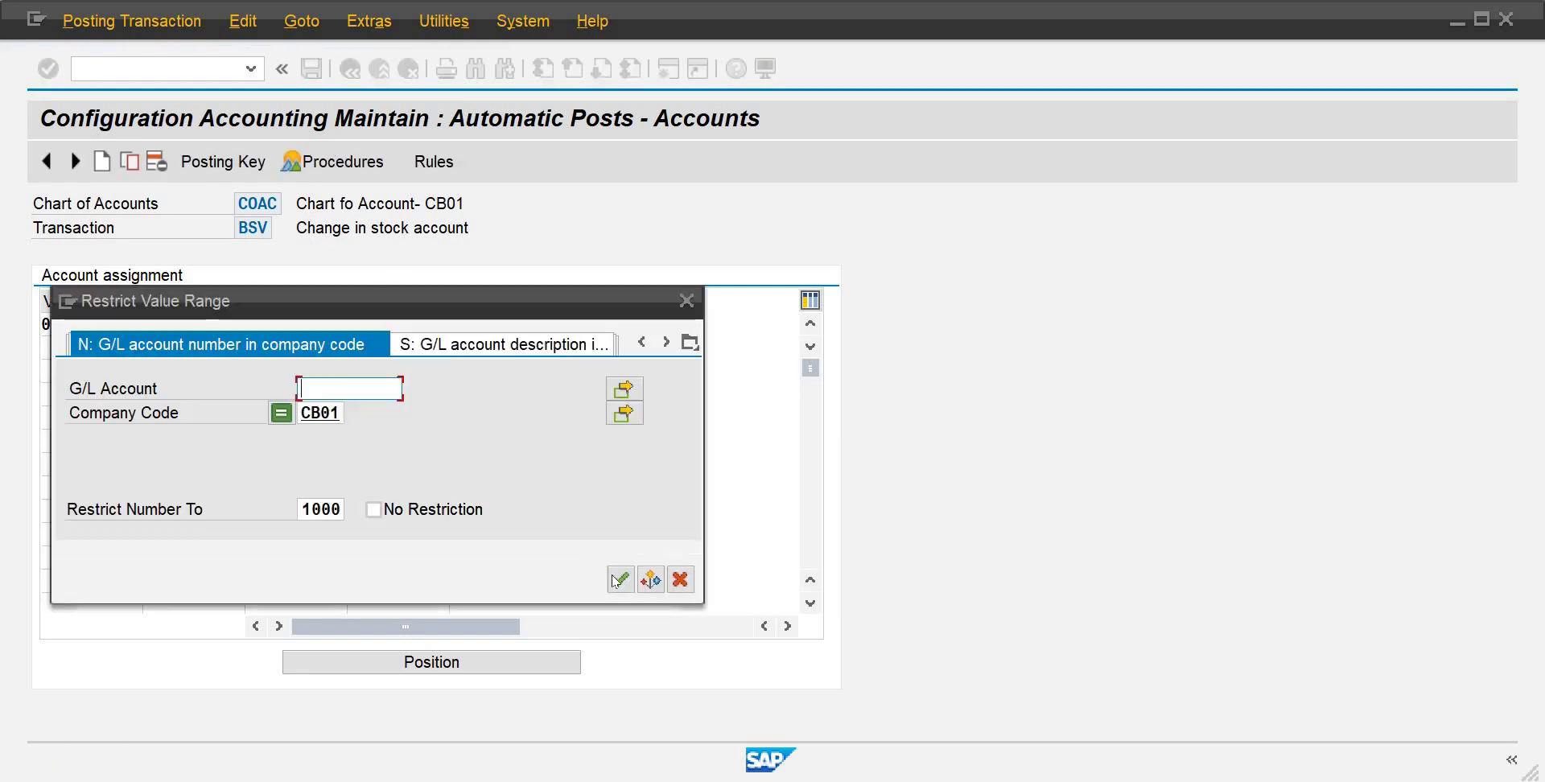
left_click(620, 579)
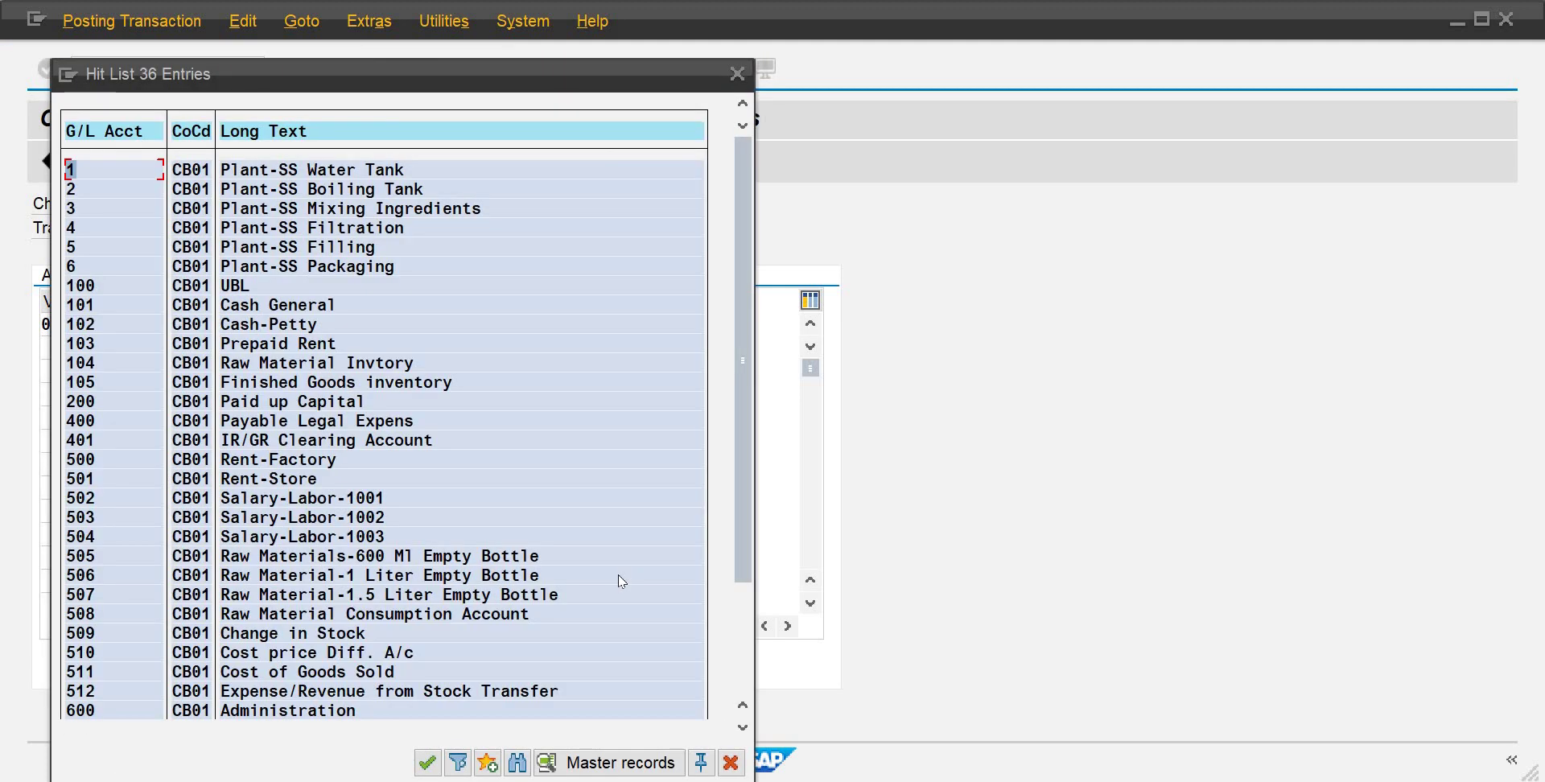
left_click(325, 635)
double_click(326, 635)
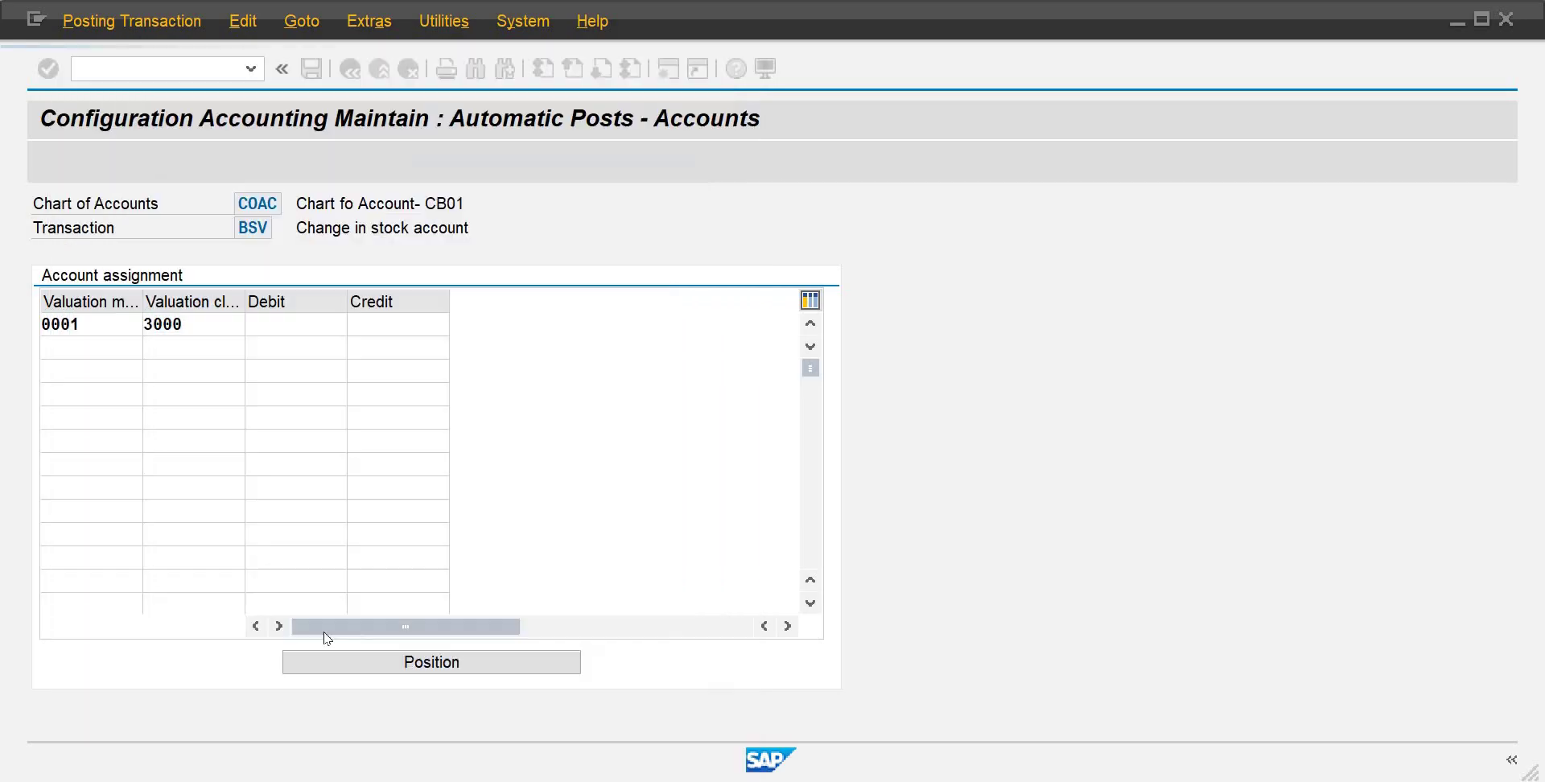
left_click(405, 335)
type("509")
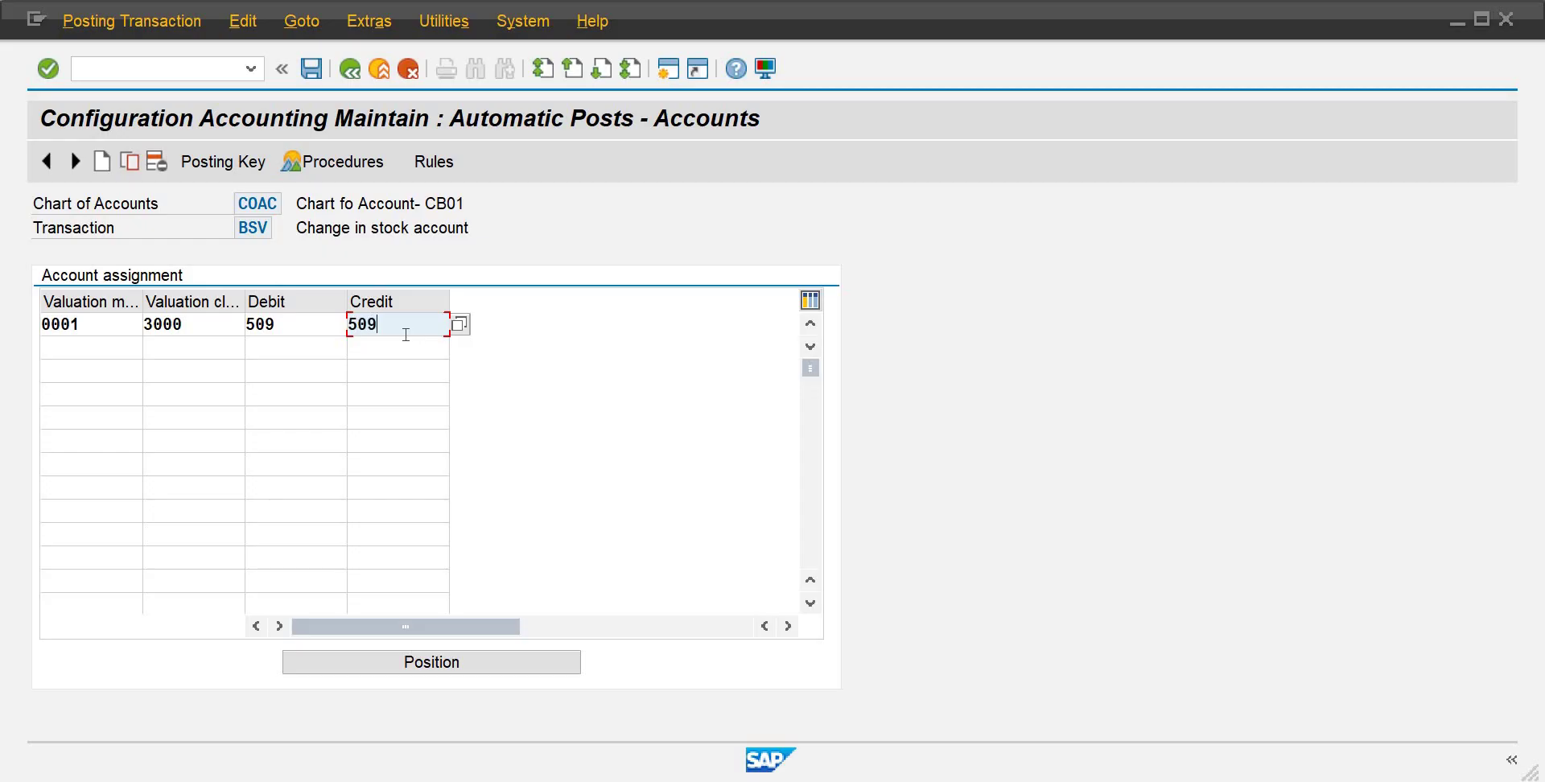
Step: Add a second BSV assignment row for valuation modifier 0001 and class 7920 with 509 as debit and credit account
key("Tab")
type("00")
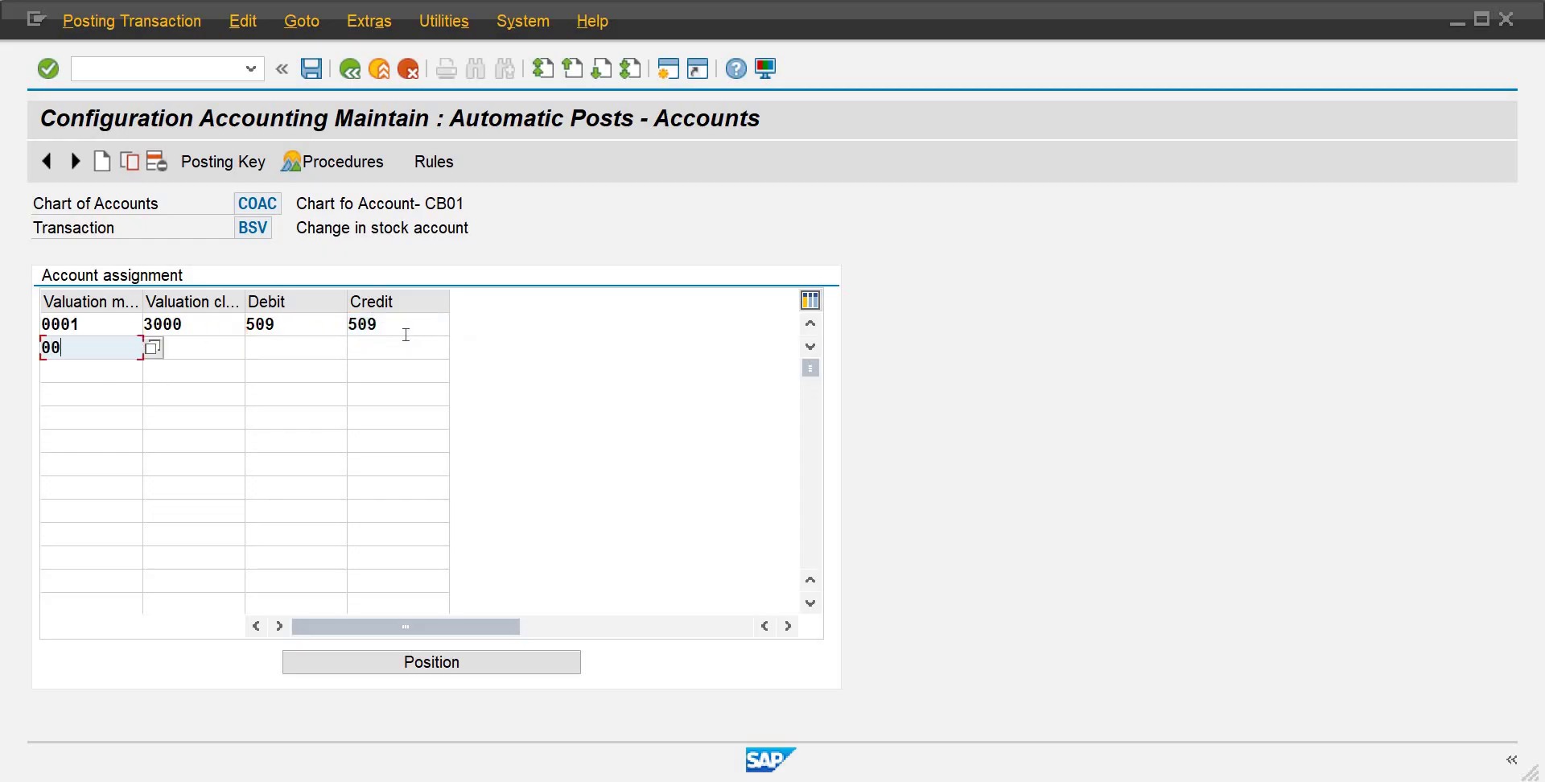
type("01")
key("Tab")
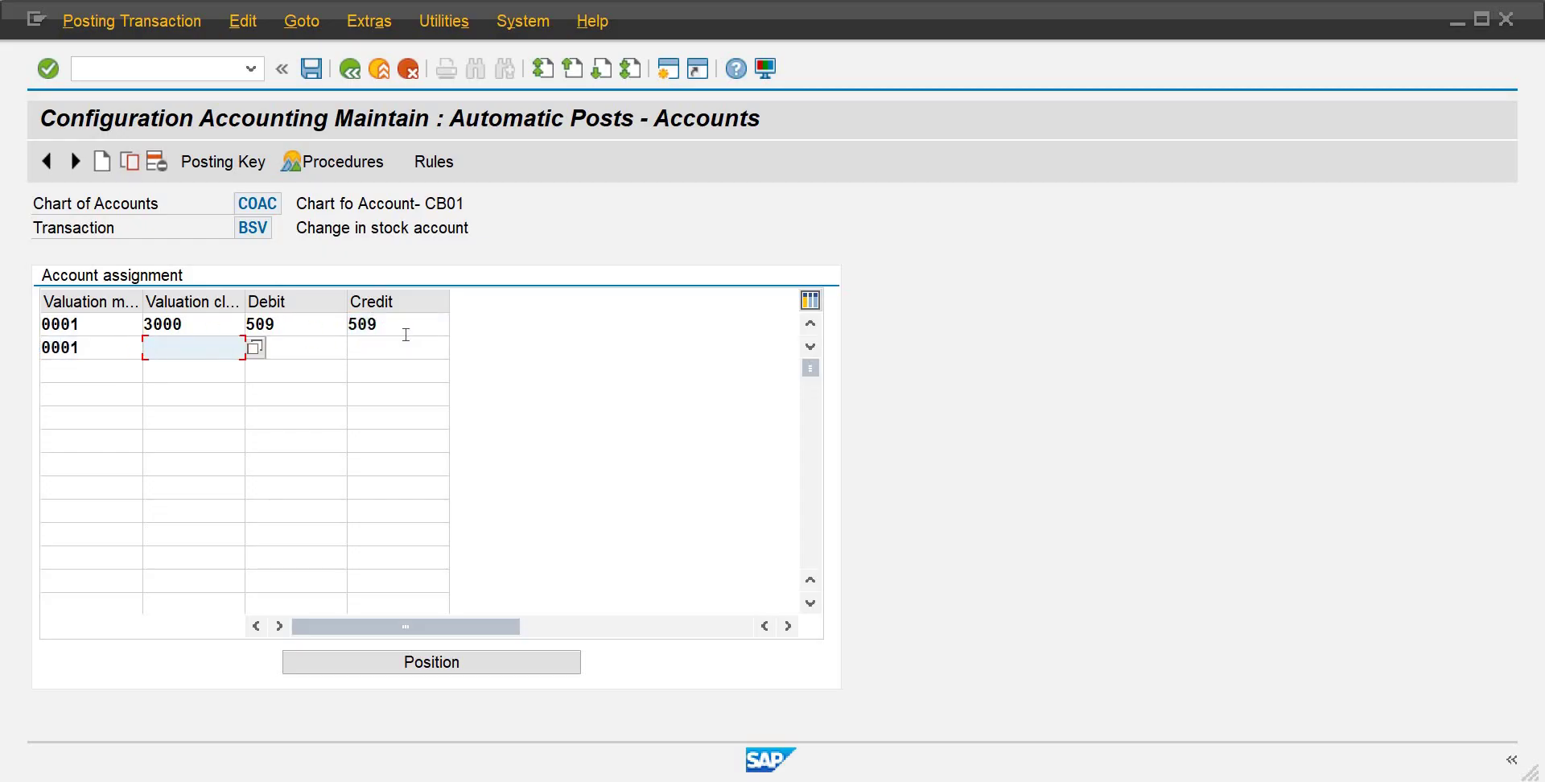
type("7920")
key("Tab")
type("5")
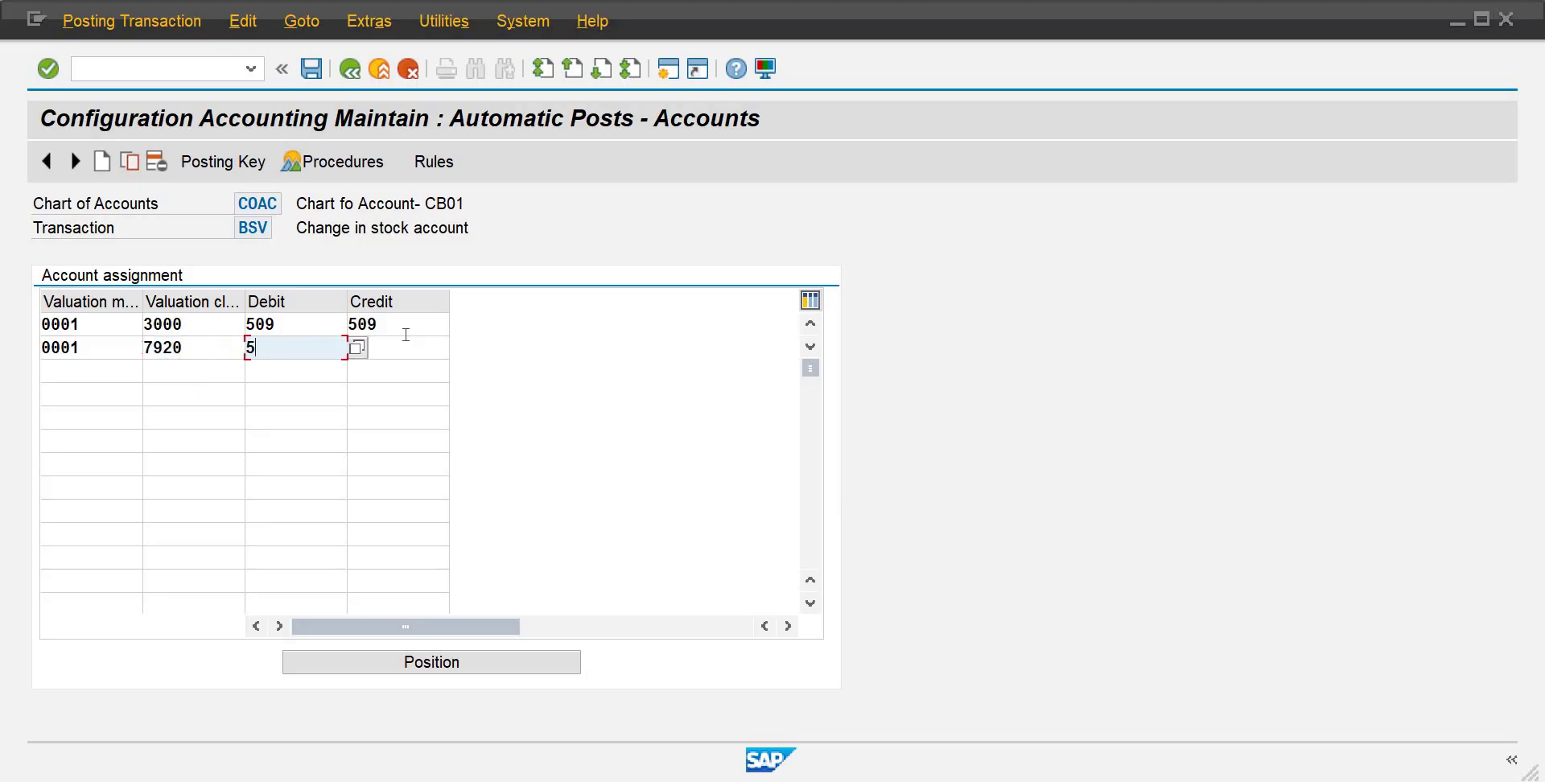
type("09")
key("Tab")
type("509")
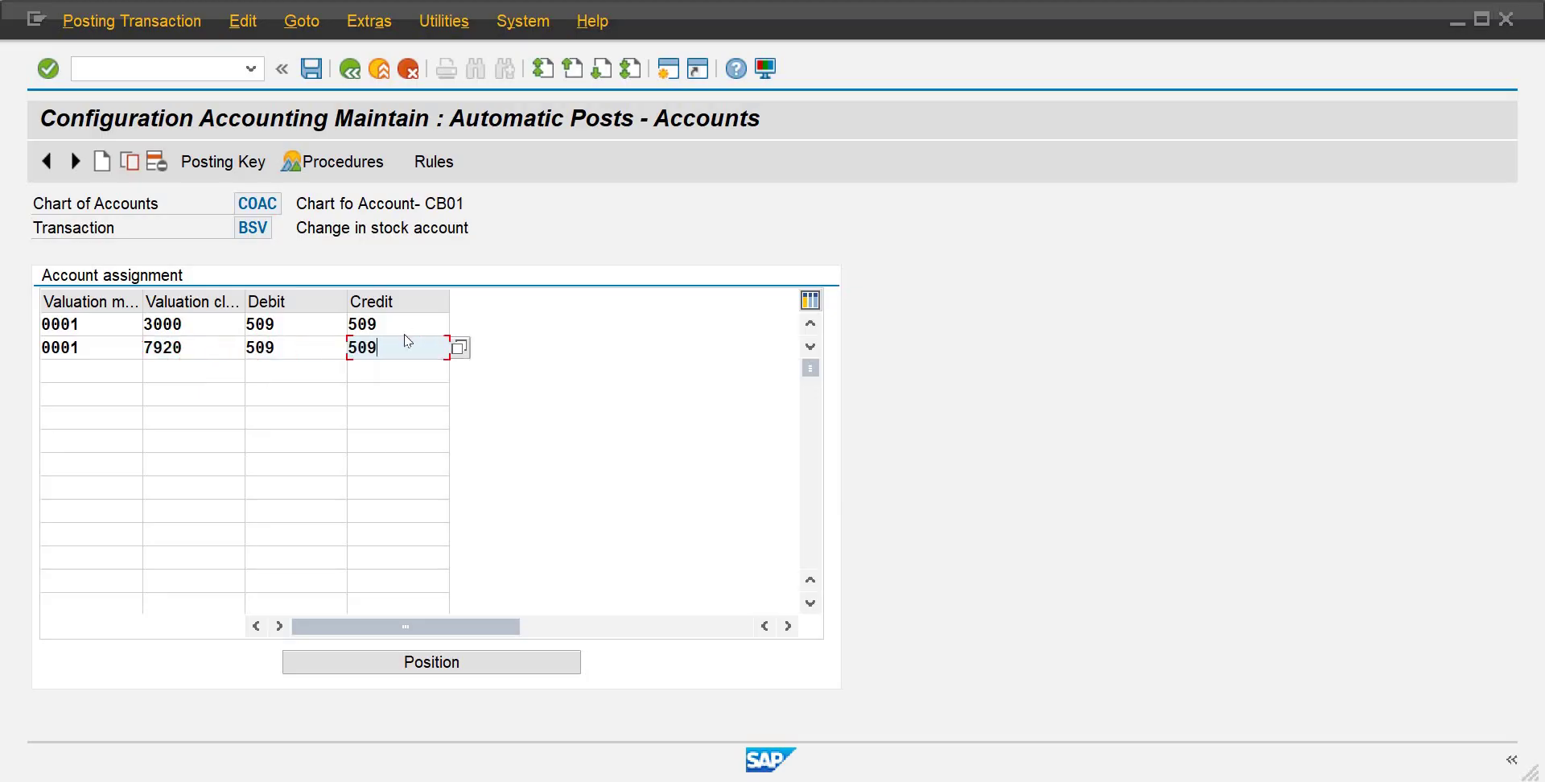
key("Return")
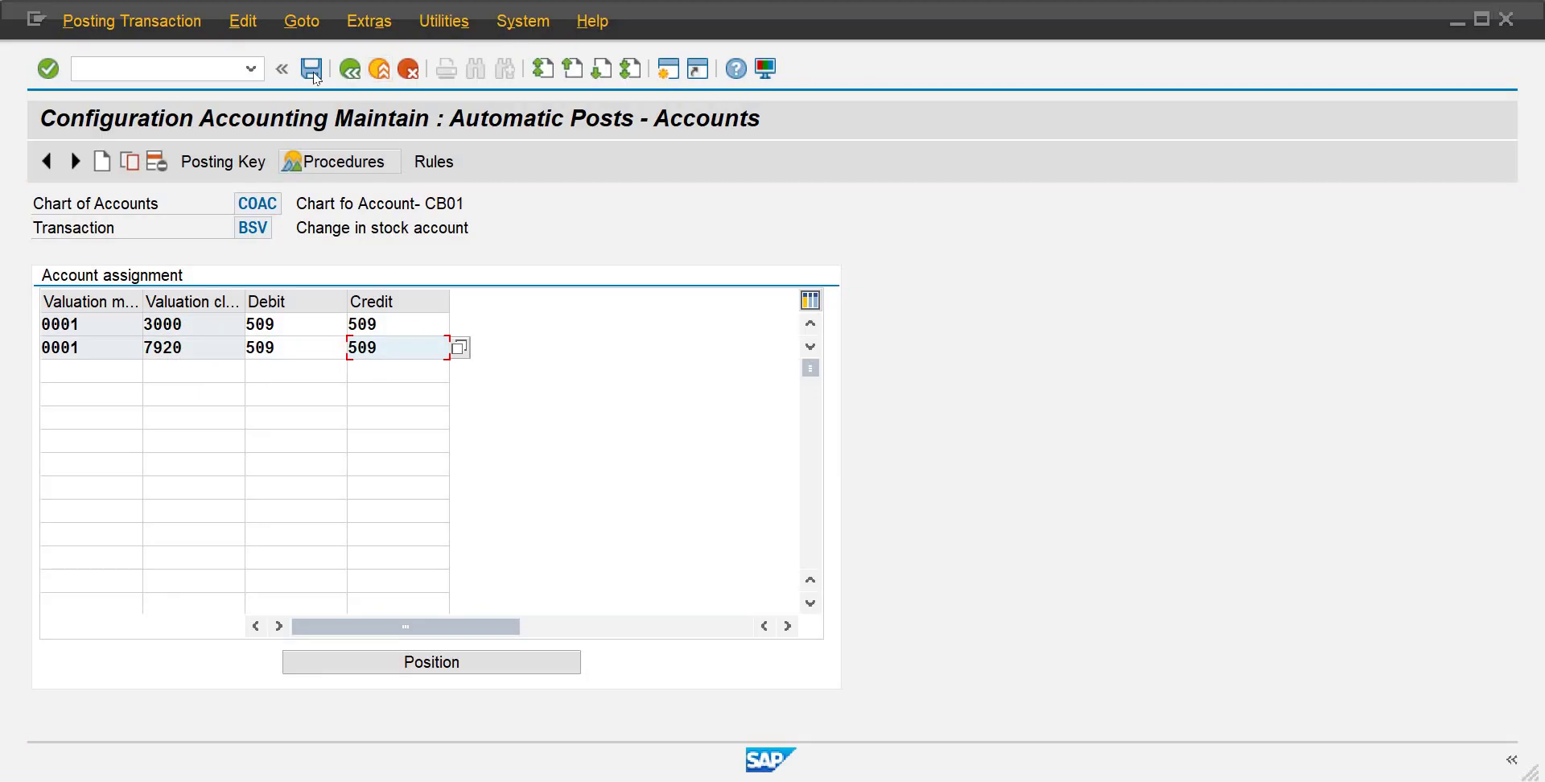
Step: Save the BSV account assignments under the proposed customizing request and return to the procedures list
left_click(314, 72)
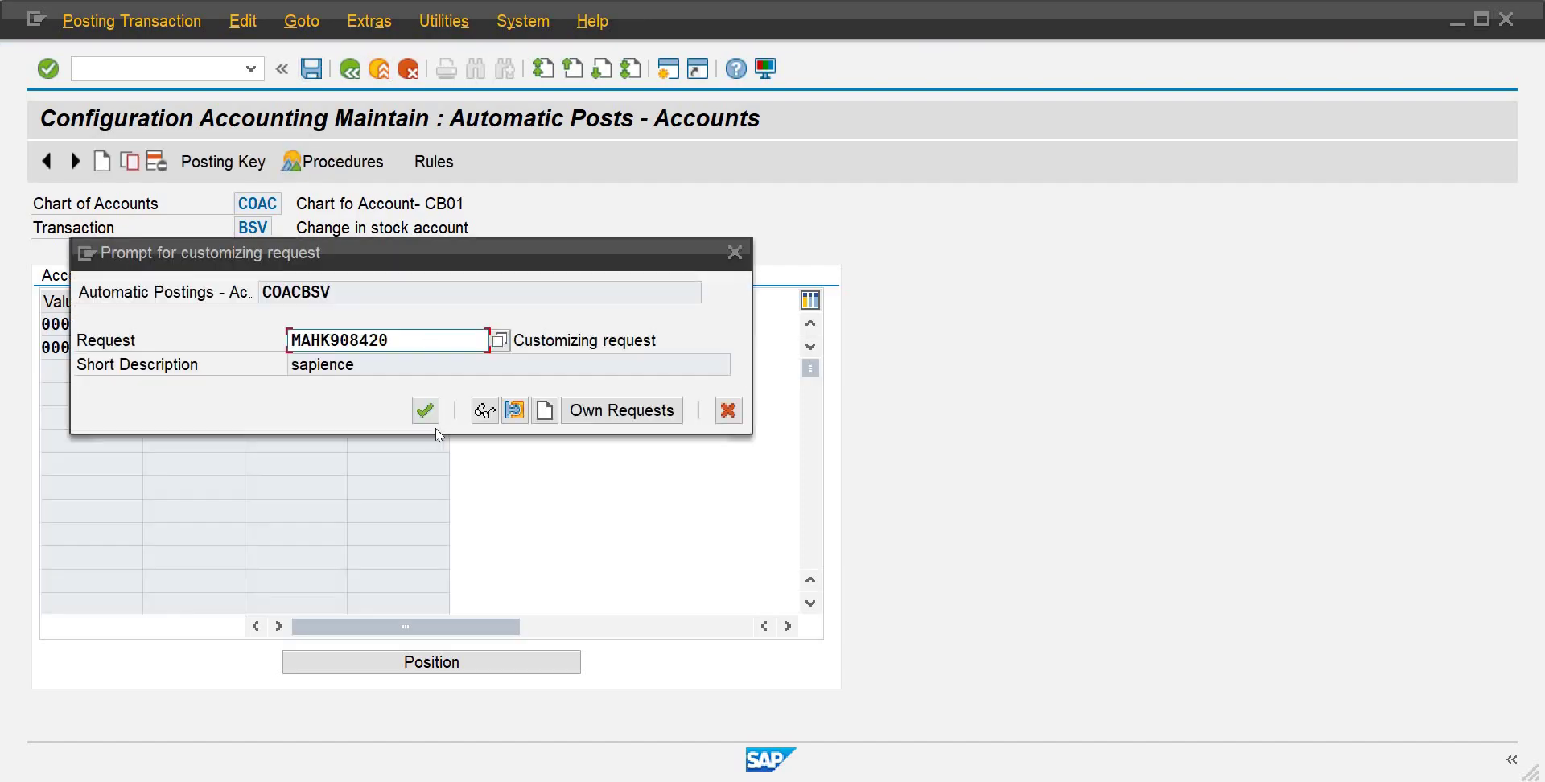
left_click(426, 411)
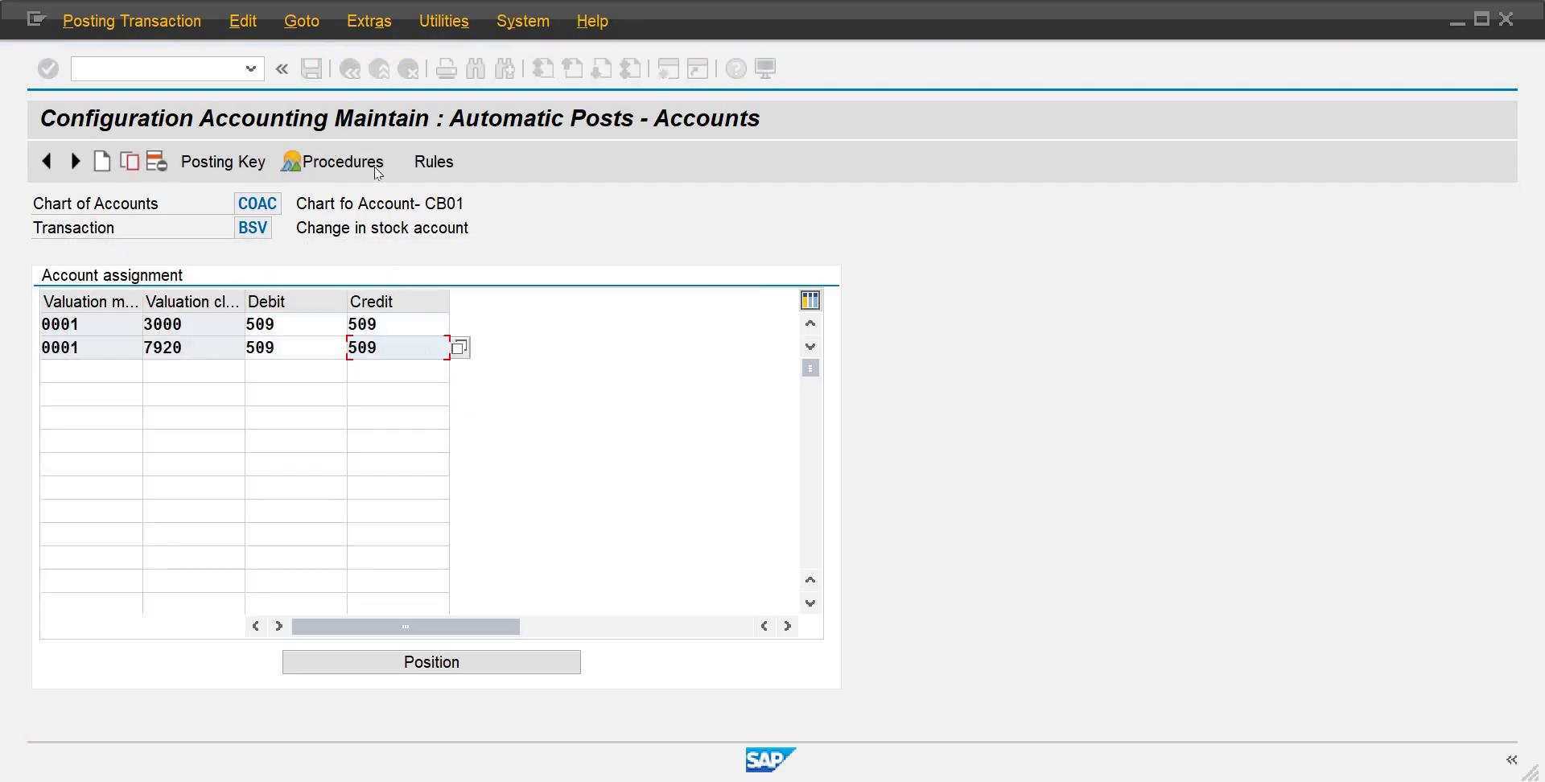
left_click(351, 76)
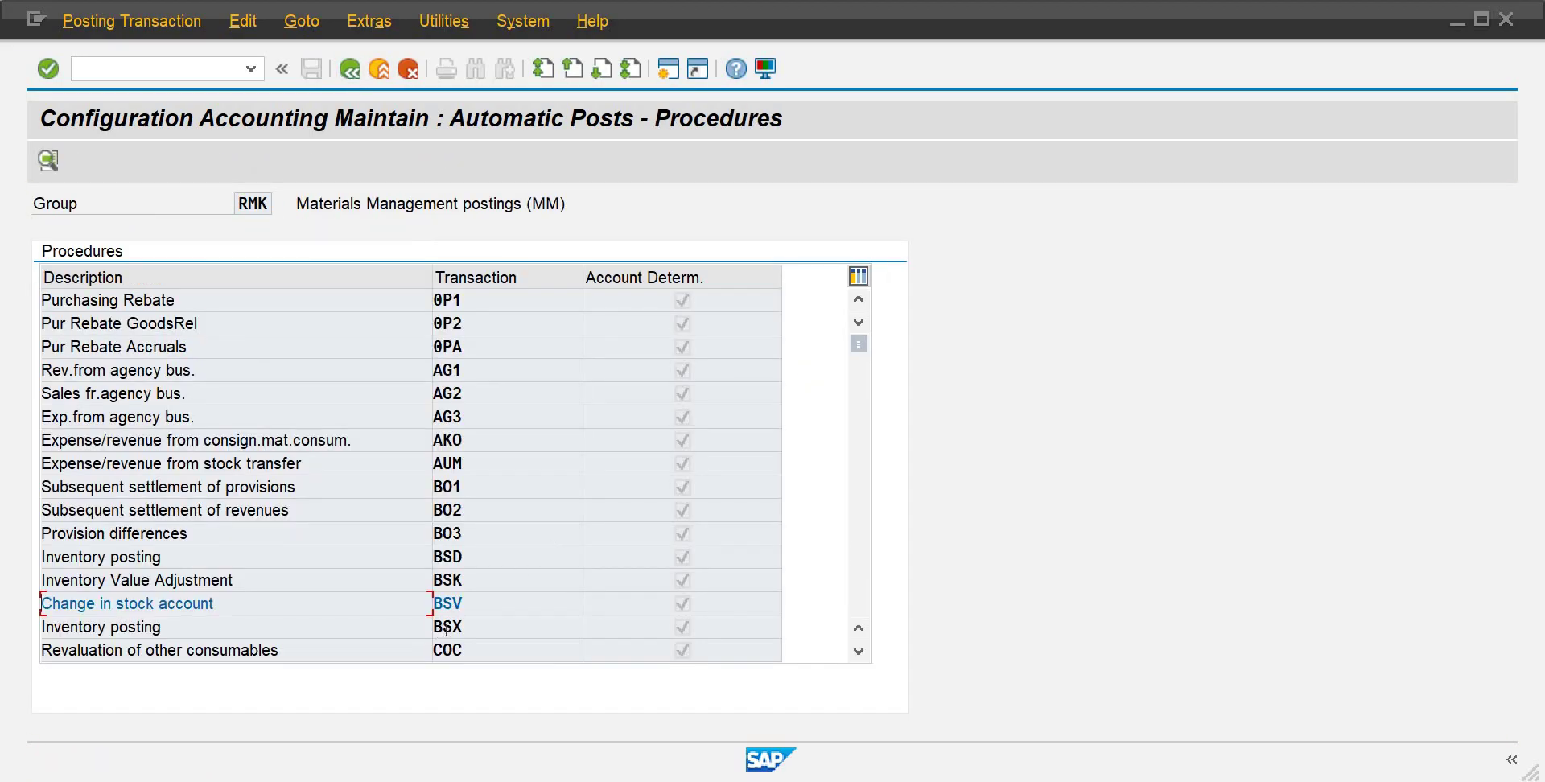
Step: Open the inventory posting procedure BSX and save its rules with valuation modifier and valuation class enabled
double_click(446, 631)
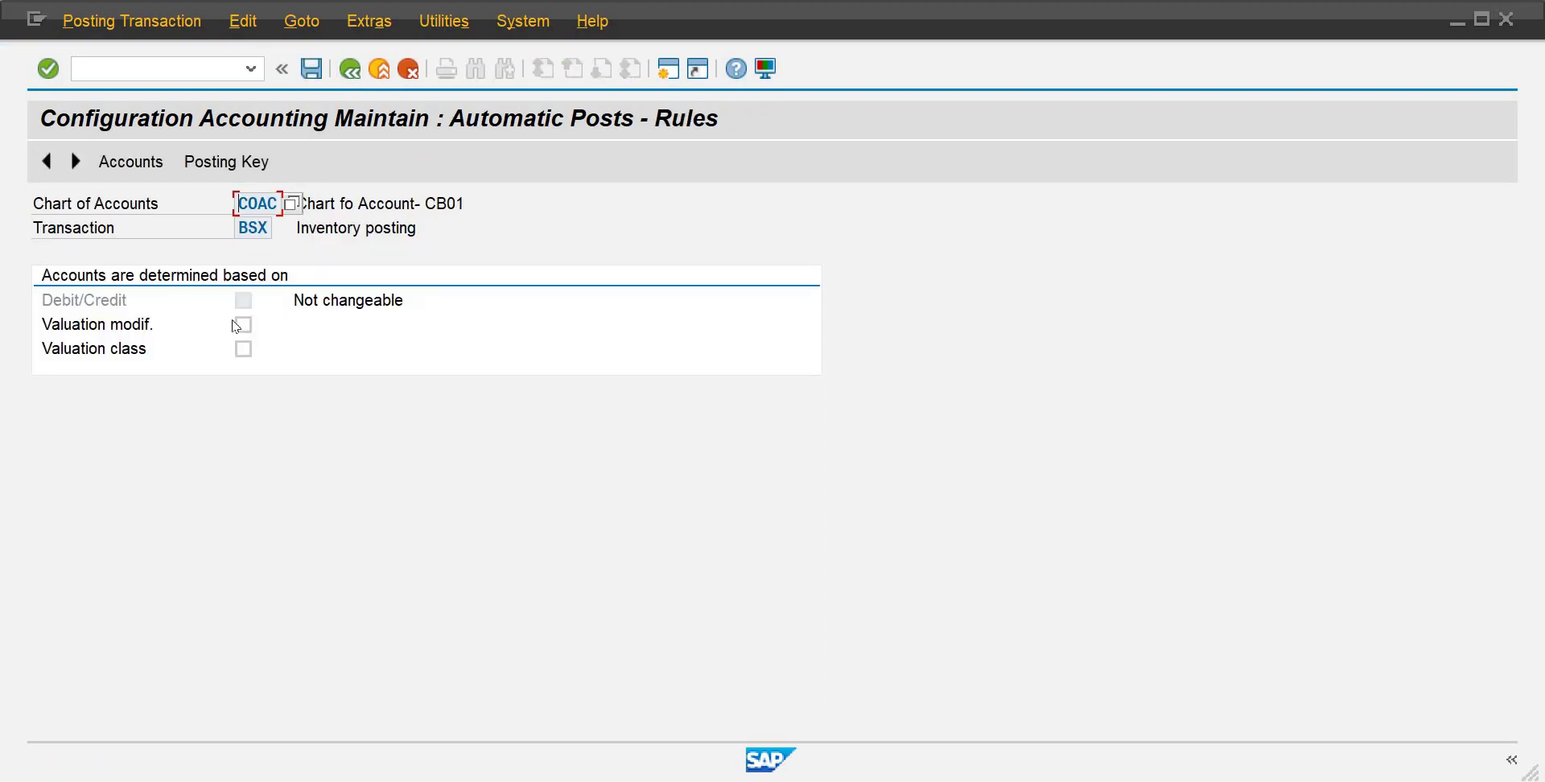
left_click(238, 325)
left_click(238, 348)
left_click(312, 67)
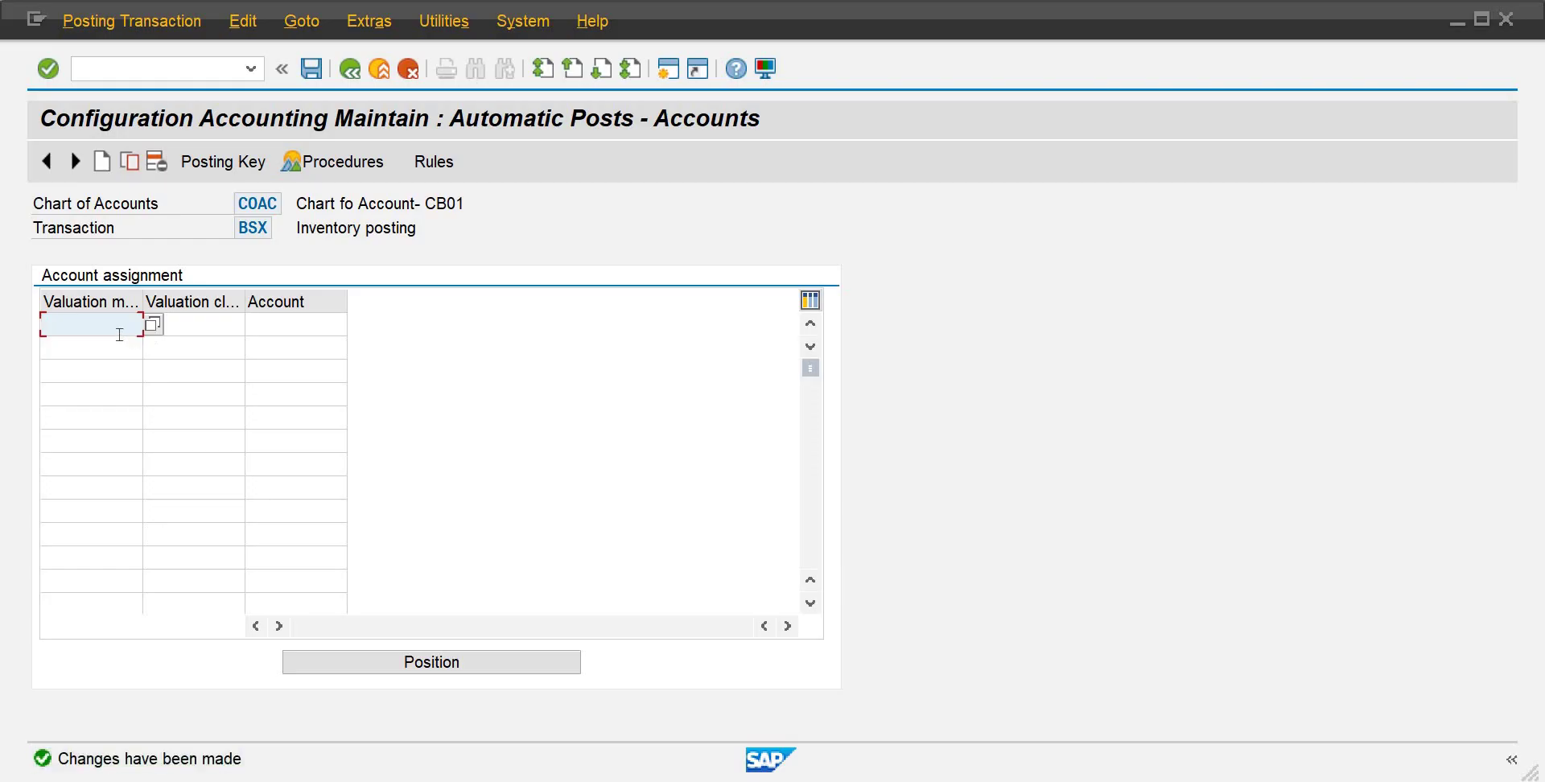
Step: Enter two BSX assignment rows for valuation modifier 0001, one with valuation class 3000 and one with 7920
type("0001")
key("Tab")
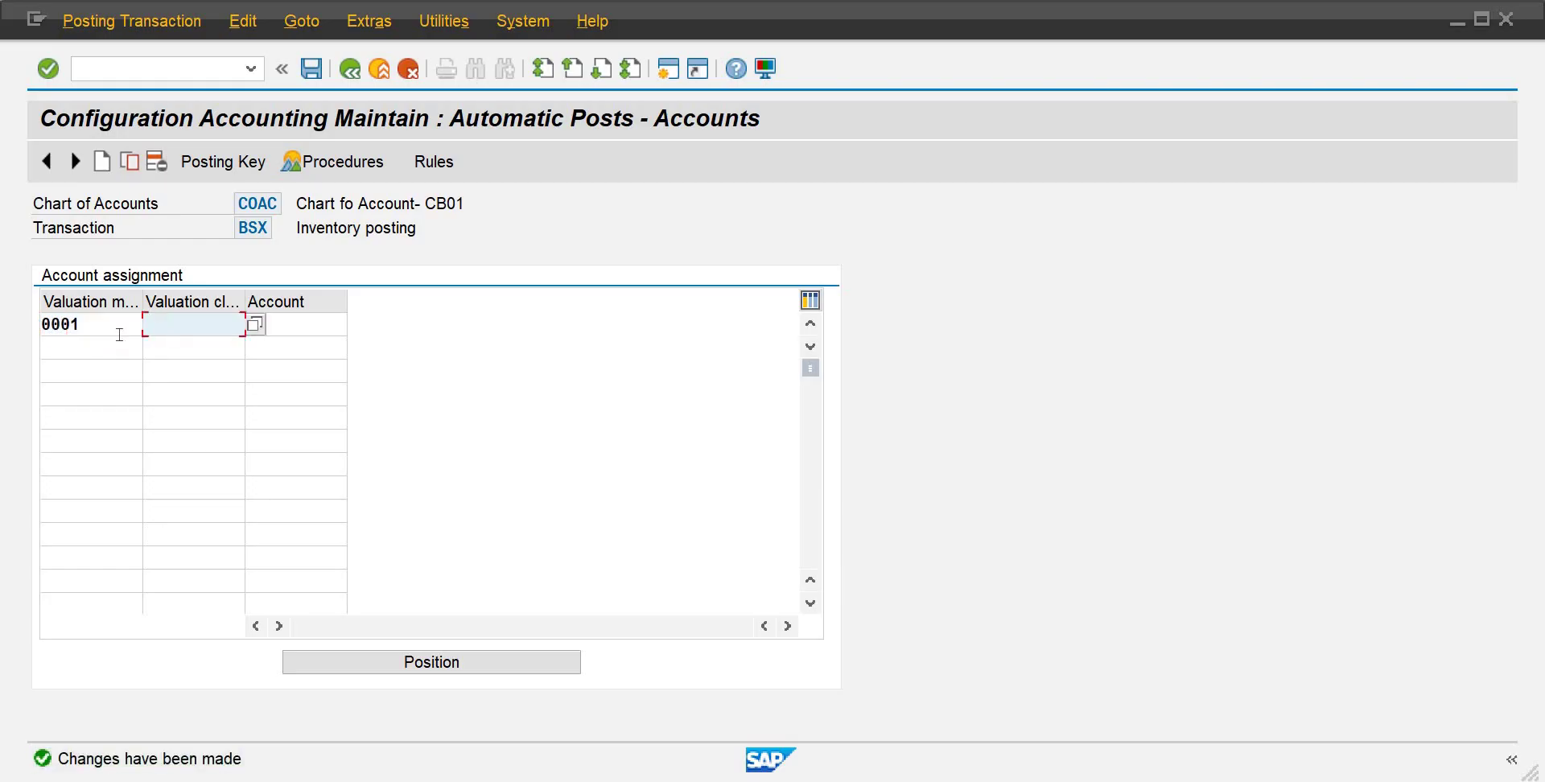
type("3000")
key("Tab")
key("Tab")
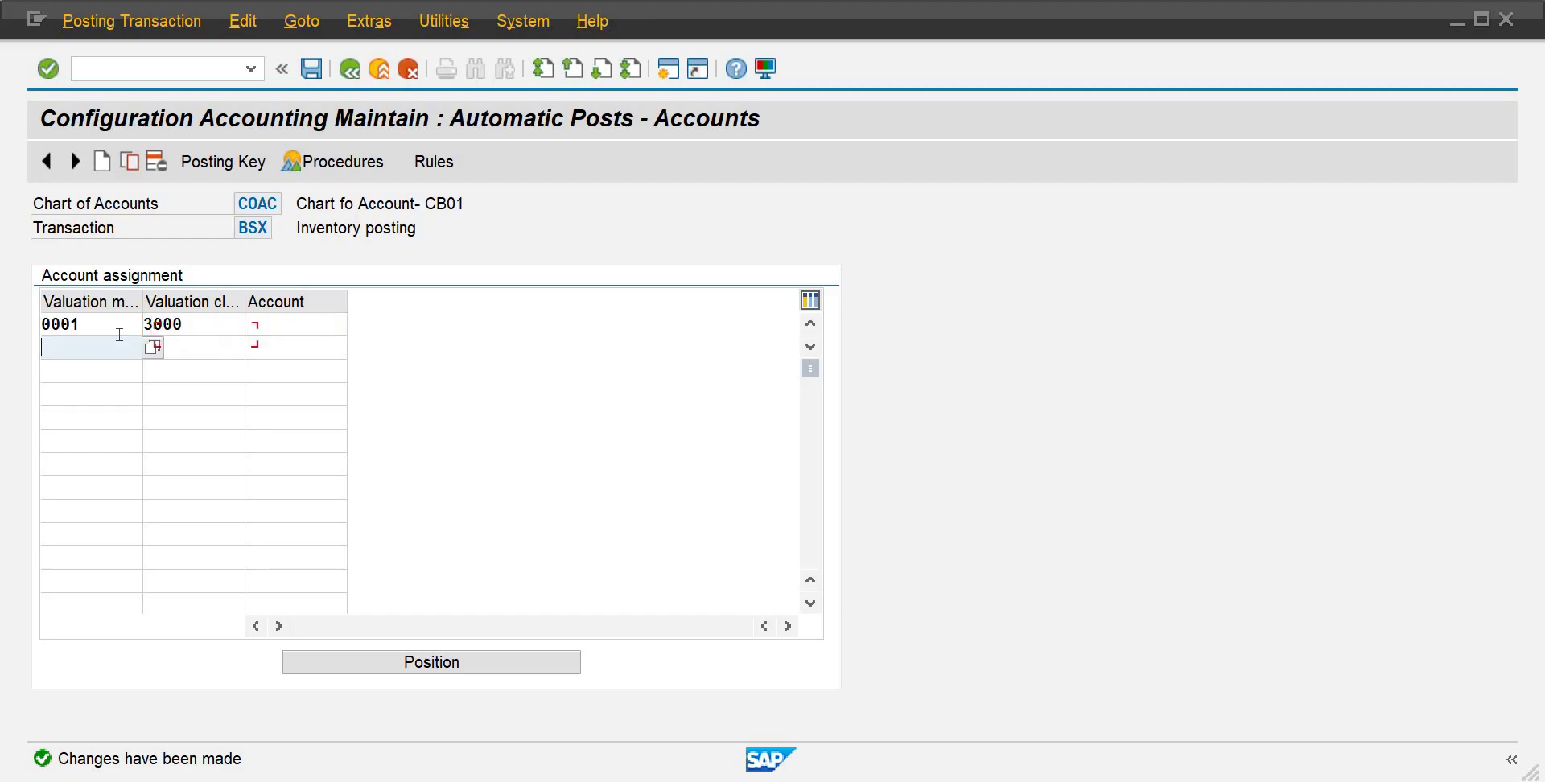
type("0001")
key("Tab")
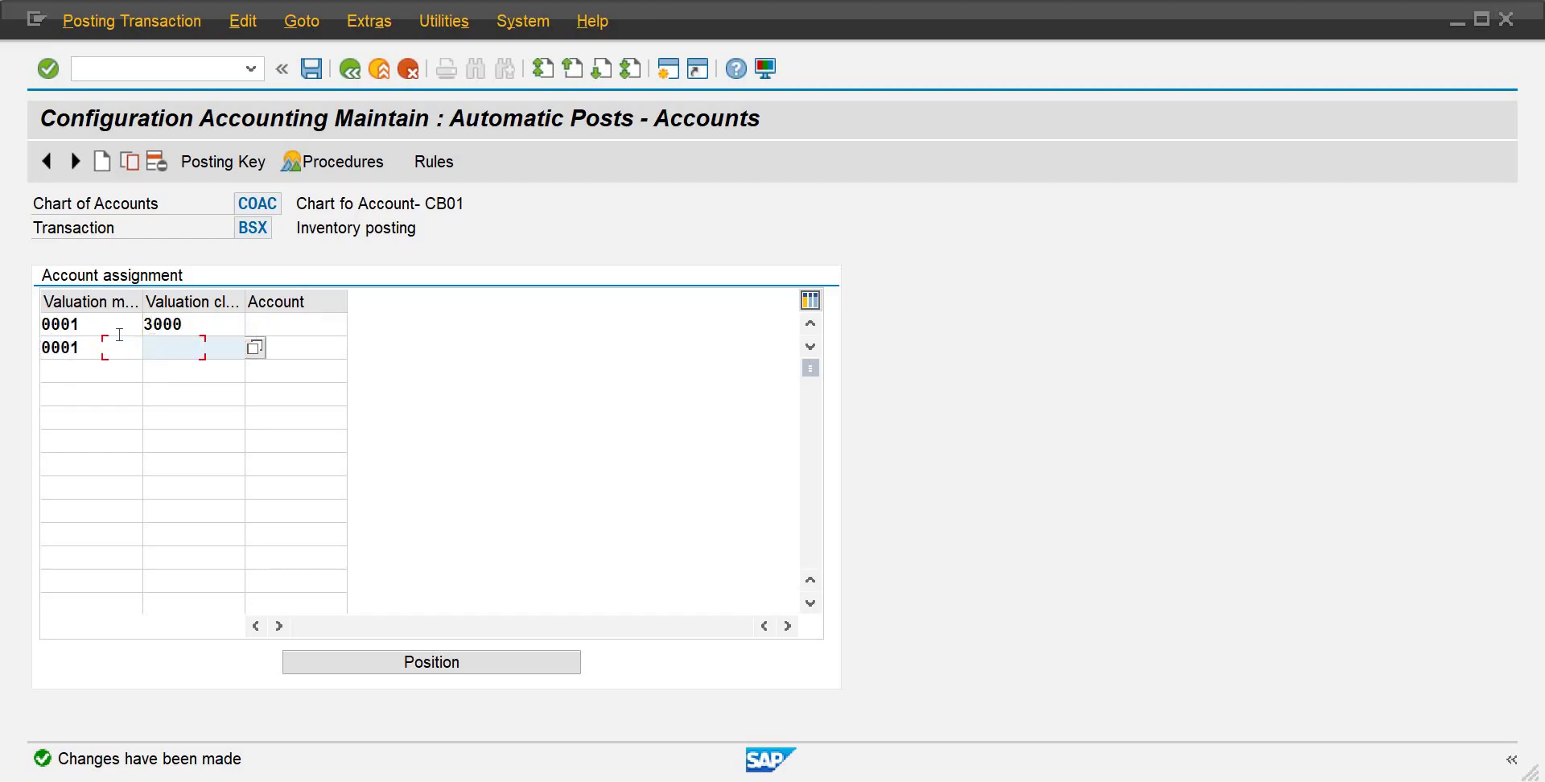
type("7920")
Step: Assign account 104, Raw Material Invtory, to the BSX row for class 3000 and account 105 to the row for class 7920
left_click(292, 326)
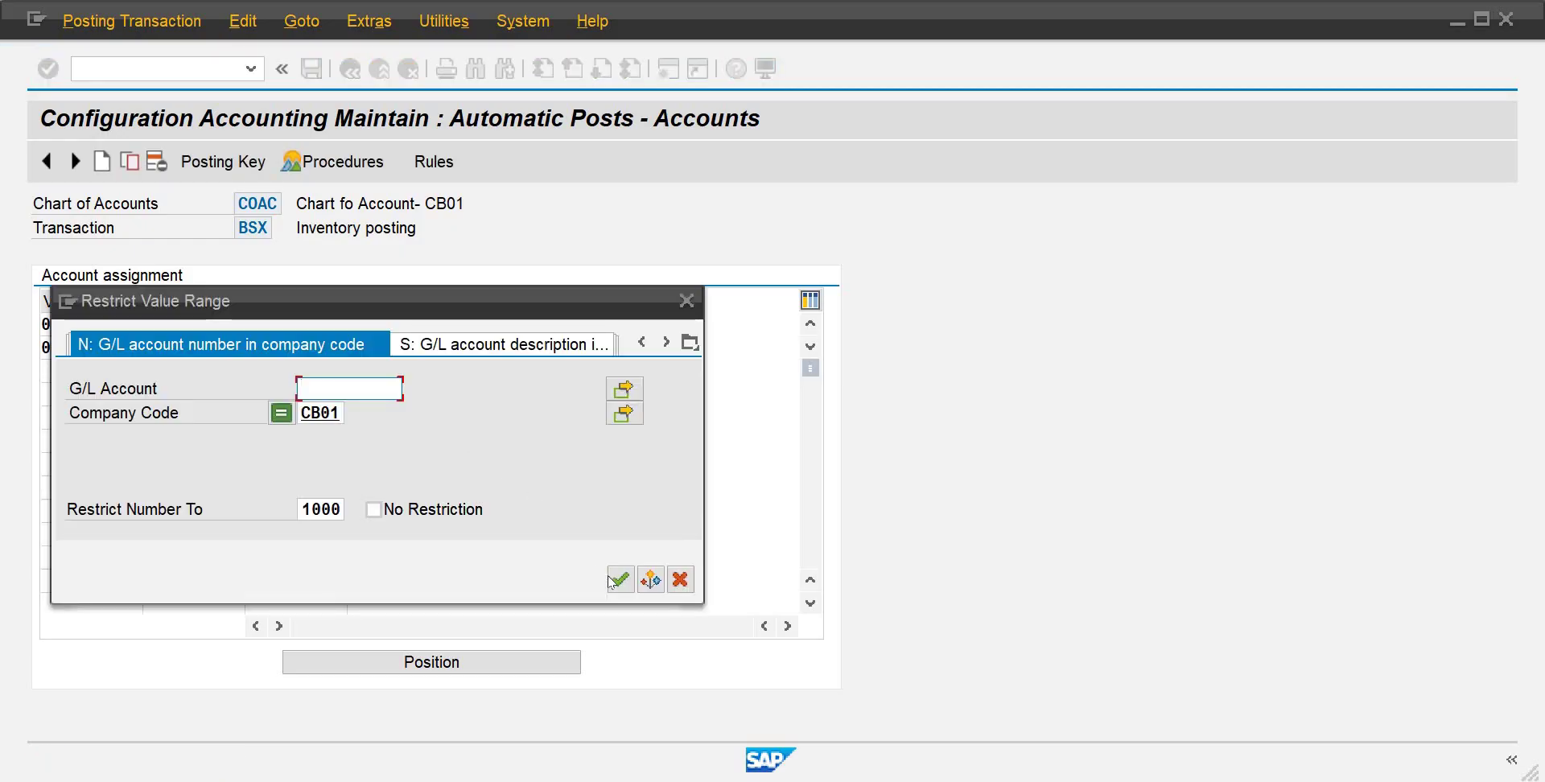
left_click(609, 579)
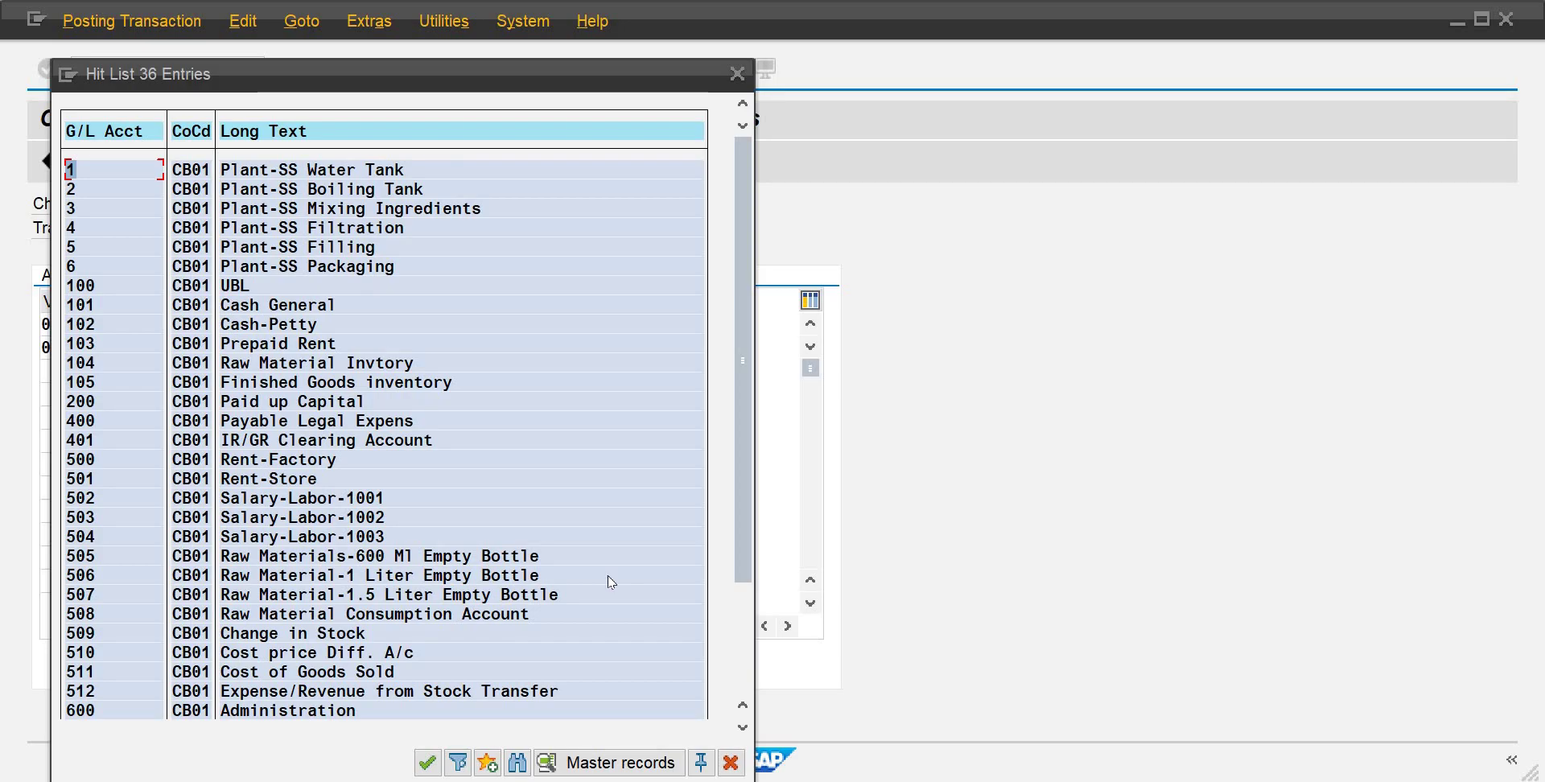
double_click(372, 364)
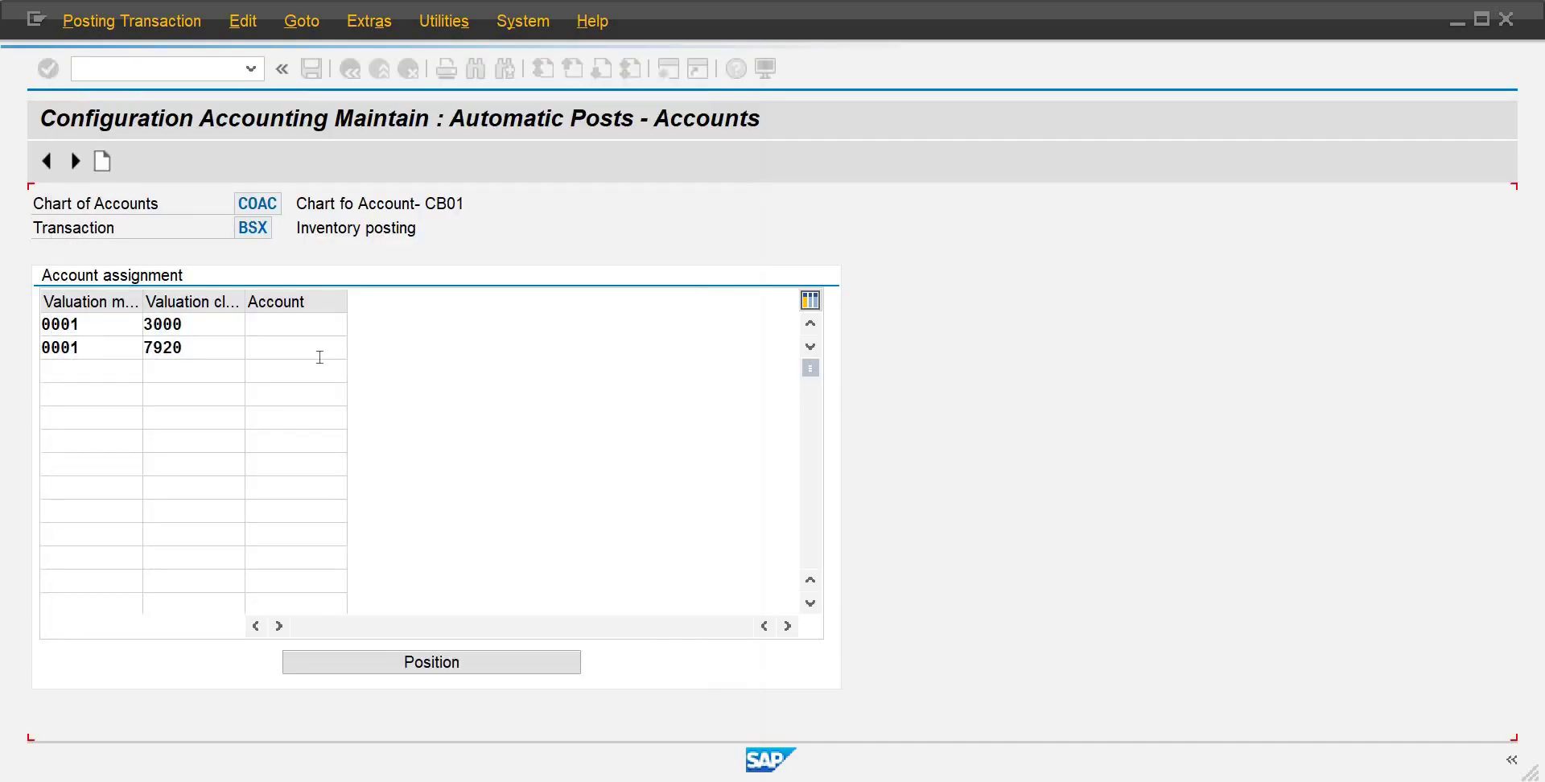
left_click(295, 350)
type("105")
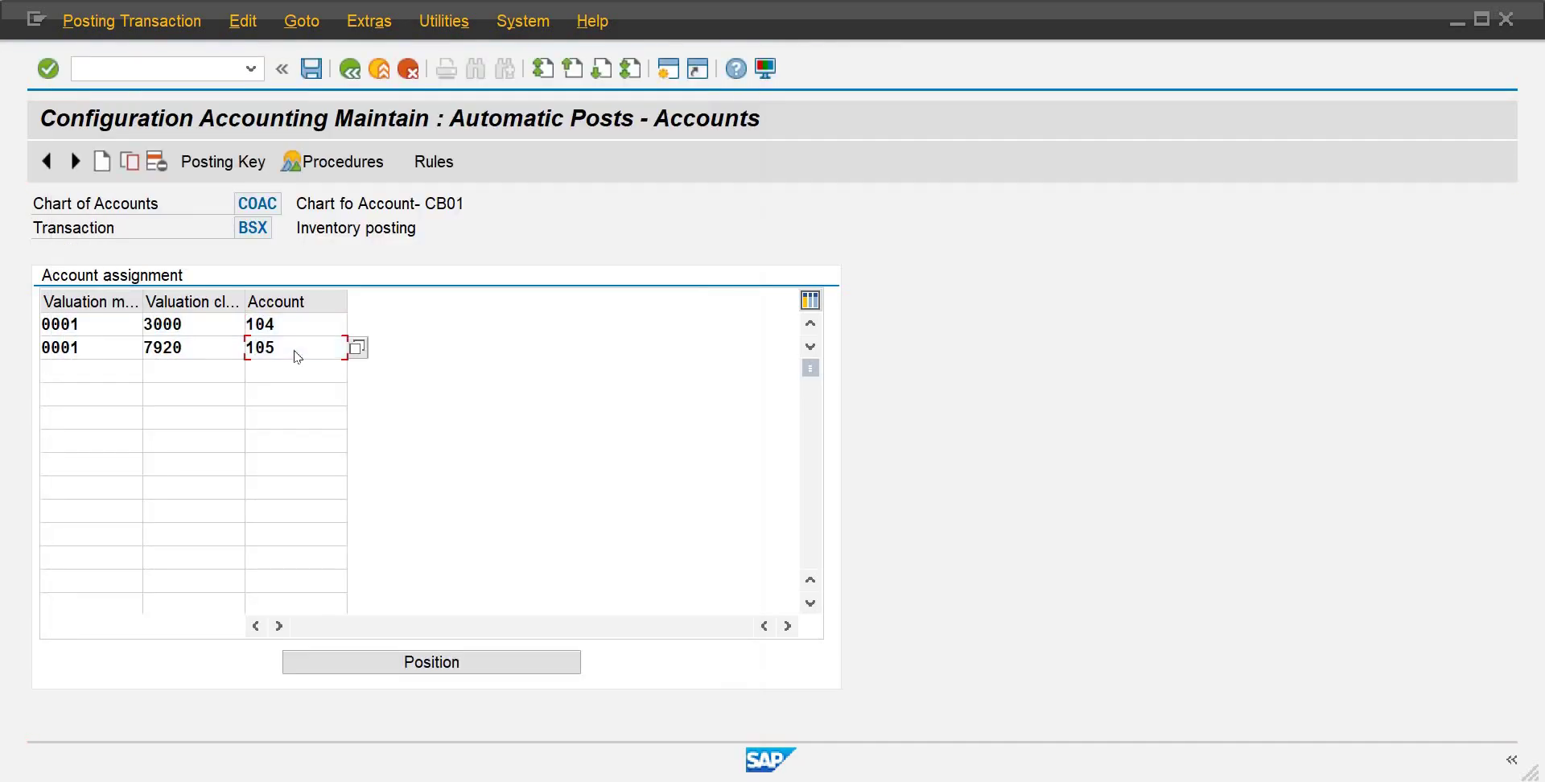
key("Return")
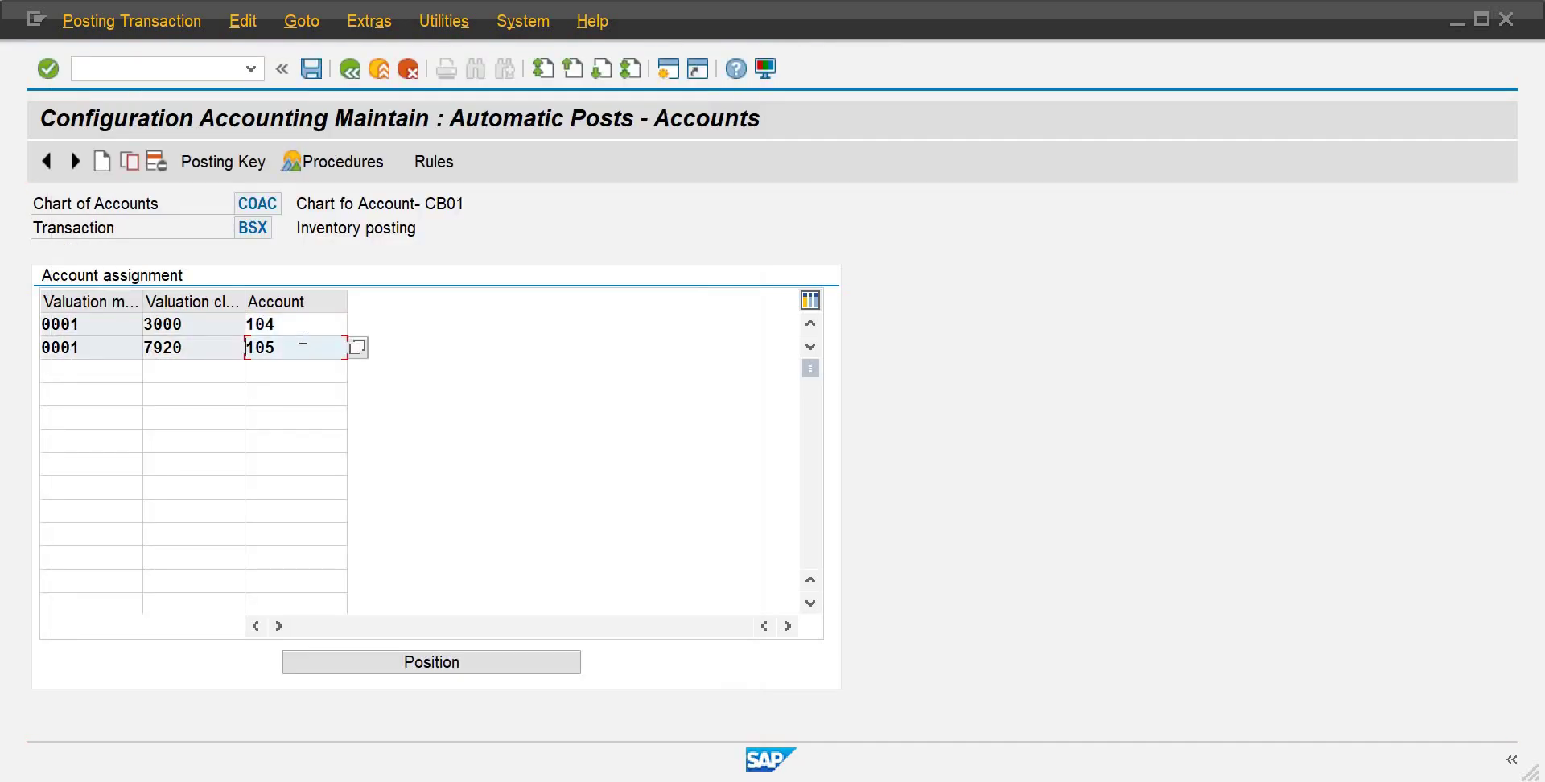
Step: Save the BSX account assignments under the proposed customizing request and return to the procedures list
left_click(313, 71)
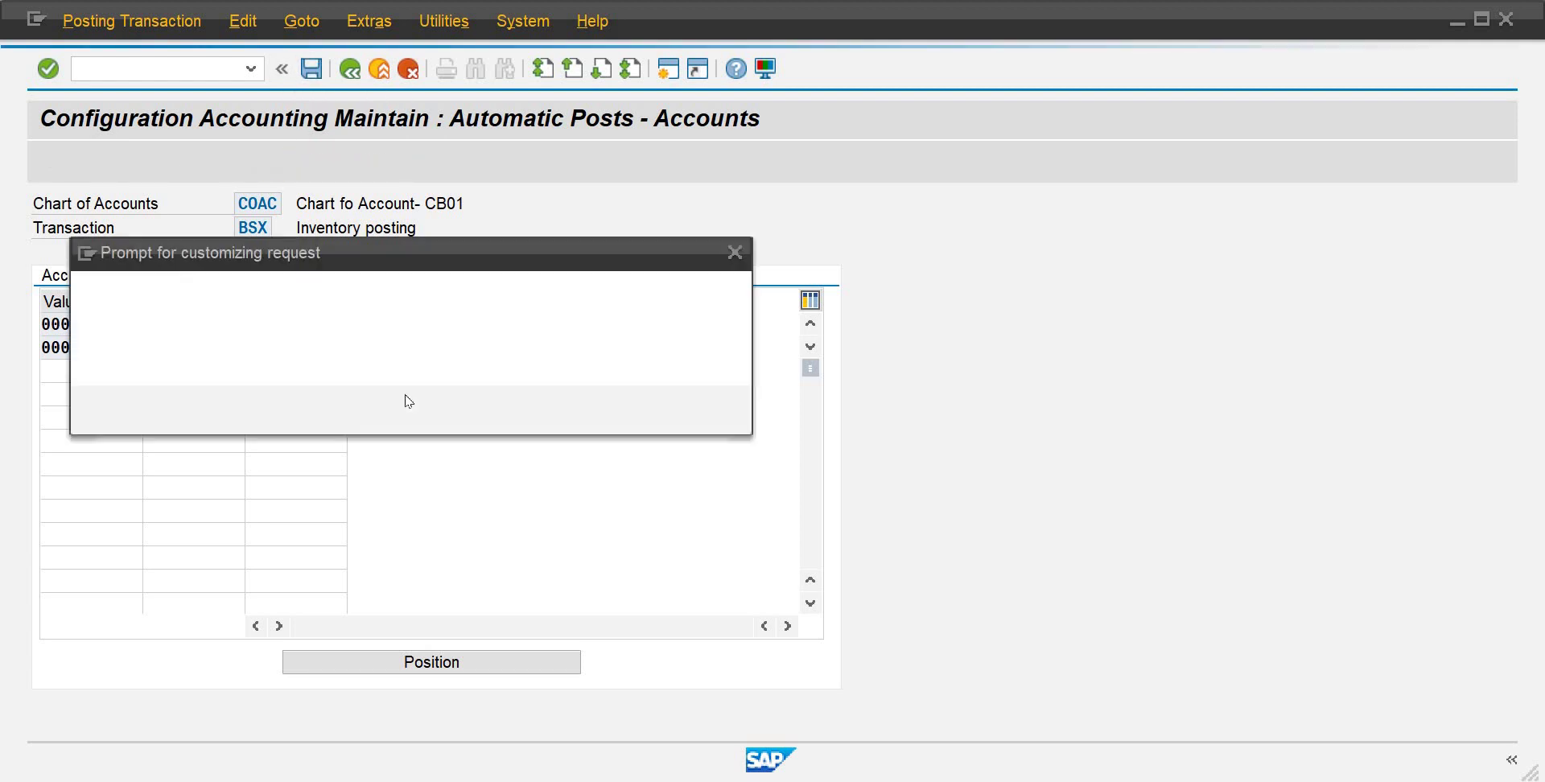
left_click(420, 410)
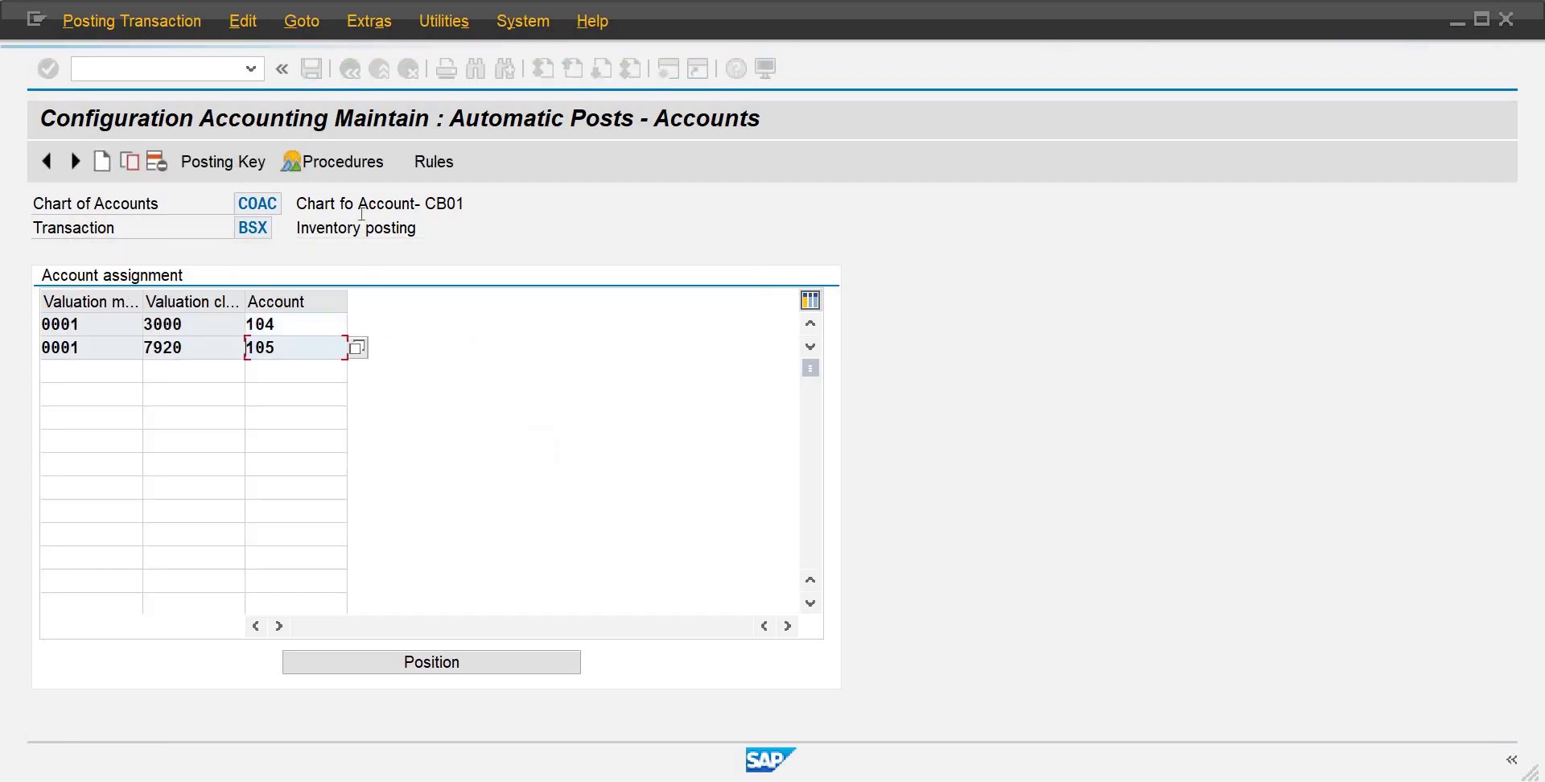
left_click(349, 78)
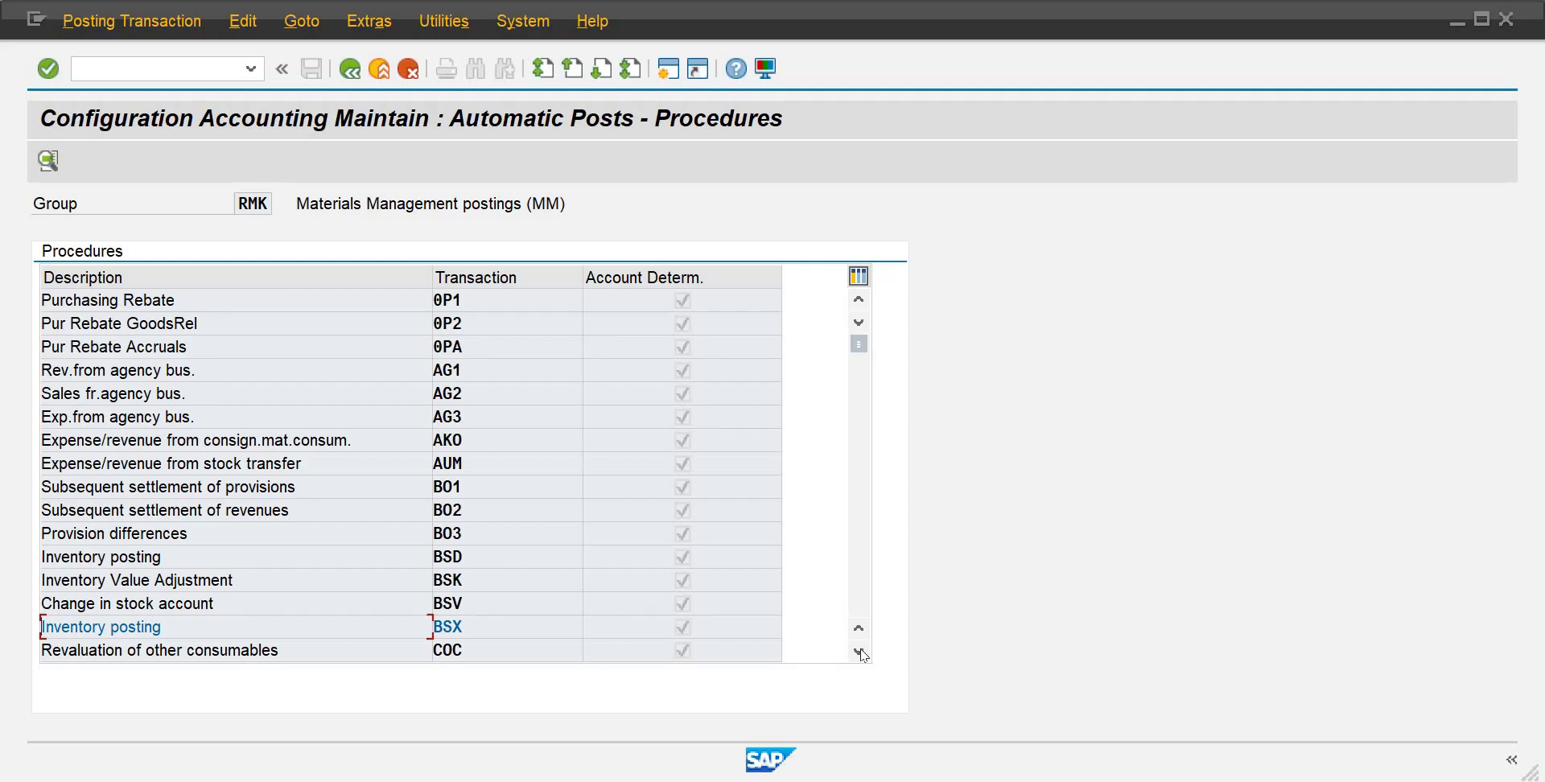
Step: Find the offsetting entry for inventory posting procedure GBB in the list and open its rules
left_click(859, 651)
left_click(860, 652)
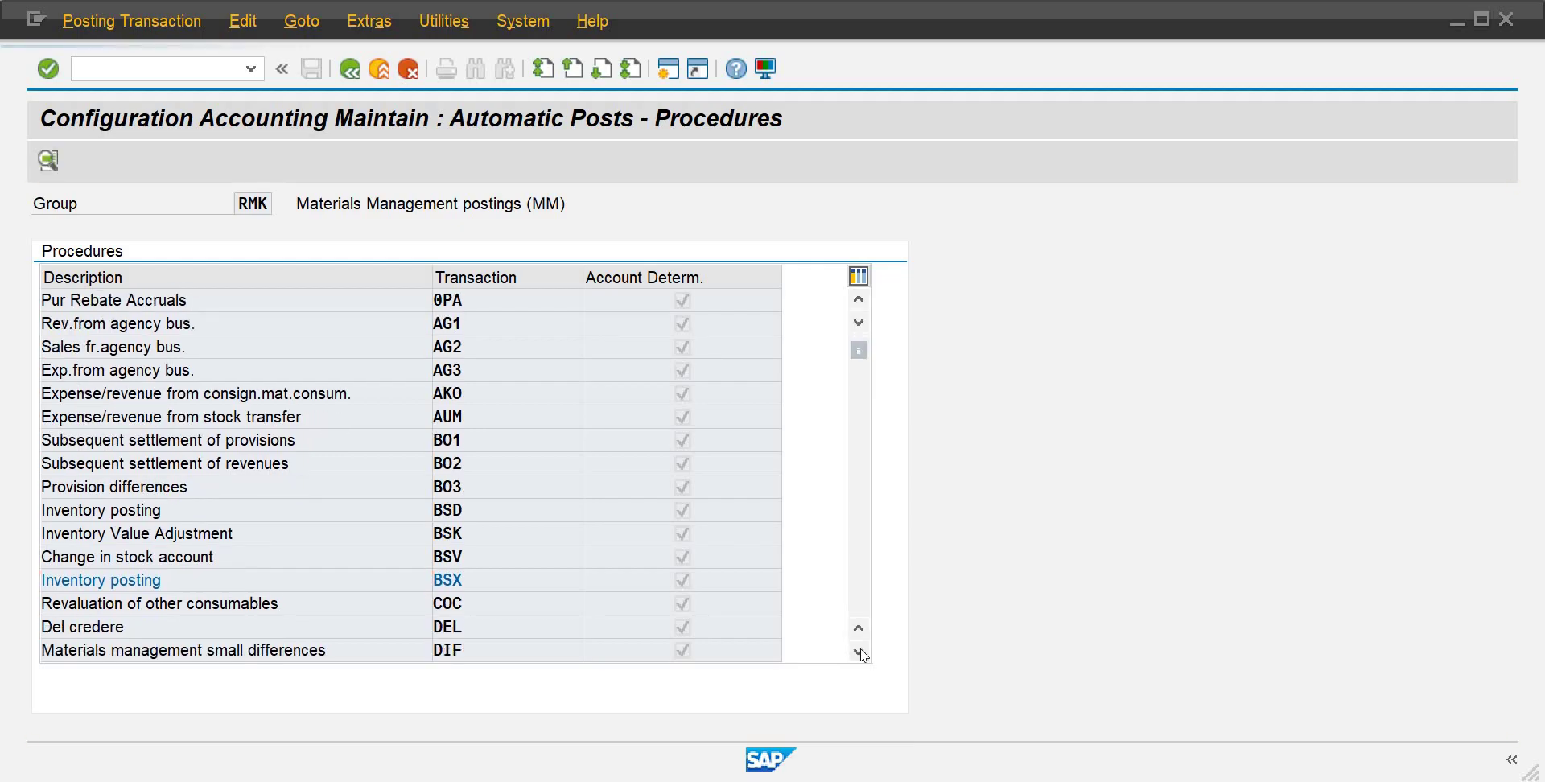
left_click(860, 653)
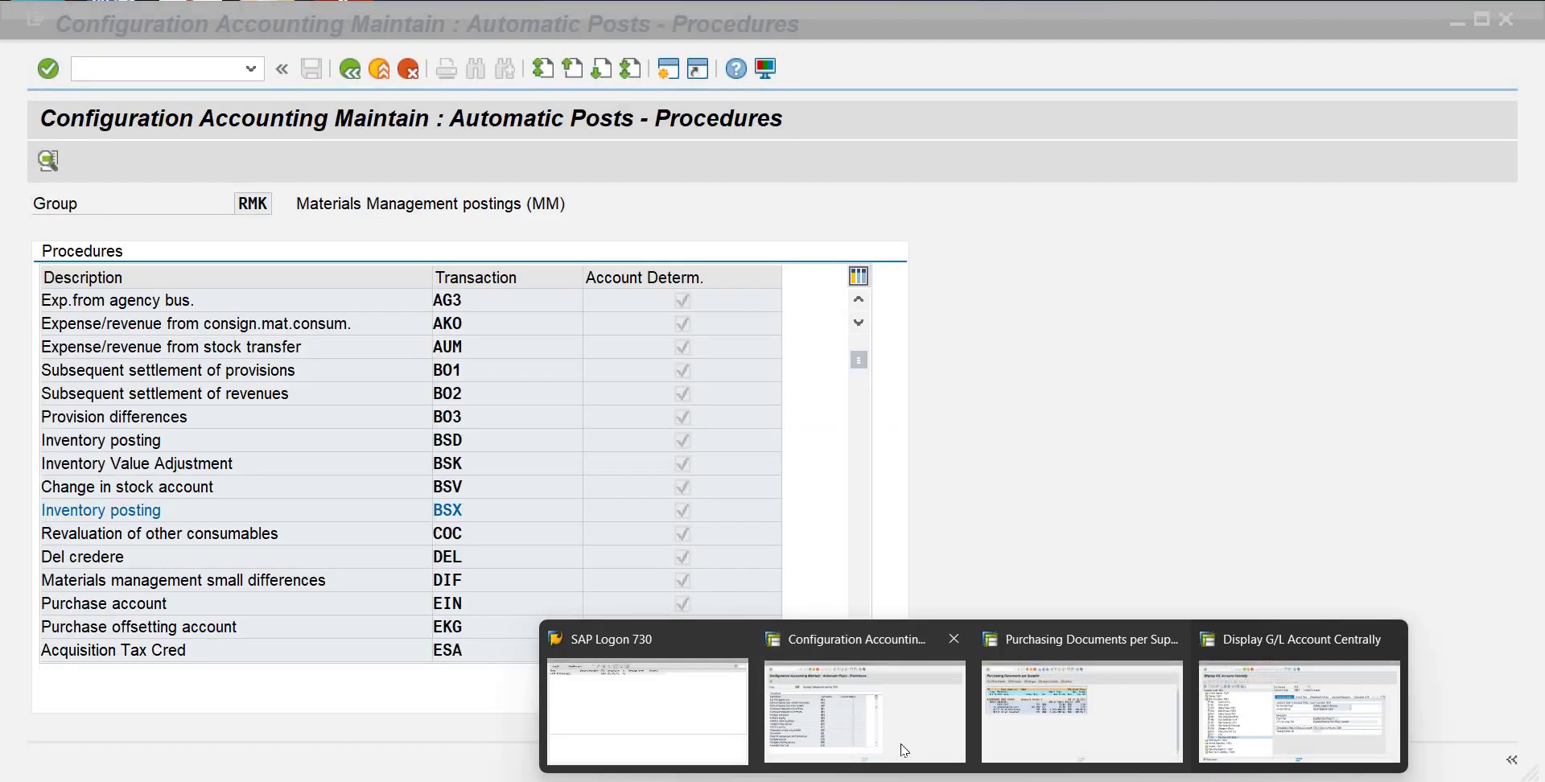
left_click(893, 732)
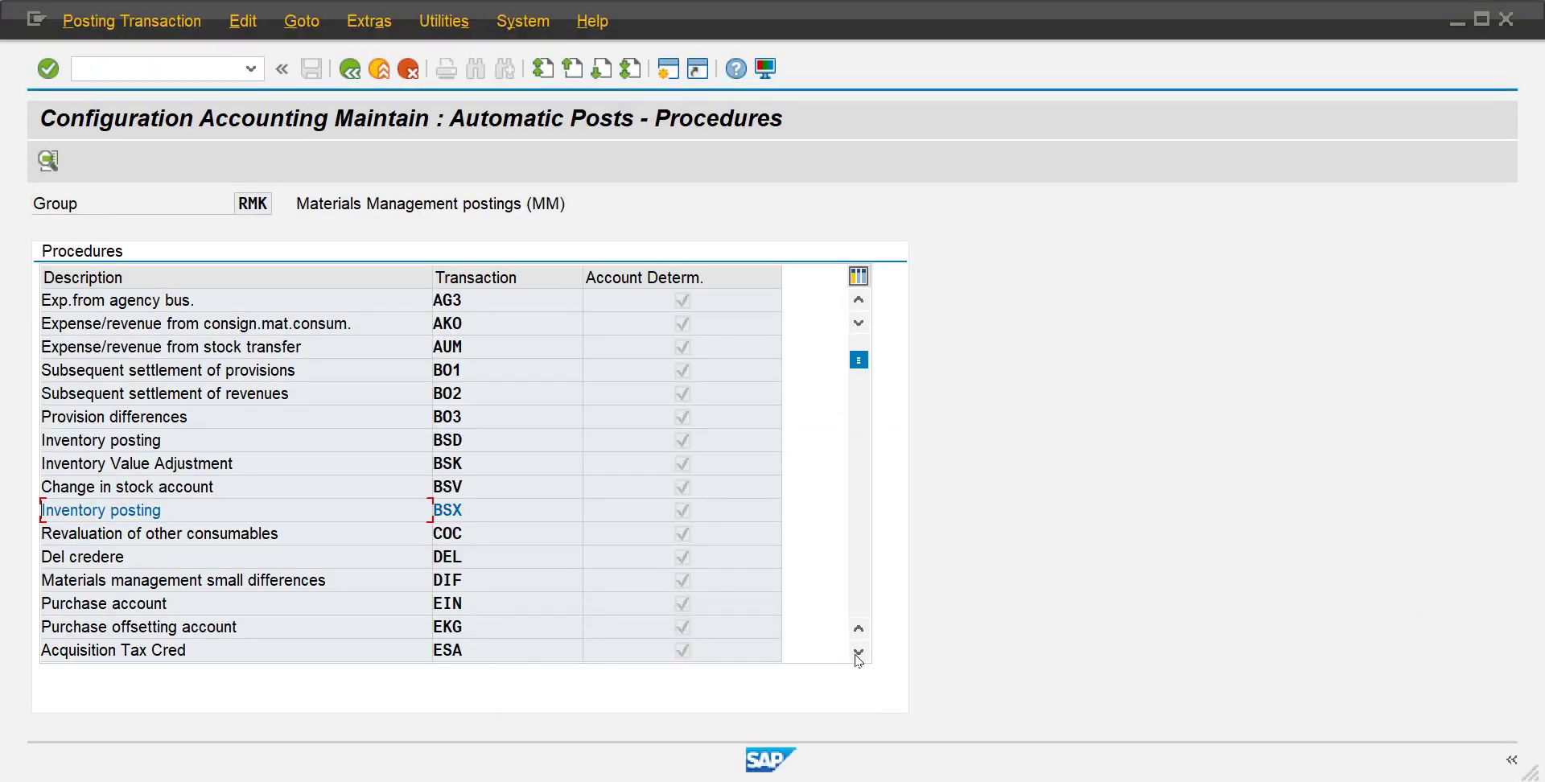
left_click(859, 652)
left_click(859, 651)
left_click(859, 651)
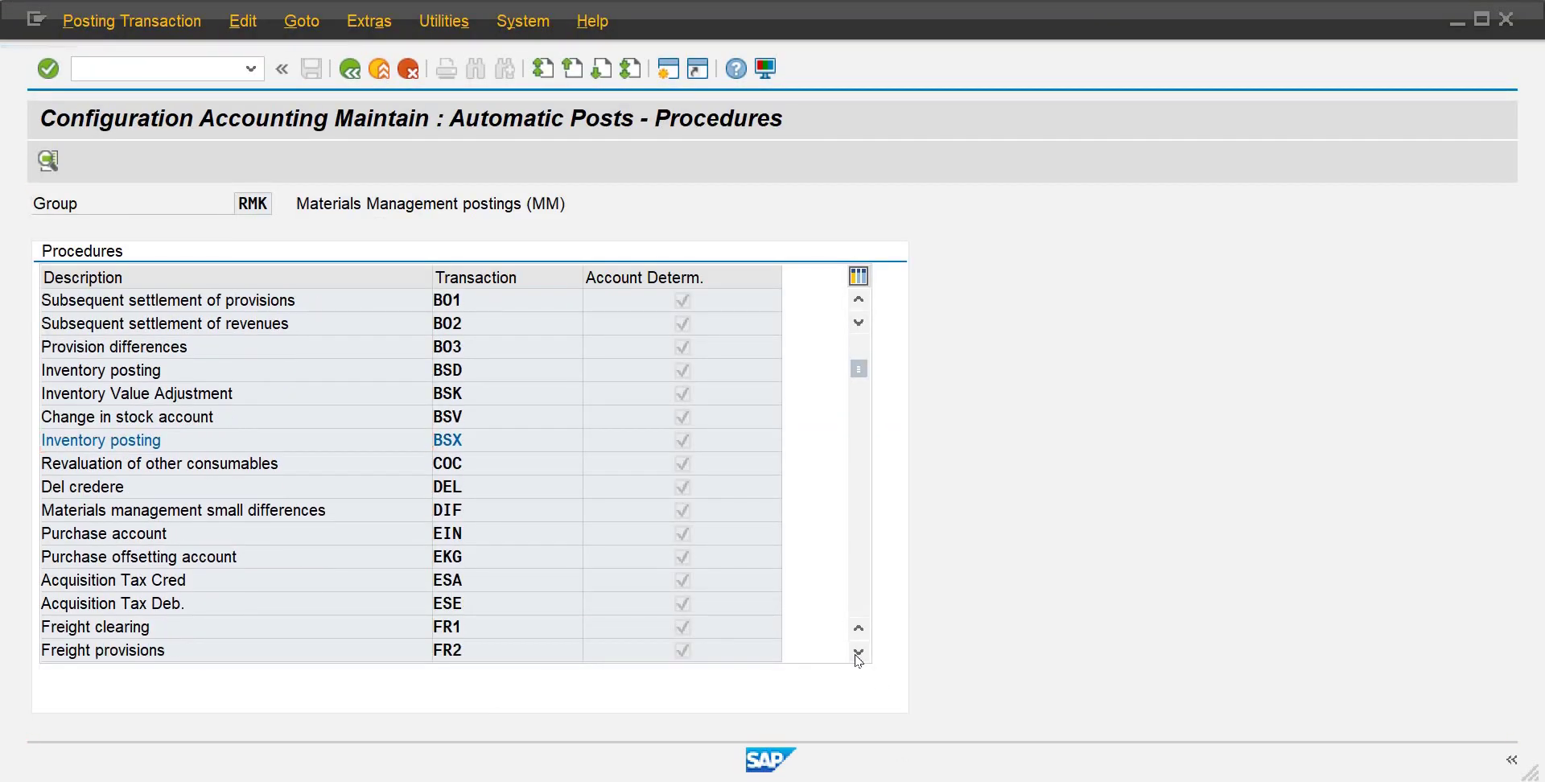
left_click(858, 653)
left_click(859, 653)
left_click(859, 653)
left_click(859, 653)
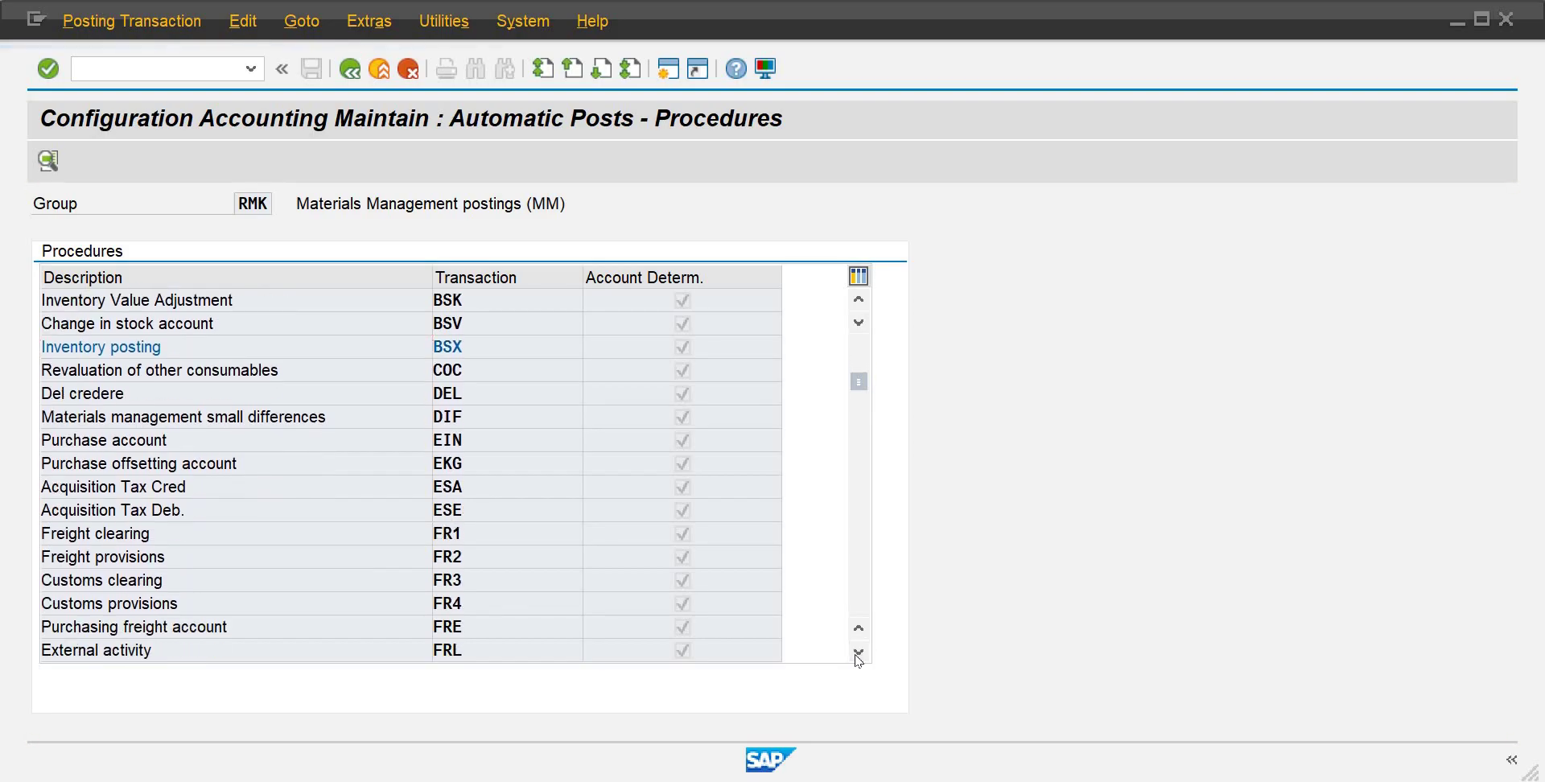
left_click(859, 652)
left_click(858, 651)
left_click(858, 651)
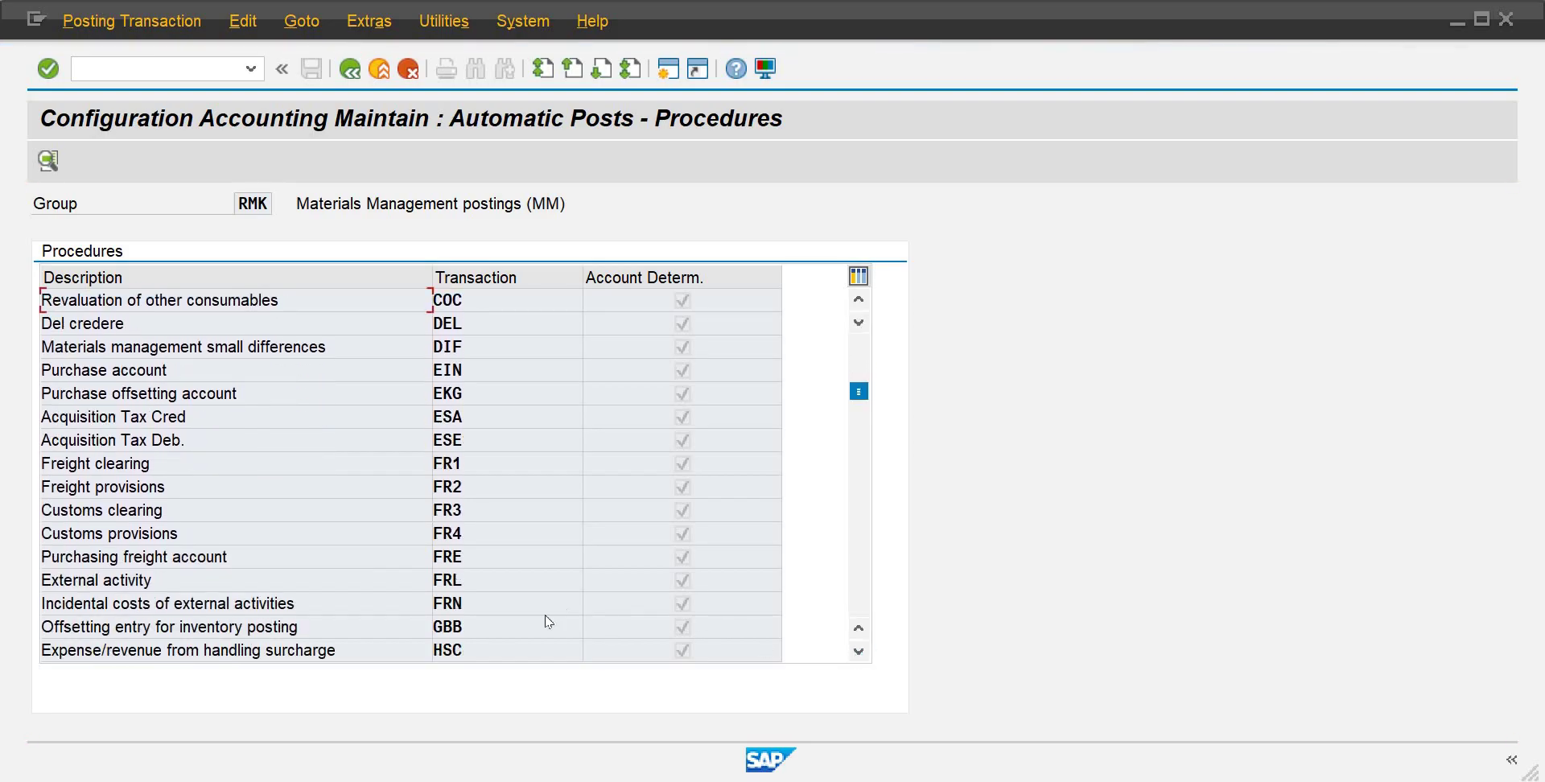
double_click(448, 625)
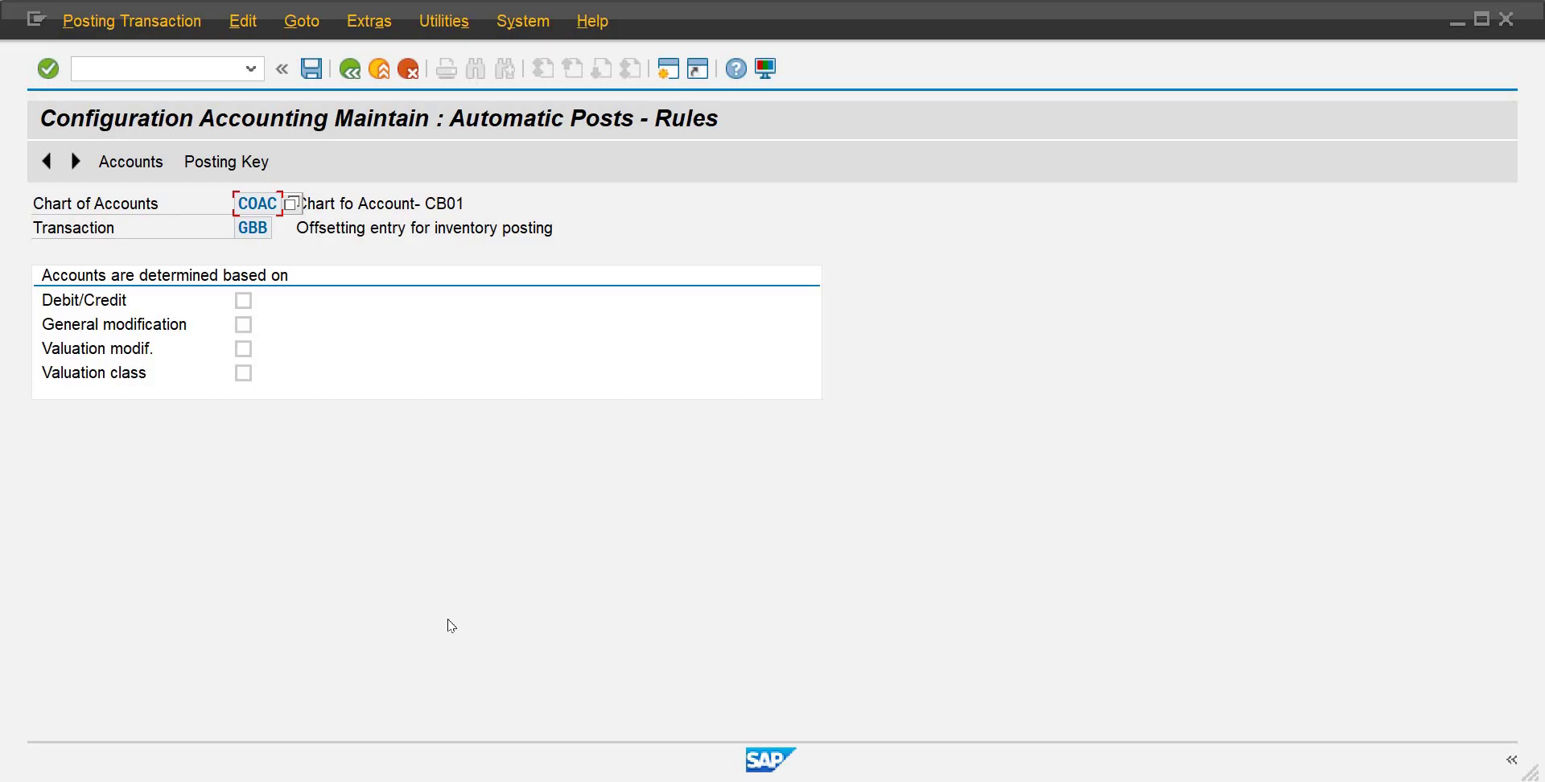
Step: Save the GBB rules with debit/credit, general modification, valuation modifier and valuation class enabled
left_click(243, 301)
left_click(242, 324)
left_click(243, 348)
left_click(244, 372)
left_click(243, 349)
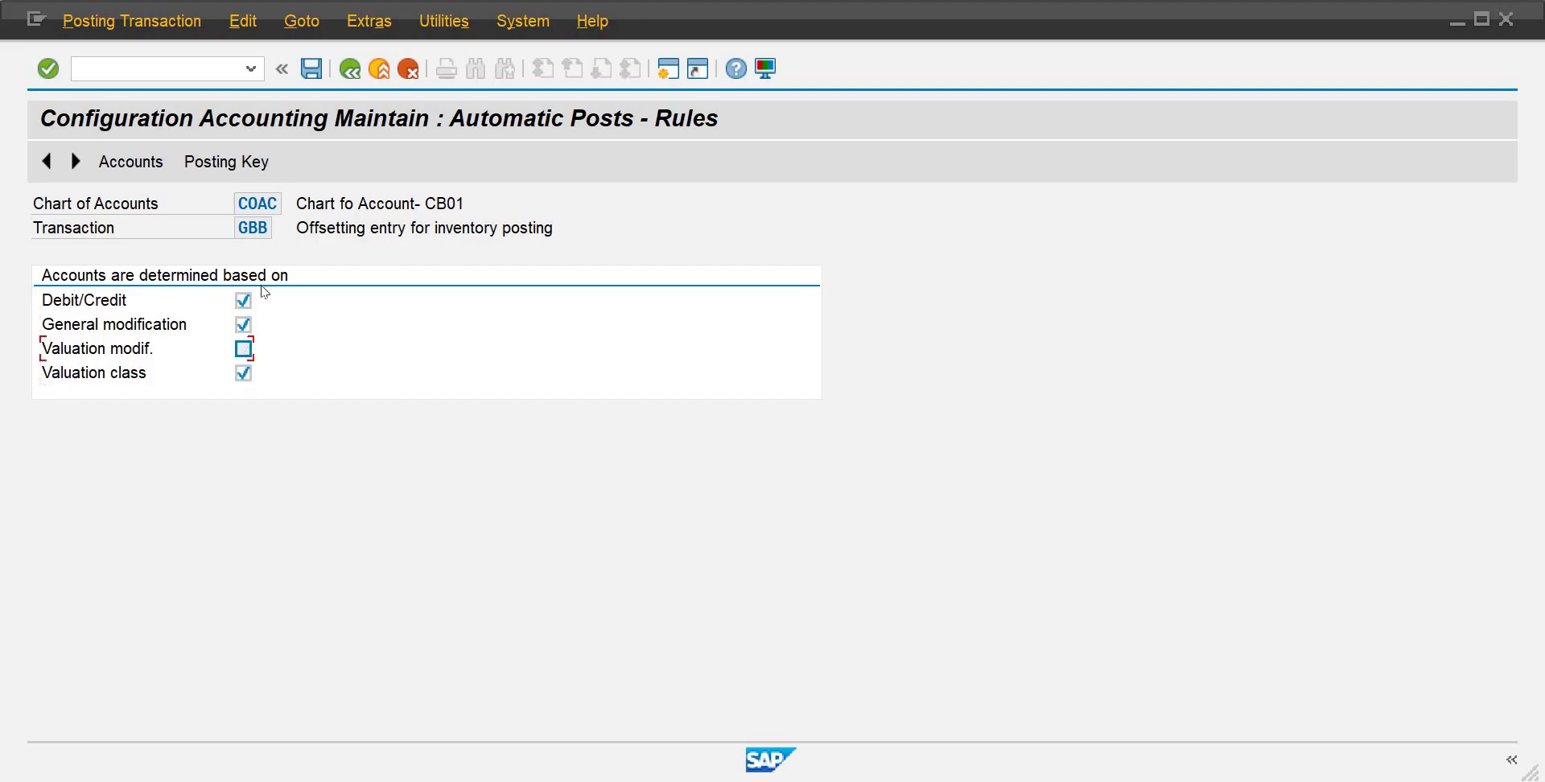
left_click(312, 70)
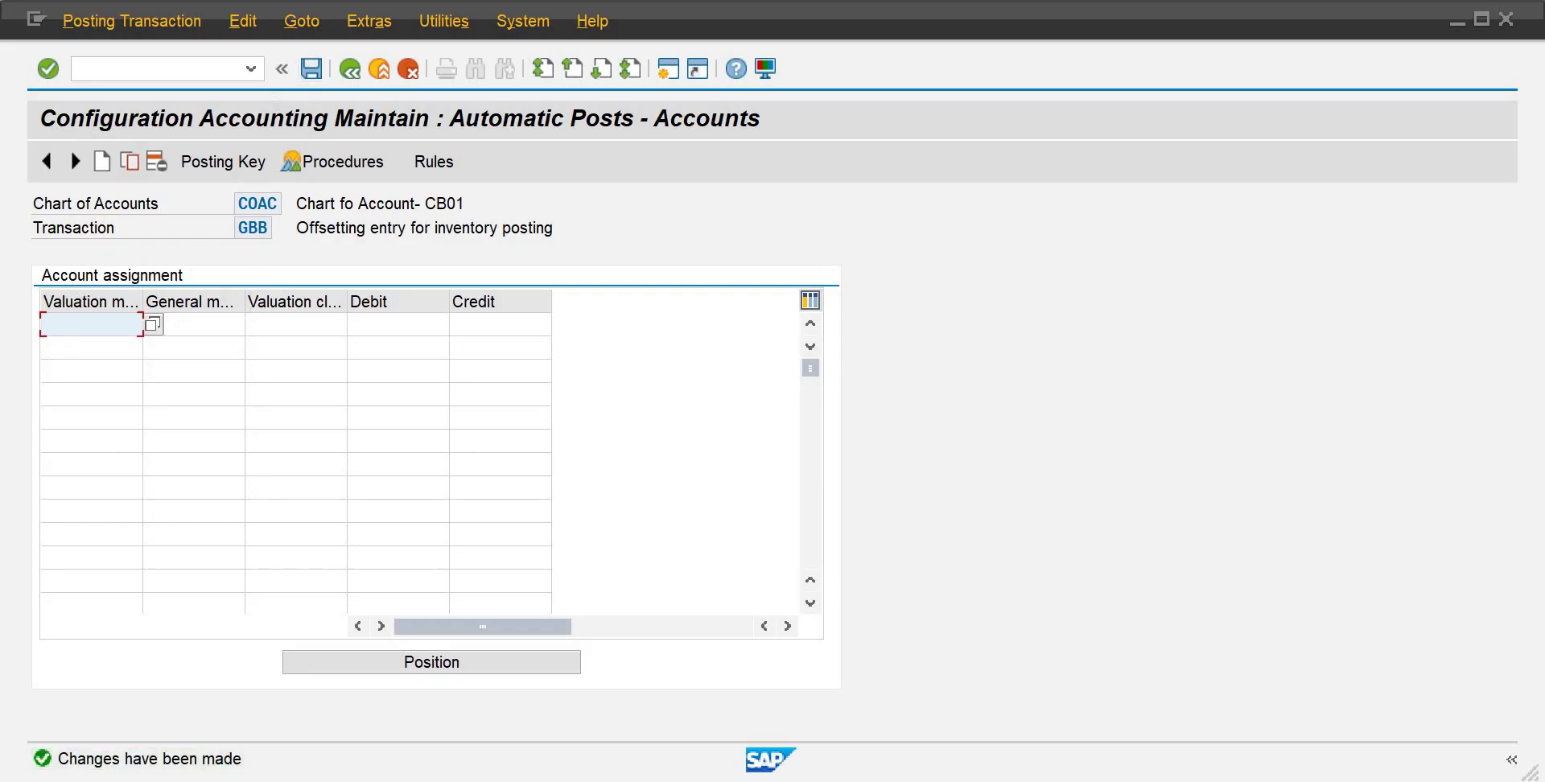
Step: Start the first GBB assignment row with valuation modifier 0001 and general modification AVA
left_click(90, 321)
type("0001")
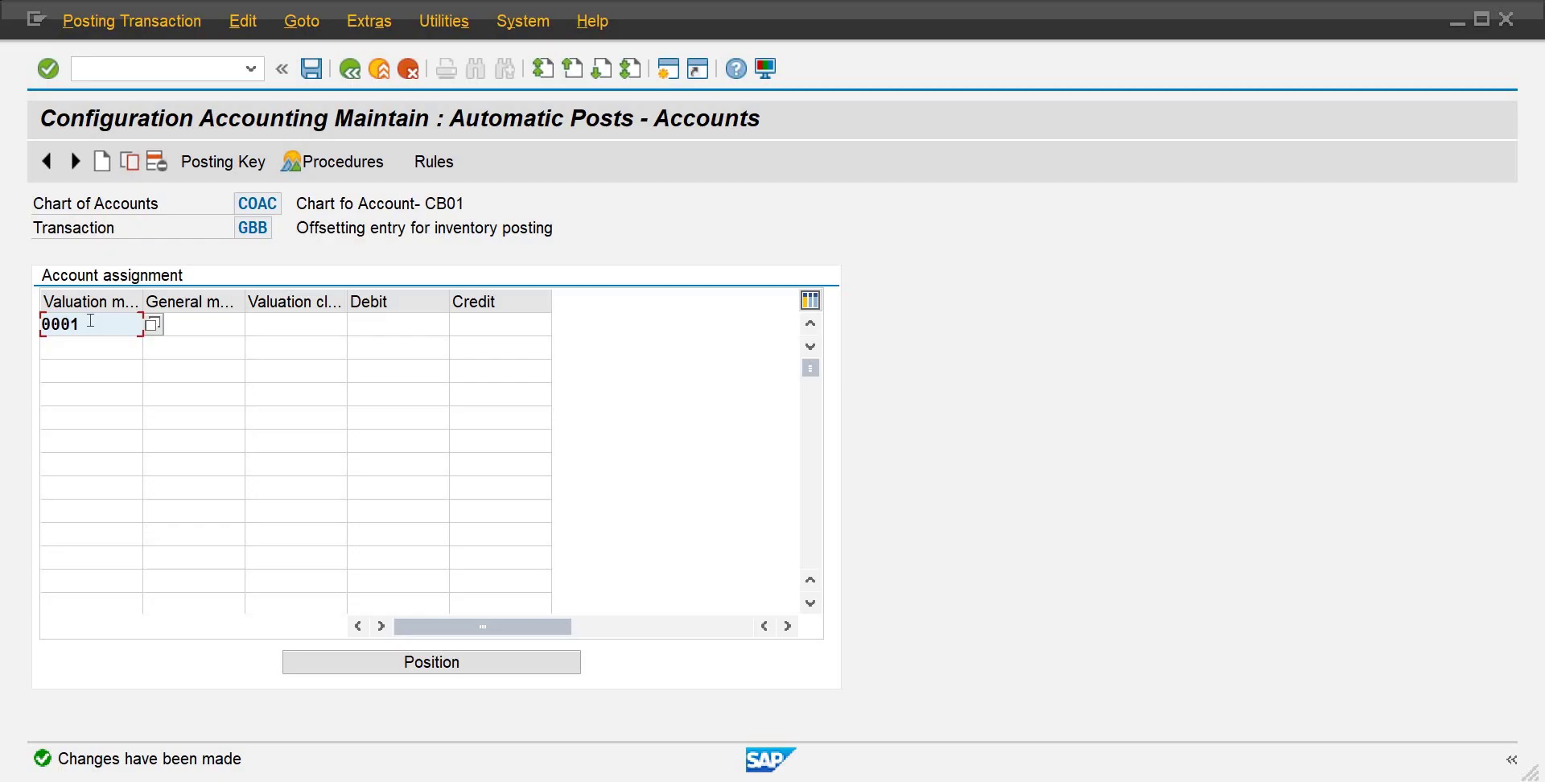
key("Tab")
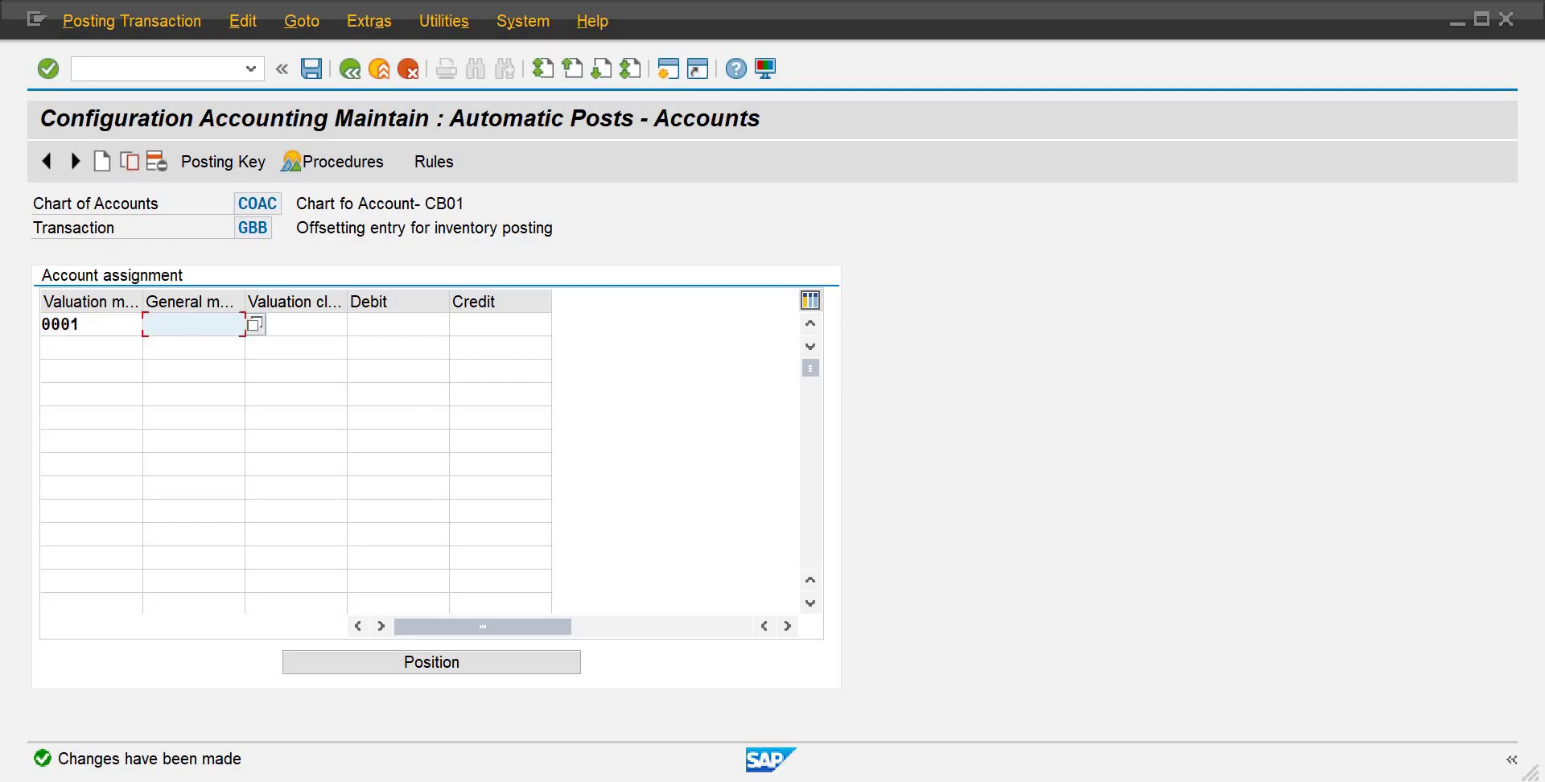
key("Return")
key("Caps_Lock")
type("A")
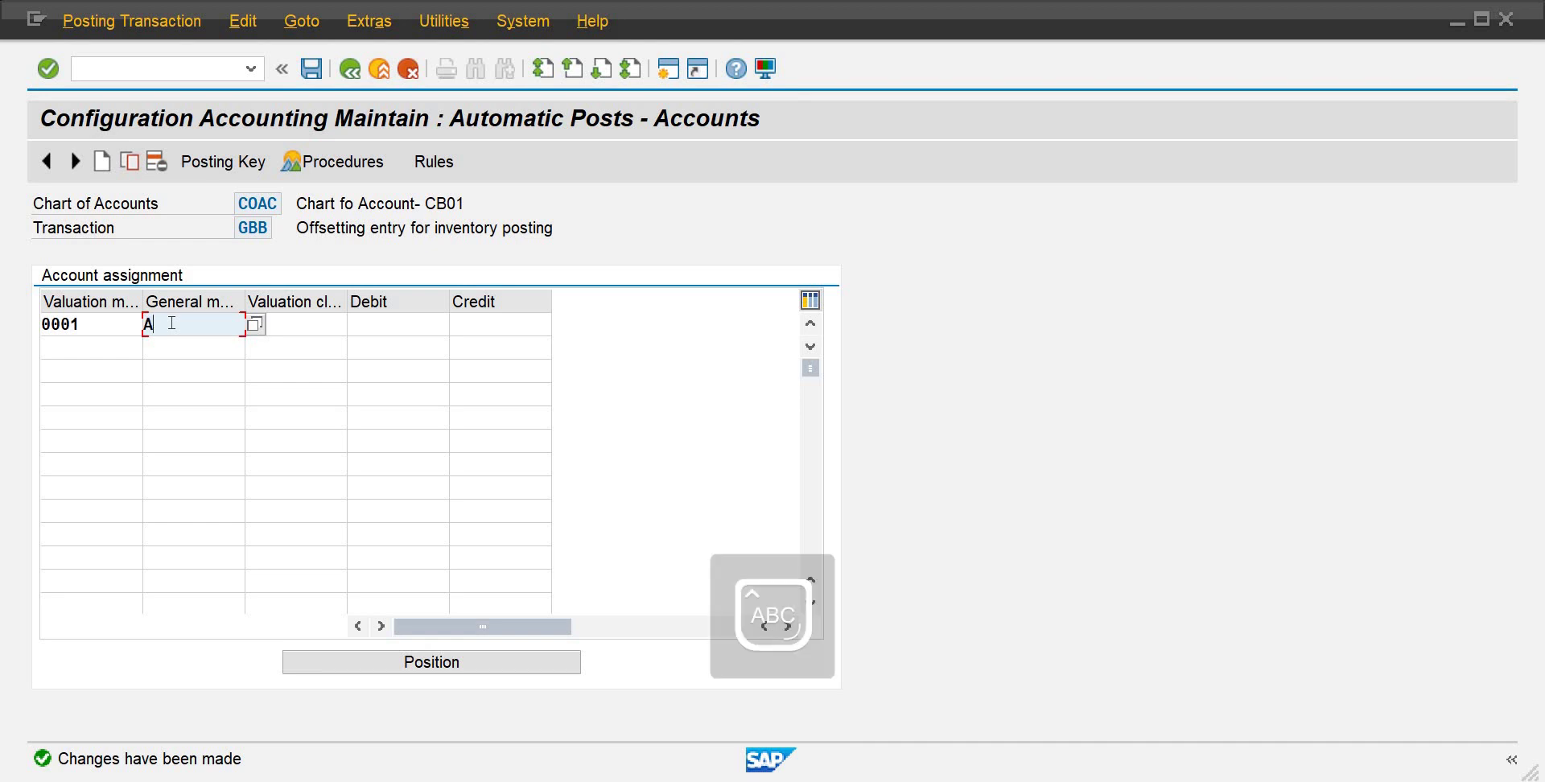
type("VA")
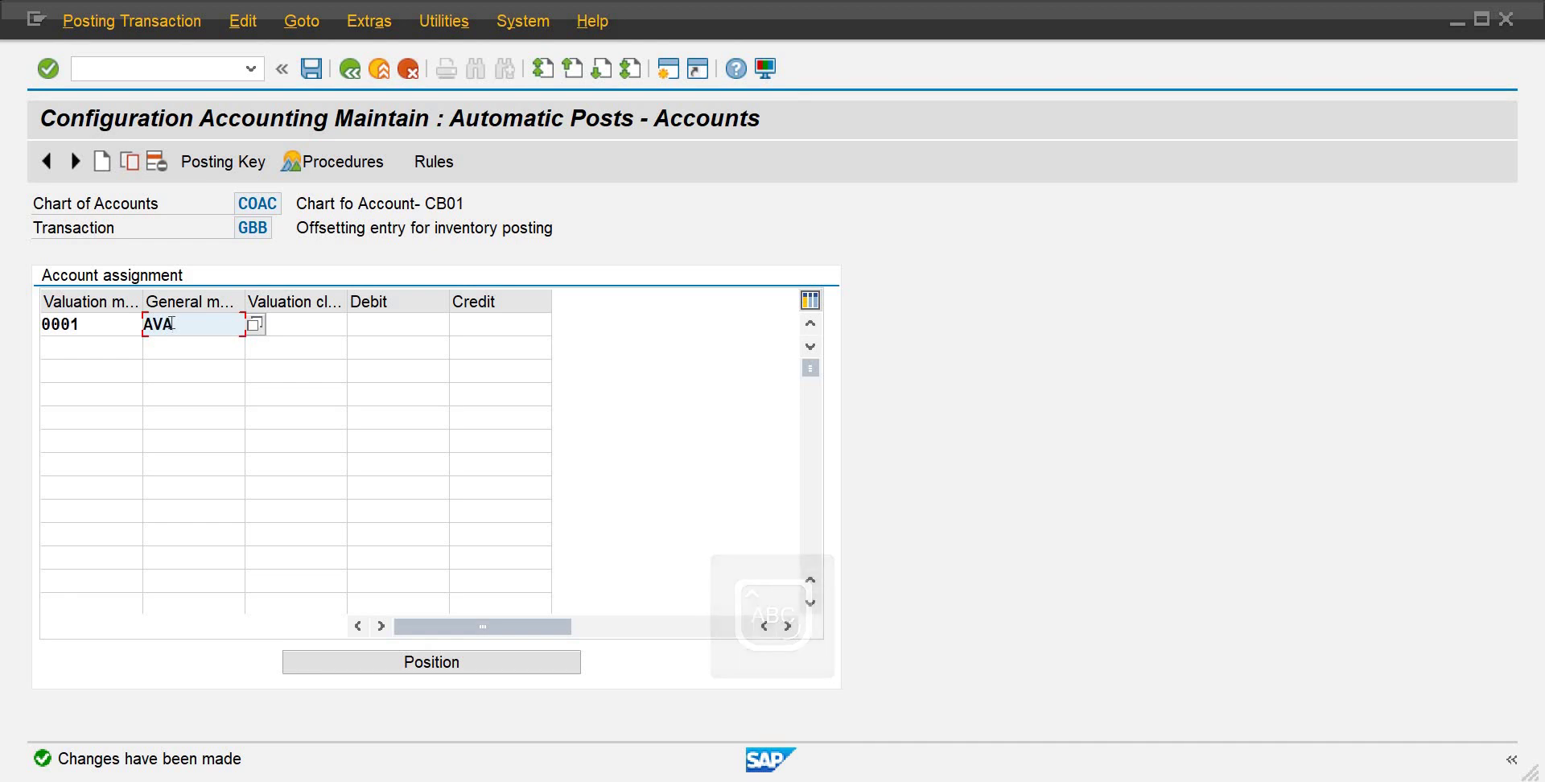
key("Tab")
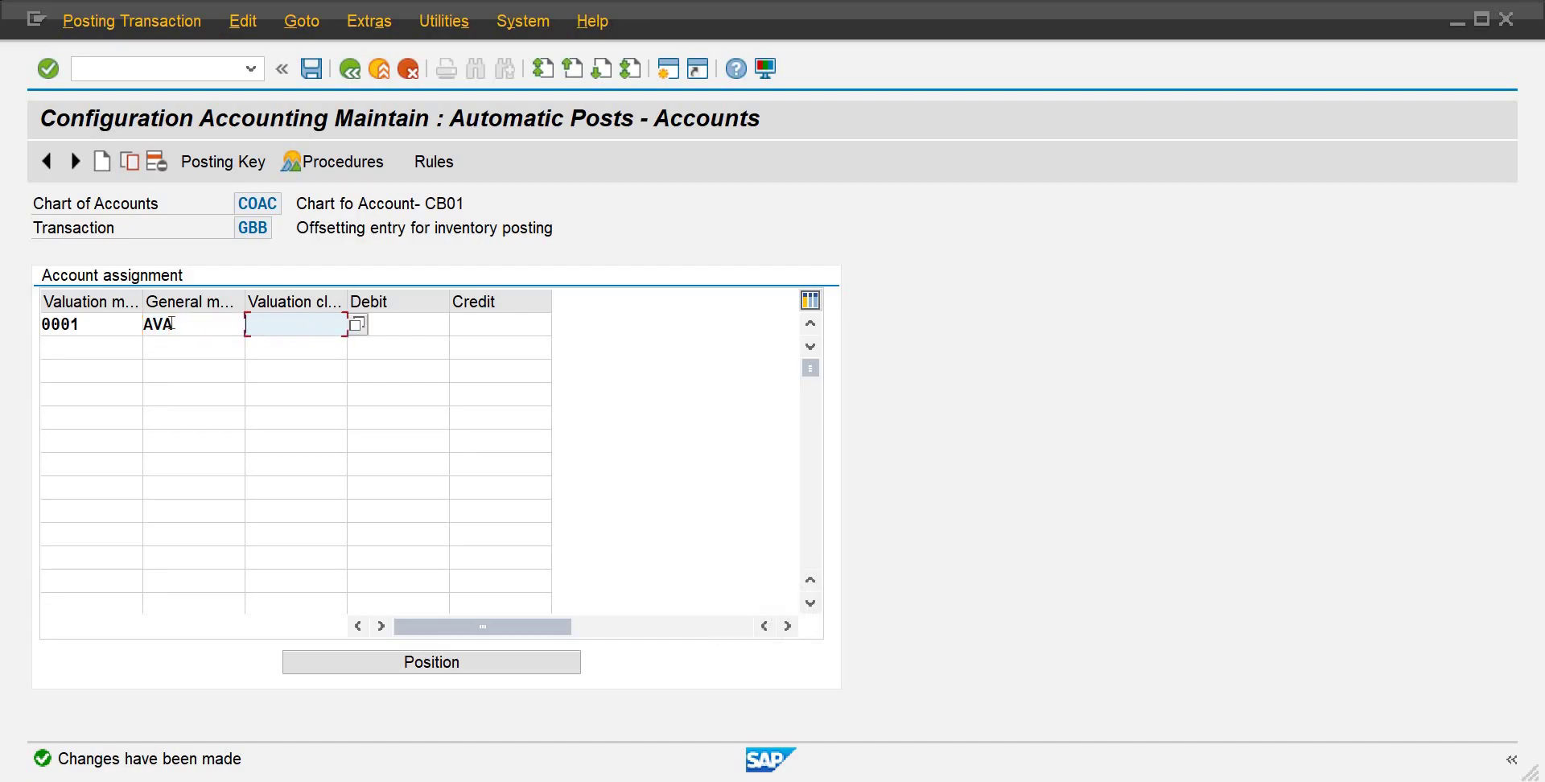
type("3000")
key("BackSpace")
key("BackSpace")
key("BackSpace")
key("BackSpace")
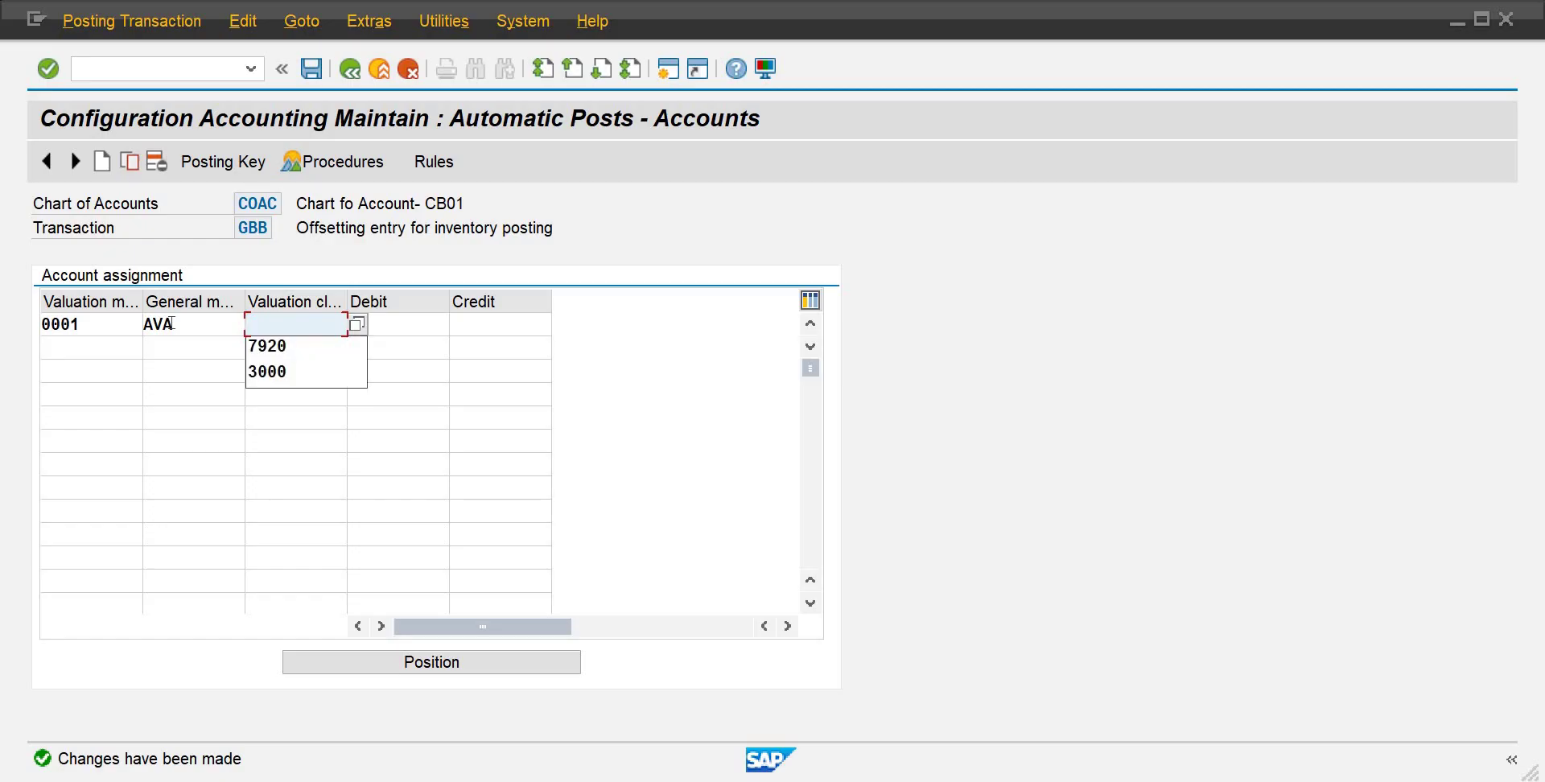
Step: Set the valuation class of the GBB row with general modification AVA to 7920
type("72")
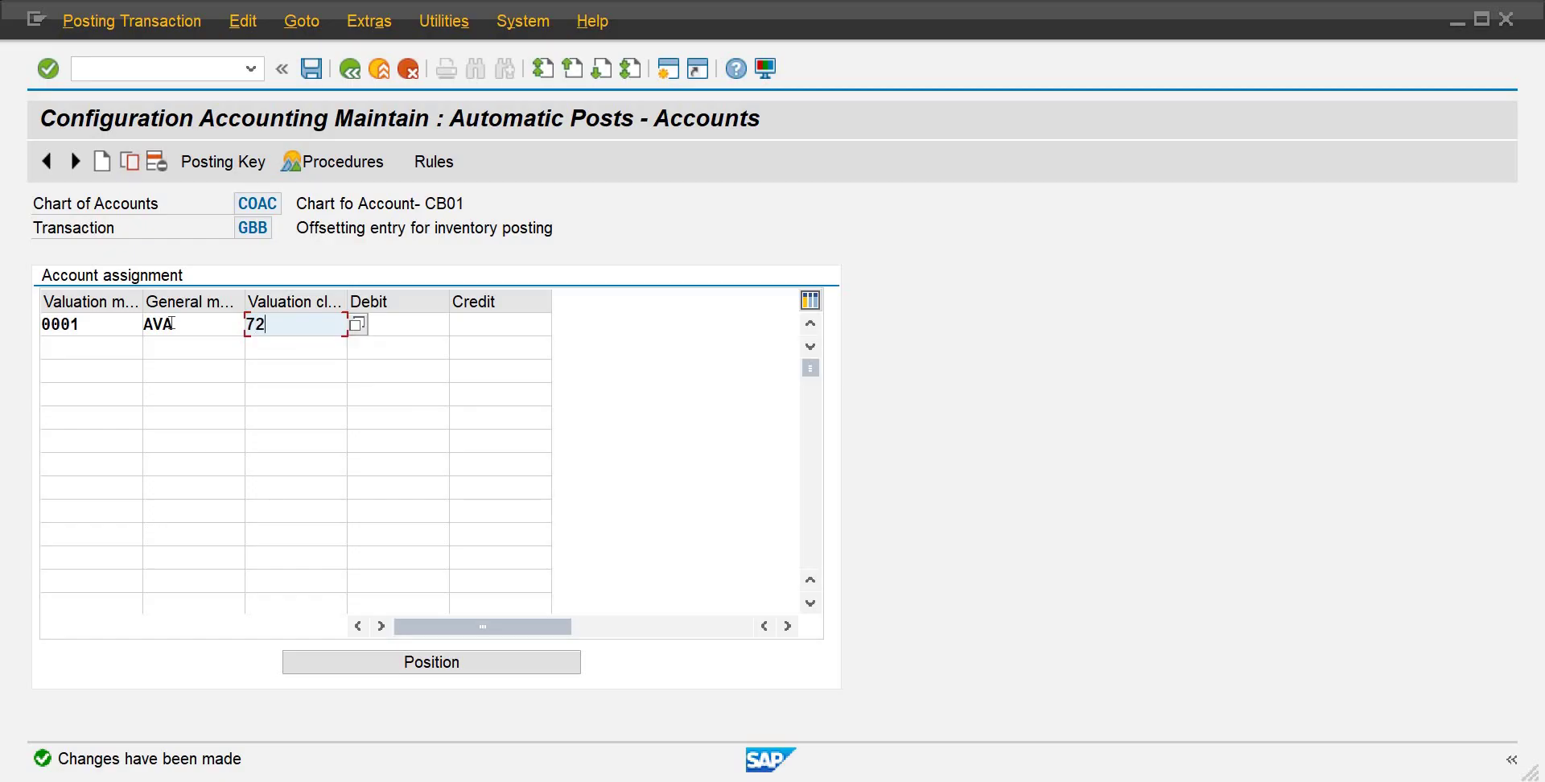
key("BackSpace")
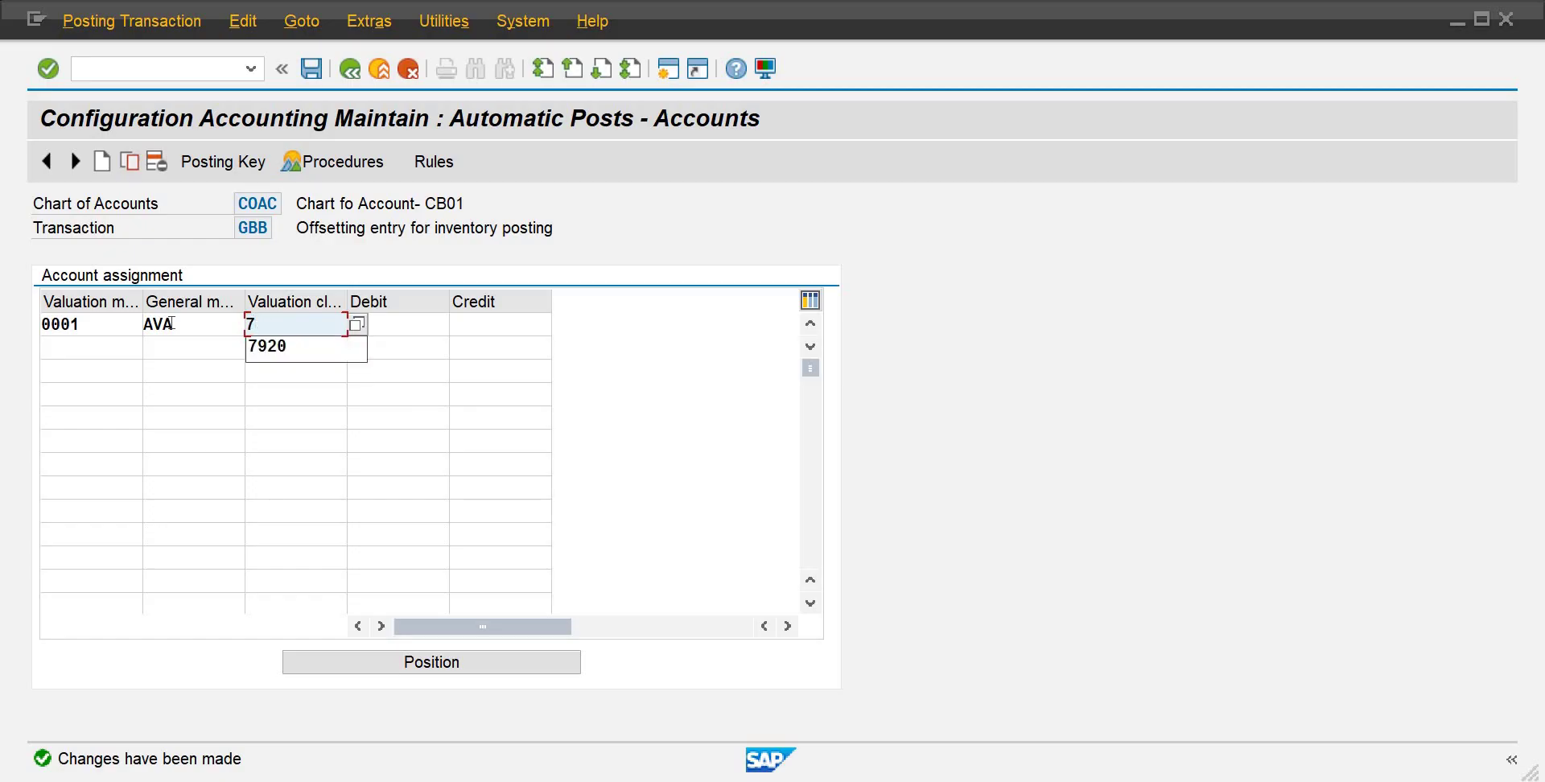
type("920")
key("Tab")
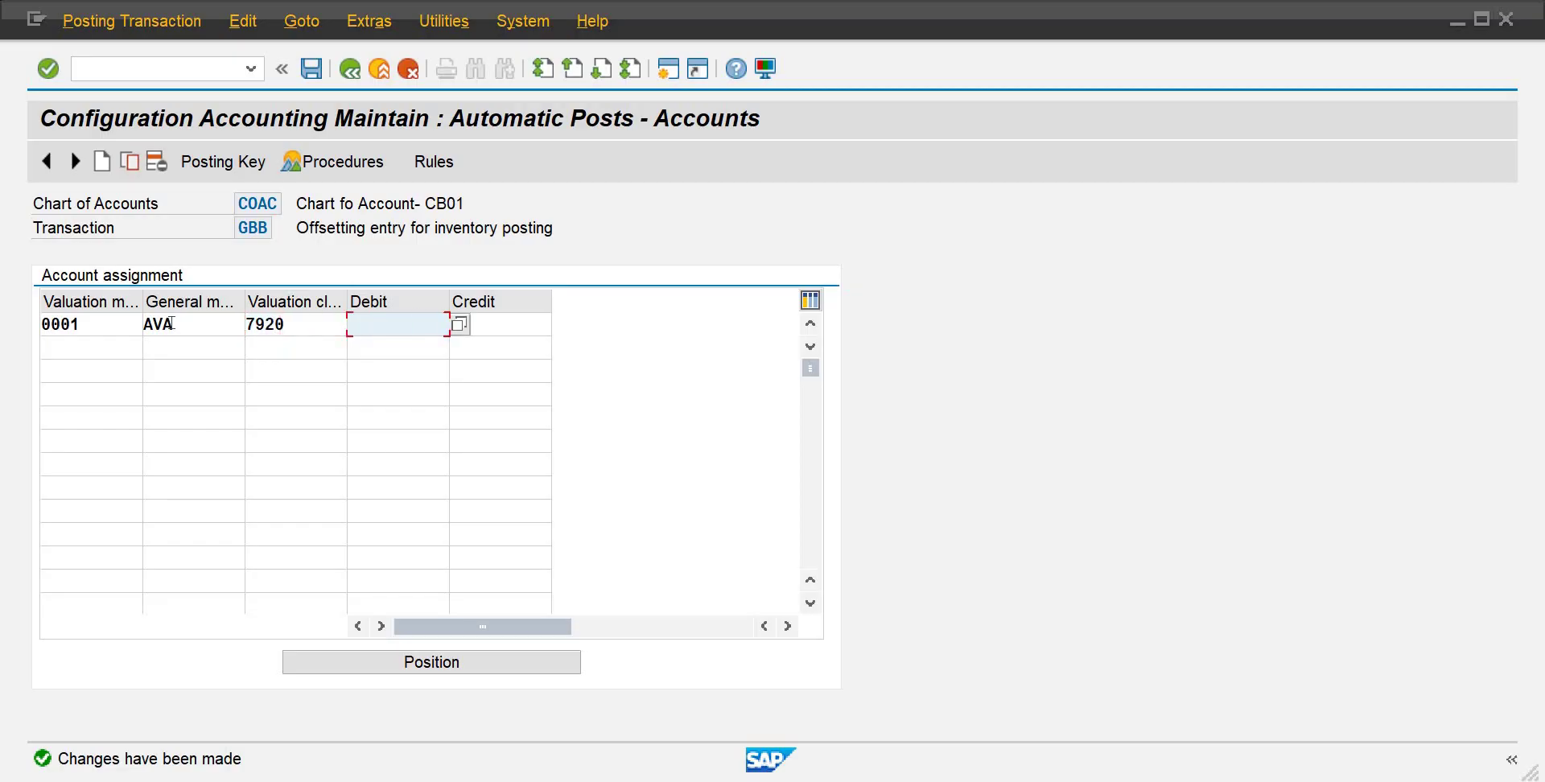
Step: Assign G/L account 509, Change in Stock, as both debit and credit account of the AVA row with valuation class 7920
left_click(459, 324)
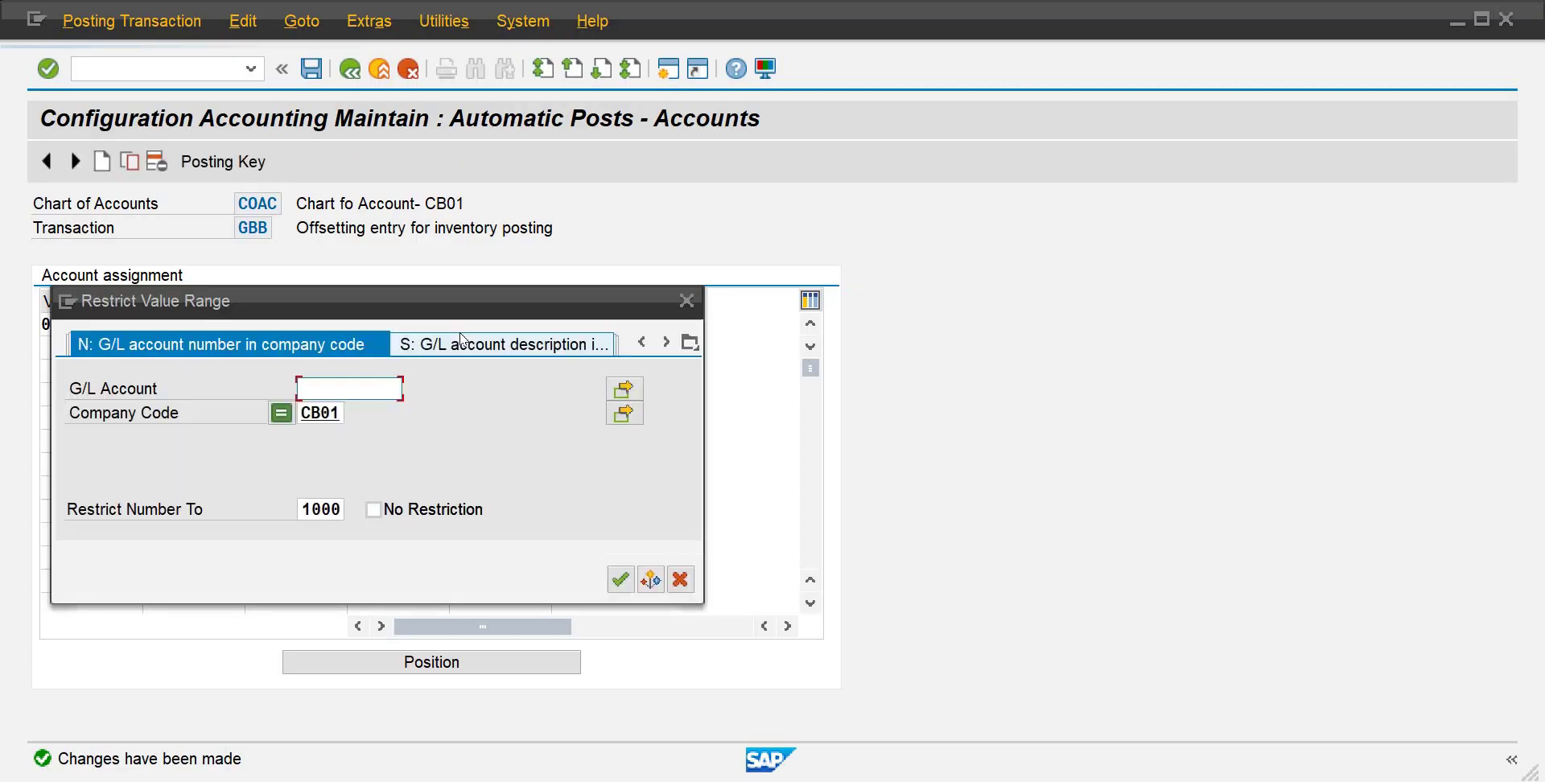
left_click(619, 578)
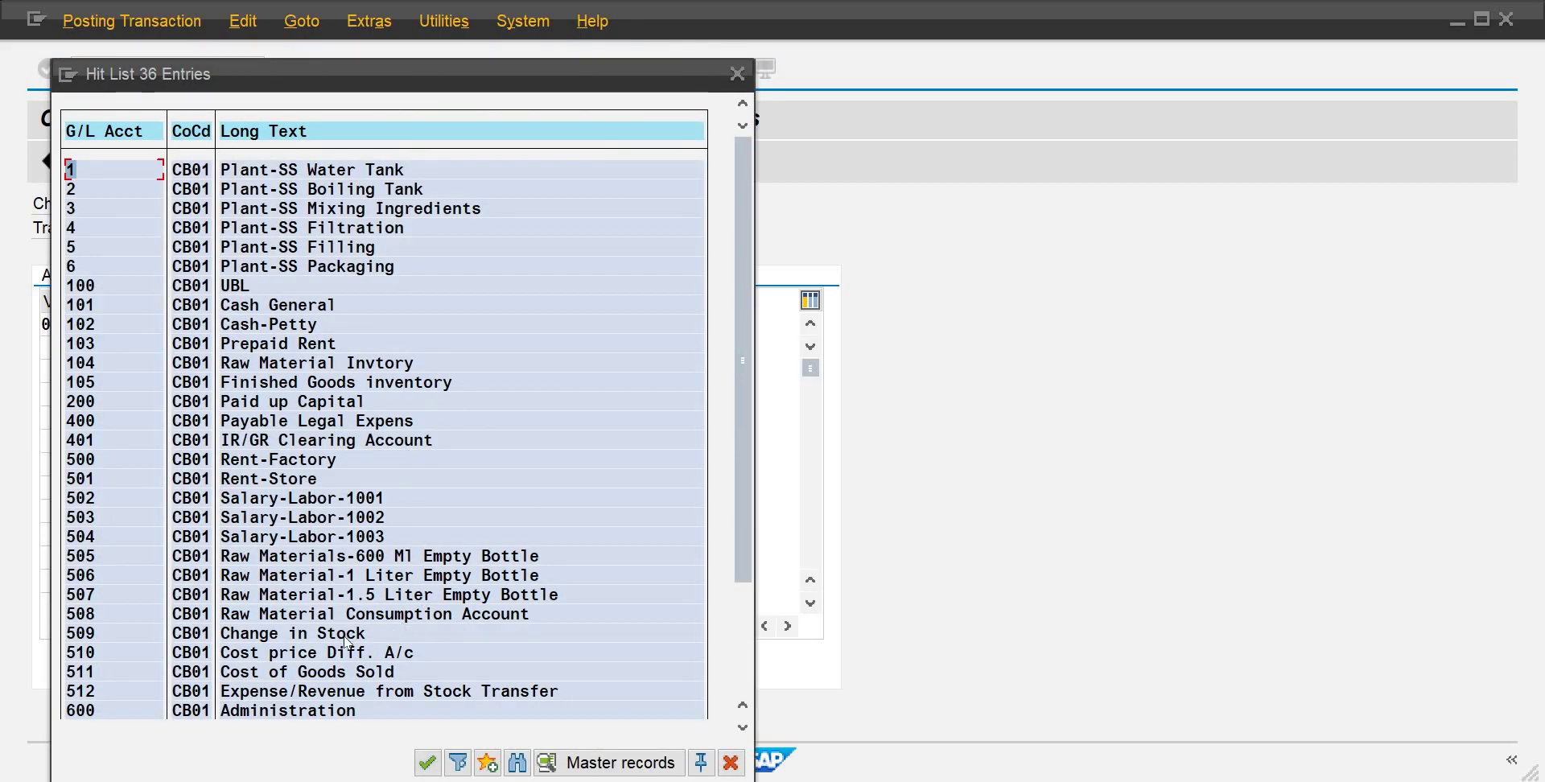
double_click(346, 641)
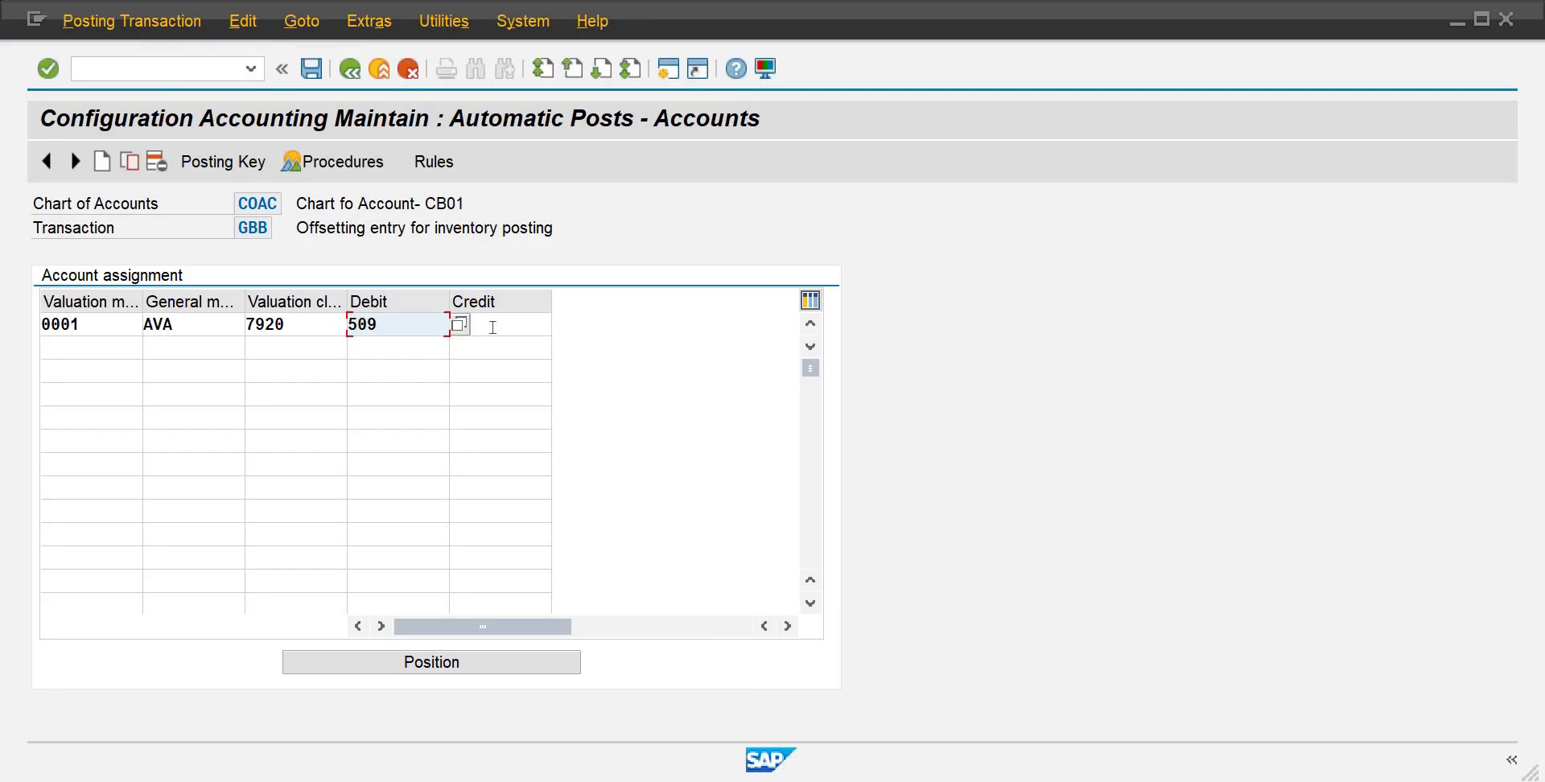
left_click(492, 327)
type("509")
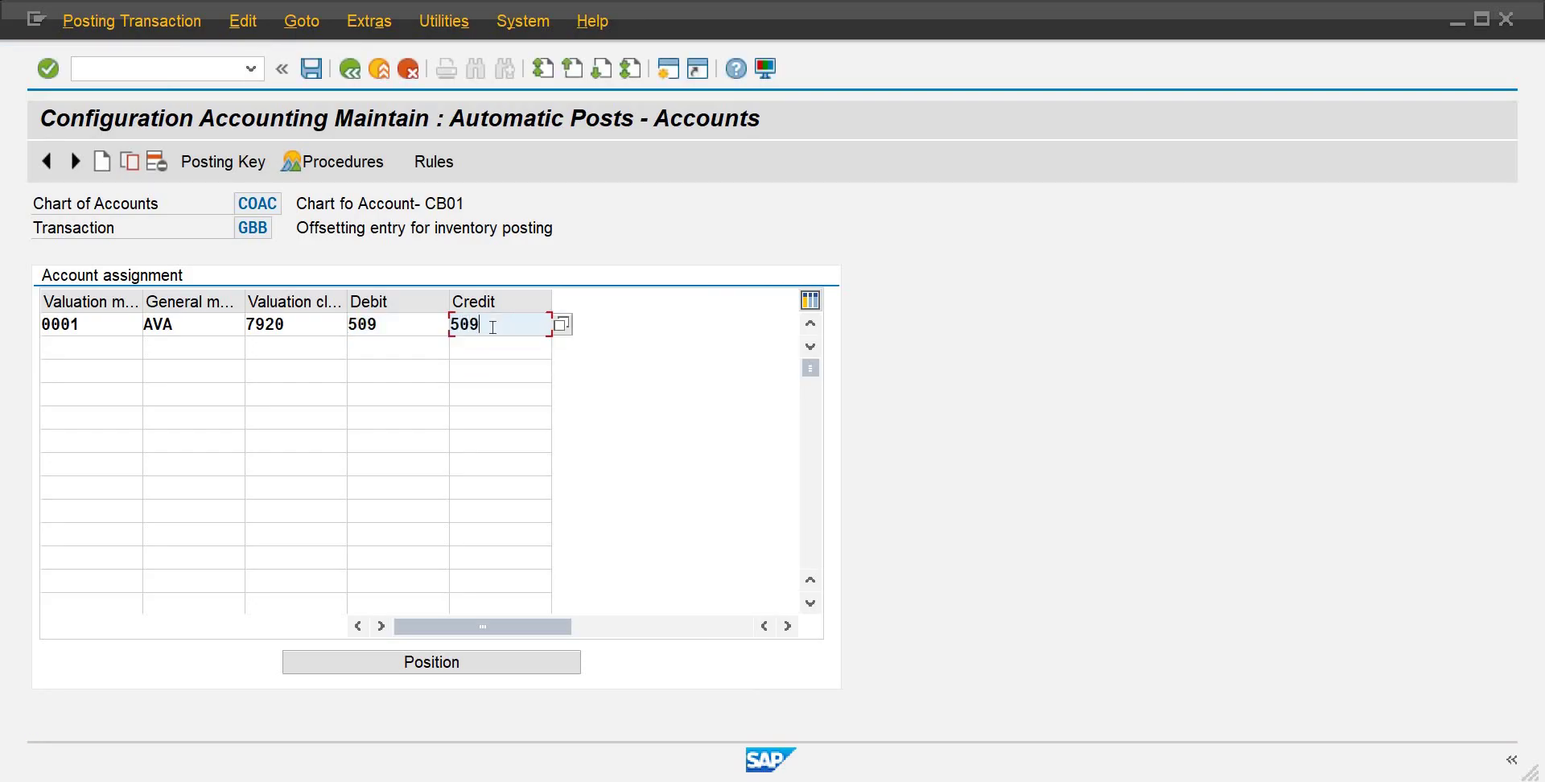
key("Return")
Step: Add a second GBB row with valuation modifier 0001, general modification AVI and valuation class 3000
type("0001")
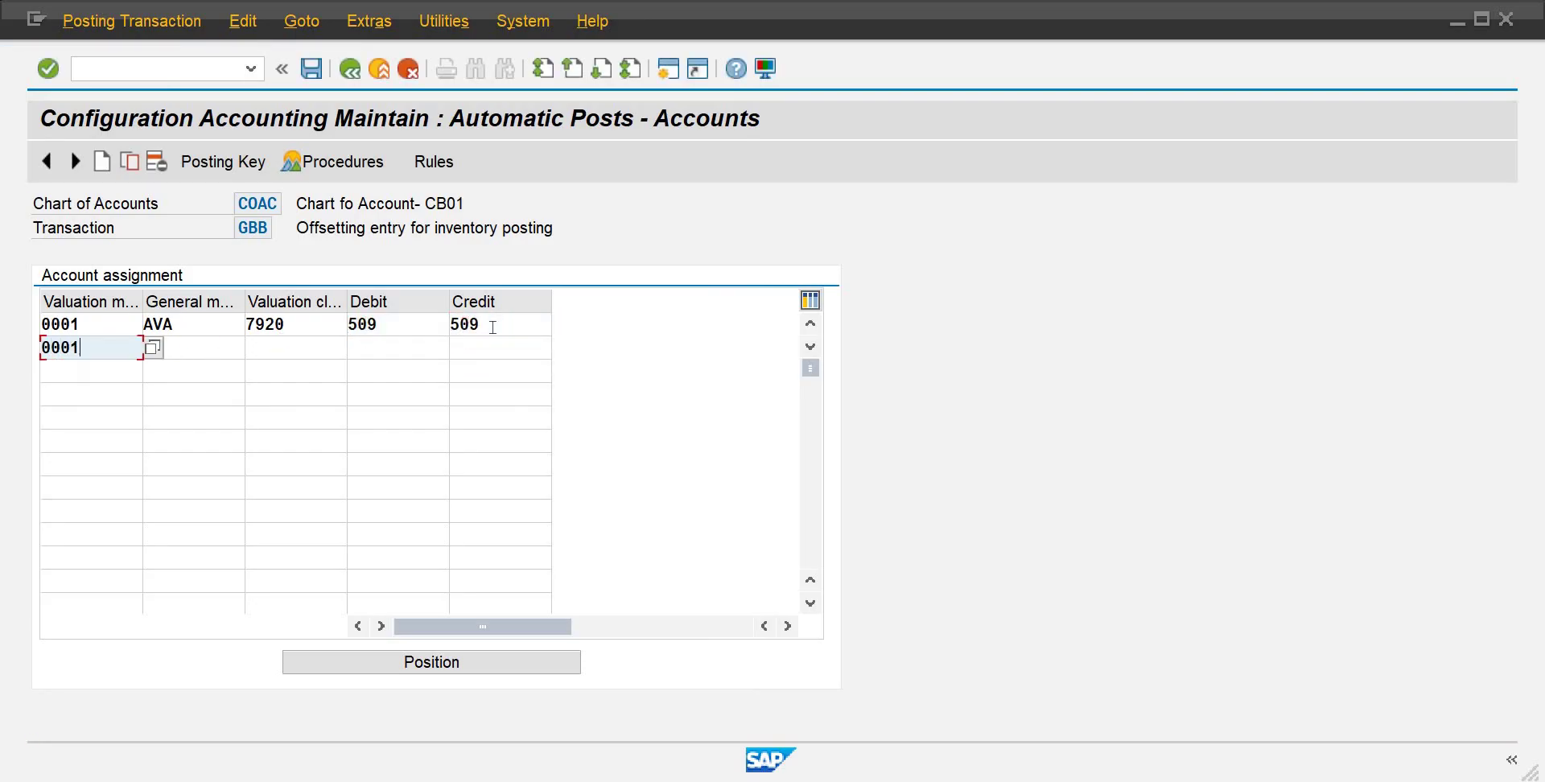
key("Tab")
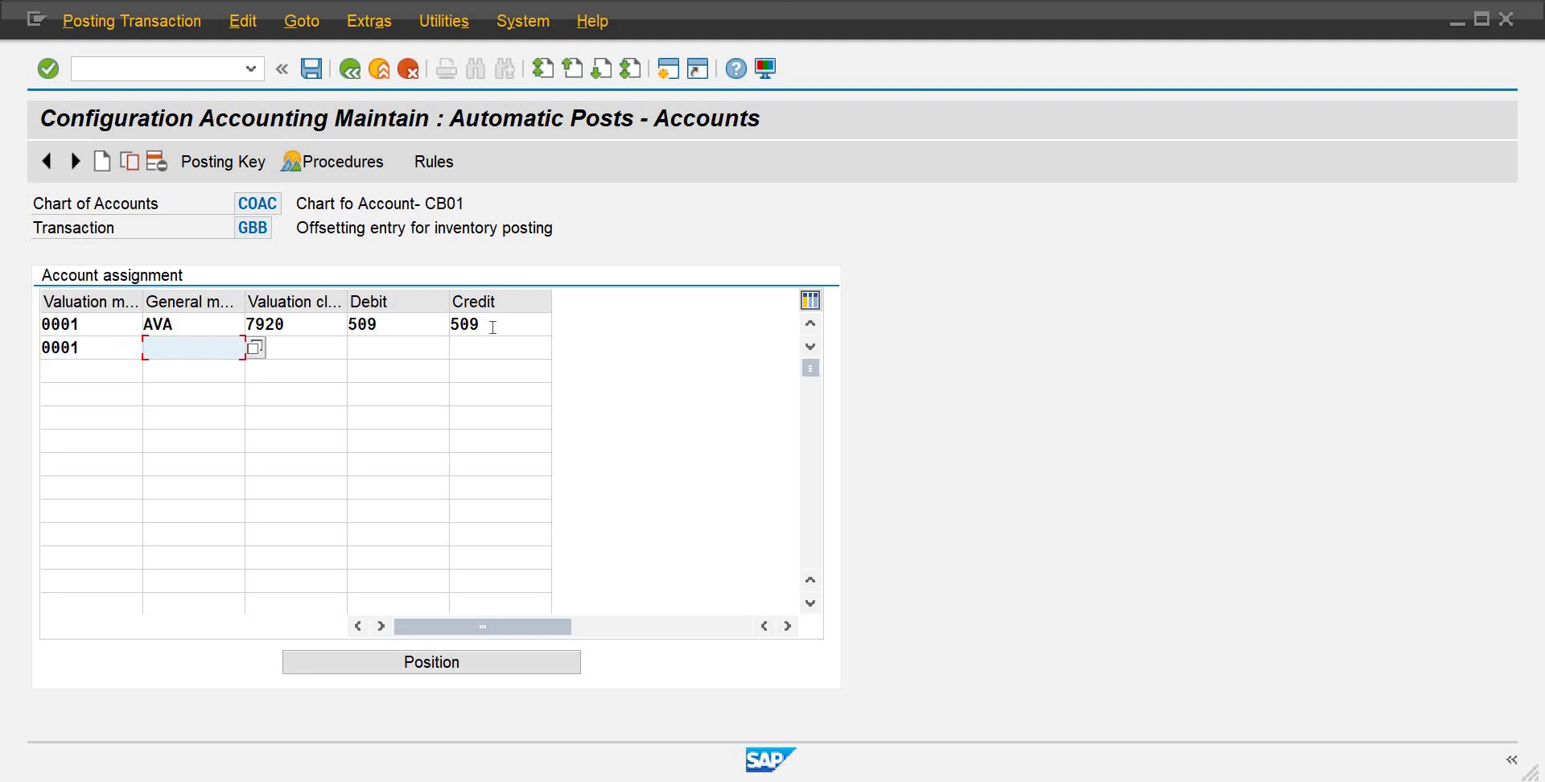
type("AVI")
key("Tab")
type("3000")
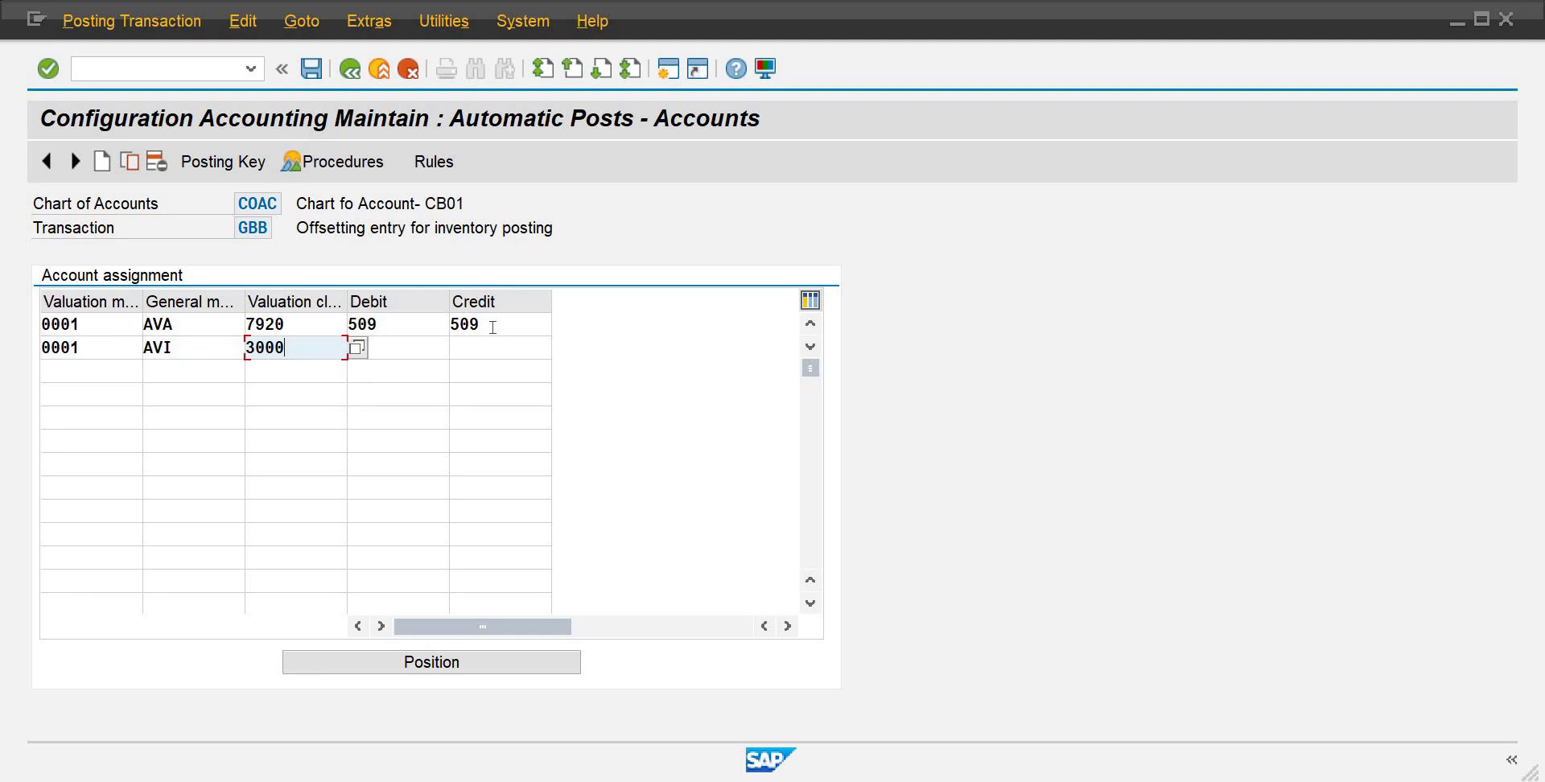
key("Tab")
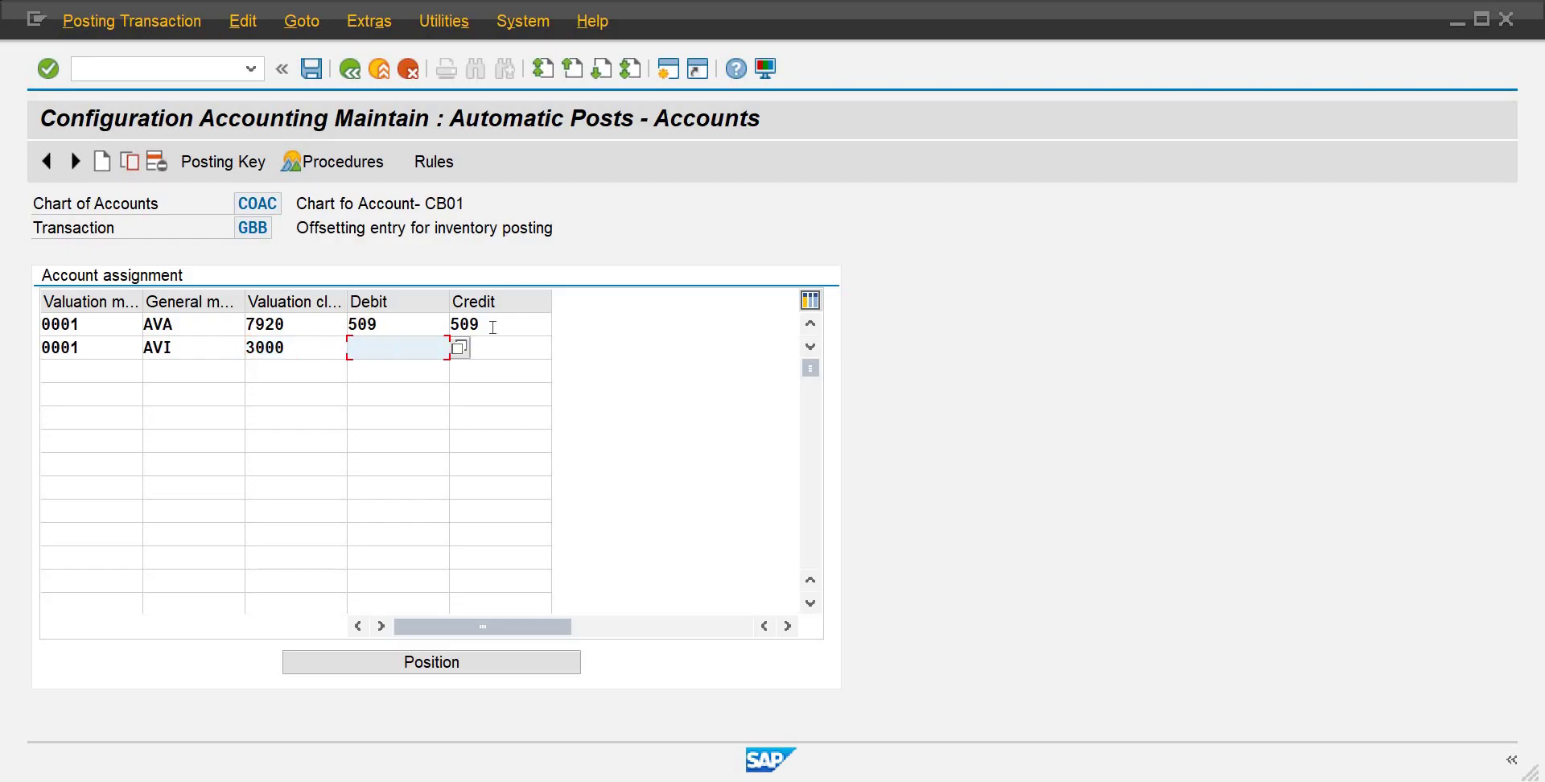
Step: Assign G/L account 508, Raw Material Consumption Account, as debit and credit account of the AVI row with valuation class 3000
left_click(461, 351)
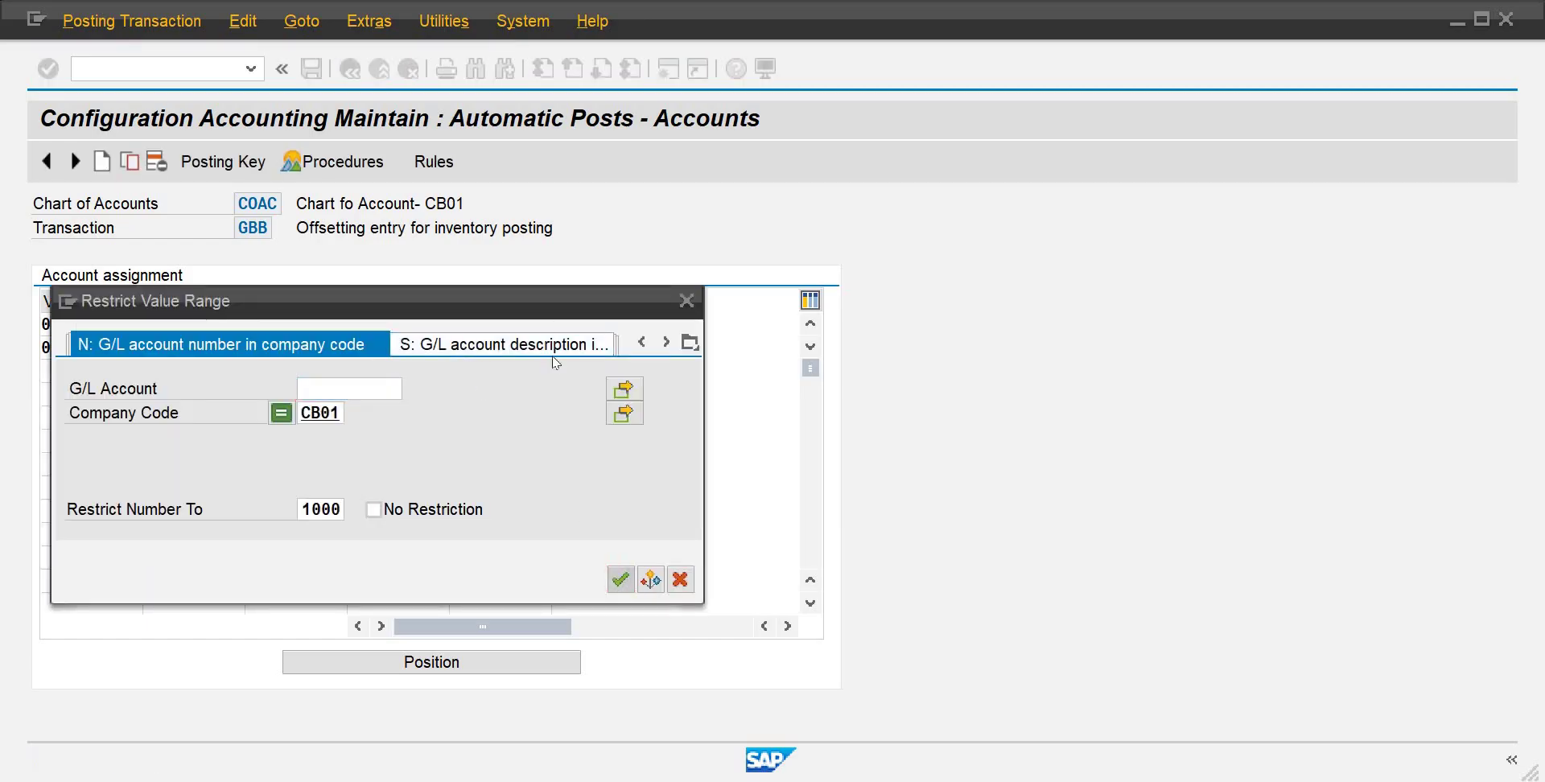
key("Return")
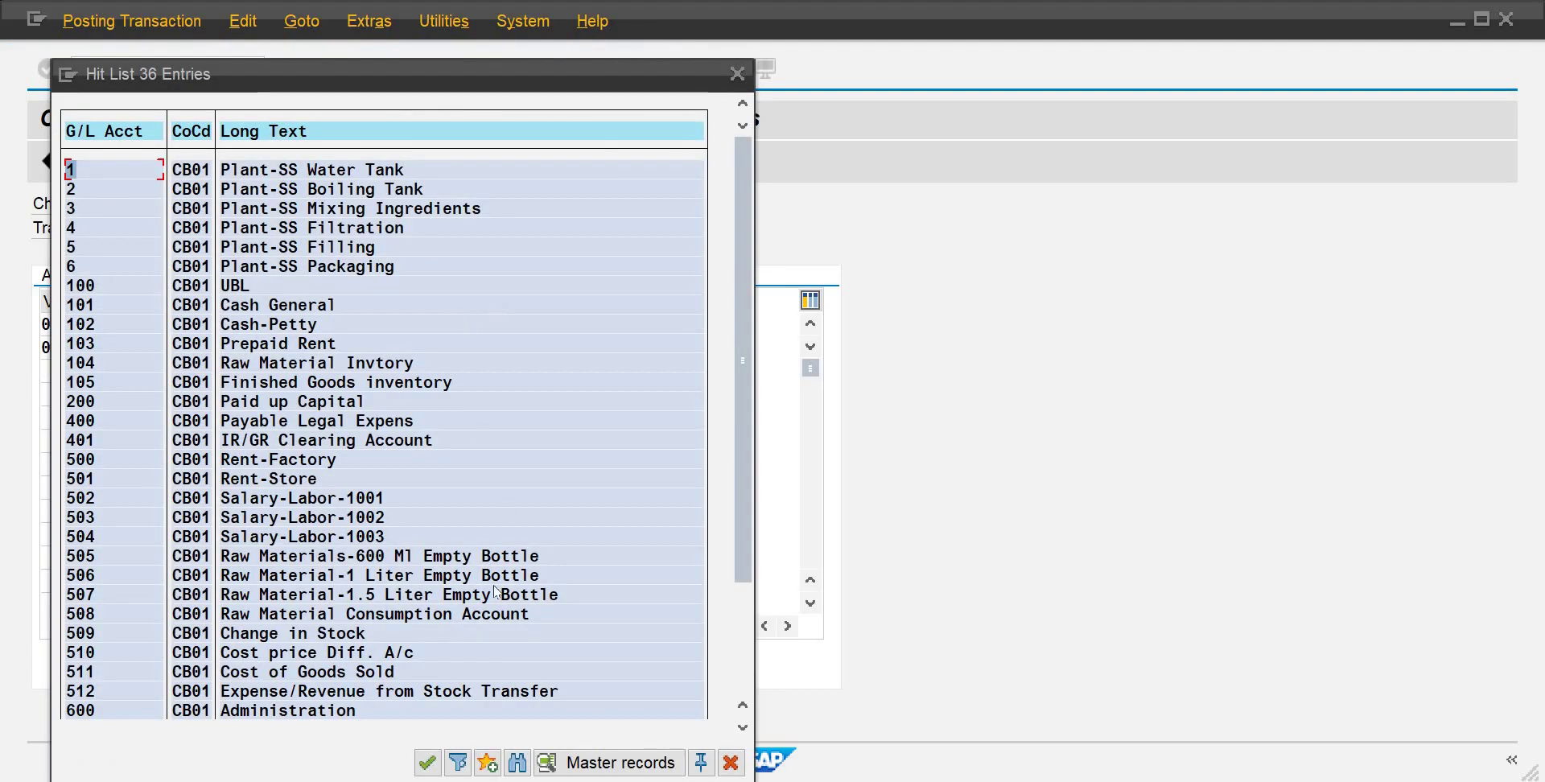
double_click(428, 616)
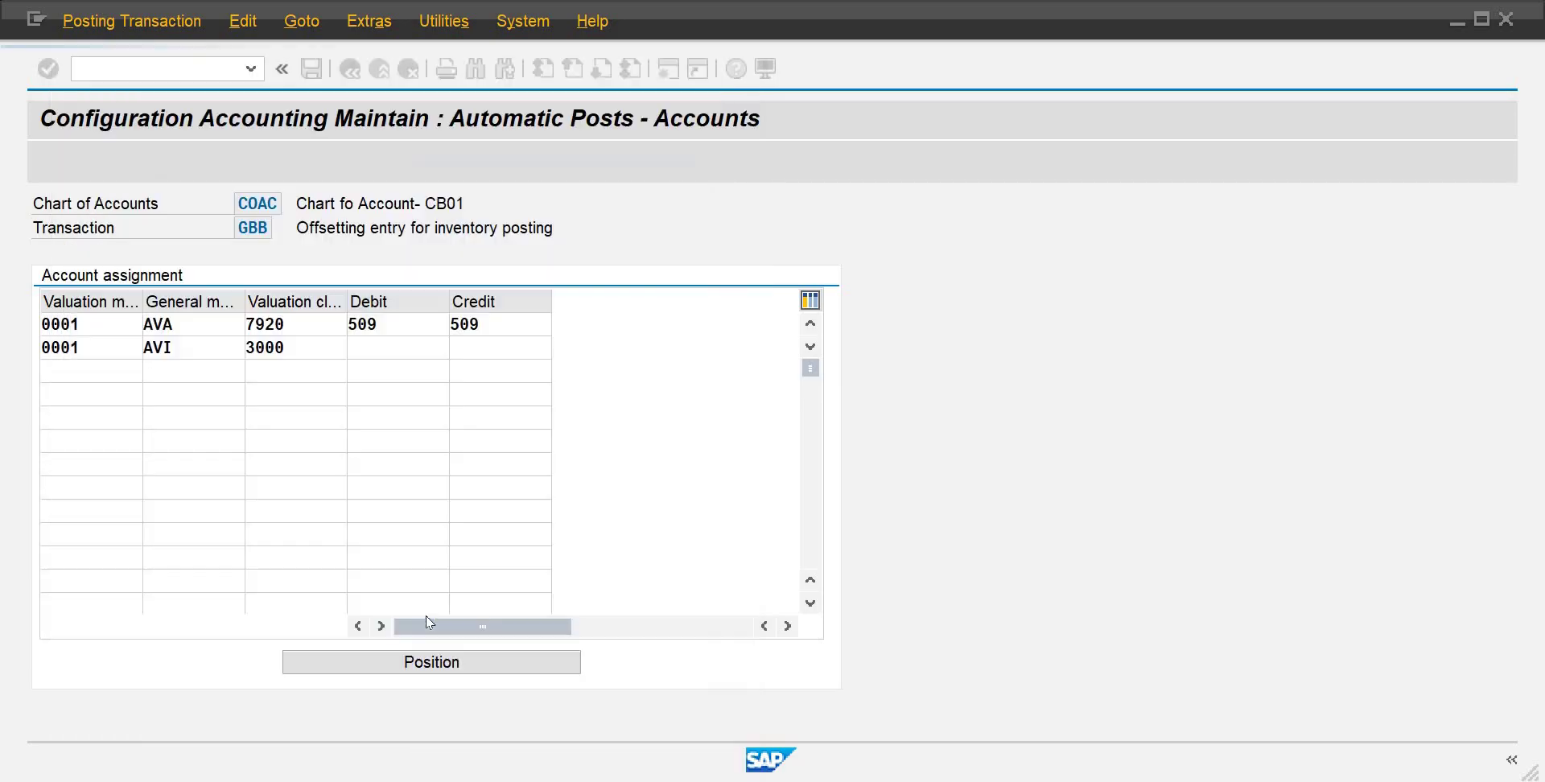
left_click(503, 347)
type("508")
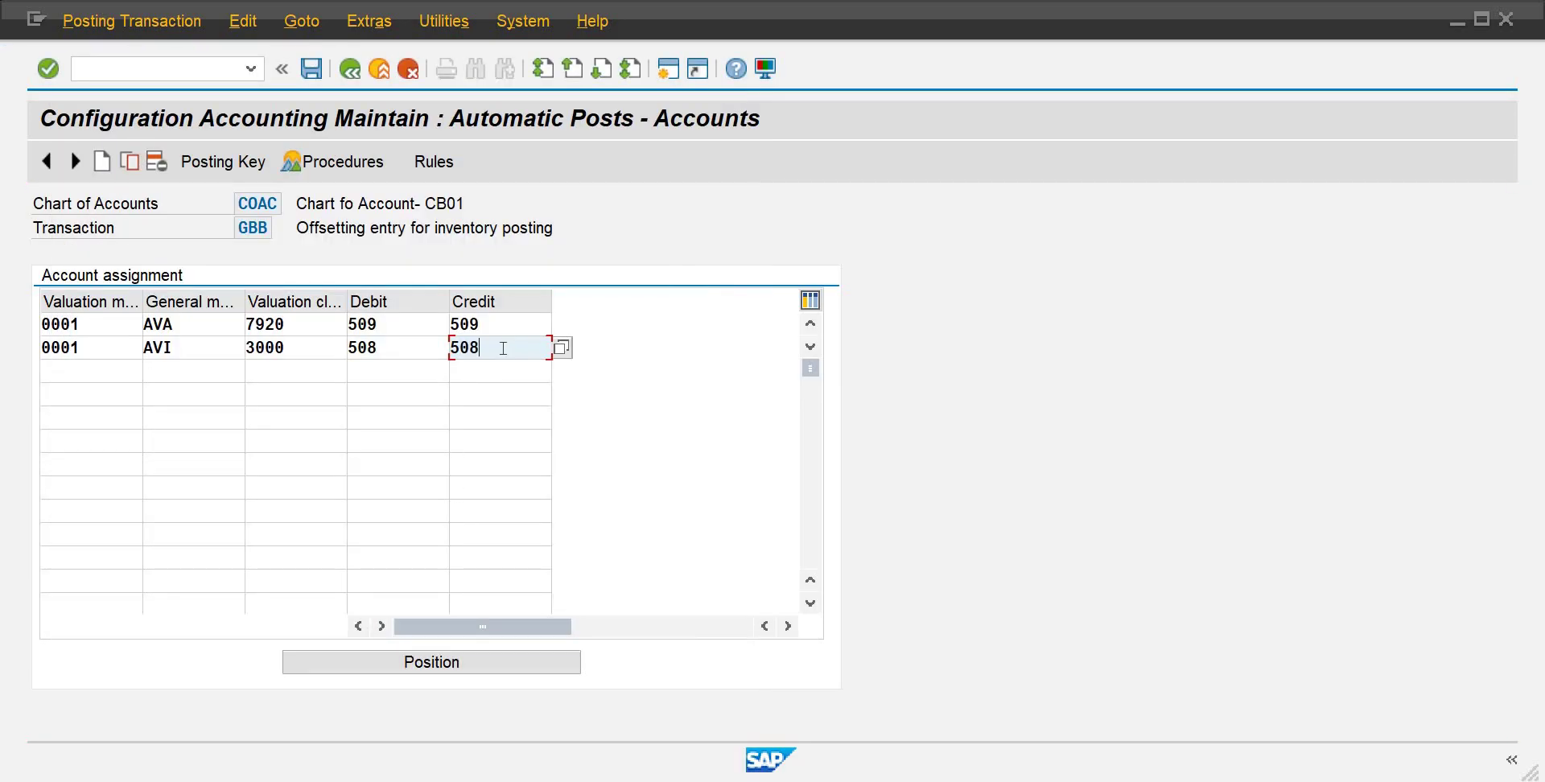
key("Tab")
Step: Add a third GBB row with valuation modifier 0001, general modification AVI and valuation class 7920
type("0")
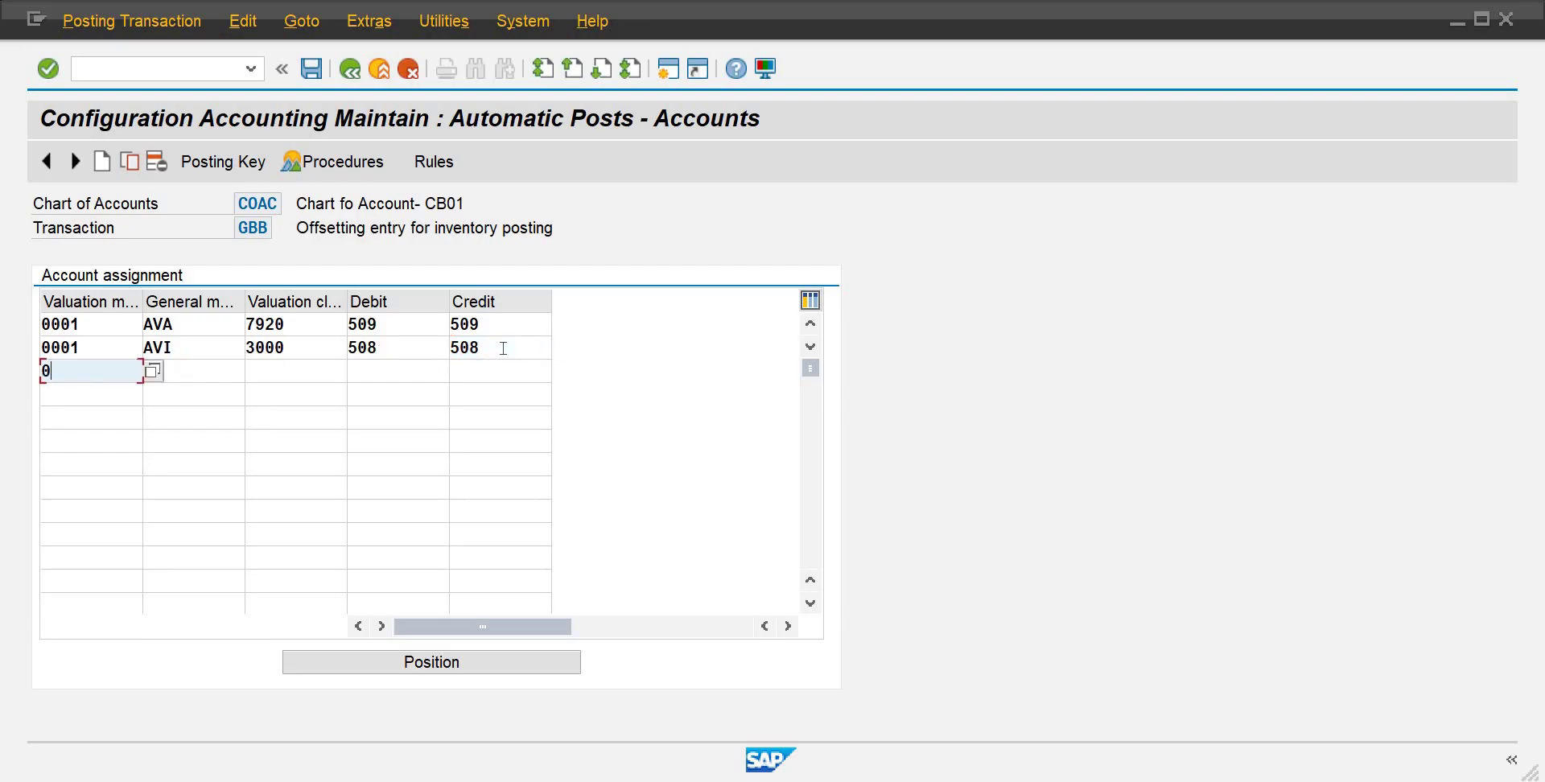
type("001")
key("Tab")
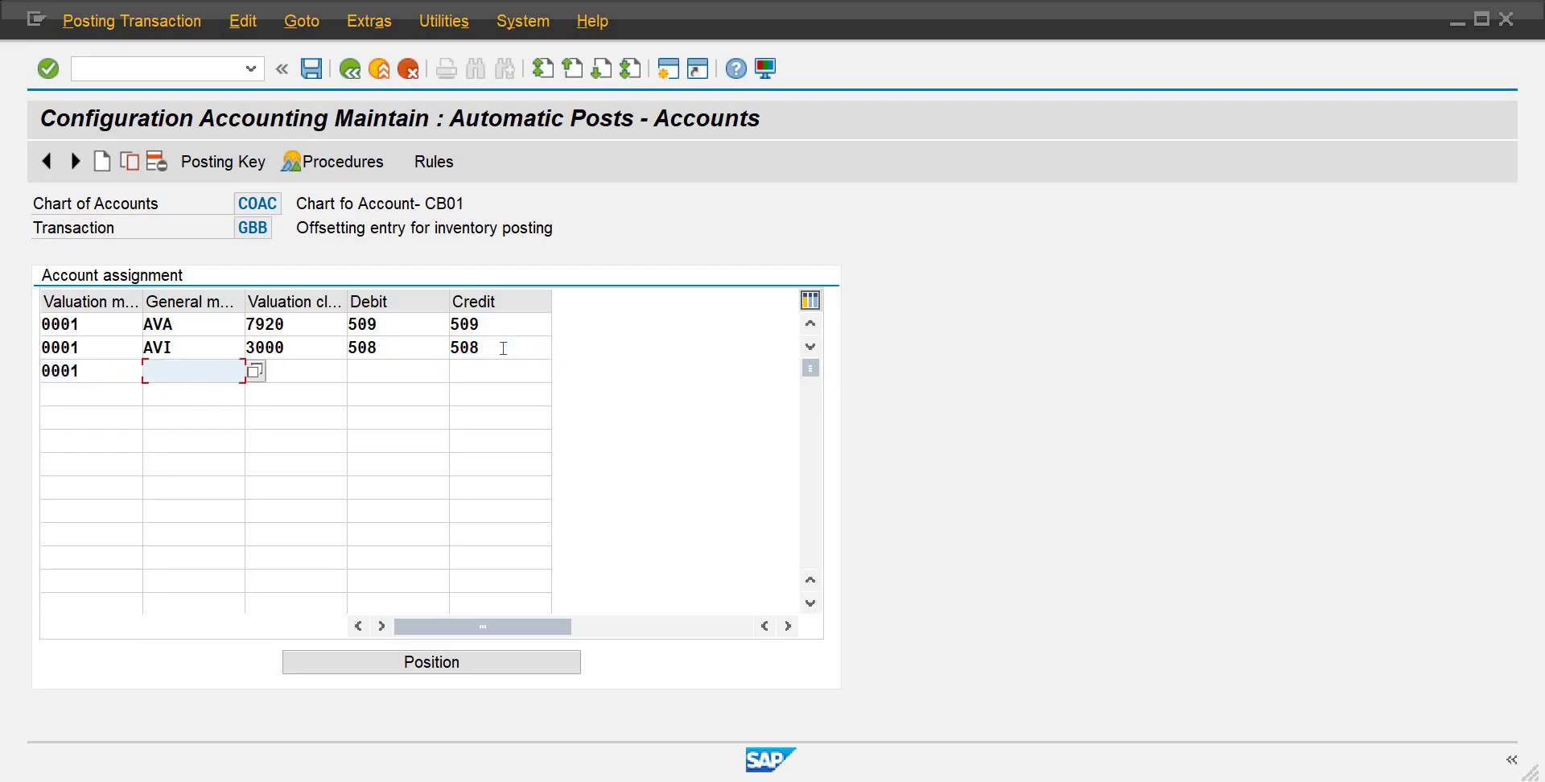
type("AVI")
key("Tab")
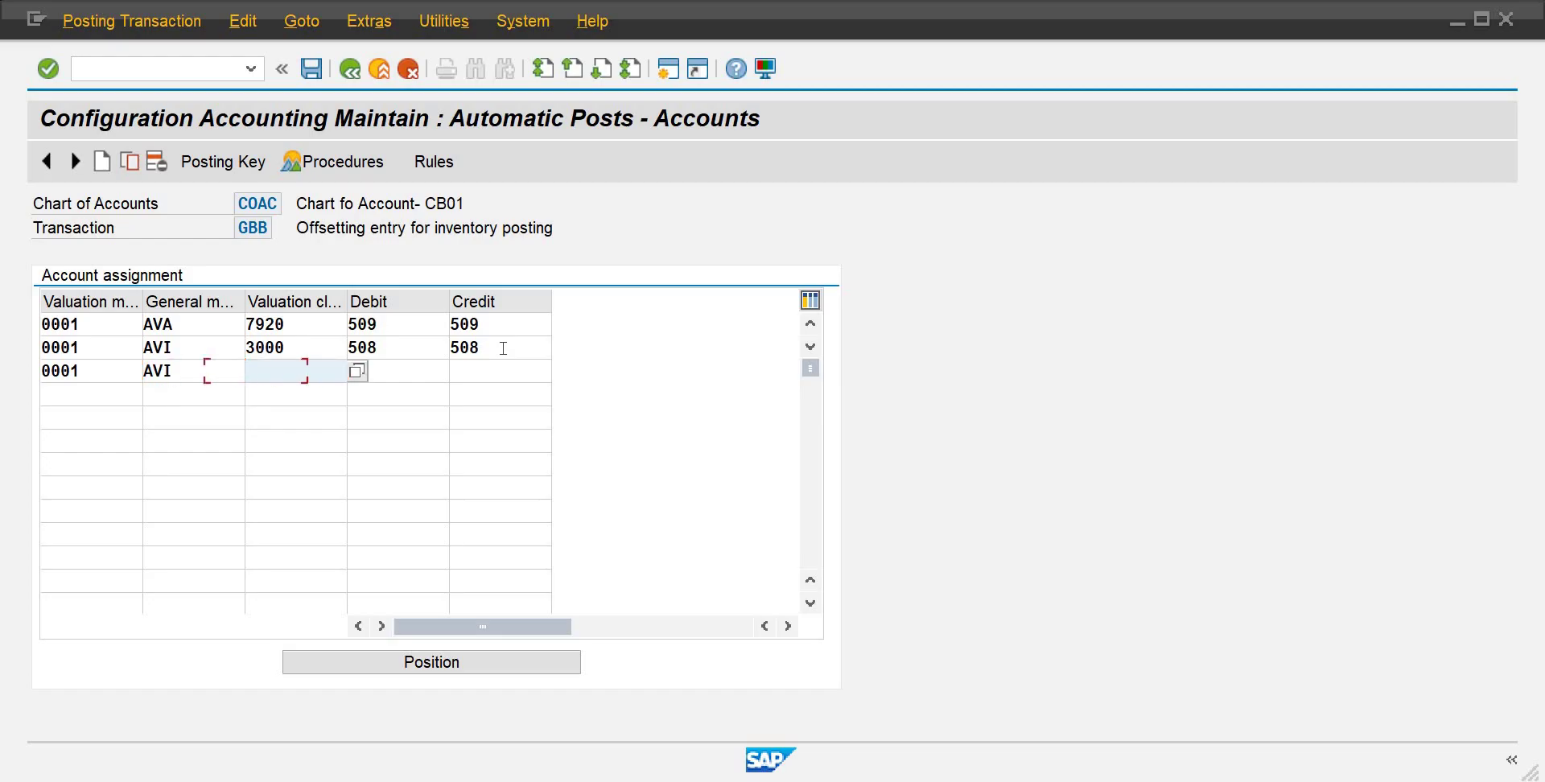
type("7920")
key("Tab")
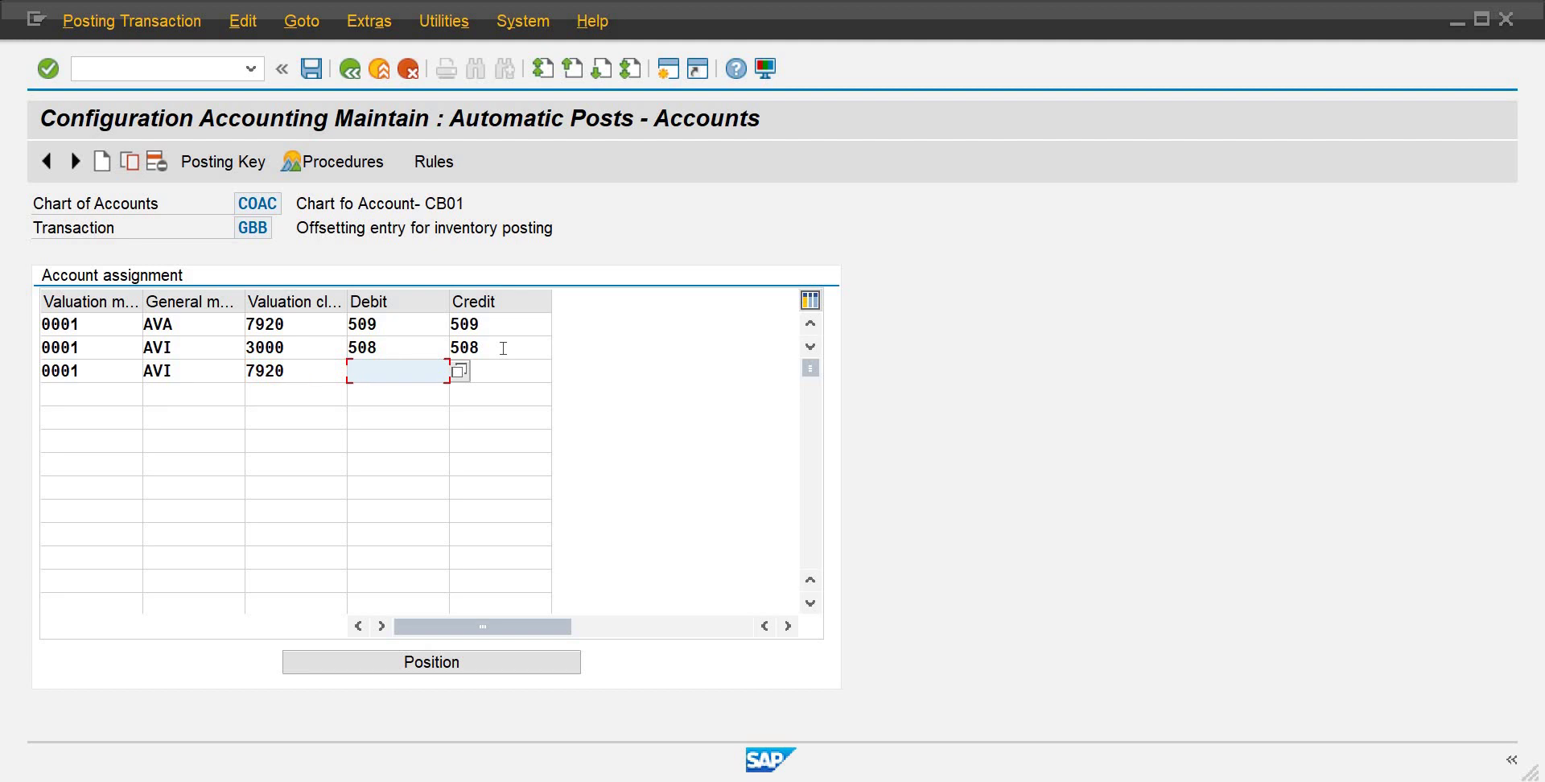
Step: Assign G/L account 511, Cost of Goods Sold, as debit and credit account of the AVI row with valuation class 7920
left_click(460, 371)
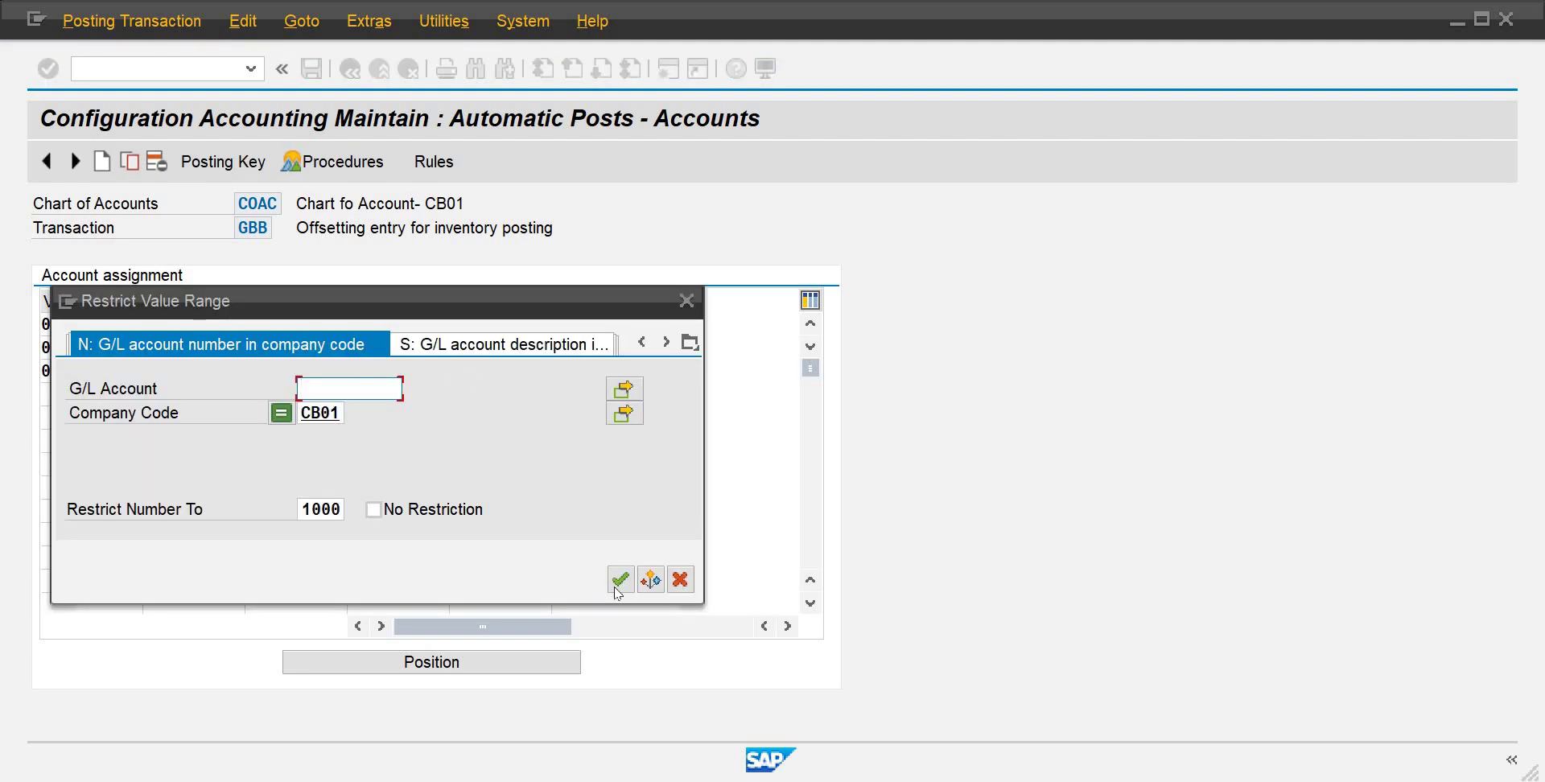
left_click(614, 586)
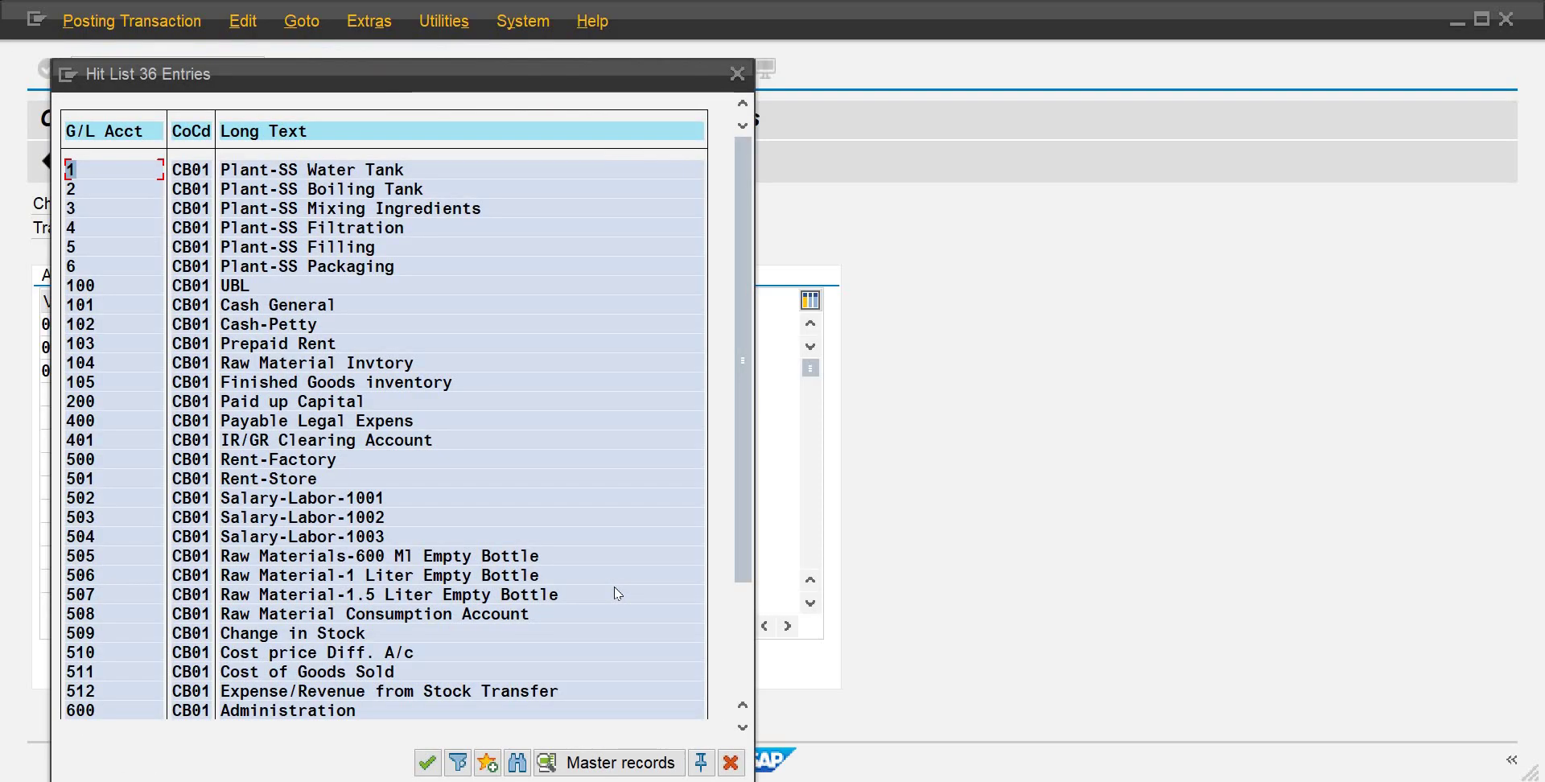
left_click(366, 674)
double_click(367, 679)
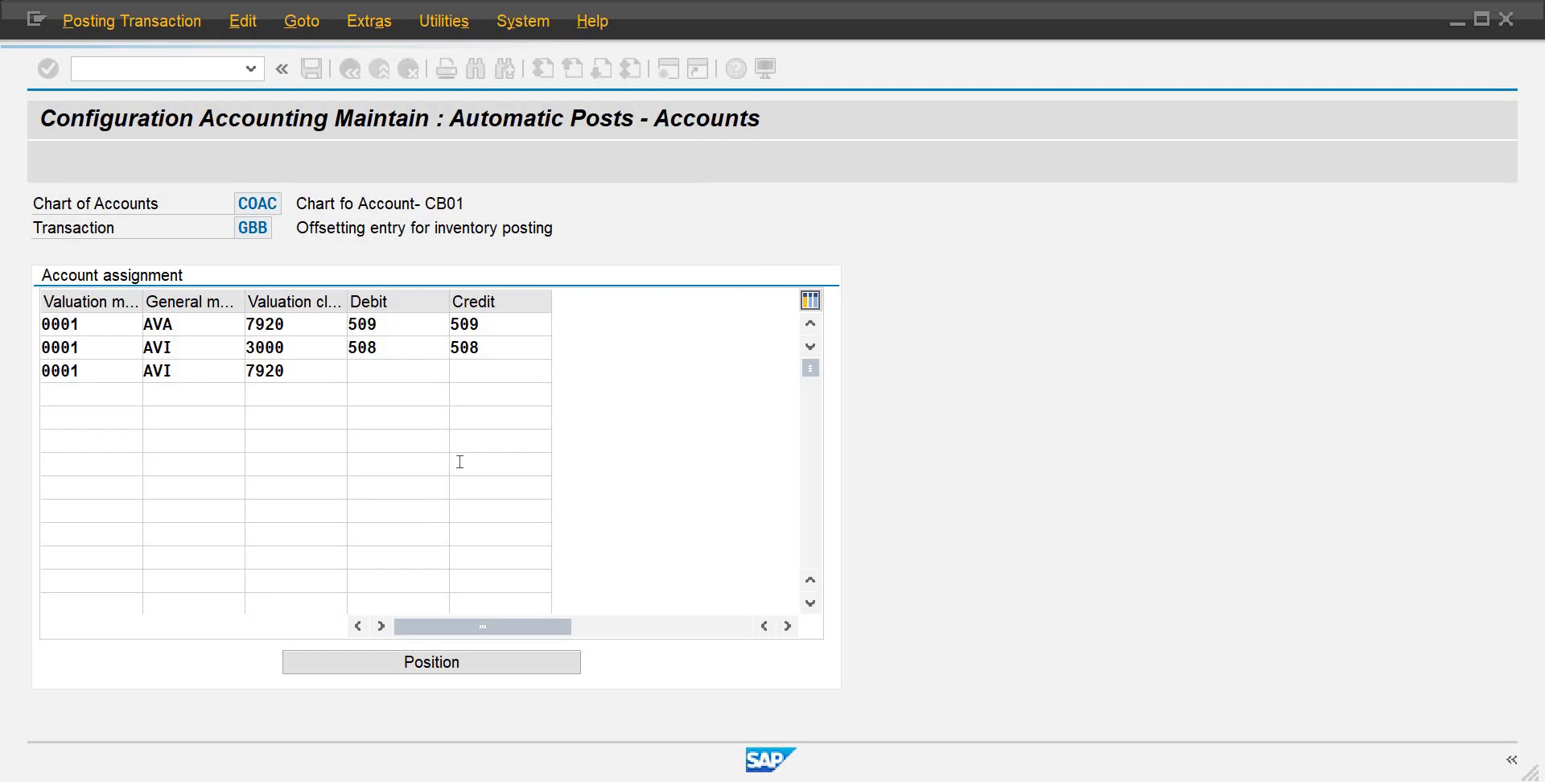
left_click(500, 377)
type("511")
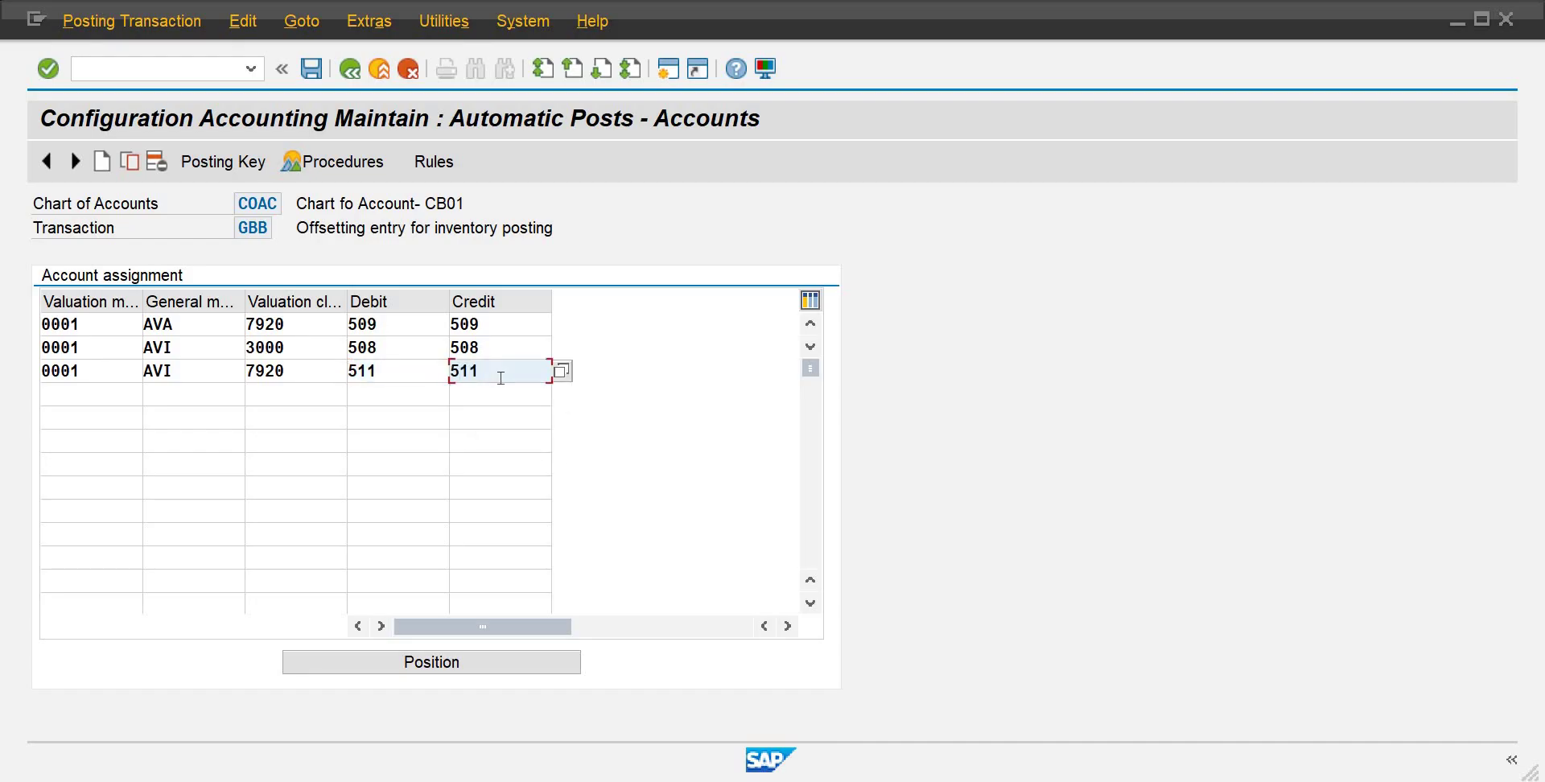
key("Tab")
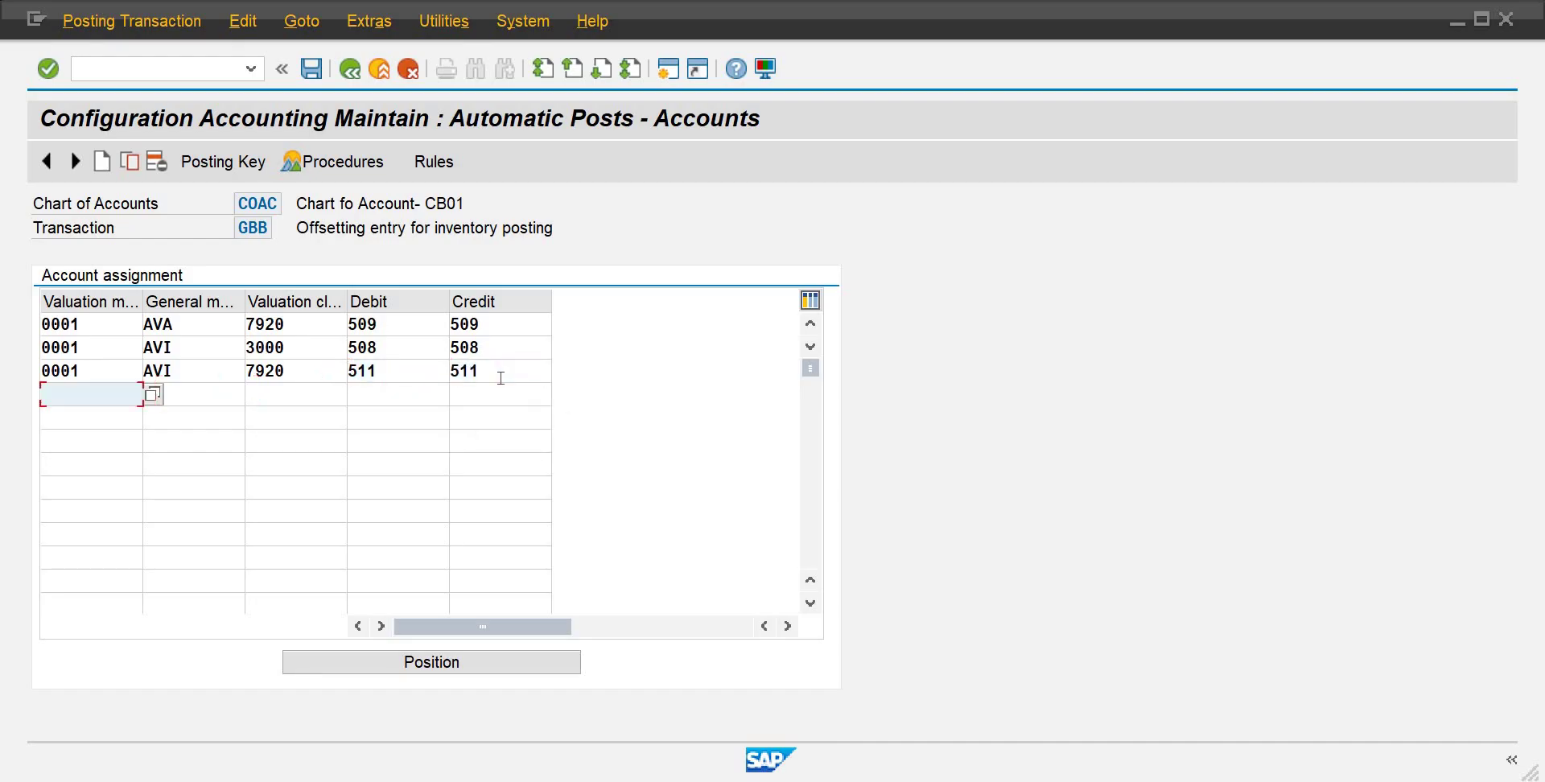
Step: Add a GBB row with valuation modifier 0001, general modification BSA, valuation class 3000, and account 401 for debit and credit
type("0001")
key("Tab")
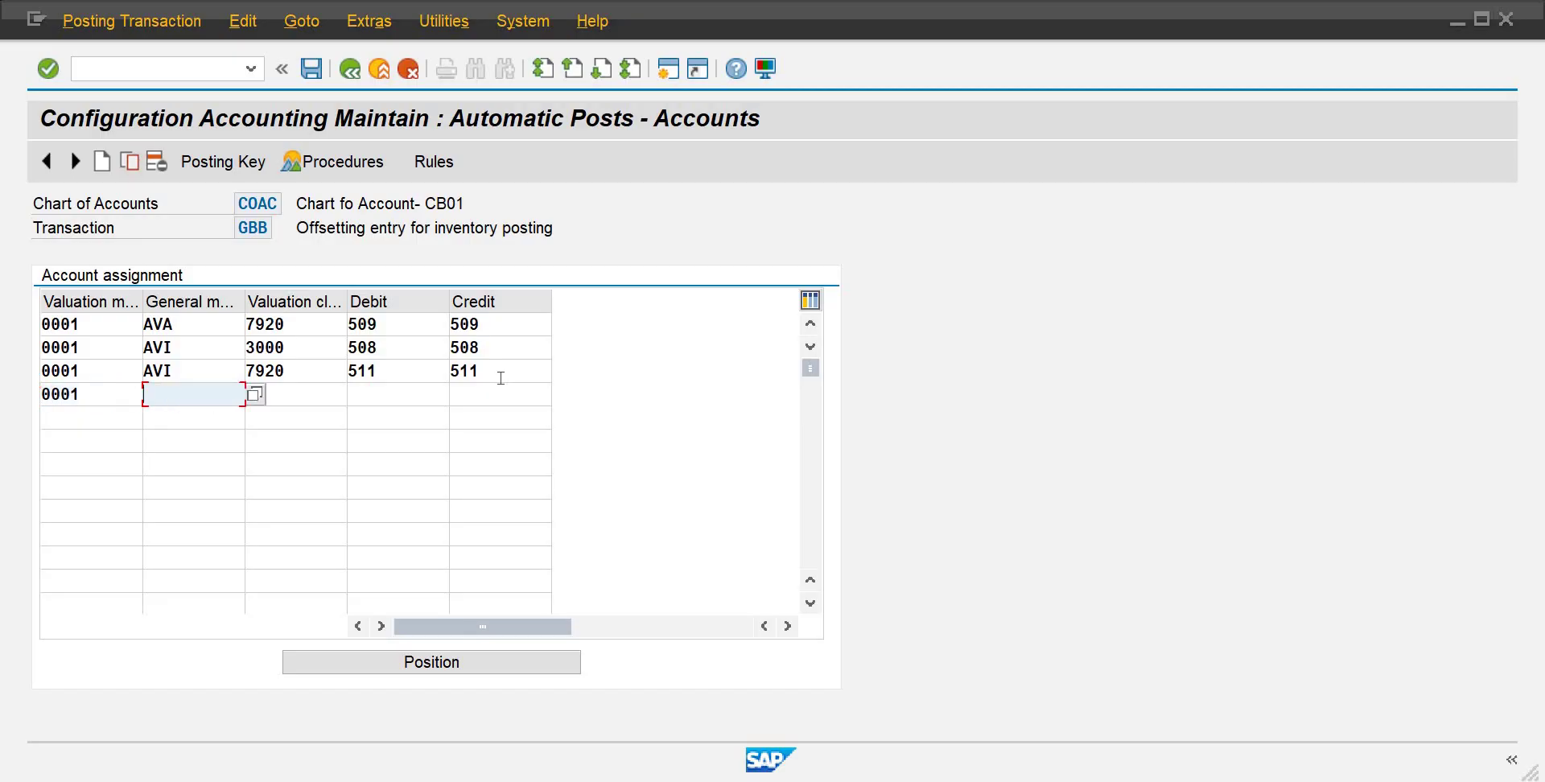
type("BSA")
key("Tab")
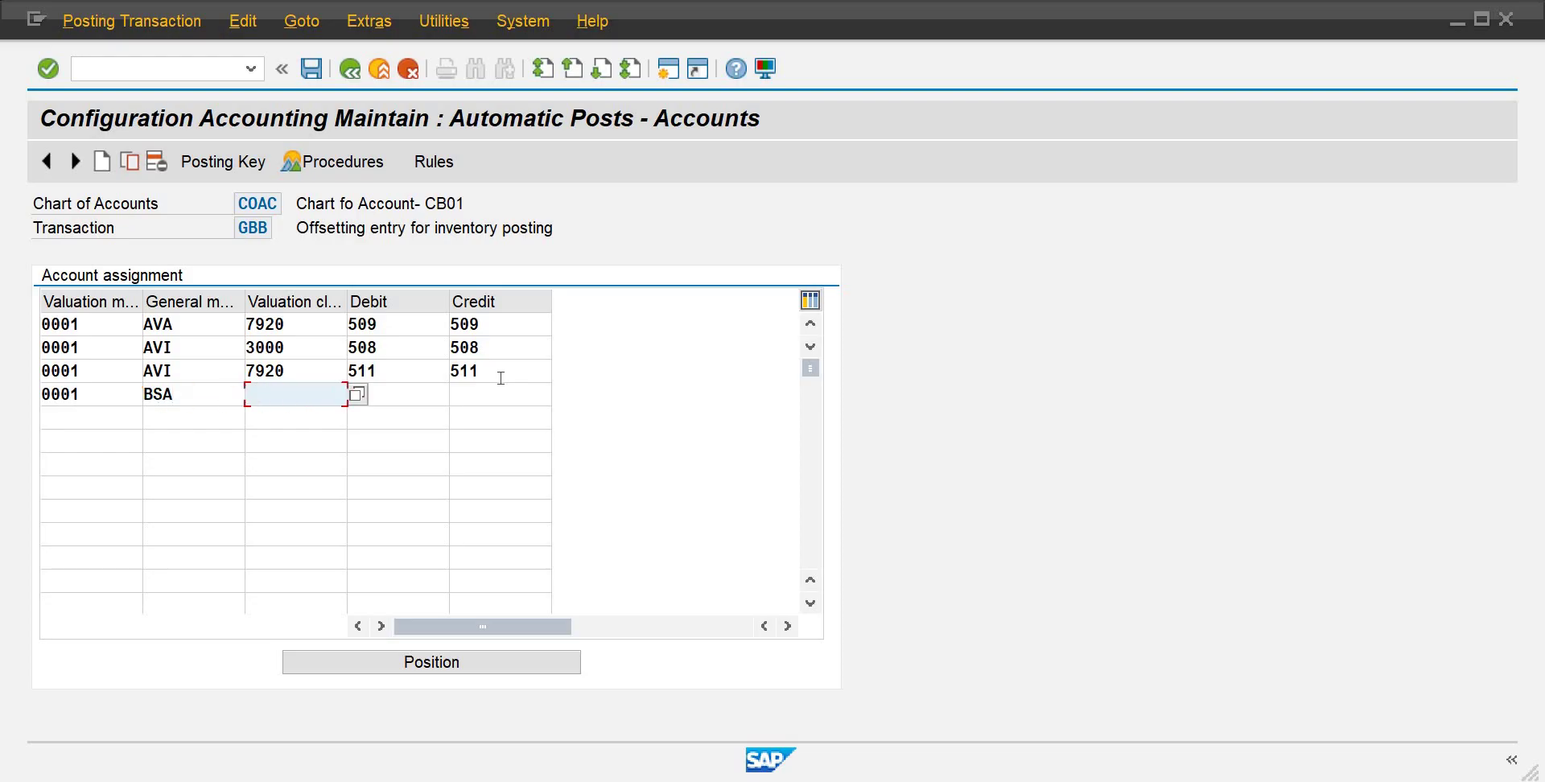
type("3000")
key("Tab")
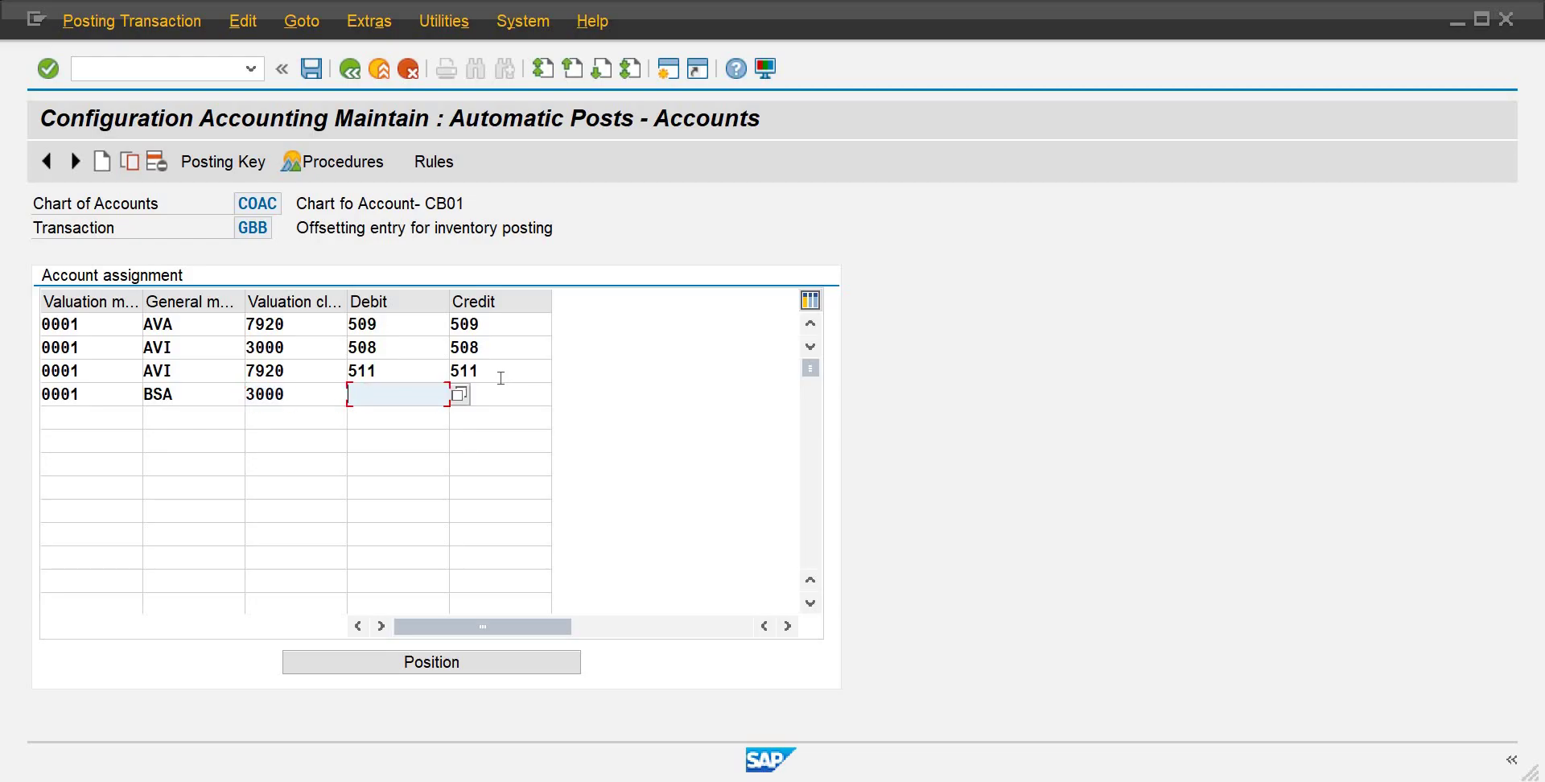
type("401")
key("Tab")
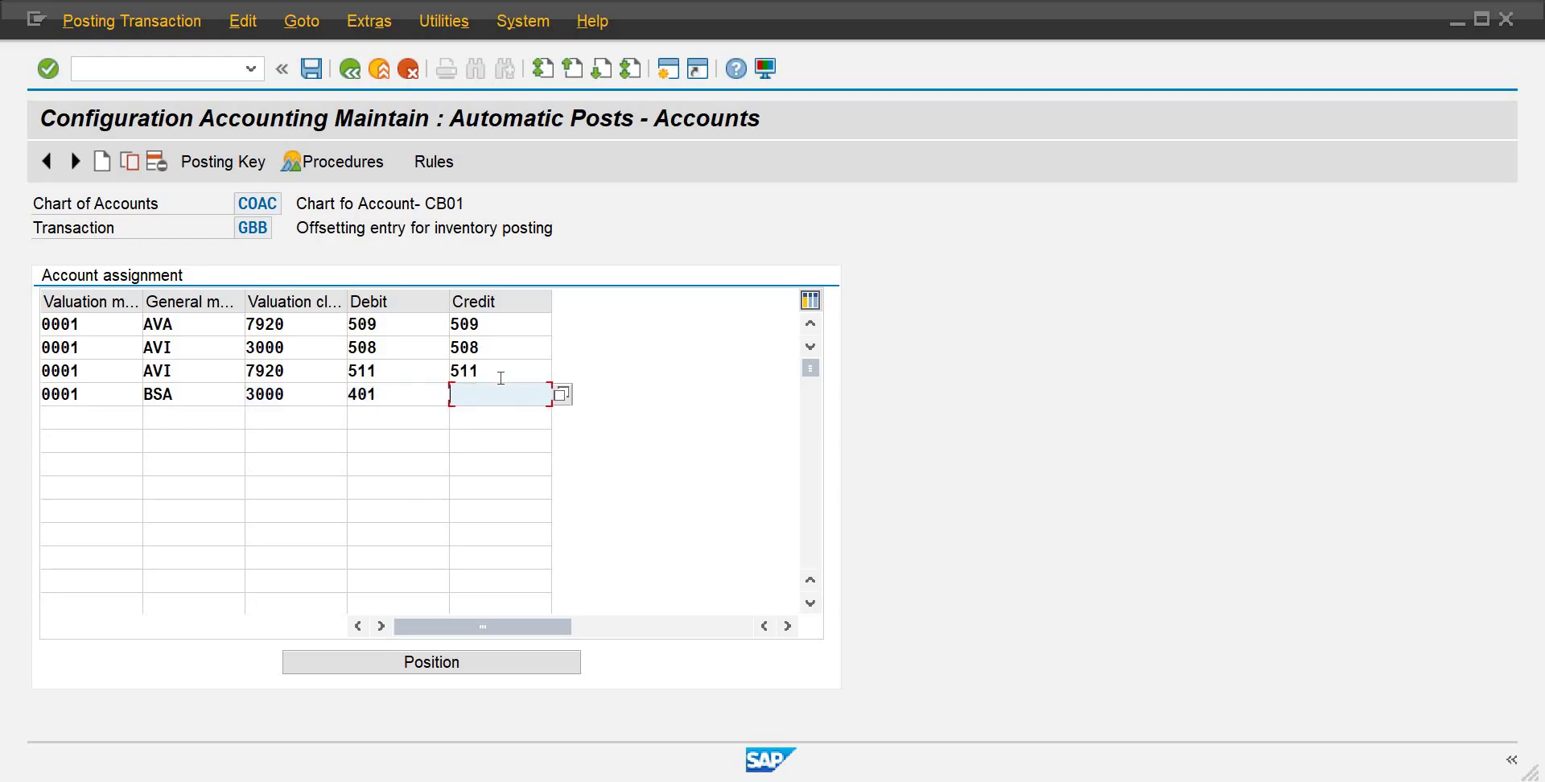
type("401")
key("Tab")
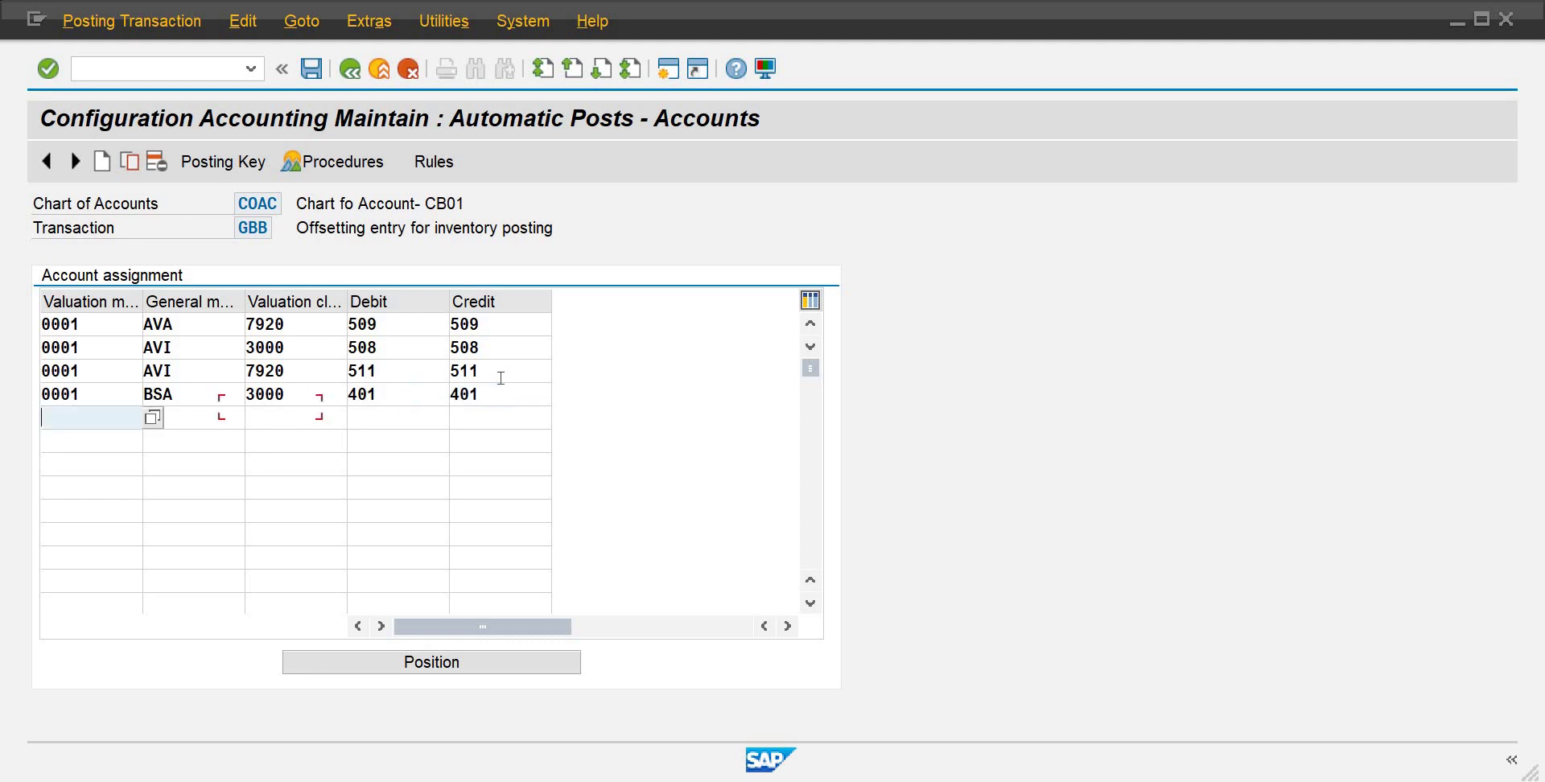
Step: Add a GBB row with valuation modifier 0001, general modification BSA, valuation class 7920, and account 401 for debit and credit
type("0001")
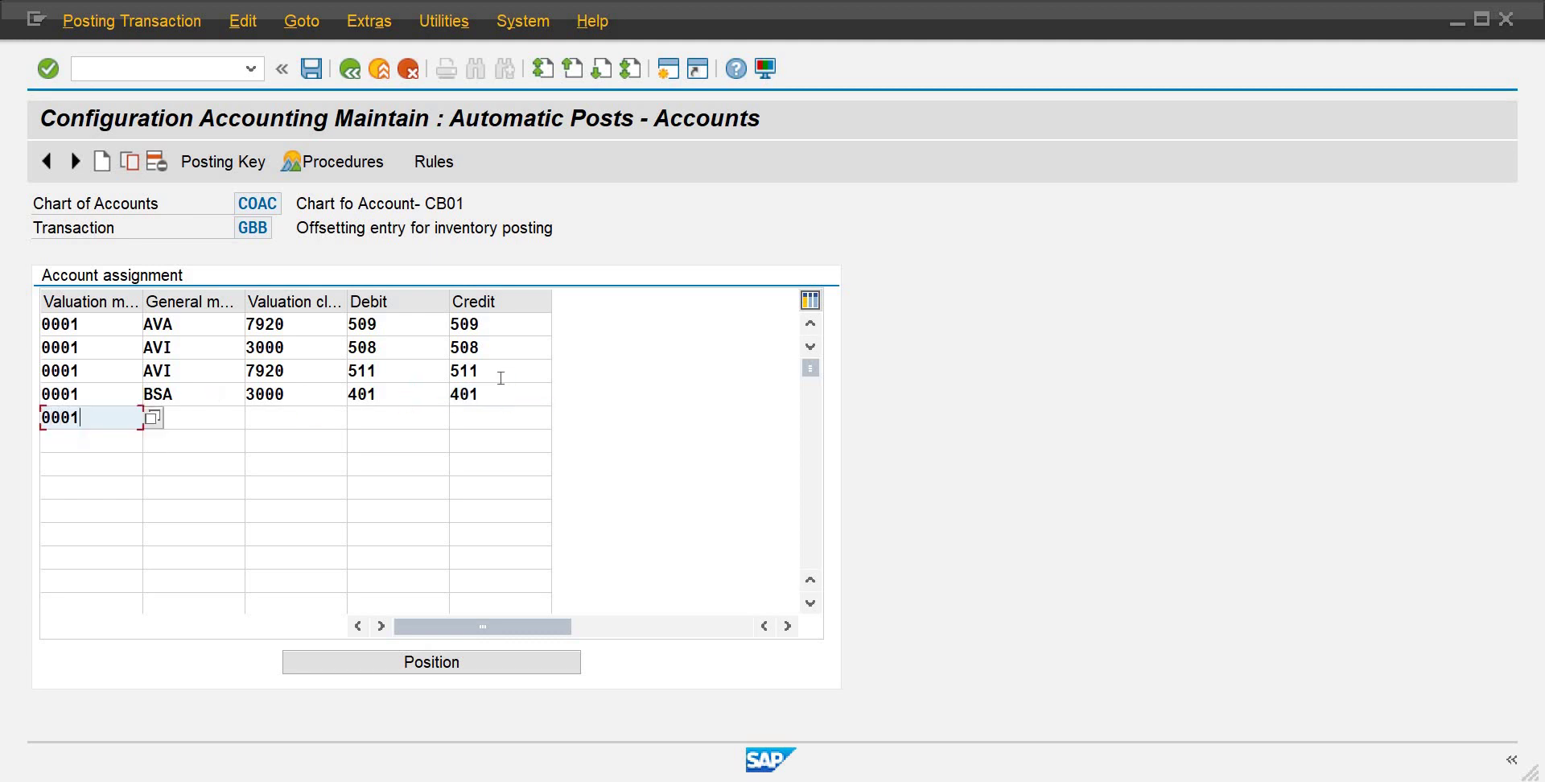
key("Tab")
type("BSA")
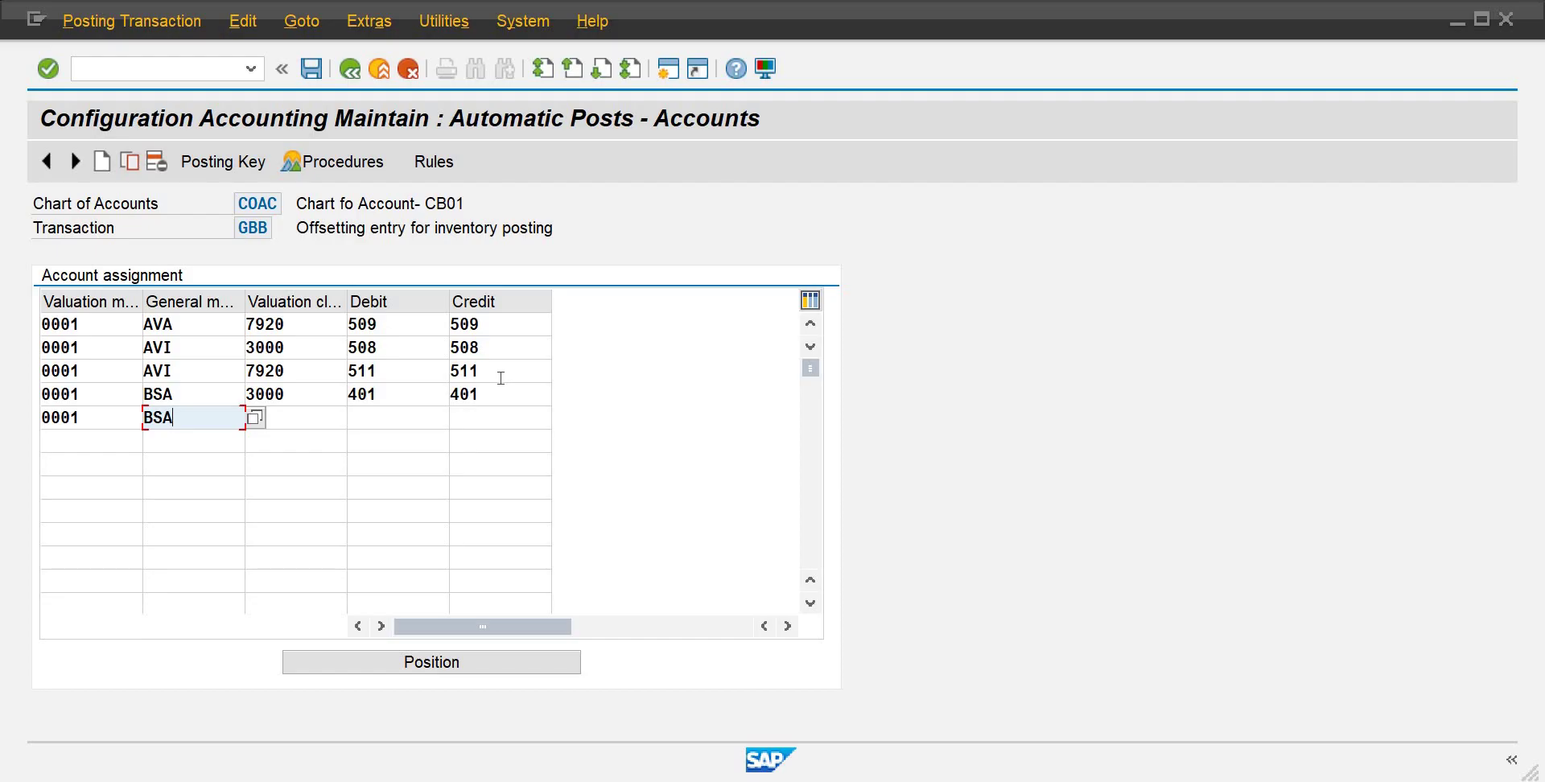
key("Tab")
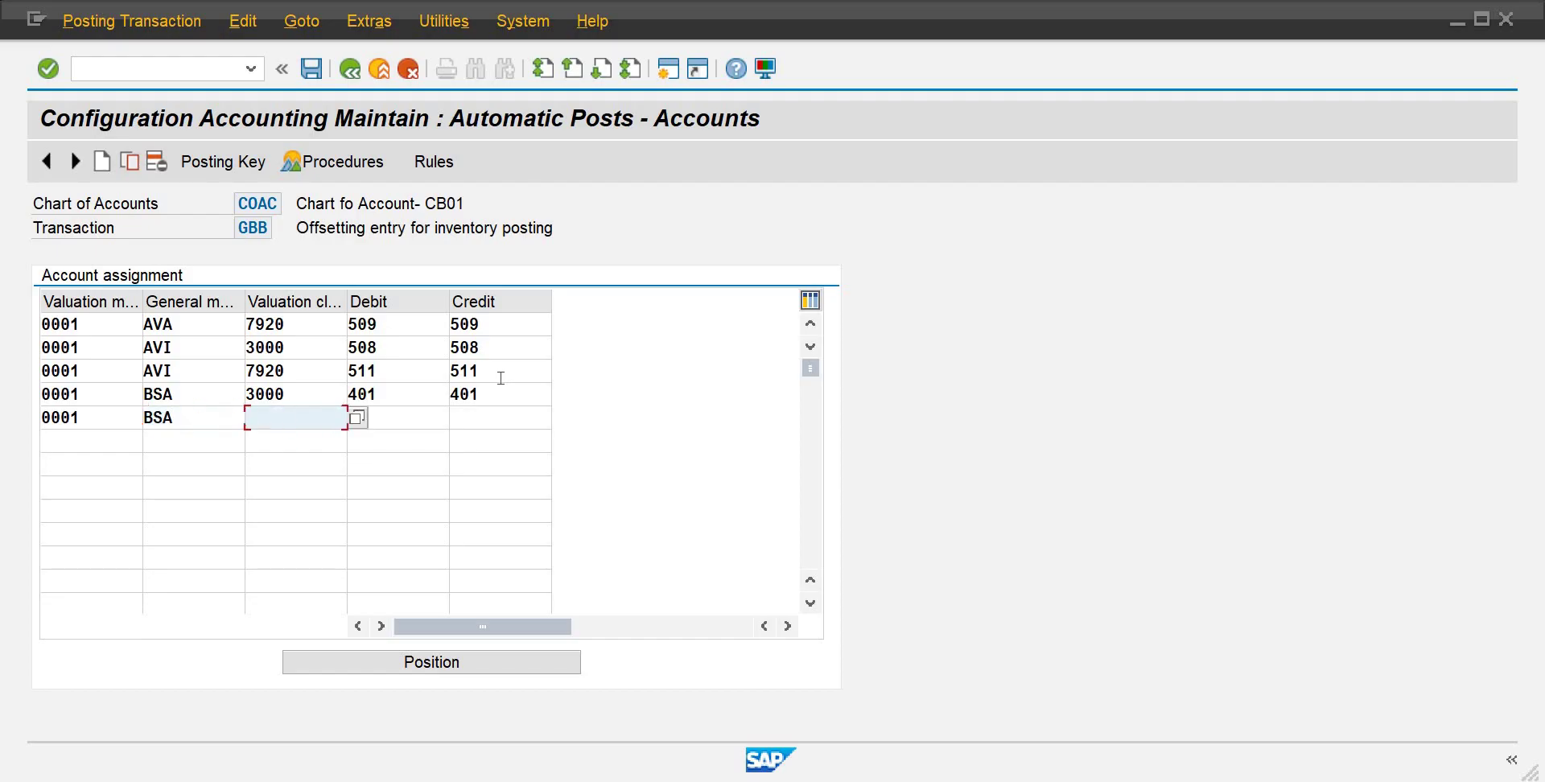
type("7920")
key("Tab")
type("401")
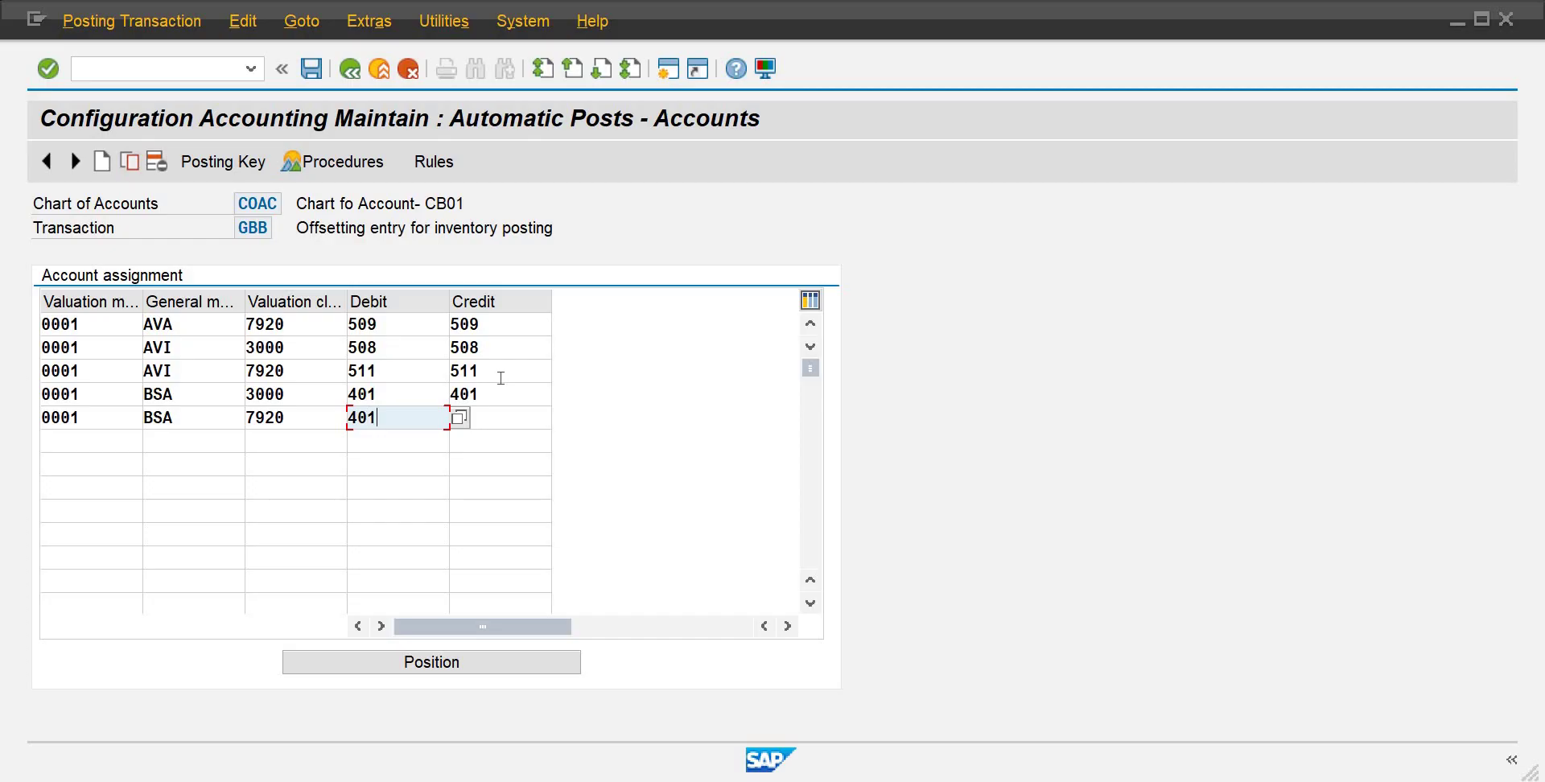
key("Tab")
type("401")
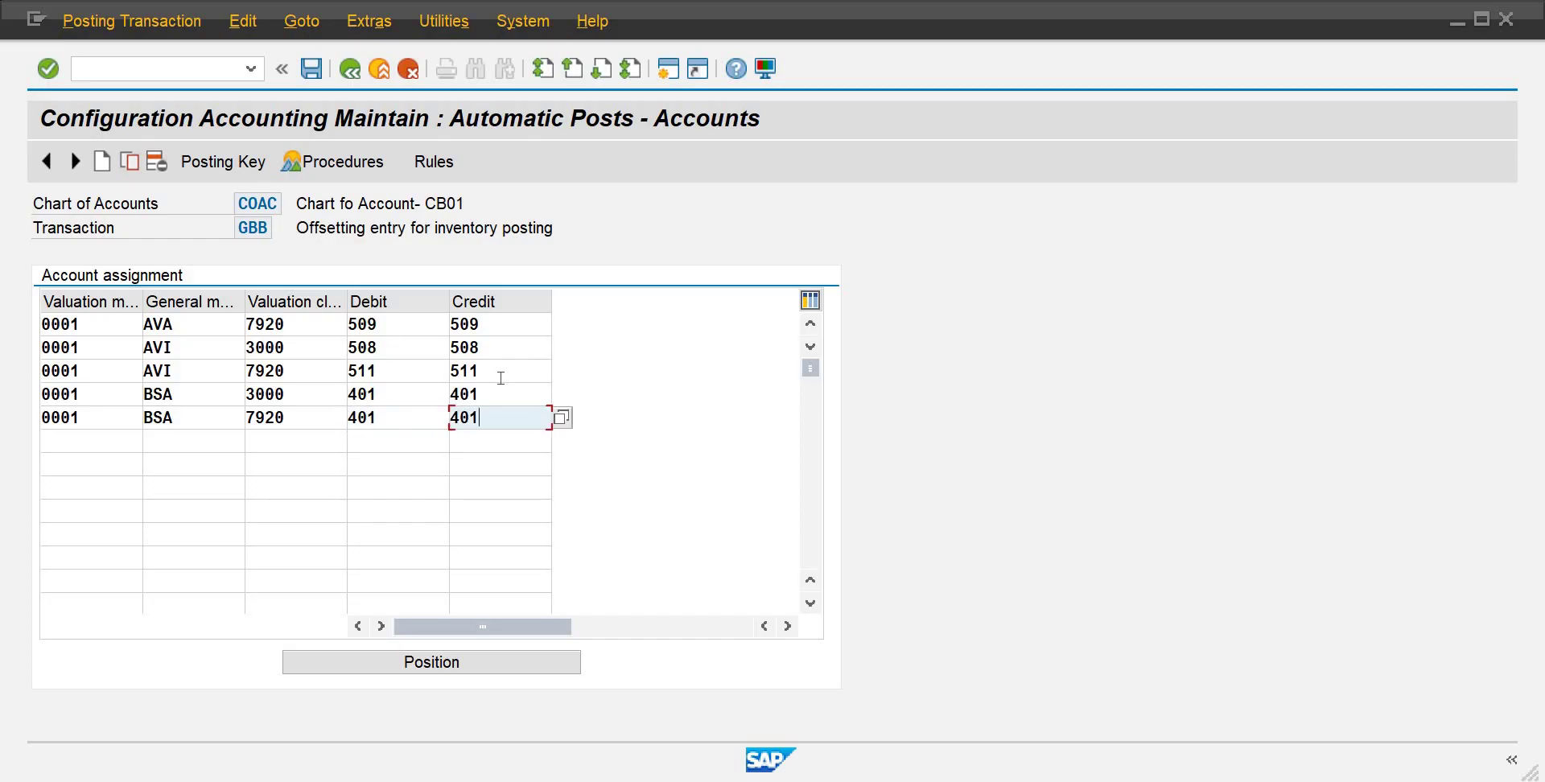
Step: Add a GBB row with valuation modifier 0001, general modification INA and valuation class 3000
key("Tab")
type("0001")
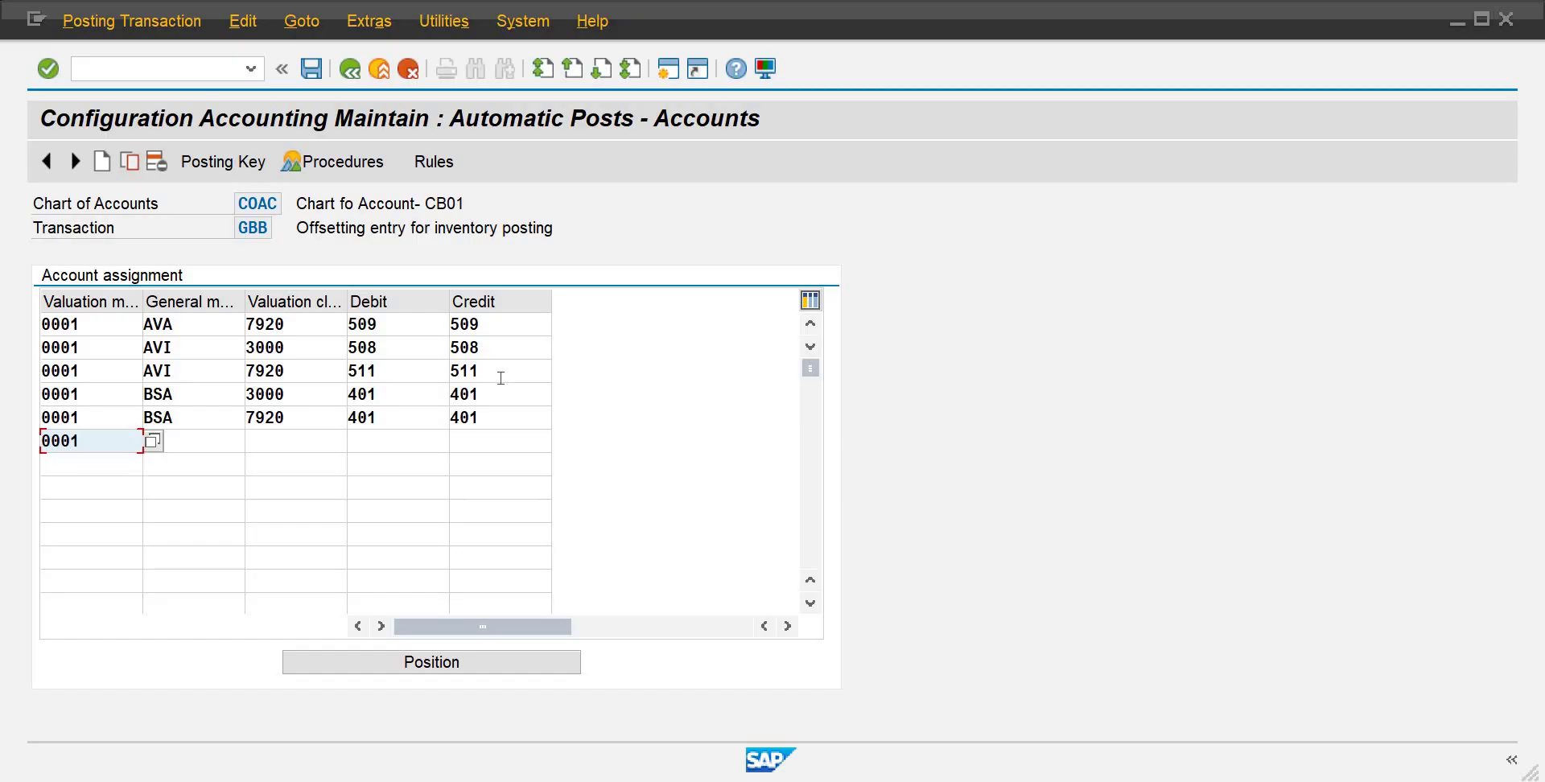
key("Tab")
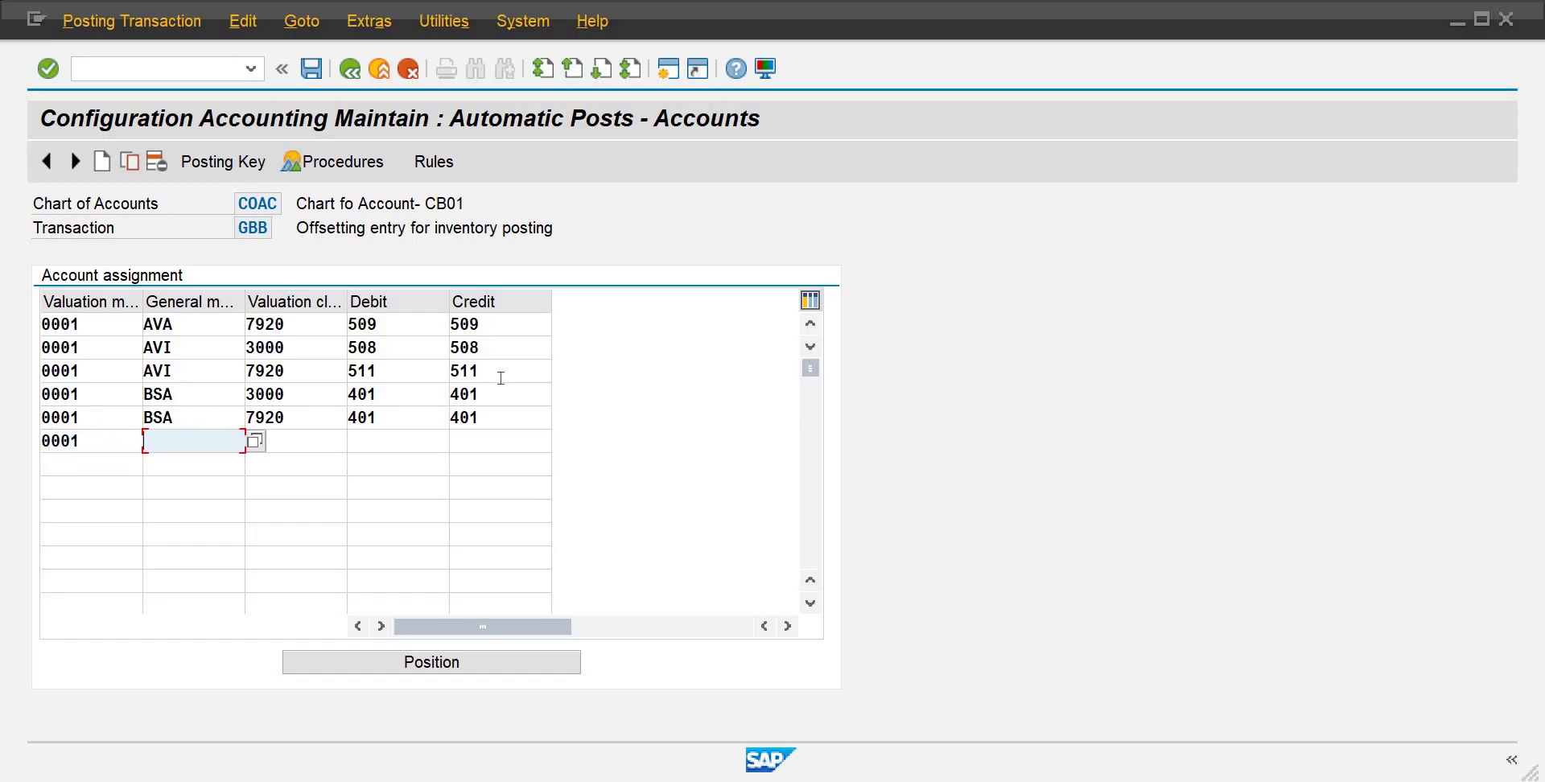
type("INA")
key("Tab")
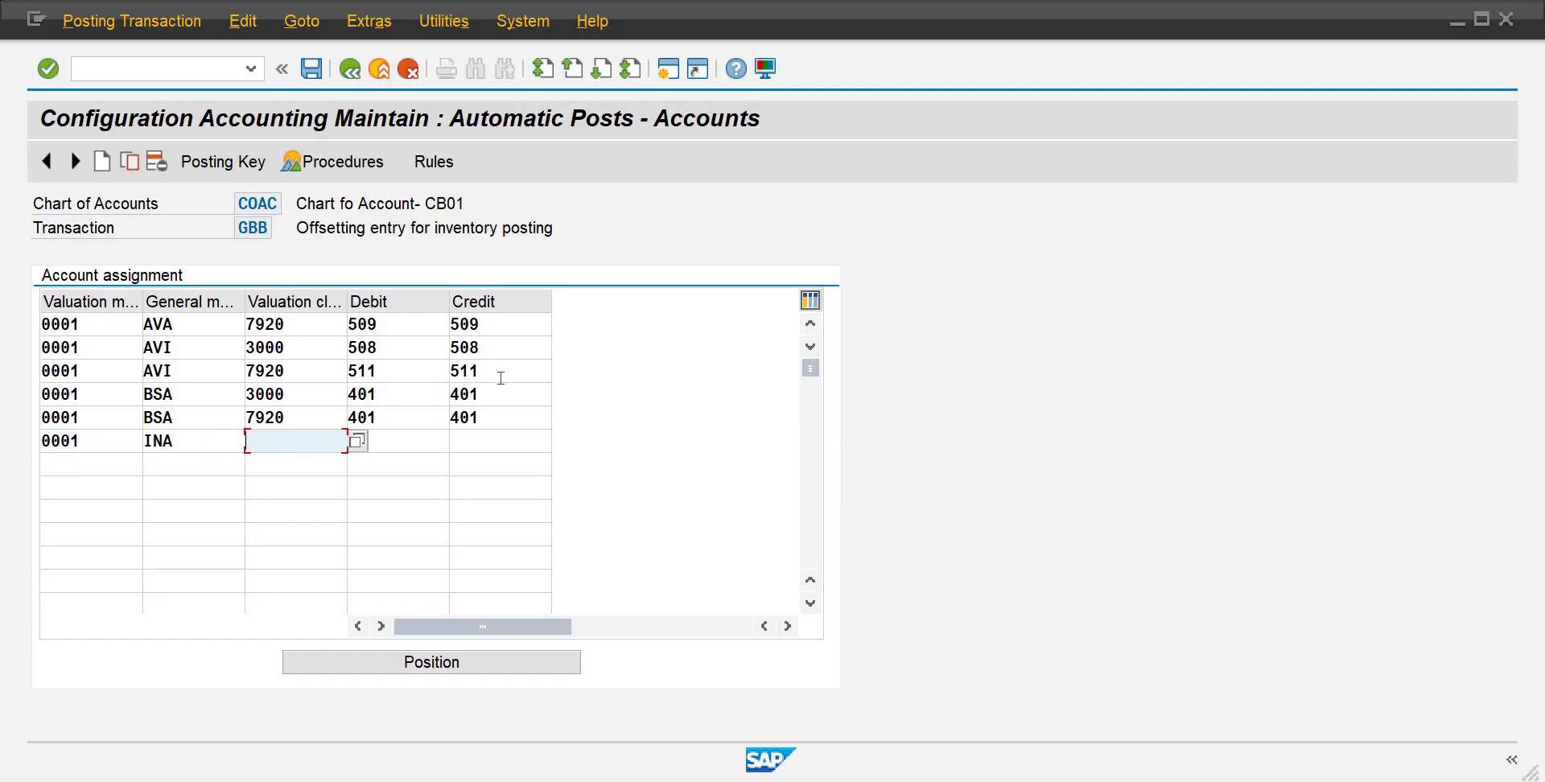
type("3000")
key("Tab")
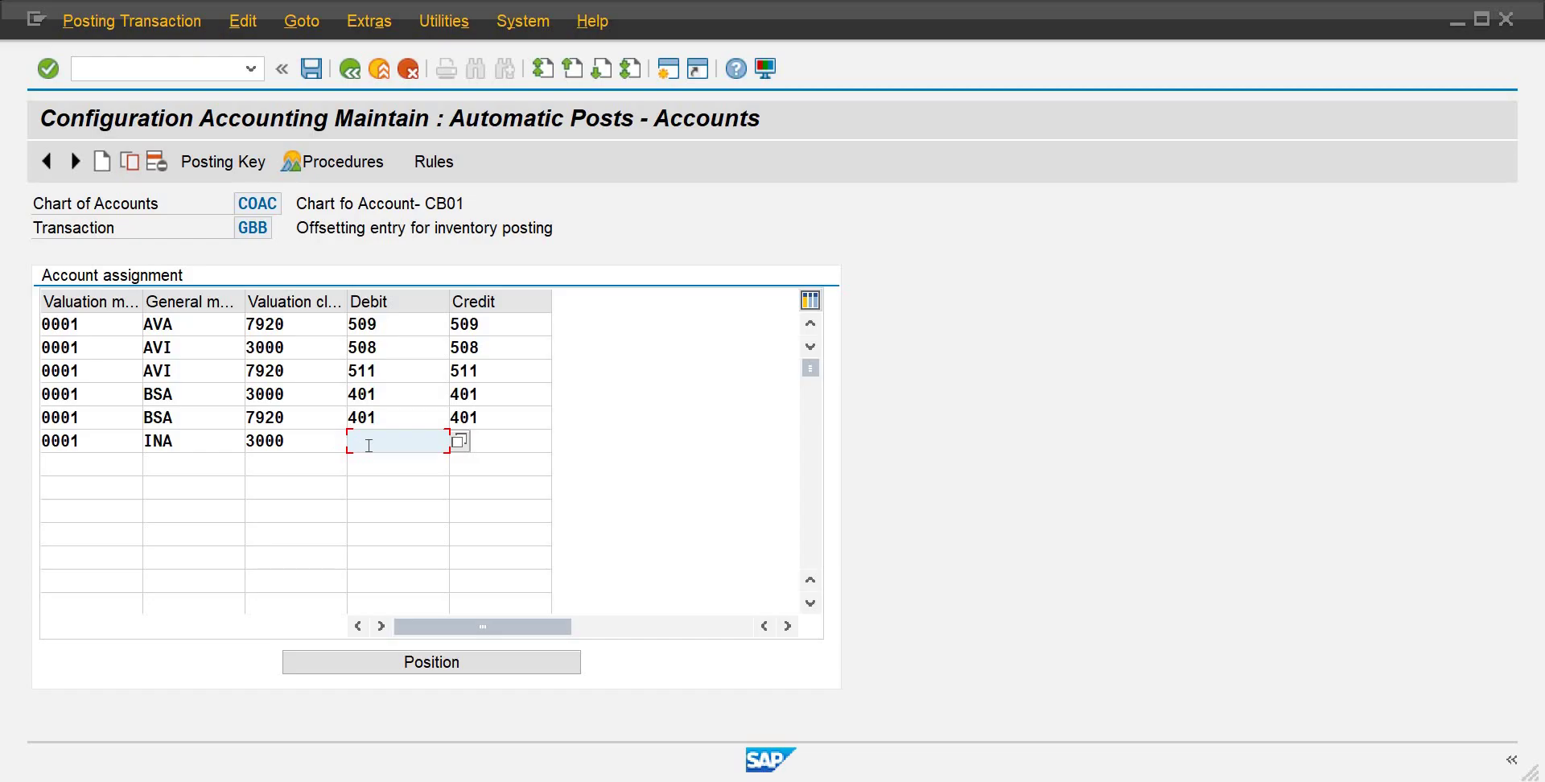
Step: Assign G/L account 510, Cost price Diff. A/c, as debit and credit account of the INA row with valuation class 3000
left_click(460, 442)
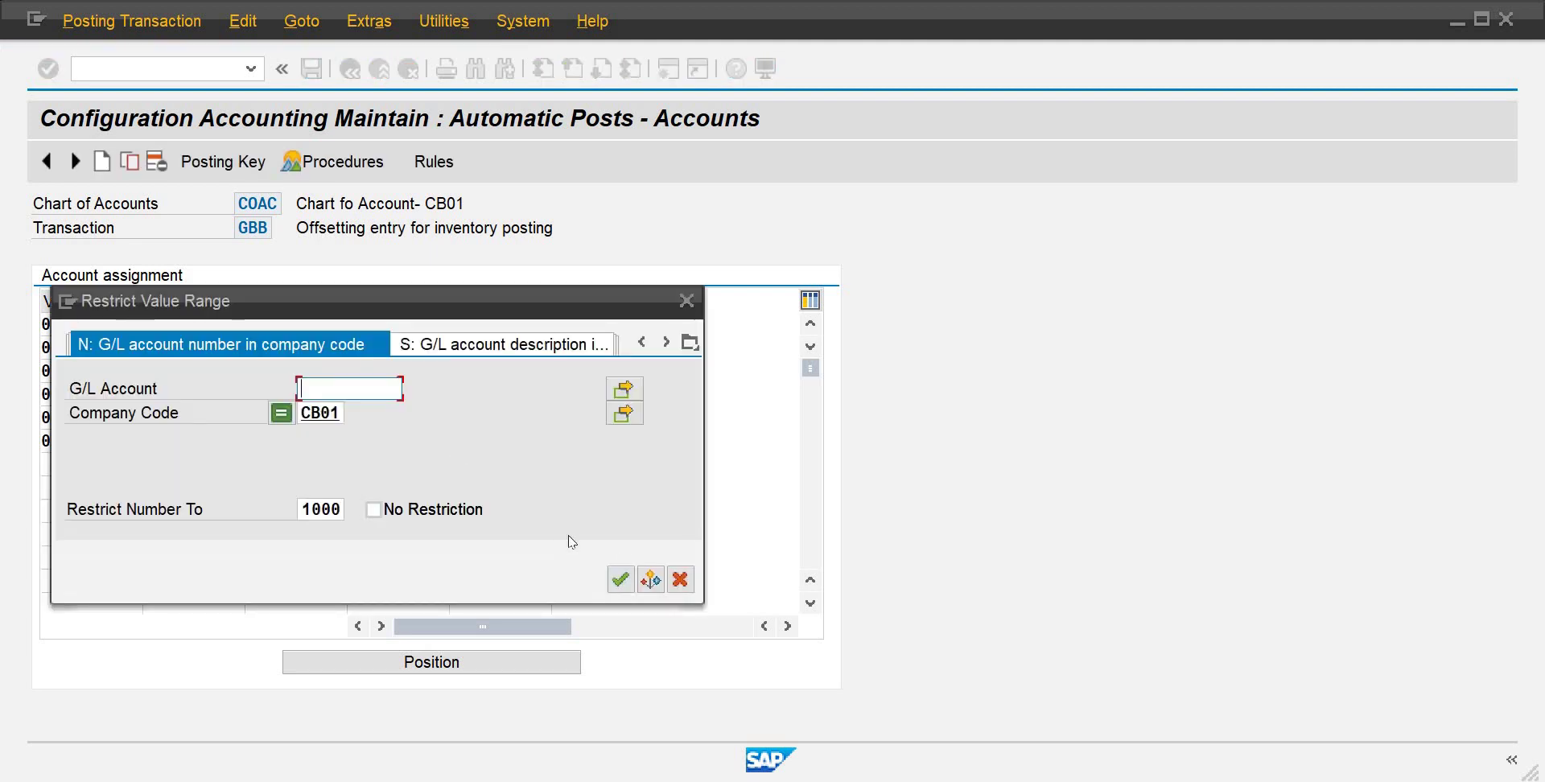
left_click(620, 580)
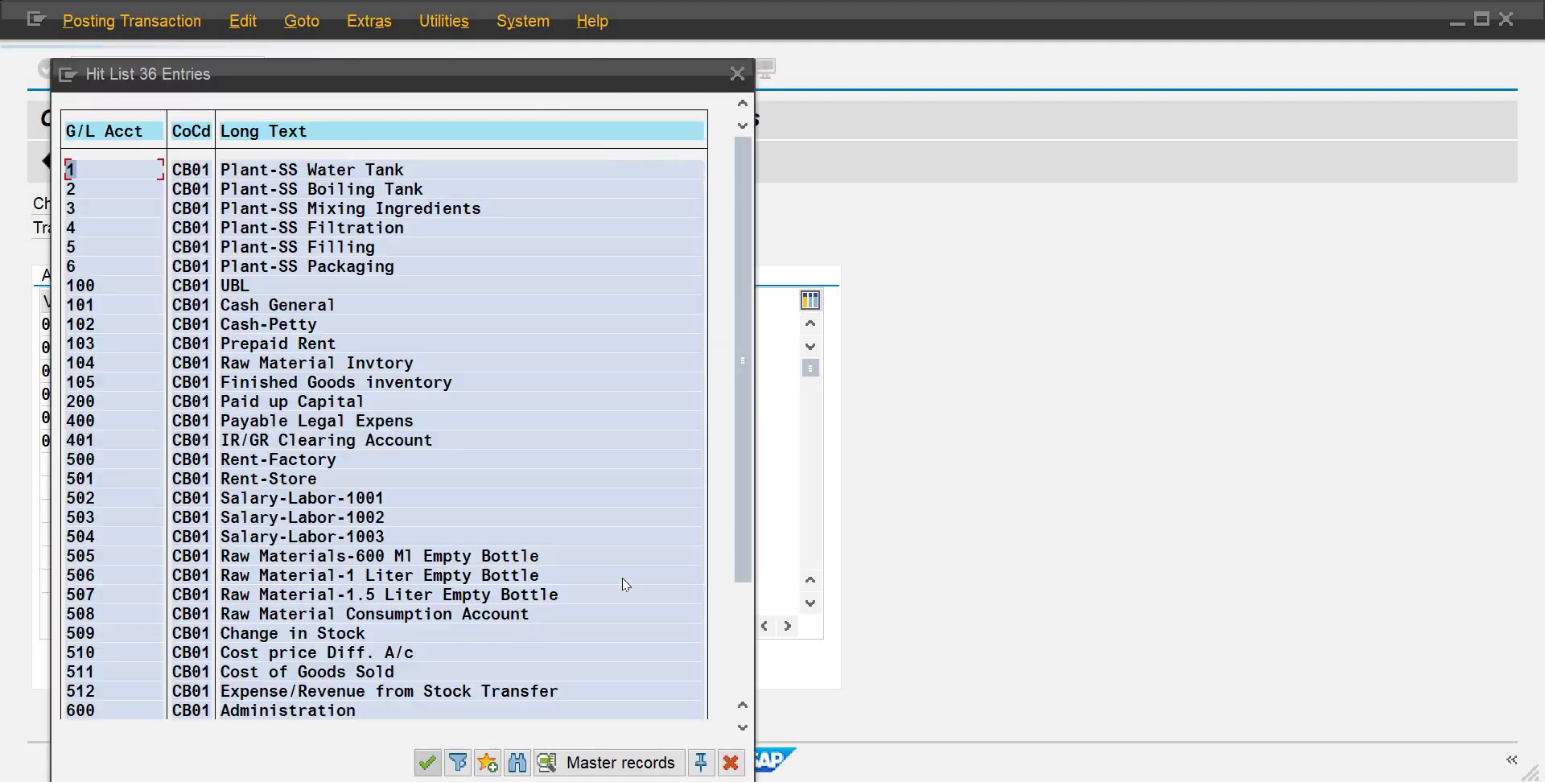
double_click(294, 658)
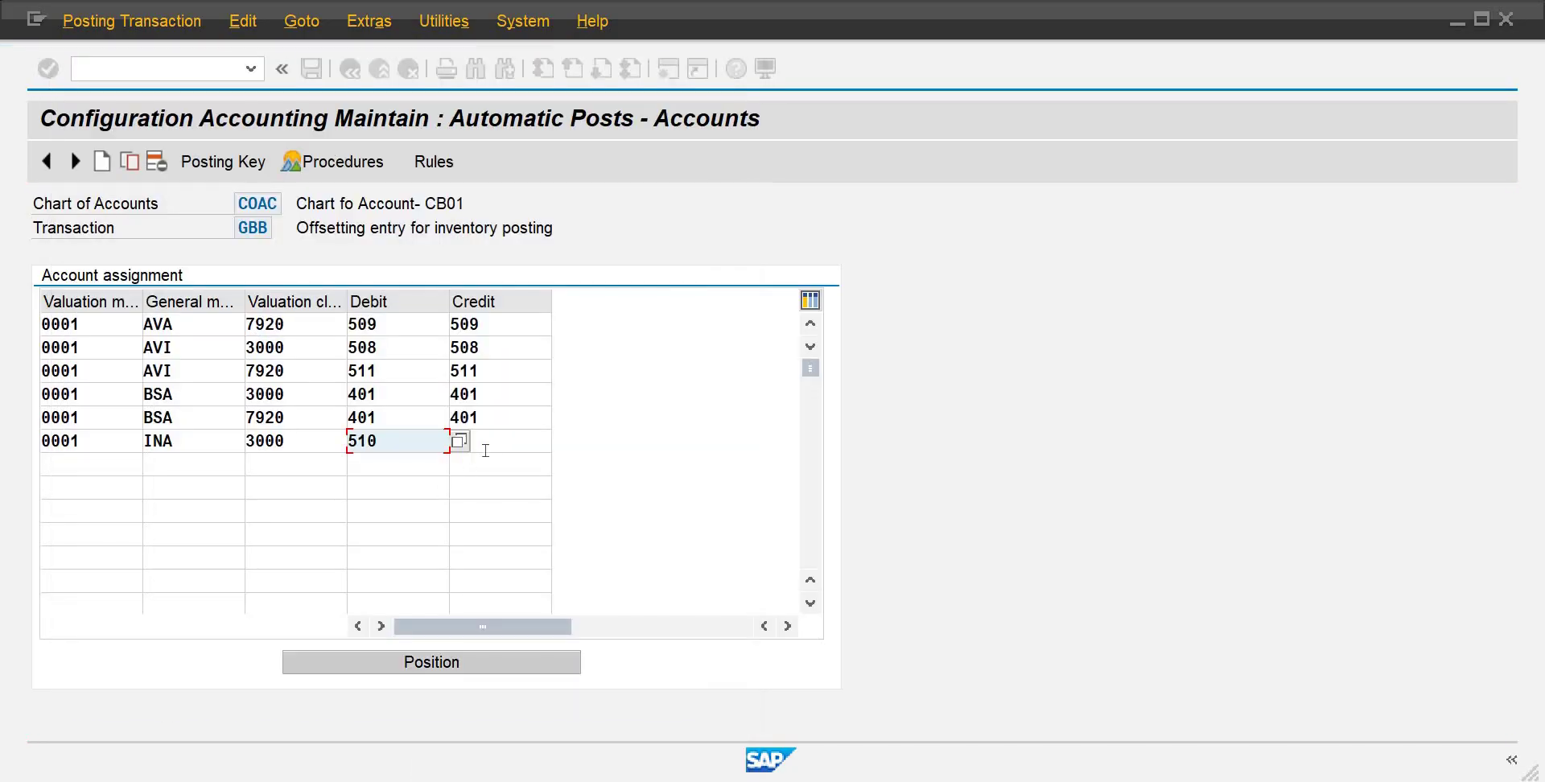
left_click(496, 446)
type("510")
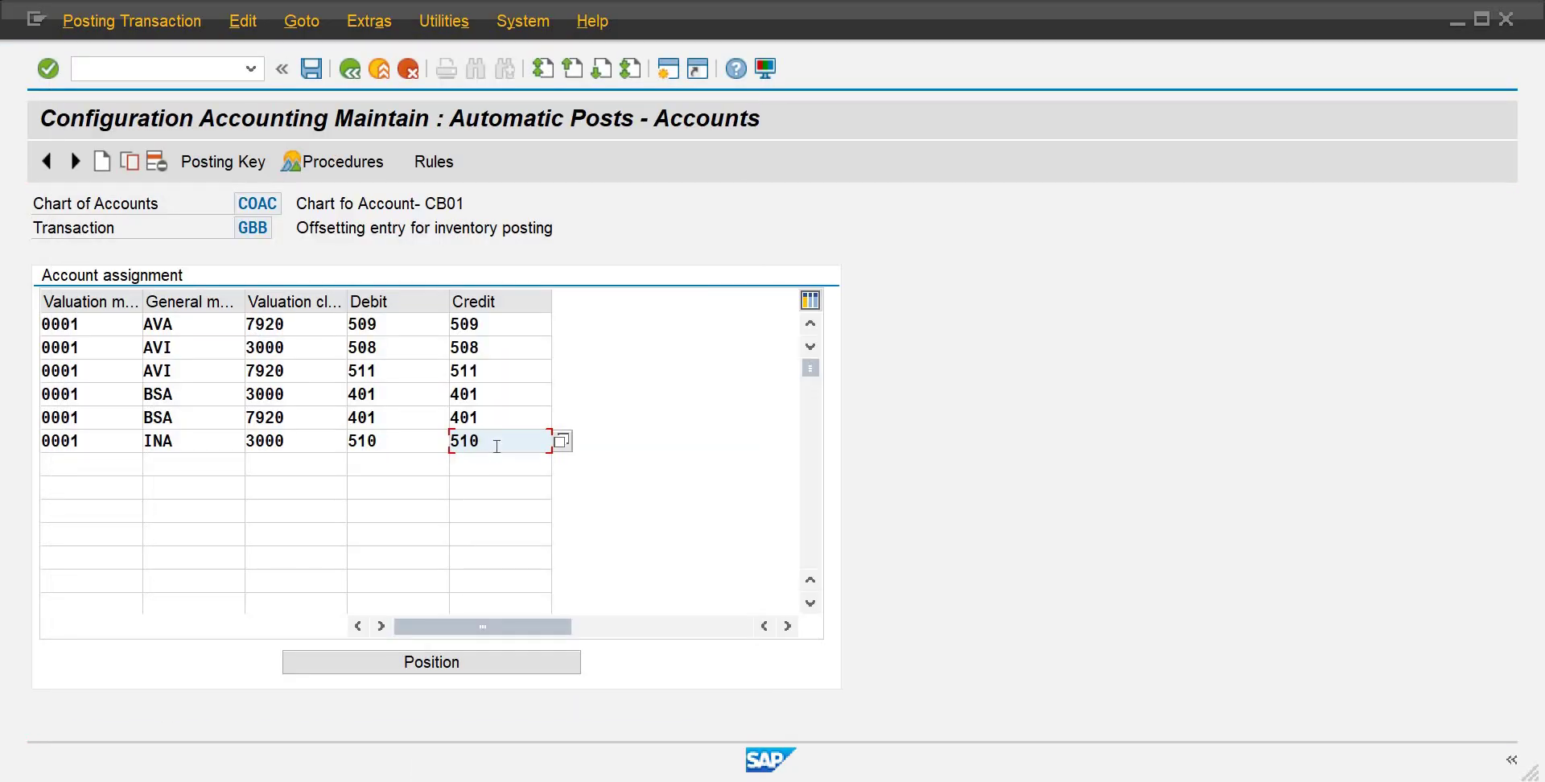
key("Tab")
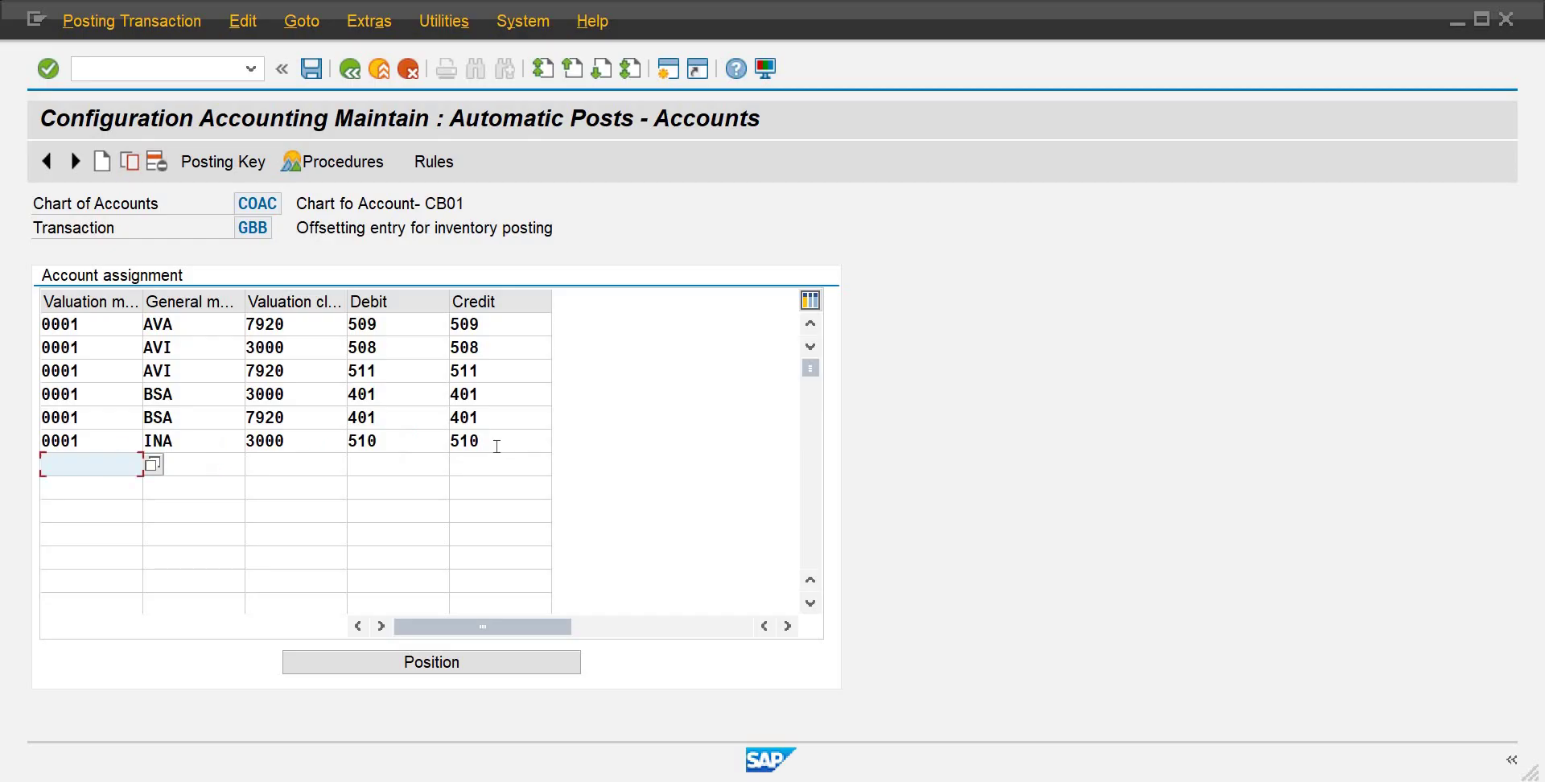
Step: Add a GBB row with valuation modifier 0001, general modification INA, valuation class 7920, and account 510 for debit and credit
type("0001")
key("Tab")
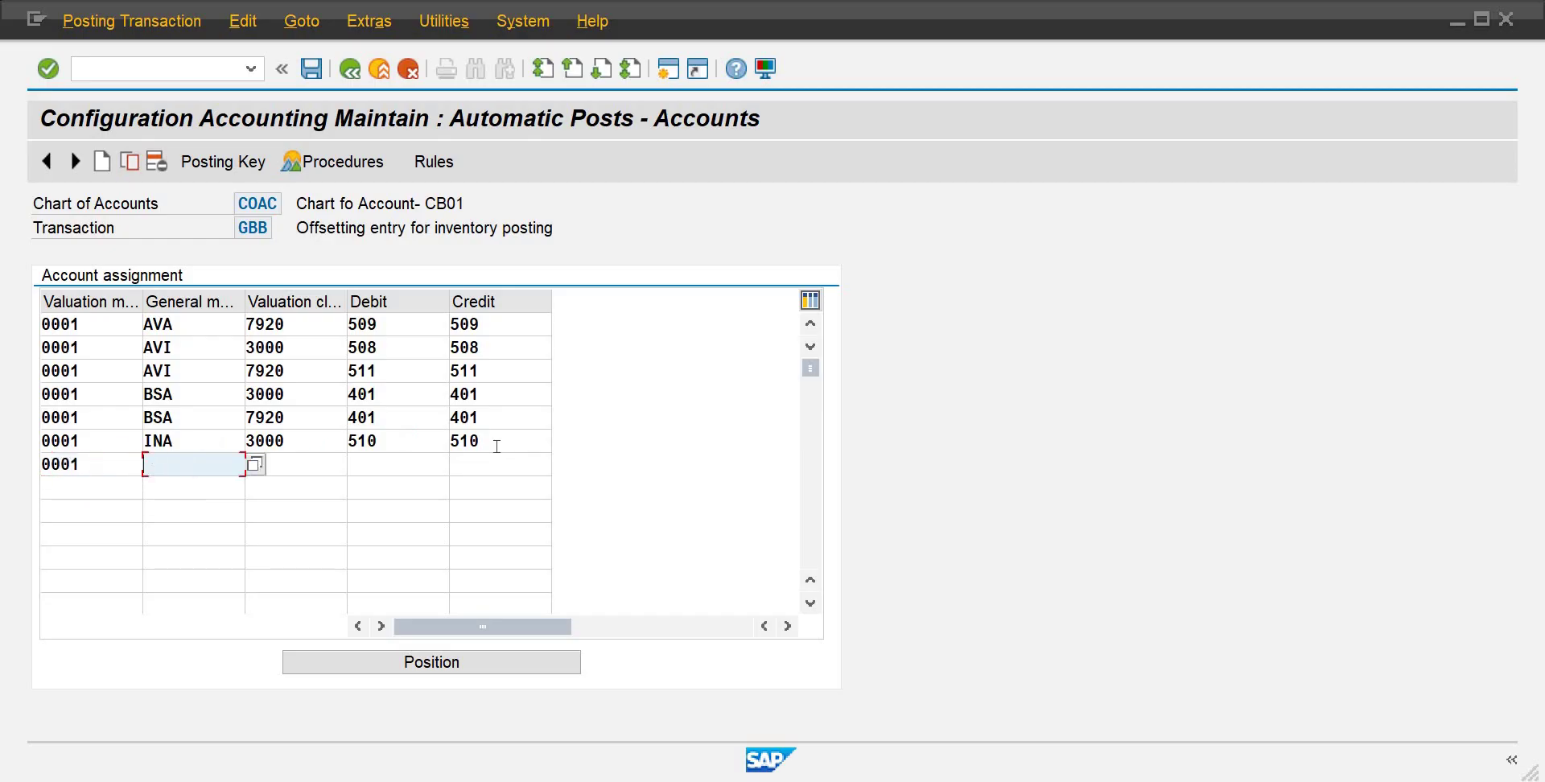
type("INA")
key("Tab")
type("7920")
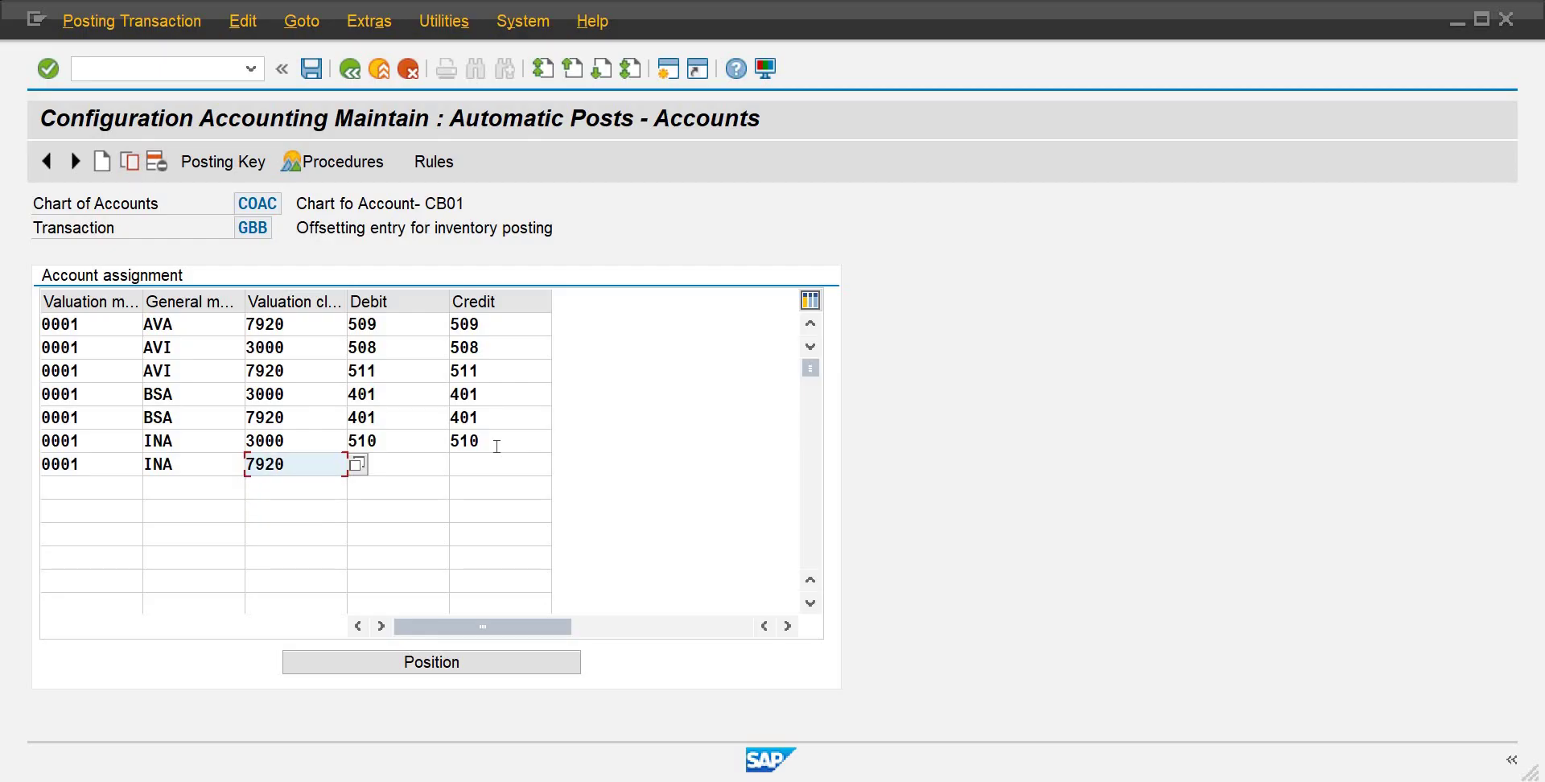
key("Tab")
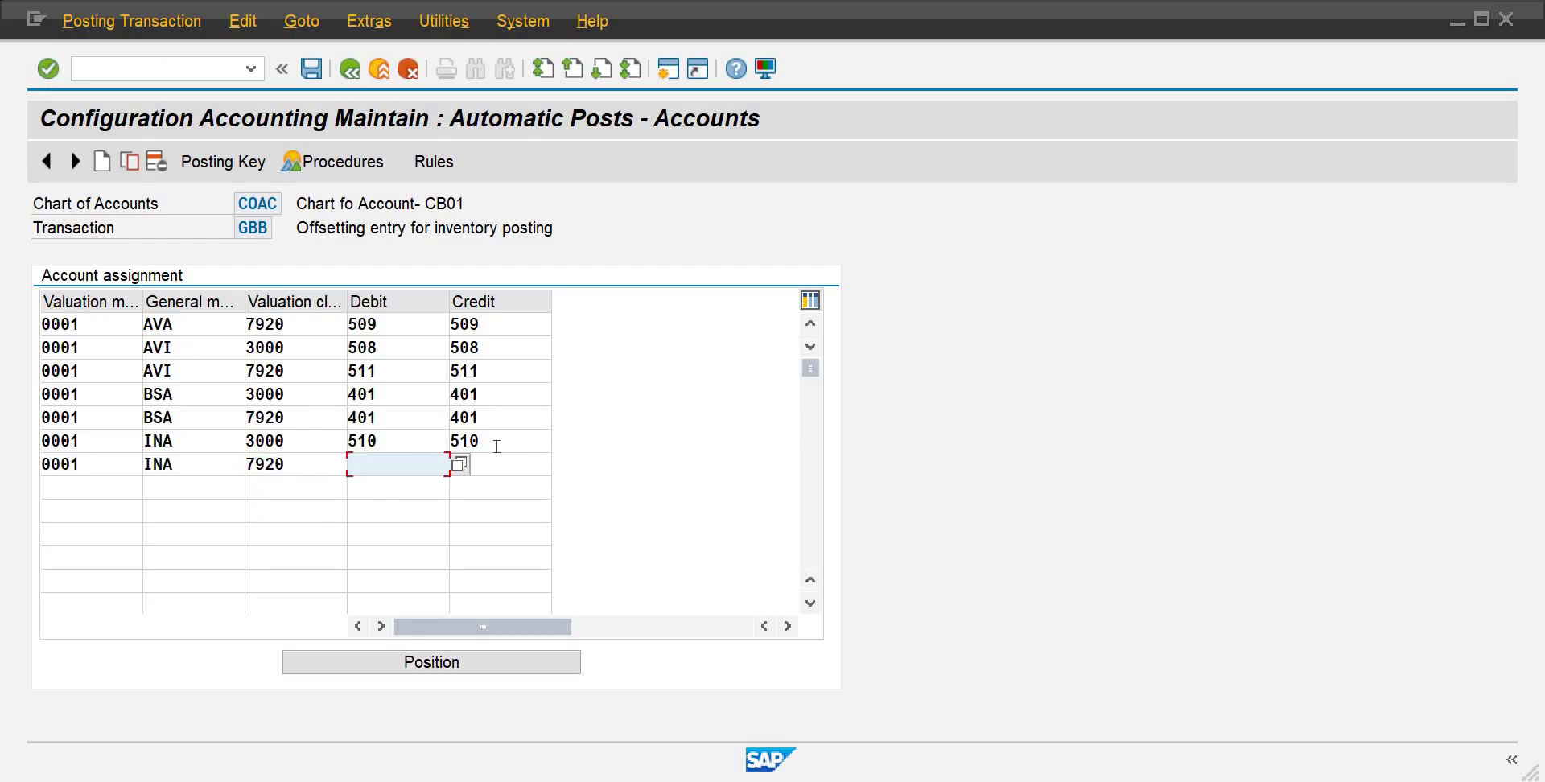
type("510")
key("Tab")
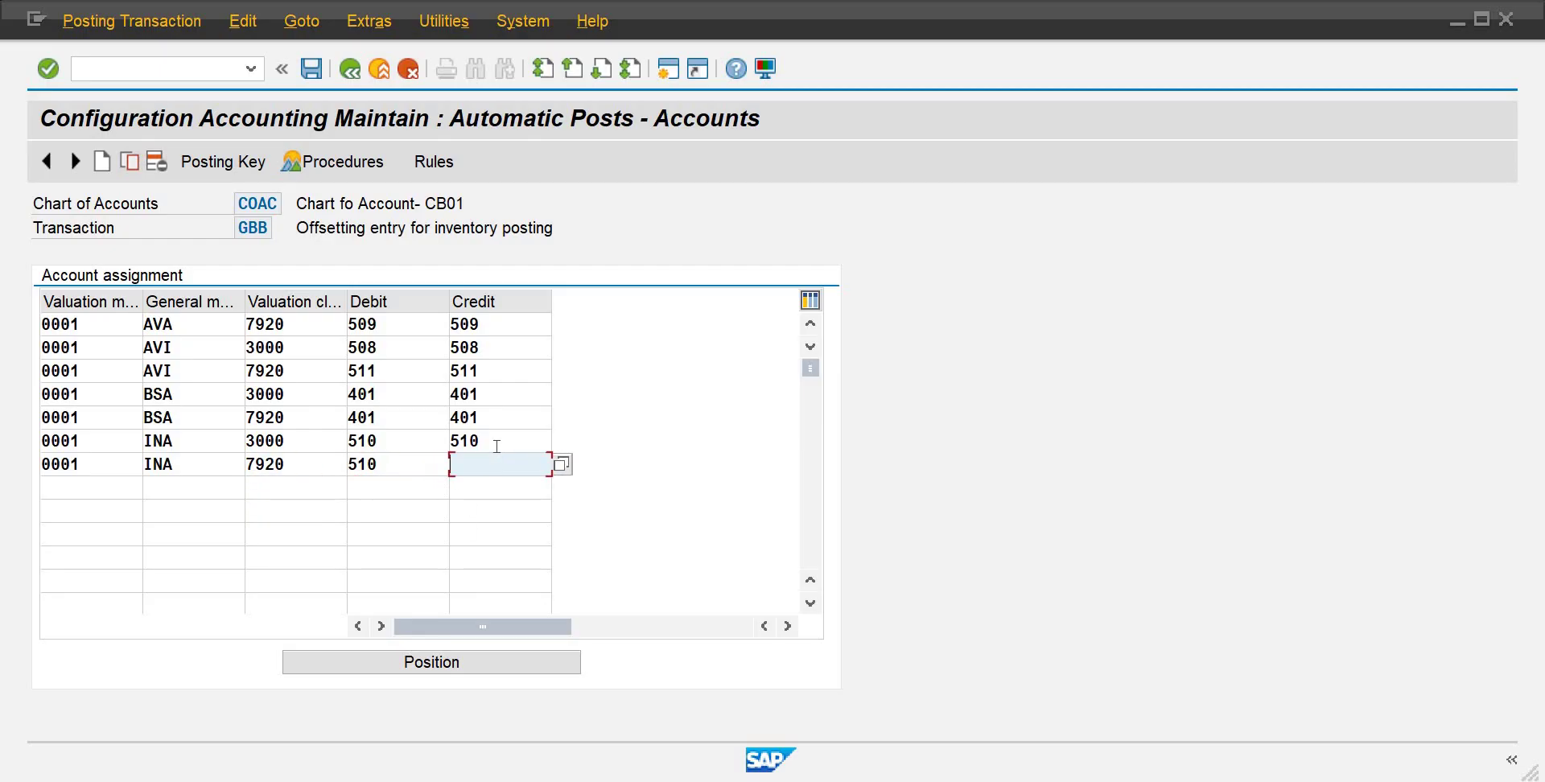
type("510")
key("Tab")
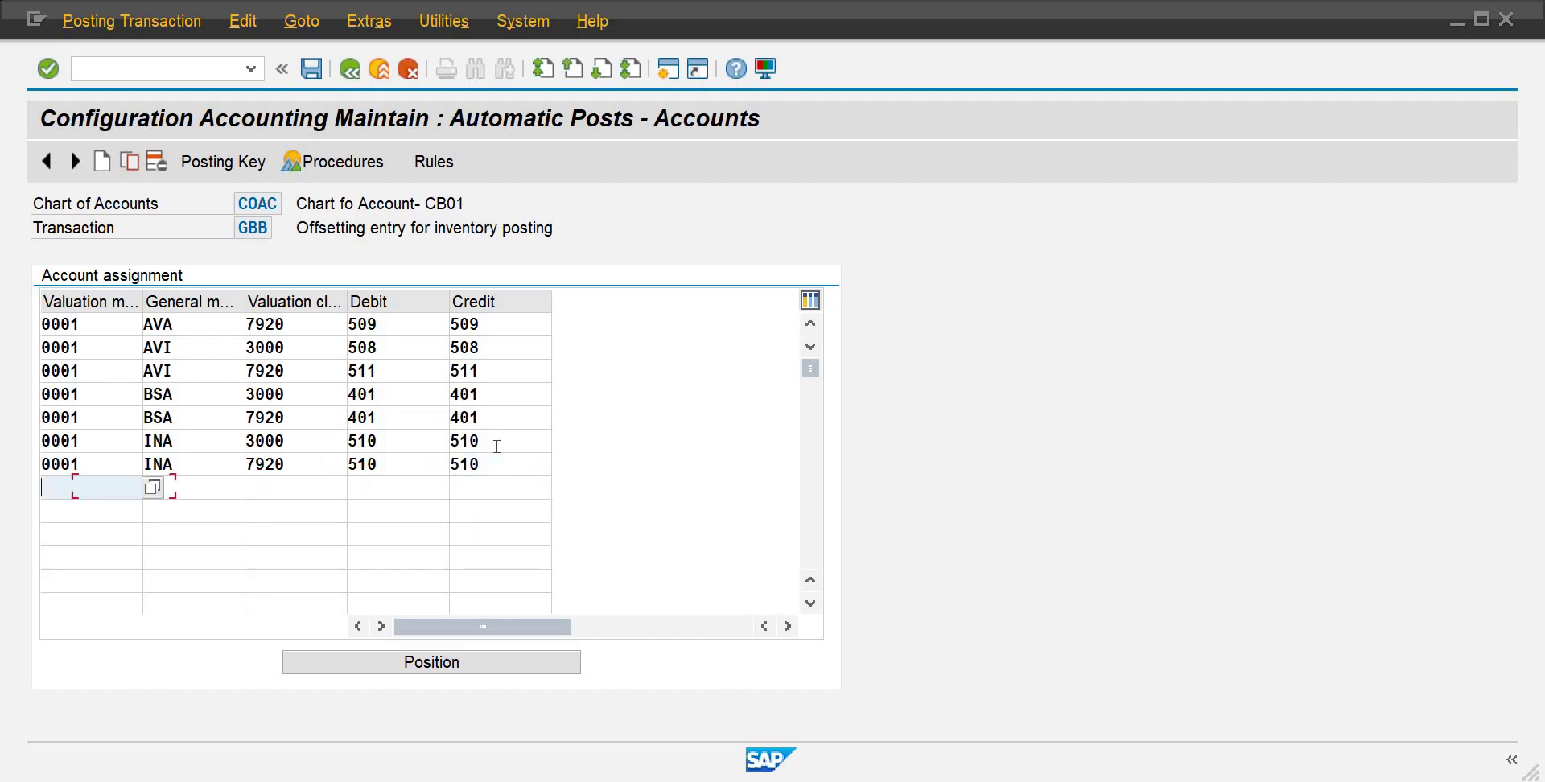
Step: Add a GBB row with valuation modifier 0001, general modification VAX, valuation class 3000, and account 508 for debit and credit
type("0001")
key("Tab")
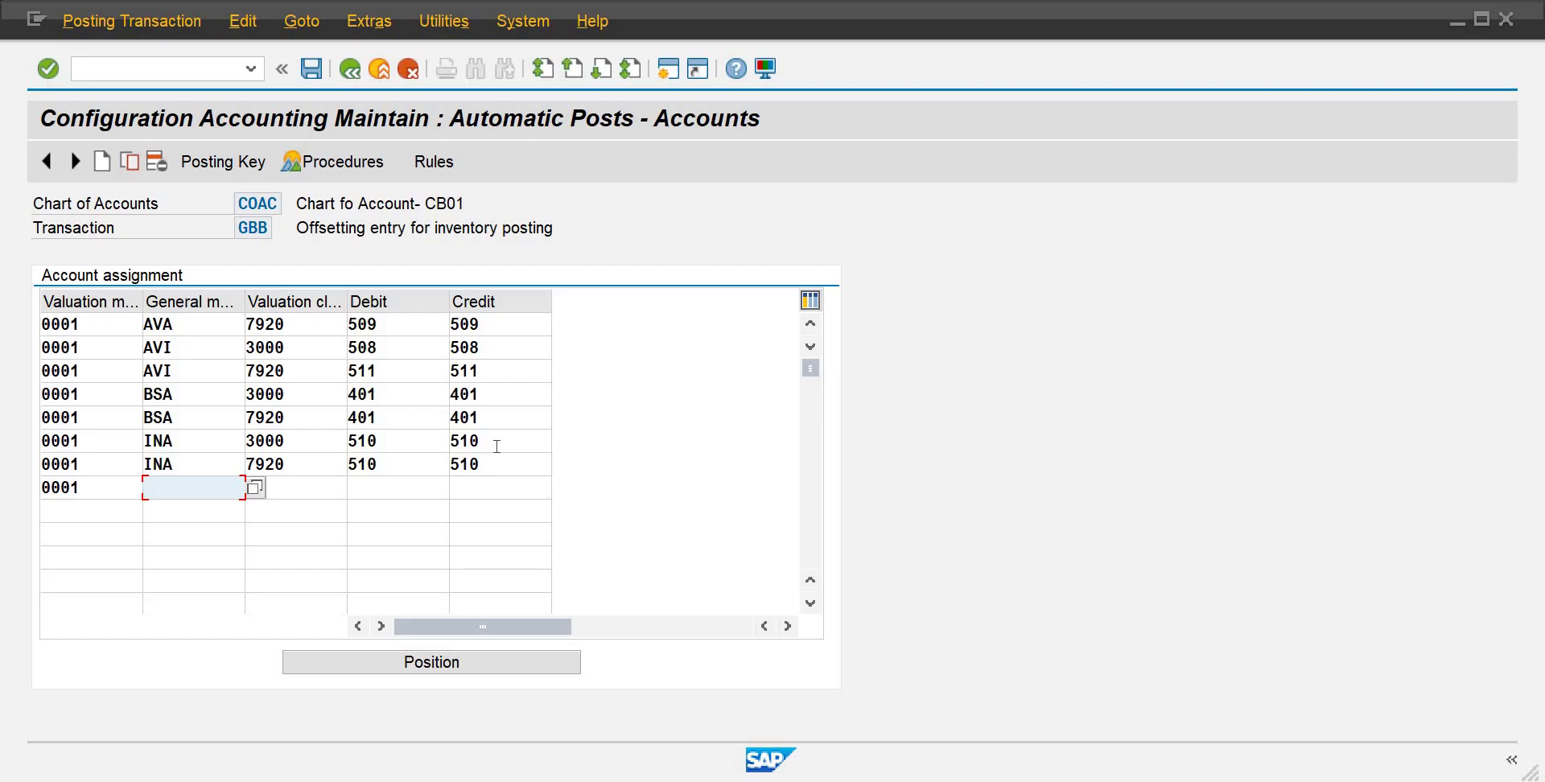
type("VAX")
key("Tab")
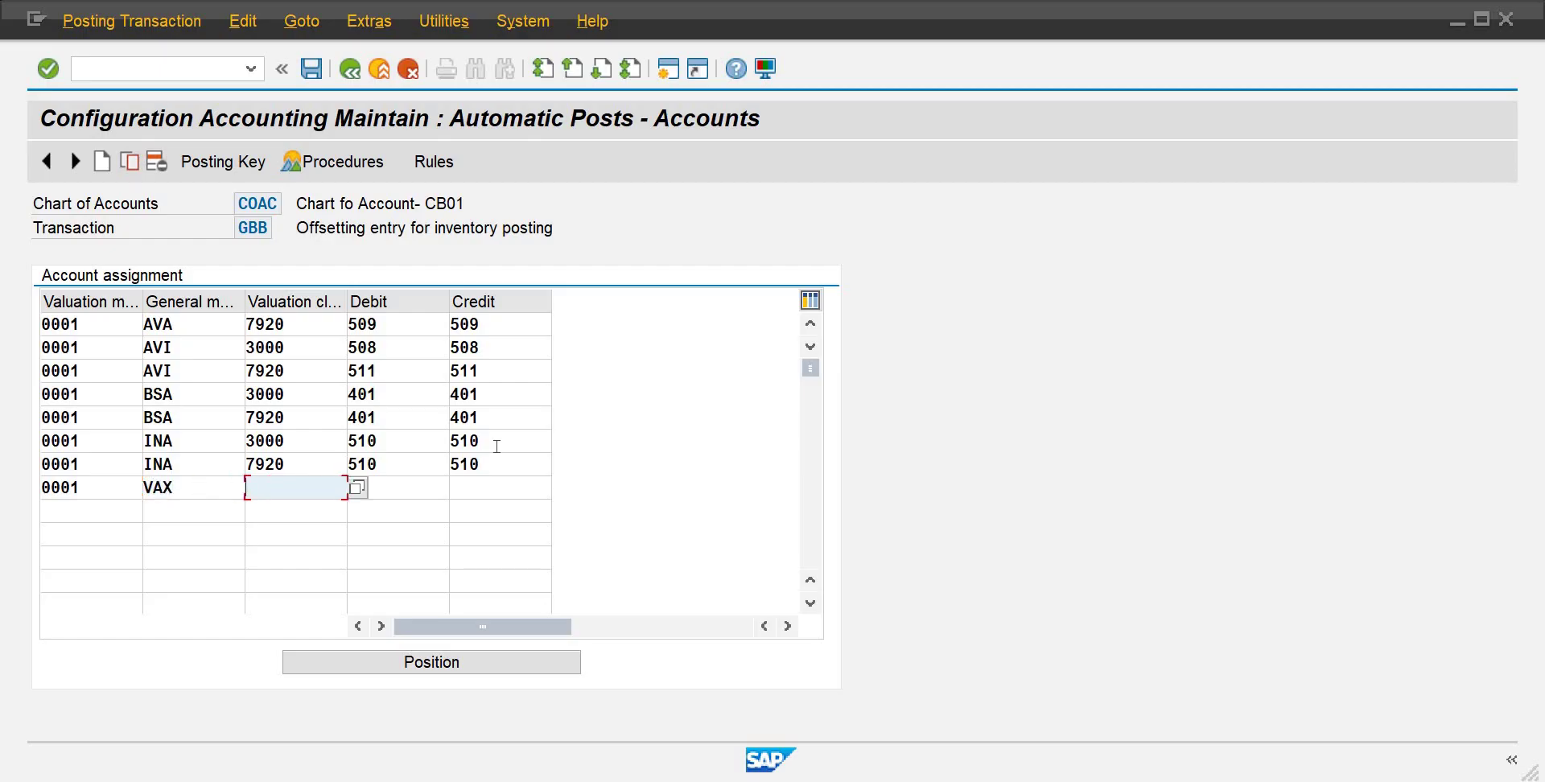
type("3000")
key("Tab")
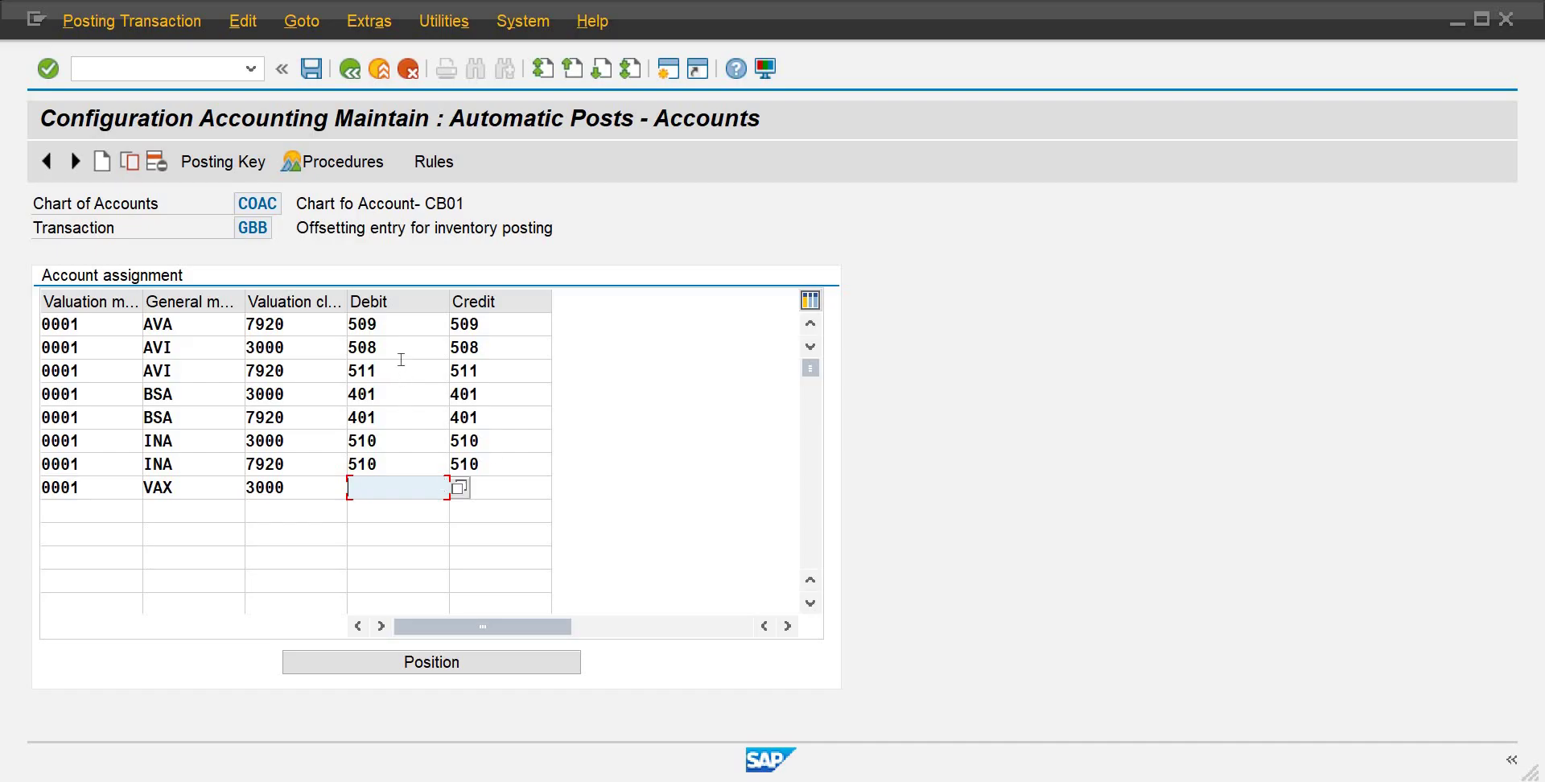
type("507")
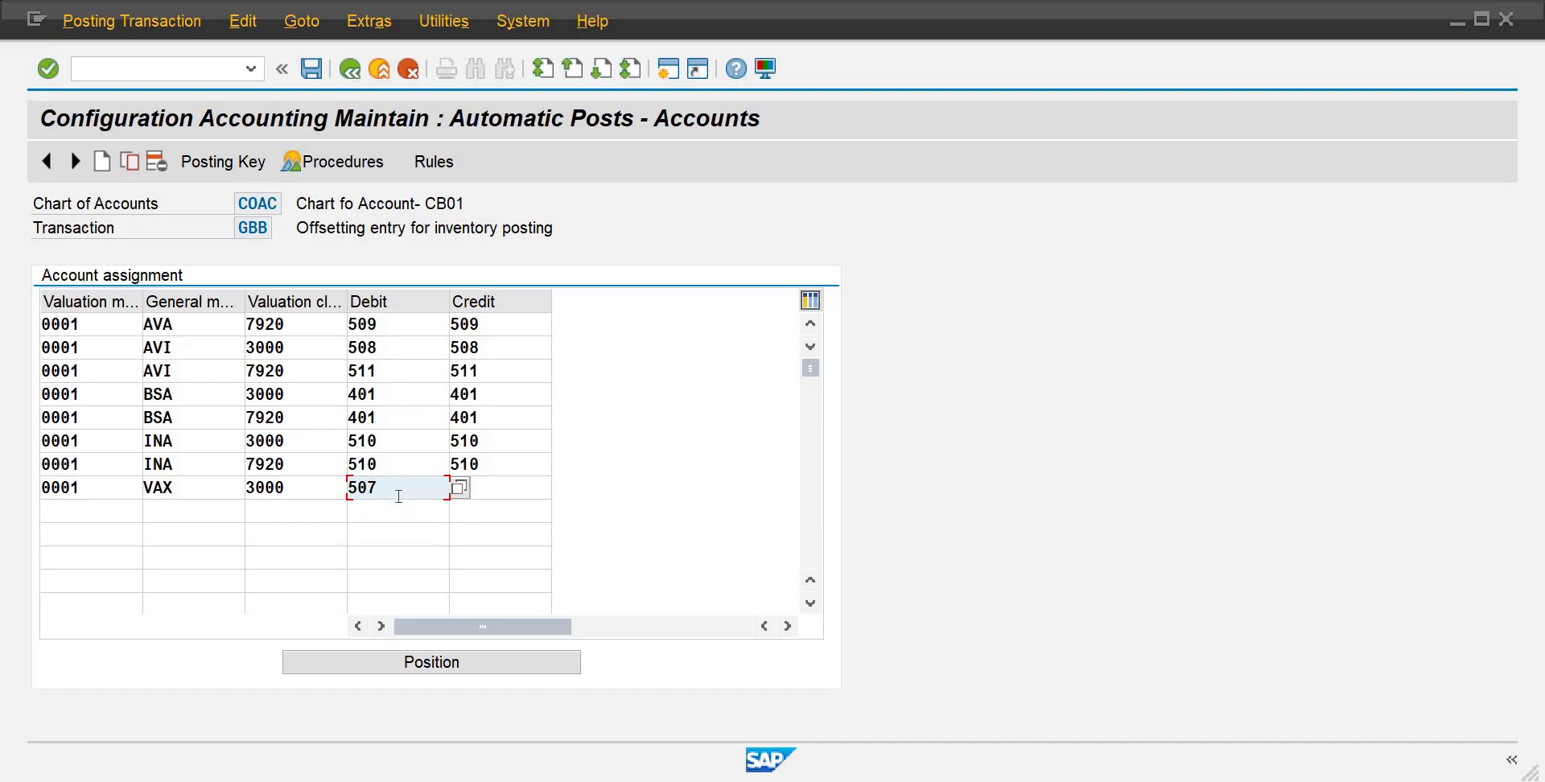
key("BackSpace")
type("8")
key("Tab")
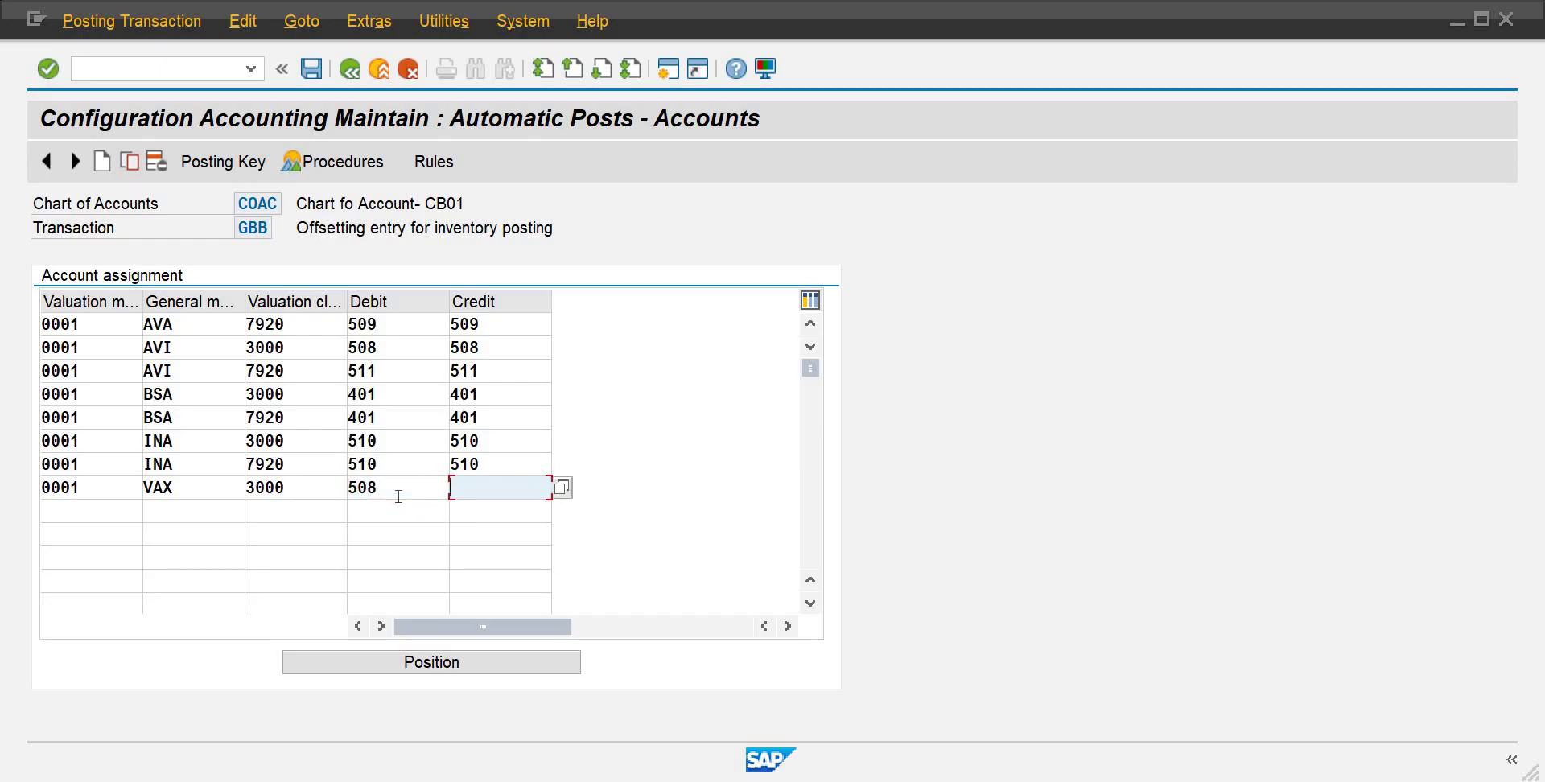
type("508")
key("Tab")
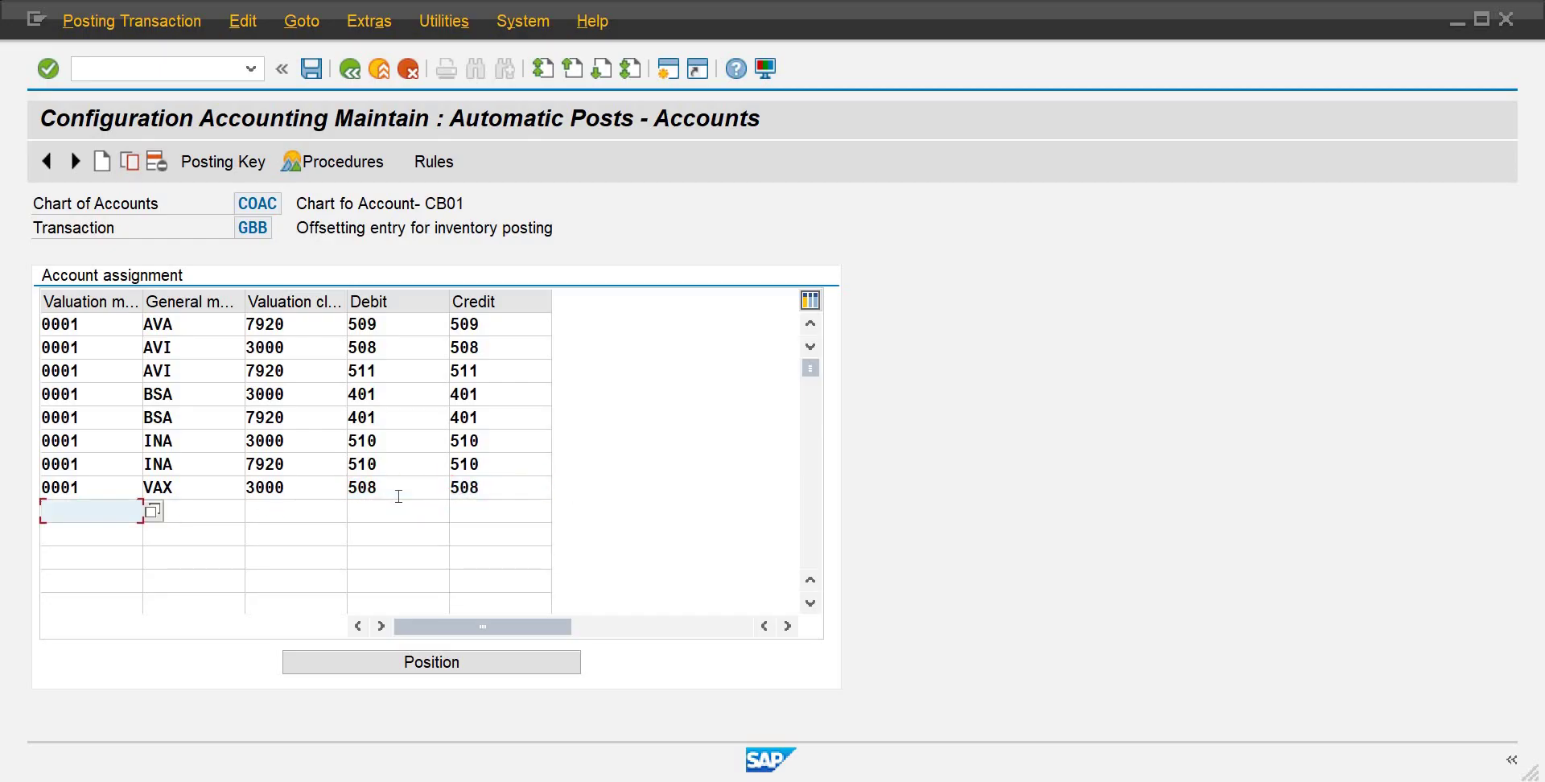
Step: Add a GBB row with valuation modifier 0001, general modification VAX, valuation class 7820, and account 511 for debit and credit
type("0001")
key("Tab")
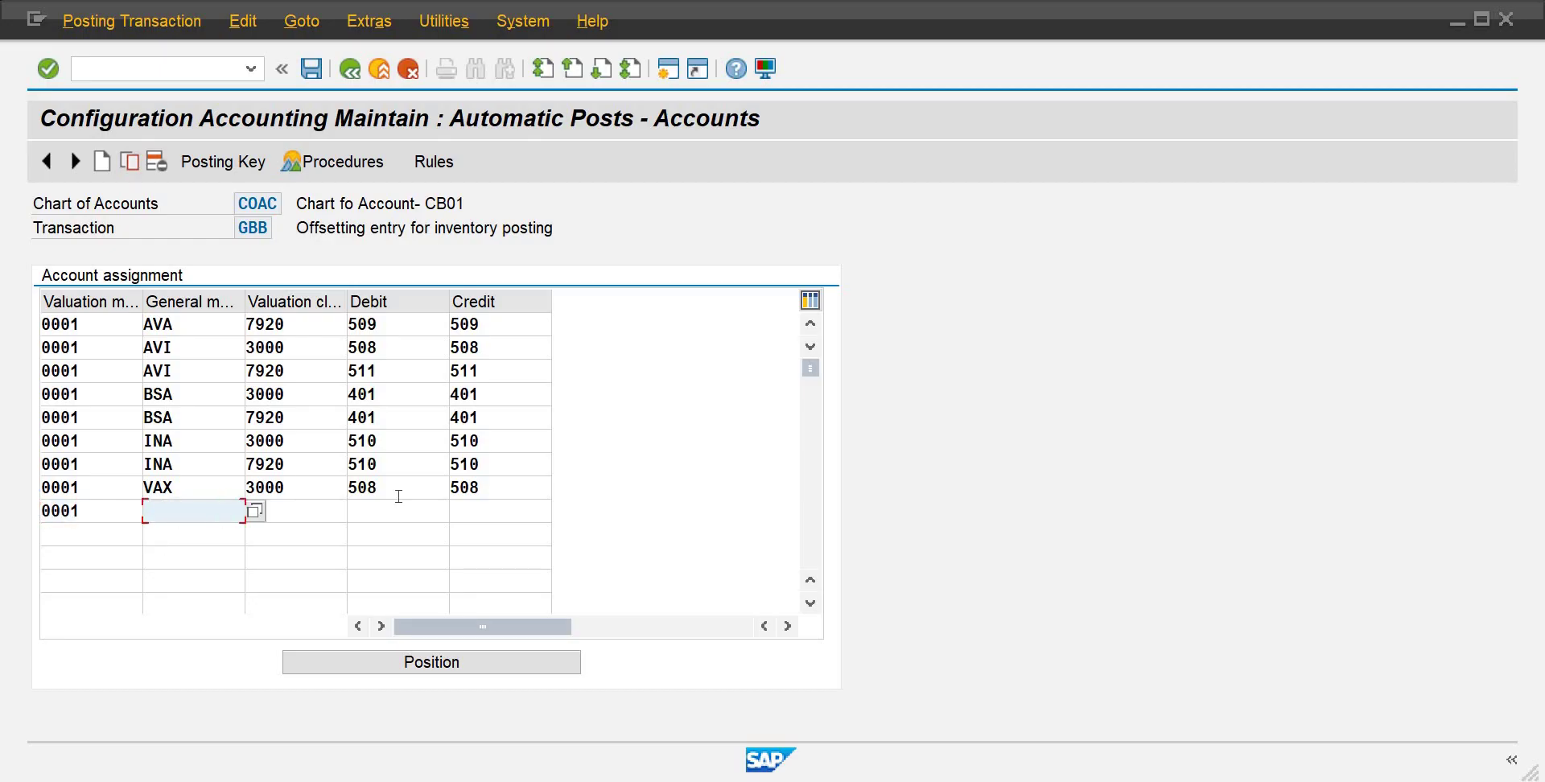
type("VAX")
key("Tab")
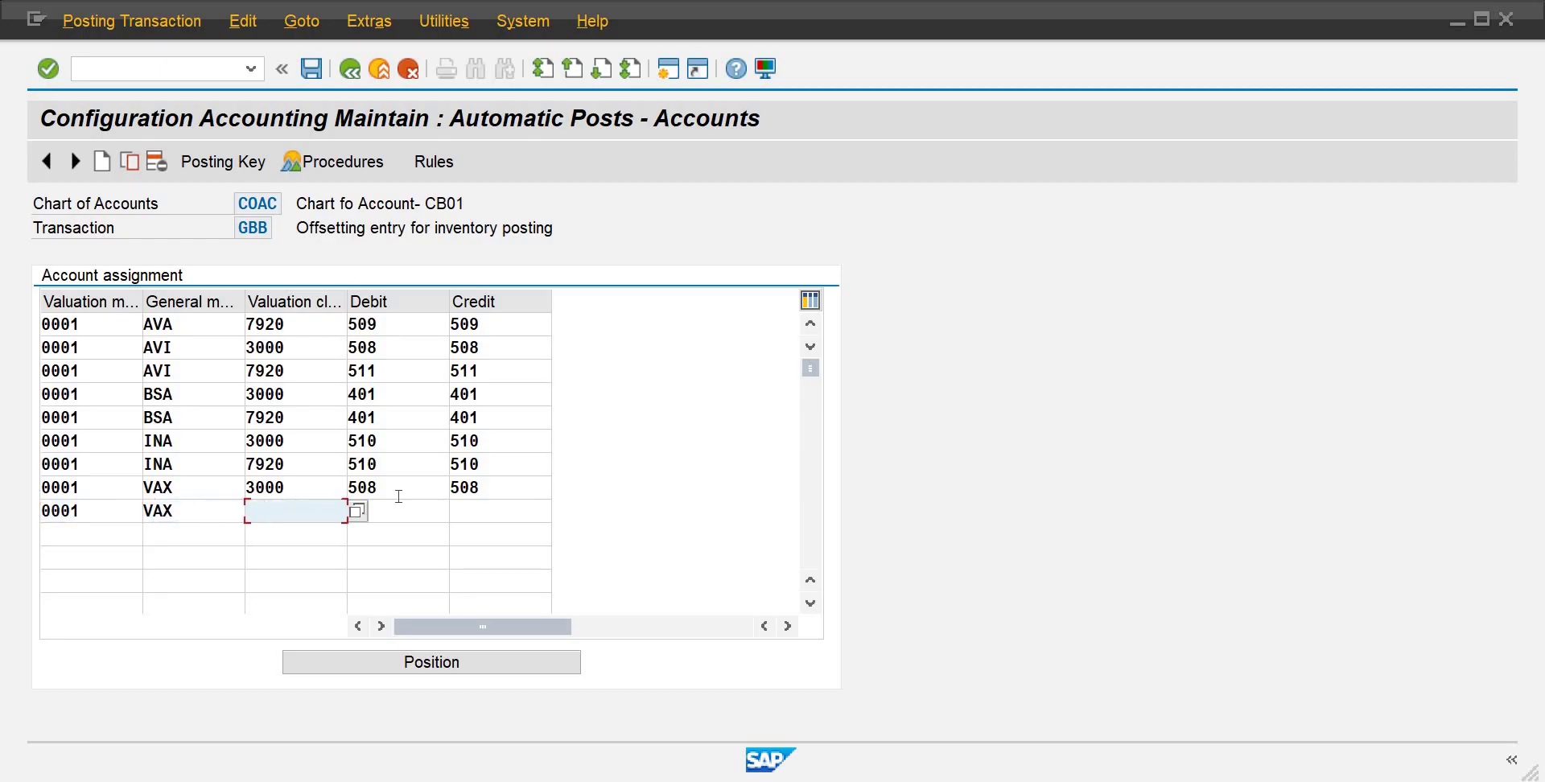
type("7820")
key("Tab")
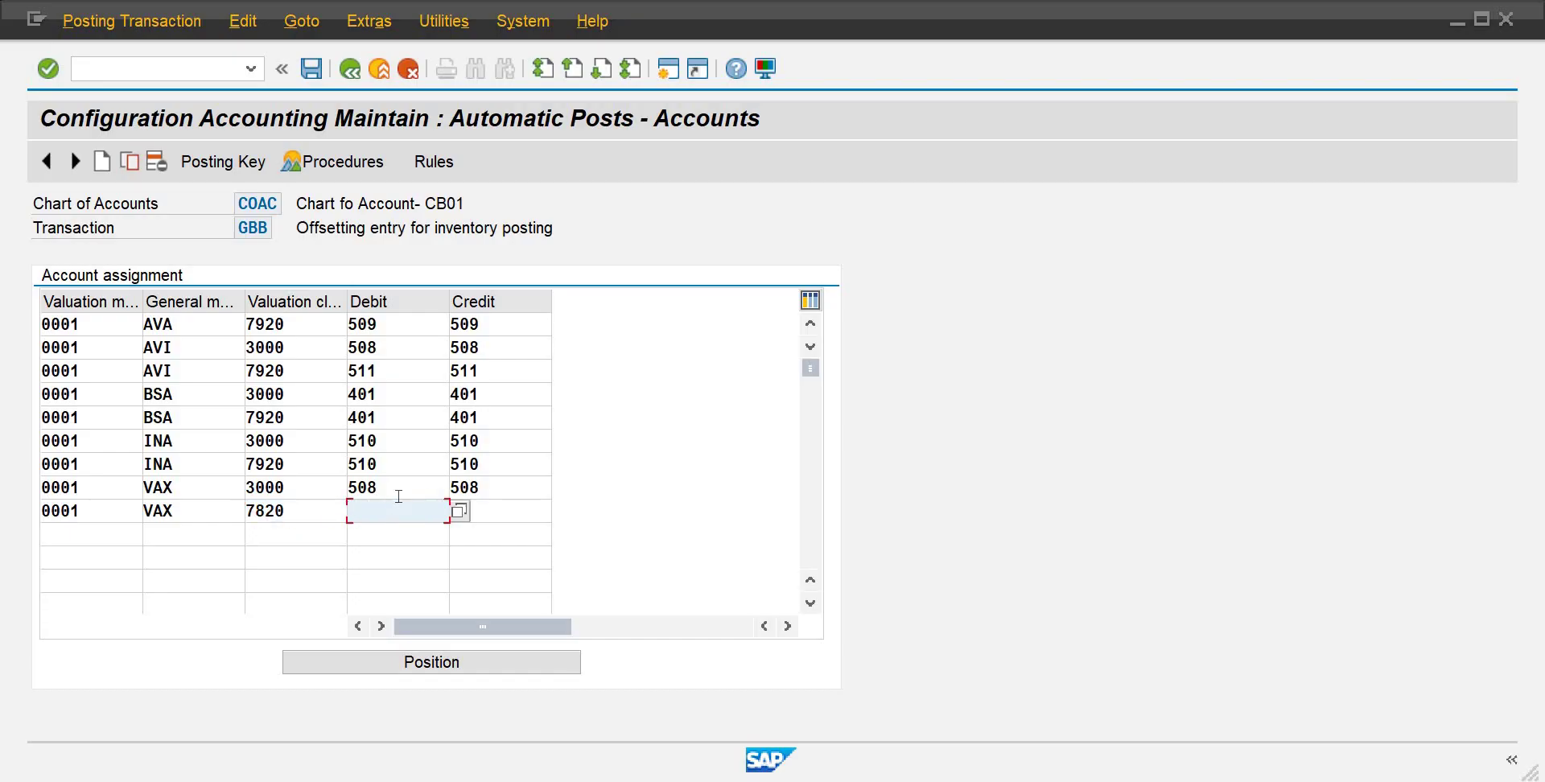
type("511")
key("Tab")
type("511")
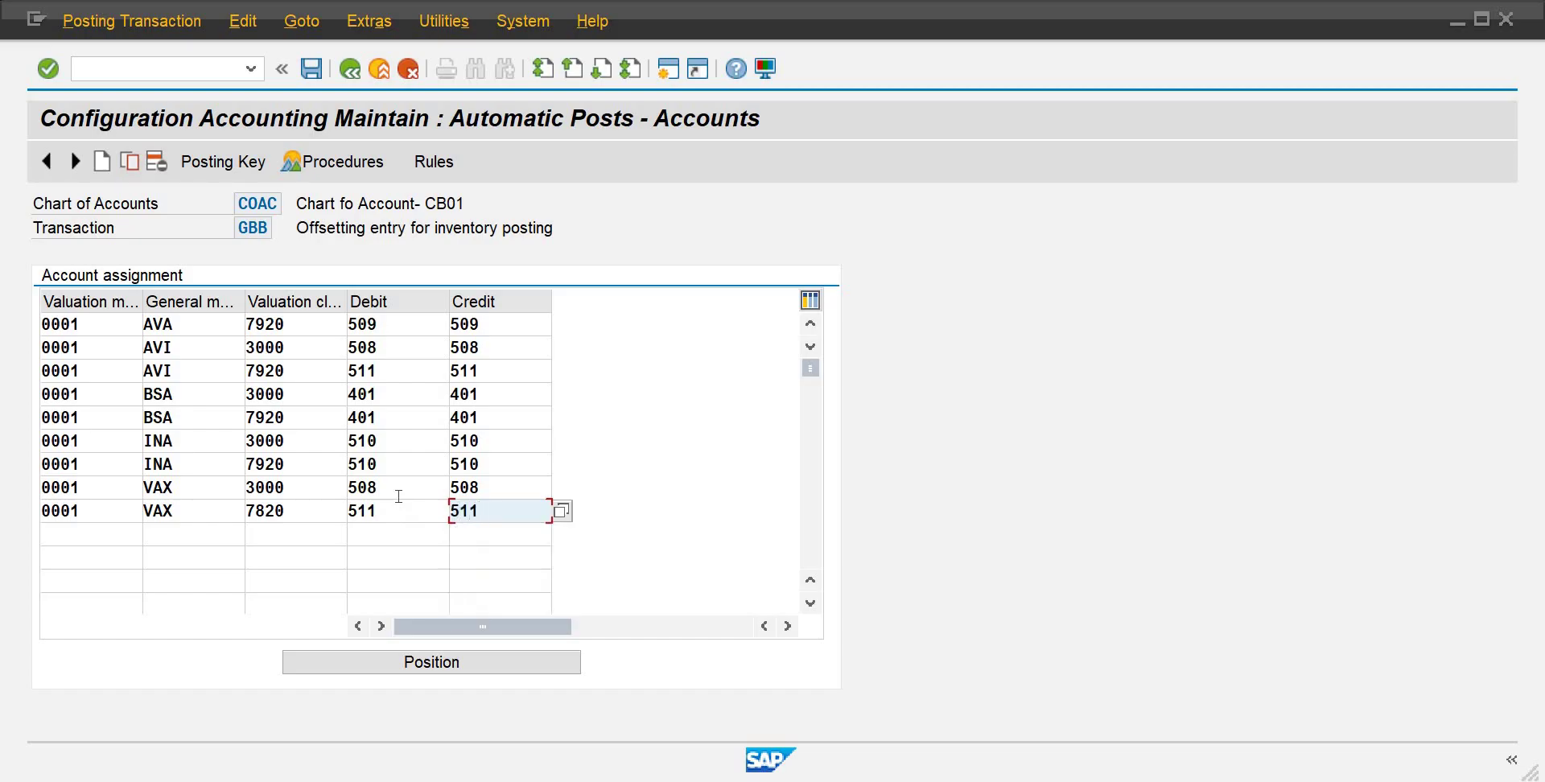
Step: Add a GBB row with valuation modifier 0001, general modification VAY, valuation class 3000, and account 508 for debit and credit
left_click(87, 539)
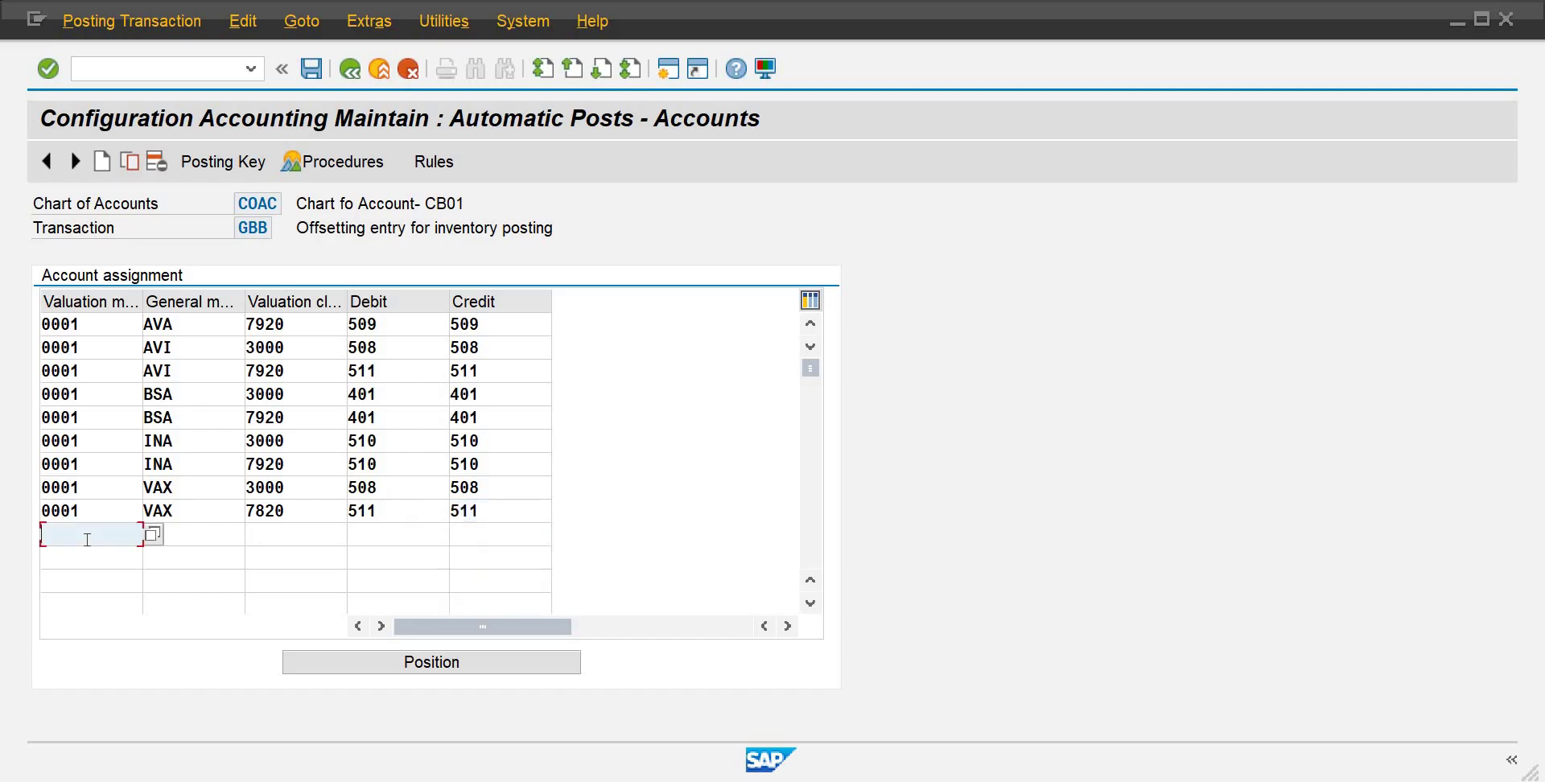
type("0001")
key("Tab")
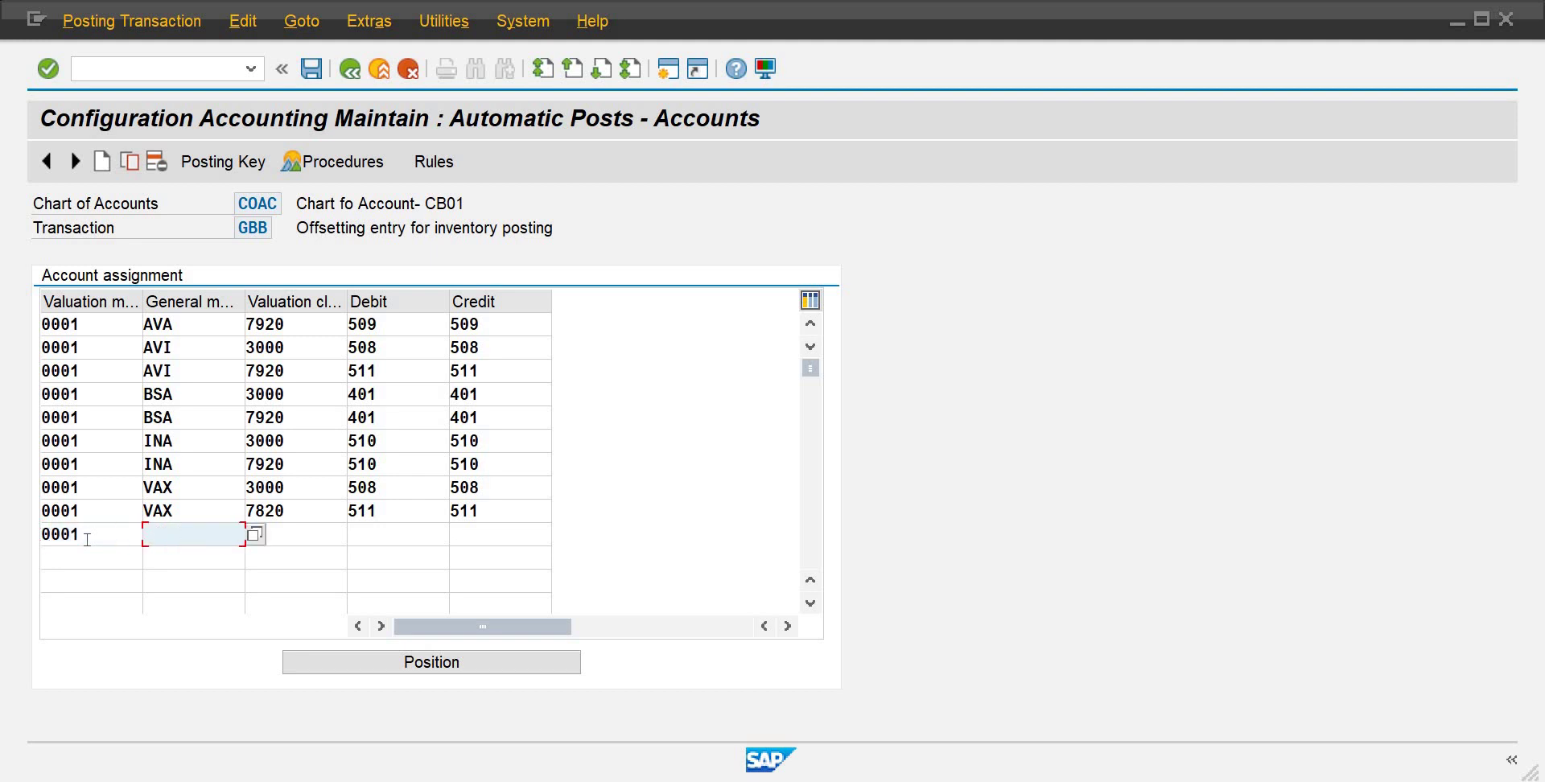
type("VAY")
key("Tab")
type("3000")
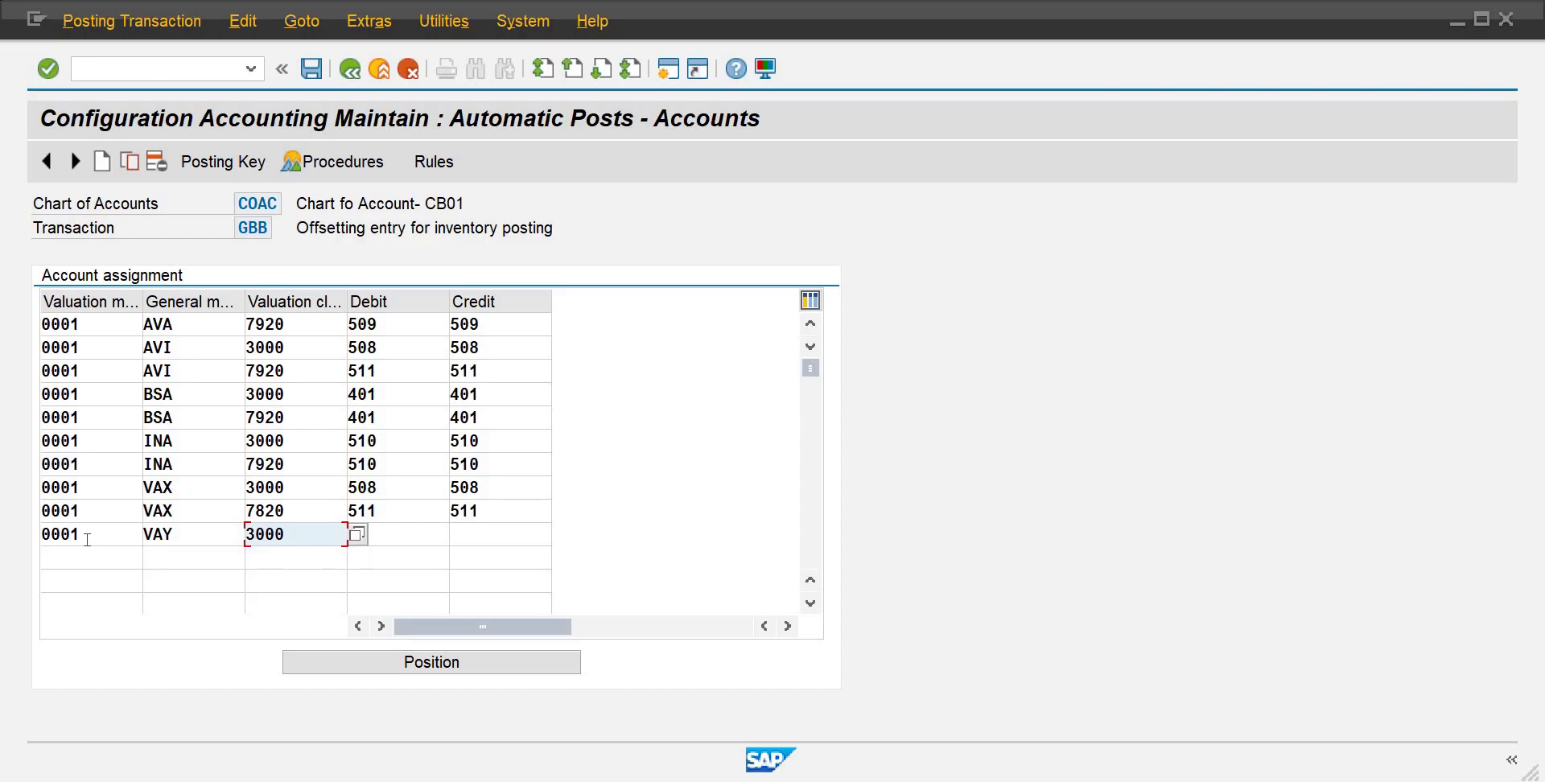
key("Tab")
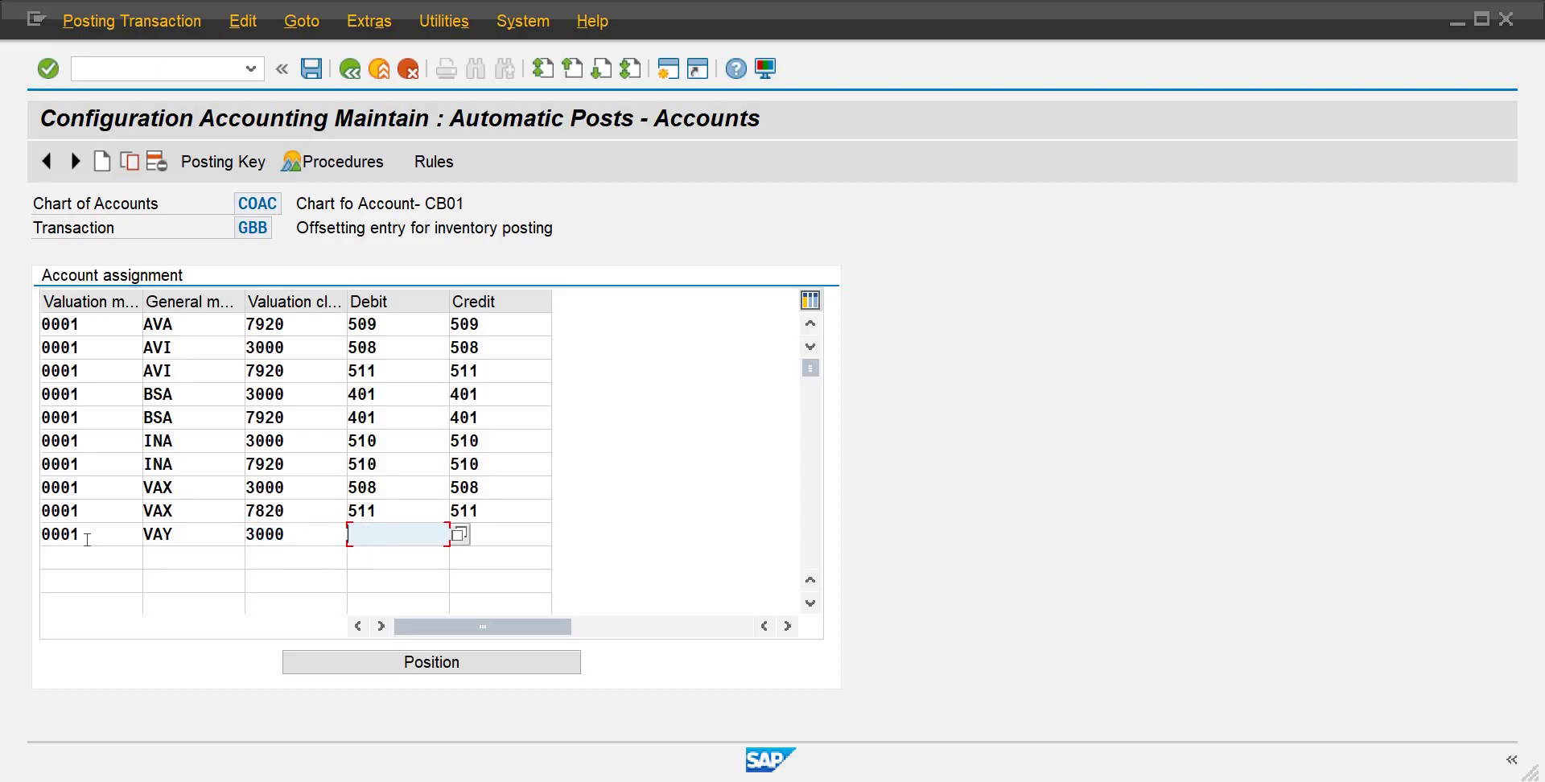
type("508")
key("Tab")
type("508")
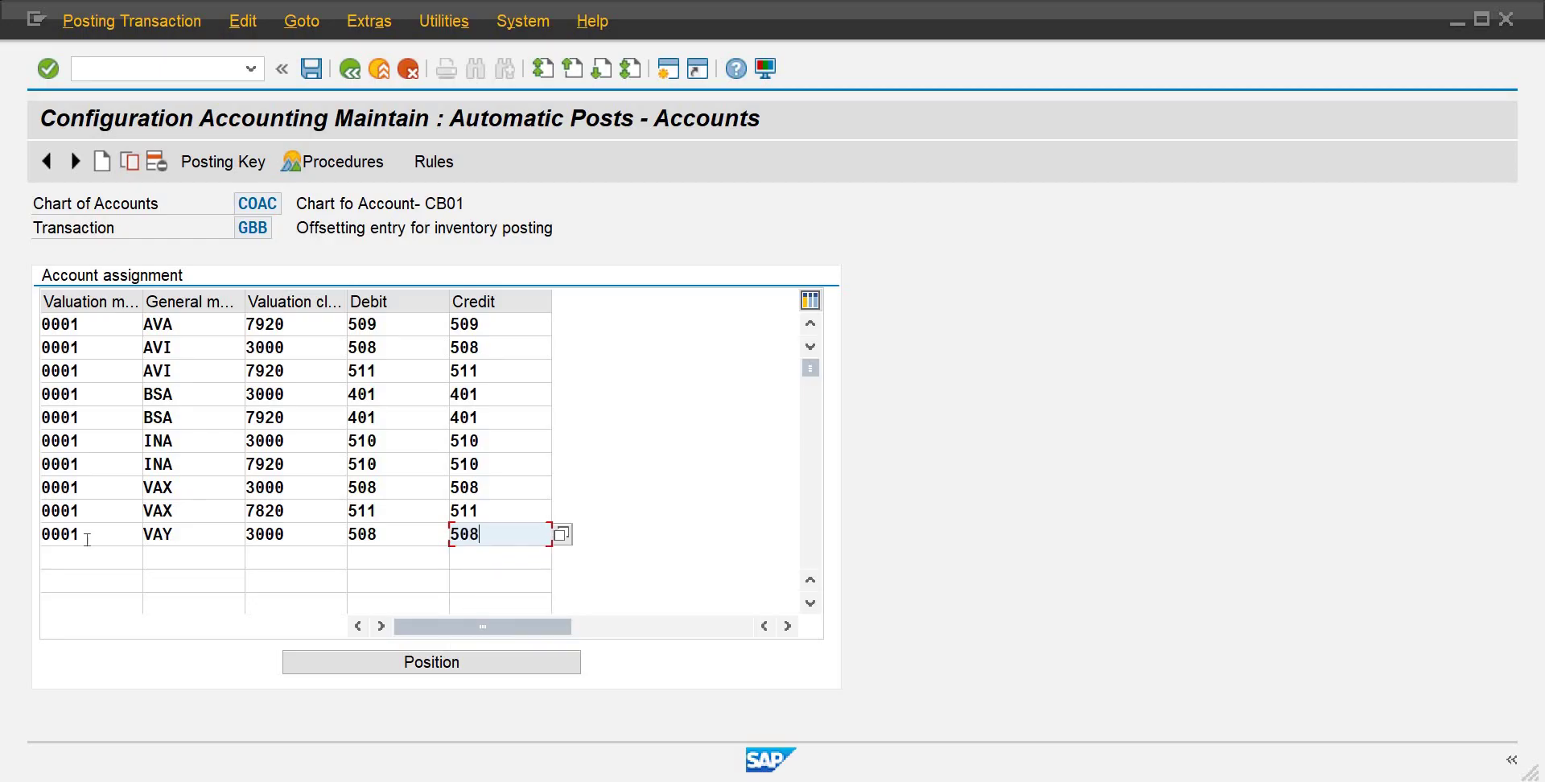
key("Return")
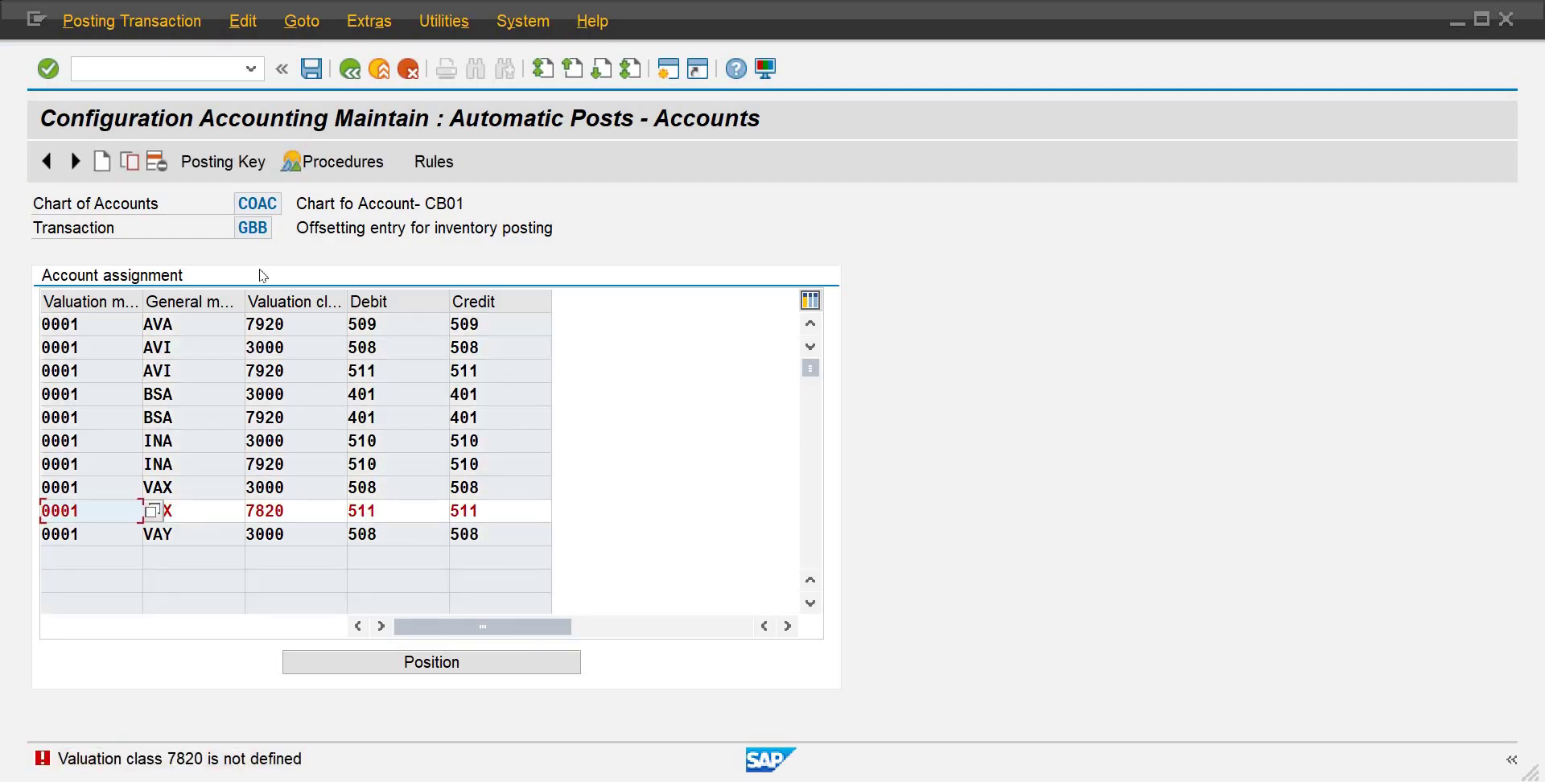
Step: Correct the valuation class of the VAX row with account 511 to 7920 and save the GBB account assignments
left_click(296, 509)
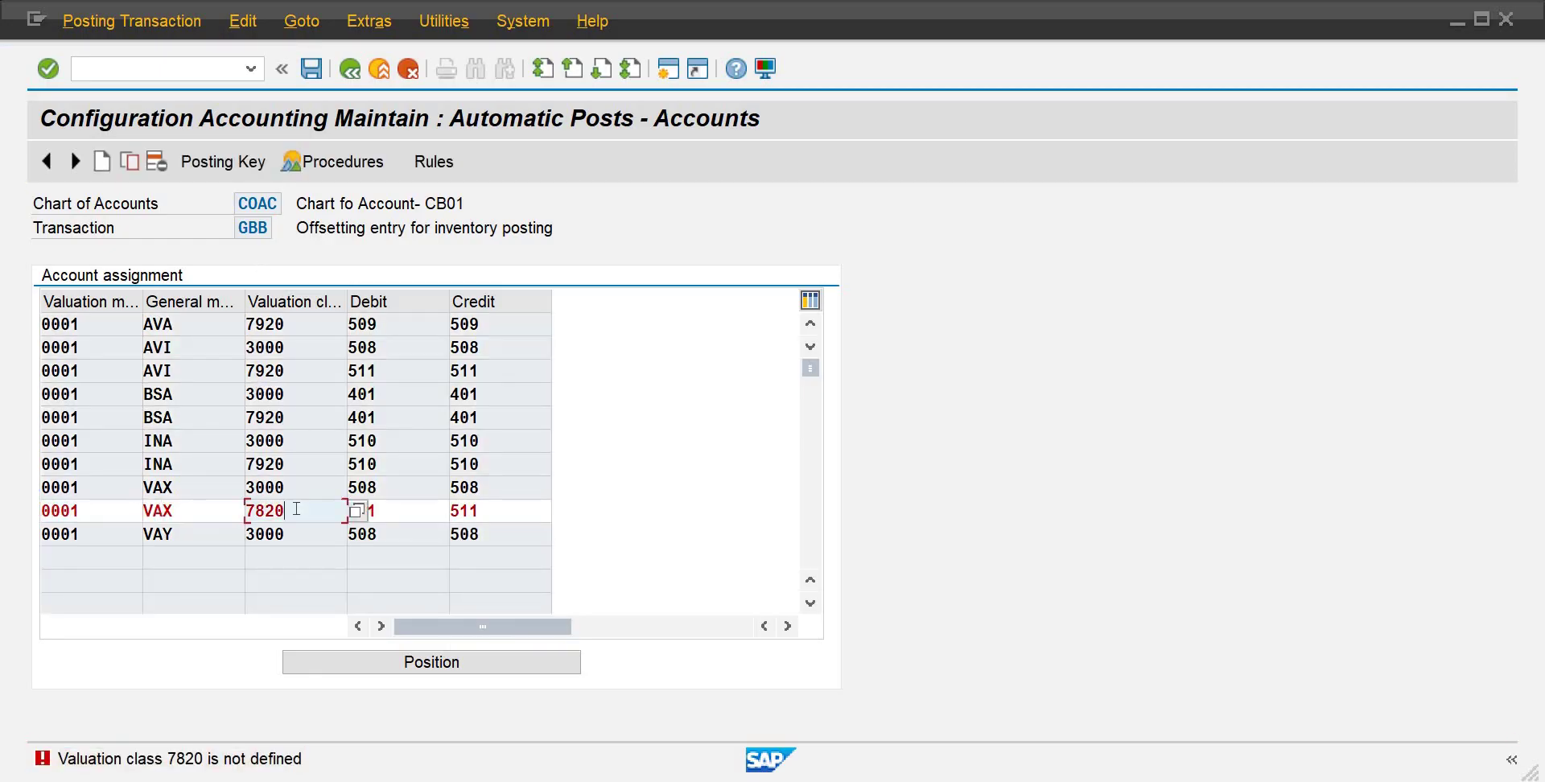
key("BackSpace")
key("BackSpace")
key("BackSpace")
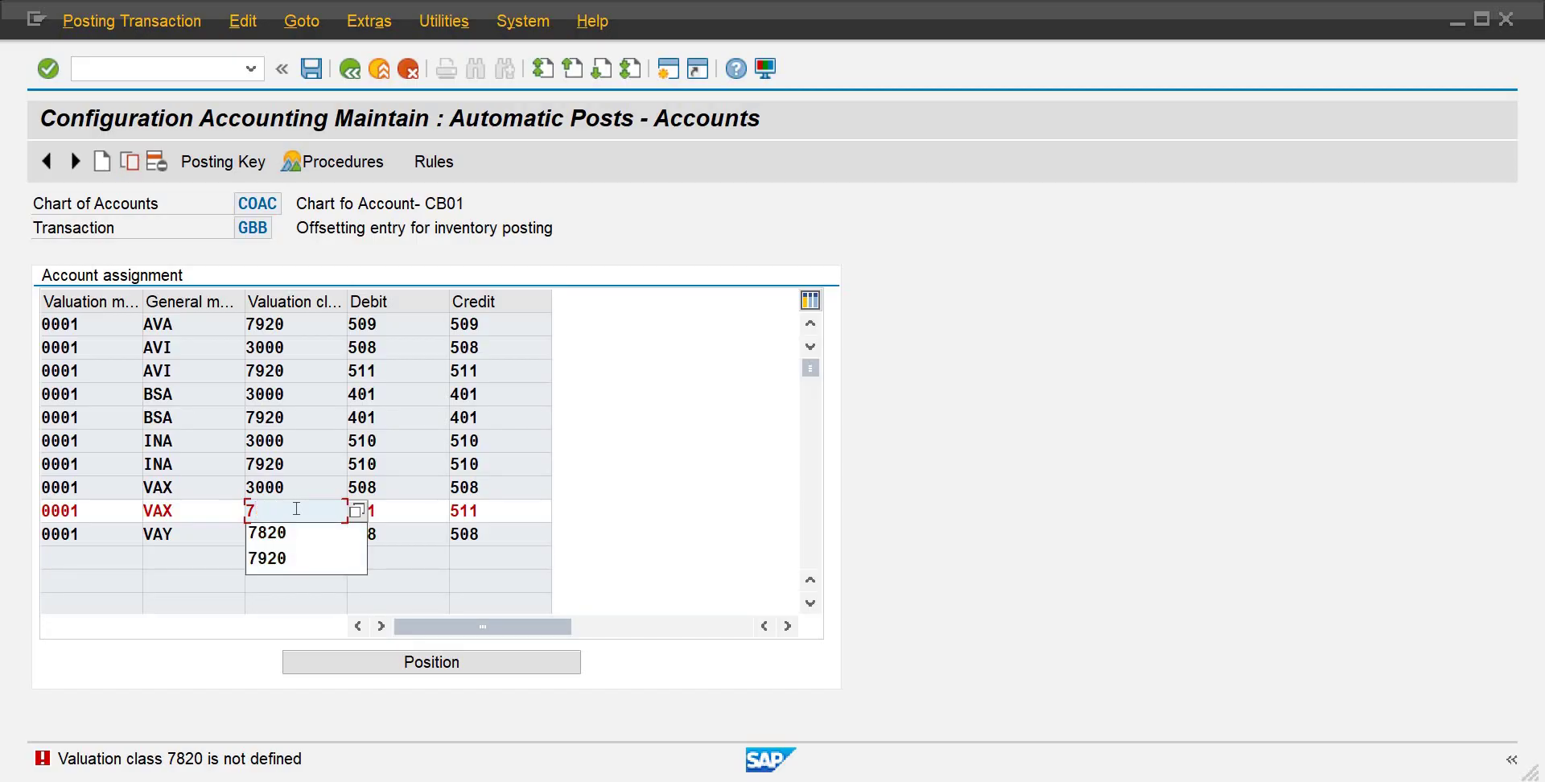
type("920")
key("Return")
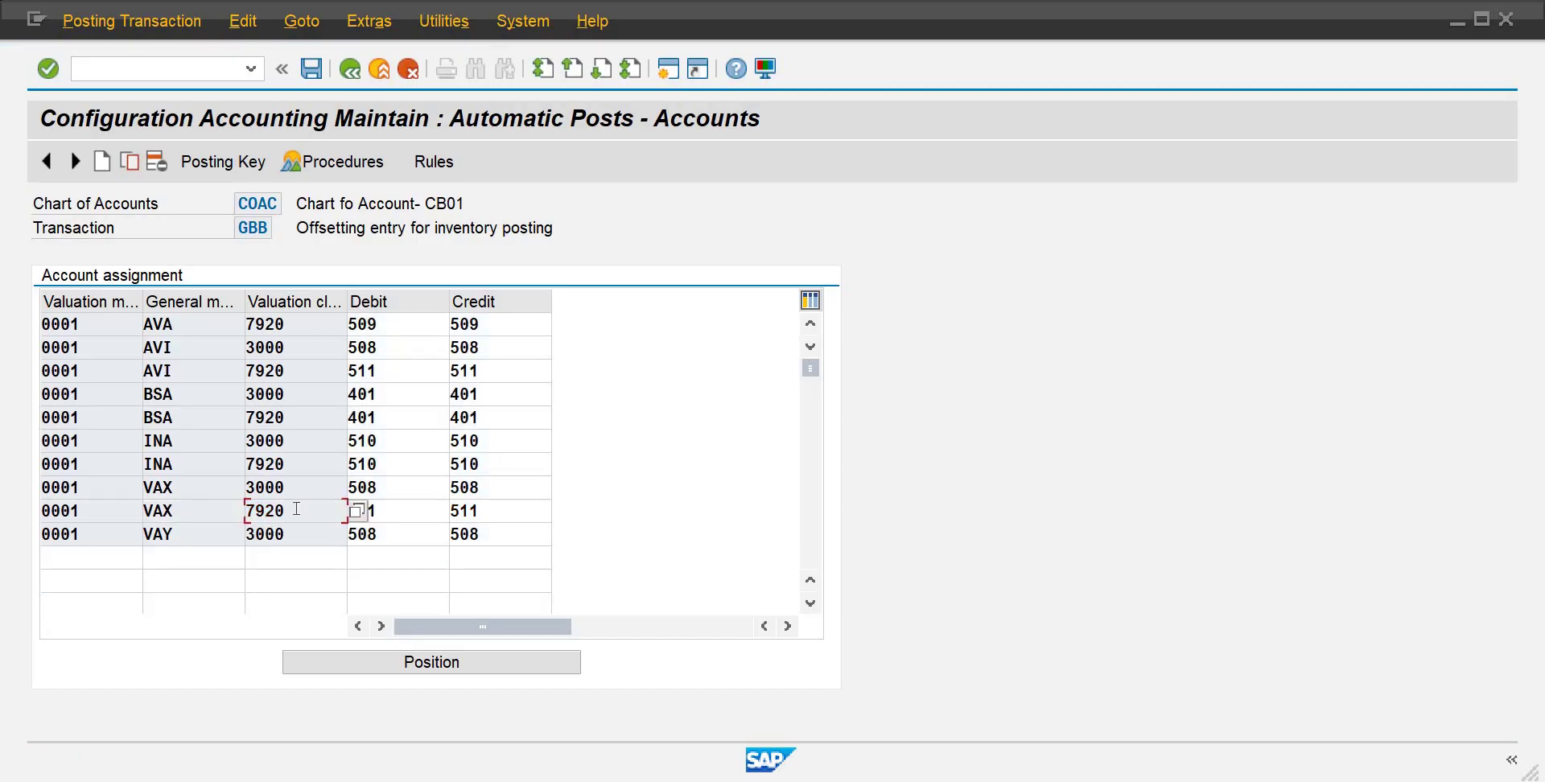
key("ctrl+s")
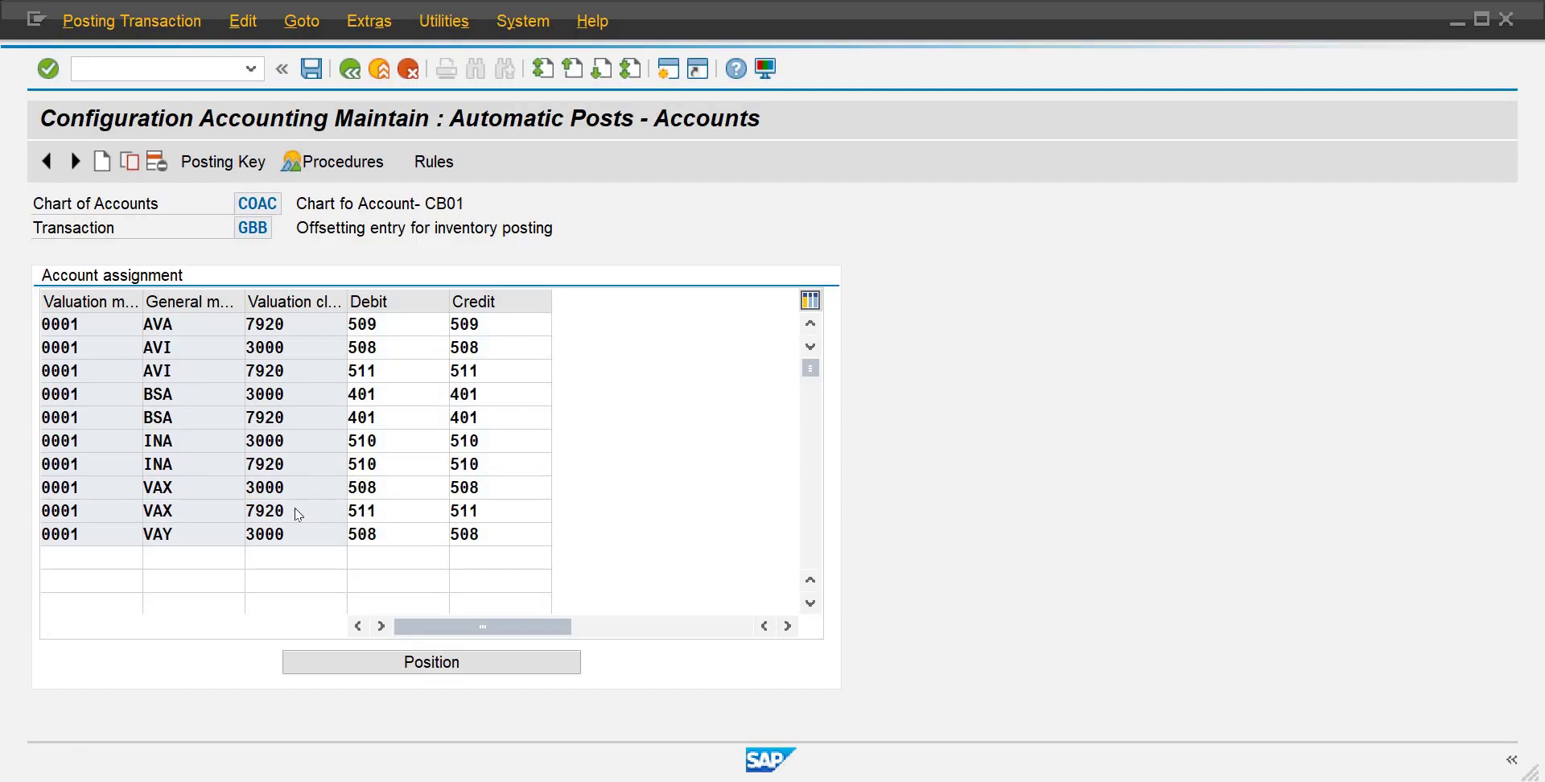
key("Return")
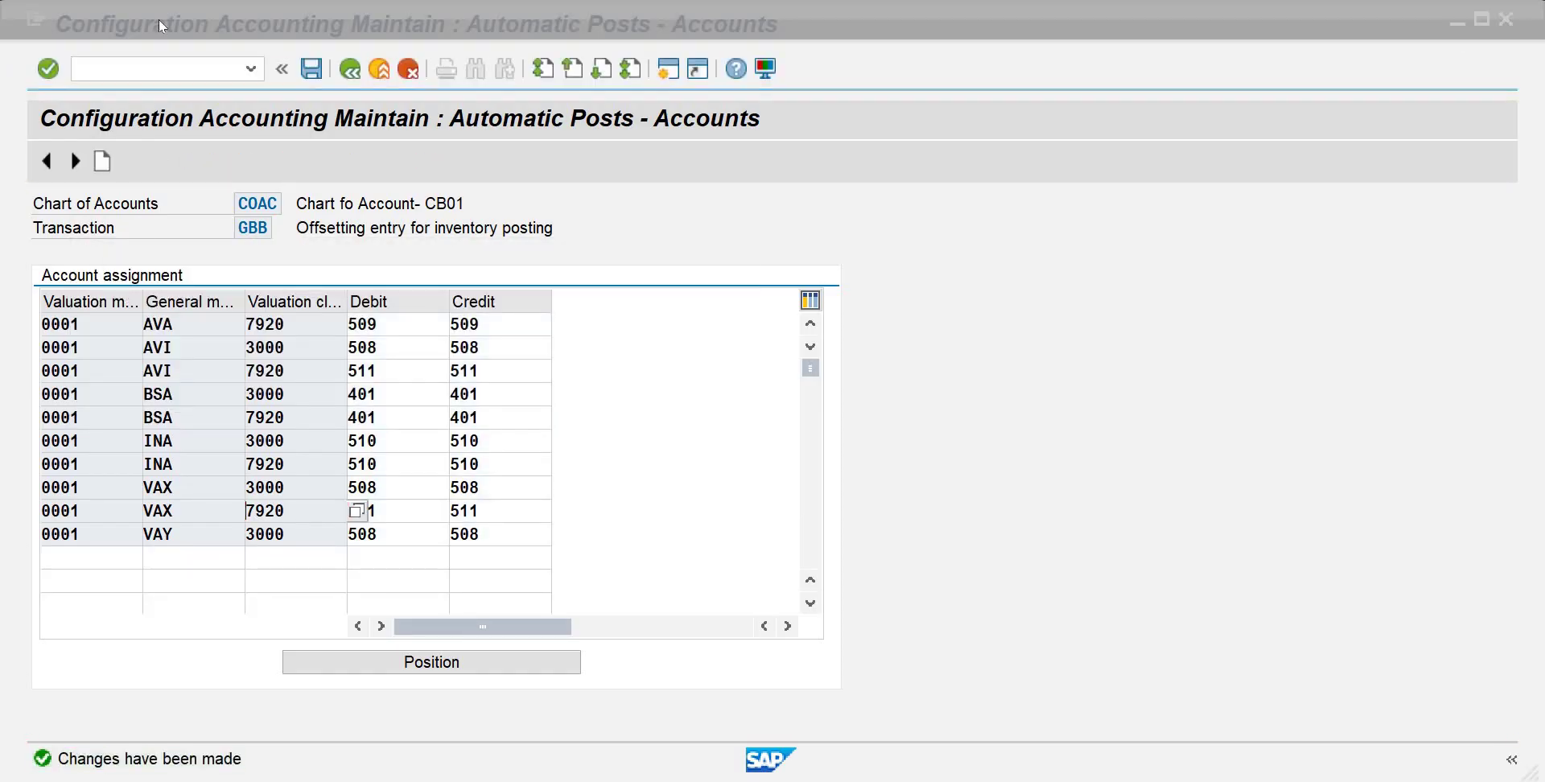
Step: Leave the GBB account assignments and open procedure PRD, Cost (price) differences
left_click(347, 76)
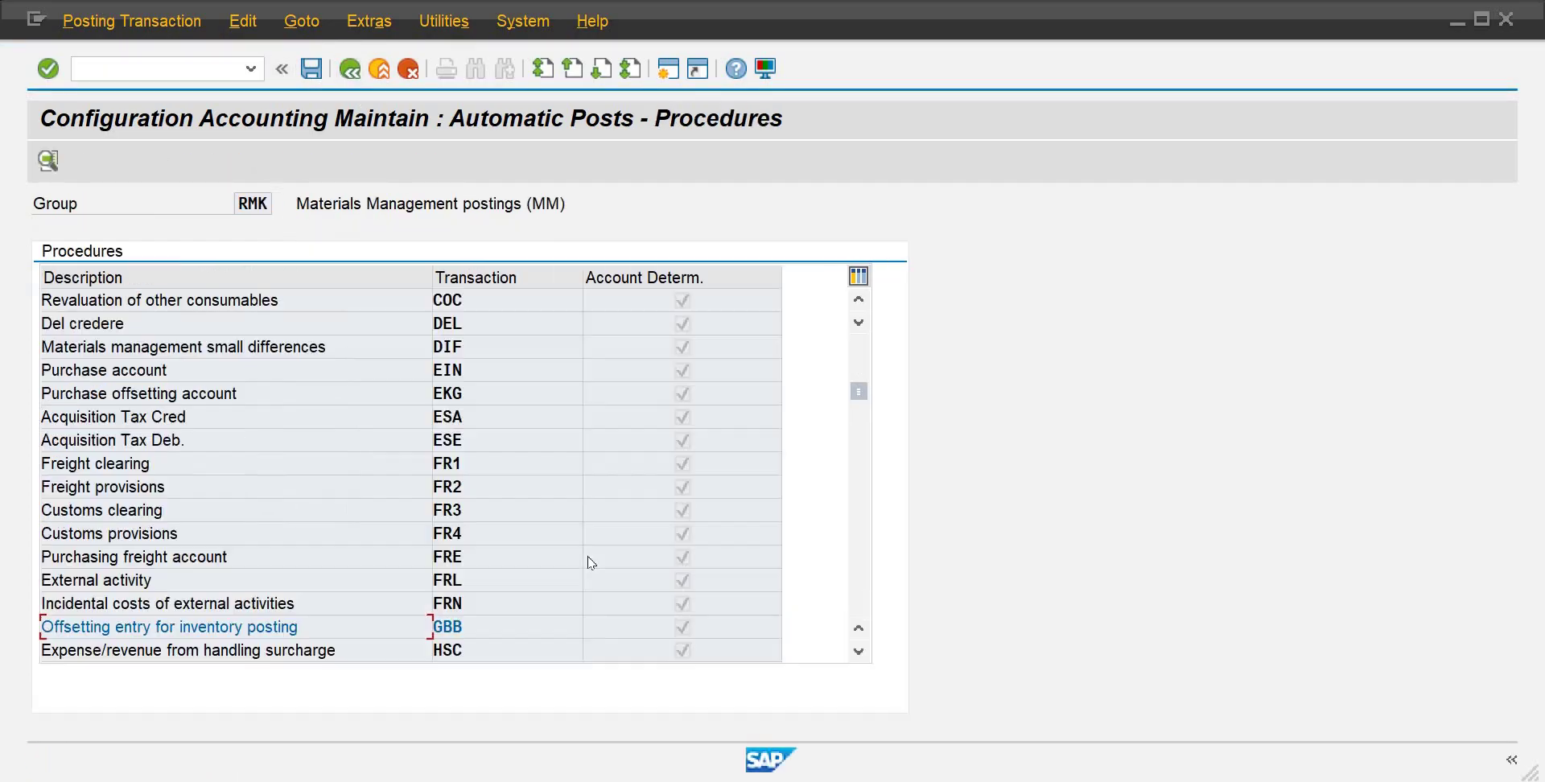
left_click(857, 655)
left_click(857, 653)
left_click(857, 653)
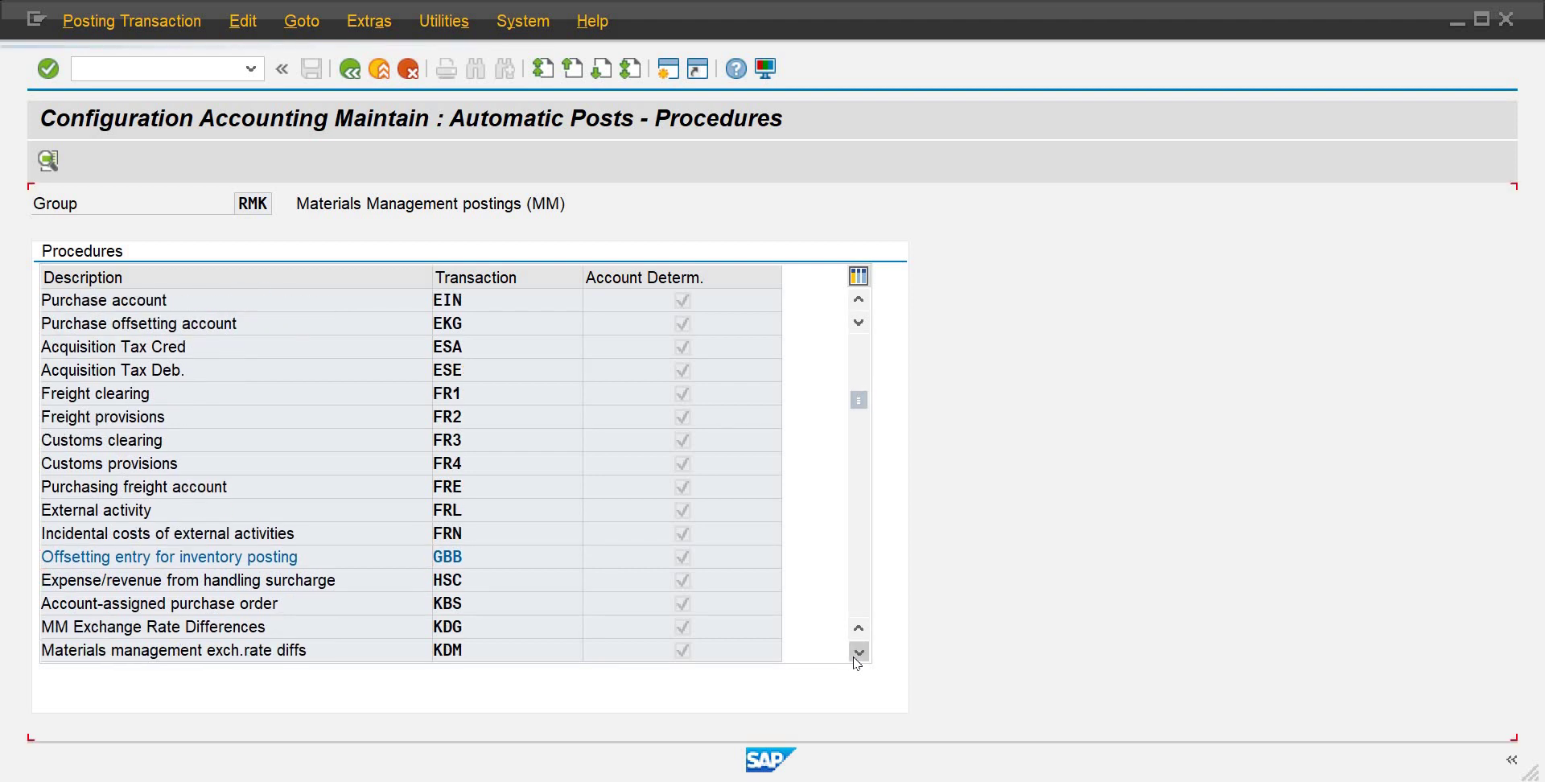
left_click(858, 654)
left_click(858, 653)
left_click(858, 654)
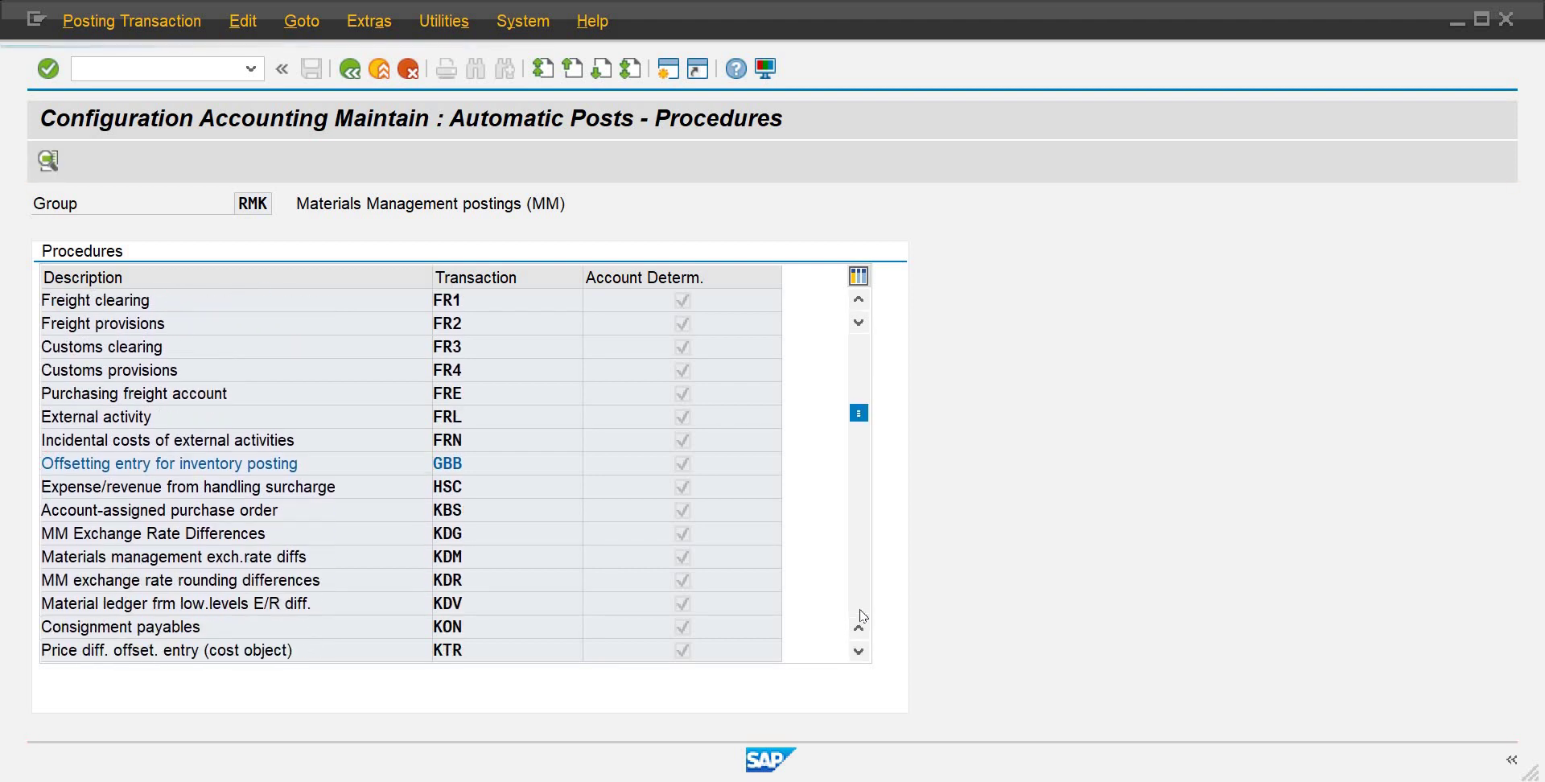
left_click(859, 618)
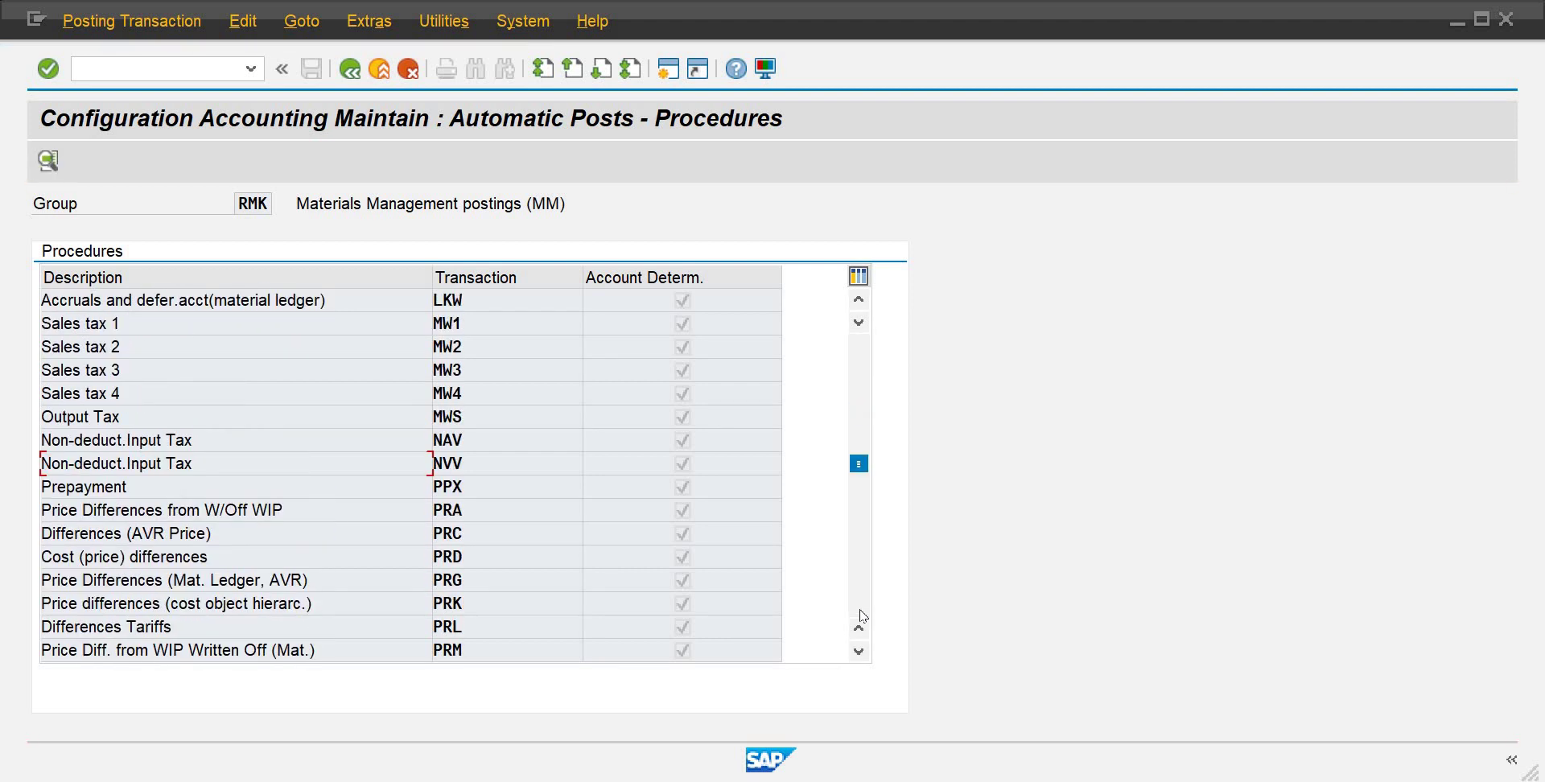
double_click(455, 563)
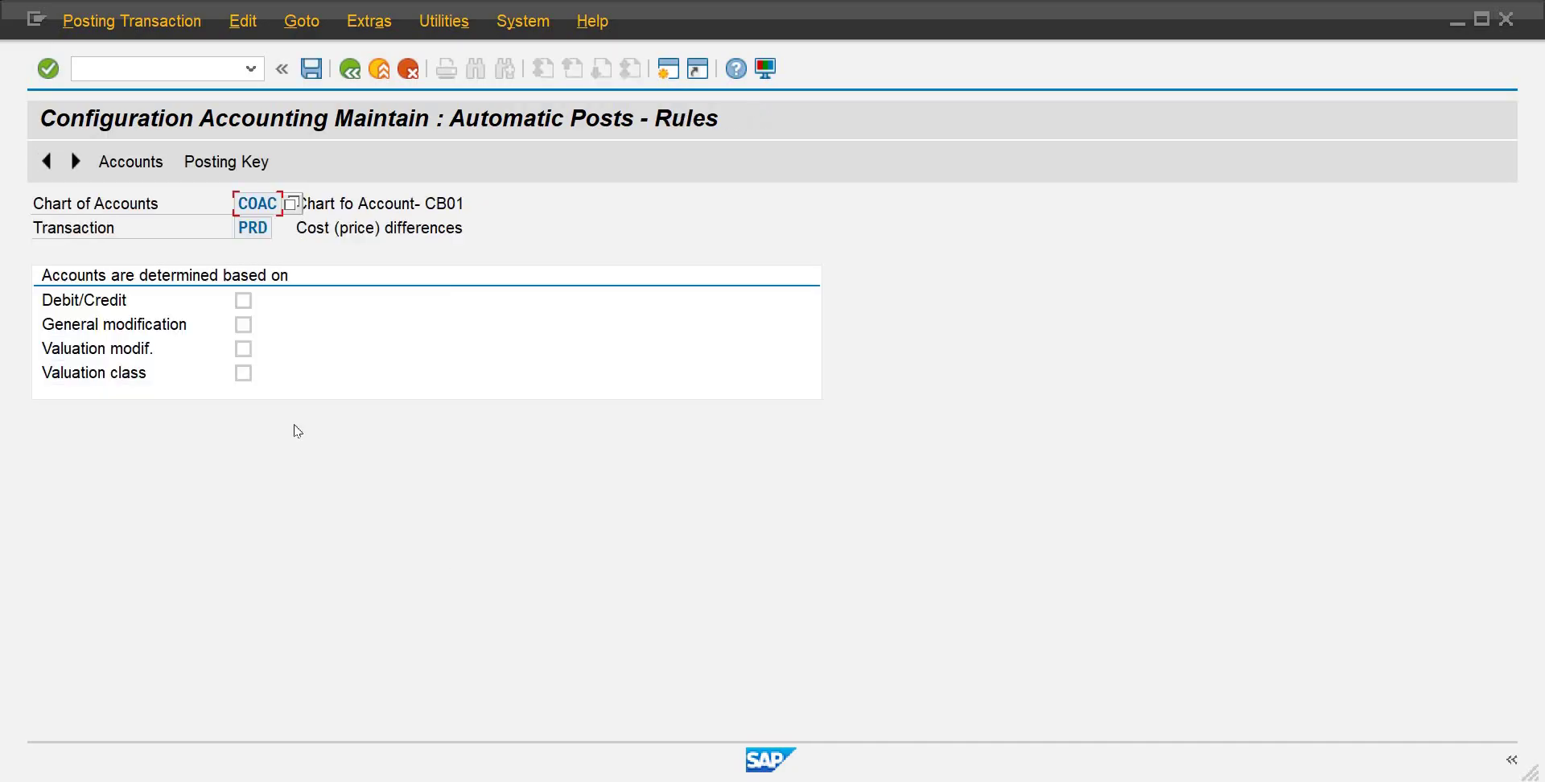
Step: Set the PRD rules to determine accounts by debit/credit, valuation modification and valuation class, and save them
left_click(245, 303)
left_click(246, 351)
left_click(246, 374)
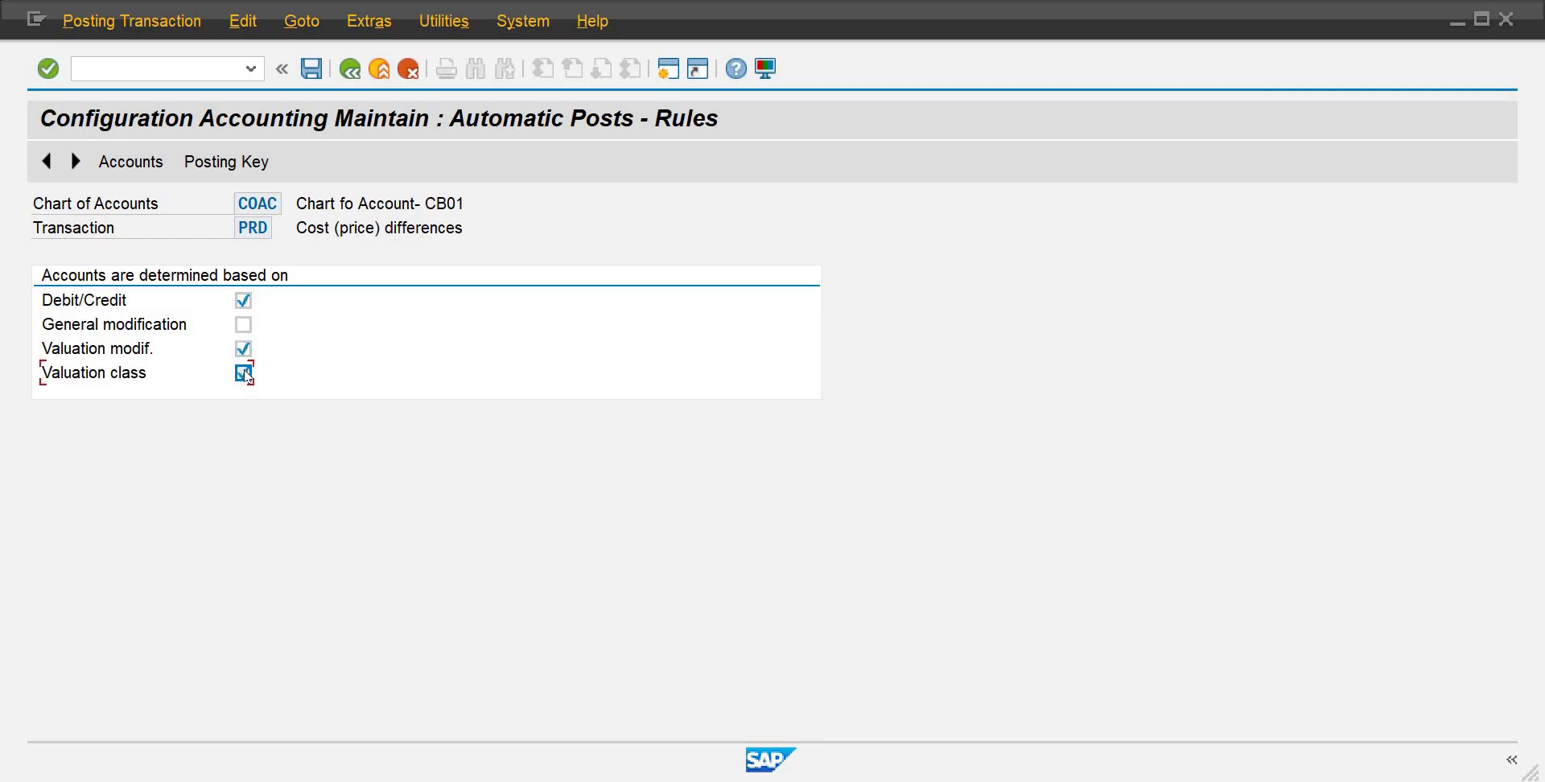
left_click(311, 70)
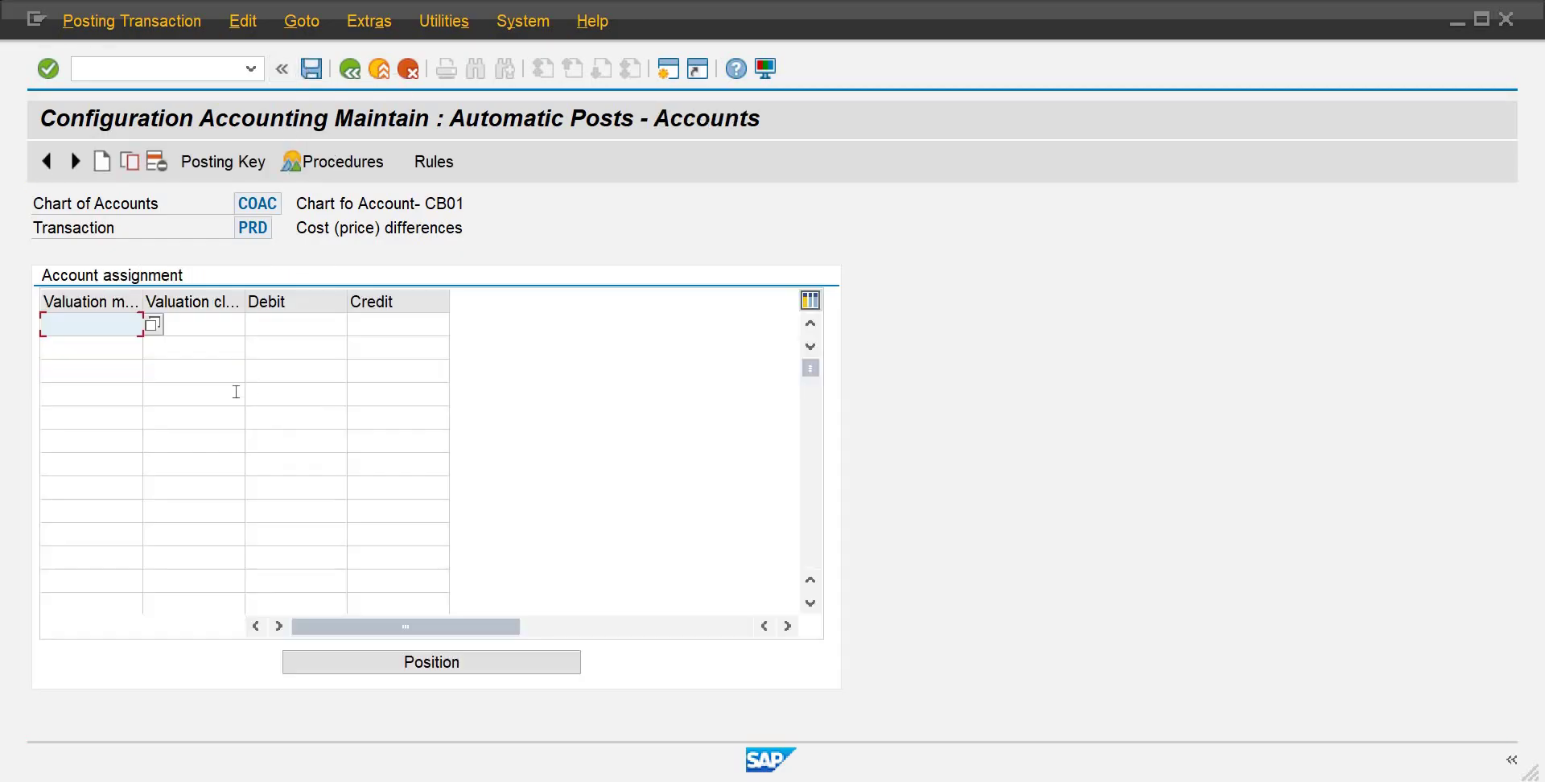
Step: Add a PRD row with valuation modifier 0001, valuation class 3000, and cost price difference account 510 for debit and credit
type("000")
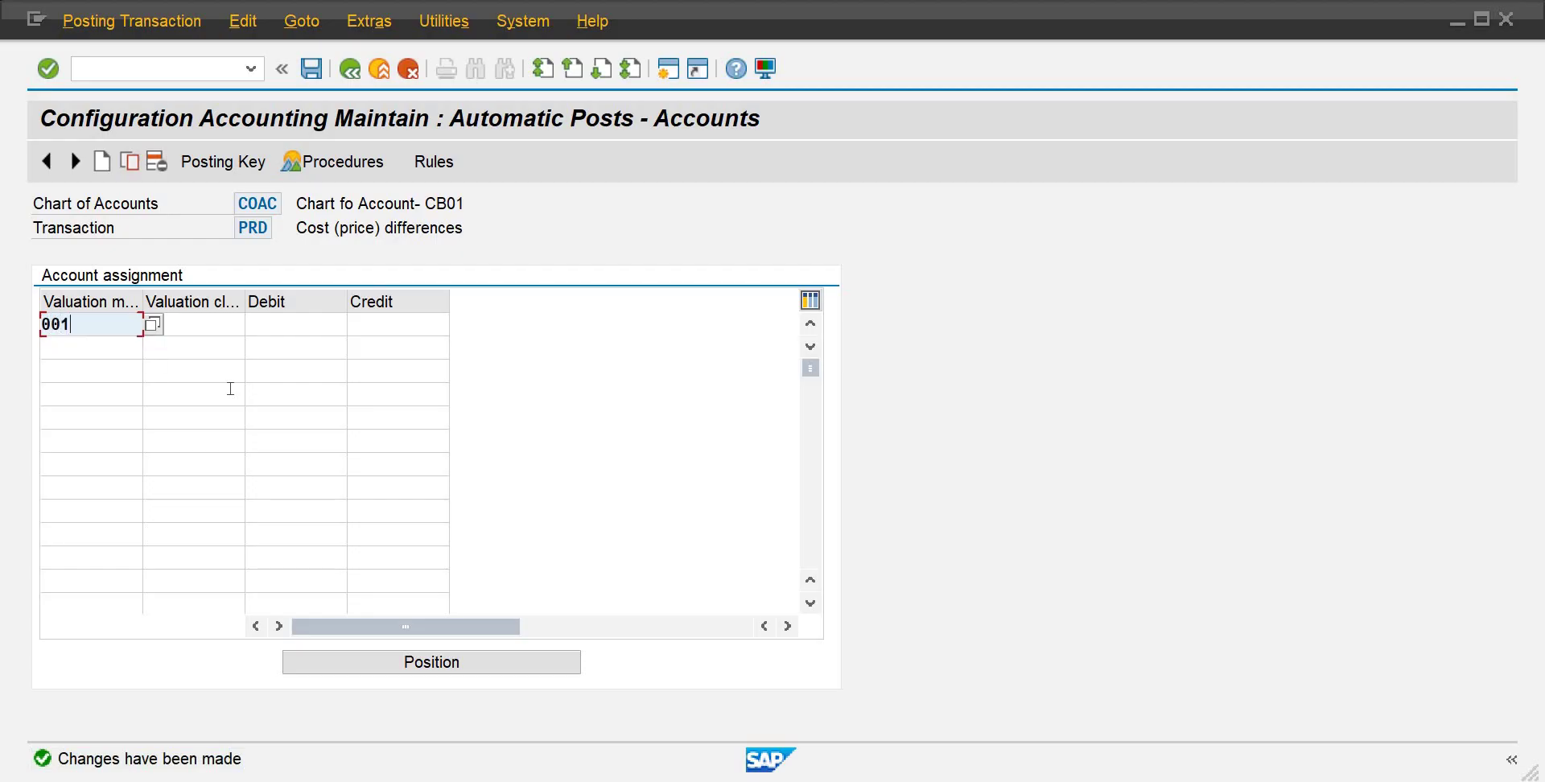
key("BackSpace")
type("01")
key("Tab")
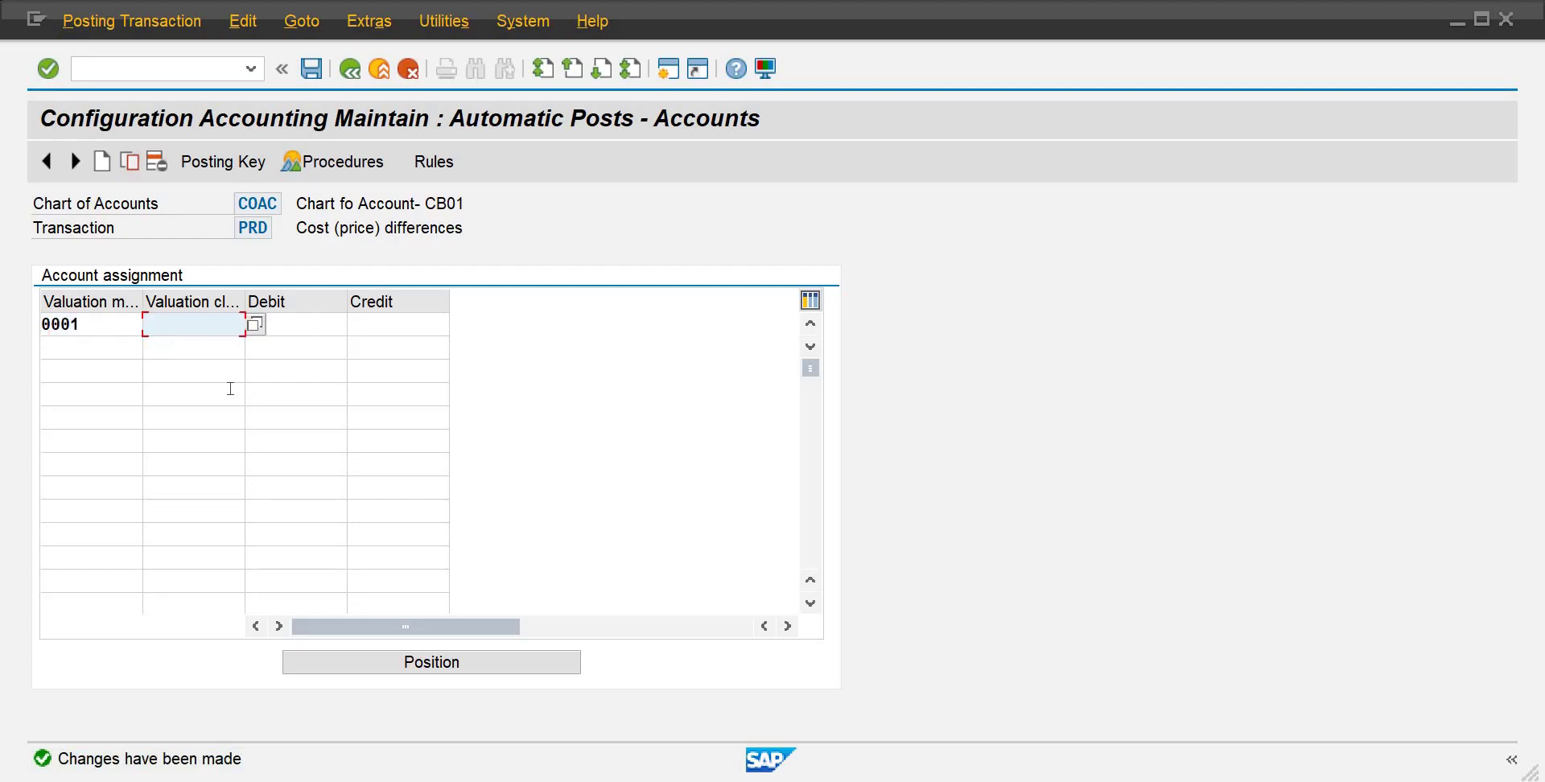
type("3000")
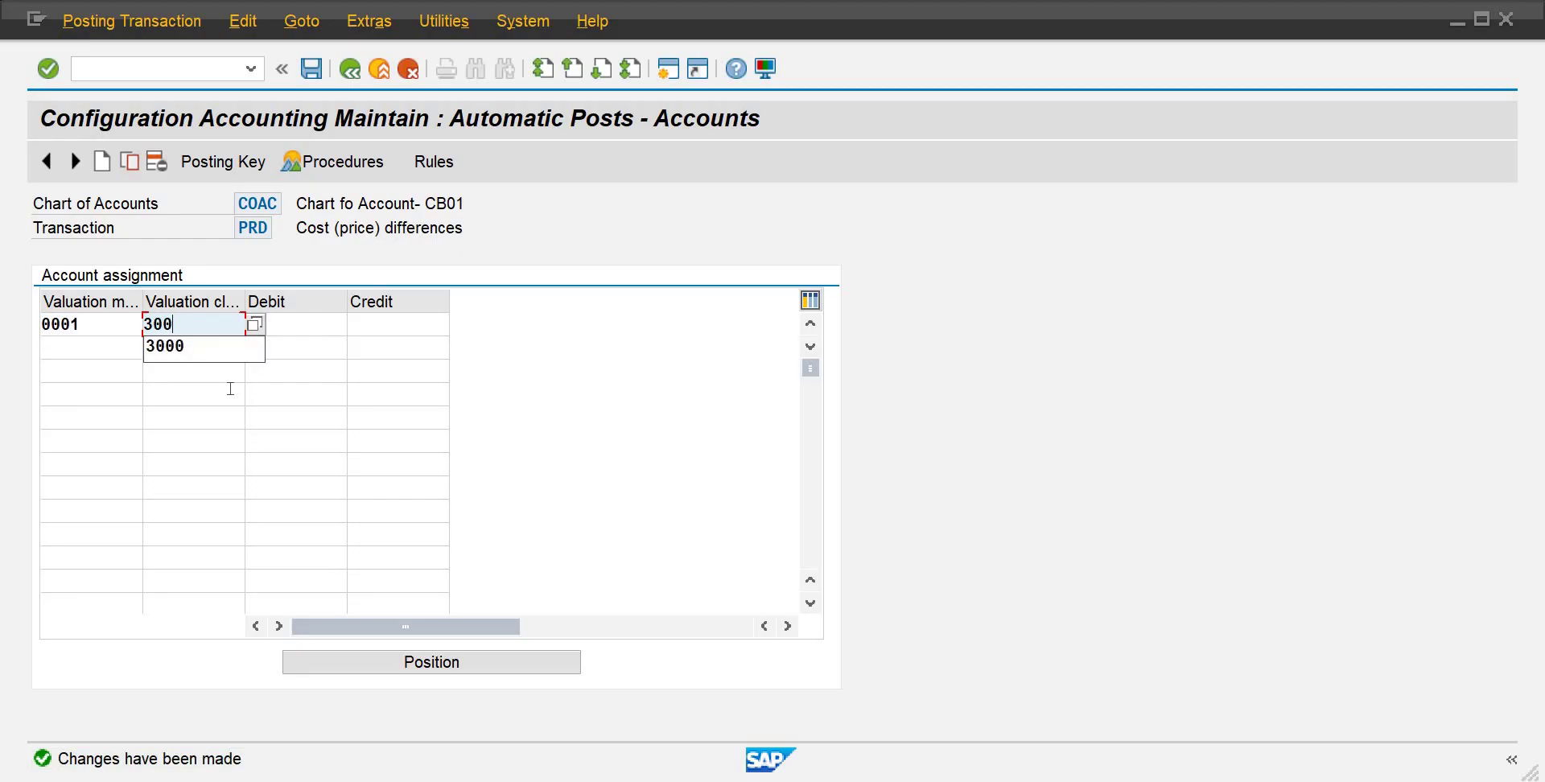
key("Tab")
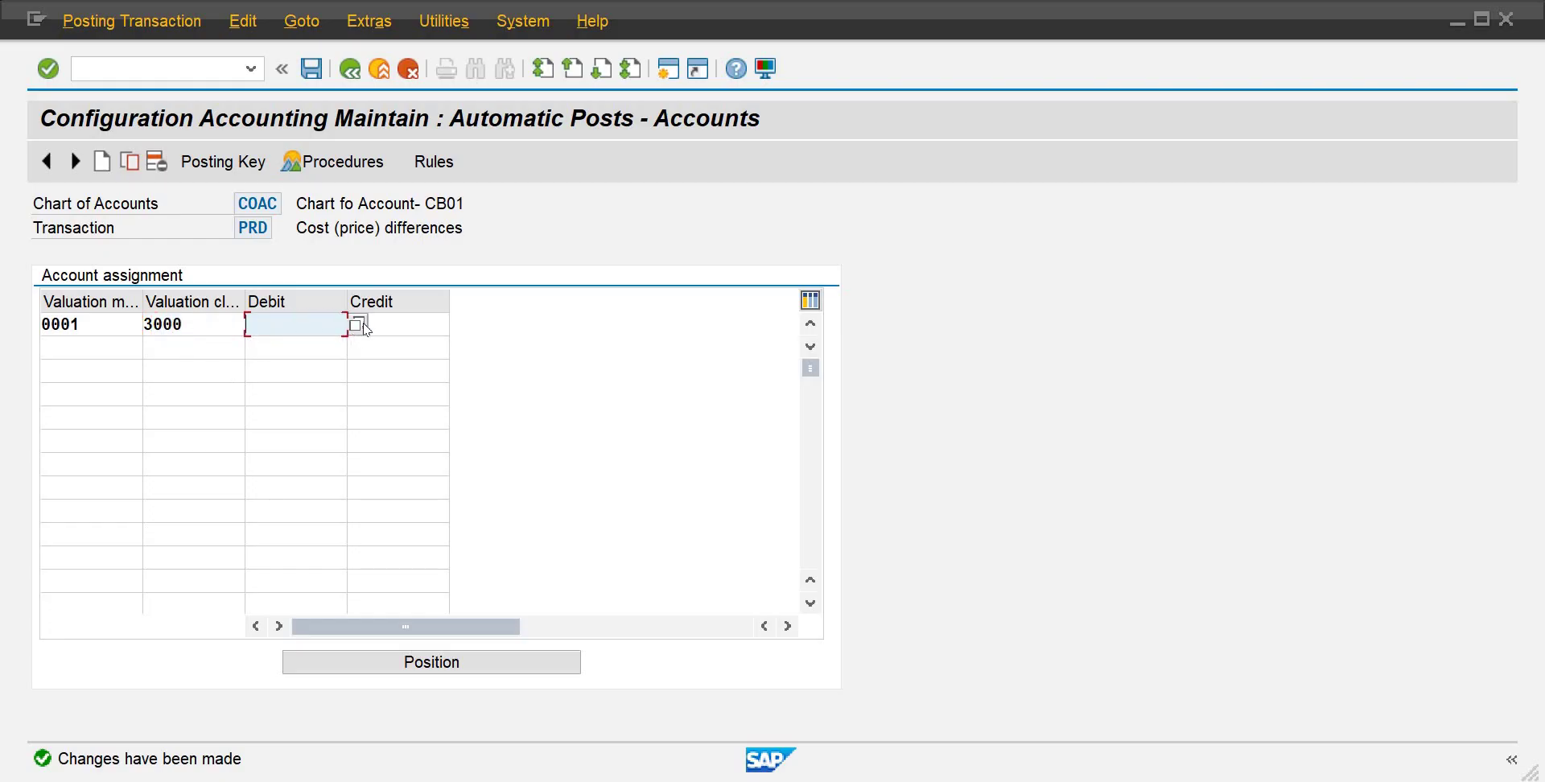
left_click(359, 325)
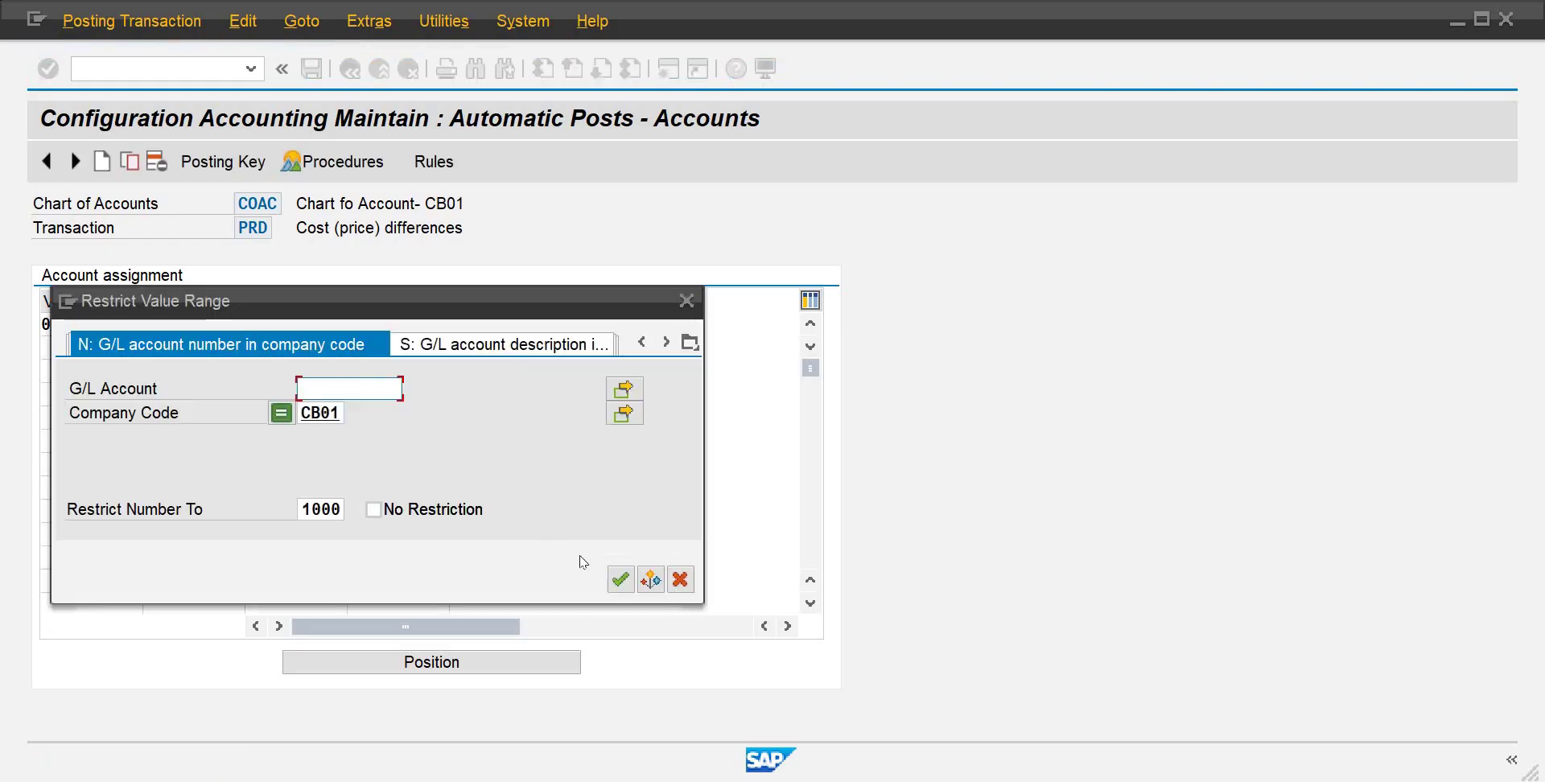
left_click(619, 579)
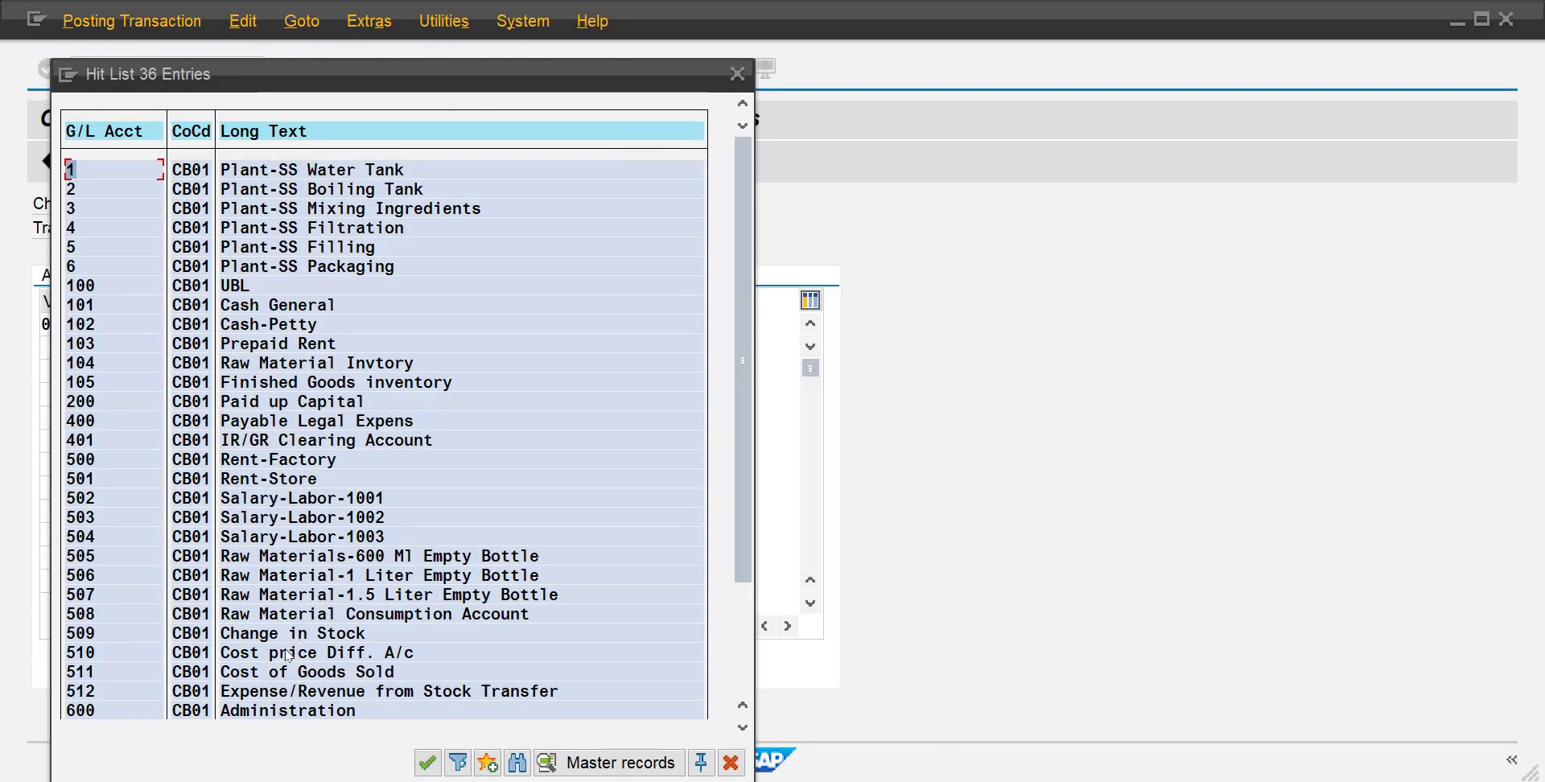
double_click(288, 653)
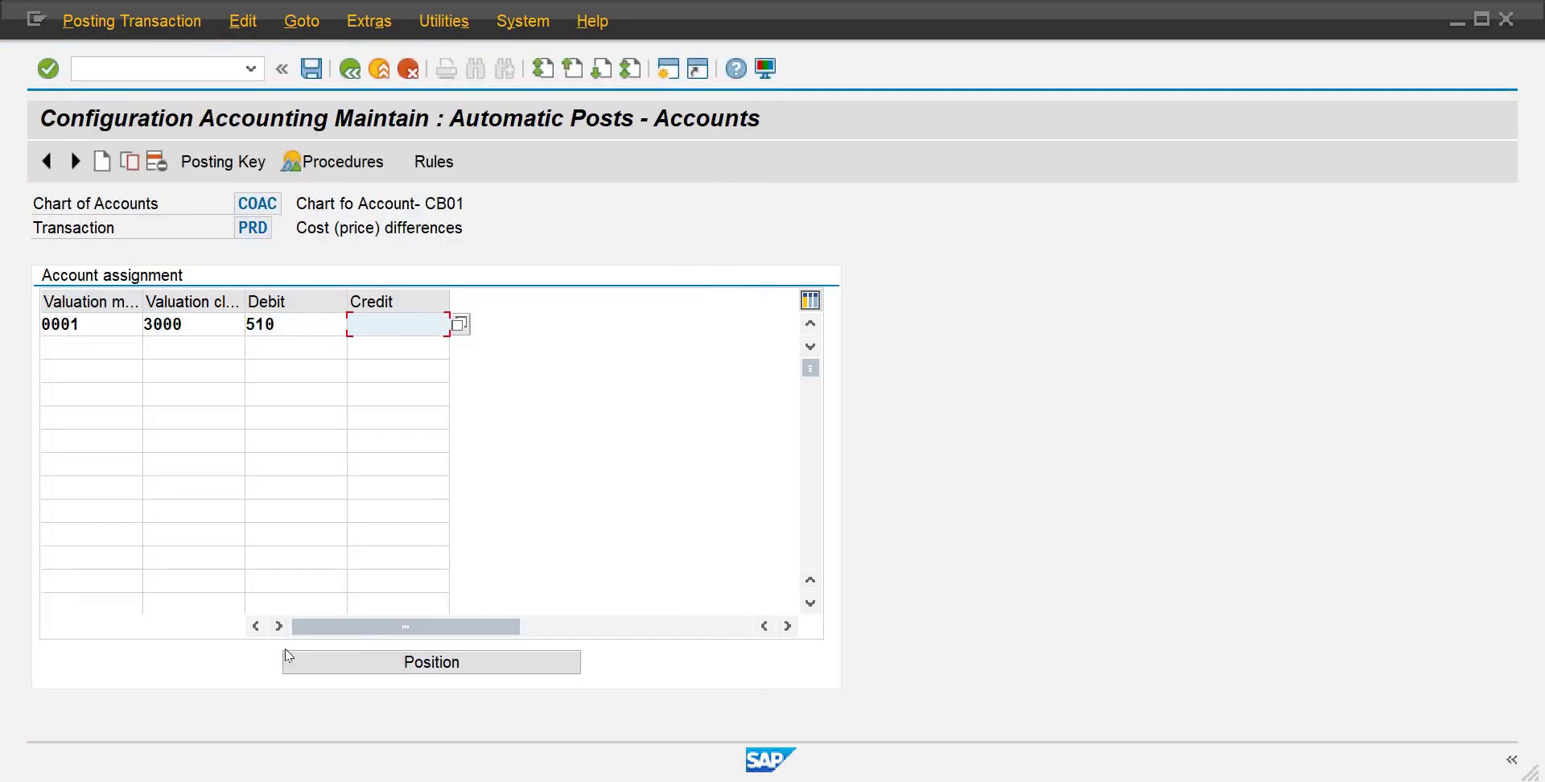
type("510")
key("Tab")
Step: Add a PRD row with valuation modifier 0001, valuation class 7920, and account 510 for debit and credit, and save the assignments
type("0001")
key("Tab")
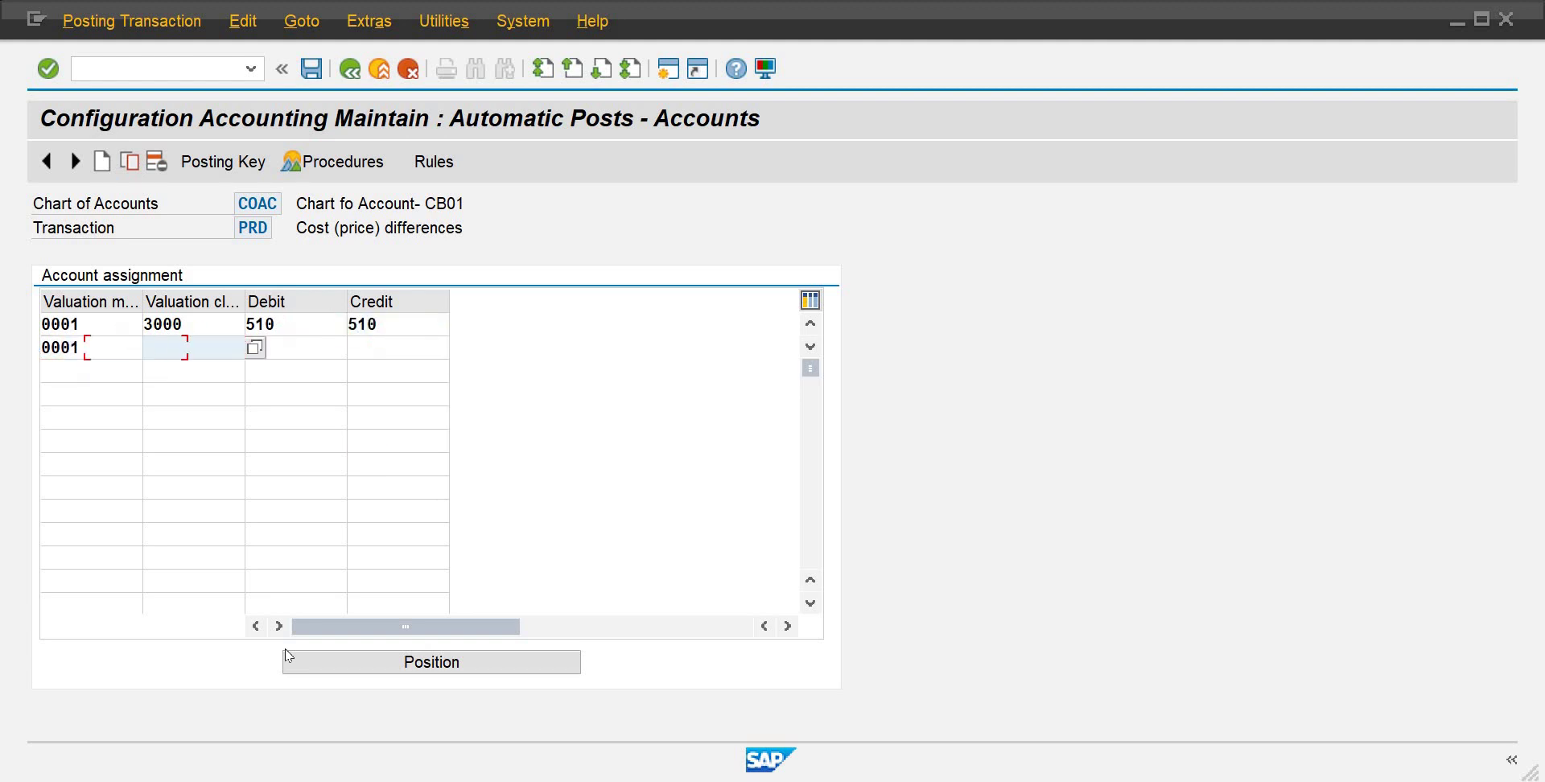
type("7920")
key("Tab")
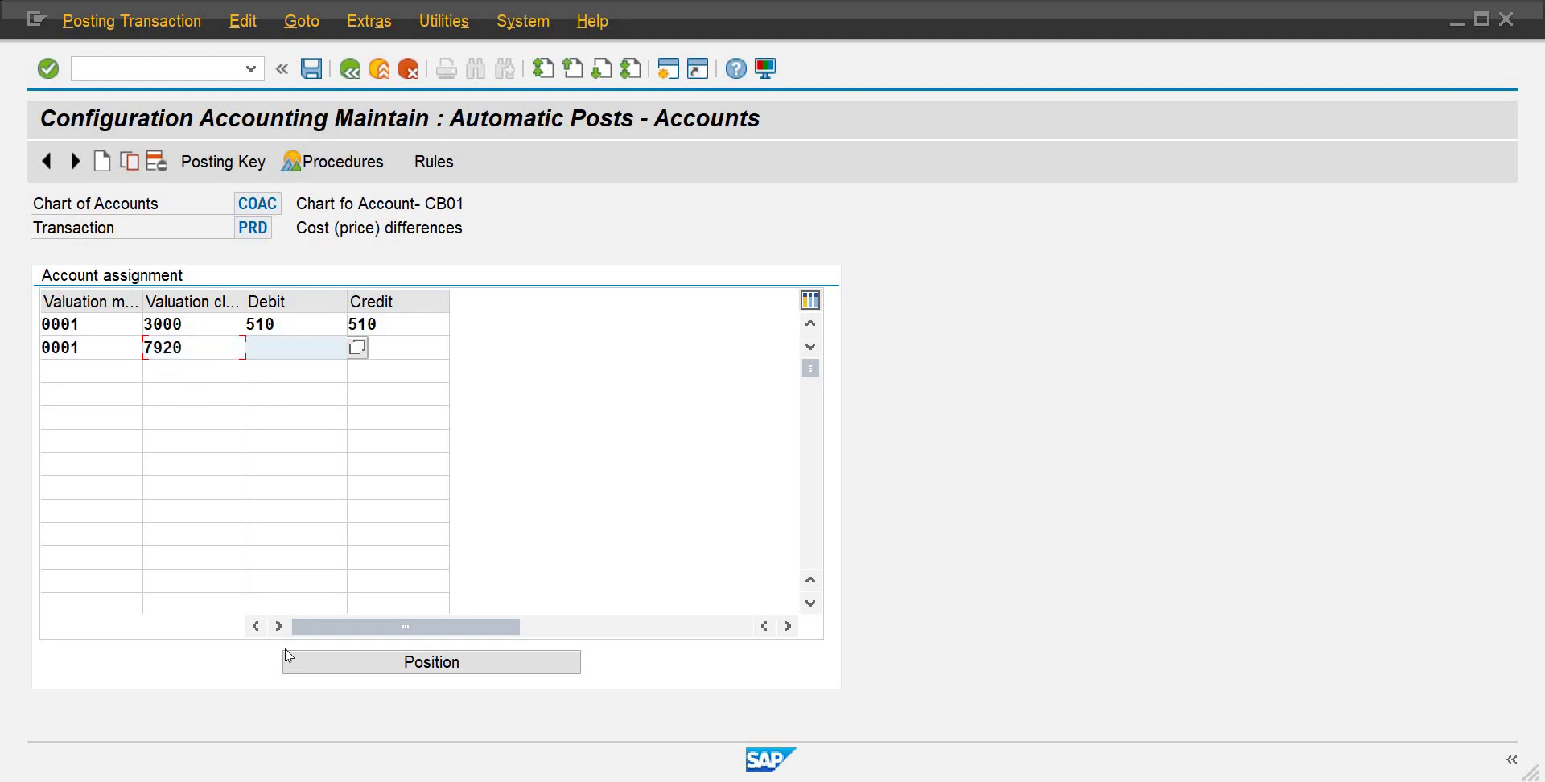
type("510")
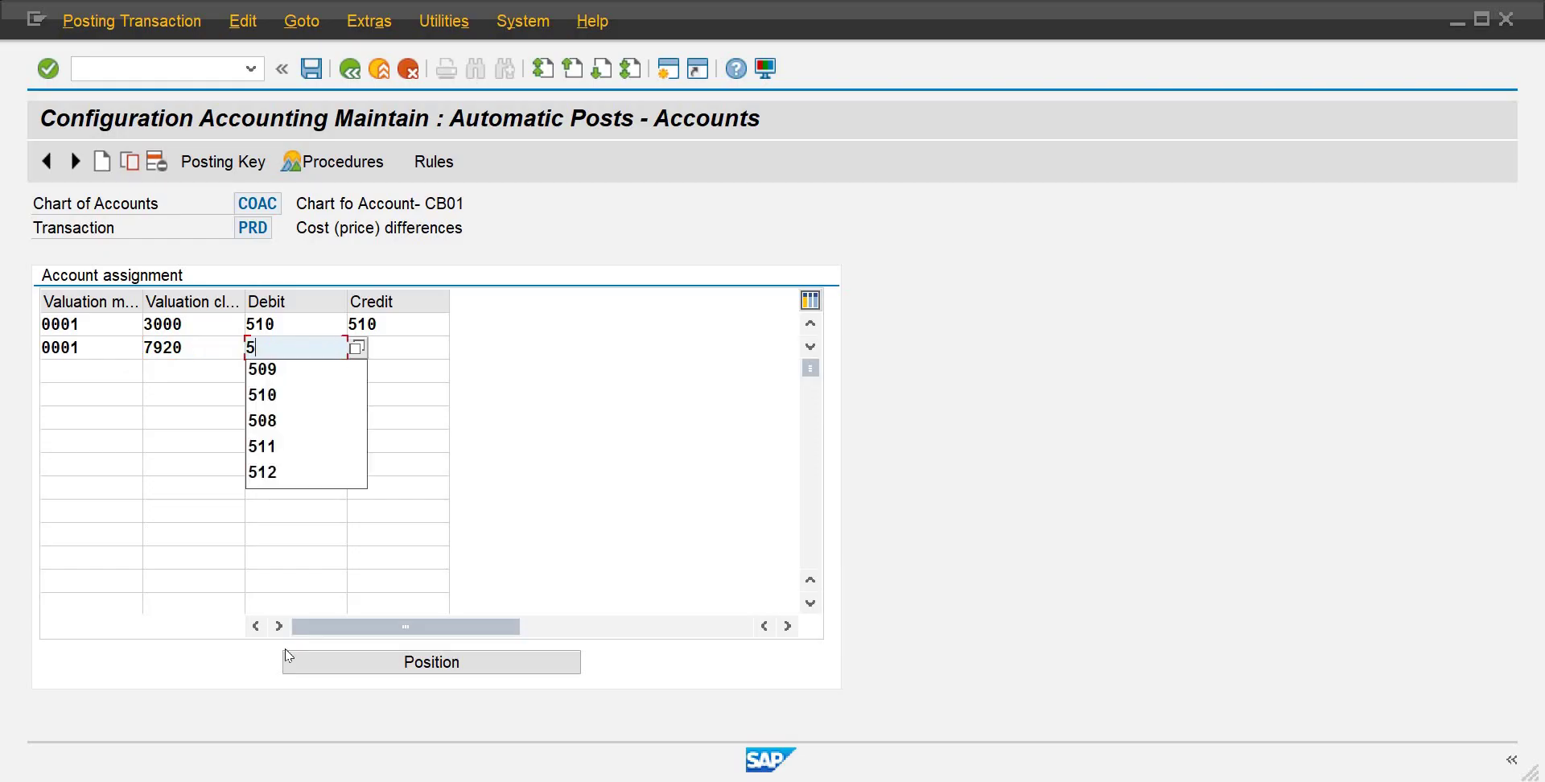
key("Tab")
type("510")
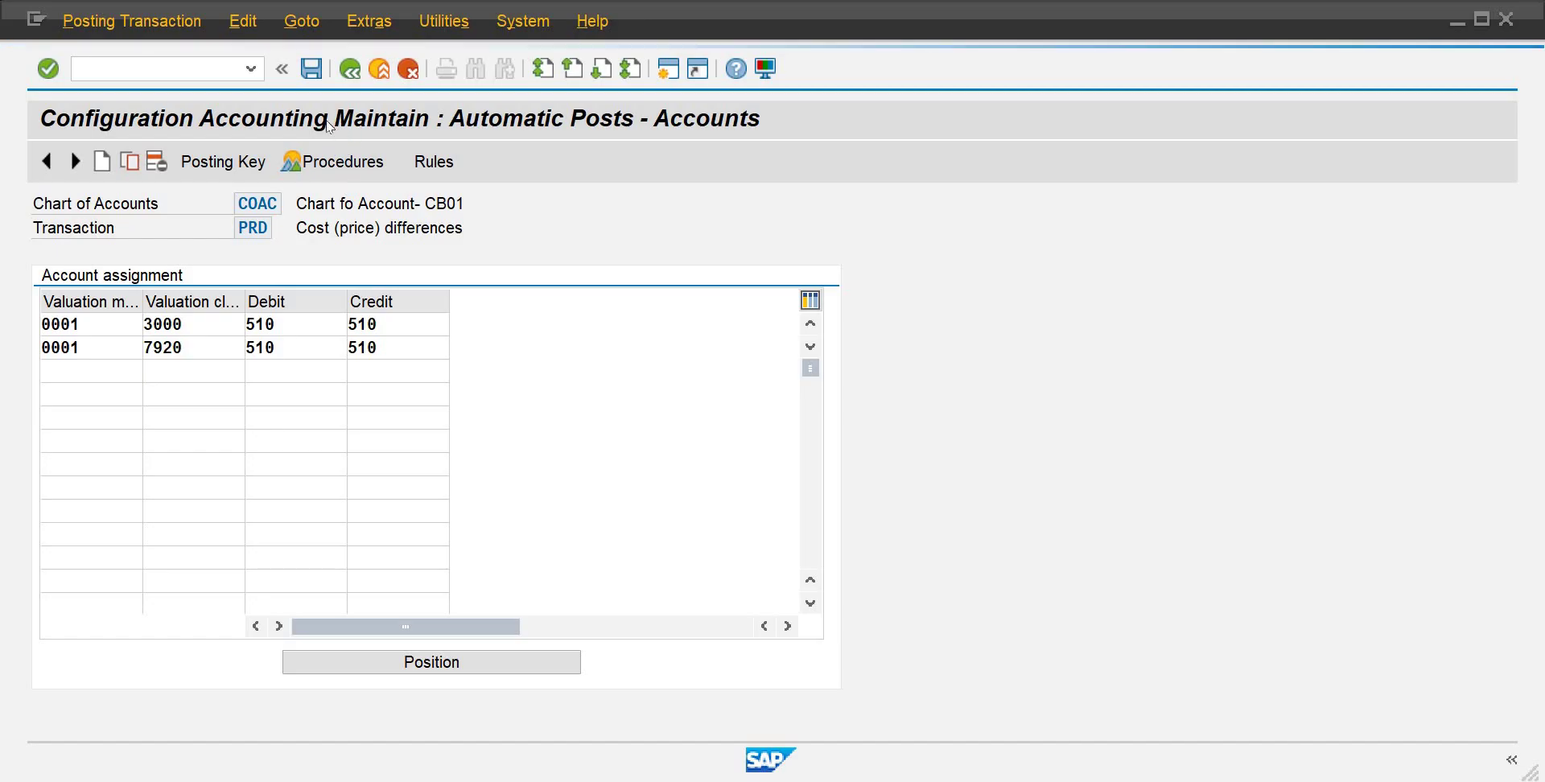
left_click(425, 410)
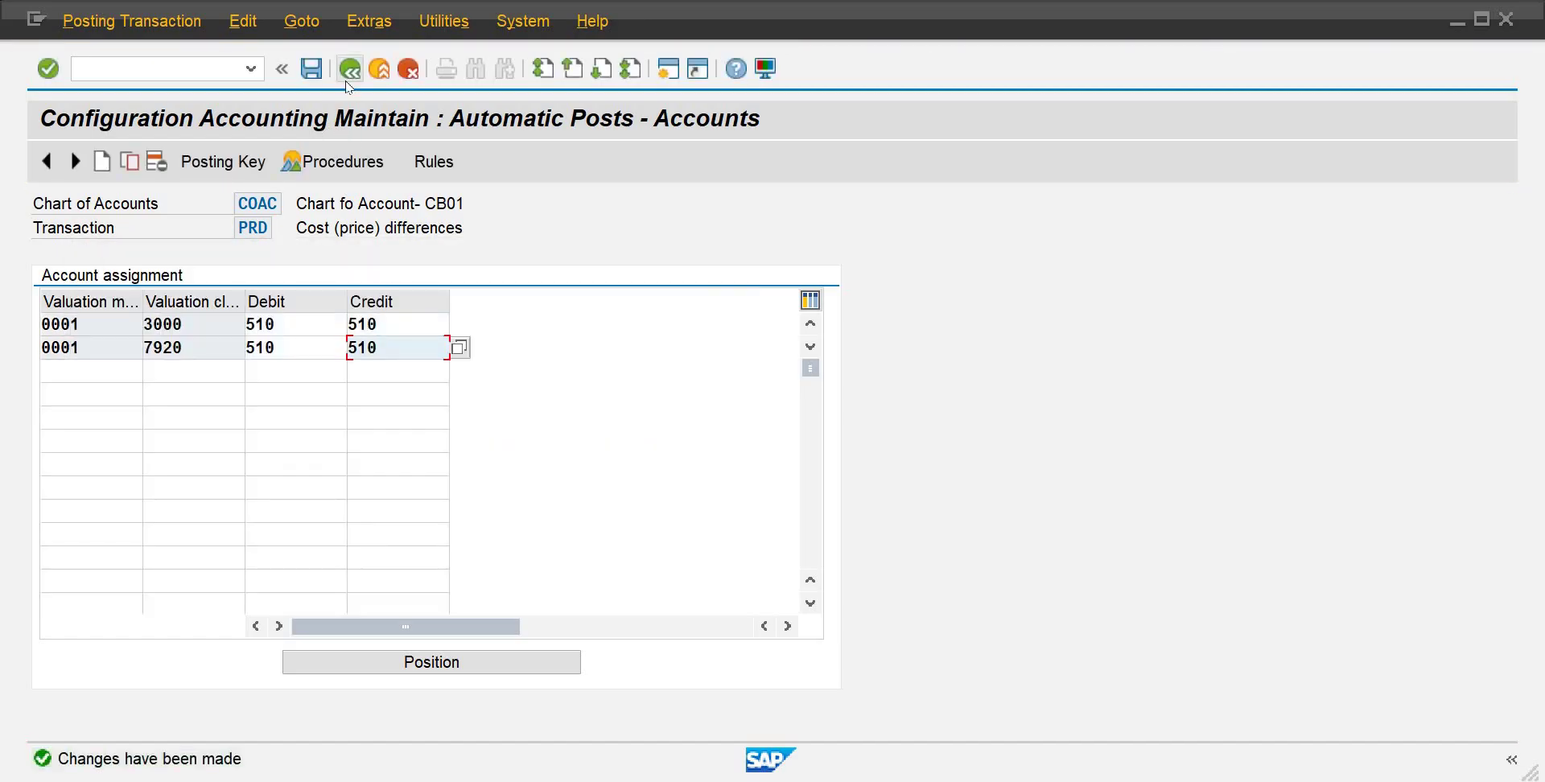
Step: Return to the procedures list and find the GR/IR clearing account procedure
left_click(348, 72)
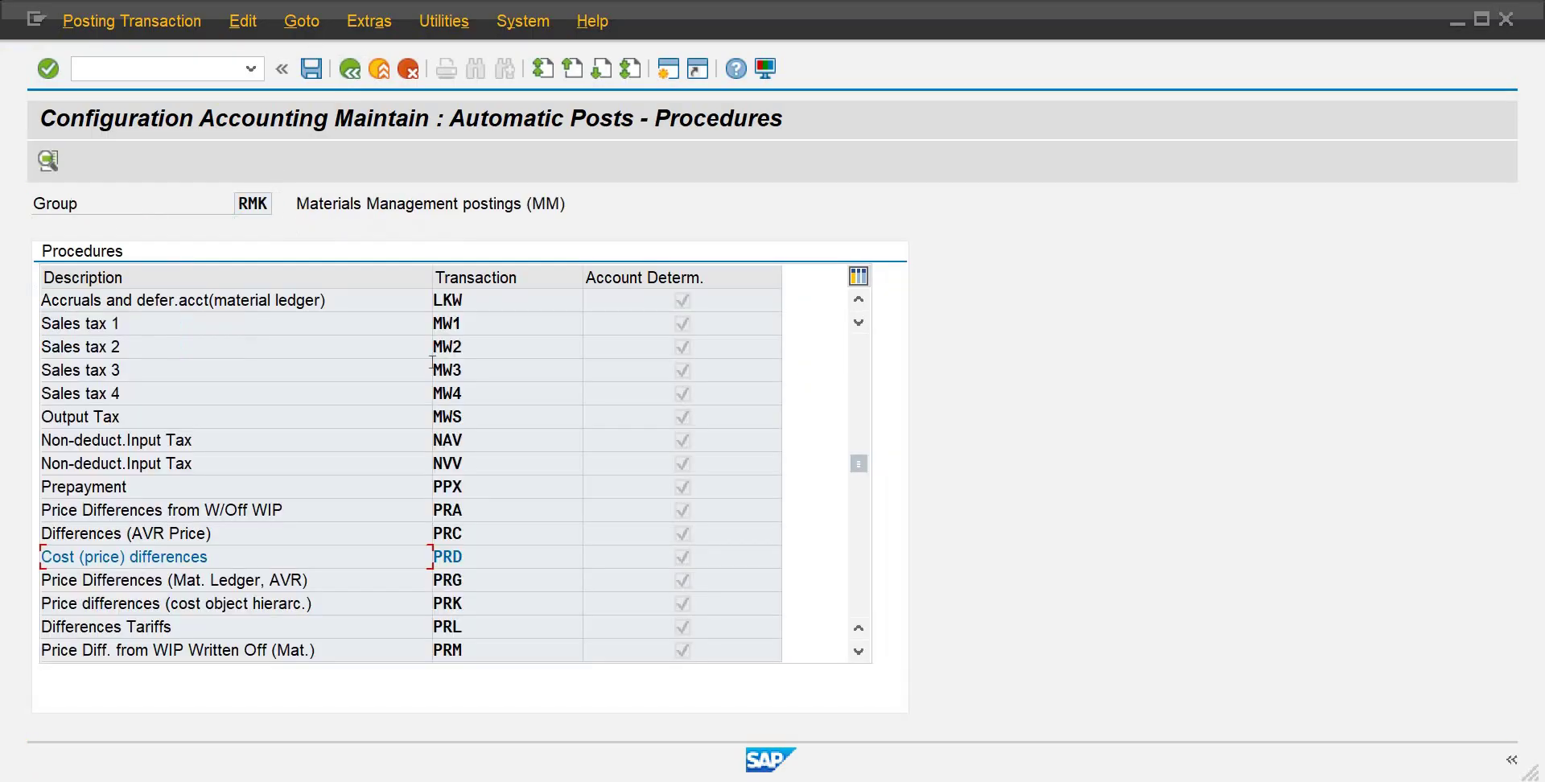
left_click(858, 652)
left_click(858, 651)
left_click(858, 652)
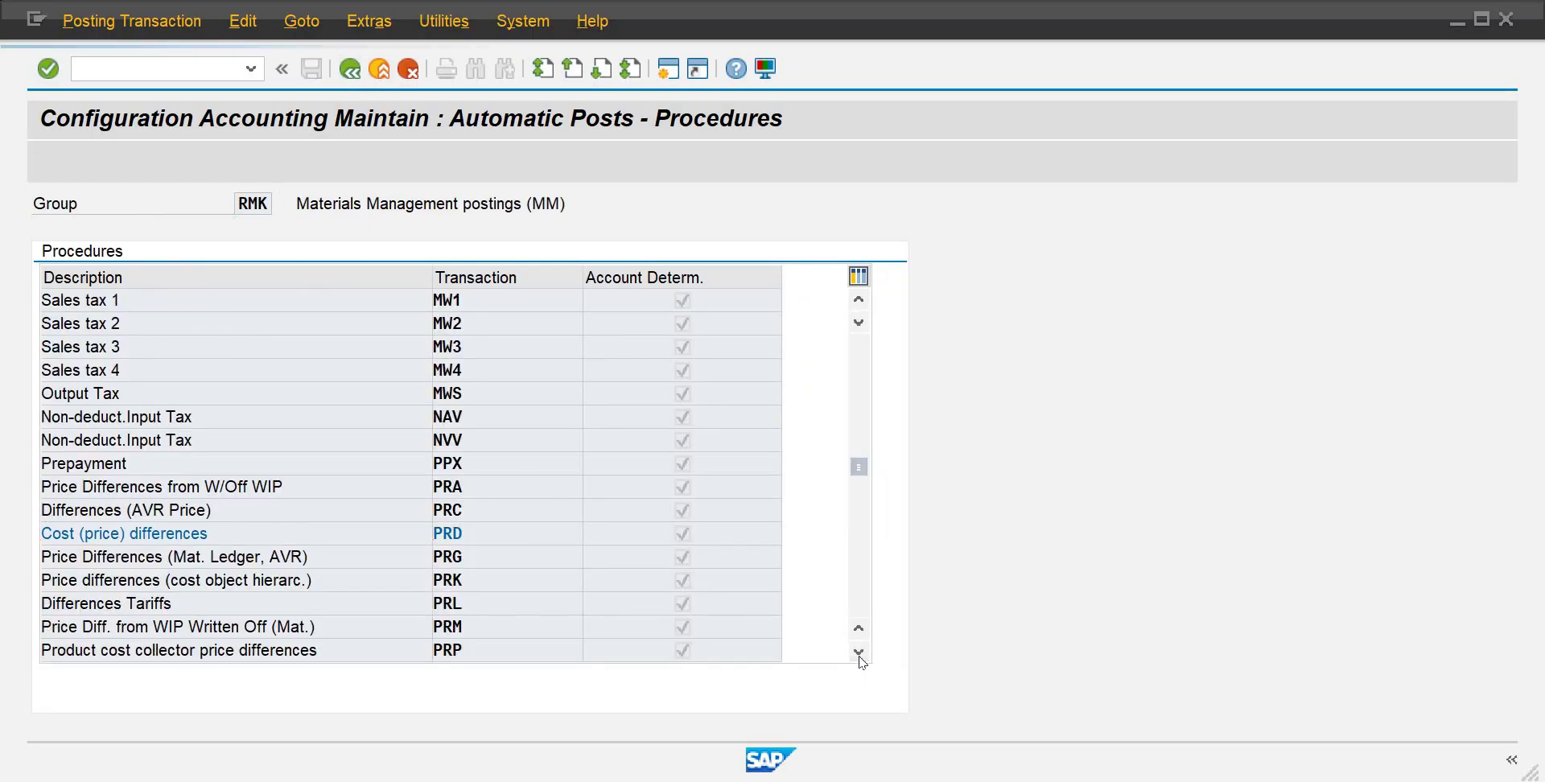
left_click(859, 652)
left_click(858, 652)
left_click(858, 652)
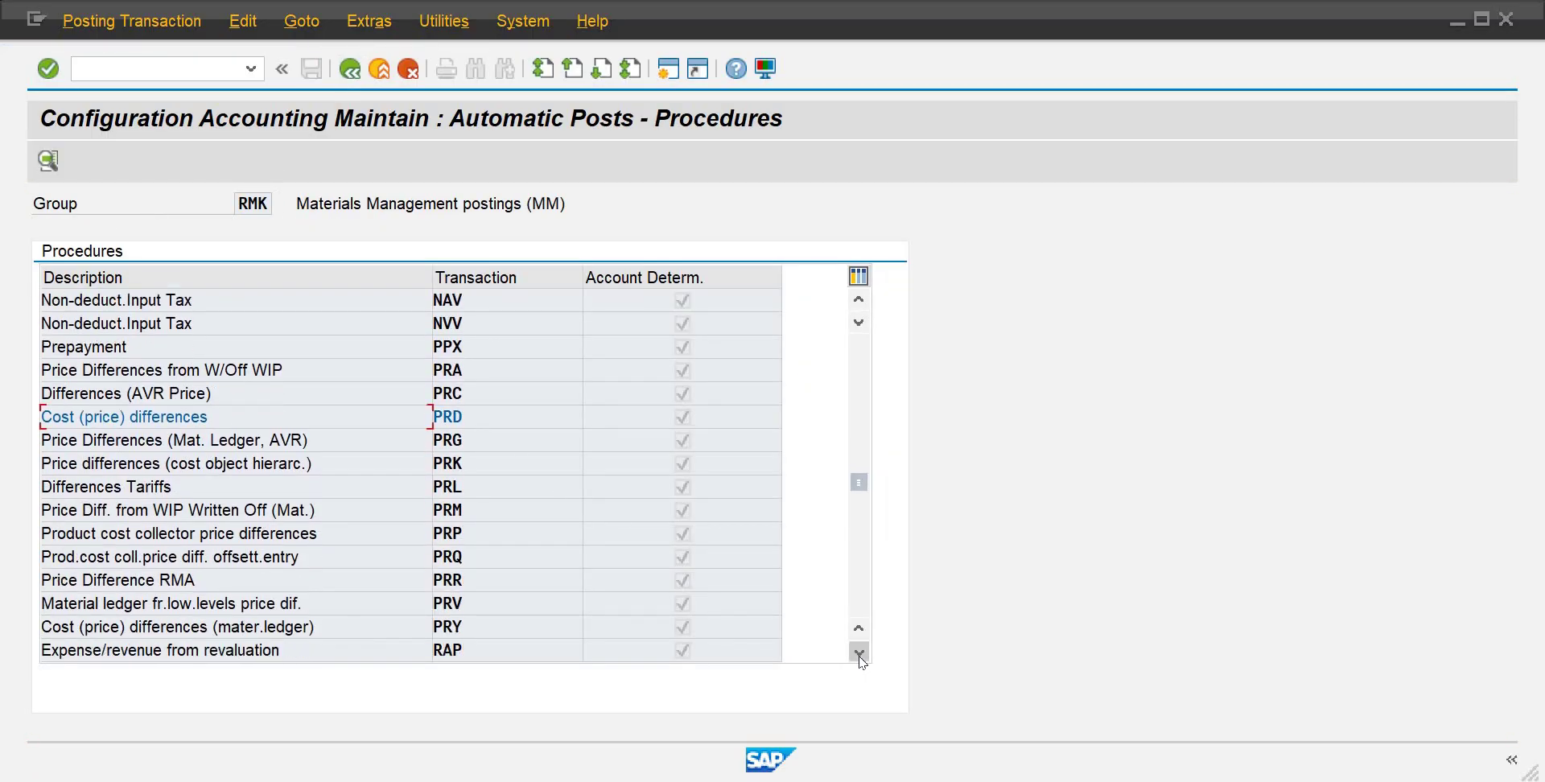
left_click(859, 651)
left_click(858, 652)
left_click(859, 651)
left_click_drag(858, 491, 859, 495)
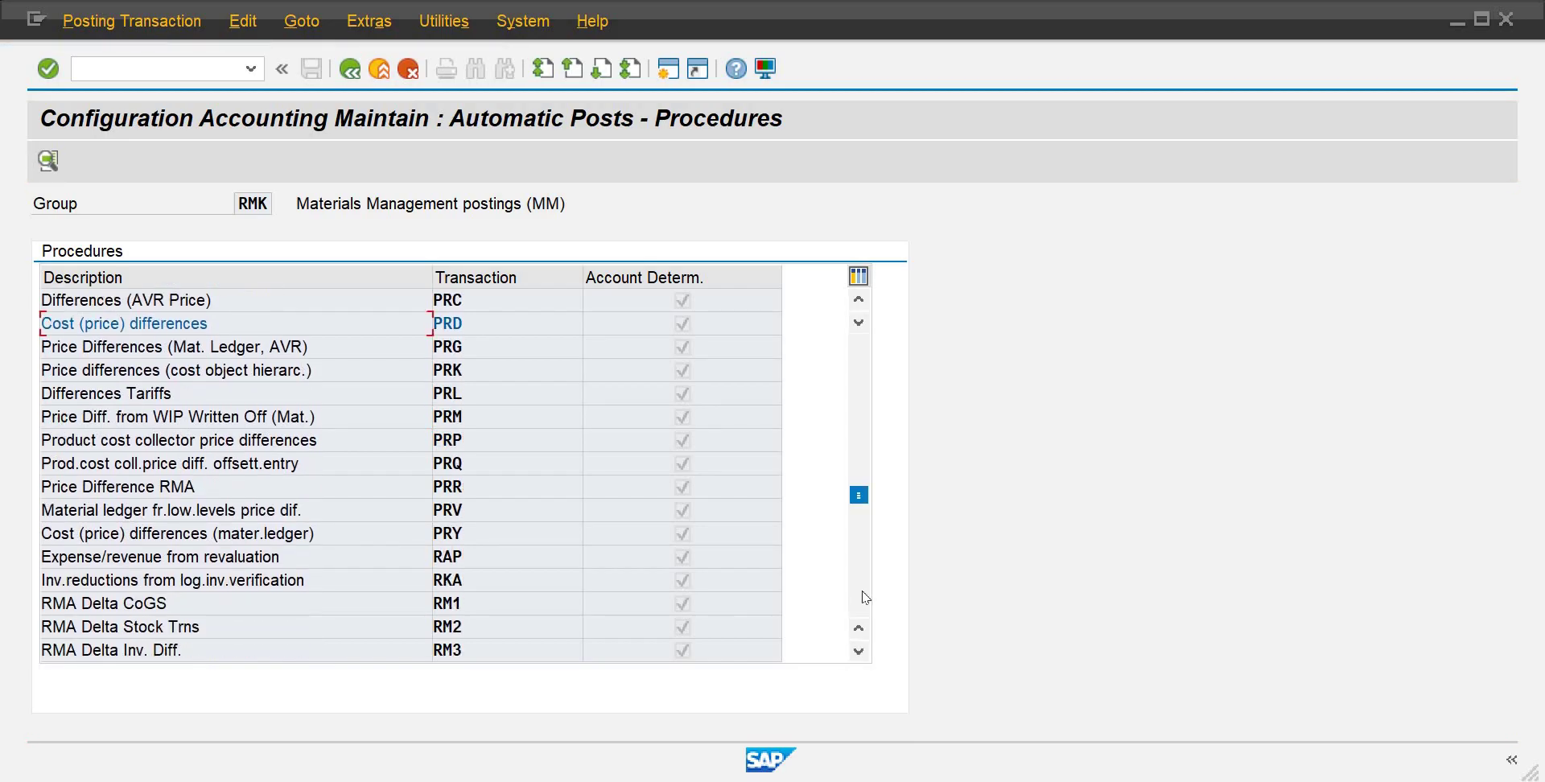
left_click(865, 597)
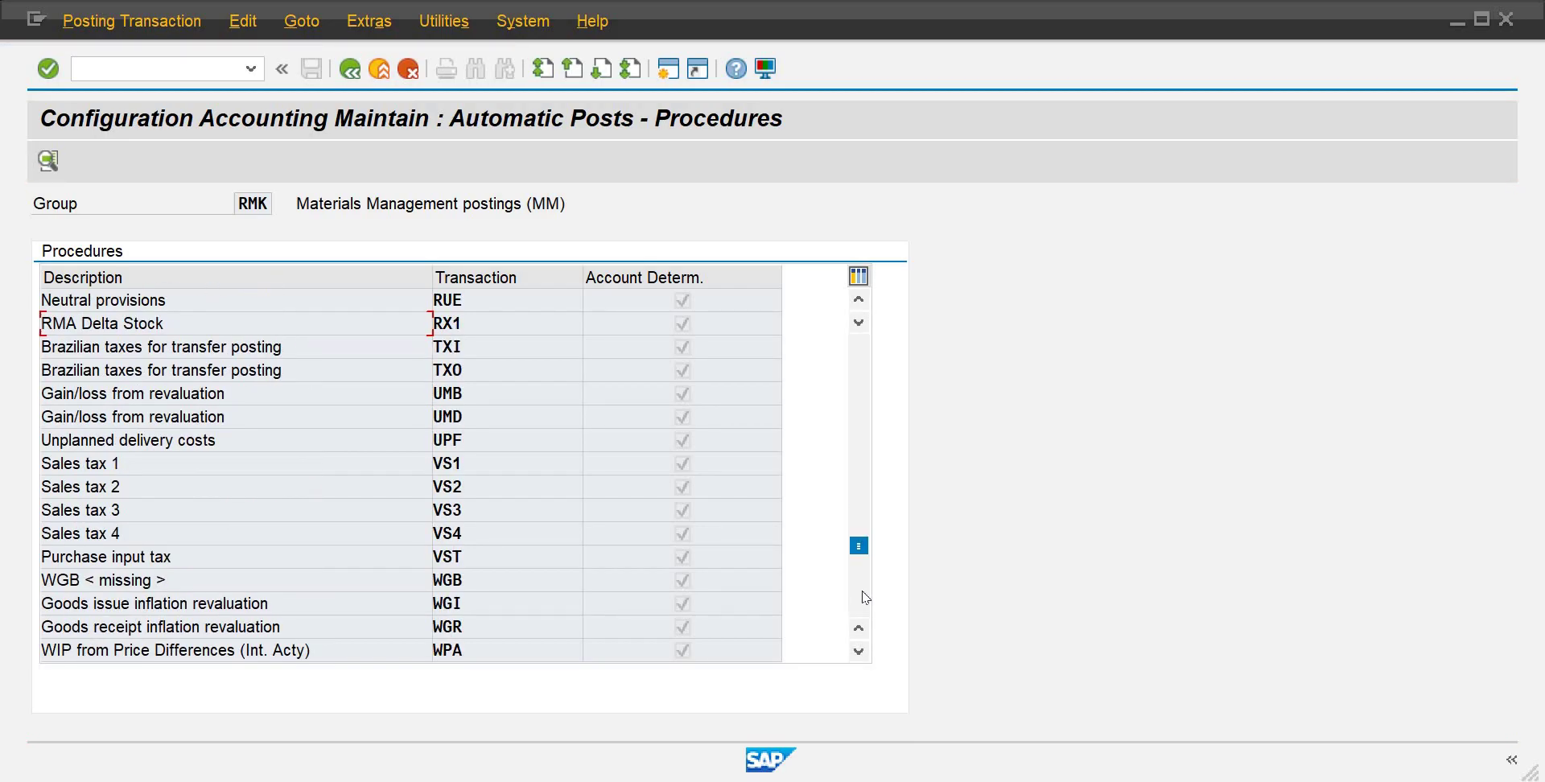
left_click(859, 652)
left_click(859, 652)
left_click(859, 653)
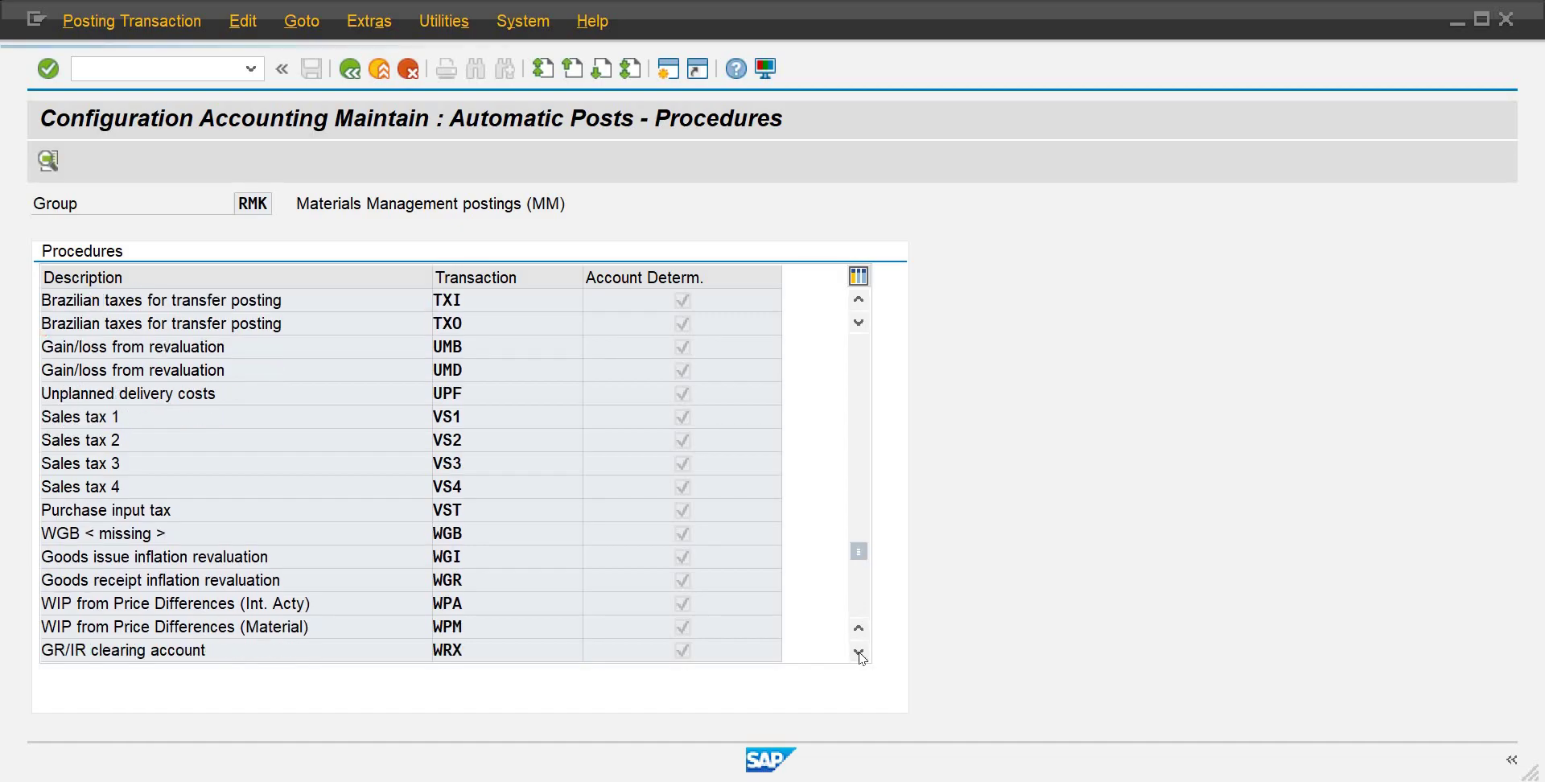
left_click(858, 653)
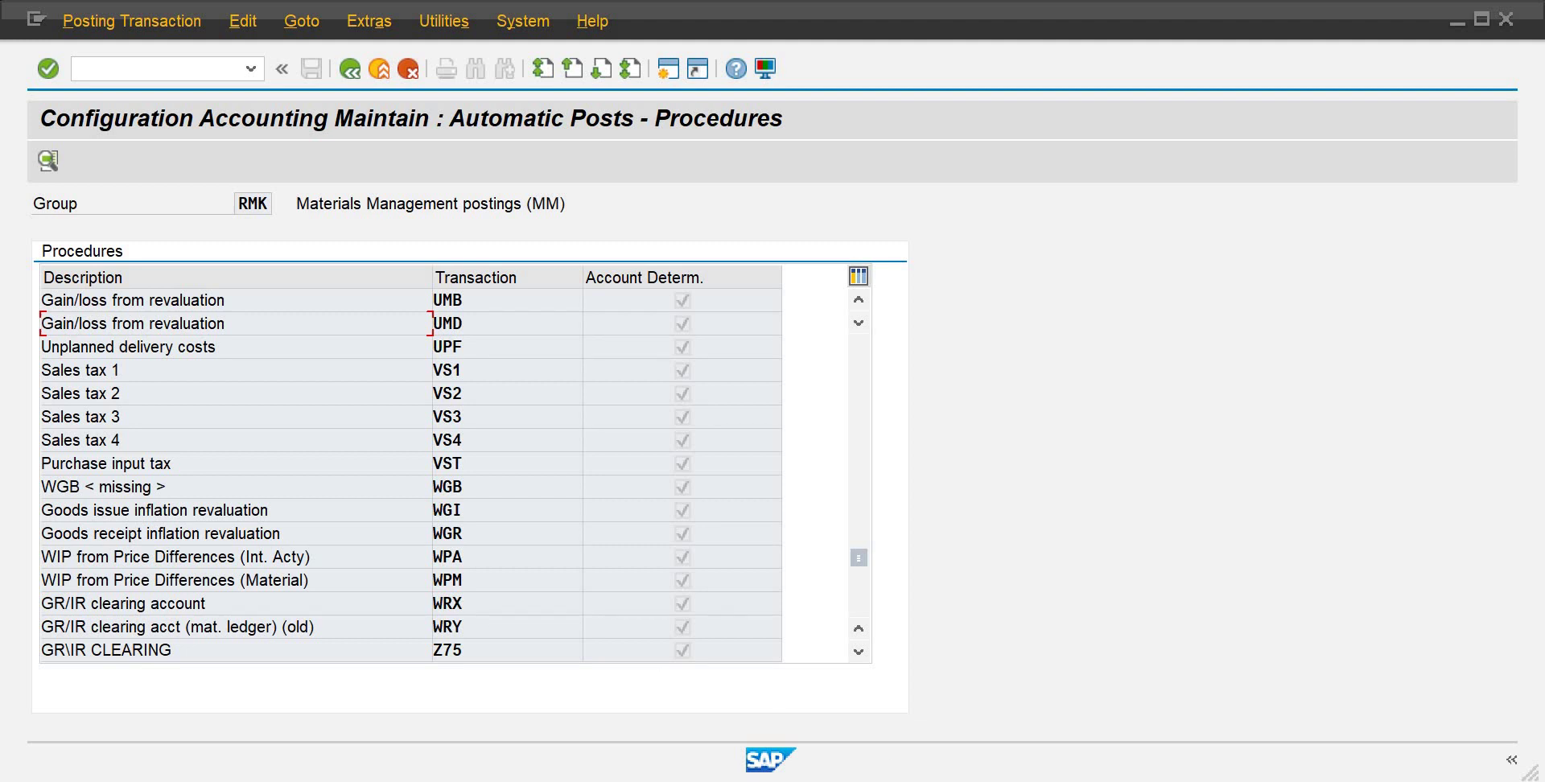
Step: Switch to the Word document and change item 6 under Account Determination in MM to WRX
left_click(964, 727)
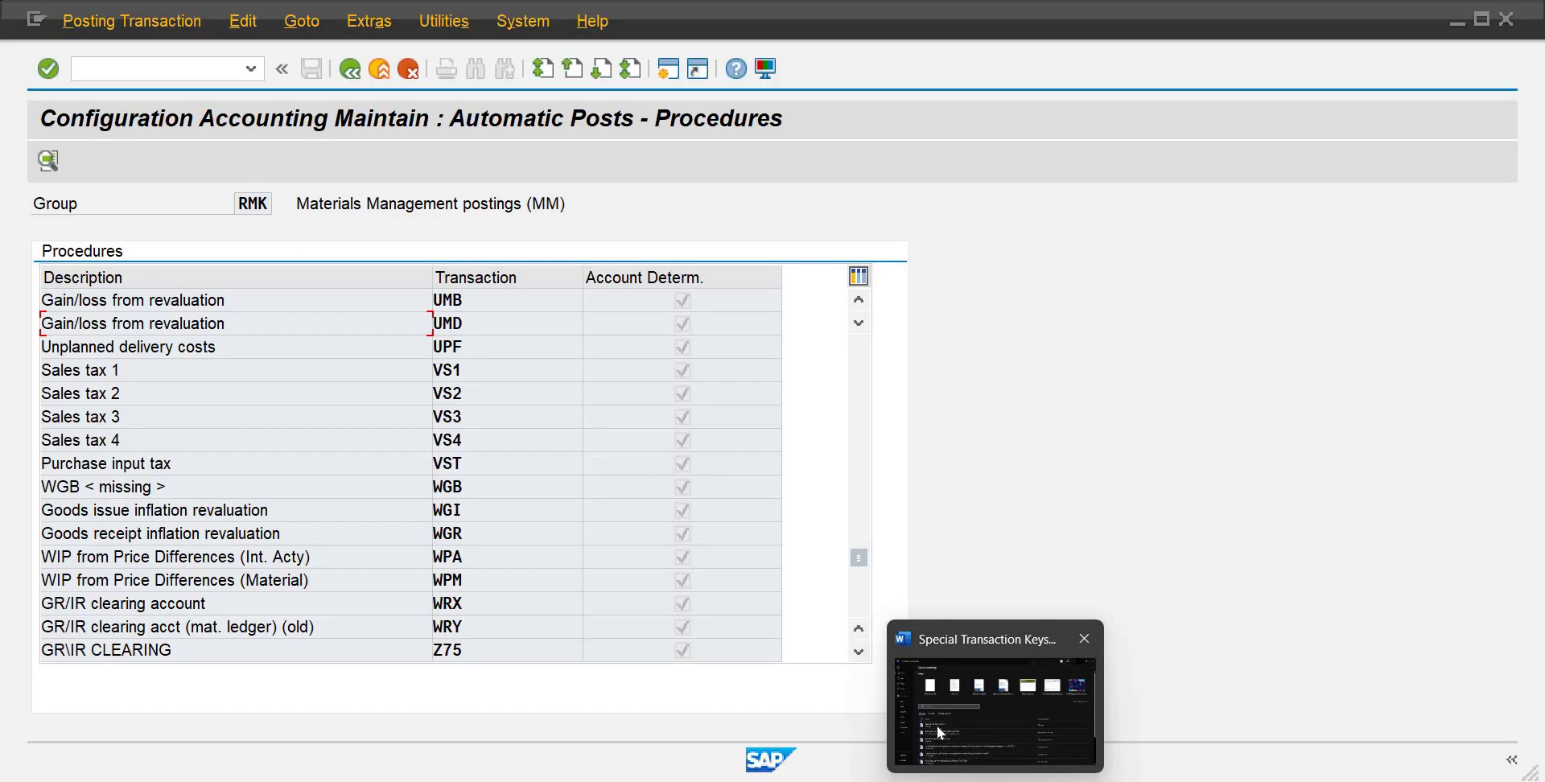
left_click(938, 728)
left_click(27, 35)
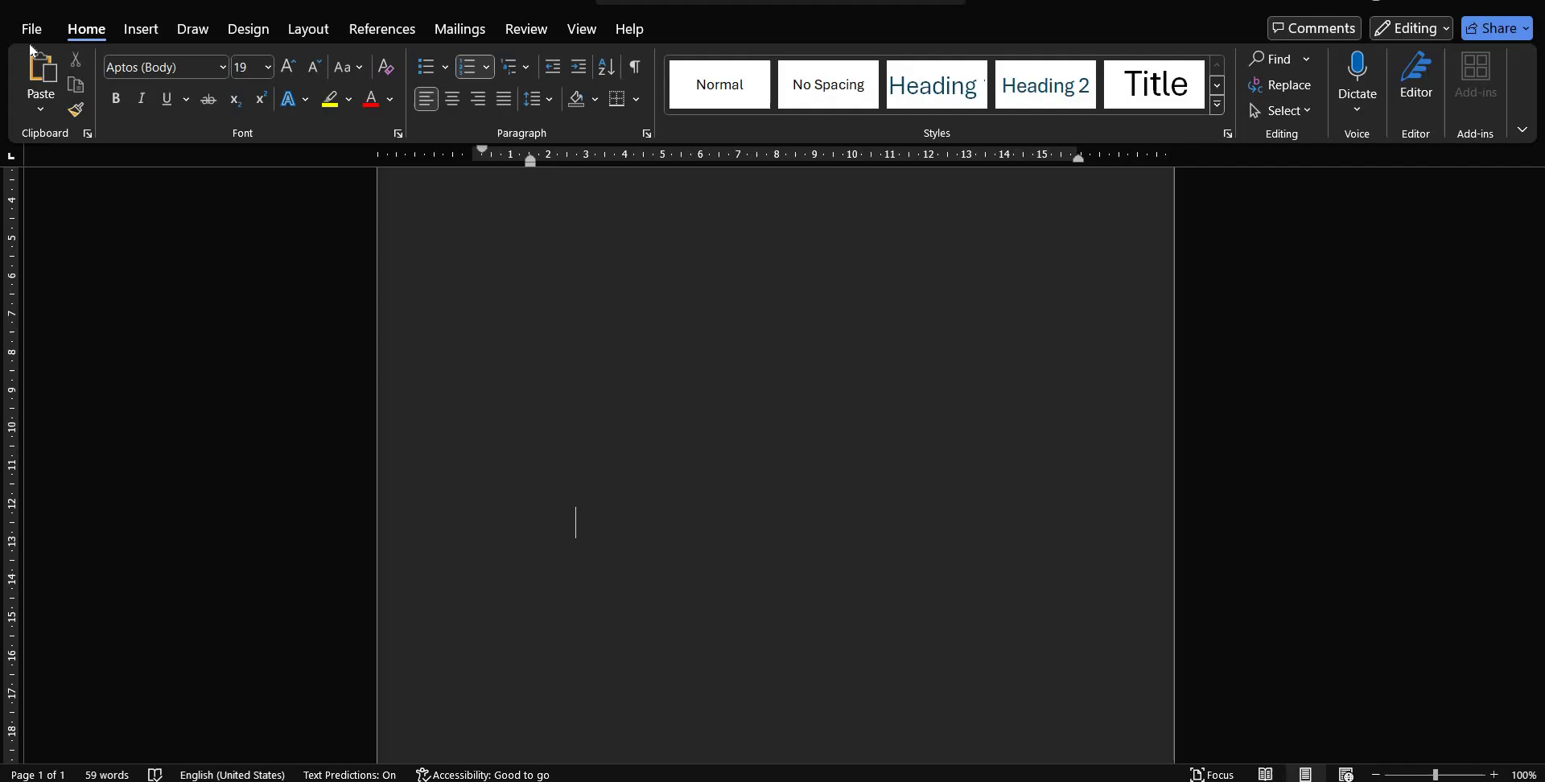
left_click(582, 663)
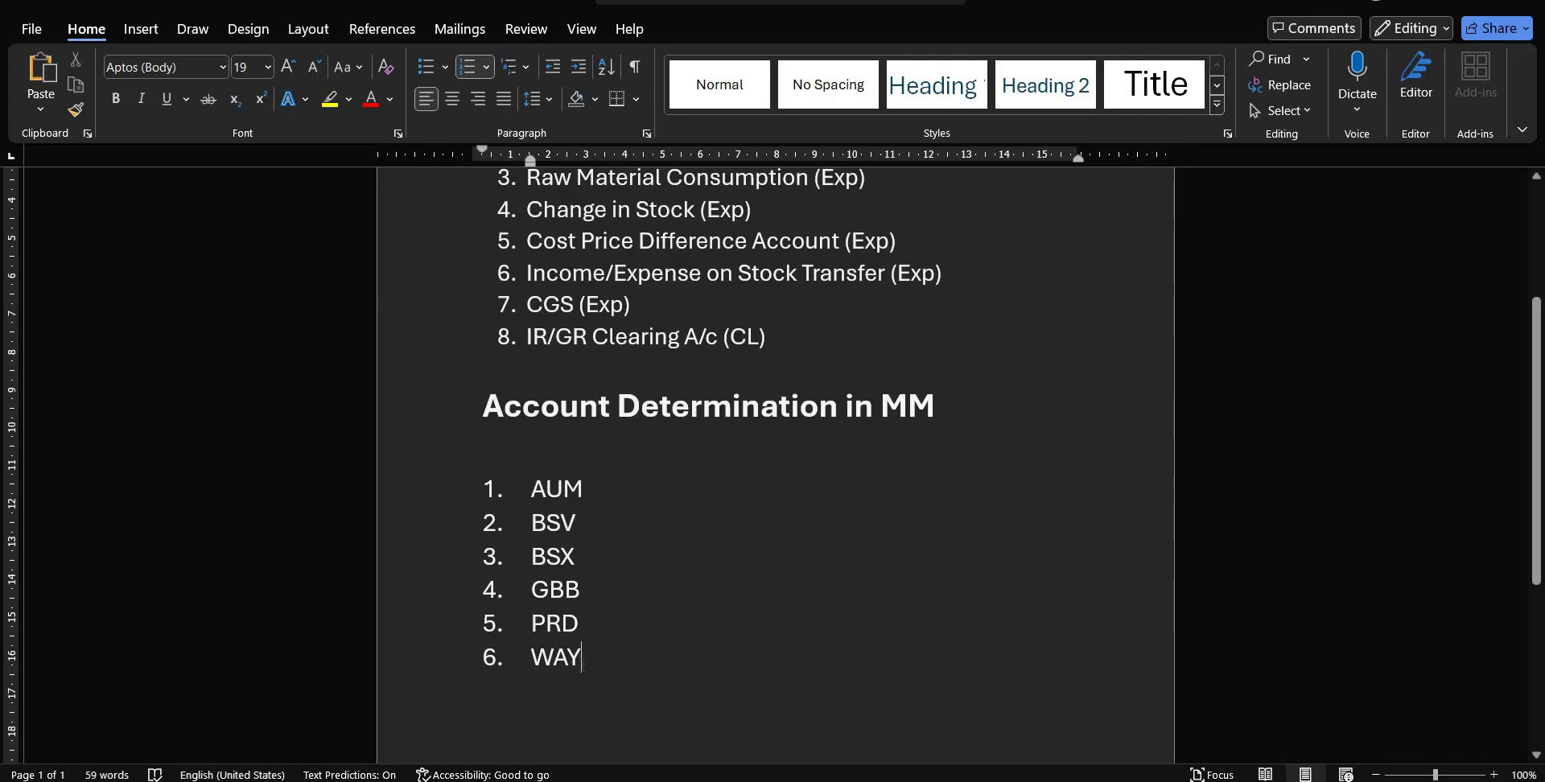
key("BackSpace")
key("BackSpace")
type("rx")
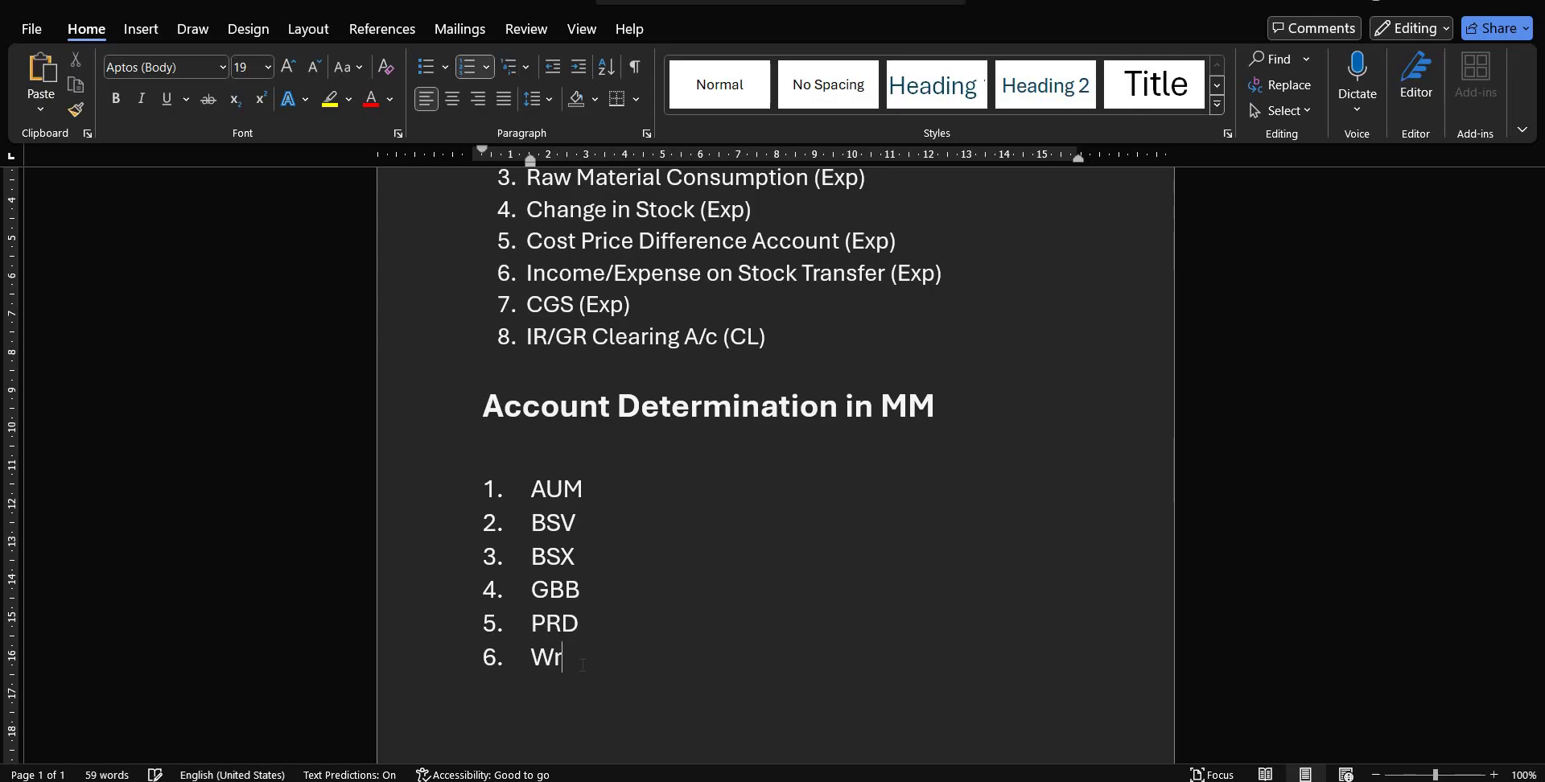
key("BackSpace")
key("BackSpace")
type("RX")
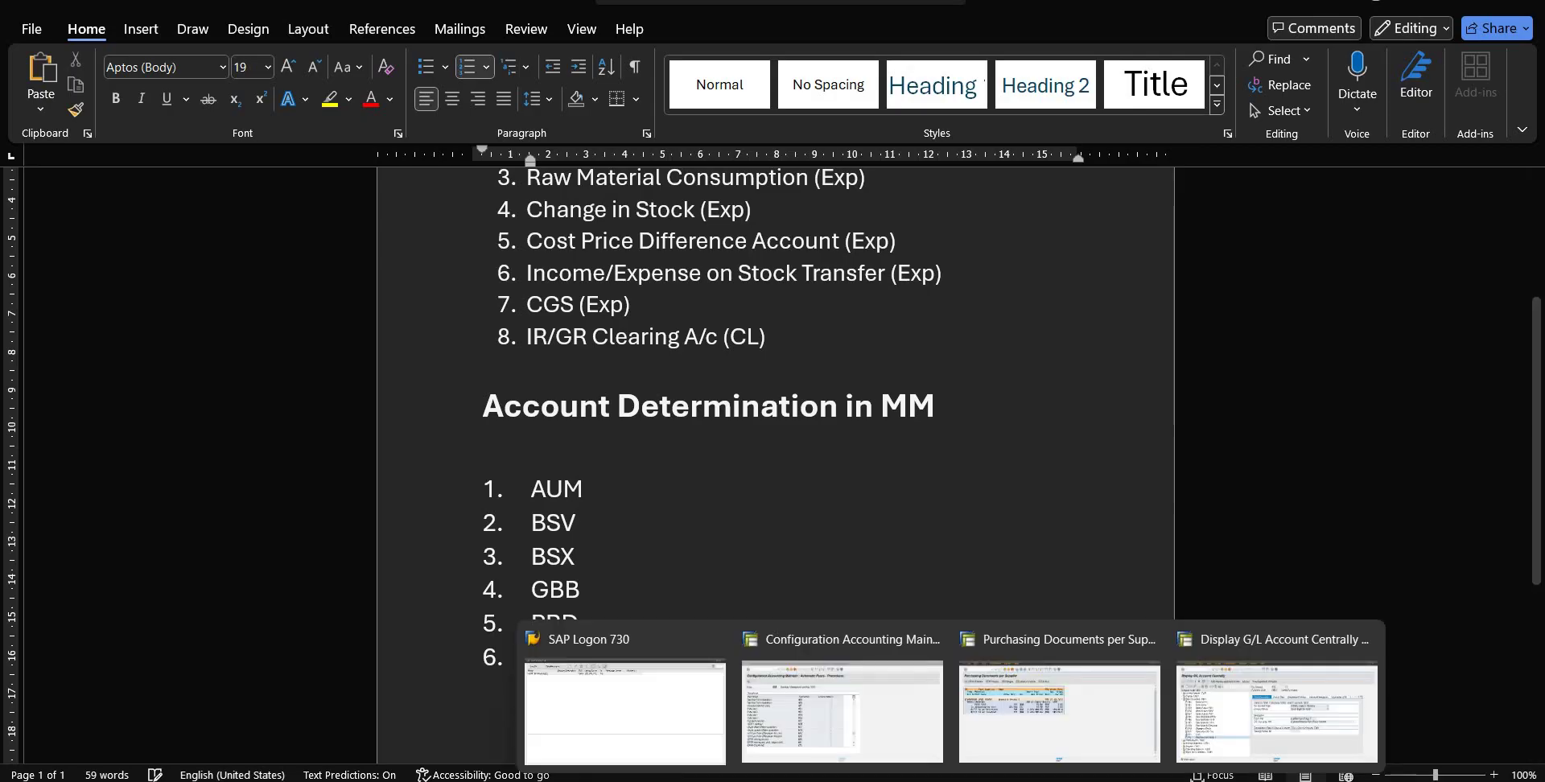
Step: Switch back to SAP, open procedure WRX, and save its rules with debit/credit, valuation modification and valuation class enabled
mouse_move(1059, 726)
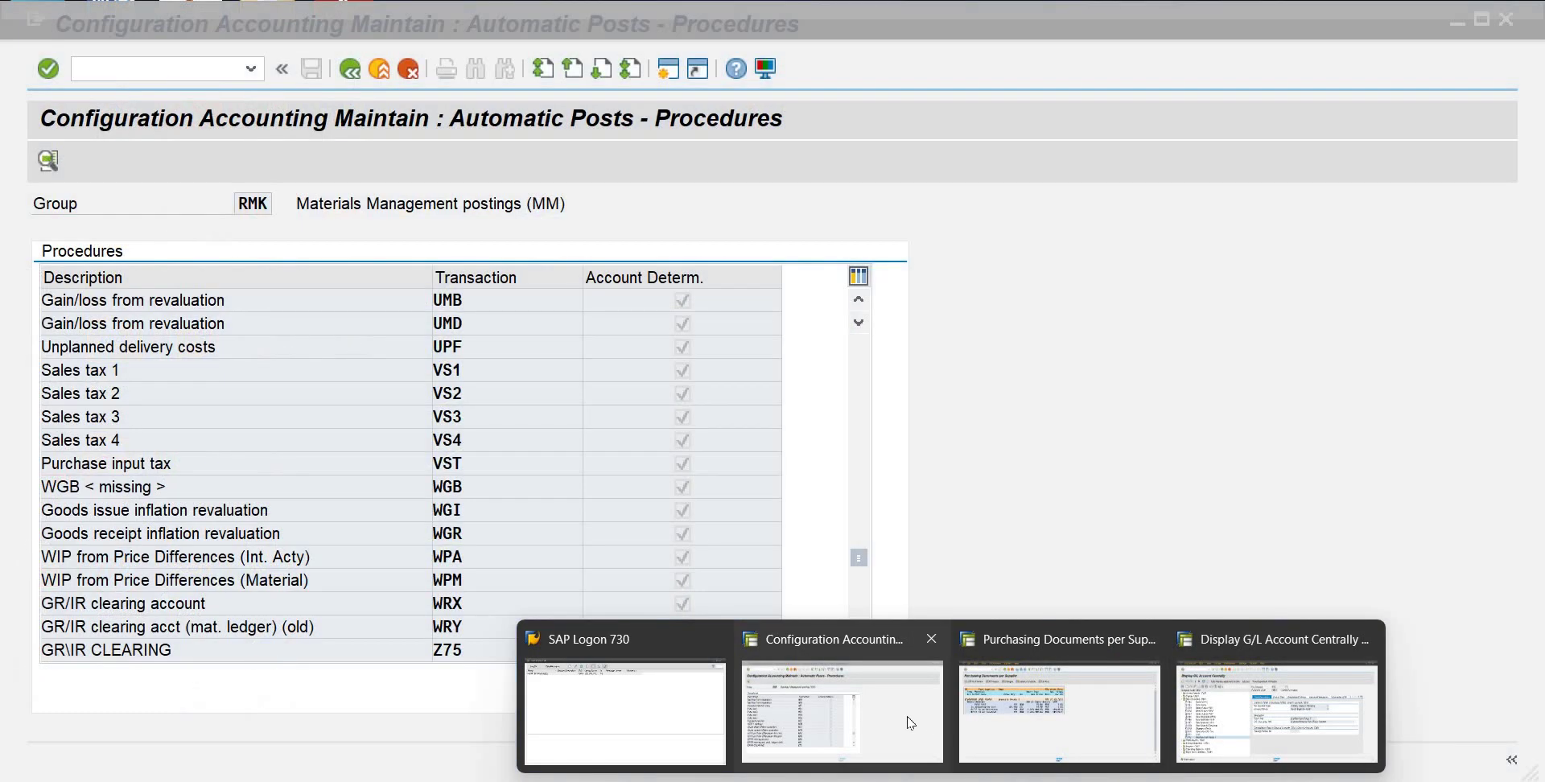
left_click(910, 722)
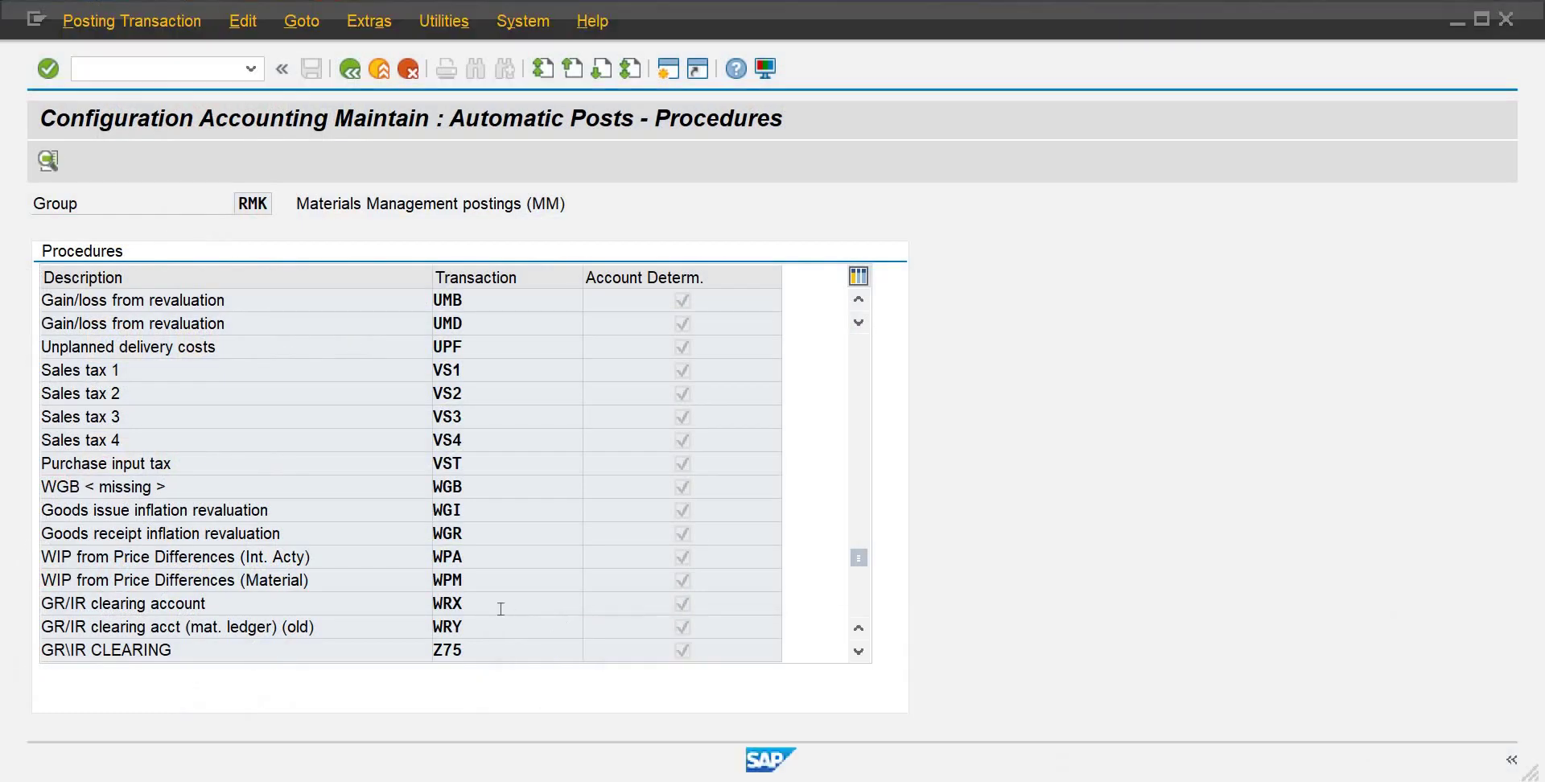
double_click(448, 603)
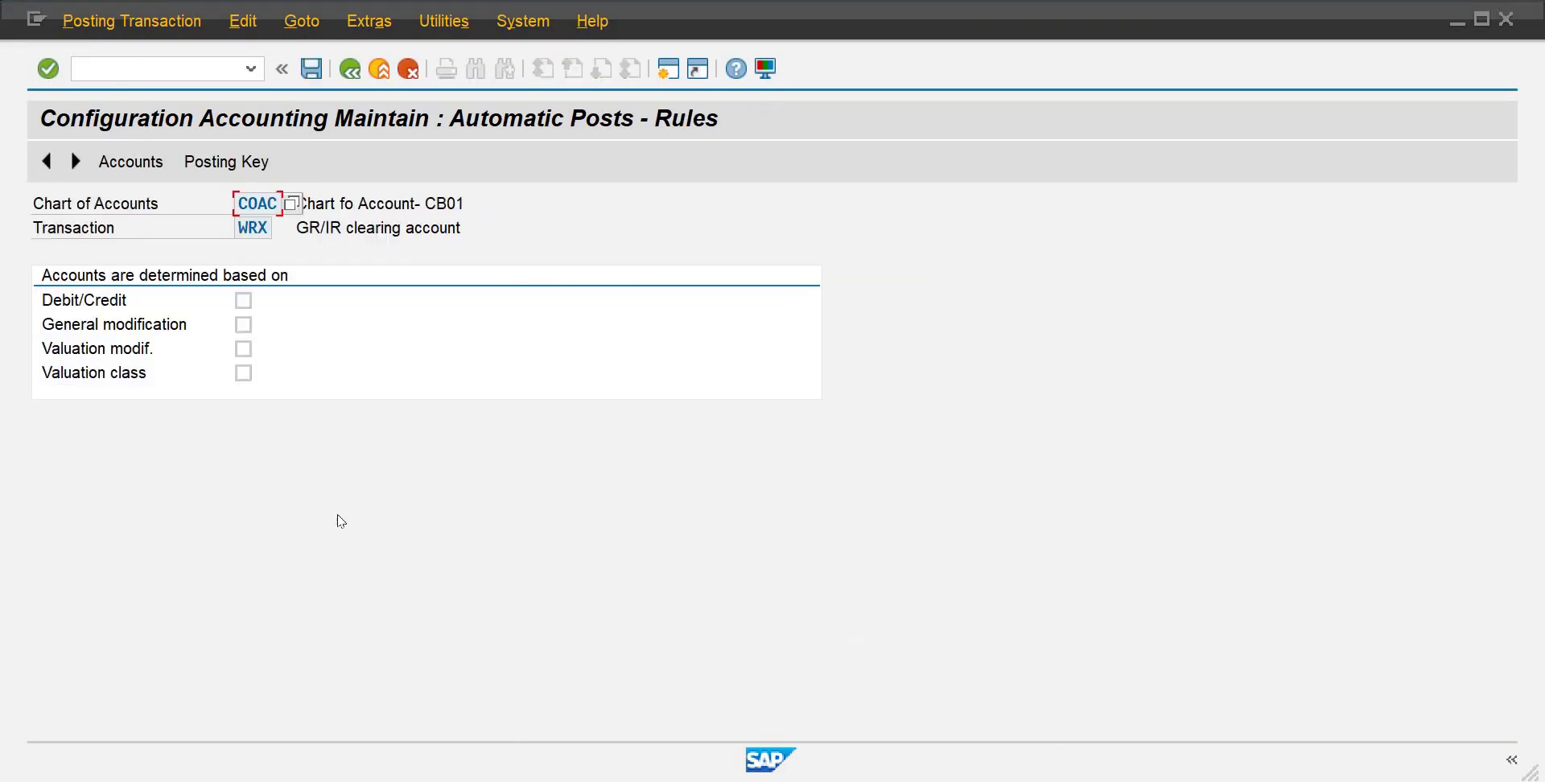
left_click(244, 300)
left_click(244, 374)
left_click(312, 70)
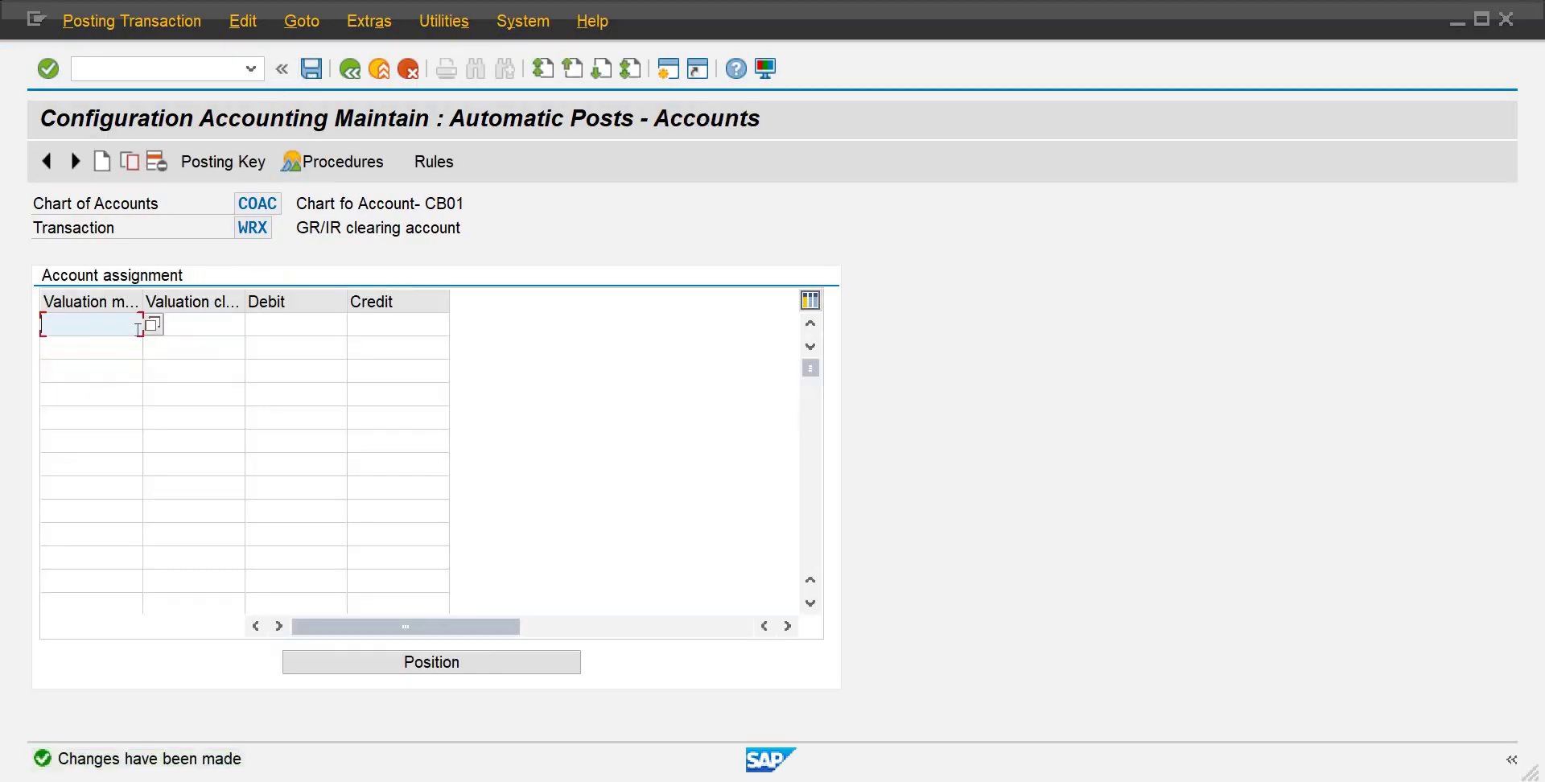
Step: Add a WRX account assignment with valuation modifier 0001, valuation class 3000, and account 401 for debit and credit
type("0001")
key("Tab")
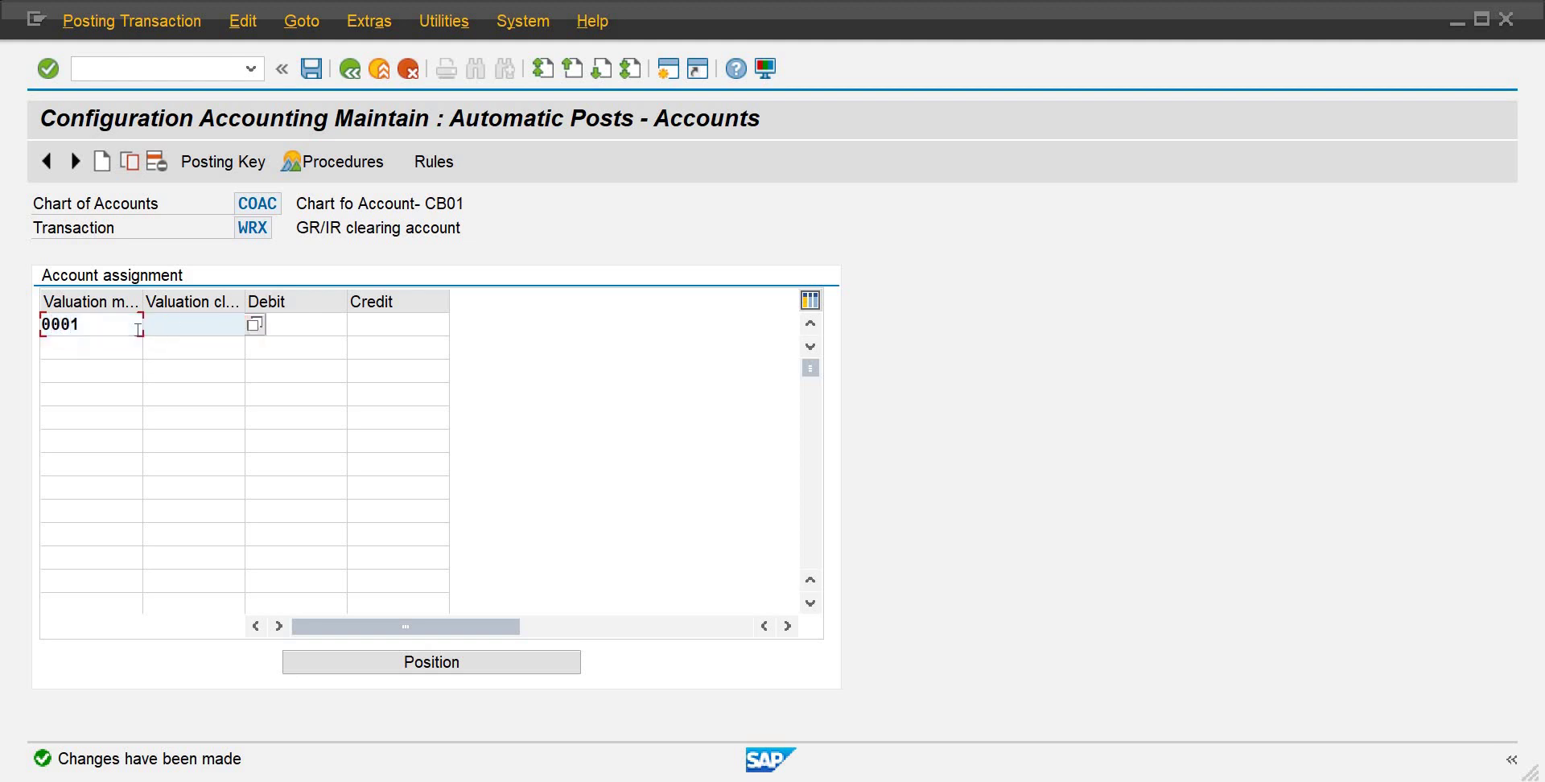
type("3000")
key("Tab")
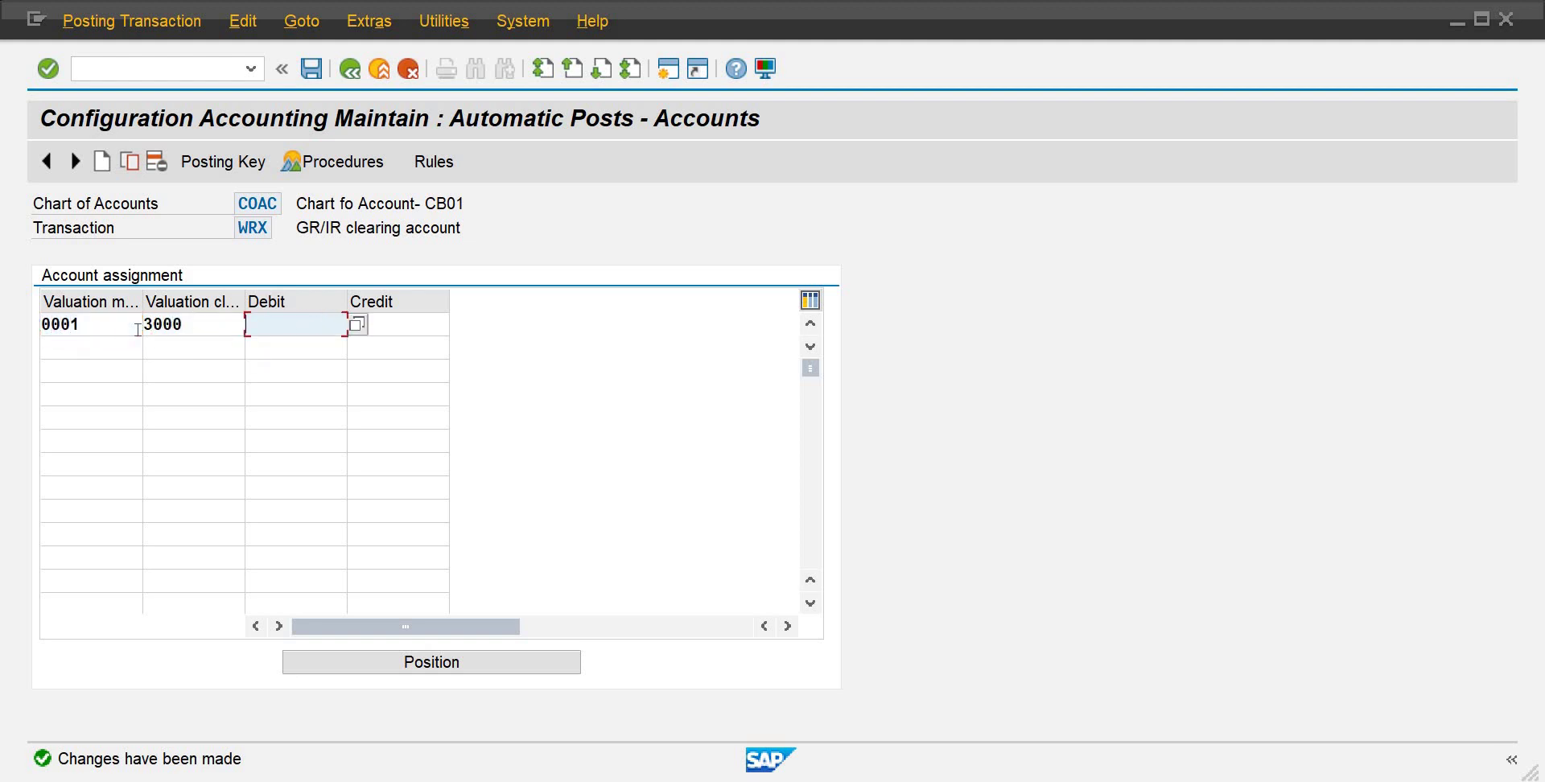
type("40")
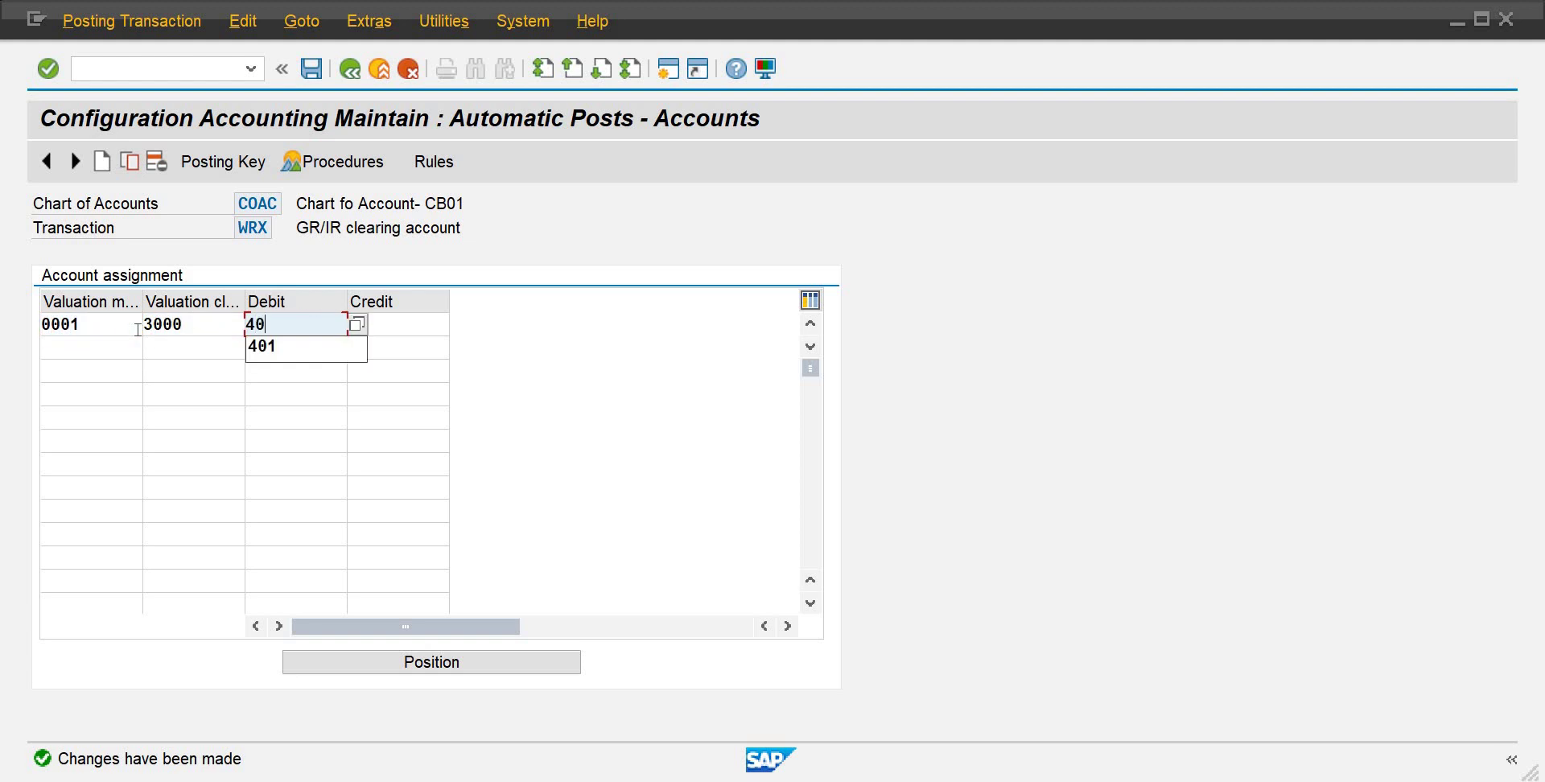
type("1")
key("Tab")
type("401")
key("Tab")
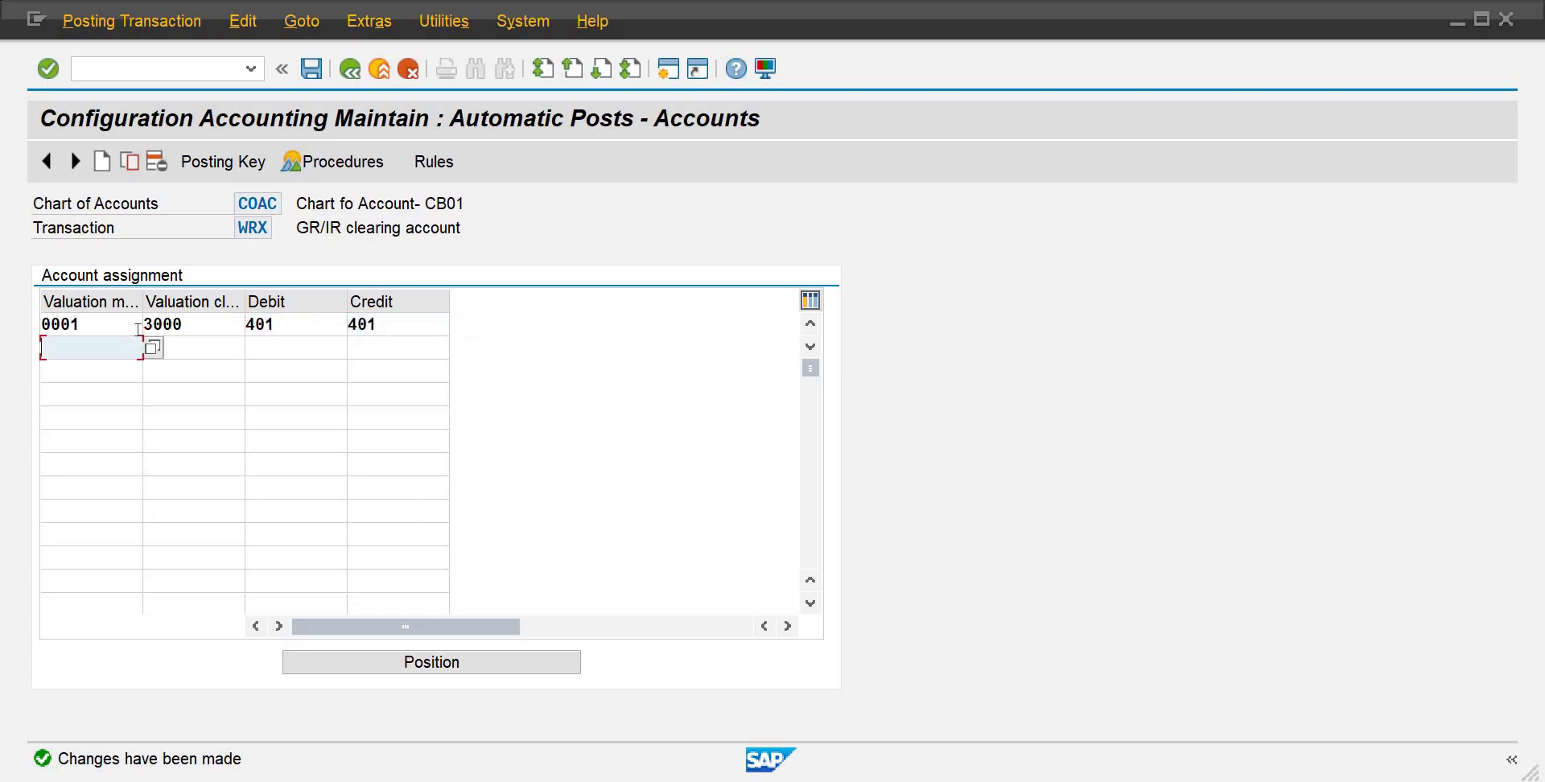
Step: Add a WRX row with modifier 0001, valuation class 7920, and account 401 for debit and credit, and save to the proposed customizing request
type("0001")
key("Tab")
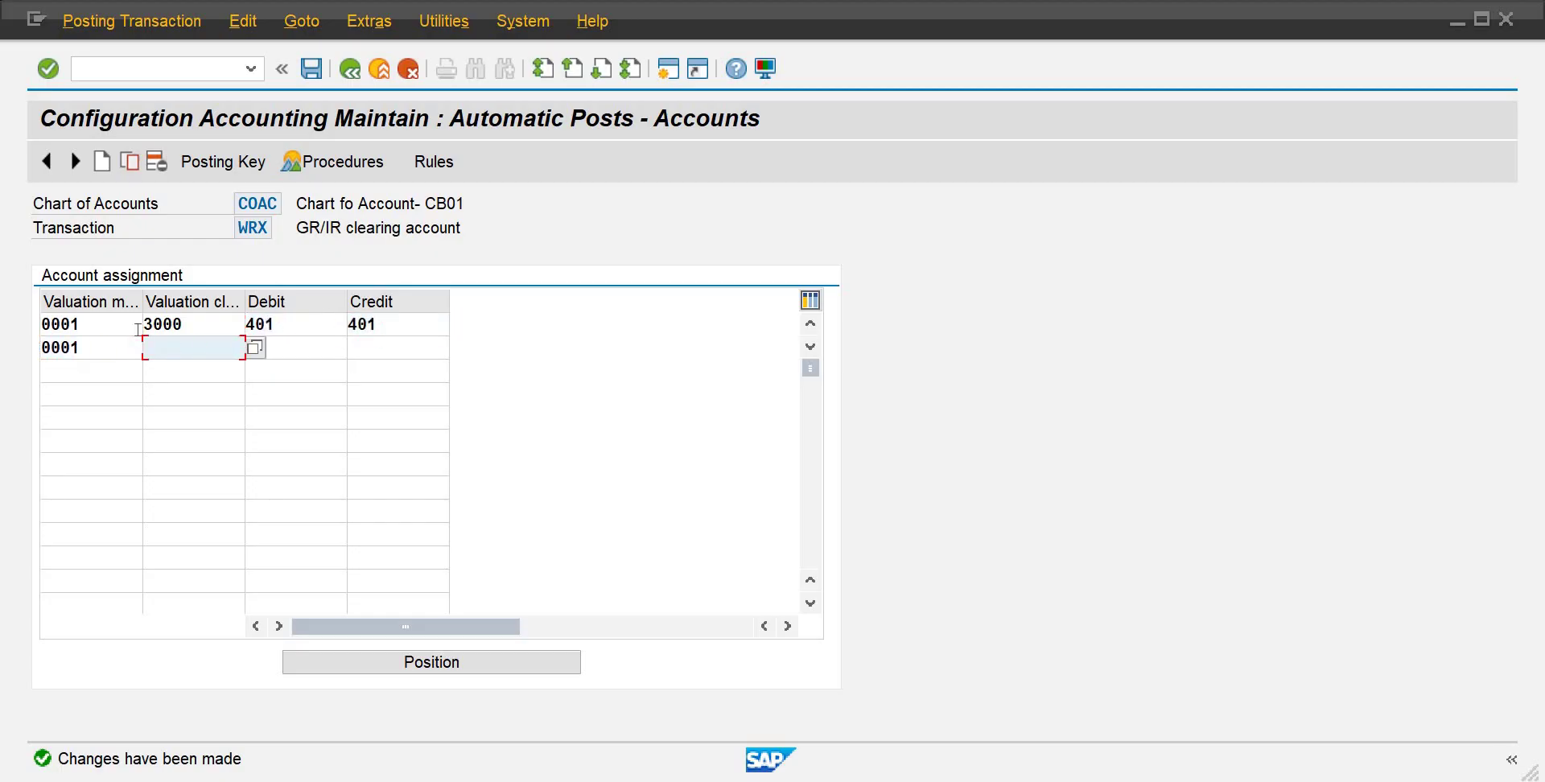
type("7920")
key("Tab")
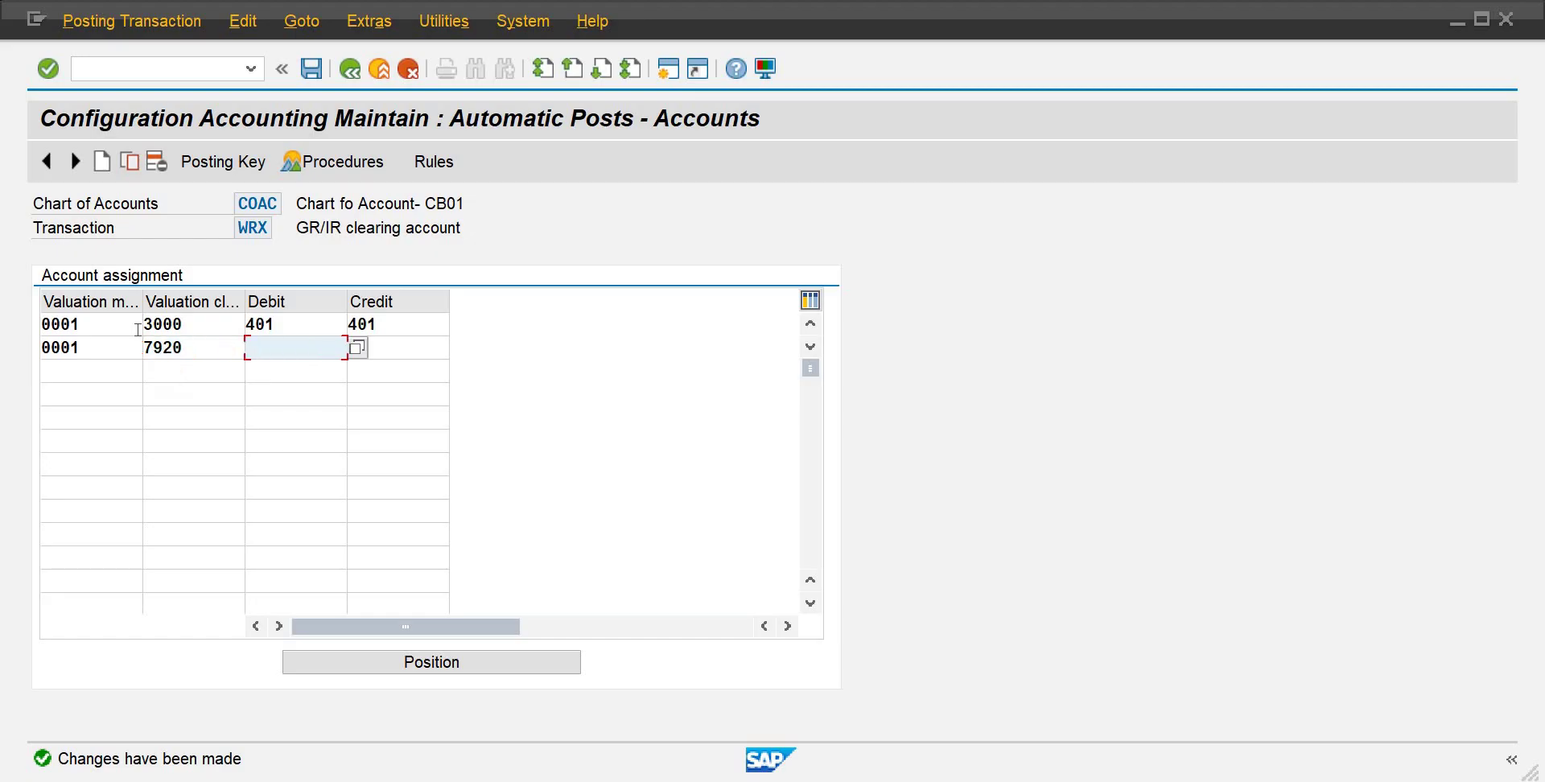
type("401")
key("Tab")
type("401")
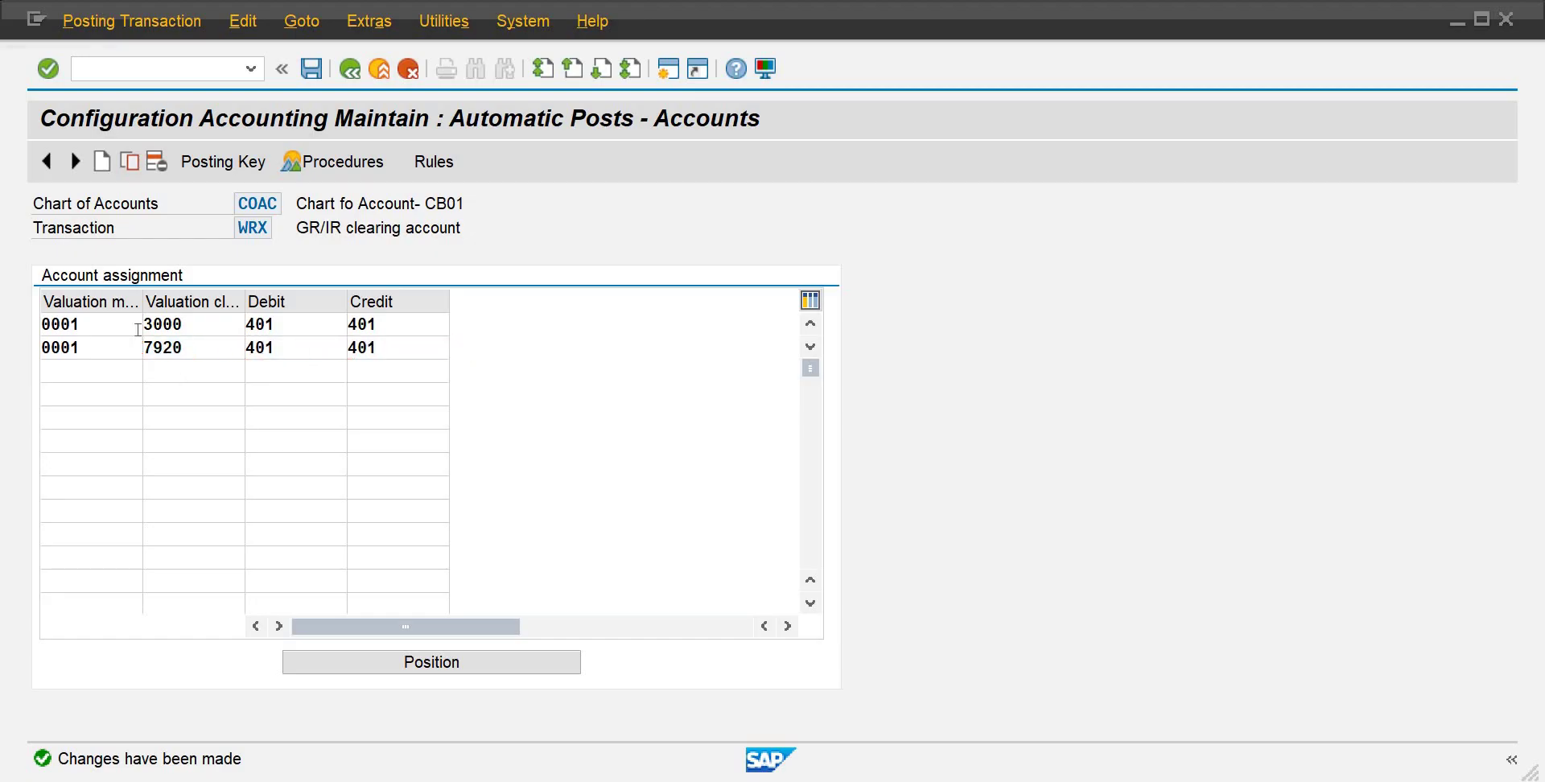
key("Return")
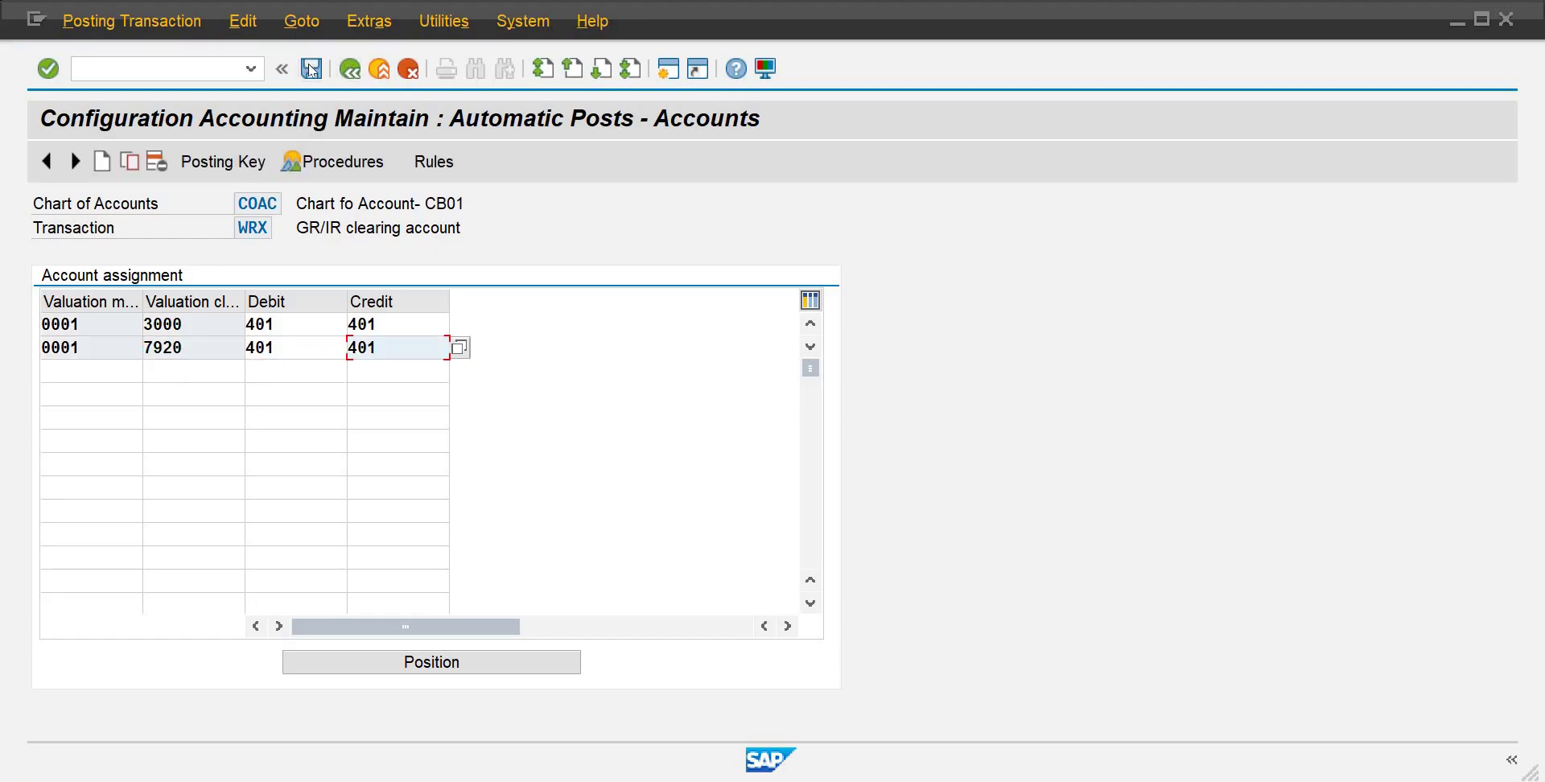
left_click(311, 69)
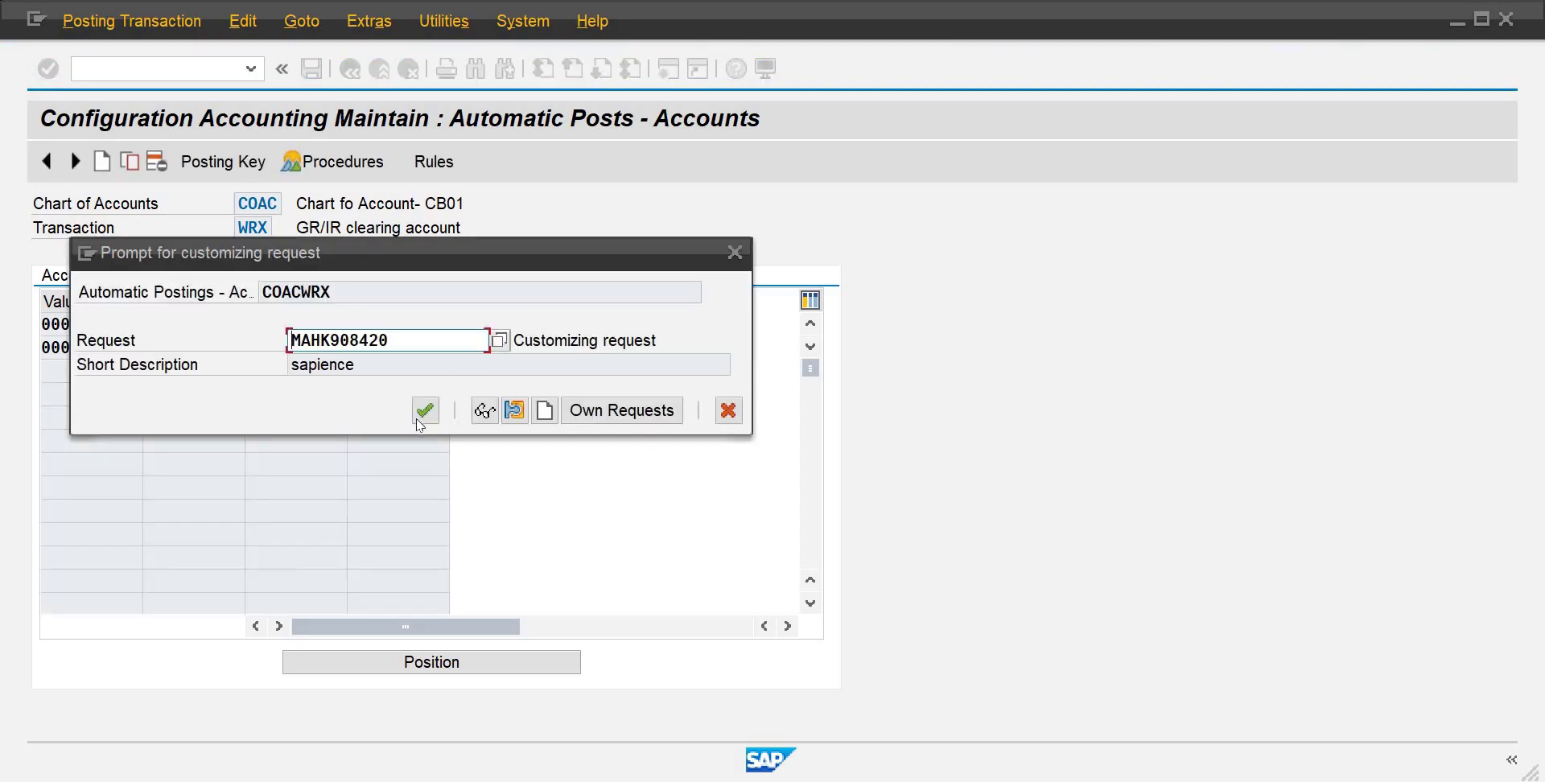
left_click(424, 412)
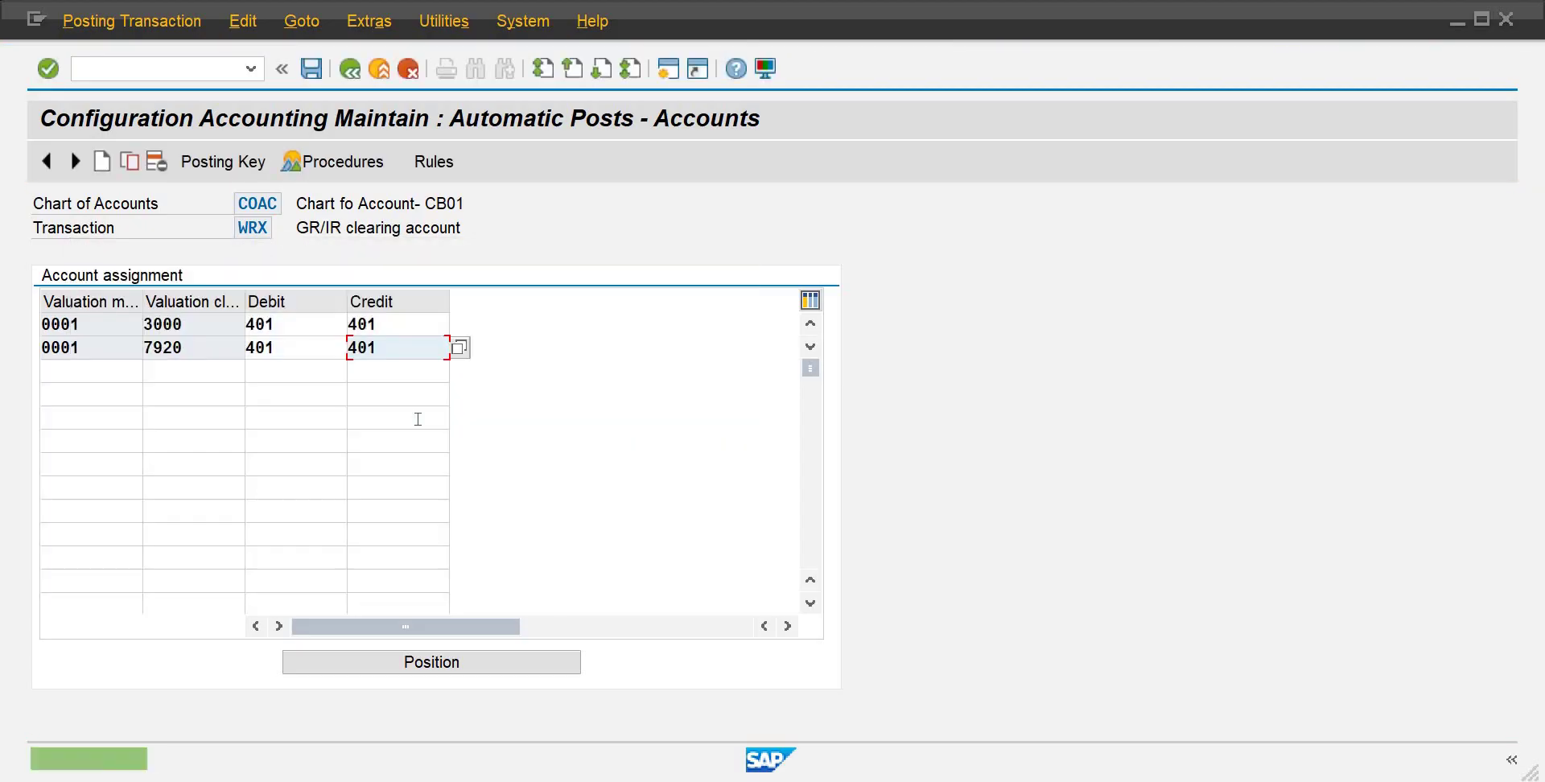
Step: Switch to the Display G/L Account Centrally session, end that transaction, and start goods receipt transaction MIGO
mouse_move(951, 781)
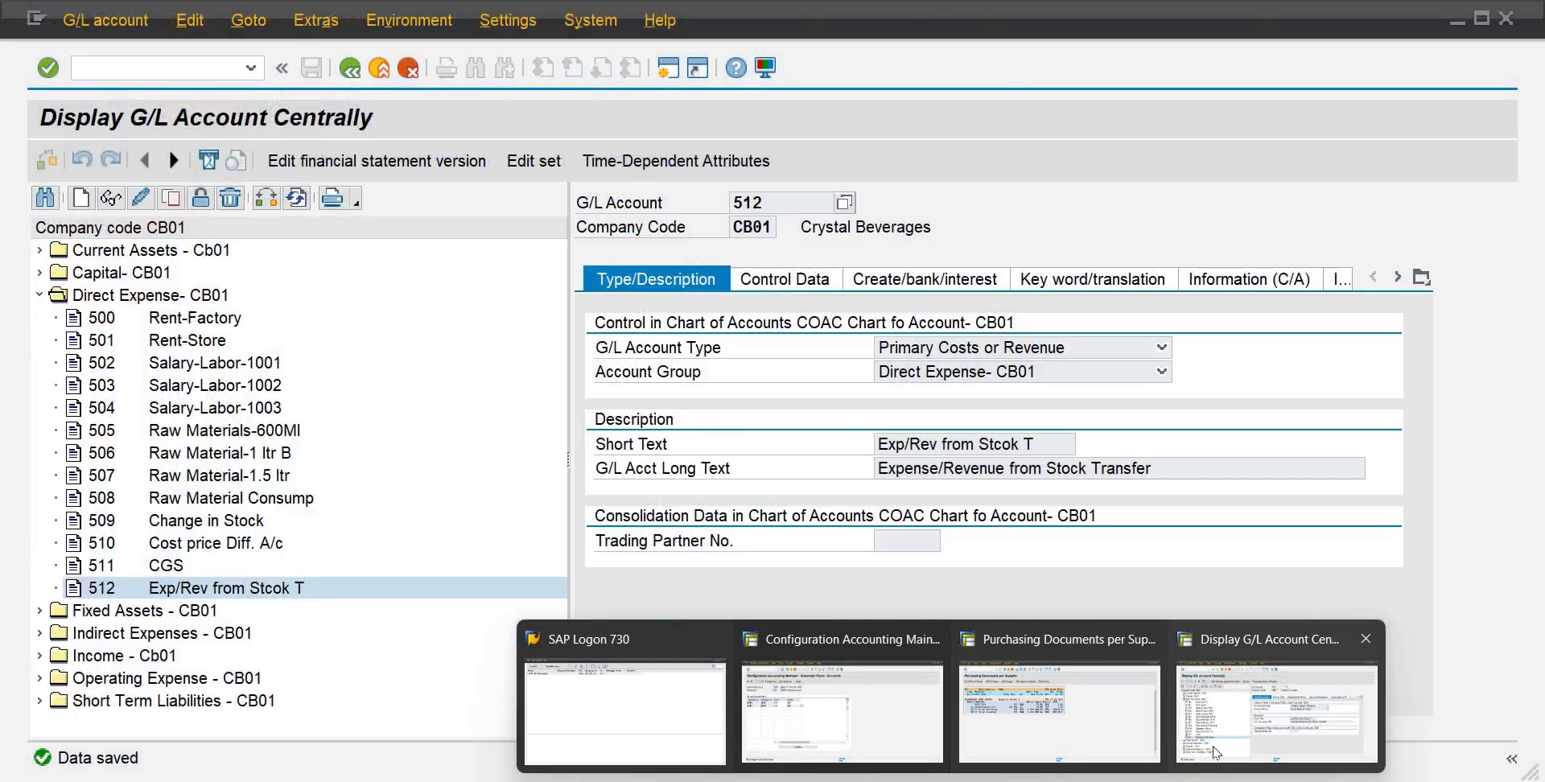
left_click(1276, 712)
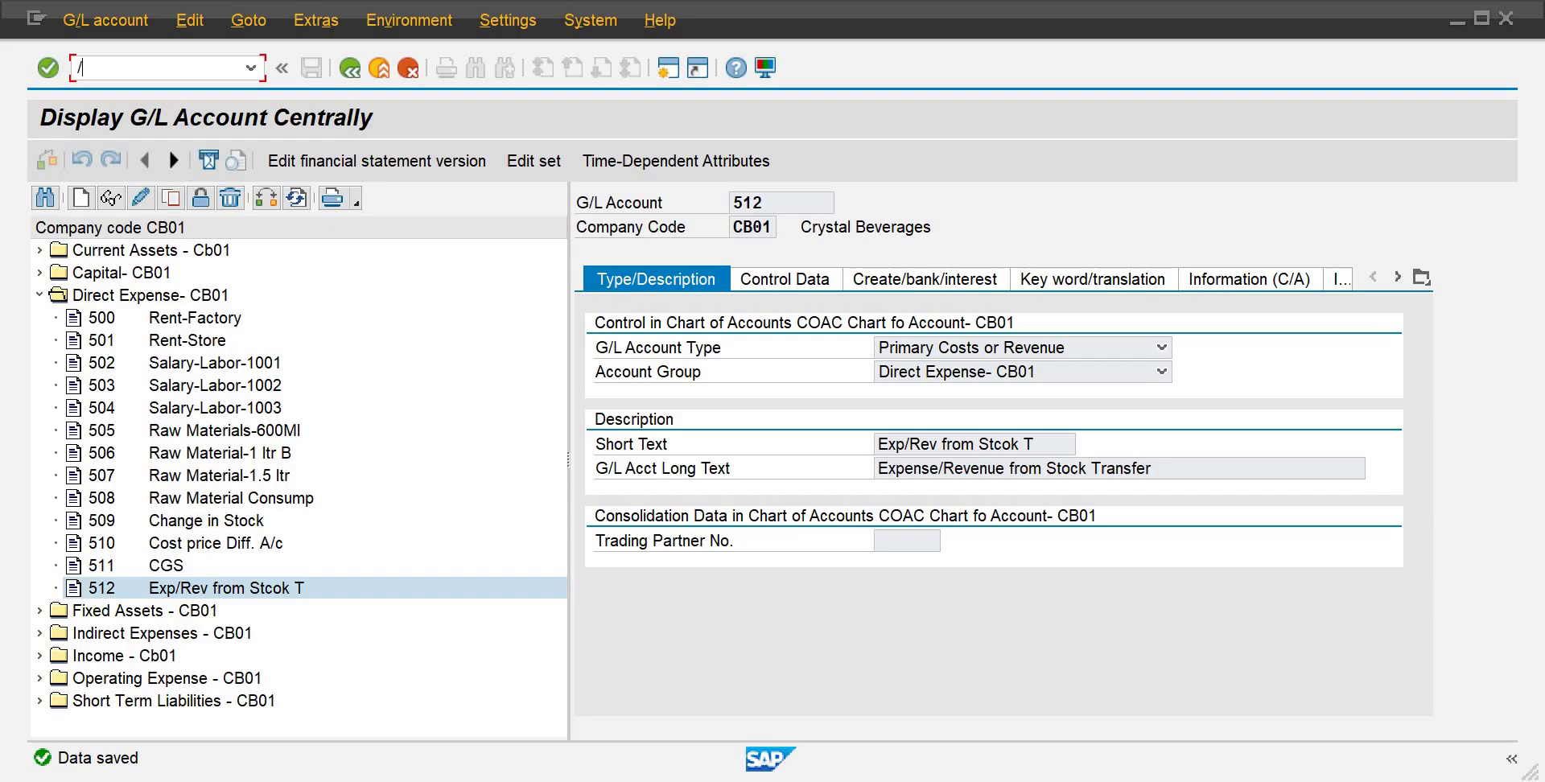
key("Return")
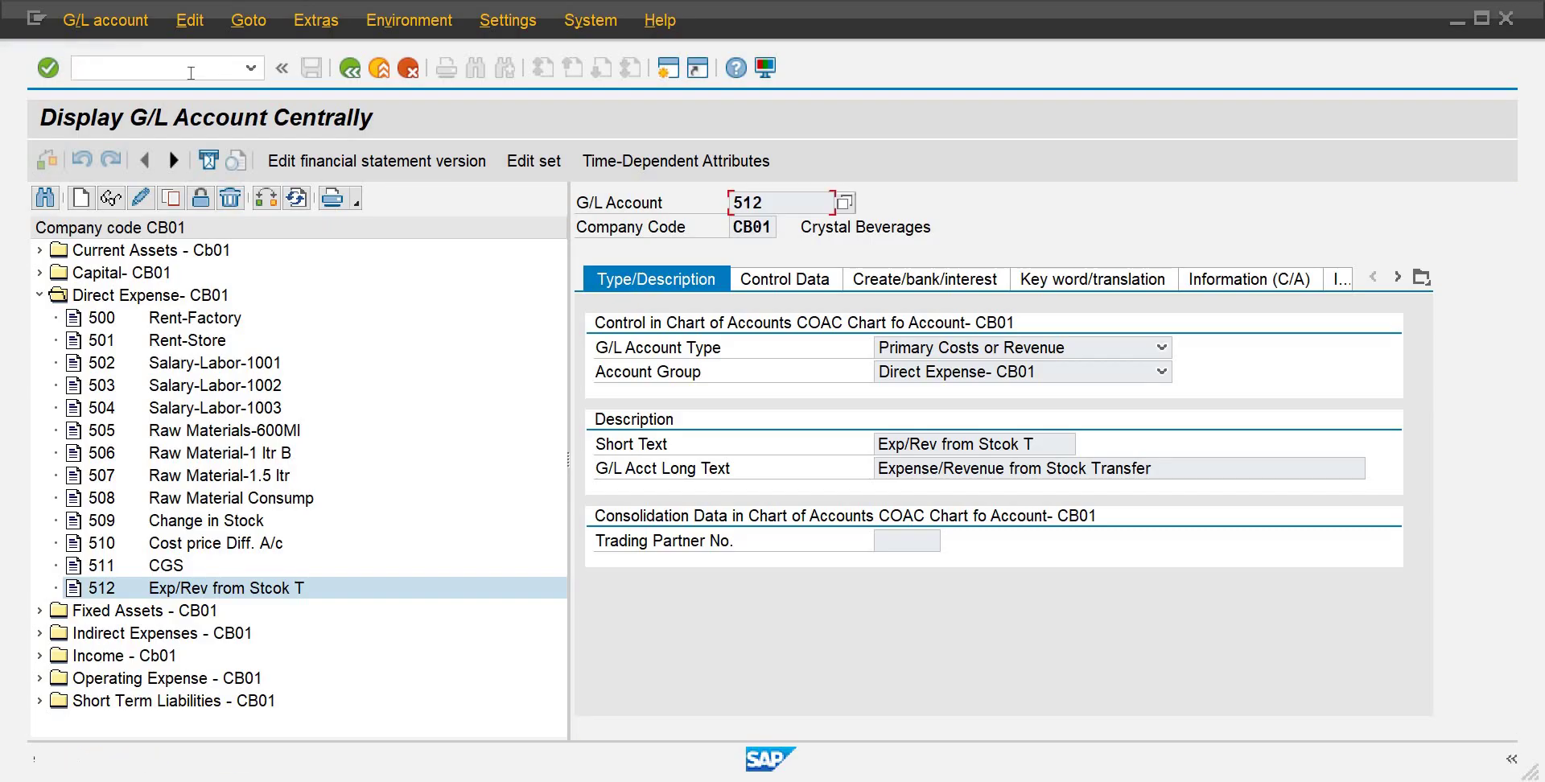
type("/N")
key("Return")
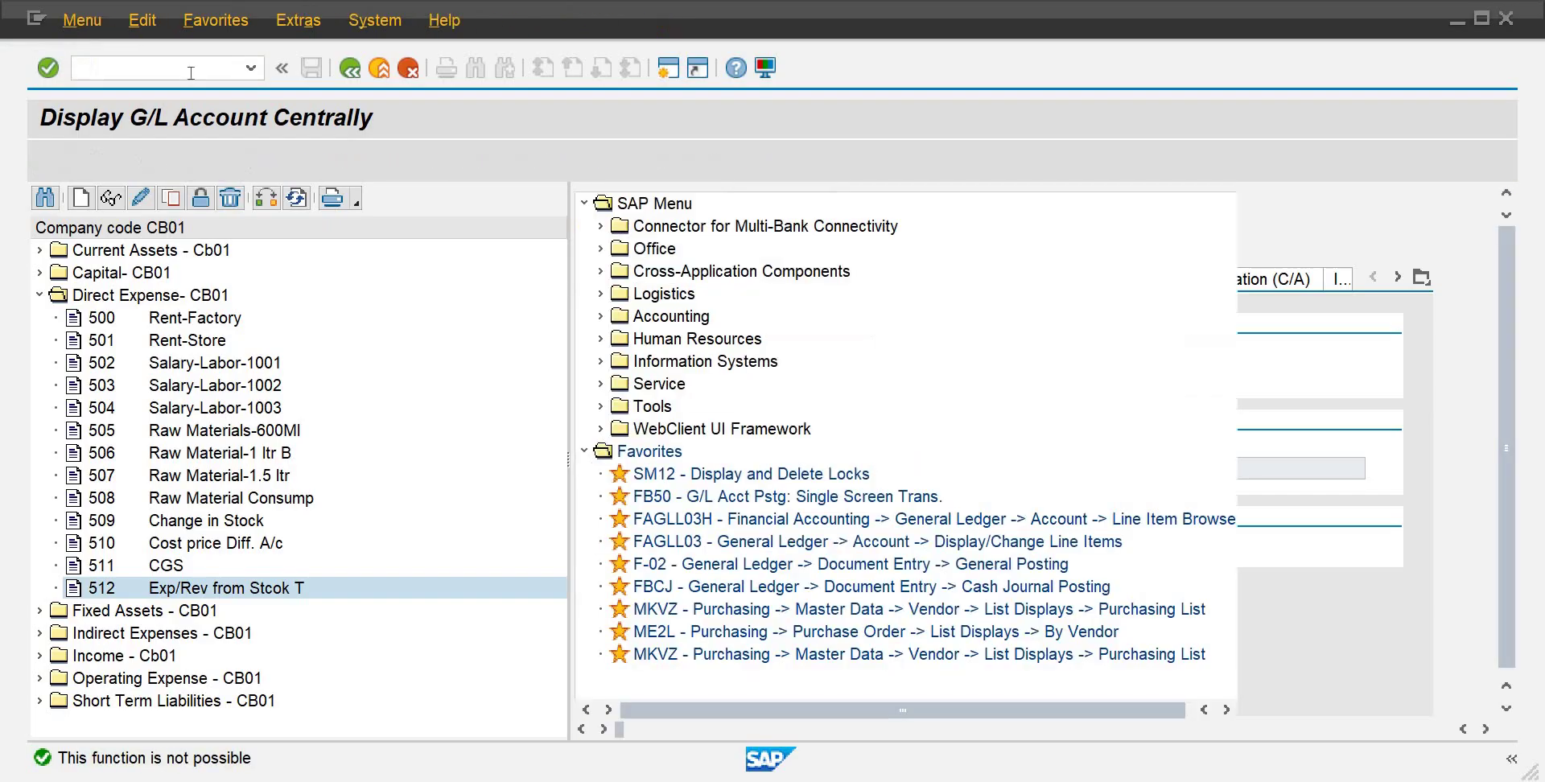
type("M")
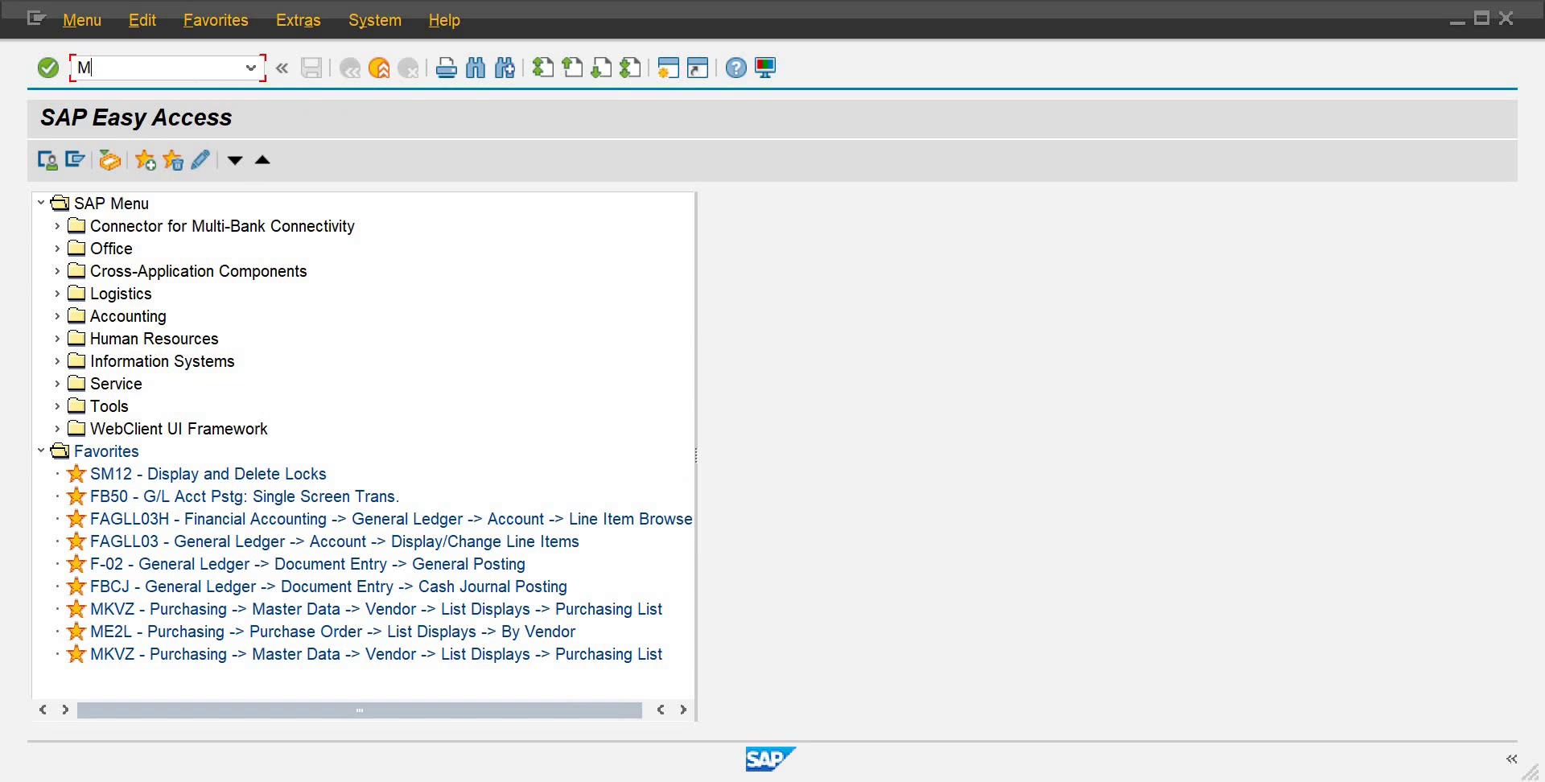
type("IGO")
key("Return")
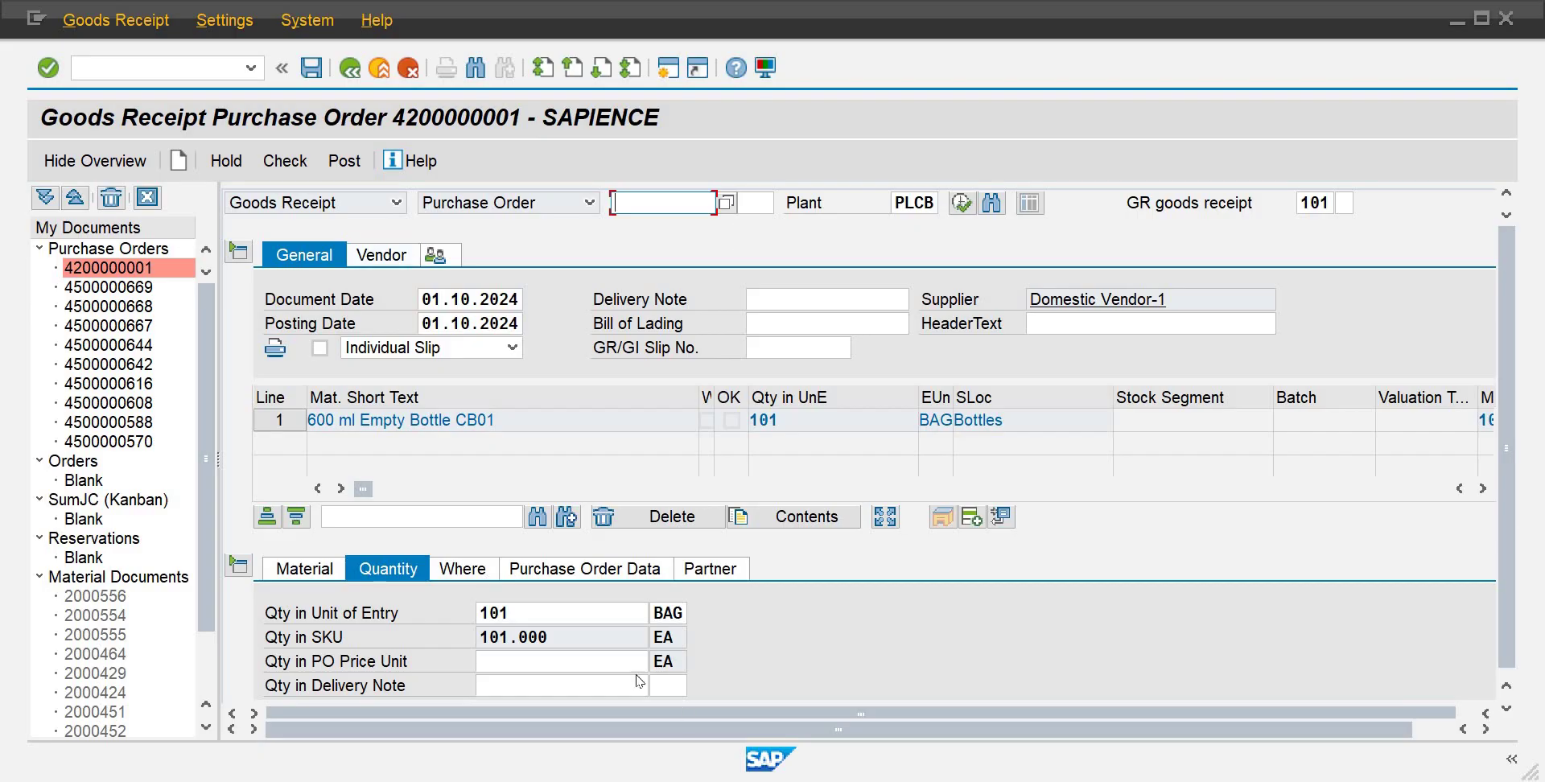
Step: Set the 600 ml Empty Bottle CB01 receipt quantity to 51 BAG, mark the item OK, try to post, and close the log
left_click(545, 619)
key("BackSpace")
key("BackSpace")
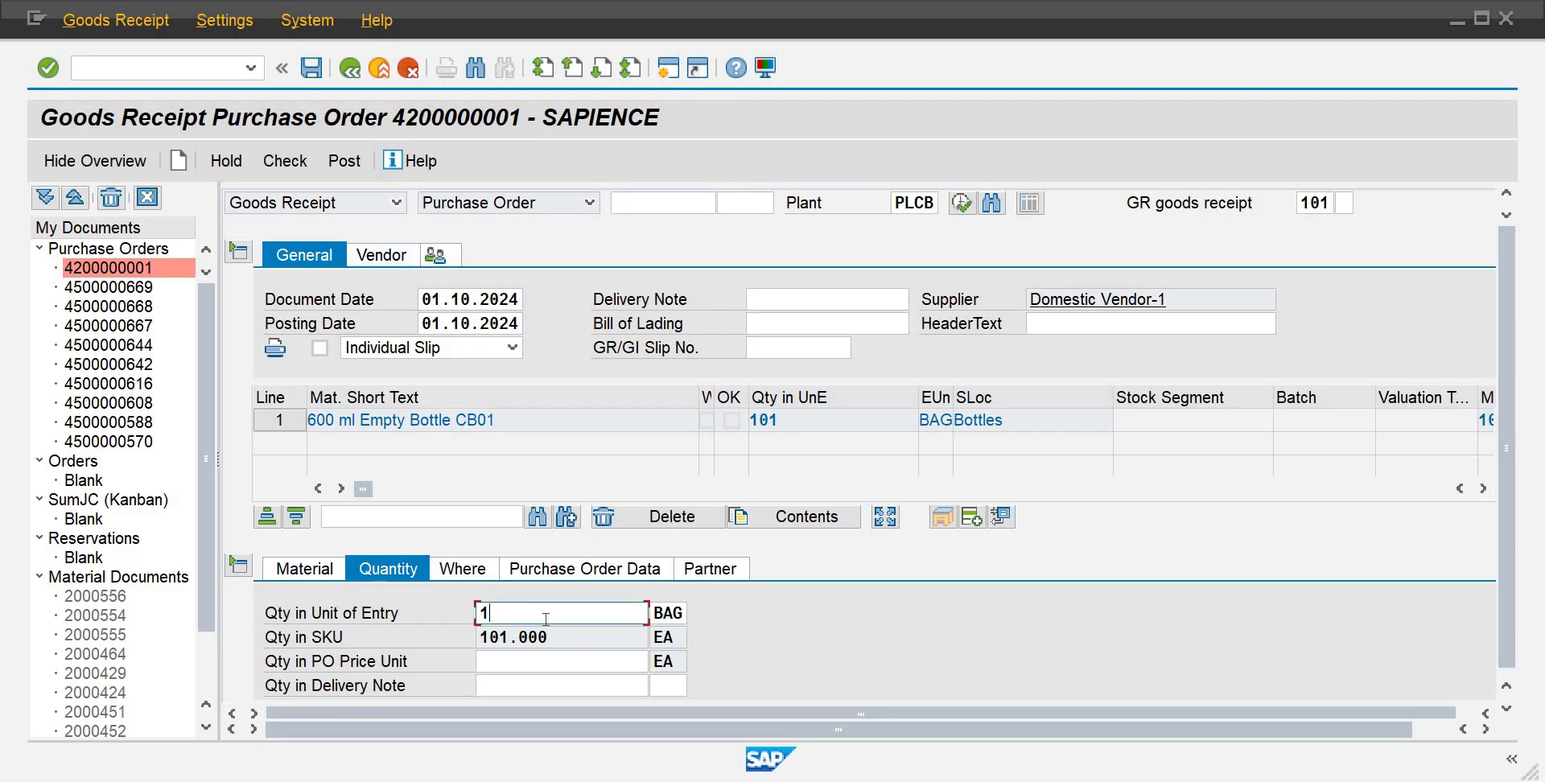
key("BackSpace")
type("51")
key("Return")
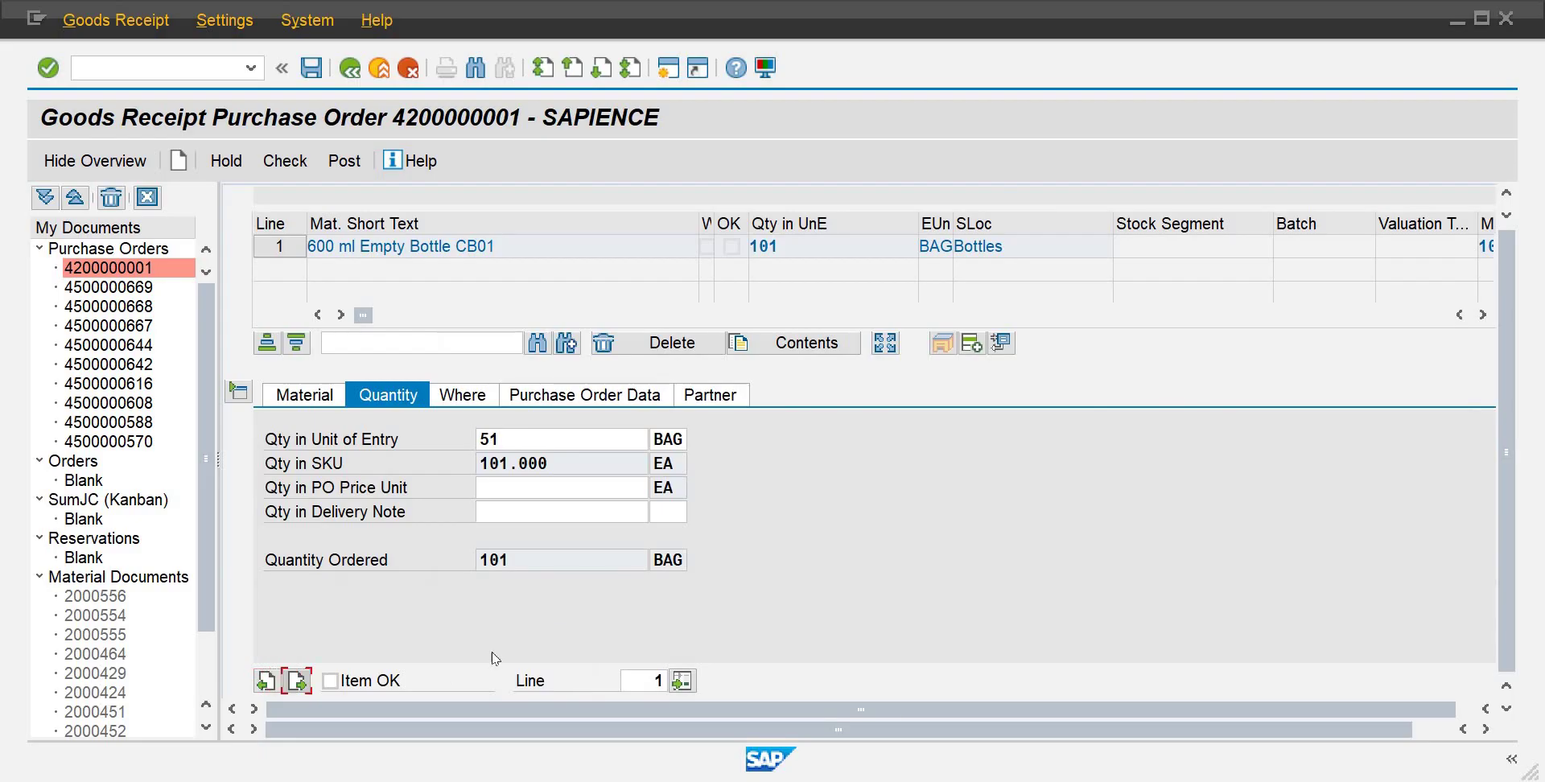
left_click(323, 680)
left_click(318, 77)
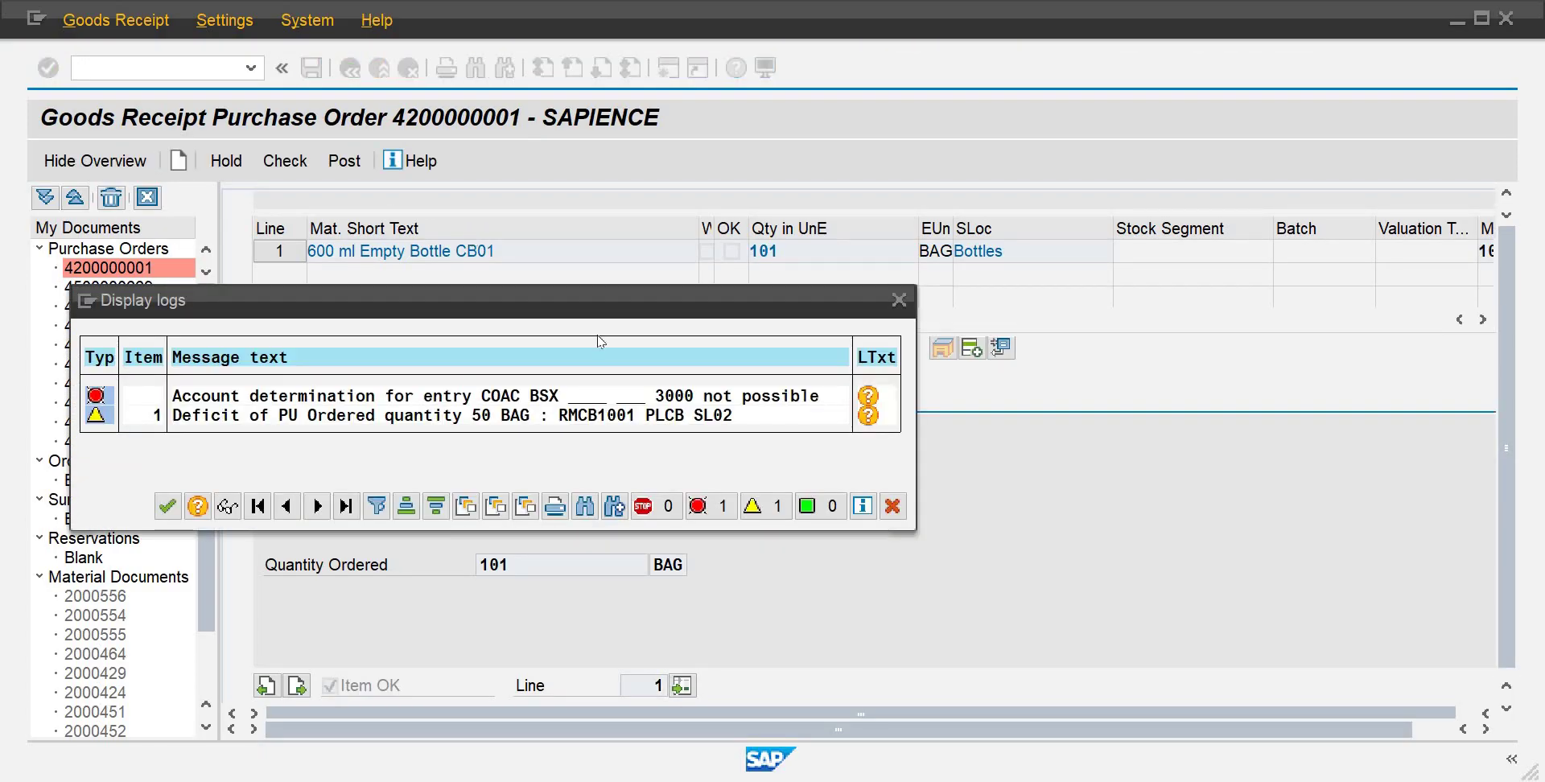
left_click(168, 507)
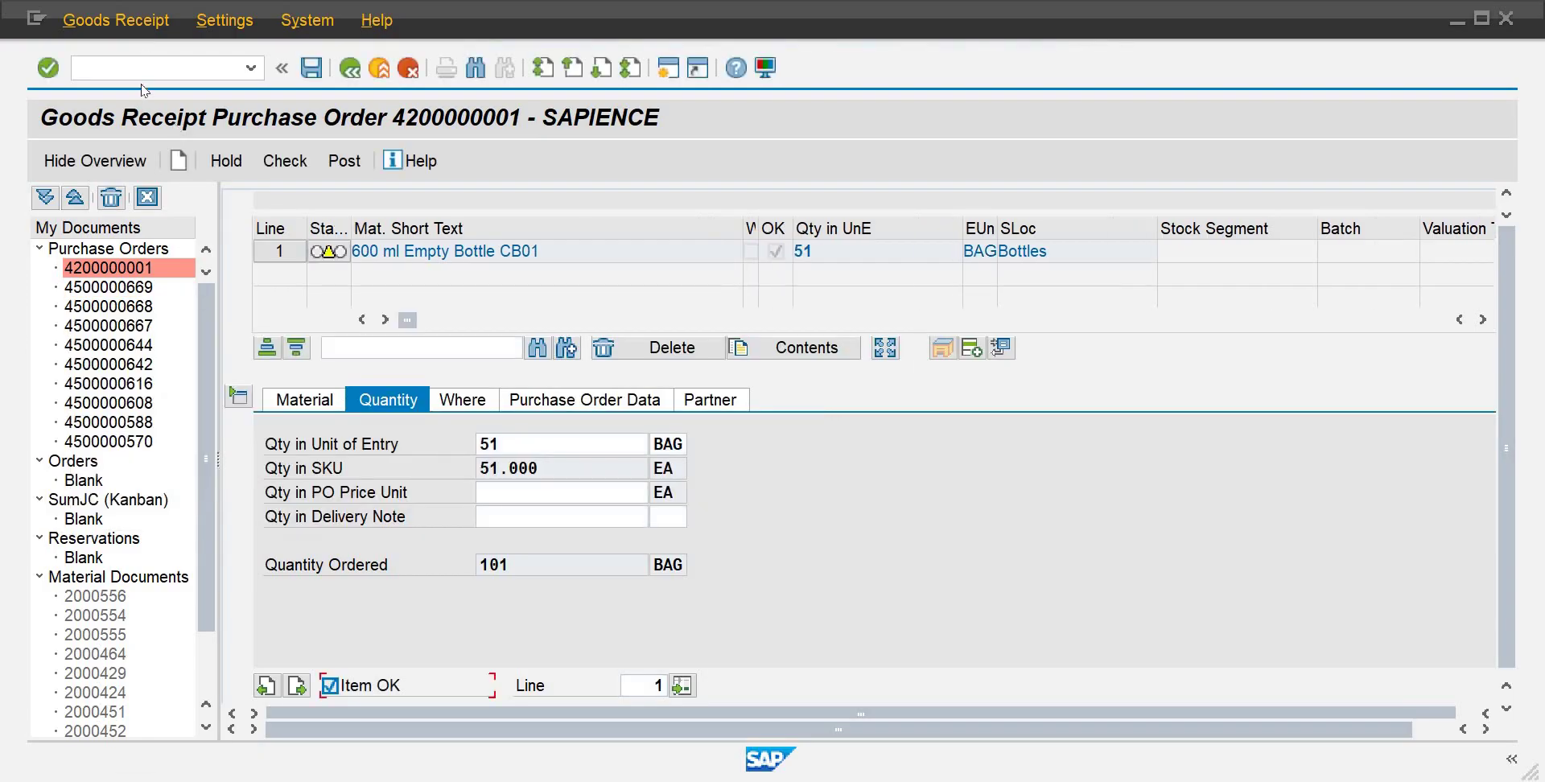
Step: Leave the goods receipt, open the account determination view for valuation areas, and position the list at valuation area PLCB
left_click(142, 76)
key("Return")
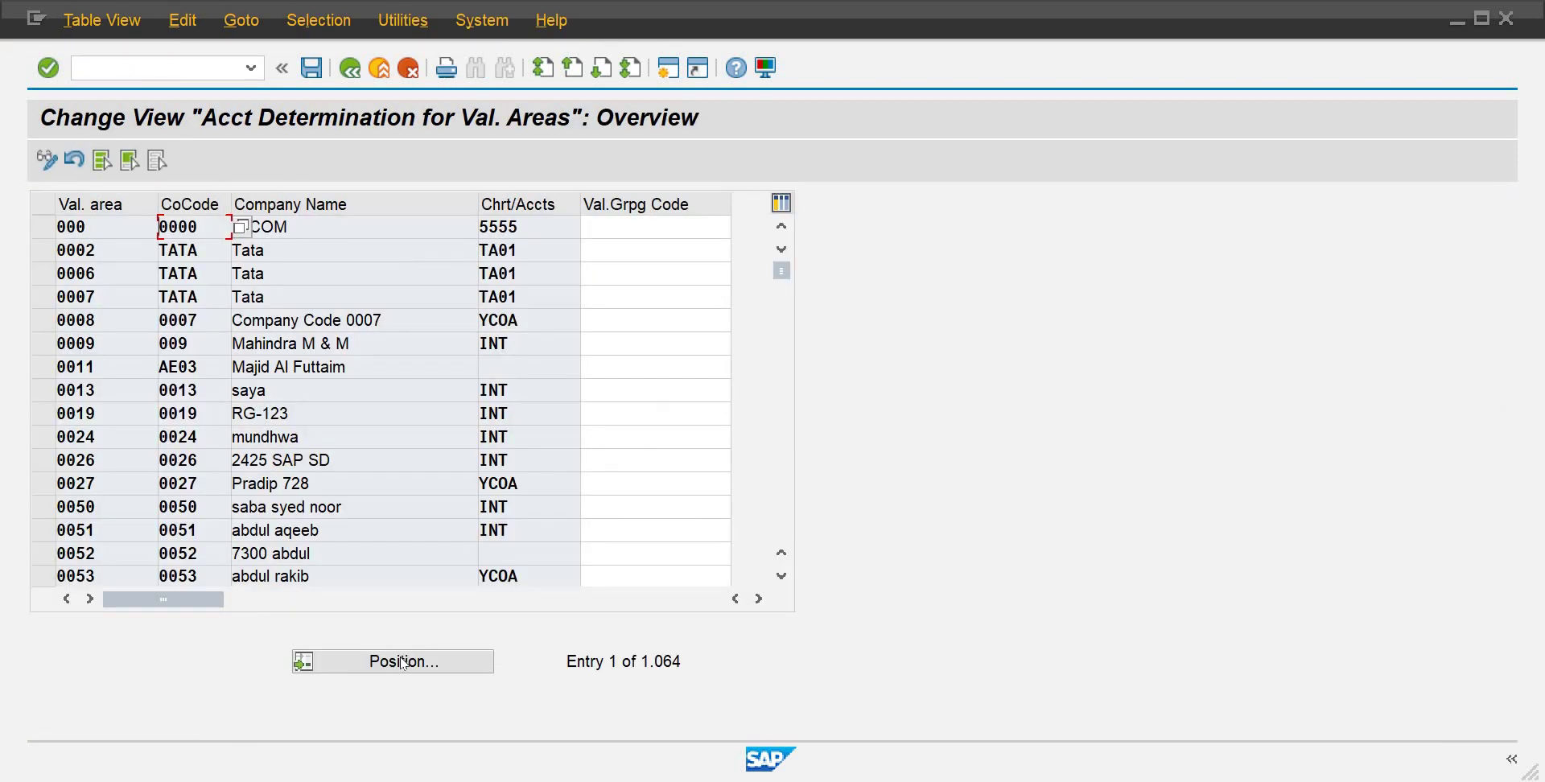
left_click(406, 670)
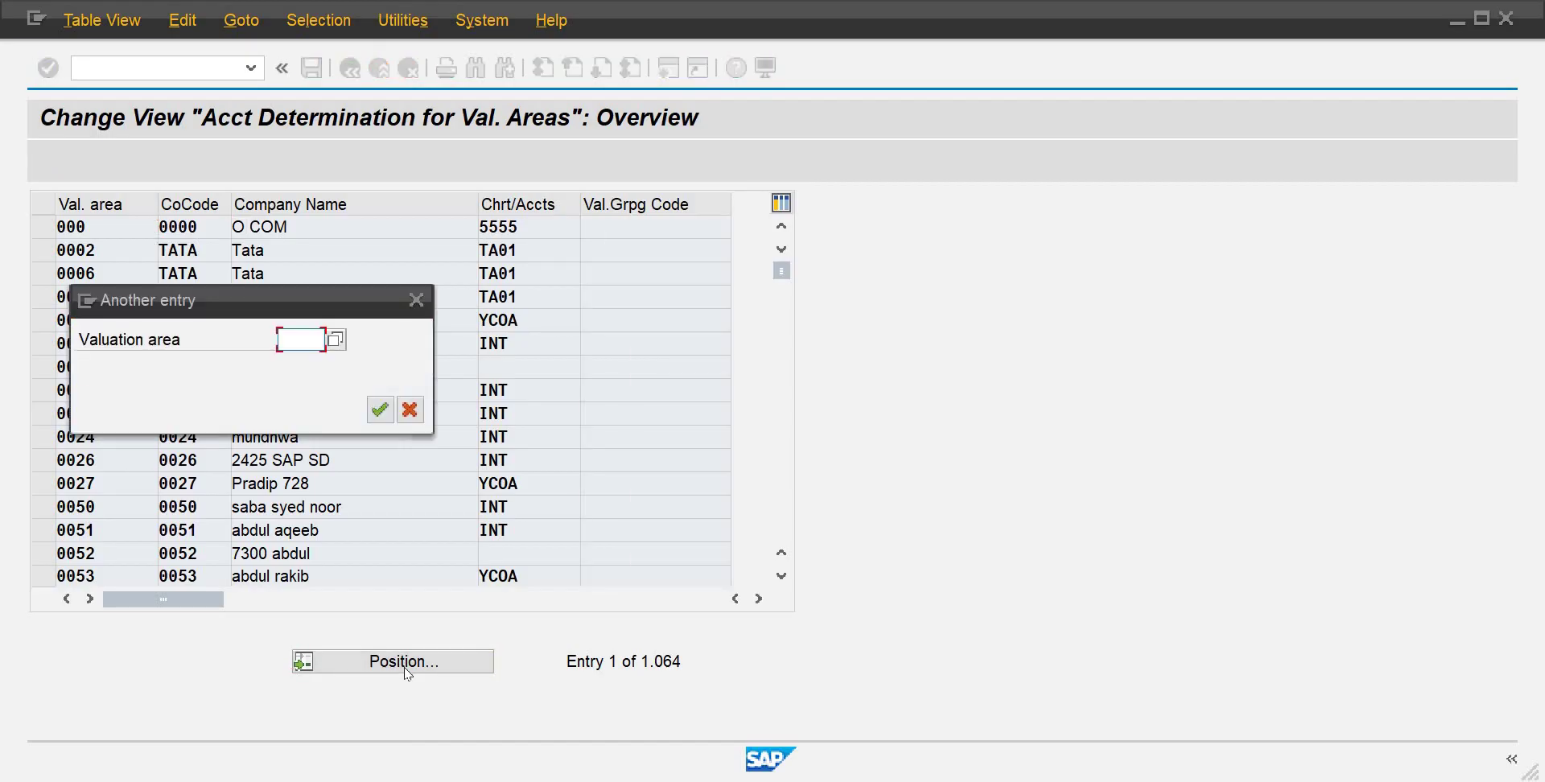
type("p")
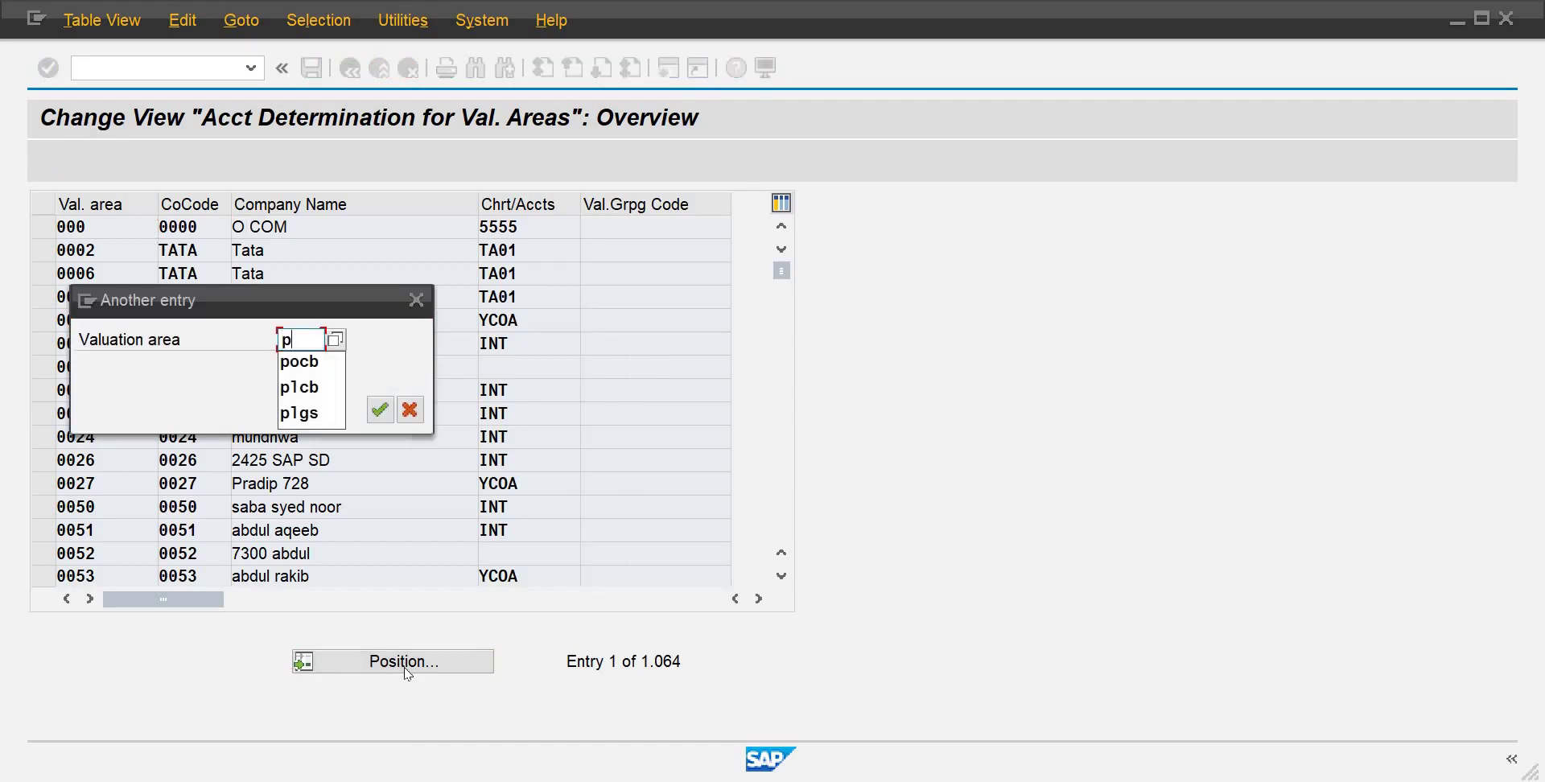
type("lcb")
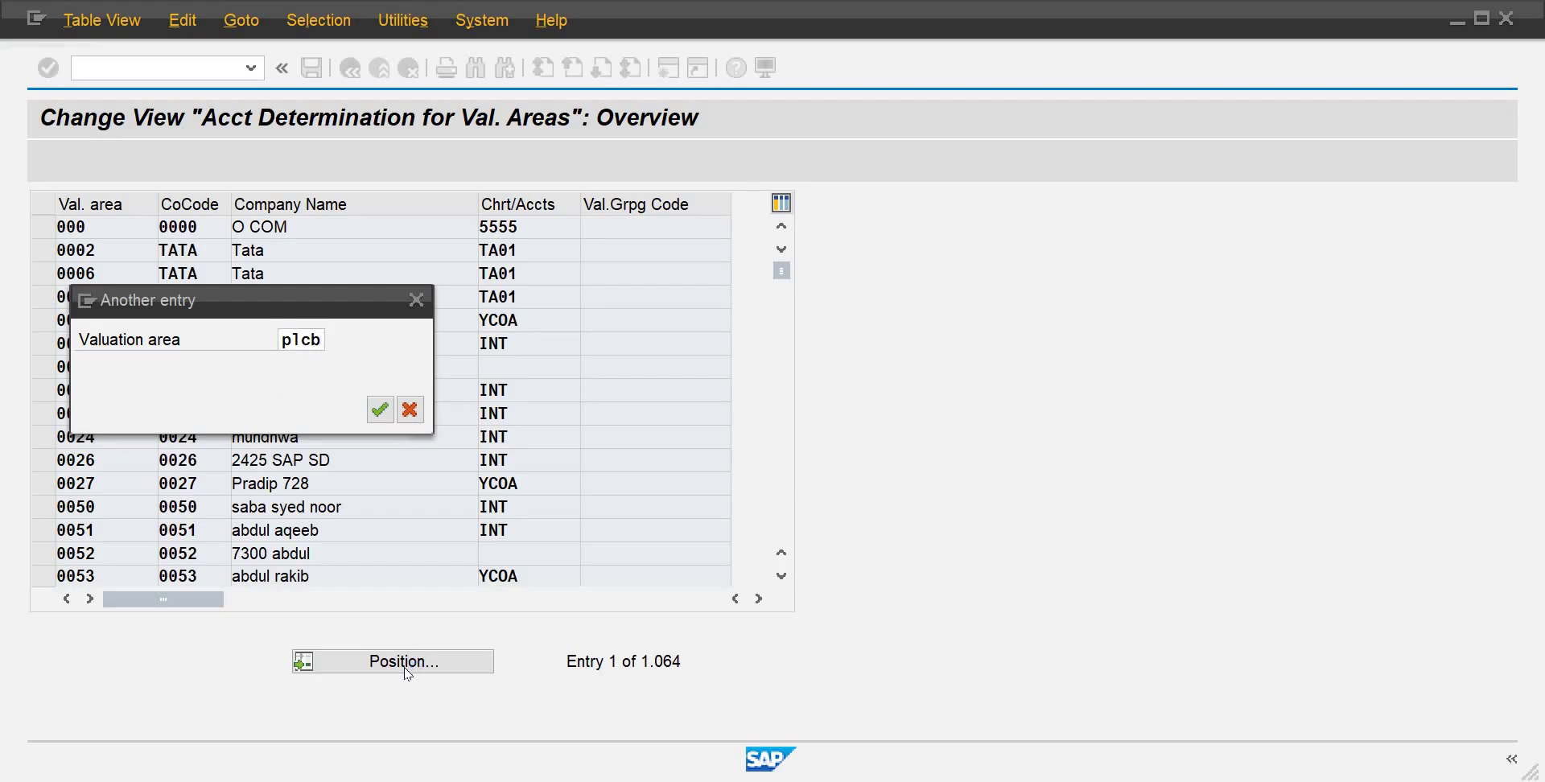
key("Return")
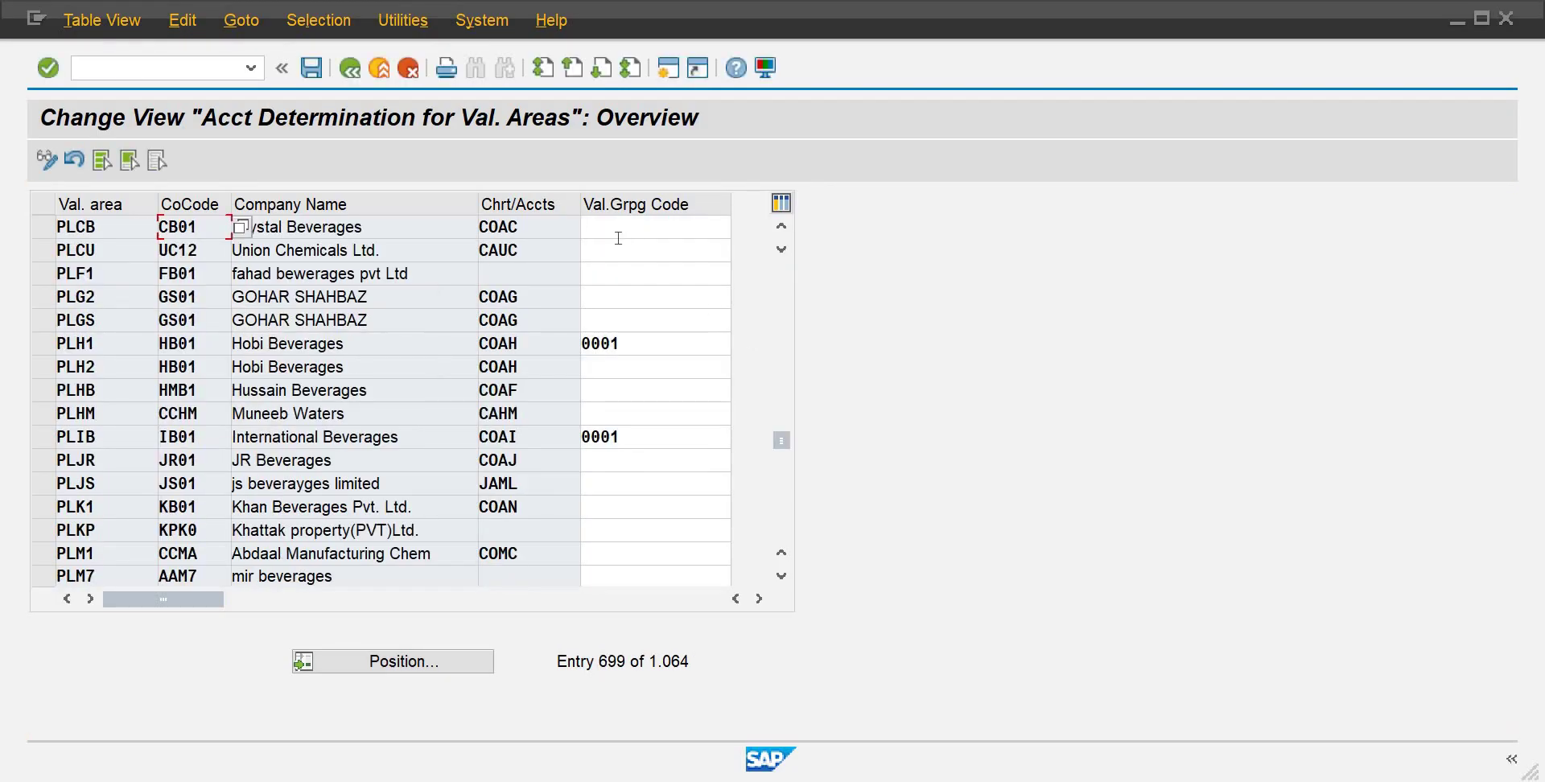
Step: Assign valuation grouping code 0001 to valuation area PLCB and save the change to the customizing request
left_click(618, 229)
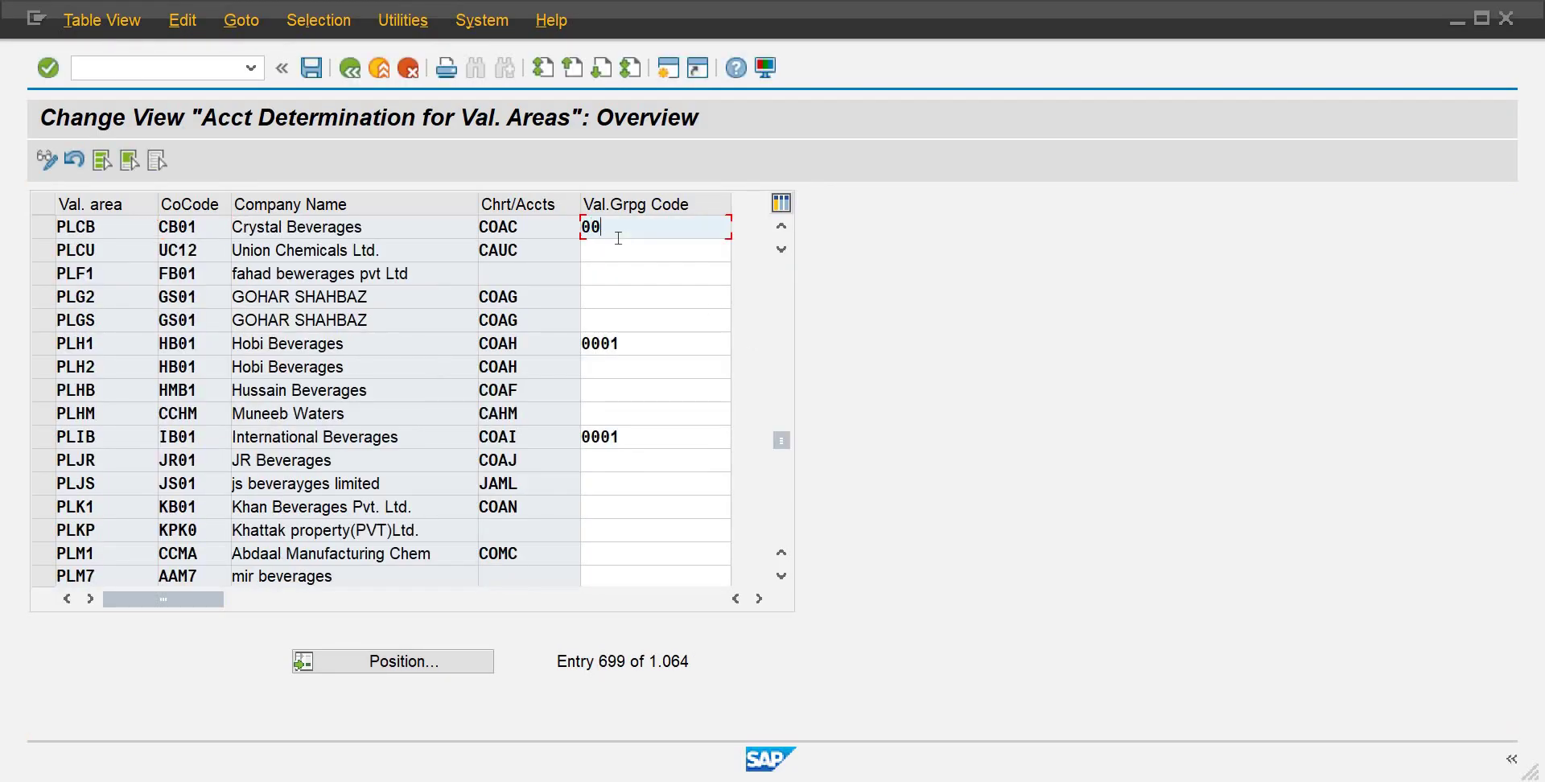
key("ctrl+s")
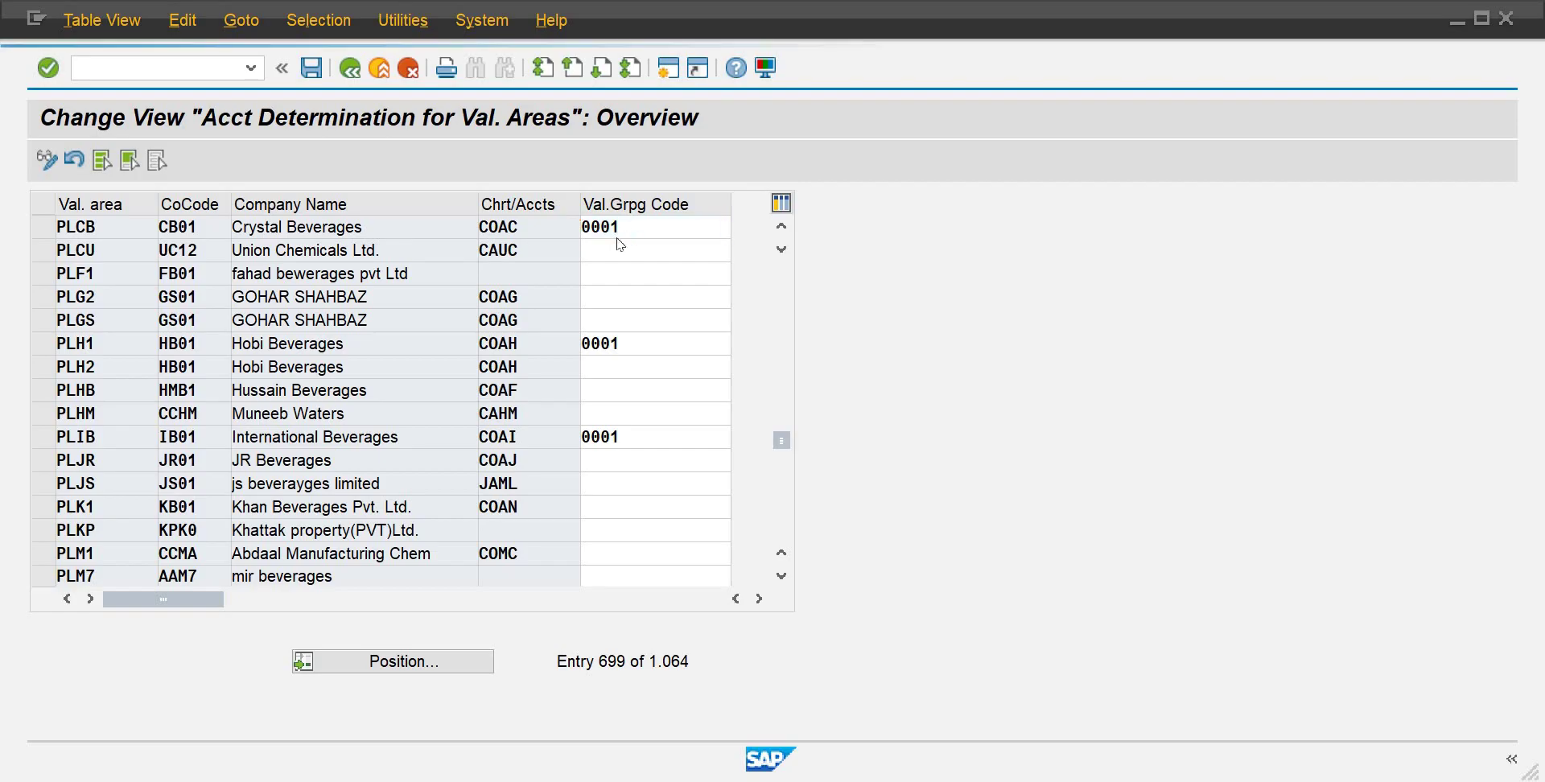
left_click(433, 418)
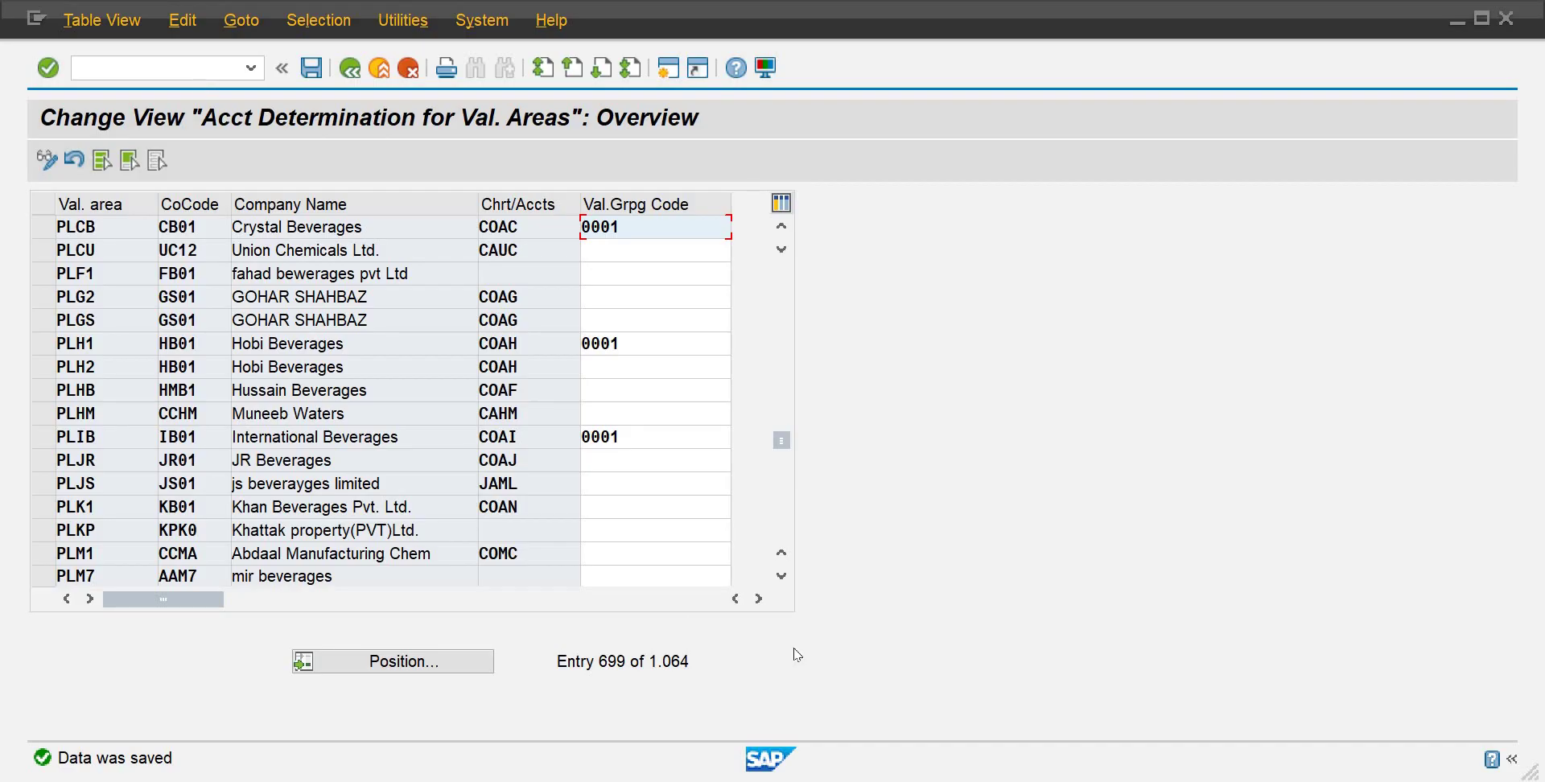
Step: Exit the valuation area view and reopen the purchase order goods receipt in transaction MIGO
left_click(190, 69)
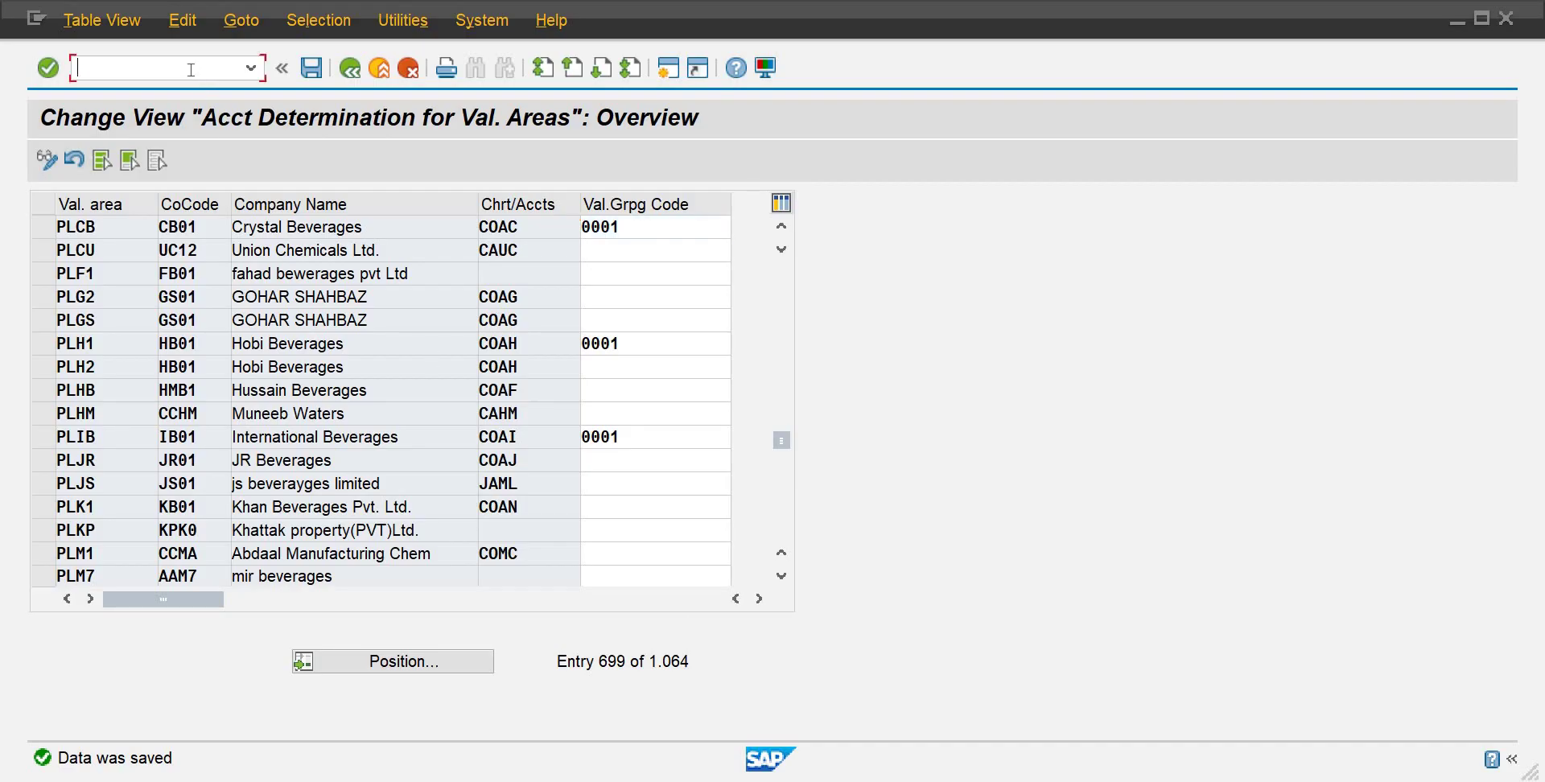
key("Return")
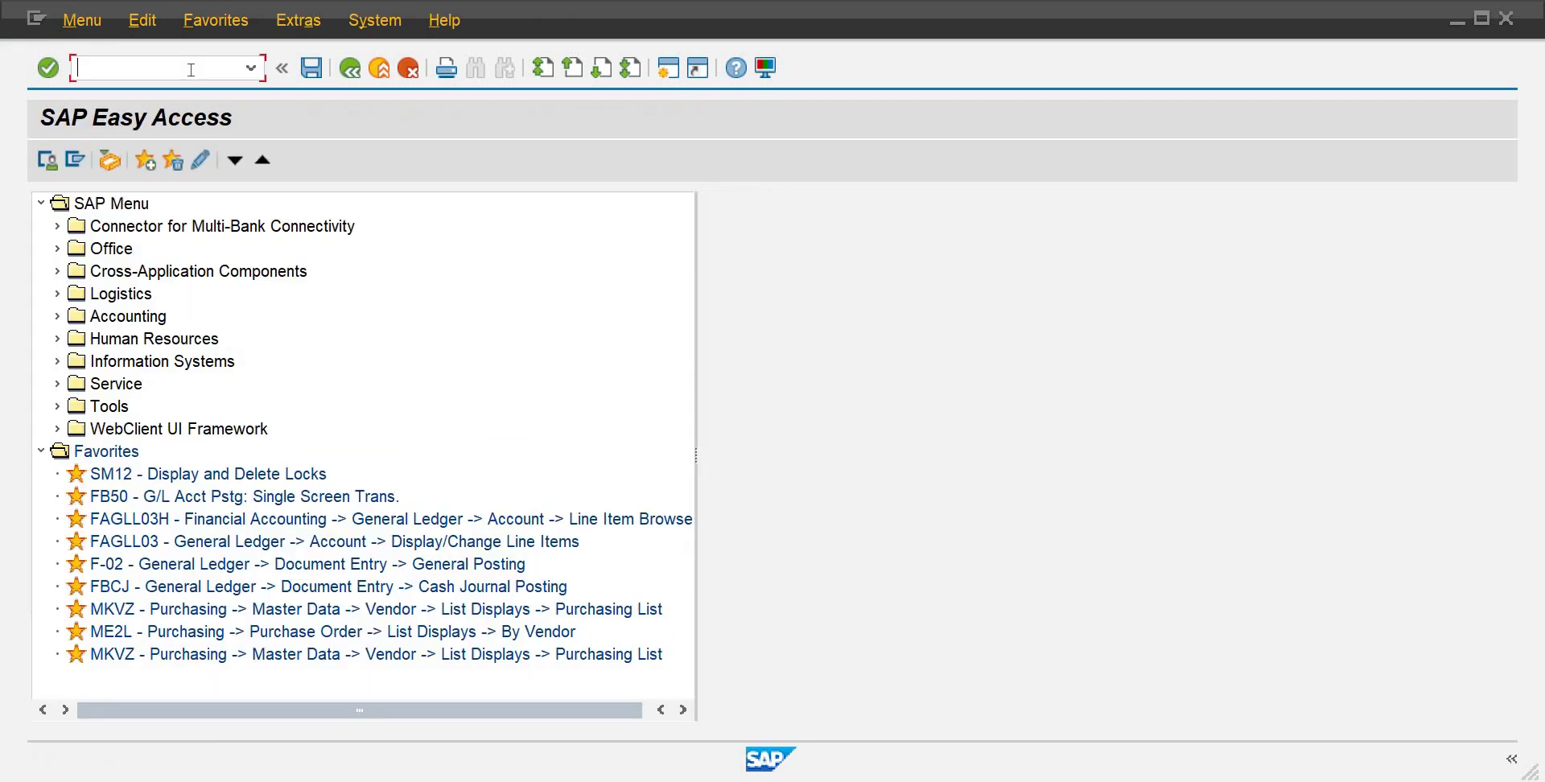
type("migo")
key("Return")
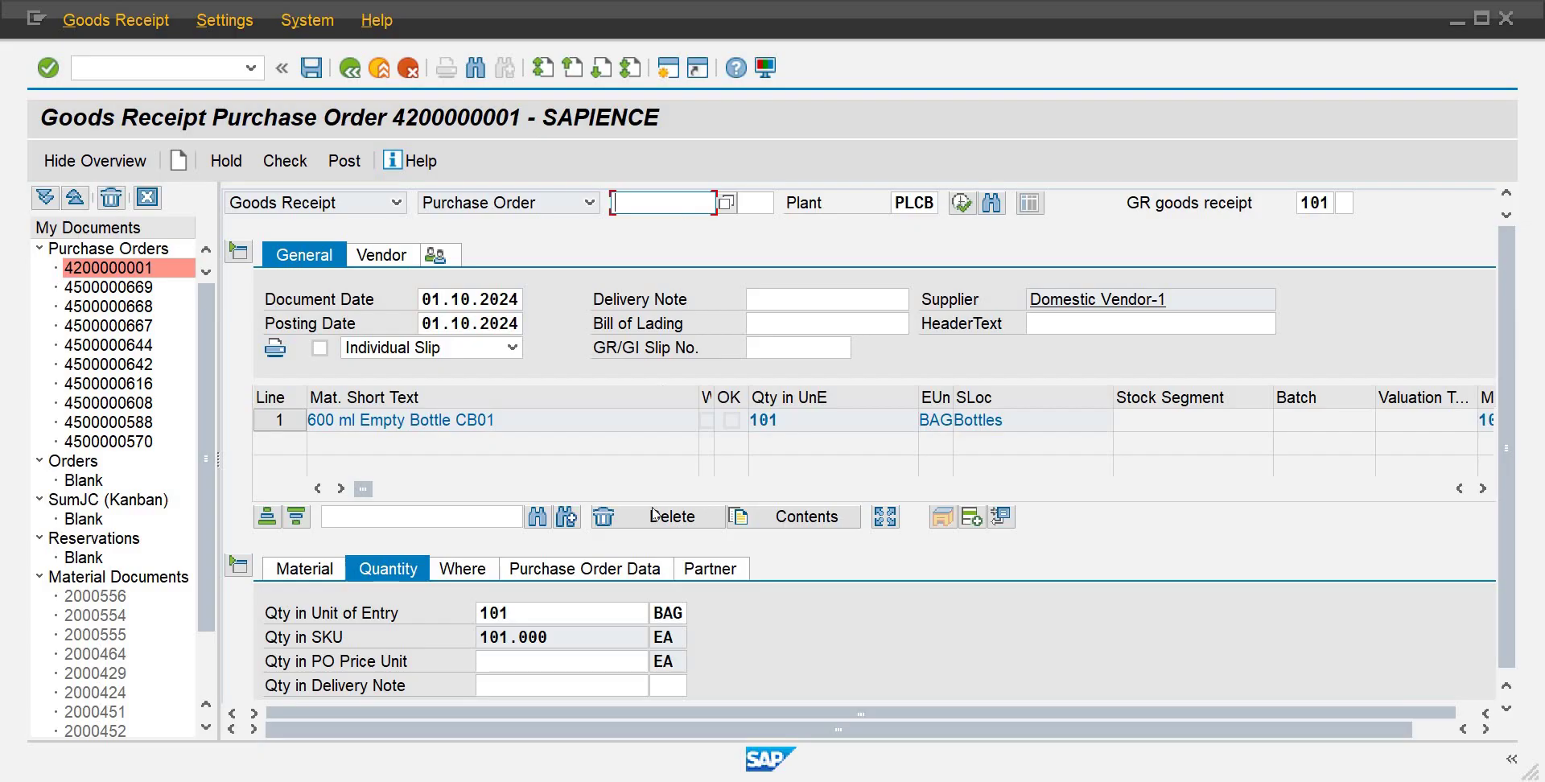
Step: Set the 600 ml Empty Bottle CB01 quantity in unit of entry to 51 BAG on the goods receipt line
left_click(534, 614)
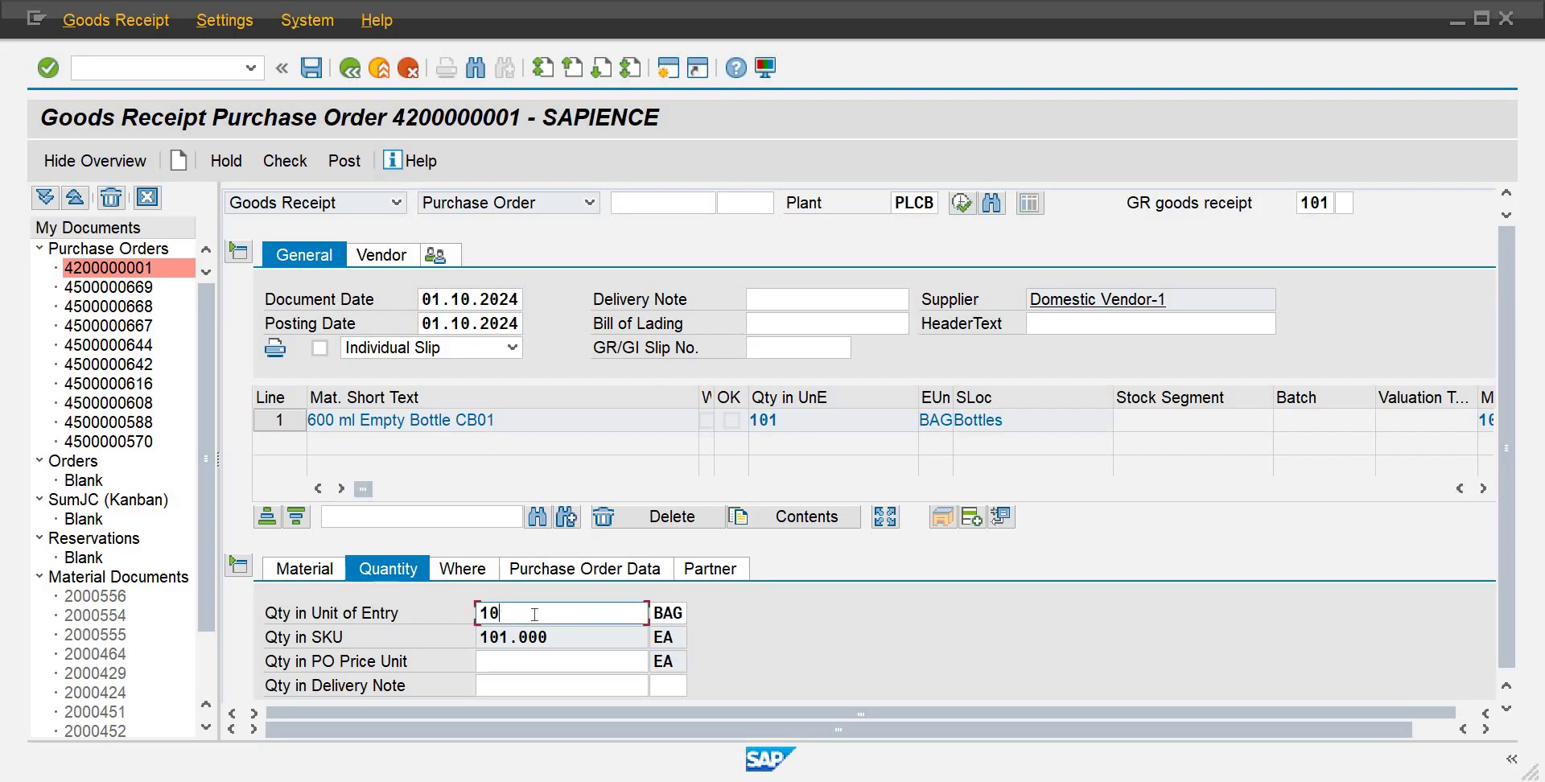
key("BackSpace")
key("BackSpace")
type("51")
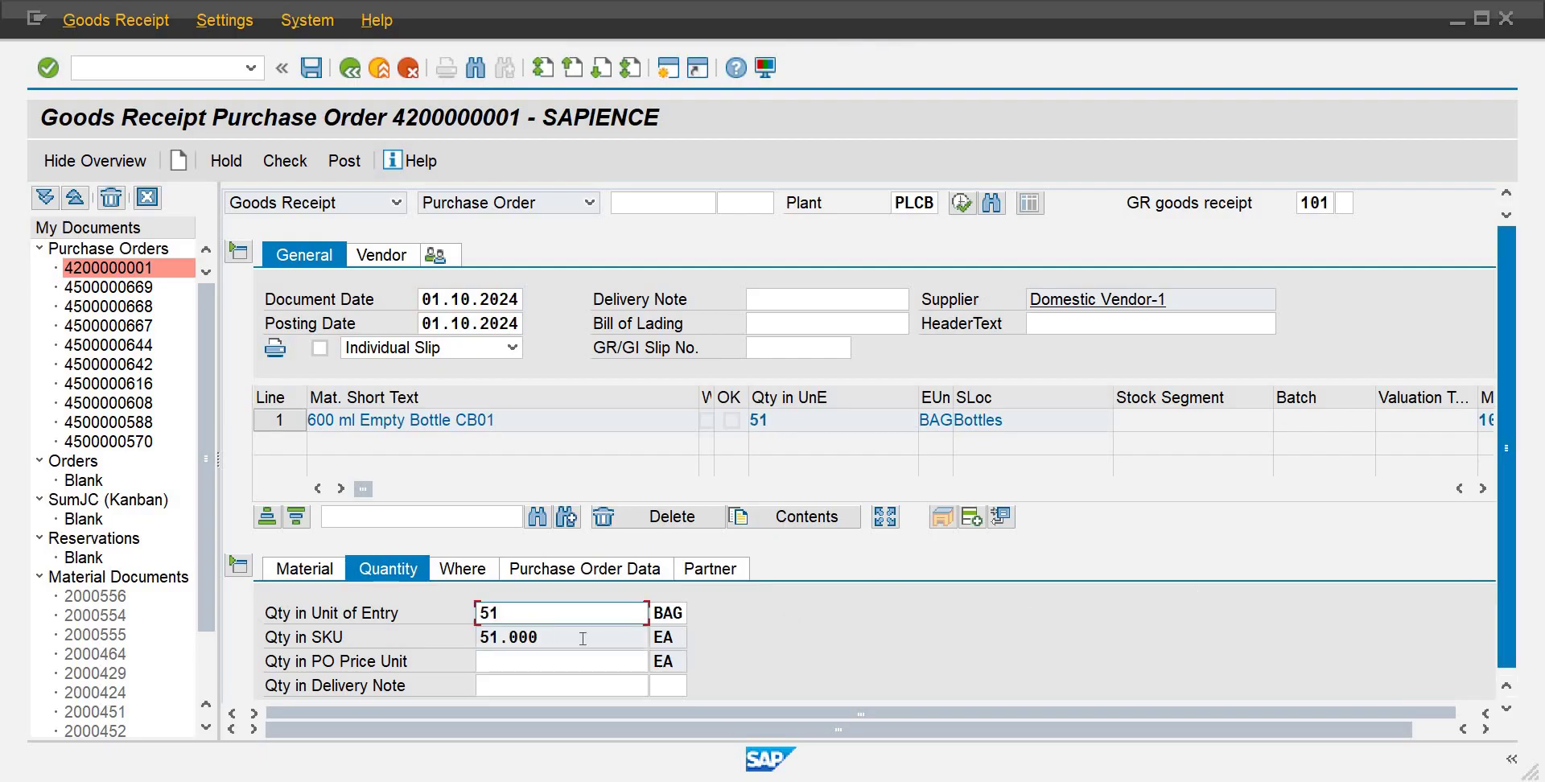
key("Tab")
key("Tab")
key("Tab")
key("Tab")
key("Tab")
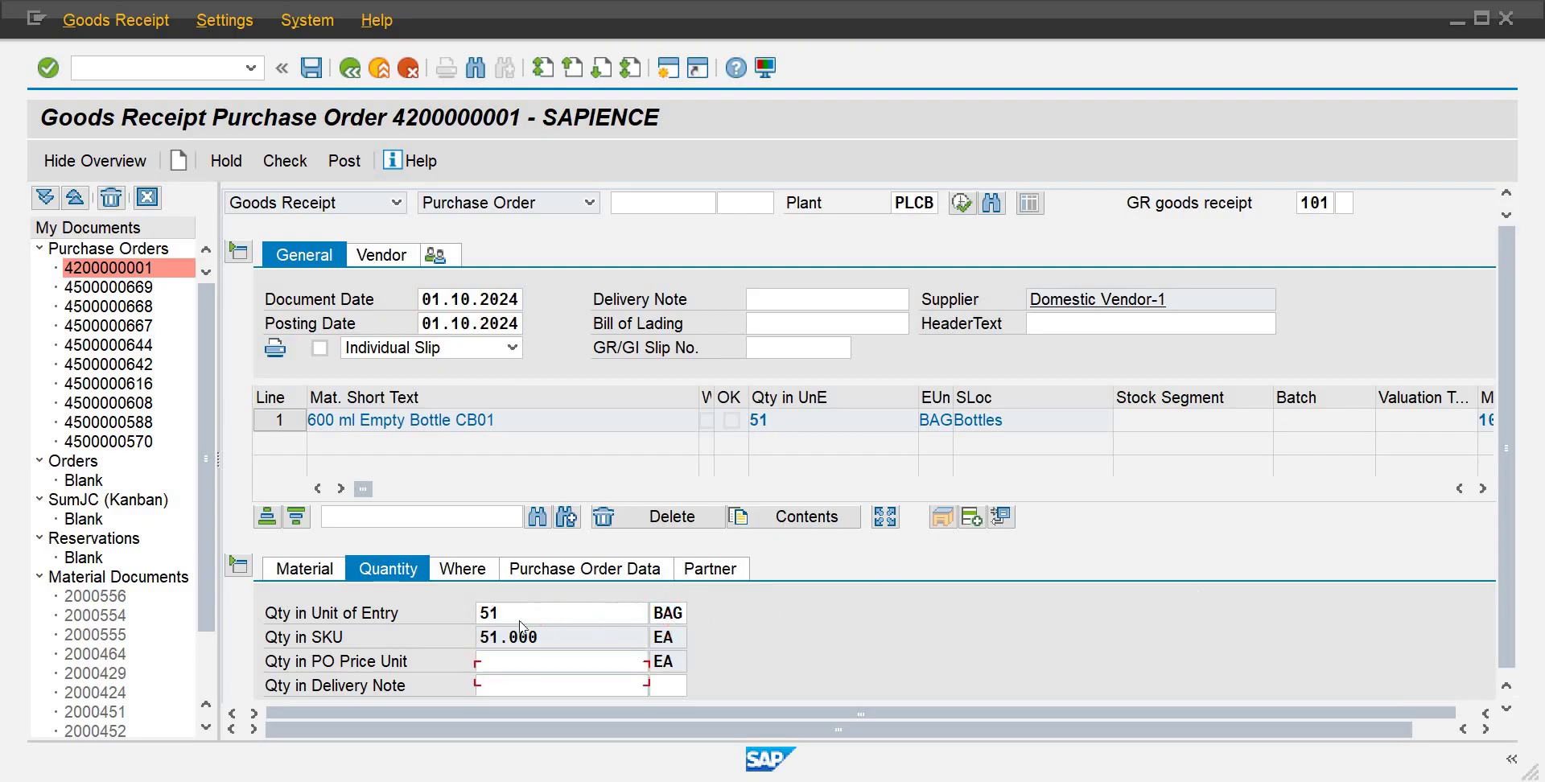
key("Tab")
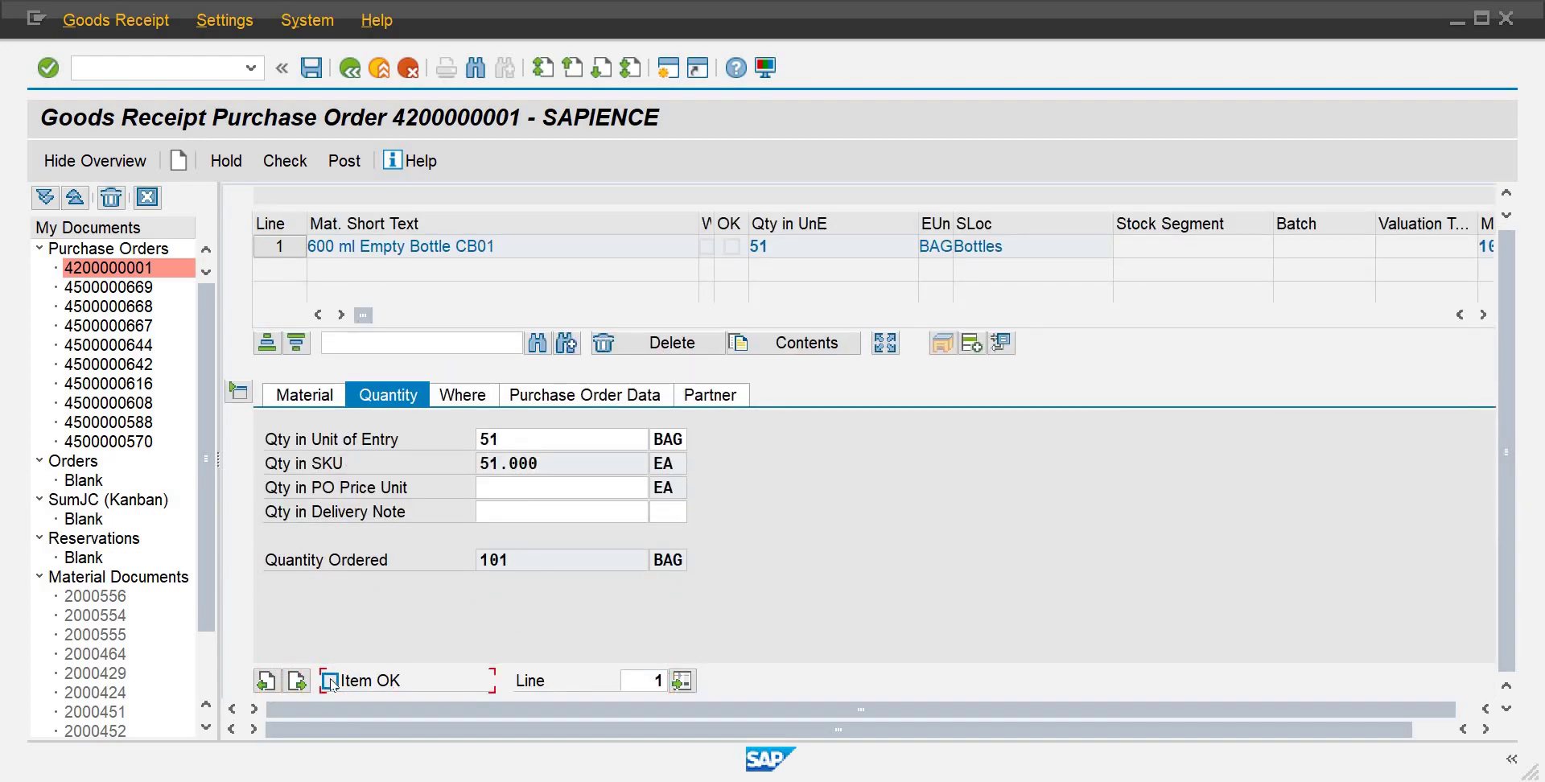
Step: Mark the bottle item OK, try to post the goods receipt, and close the message log
left_click(330, 681)
left_click(309, 70)
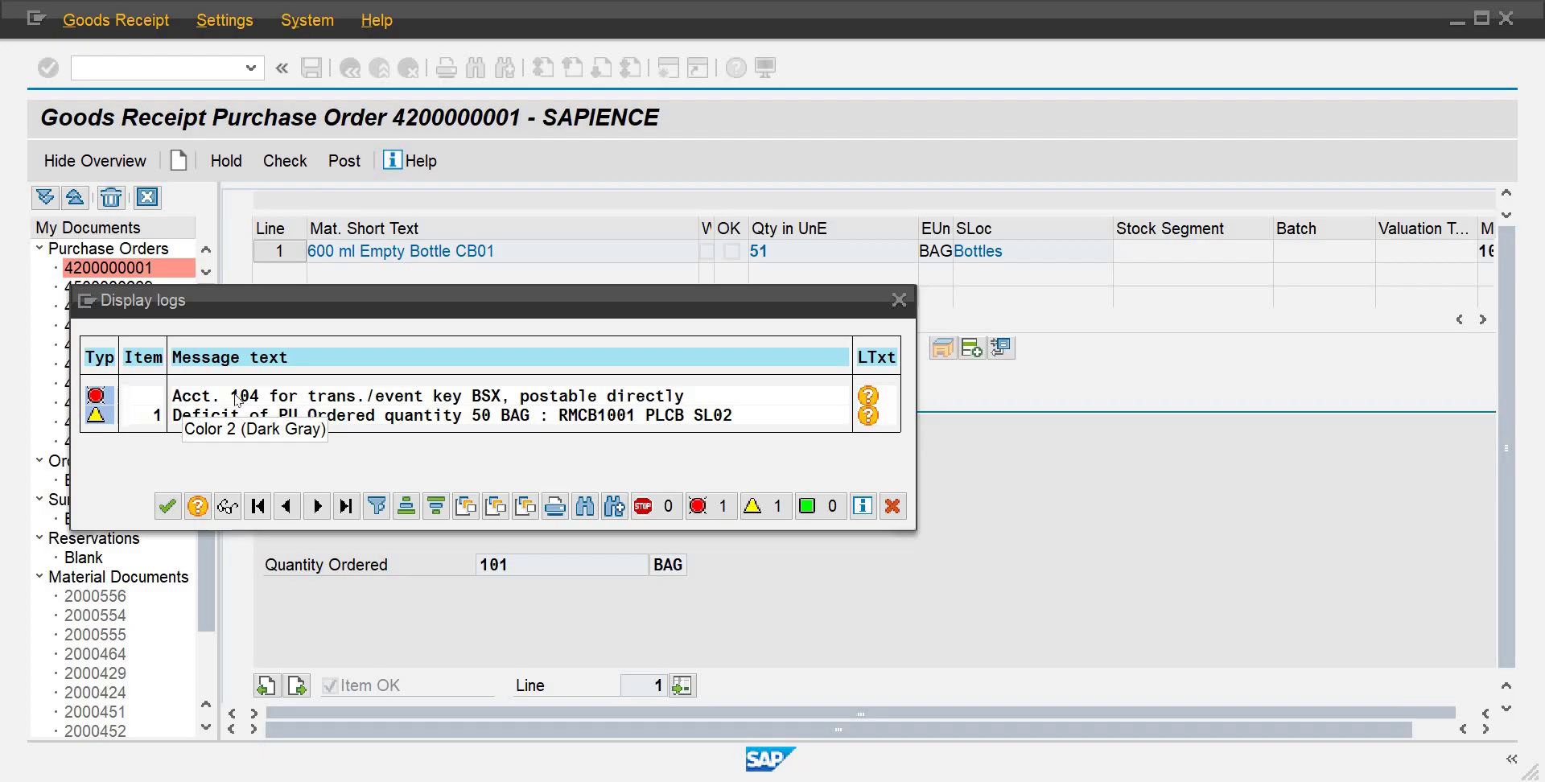
left_click(169, 508)
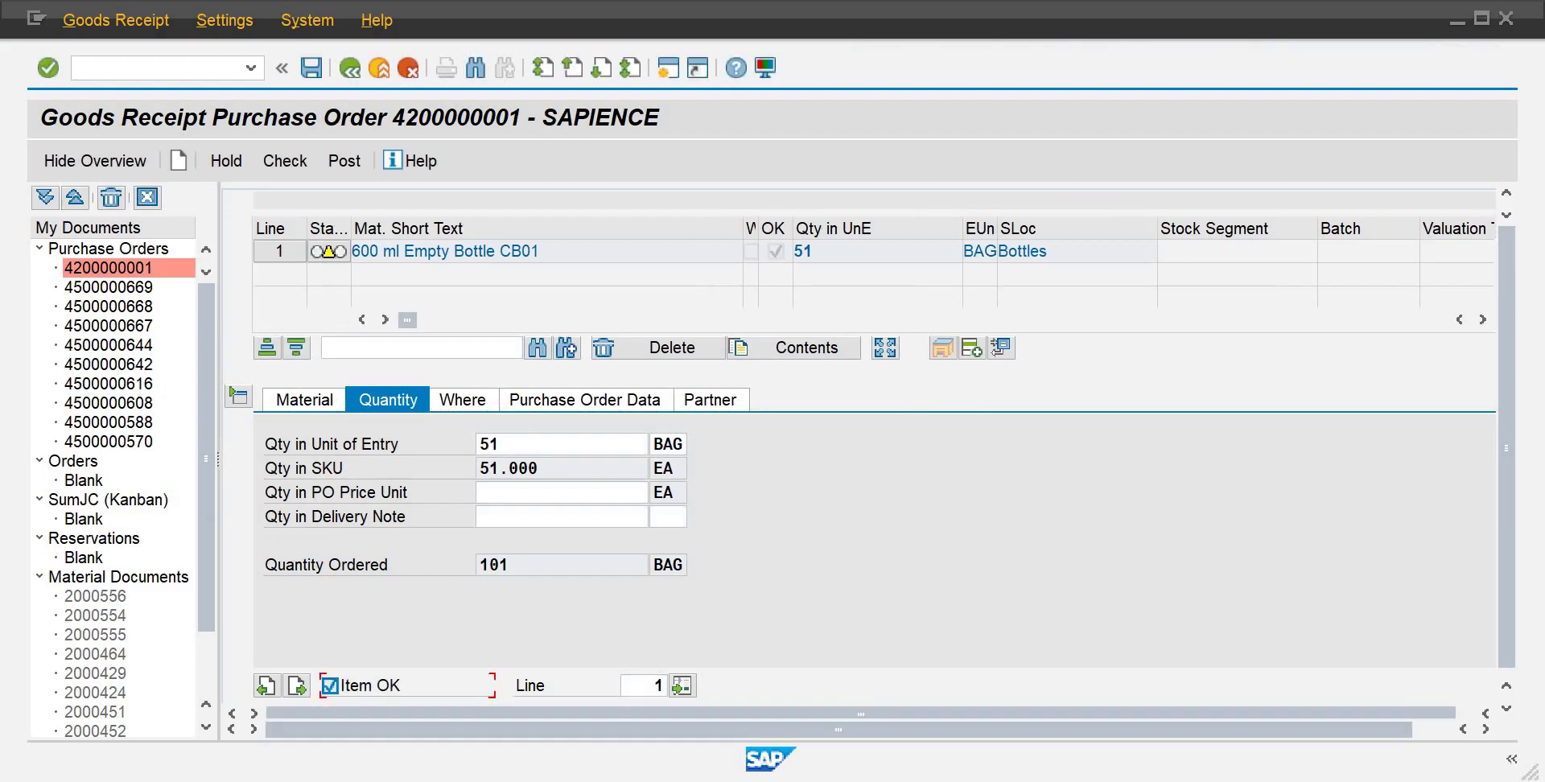
Step: Open an additional session from the Purchasing Documents per Supplier window and start transaction FS00 in it
mouse_move(950, 778)
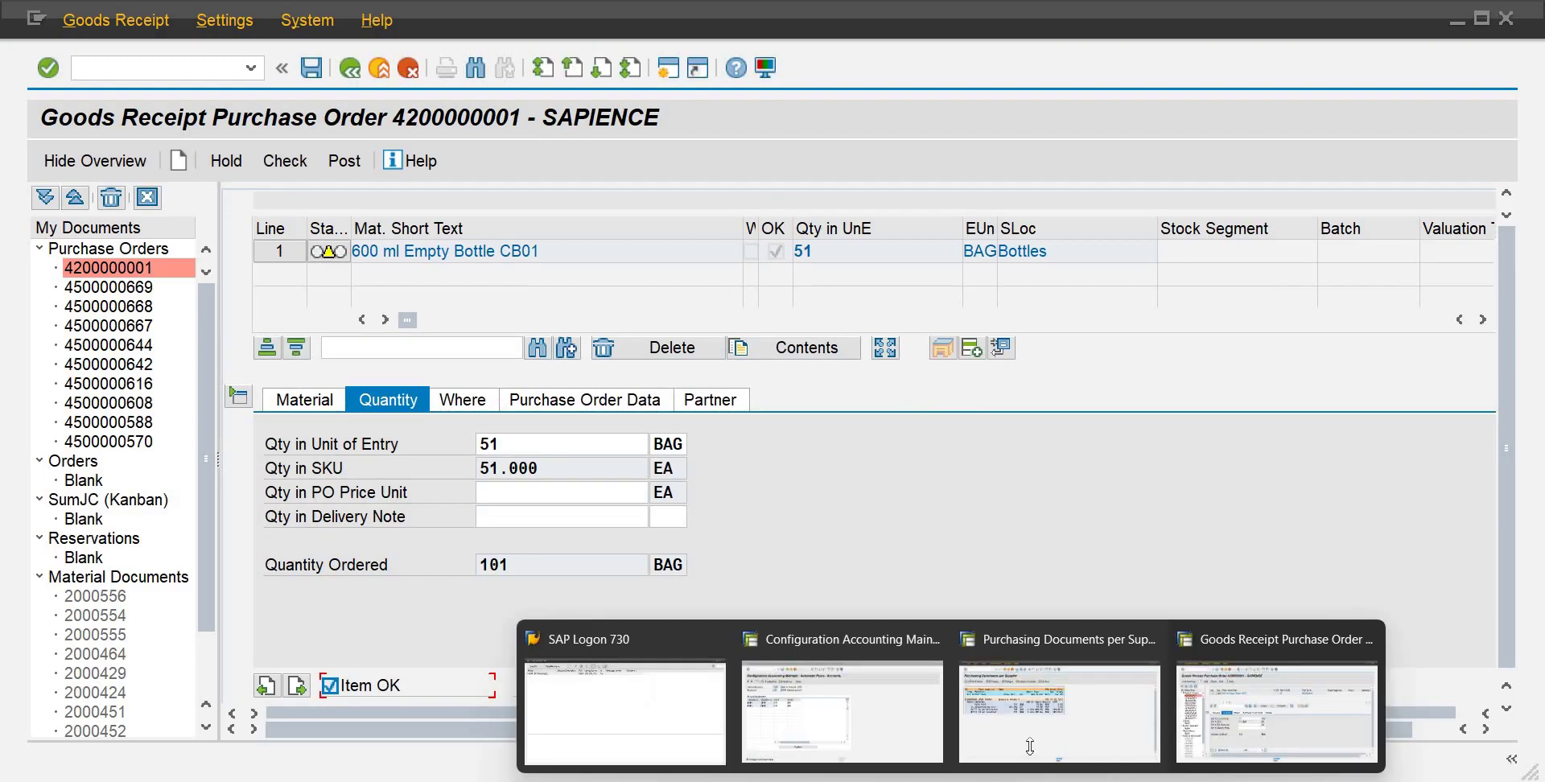
left_click(1030, 739)
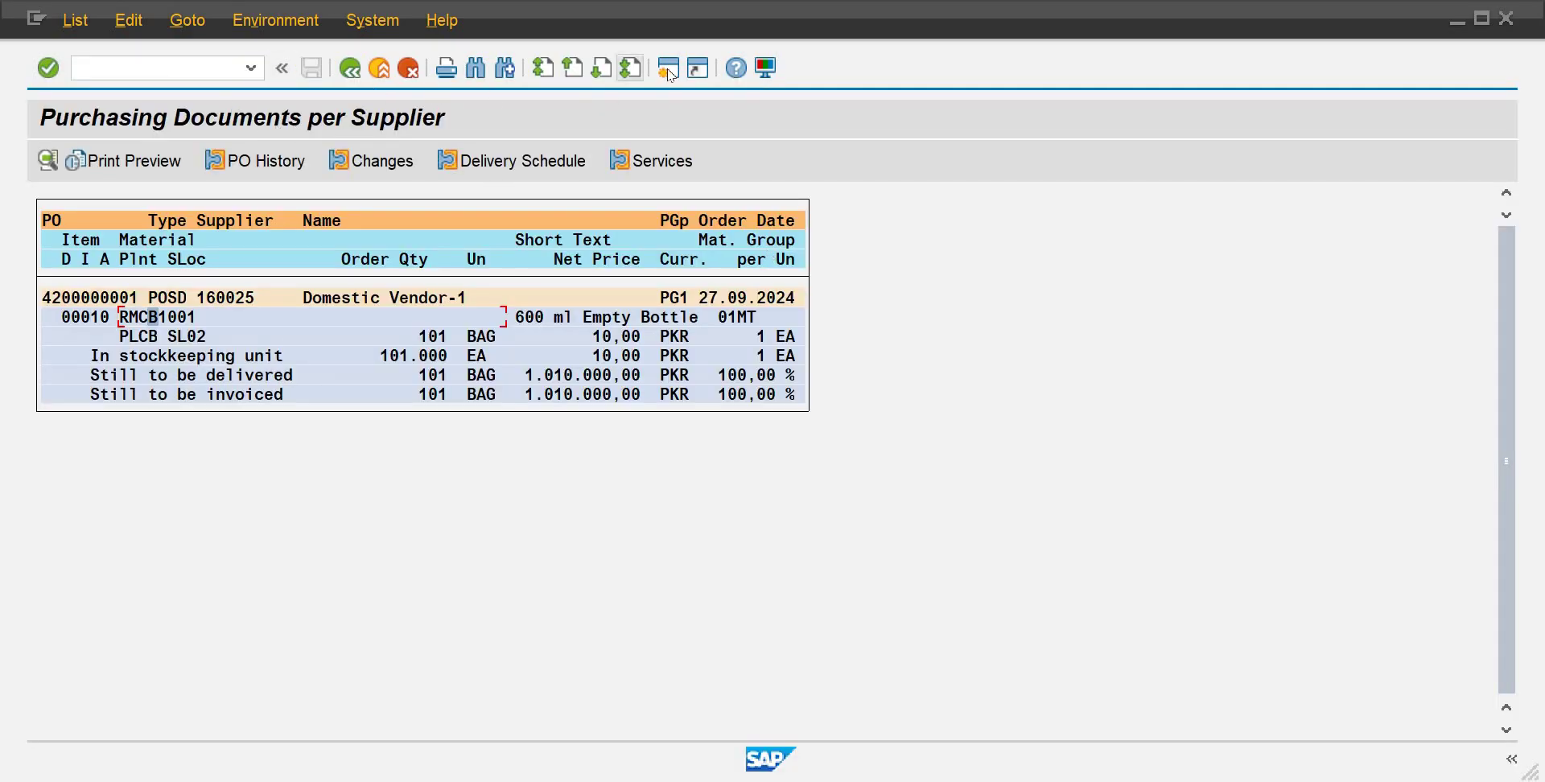
double_click(37, 18)
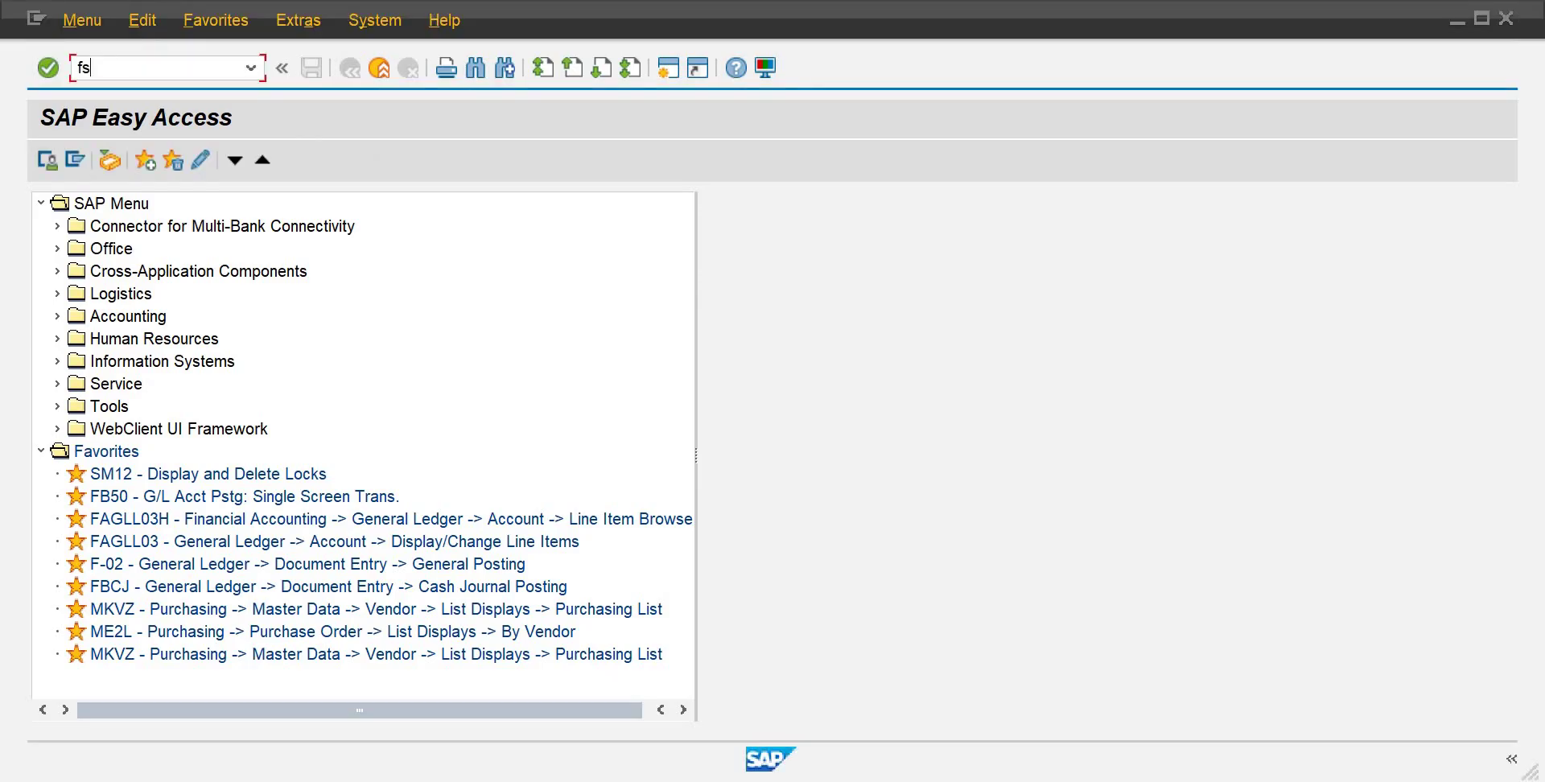
left_click(117, 71)
type("fs00")
key("Return")
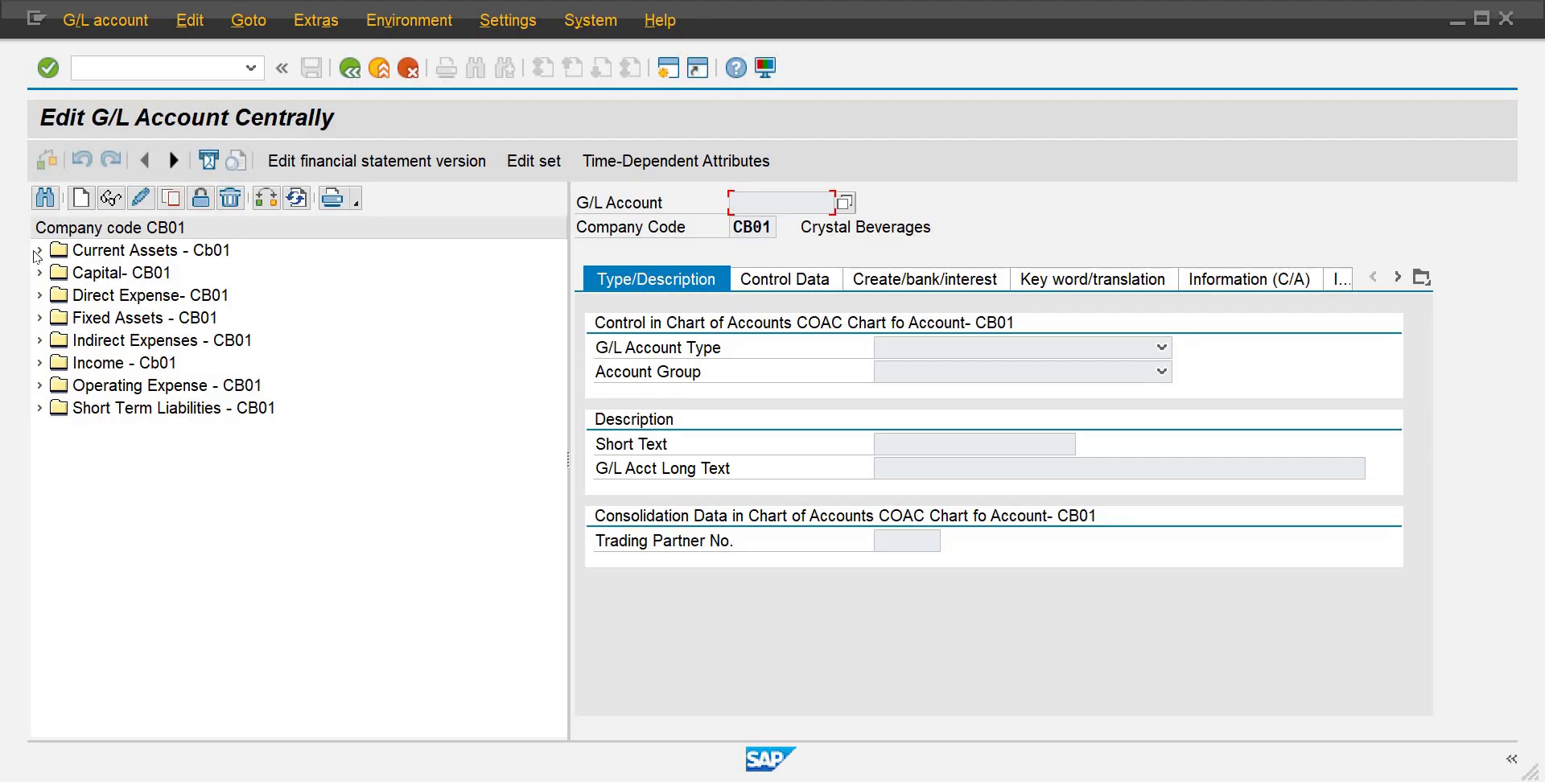
Step: Open G/L account 104 Raw Material Invtory from the Current Assets - Cb01 group in change mode
left_click(38, 251)
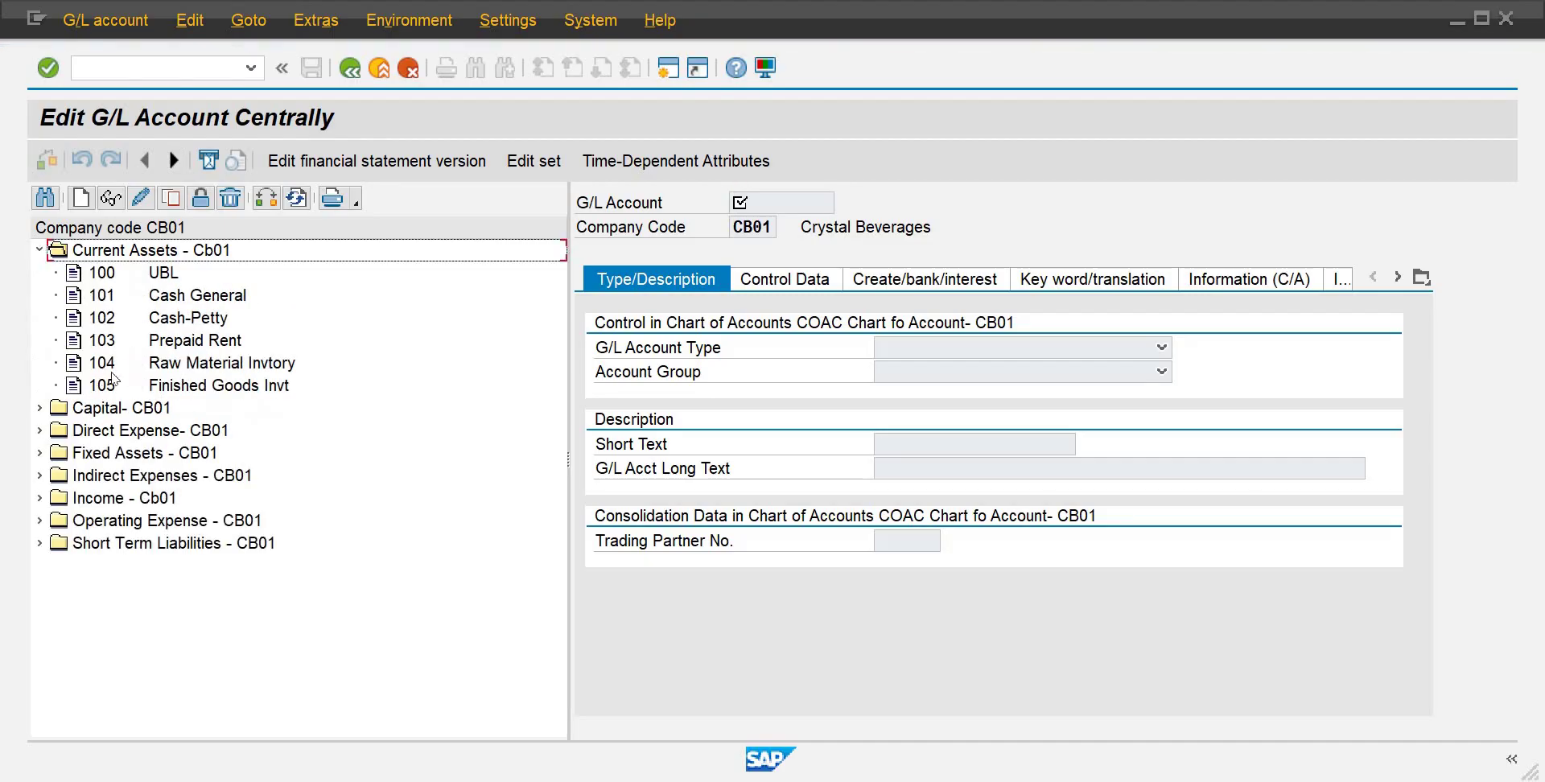
left_click(116, 366)
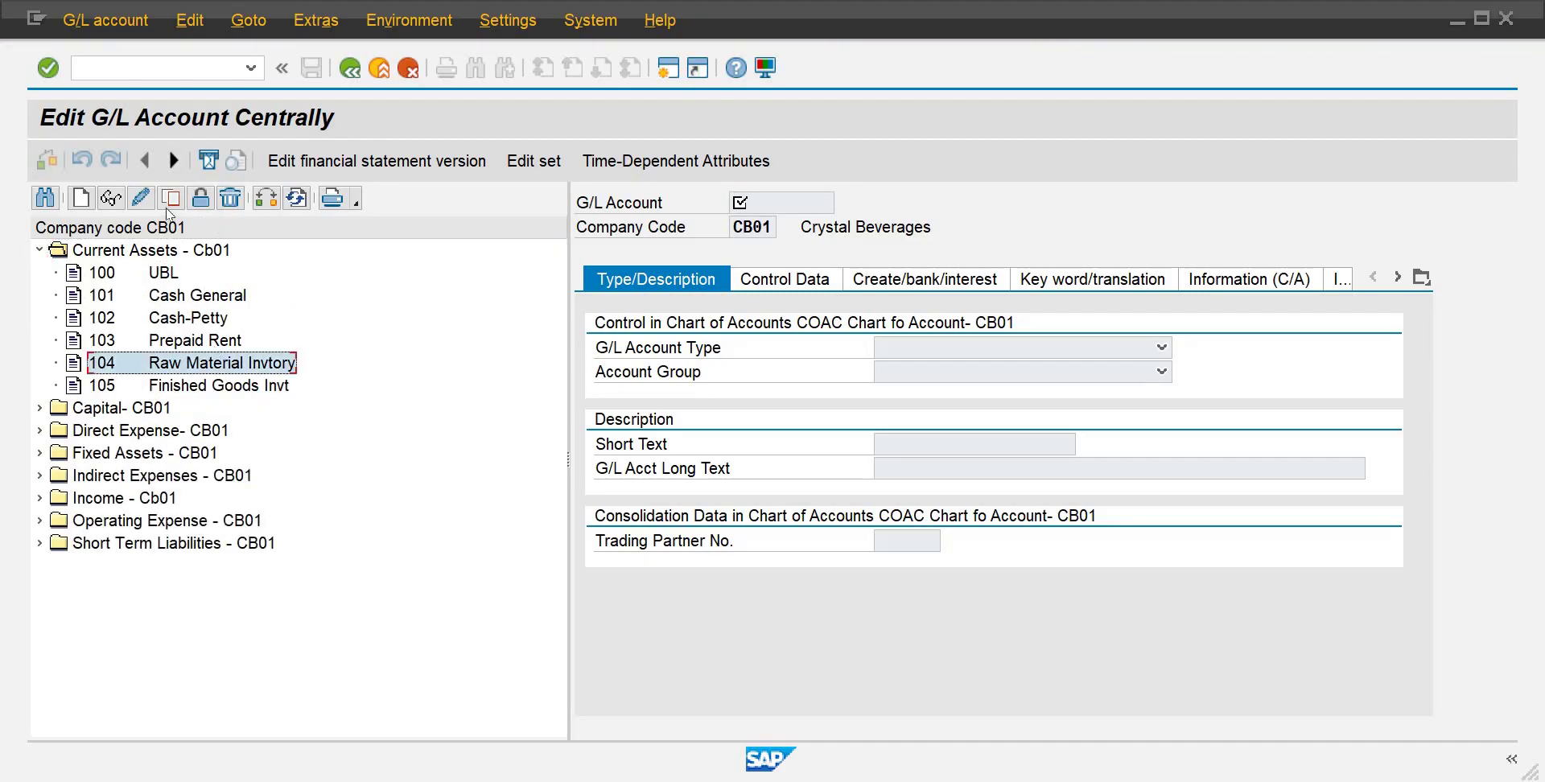
left_click(140, 197)
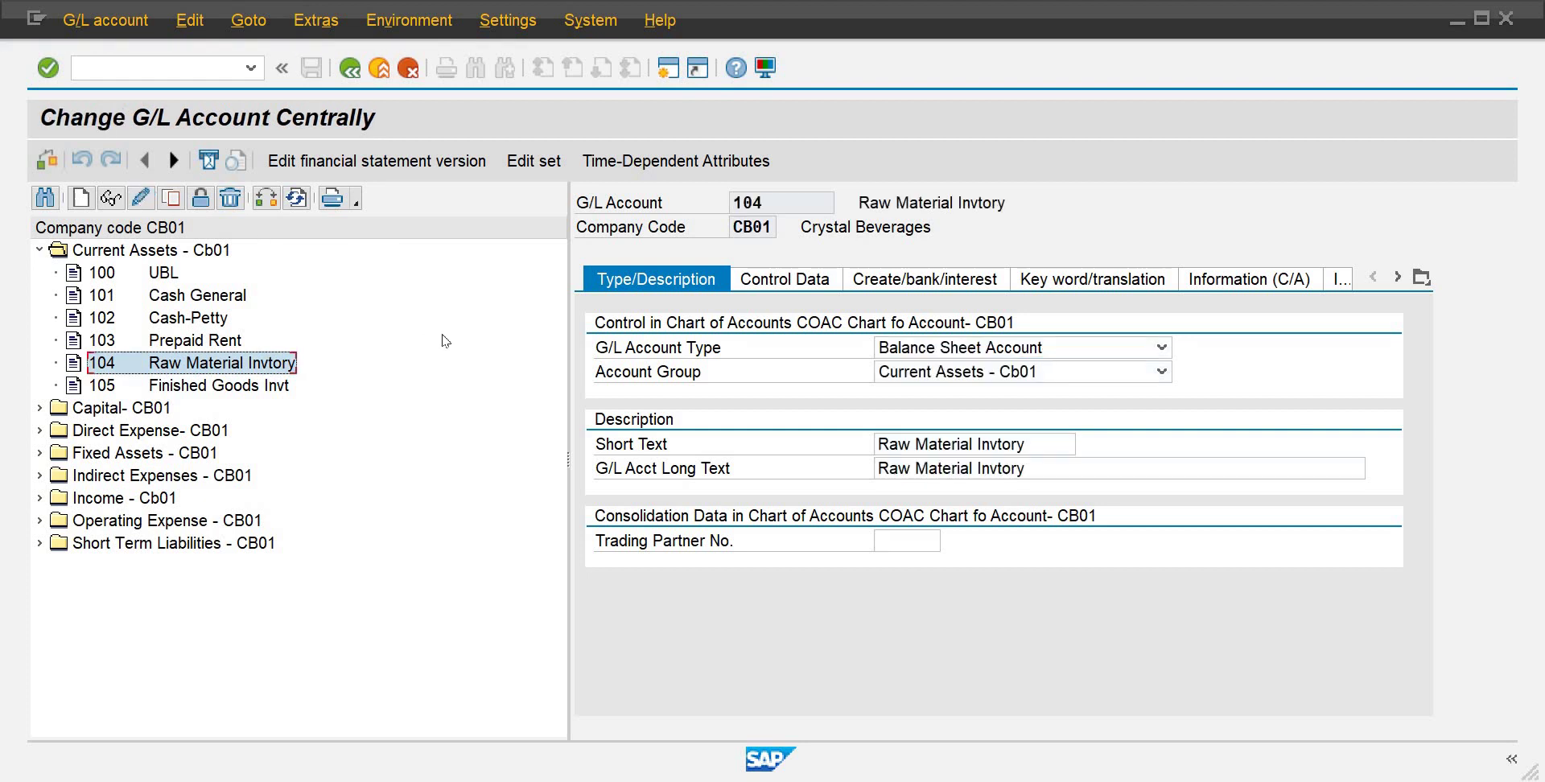
Step: Enable Post Automatically Only for G/L account 104 in company code CB01 and save the account, accepting the warning
left_click(799, 279)
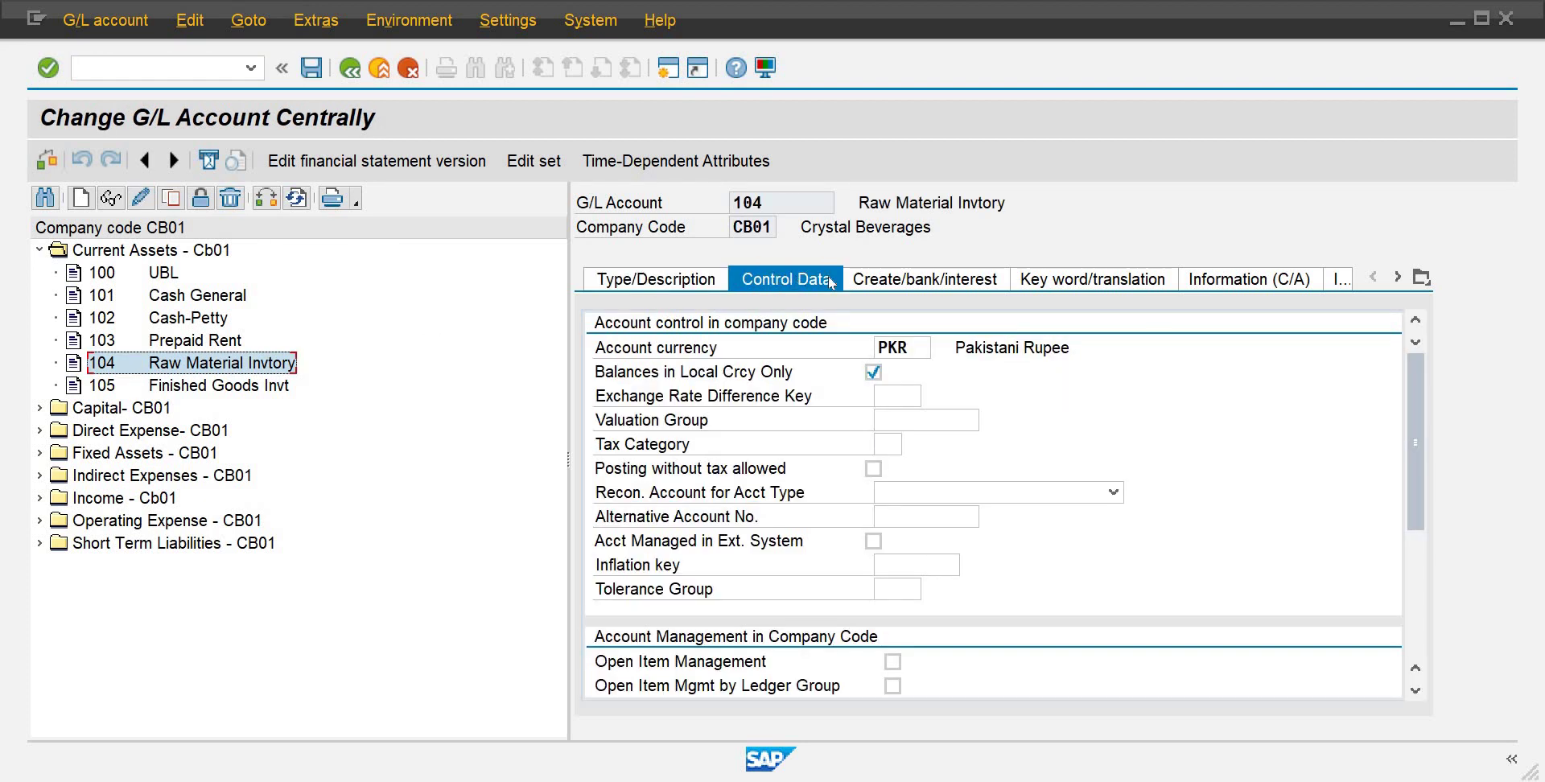
left_click(911, 281)
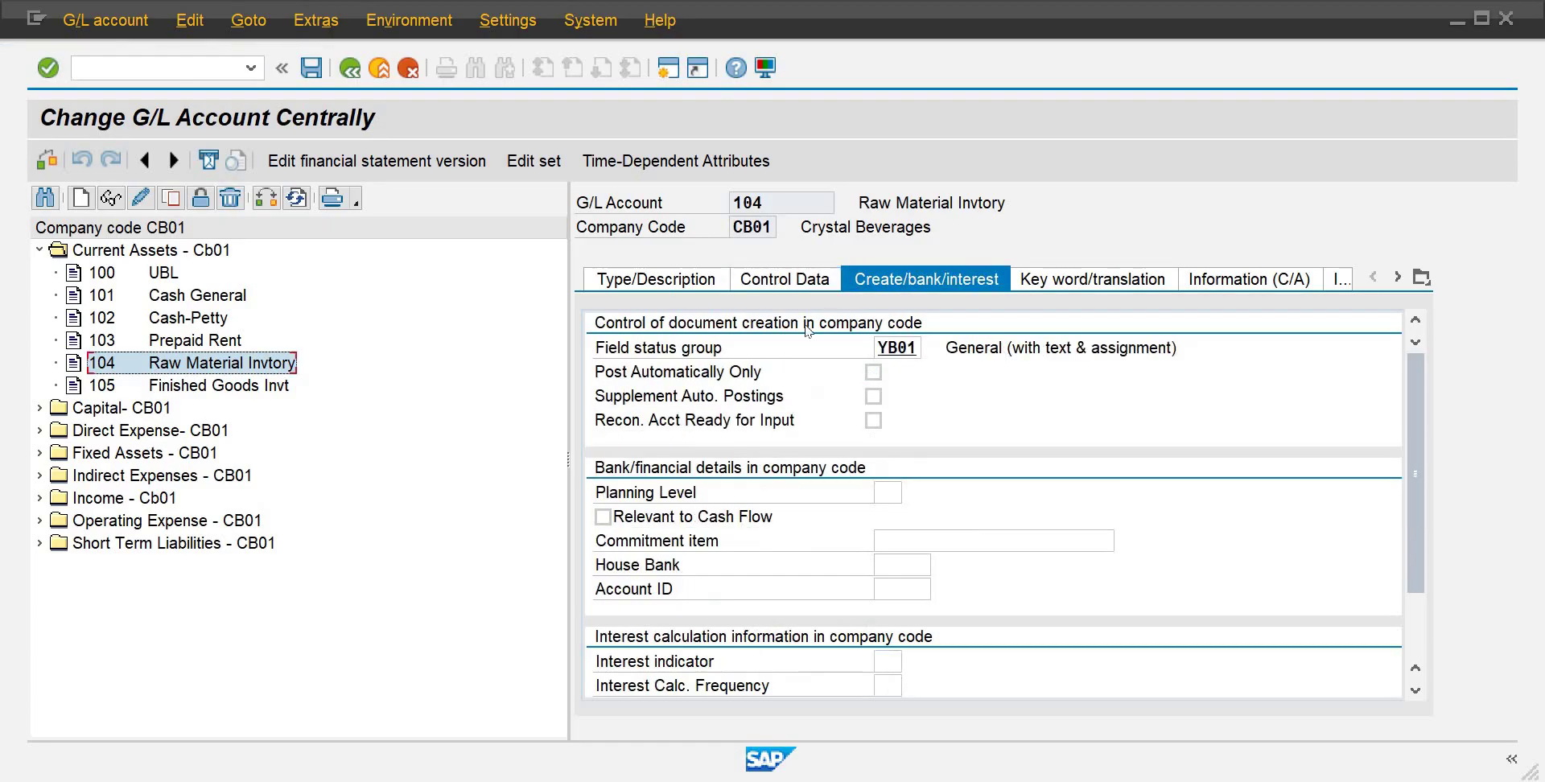
left_click(872, 377)
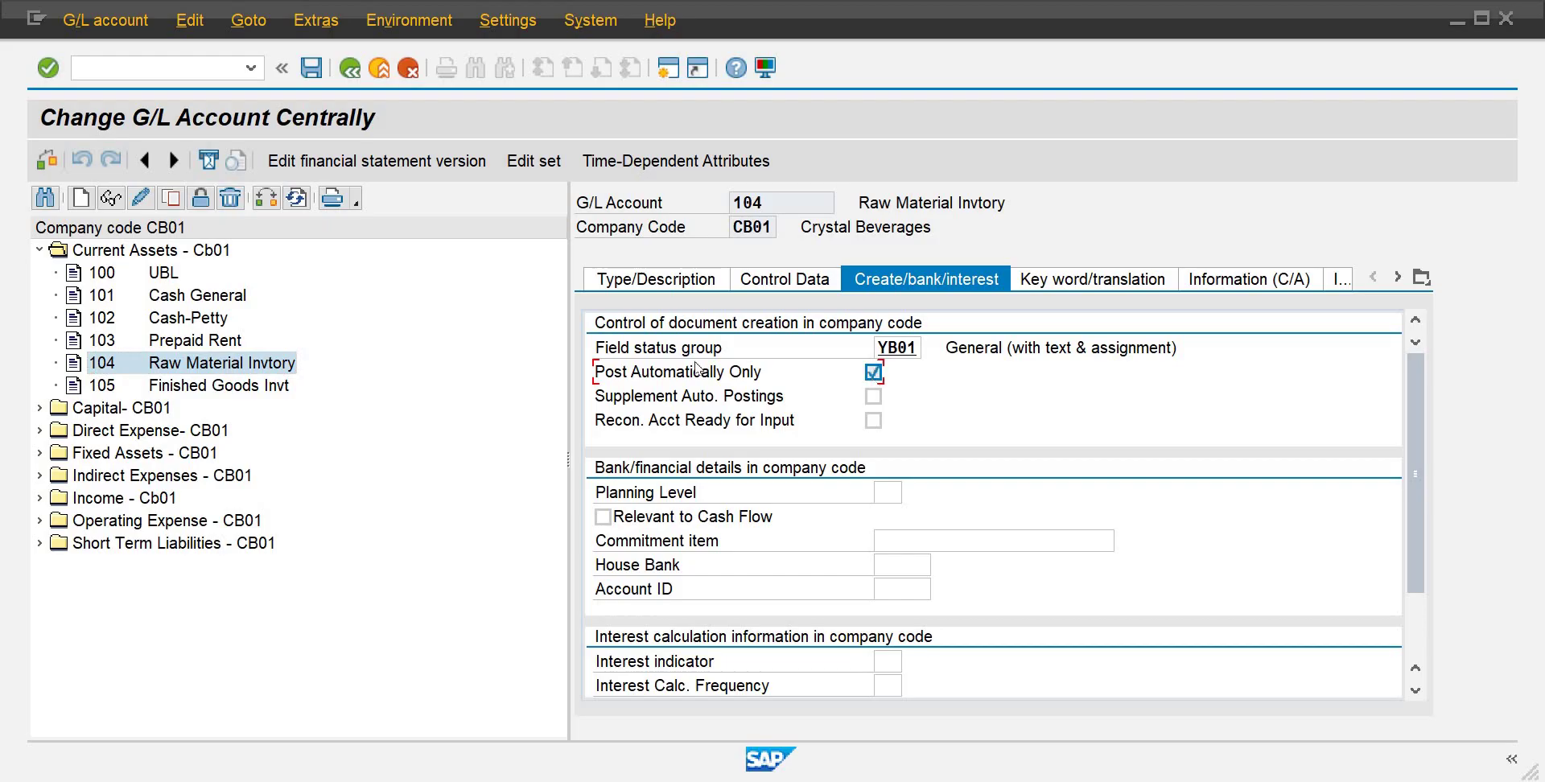
left_click(311, 69)
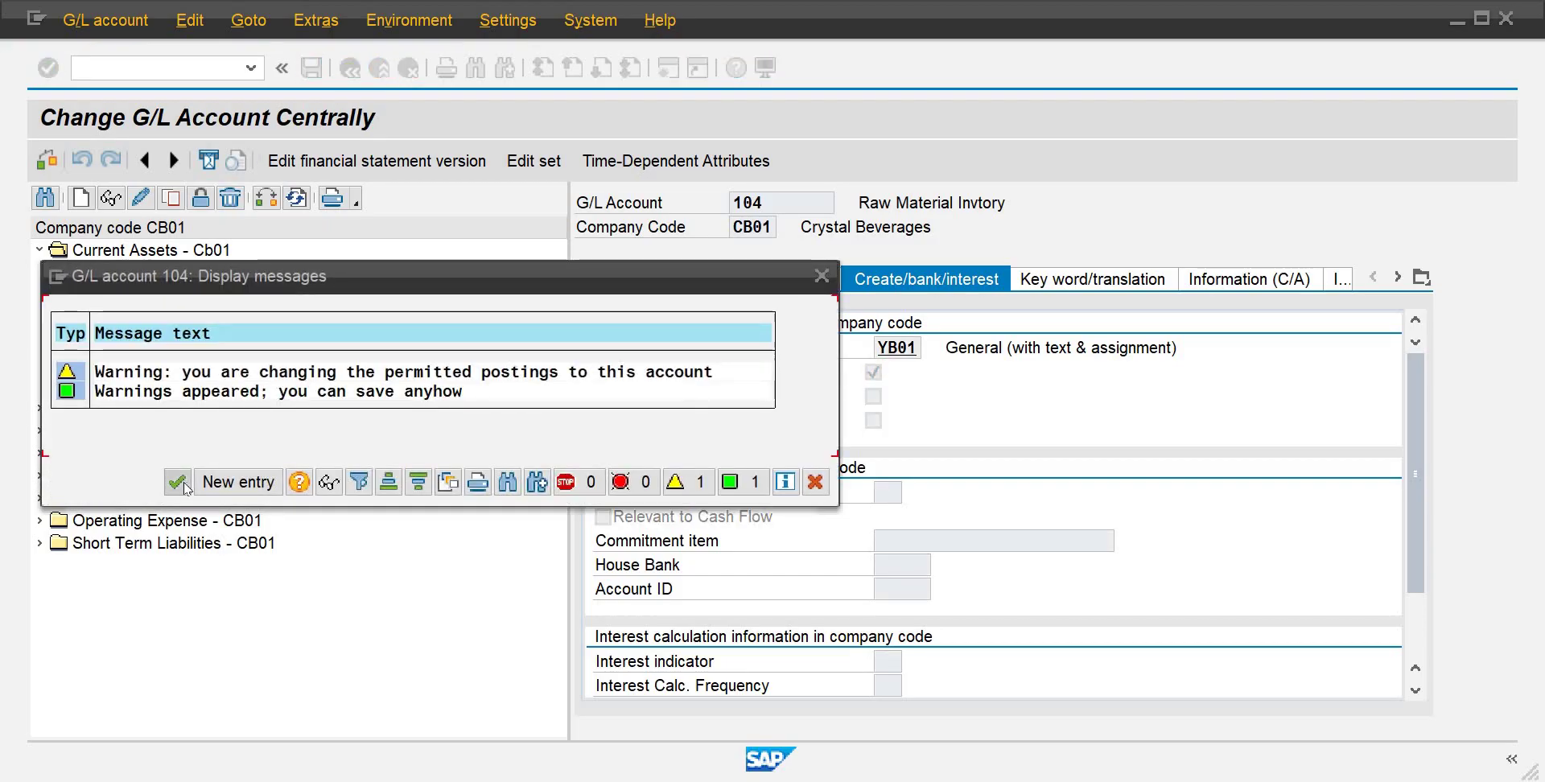
left_click(177, 482)
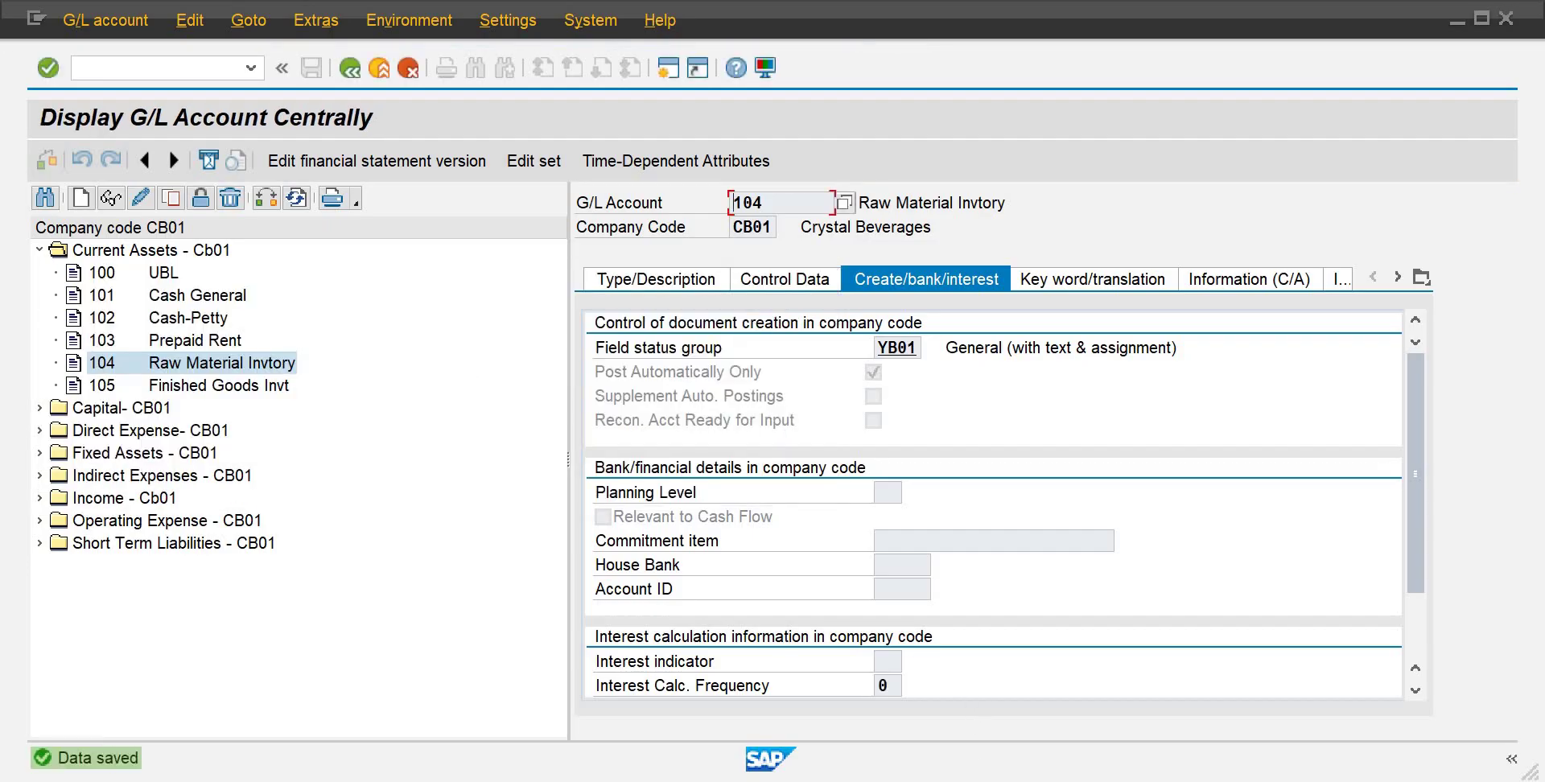
Step: Return to the goods receipt session, try posting again, read the error message's long text, and close the log
mouse_move(951, 778)
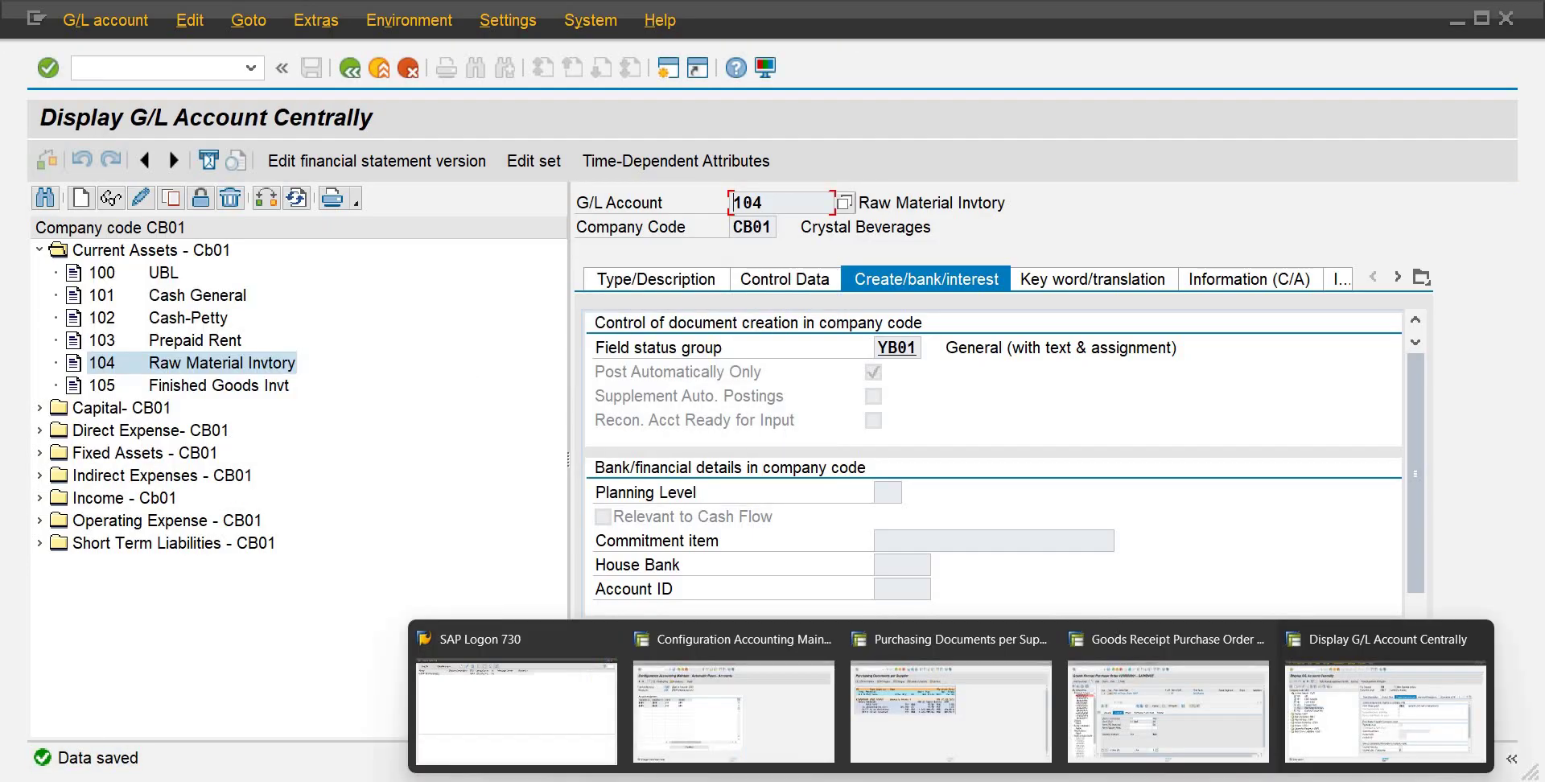
left_click(1131, 718)
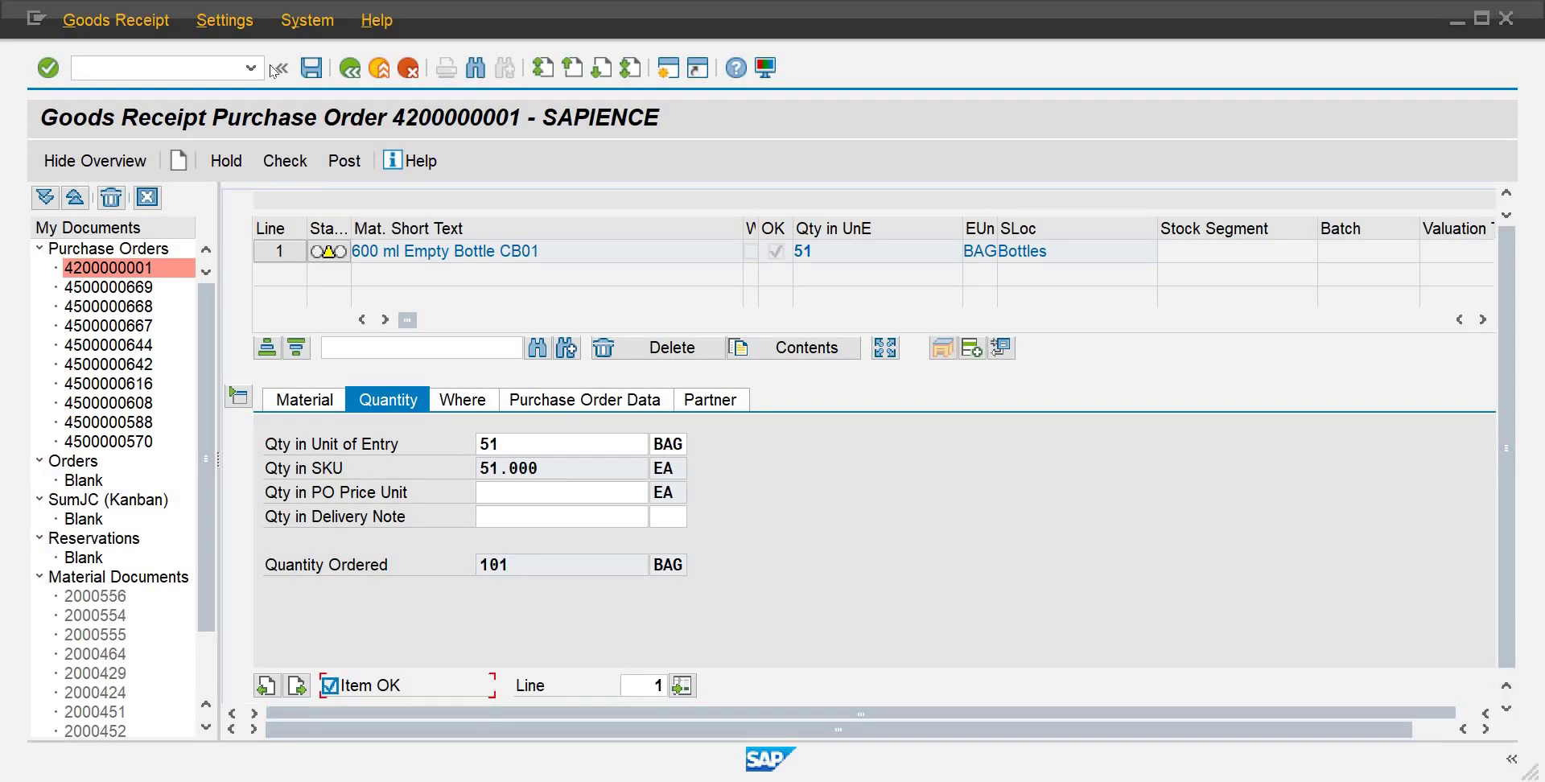
left_click(313, 67)
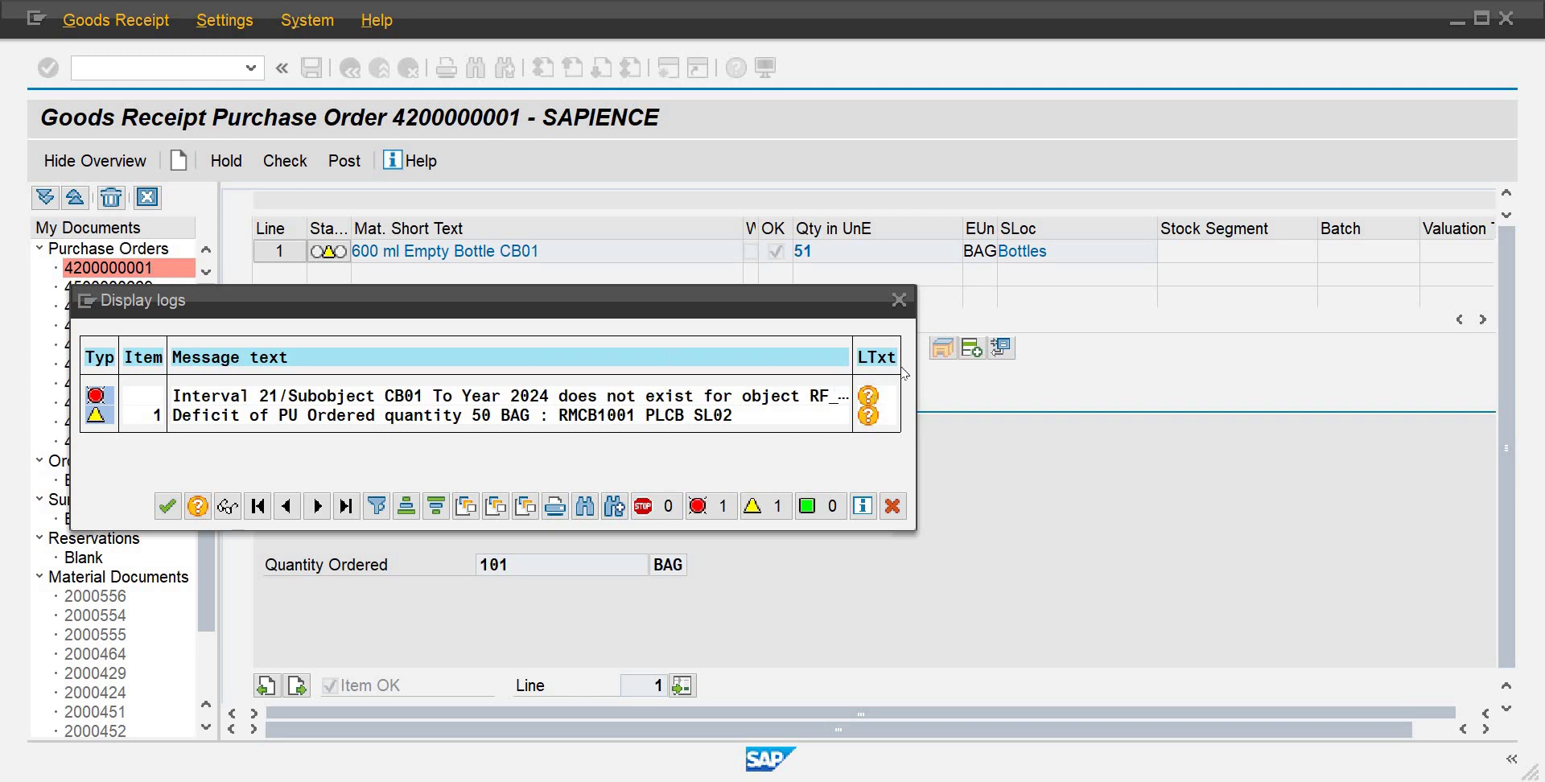
left_click(868, 396)
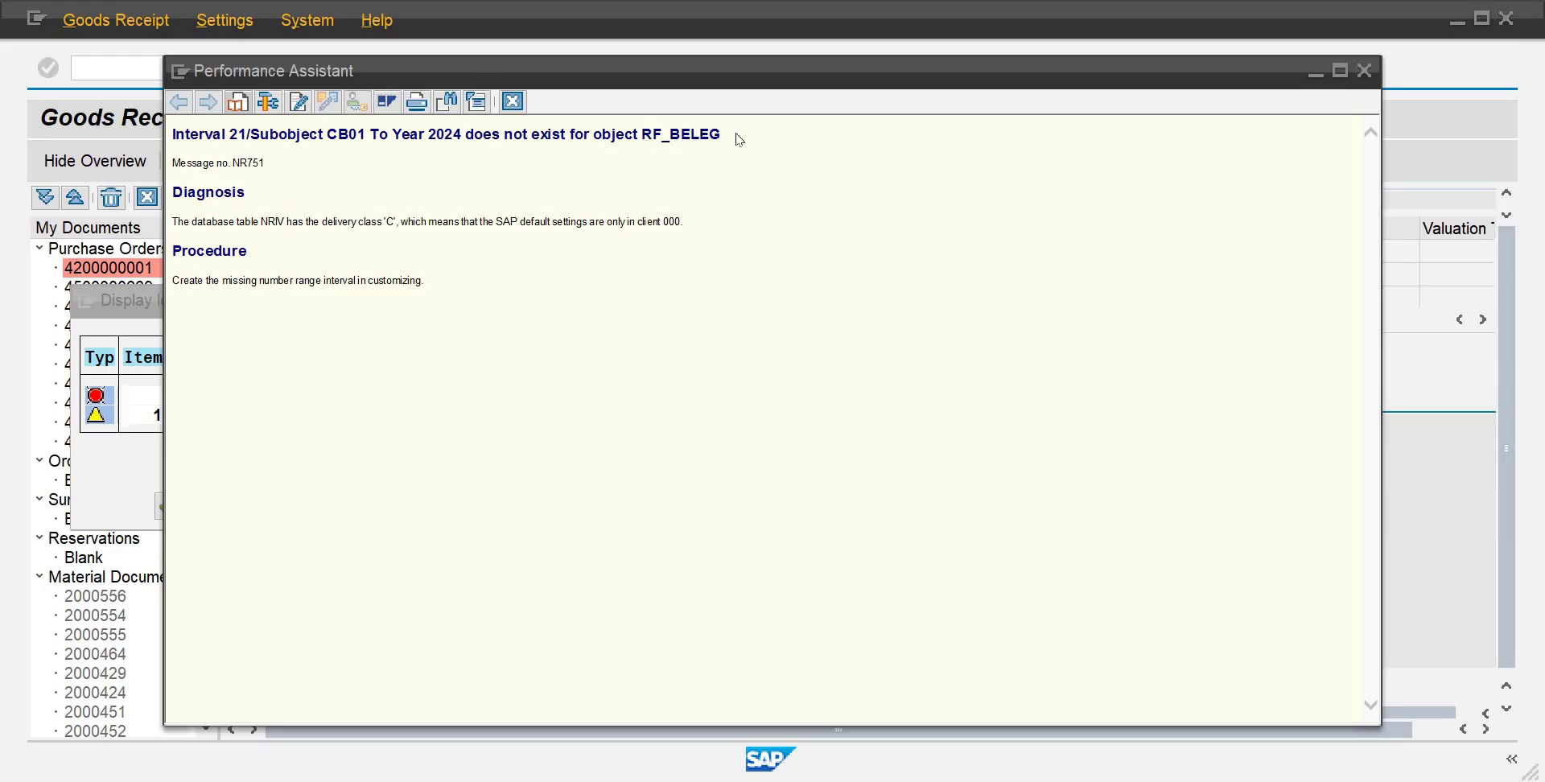
left_click(512, 103)
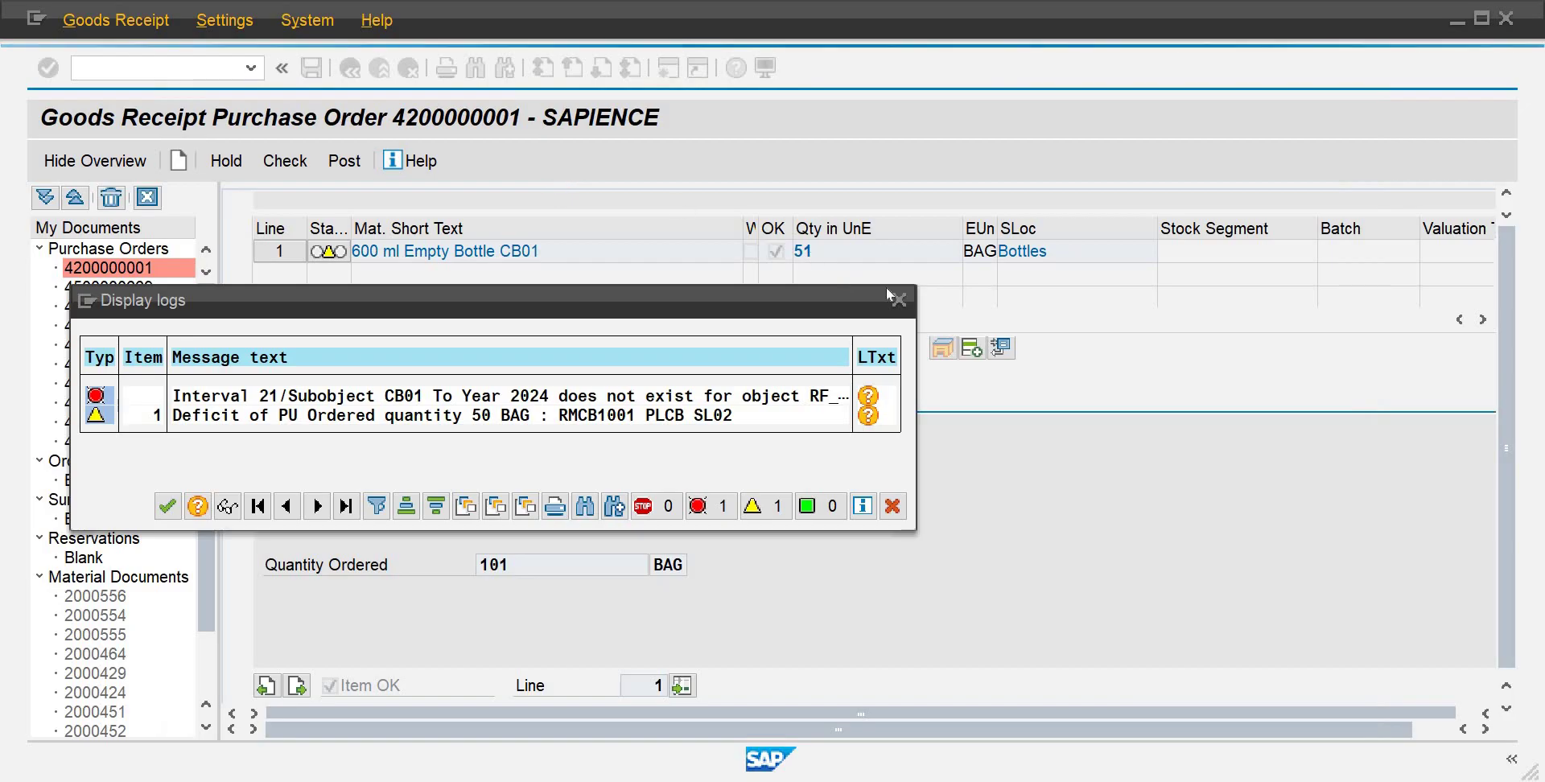
left_click(898, 299)
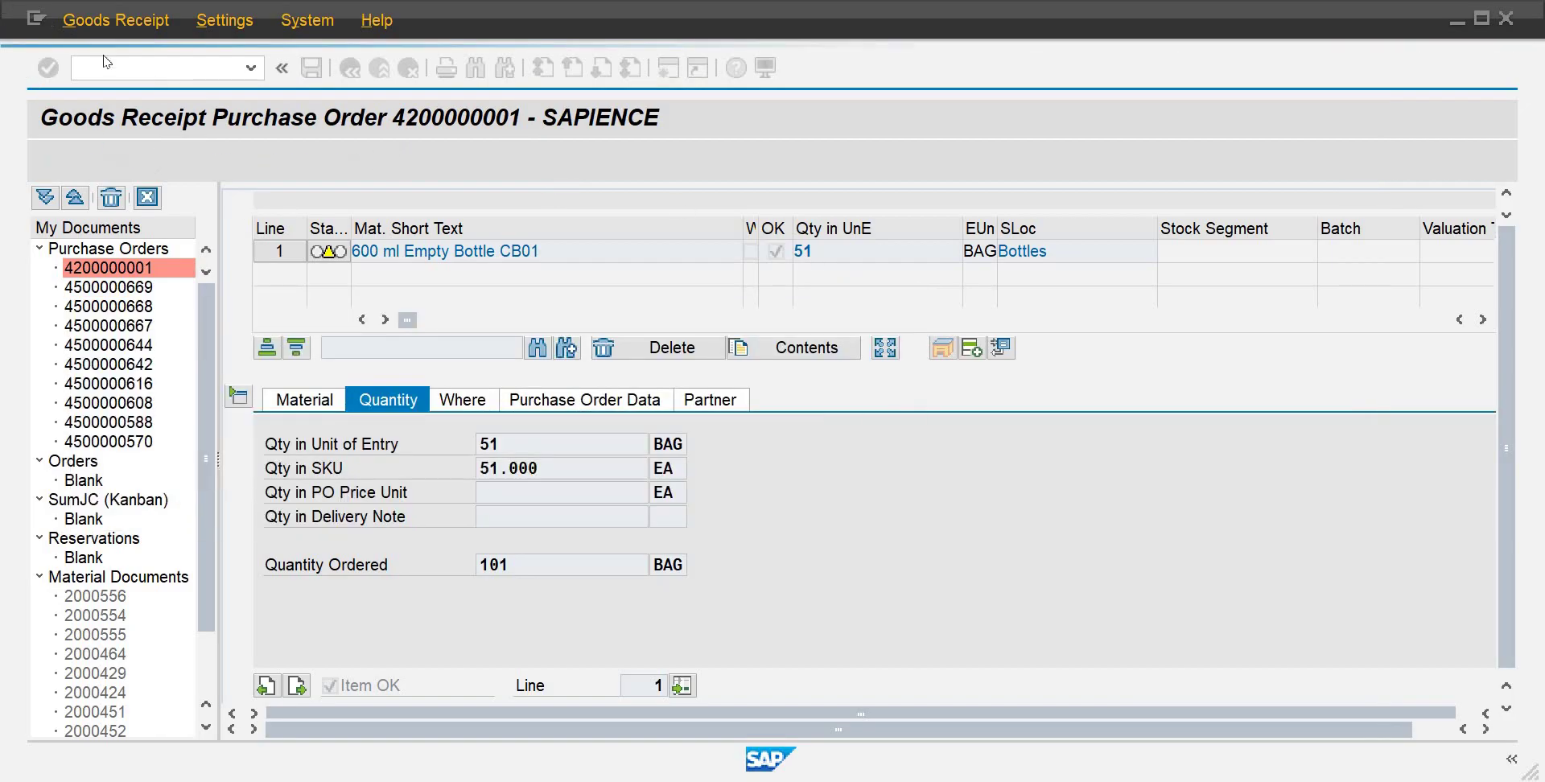
Step: Leave the goods receipt and open number range maintenance for accounting documents, object RF_BELEG
type("/n")
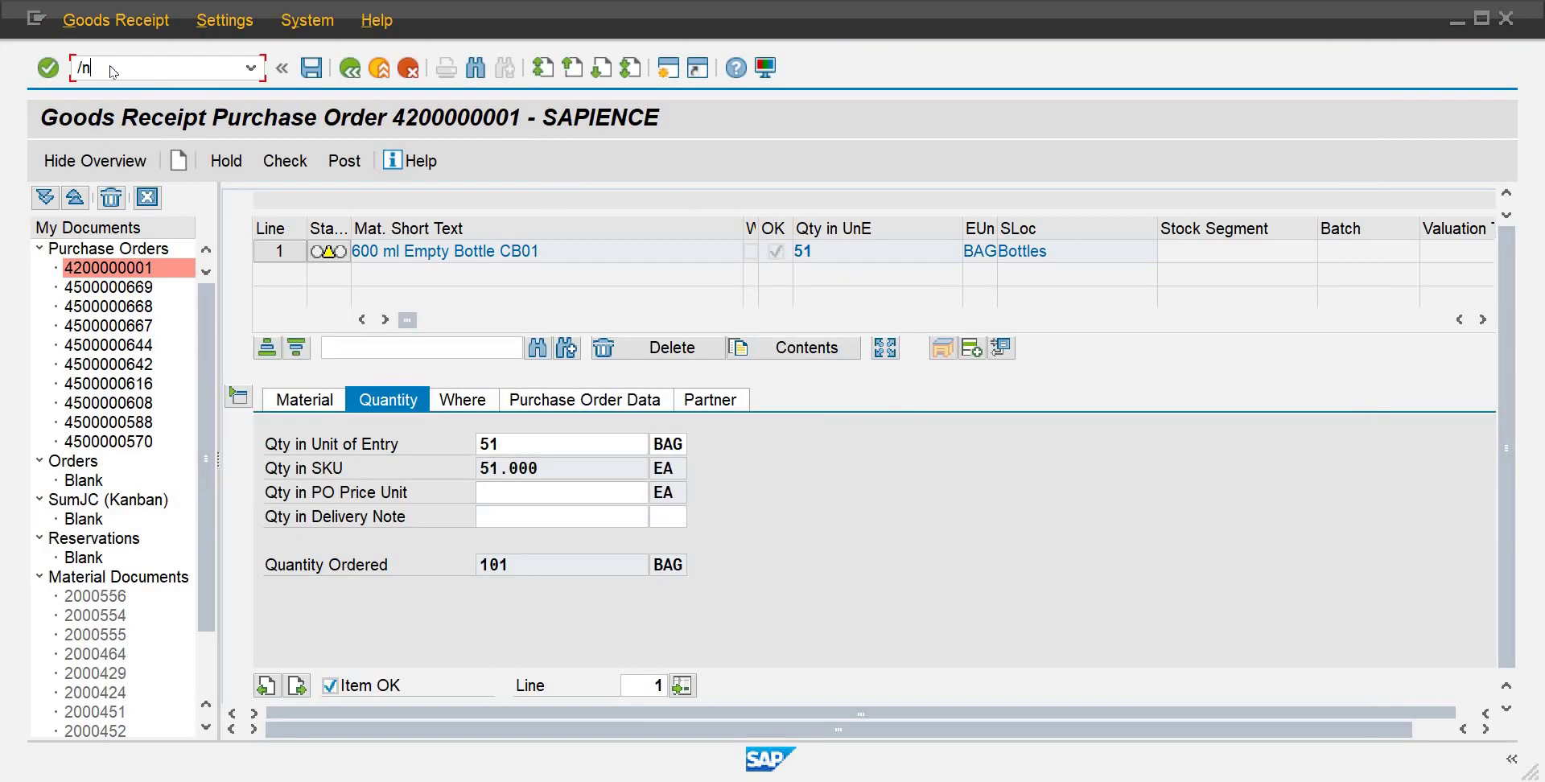
key("Return")
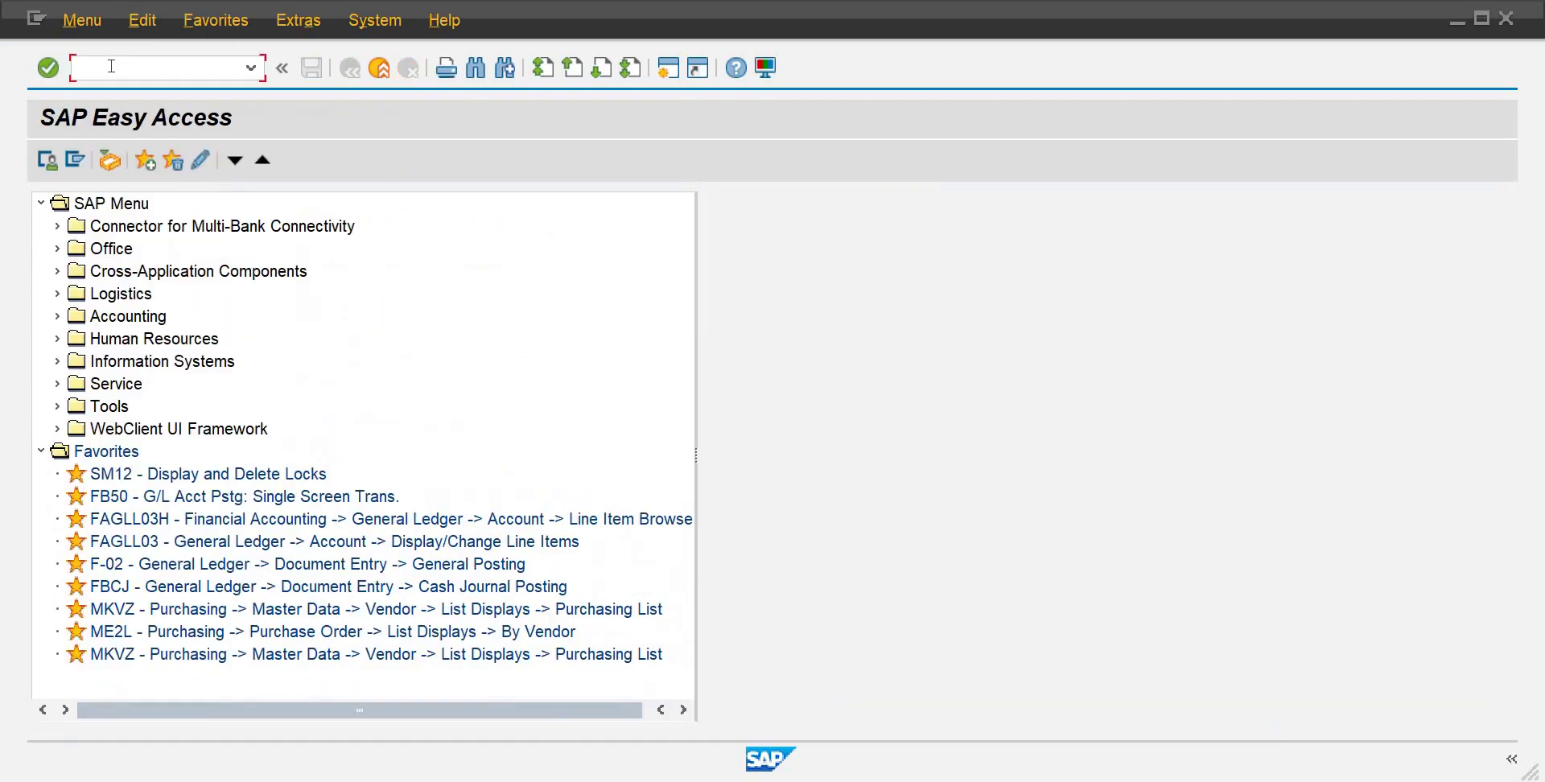
type("/nmigo")
key("Return")
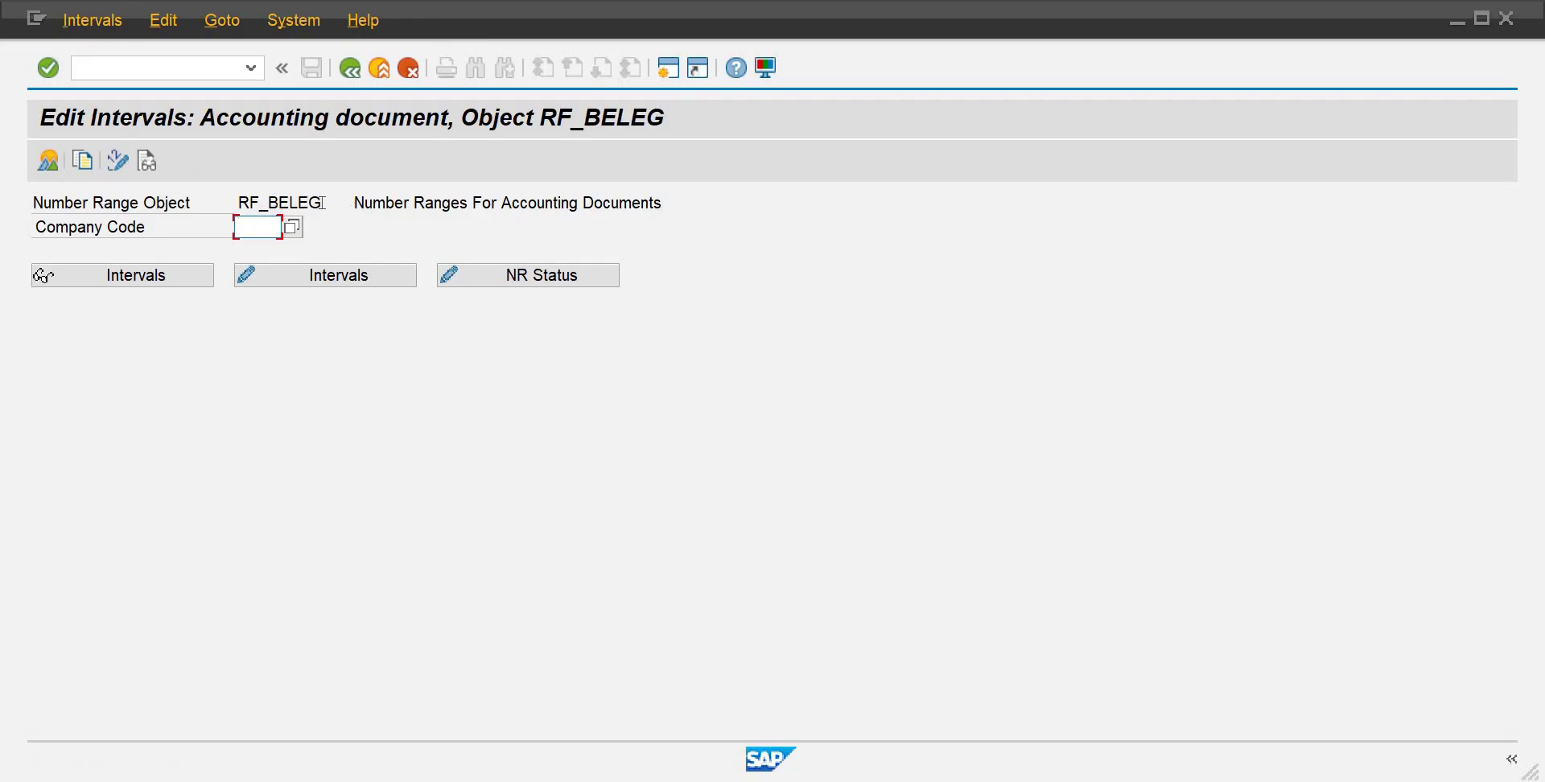
Step: Enter company code CB01 for number range object RF_BELEG and open its intervals for editing
key("shift+Tab")
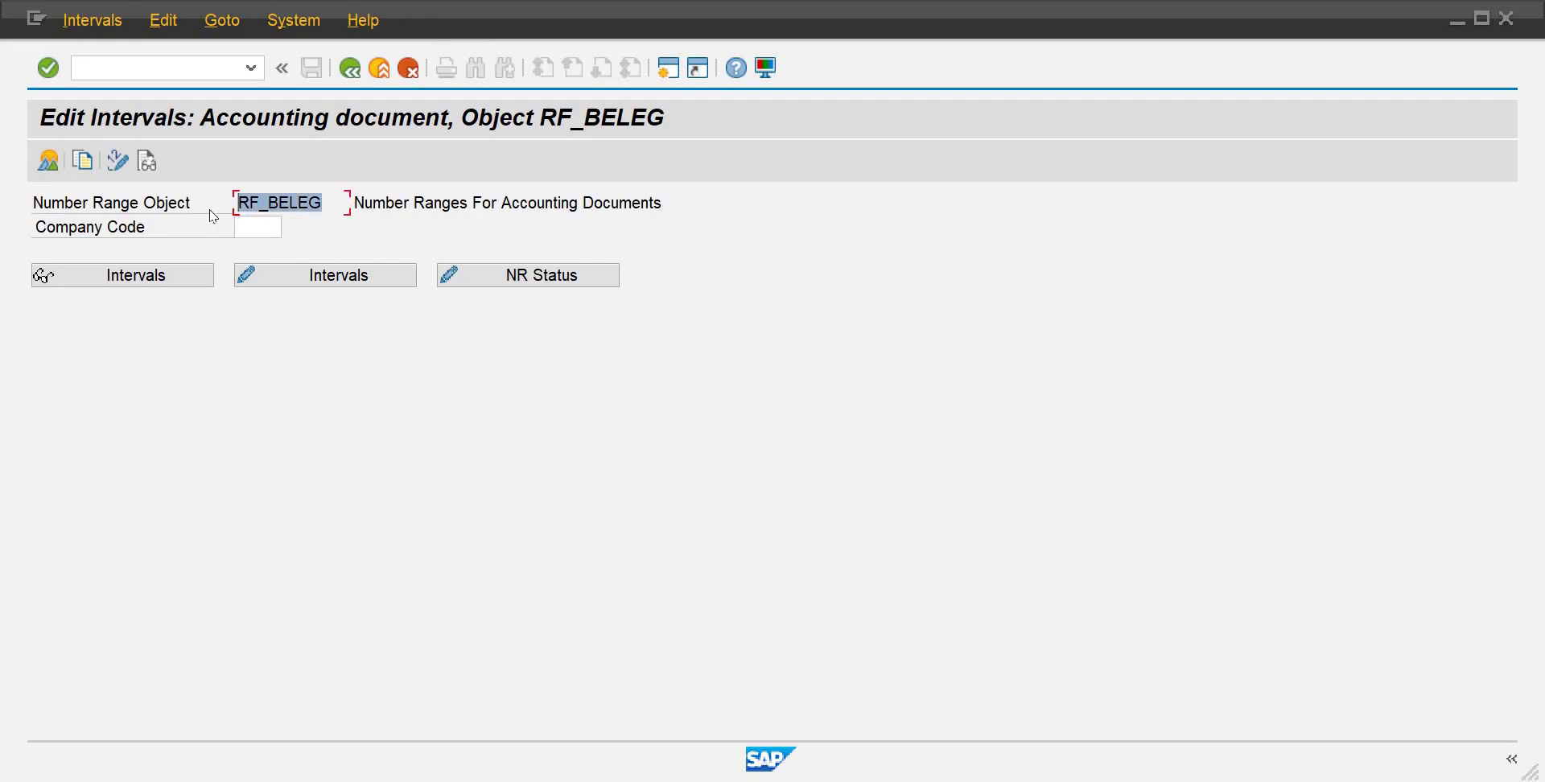
left_click(257, 227)
type("cb01")
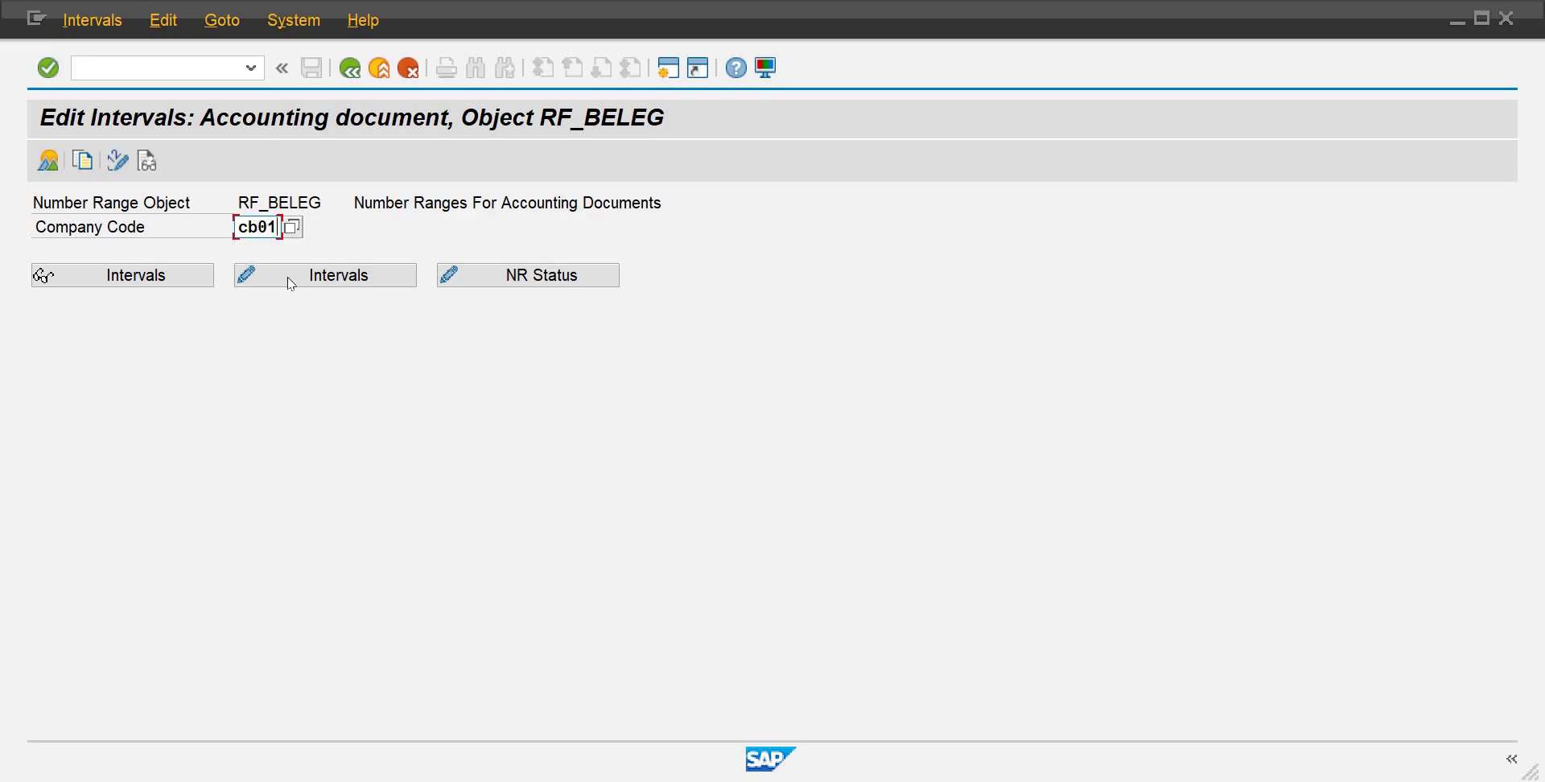
left_click(288, 278)
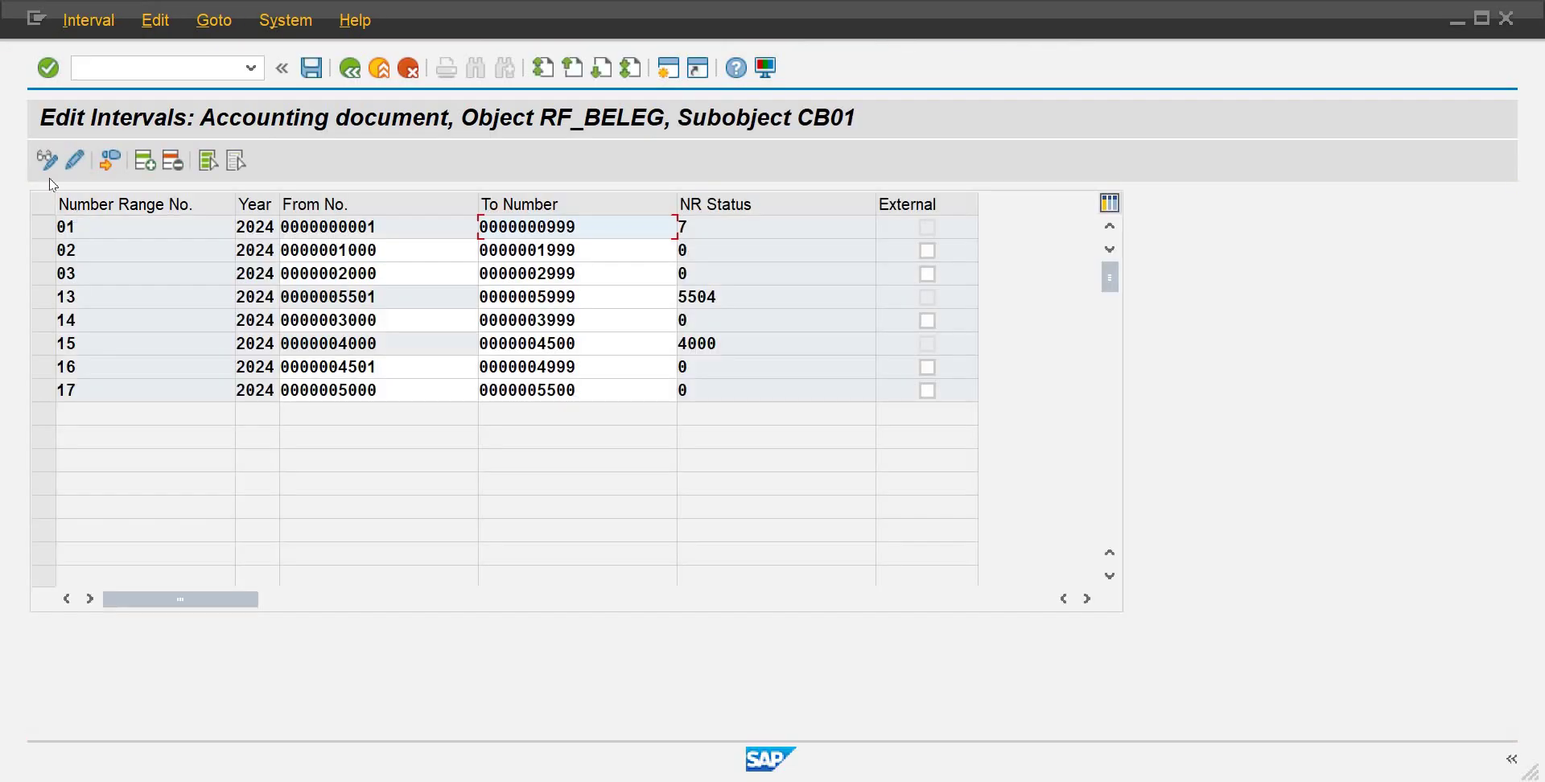
Step: Add number range interval 21 for year 2024 from 6000 to 6500 in company code CB01
left_click(145, 161)
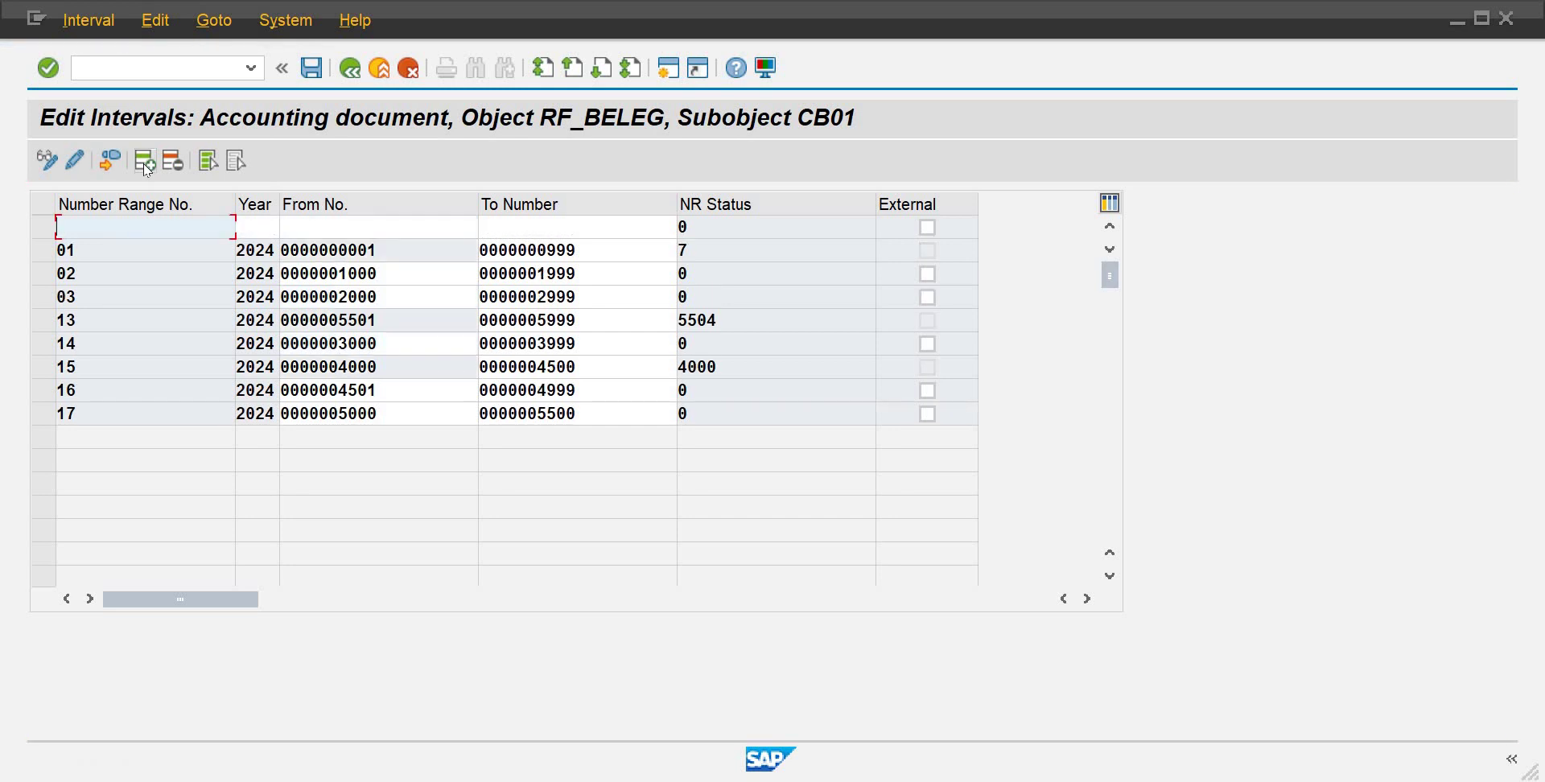
type("21")
key("Tab")
type("2024")
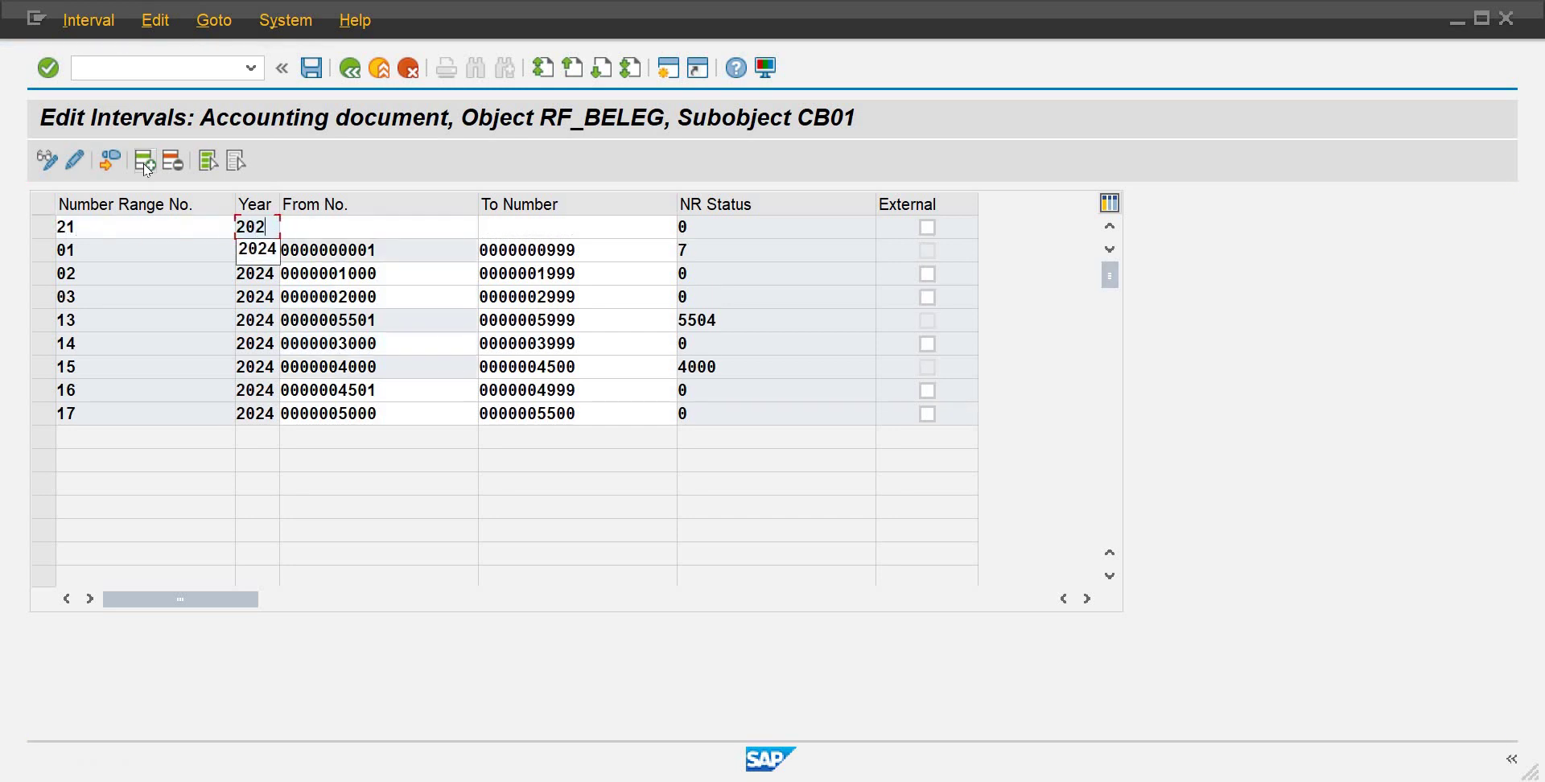
key("Tab")
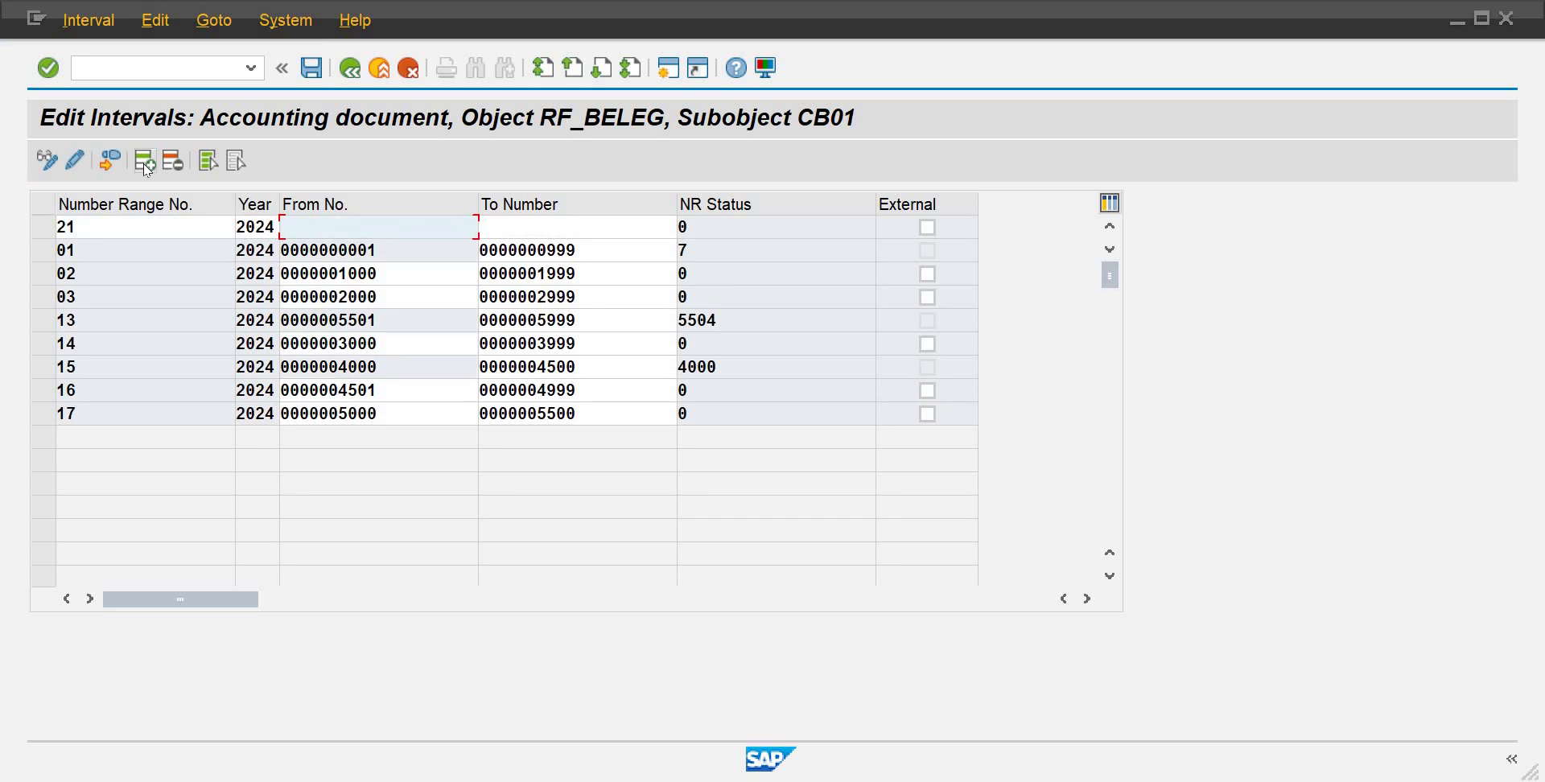
type("6000")
key("Tab")
type("6")
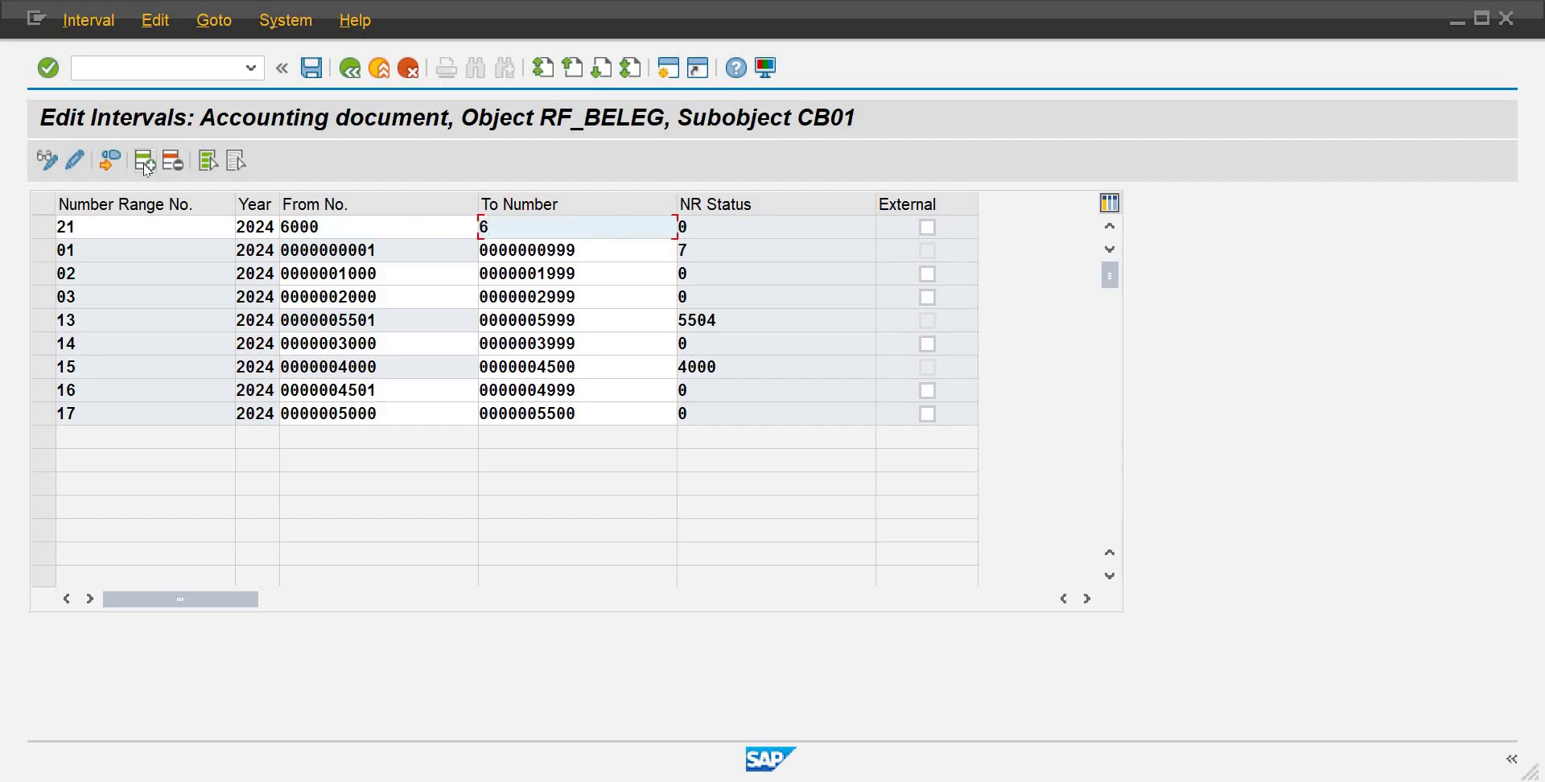
type("55")
type("00")
key("Return")
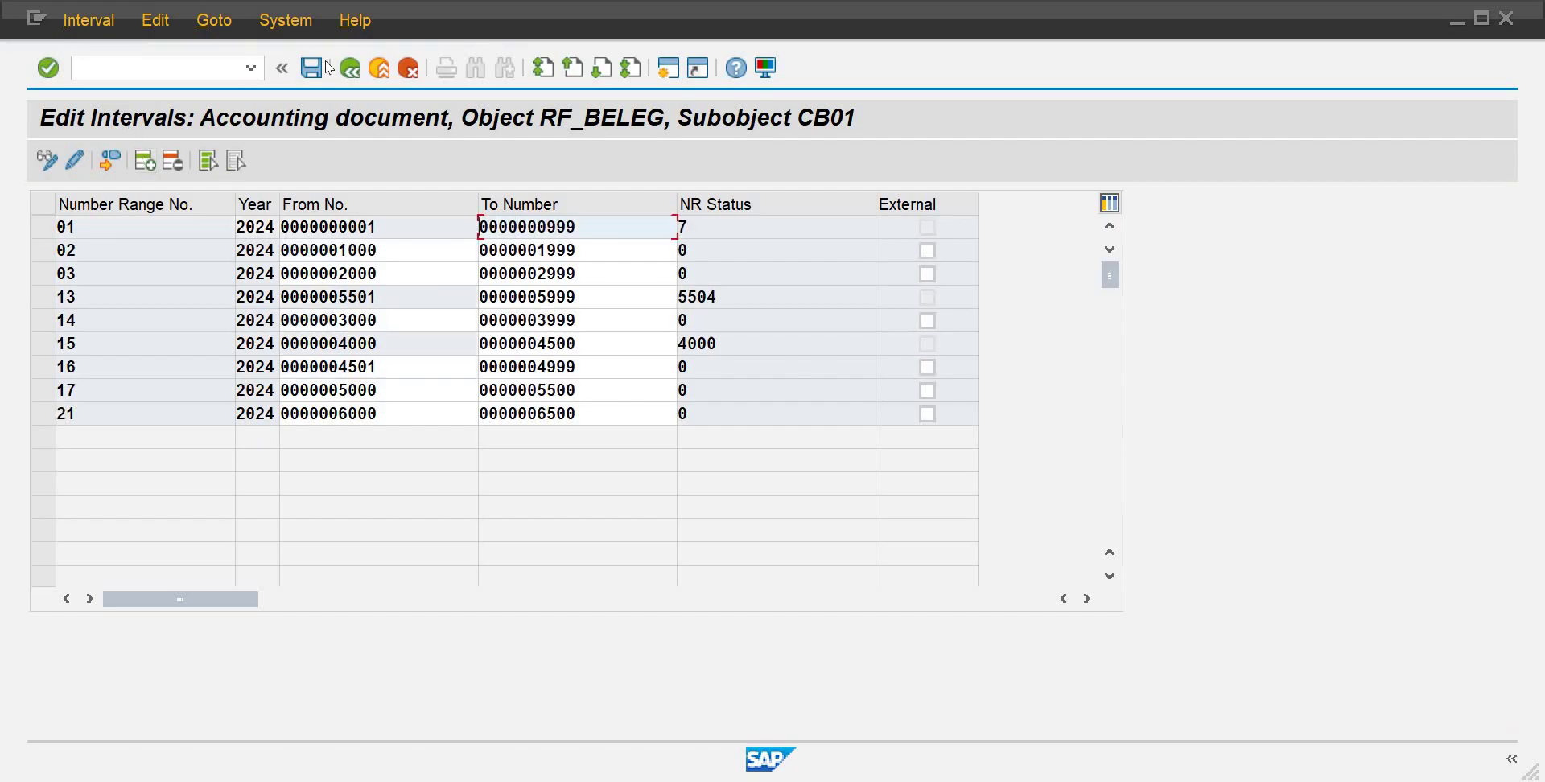
Step: Save the number range intervals for company code CB01, acknowledge the transport notice, and close the interval session
left_click(320, 70)
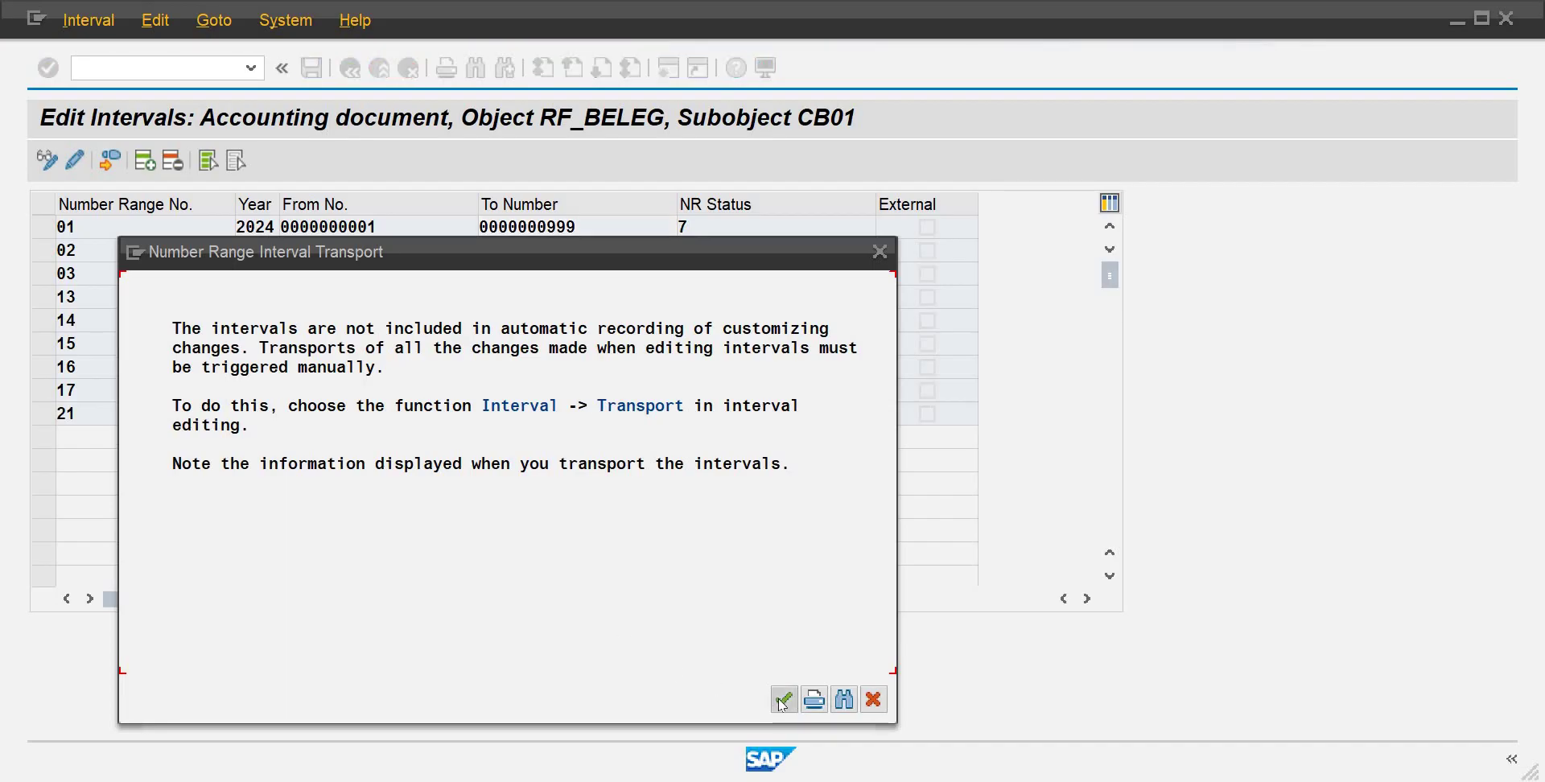
left_click(782, 700)
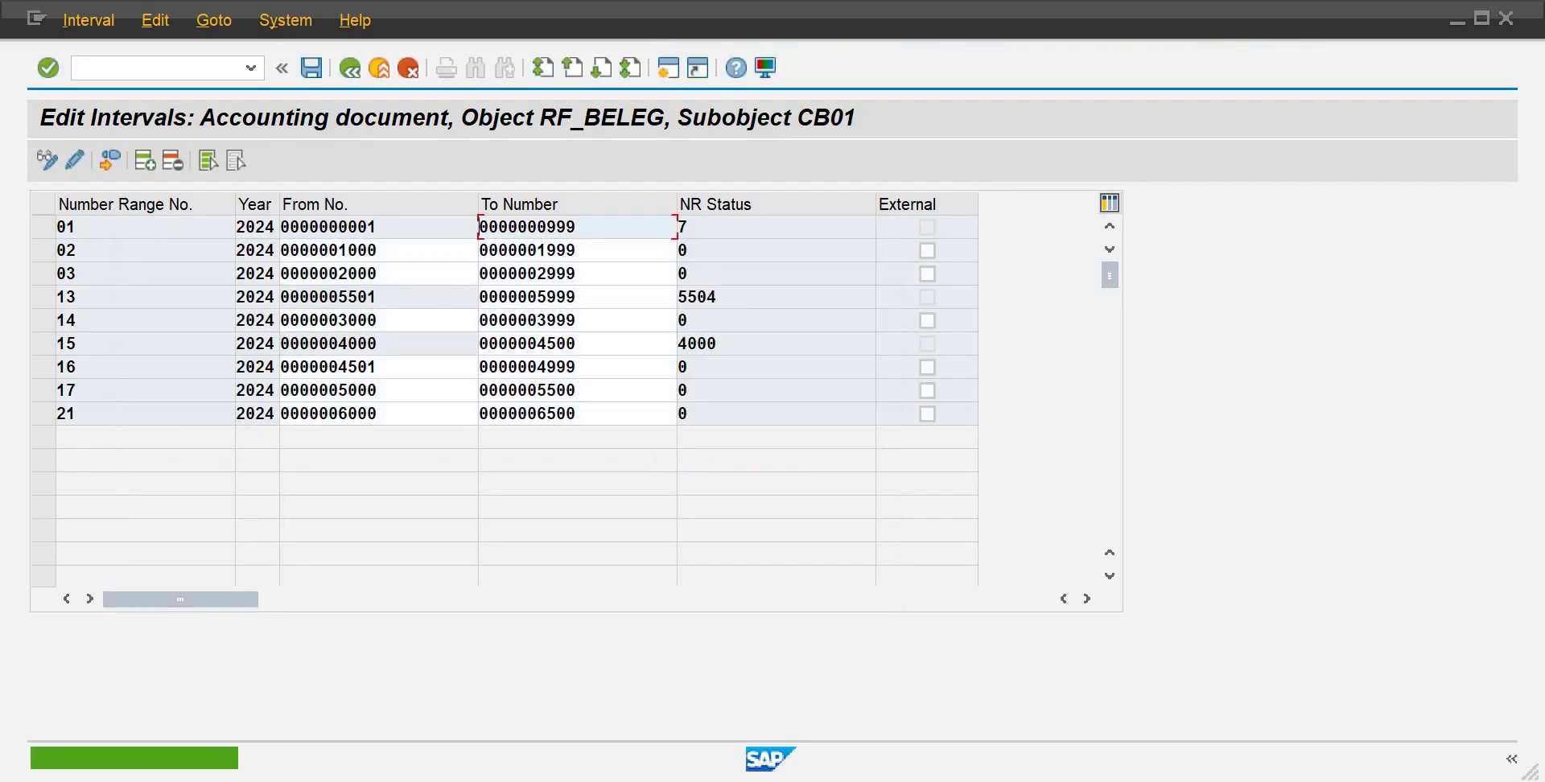
mouse_move(1106, 731)
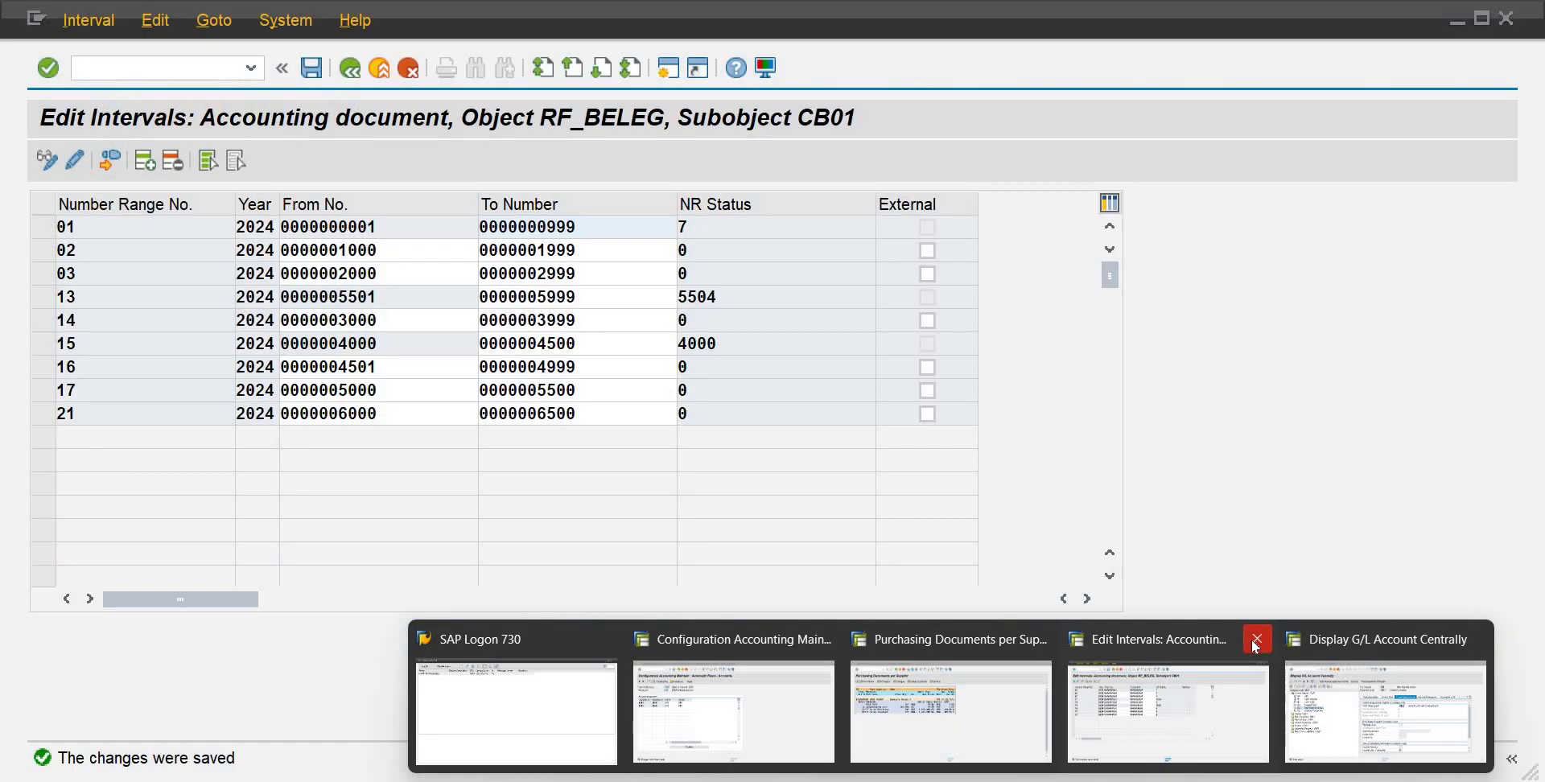
left_click(1256, 641)
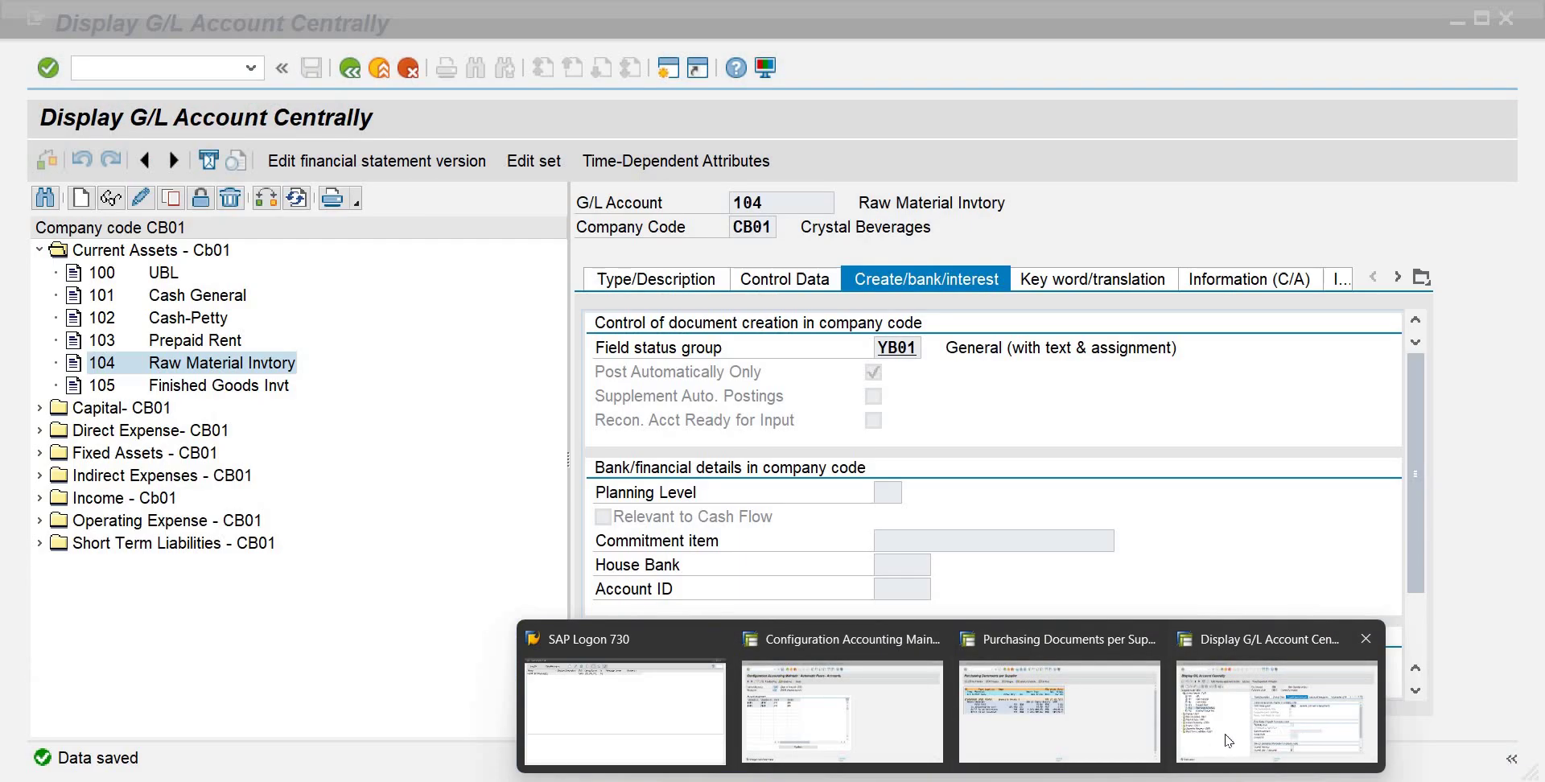
Step: In the G/L account display session, open goods receipt for purchase order and load the first purchase order in the document overview
left_click(1228, 740)
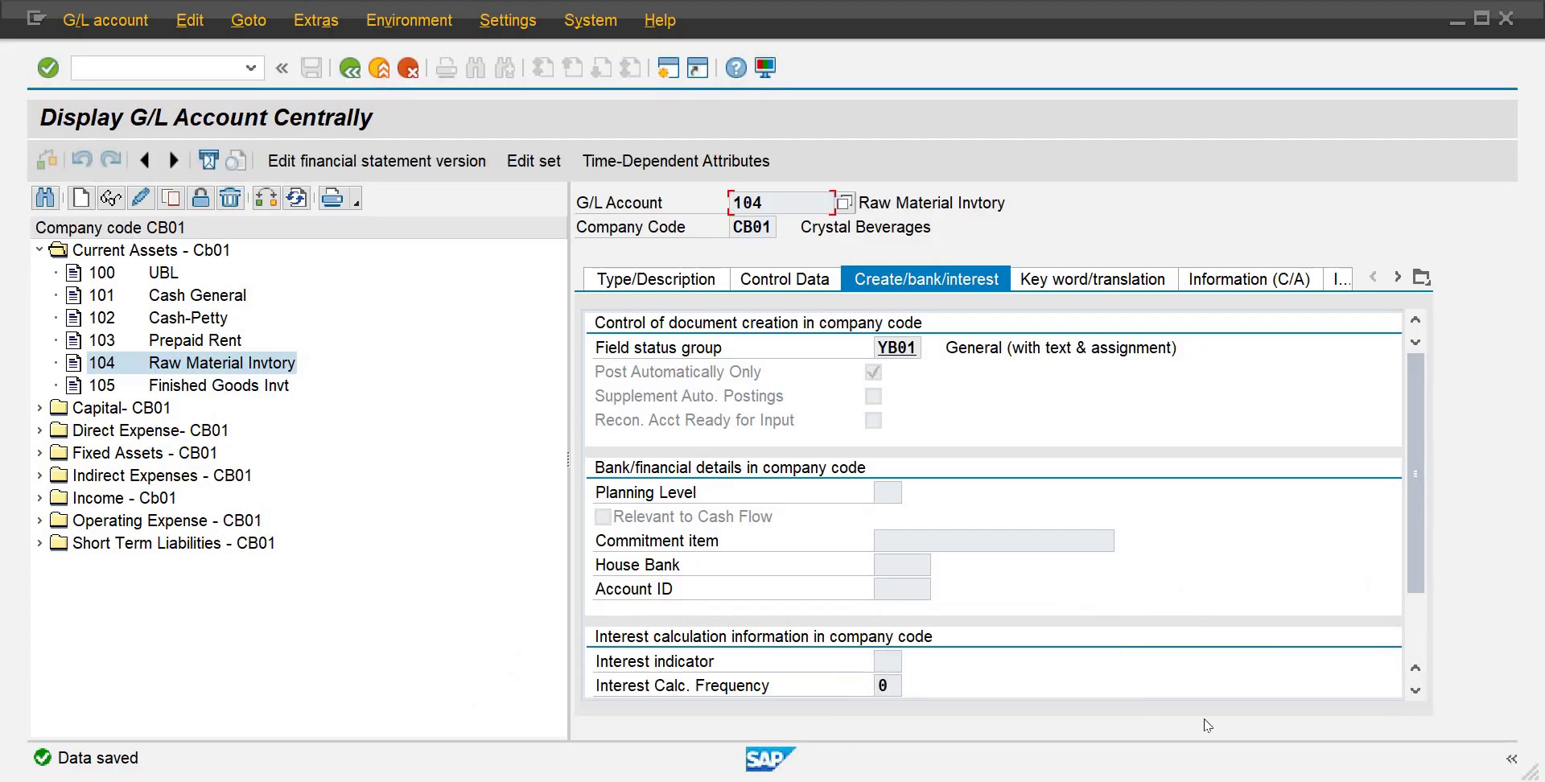
mouse_move(951, 780)
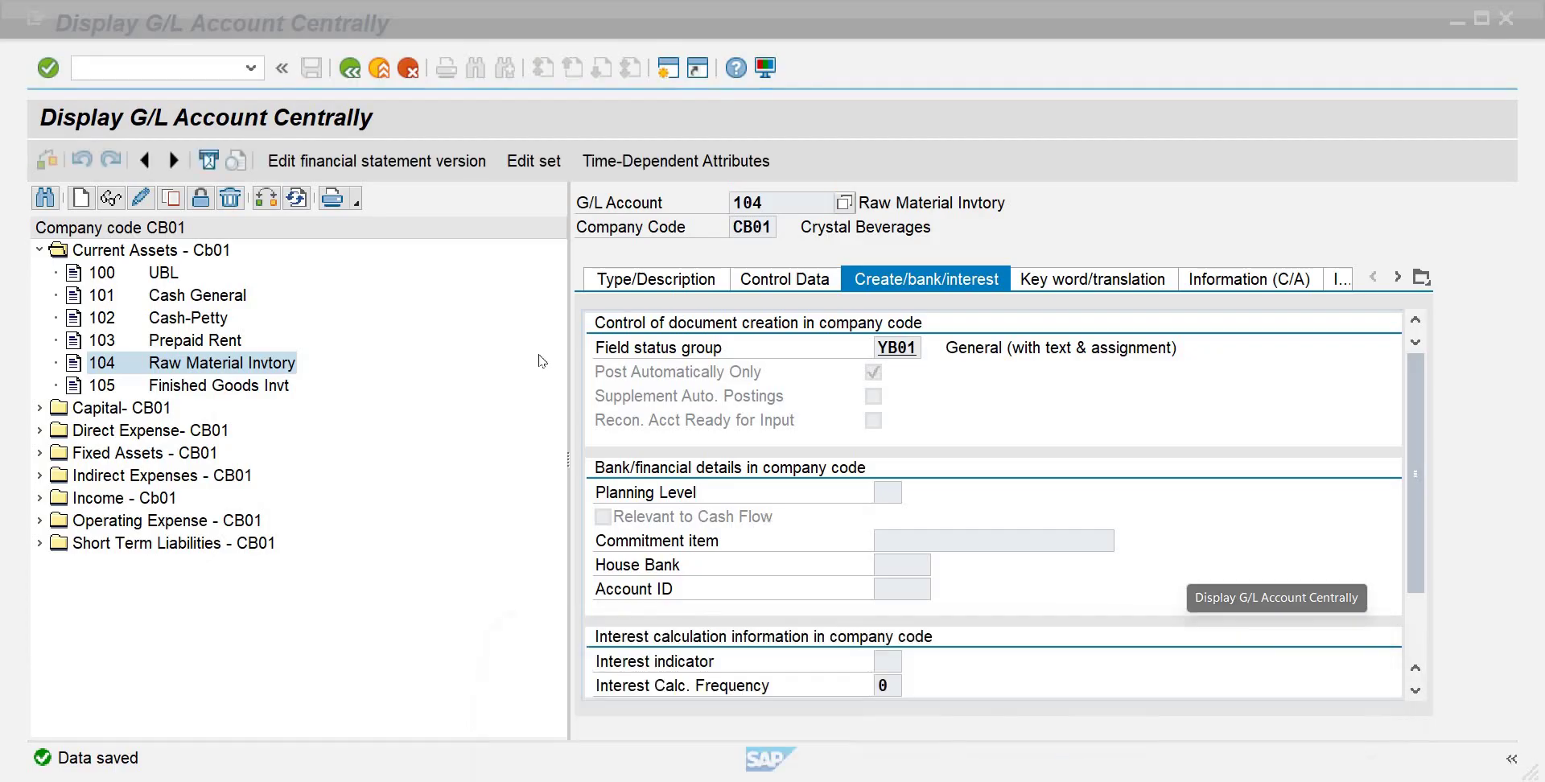
left_click(234, 94)
left_click(185, 70)
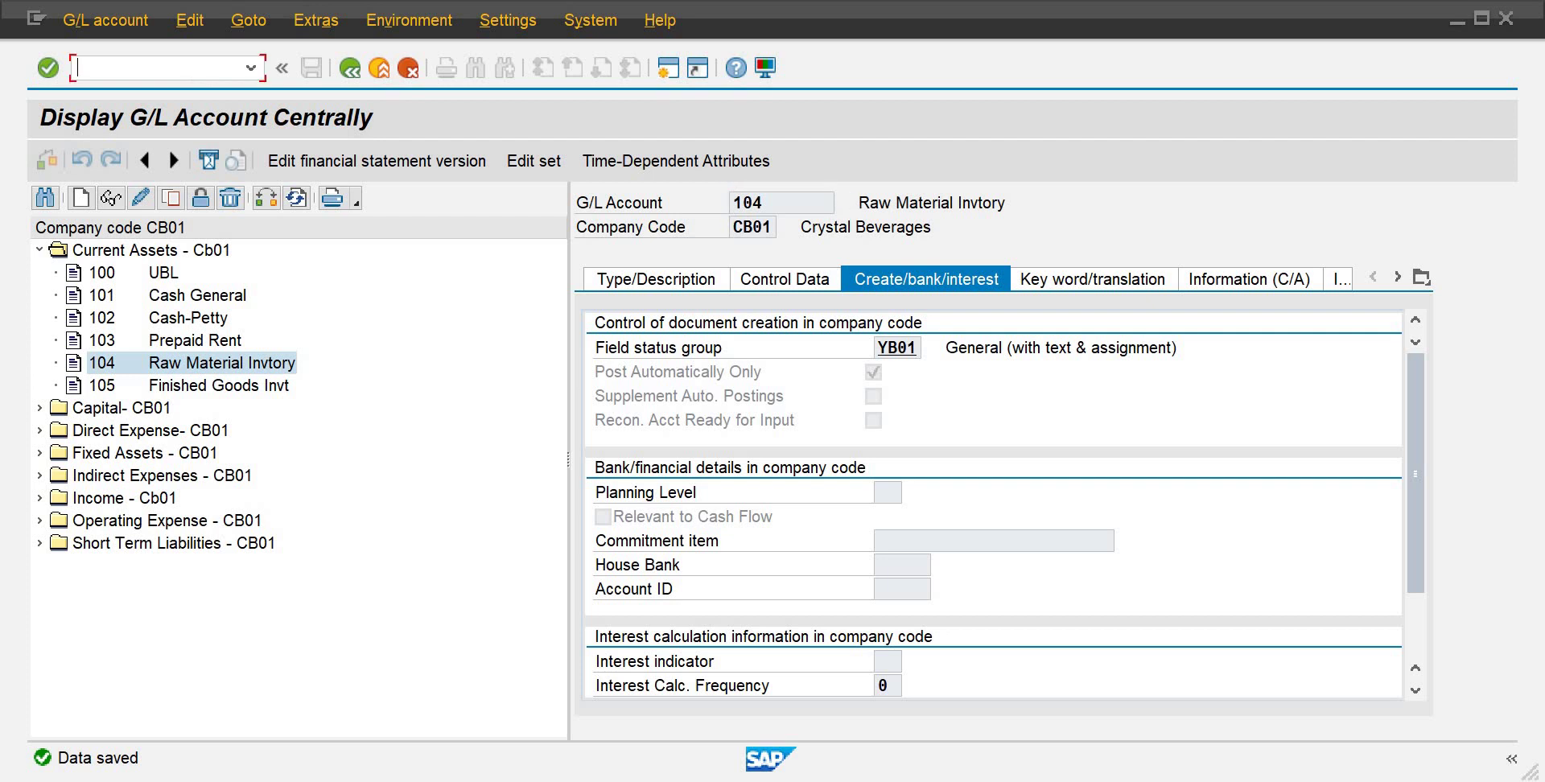
type("/nfs10n")
key("Return")
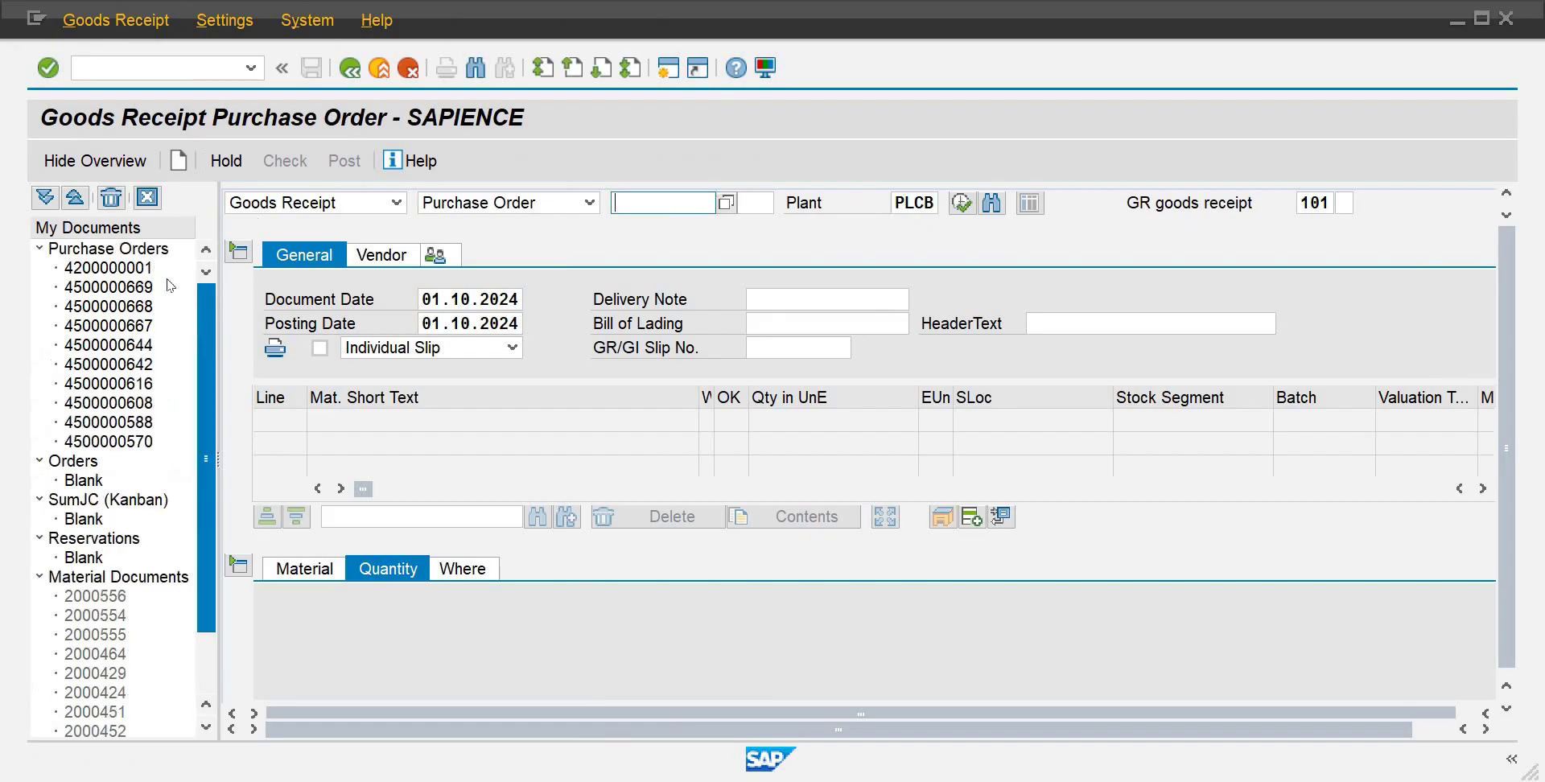
double_click(143, 270)
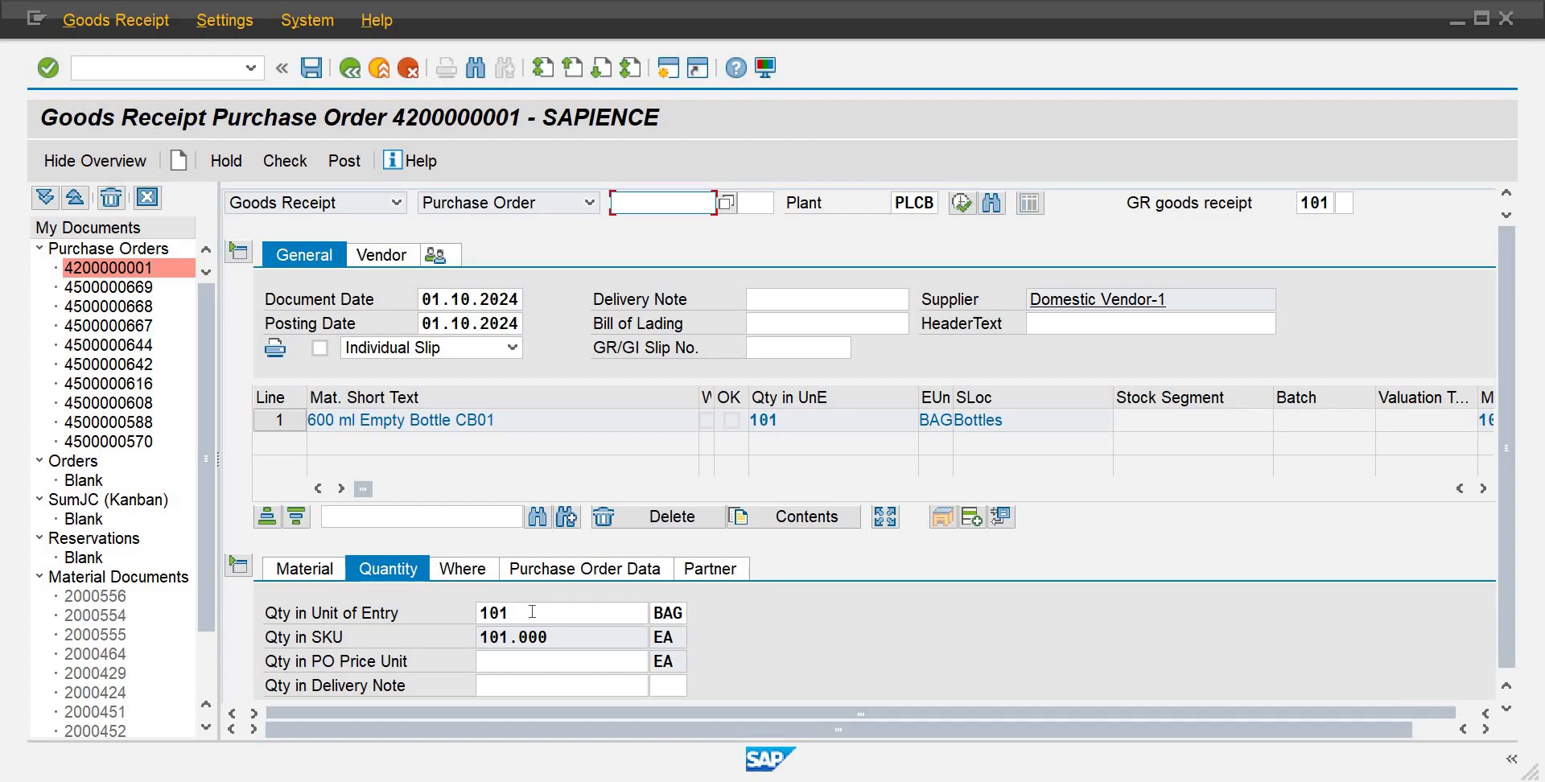
Step: Set the 600 ml Empty Bottle item's quantity in unit of entry to 51 bags
left_click(532, 611)
key("BackSpace")
key("BackSpace")
key("BackSpace")
type("51")
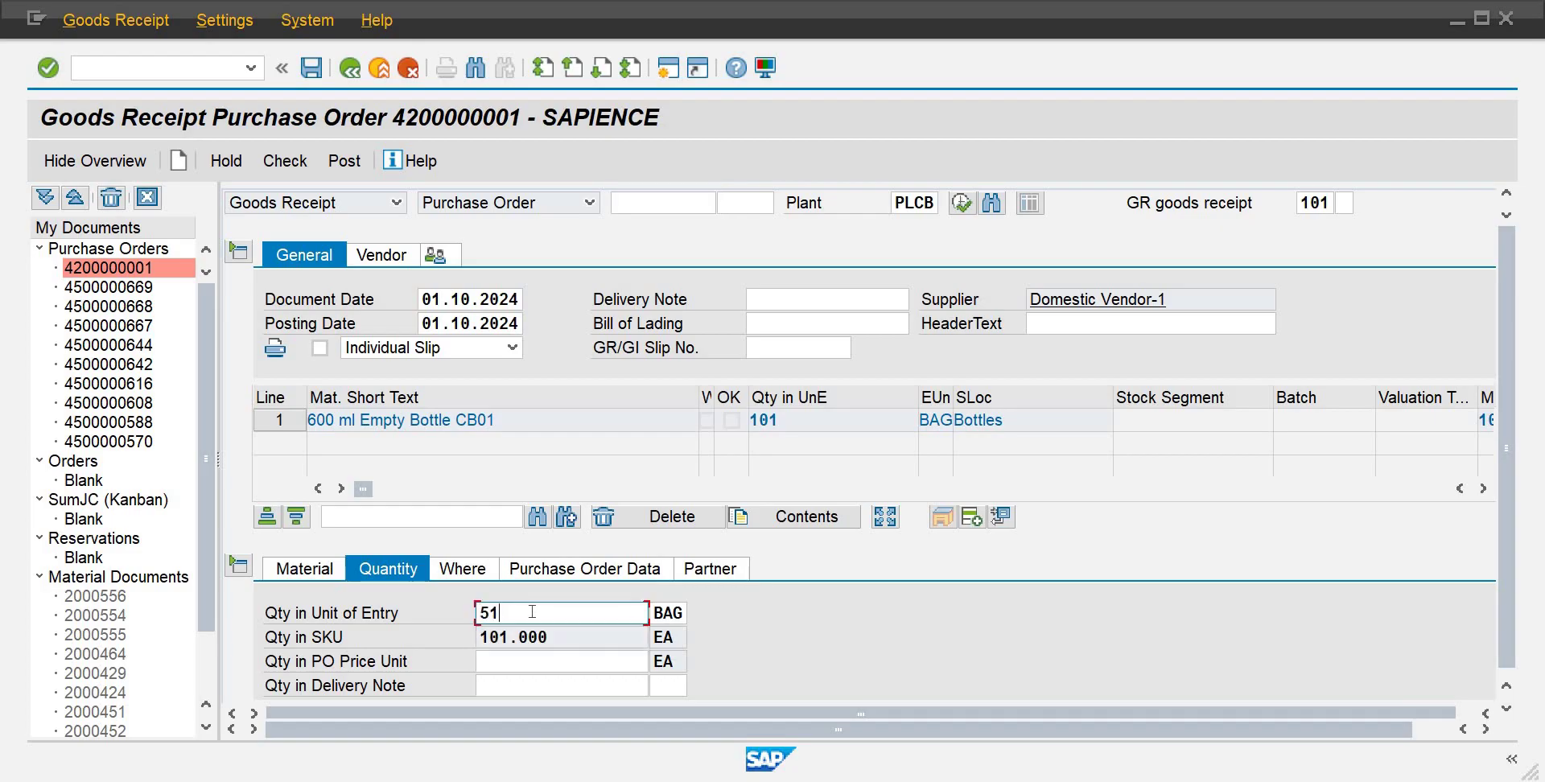
Step: Mark the 600 ml Empty Bottle line as Item OK
key("Tab")
key("Tab")
key("Tab")
key("Tab")
key("Tab")
key("Tab")
key("Tab")
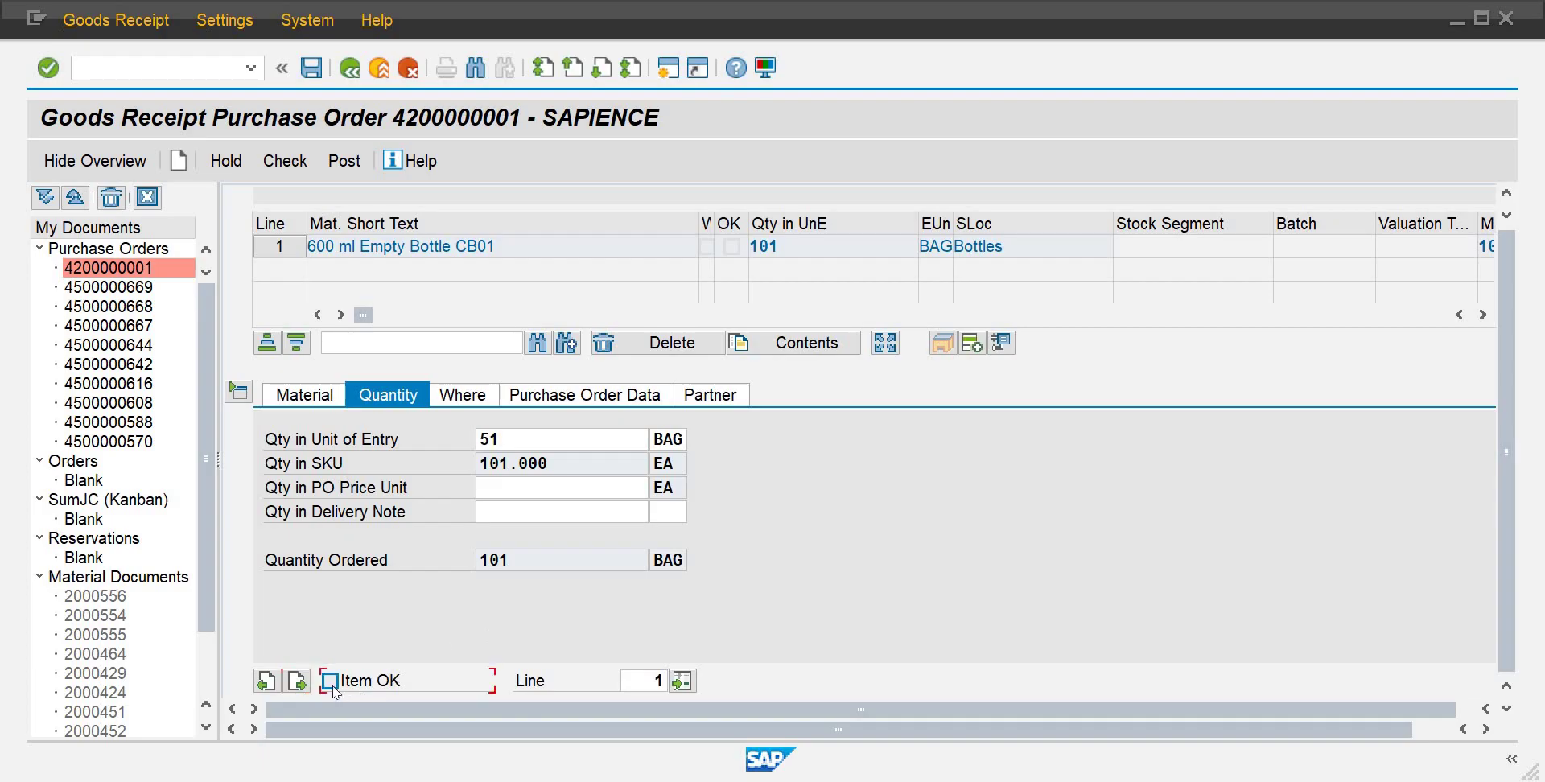
left_click(332, 687)
Step: Set the item's quantity in unit of entry to 101 bags and post the goods receipt
left_click(520, 445)
key("BackSpace")
key("BackSpace")
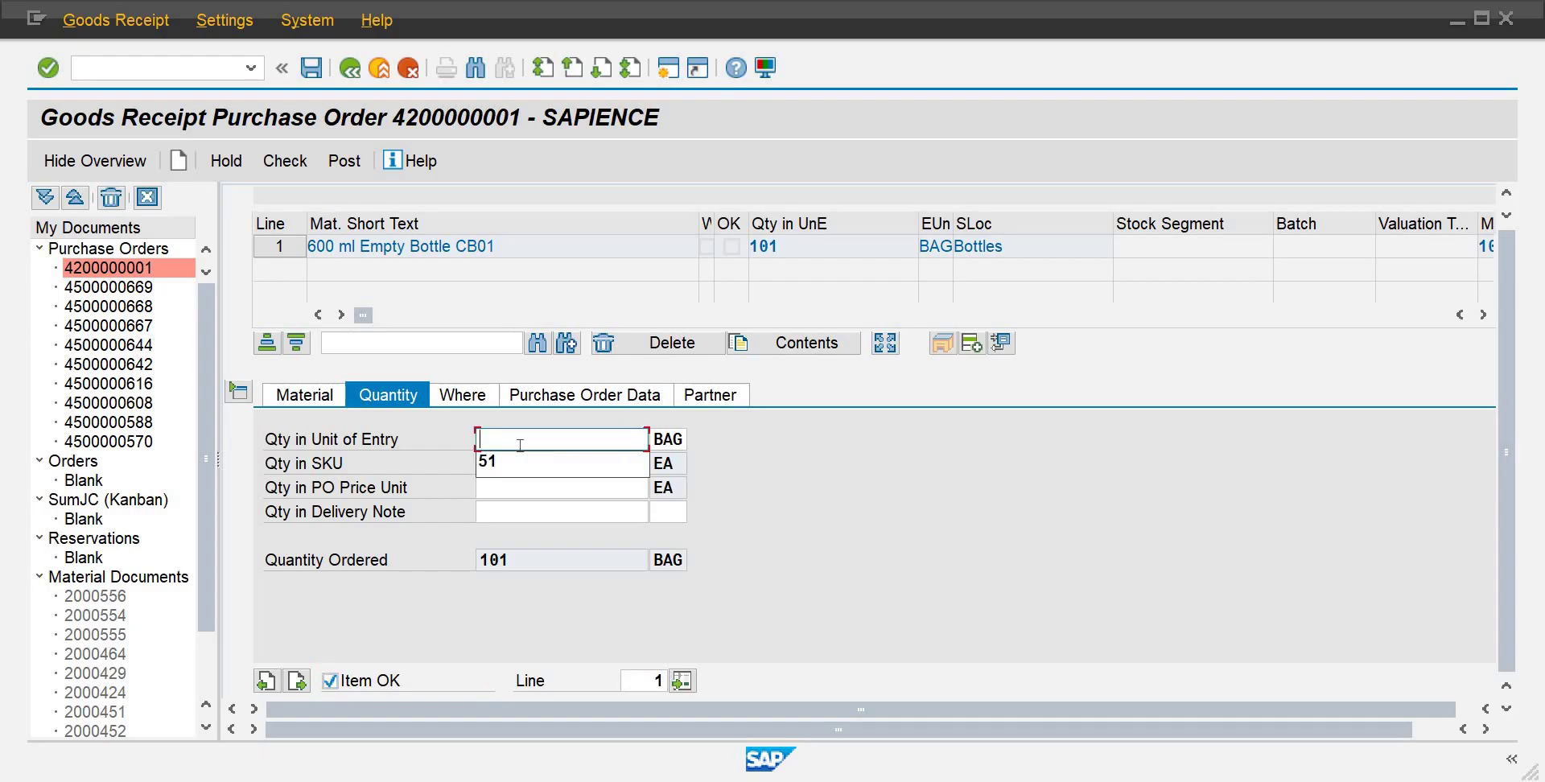
type("101")
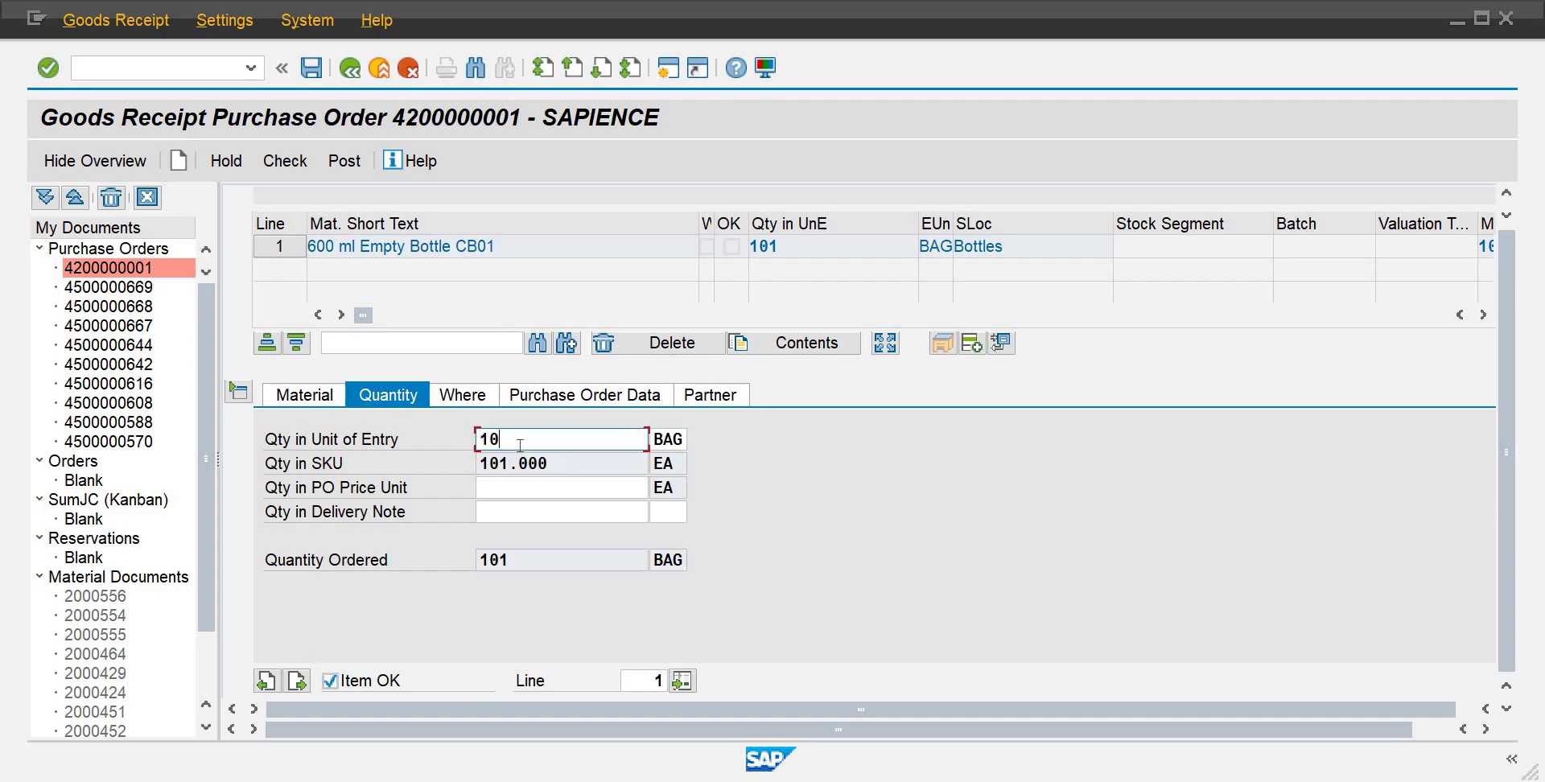
left_click(317, 71)
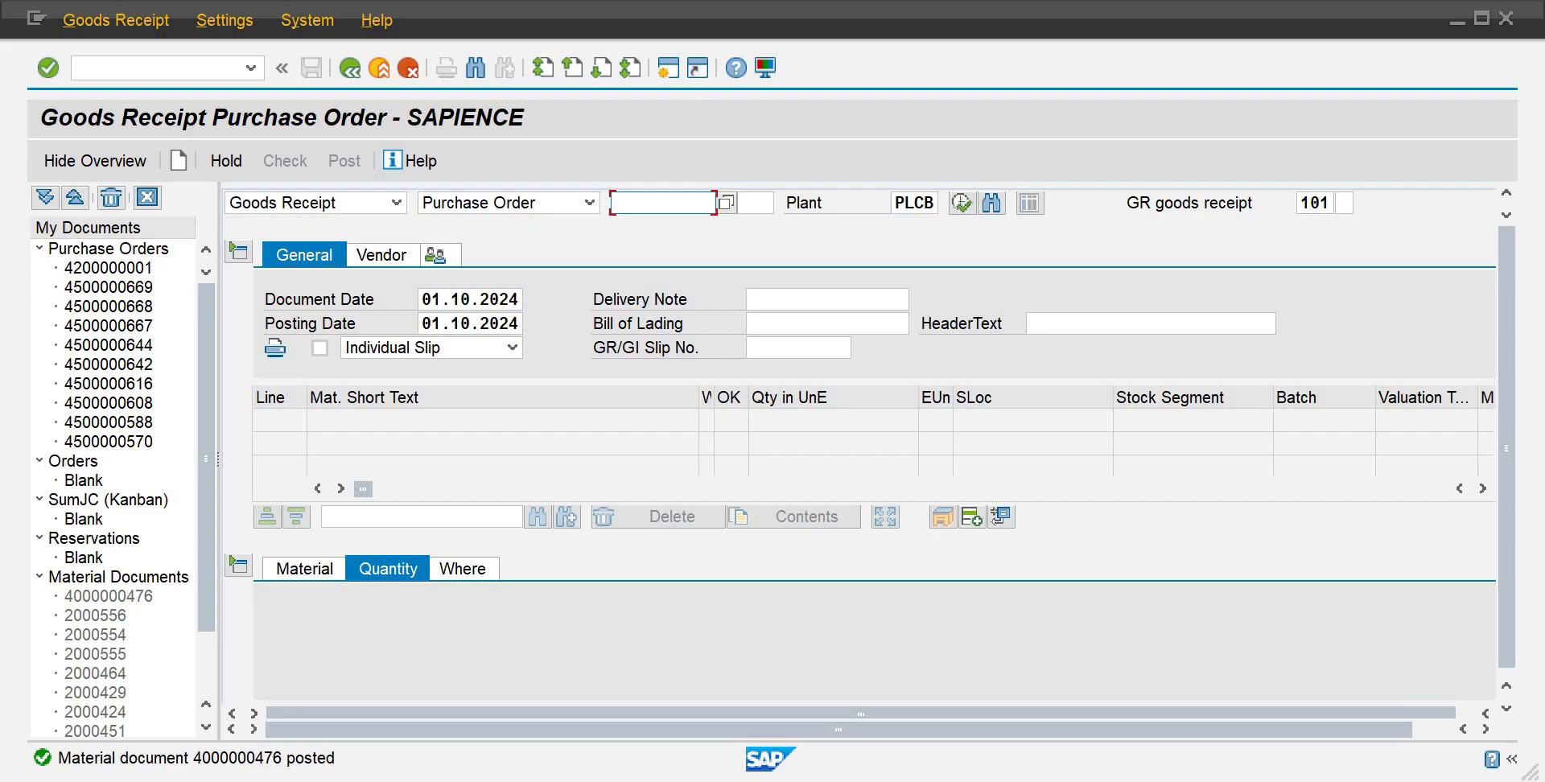
Step: Switch to the Purchasing Documents per Supplier session and return it to the SAP Easy Access screen
mouse_move(949, 781)
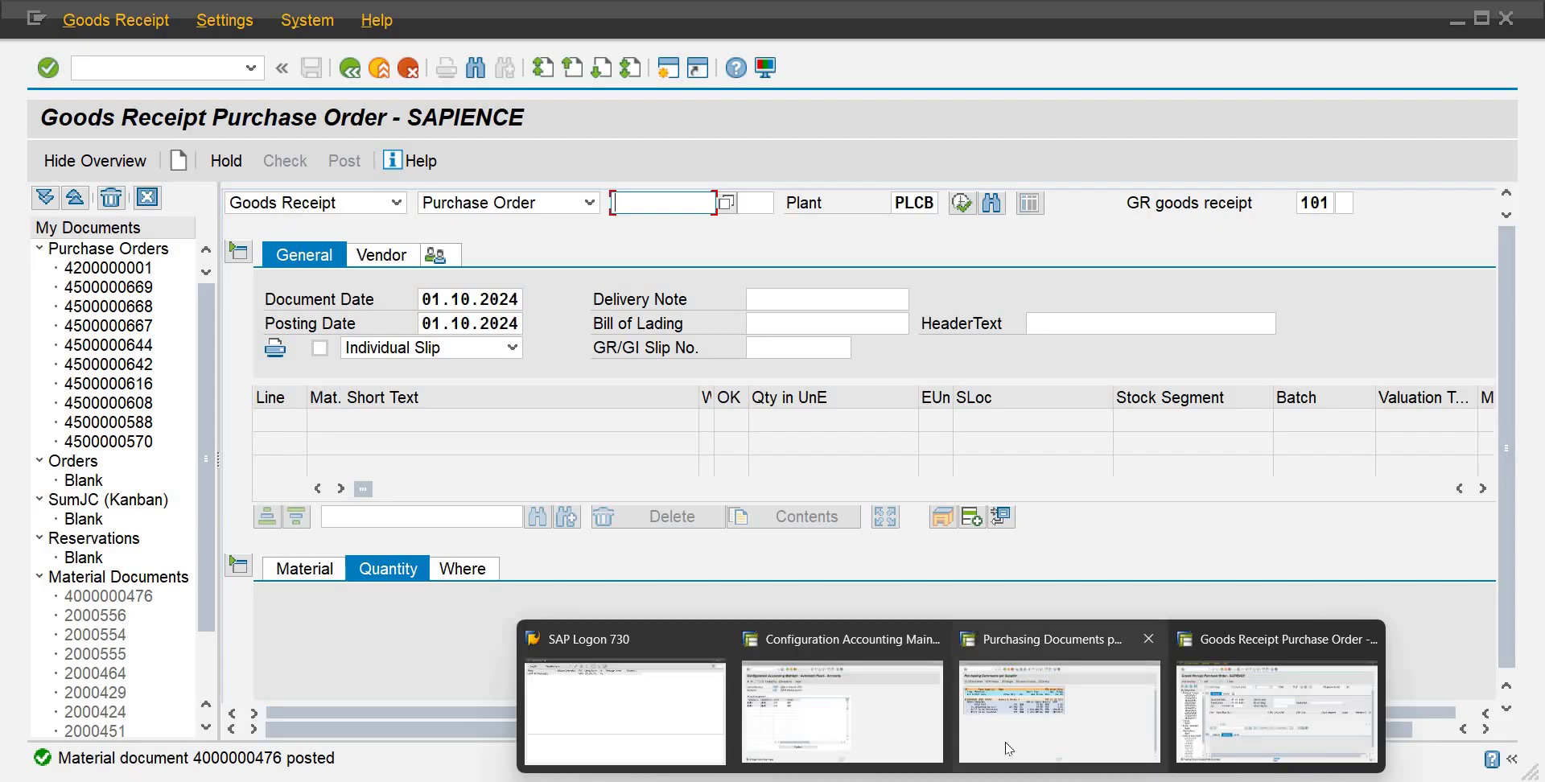
left_click(1026, 724)
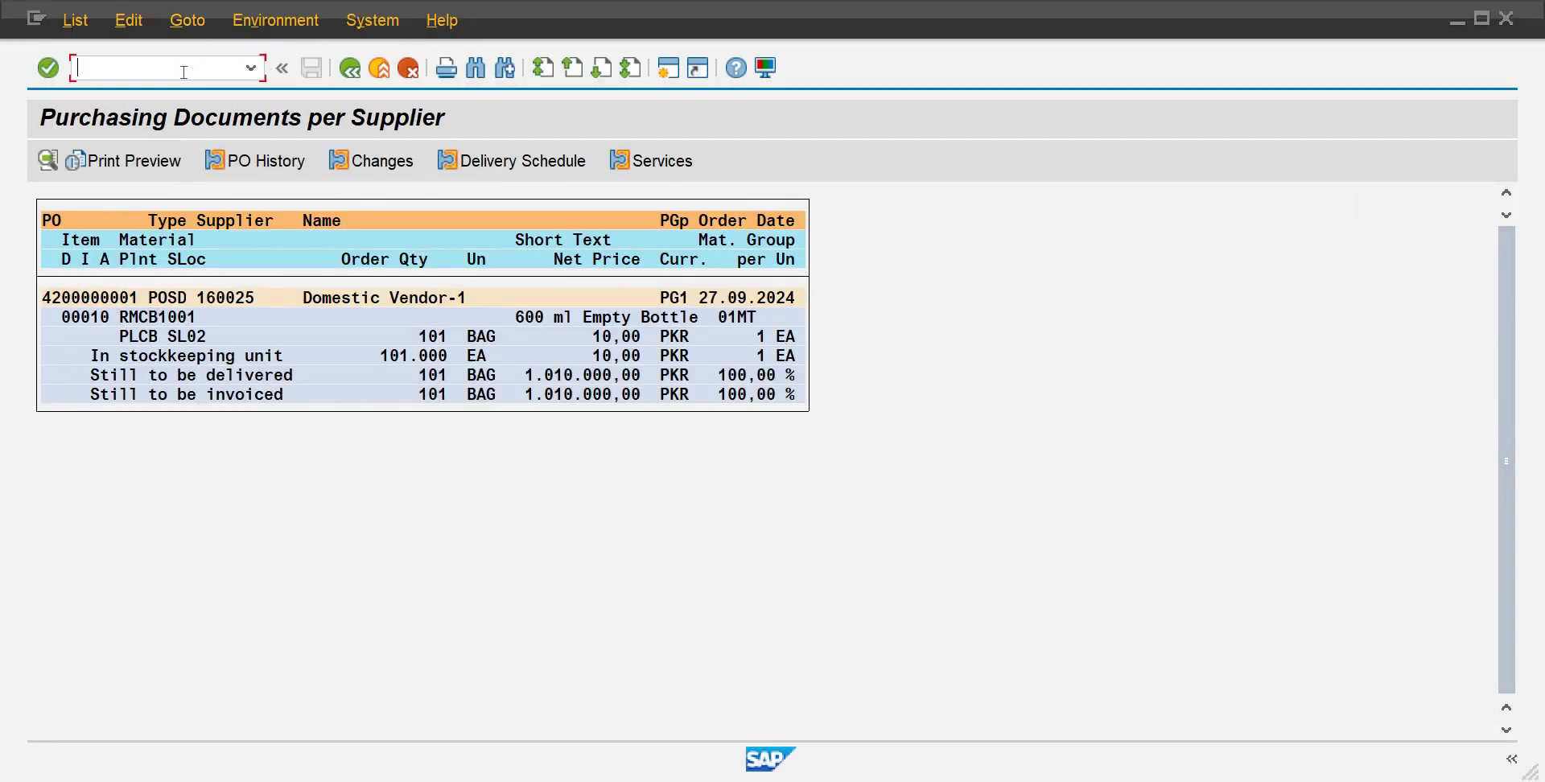
type("/n")
key("Return")
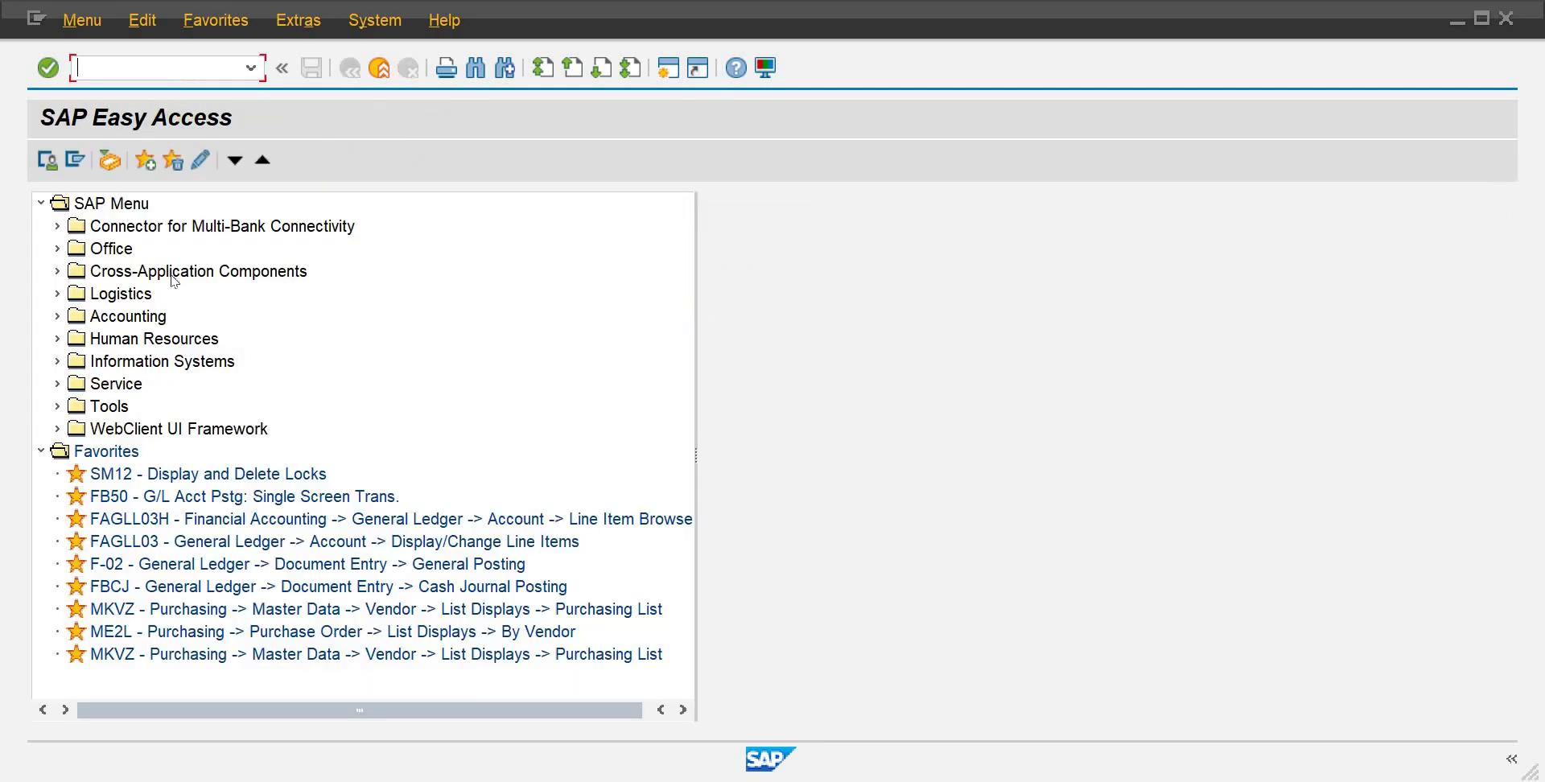
Step: Open the MIGO material document transaction under Logistics, Materials Management, Inventory Management
left_click(55, 295)
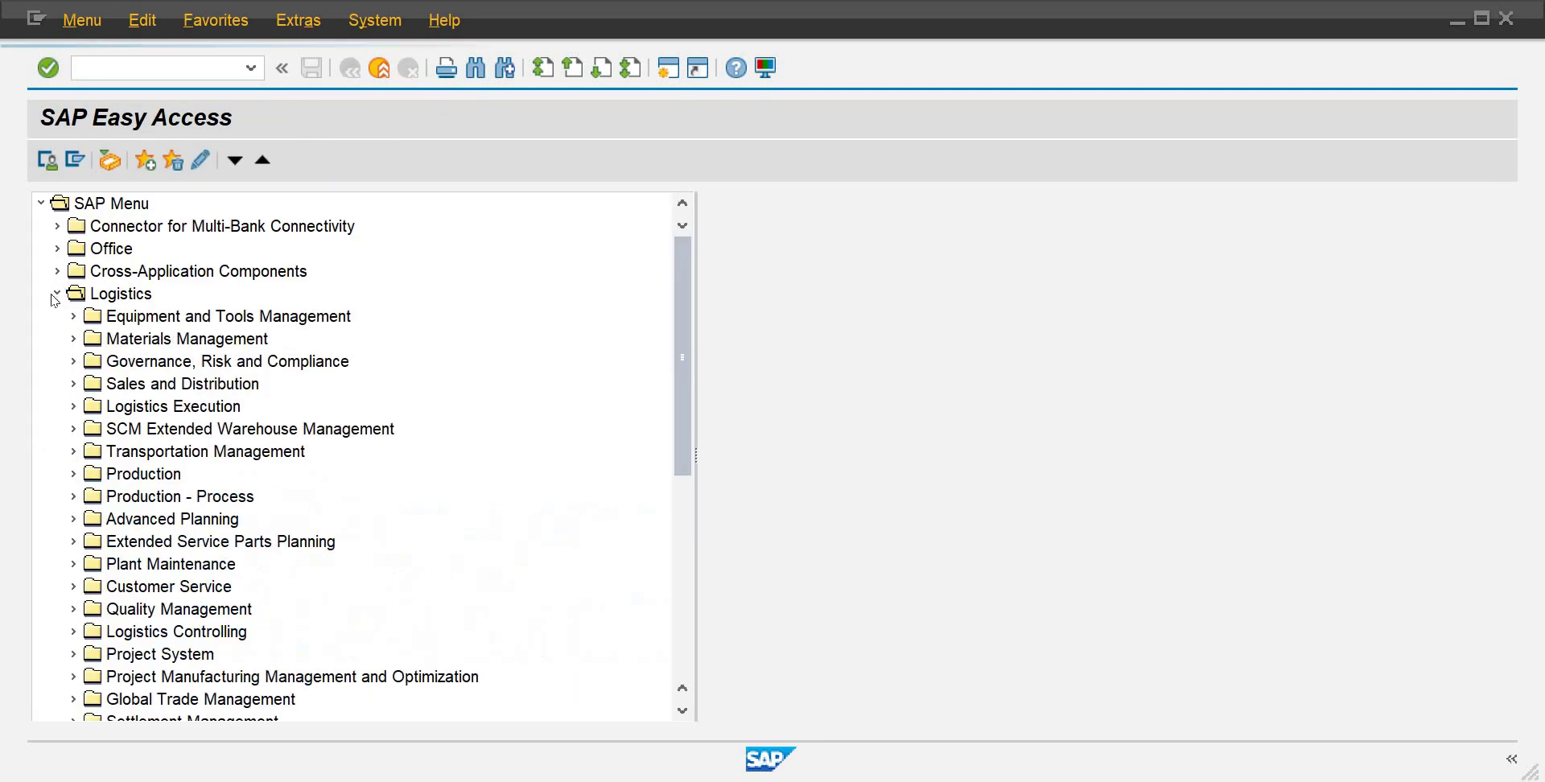
left_click(72, 340)
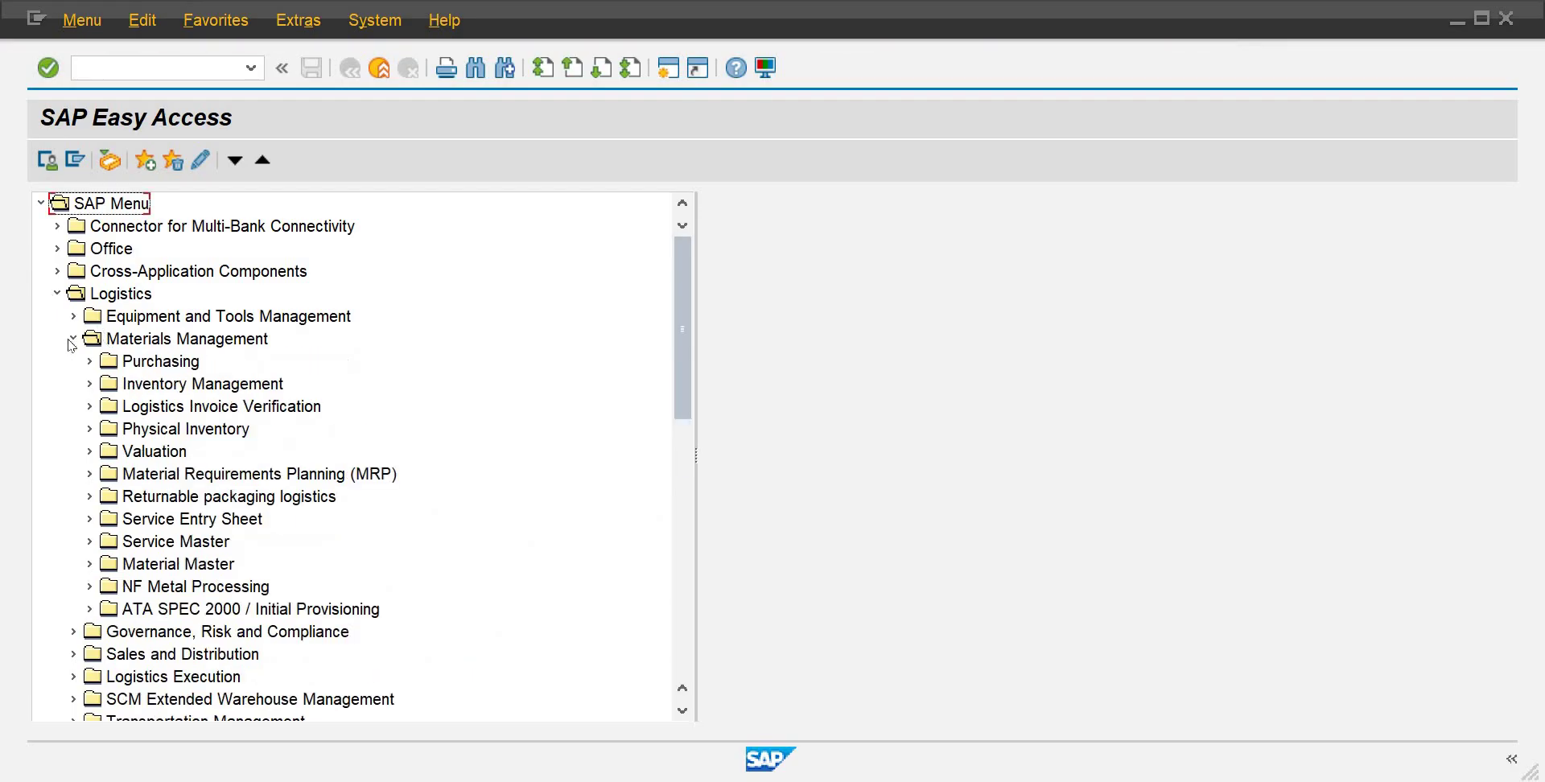
left_click(89, 384)
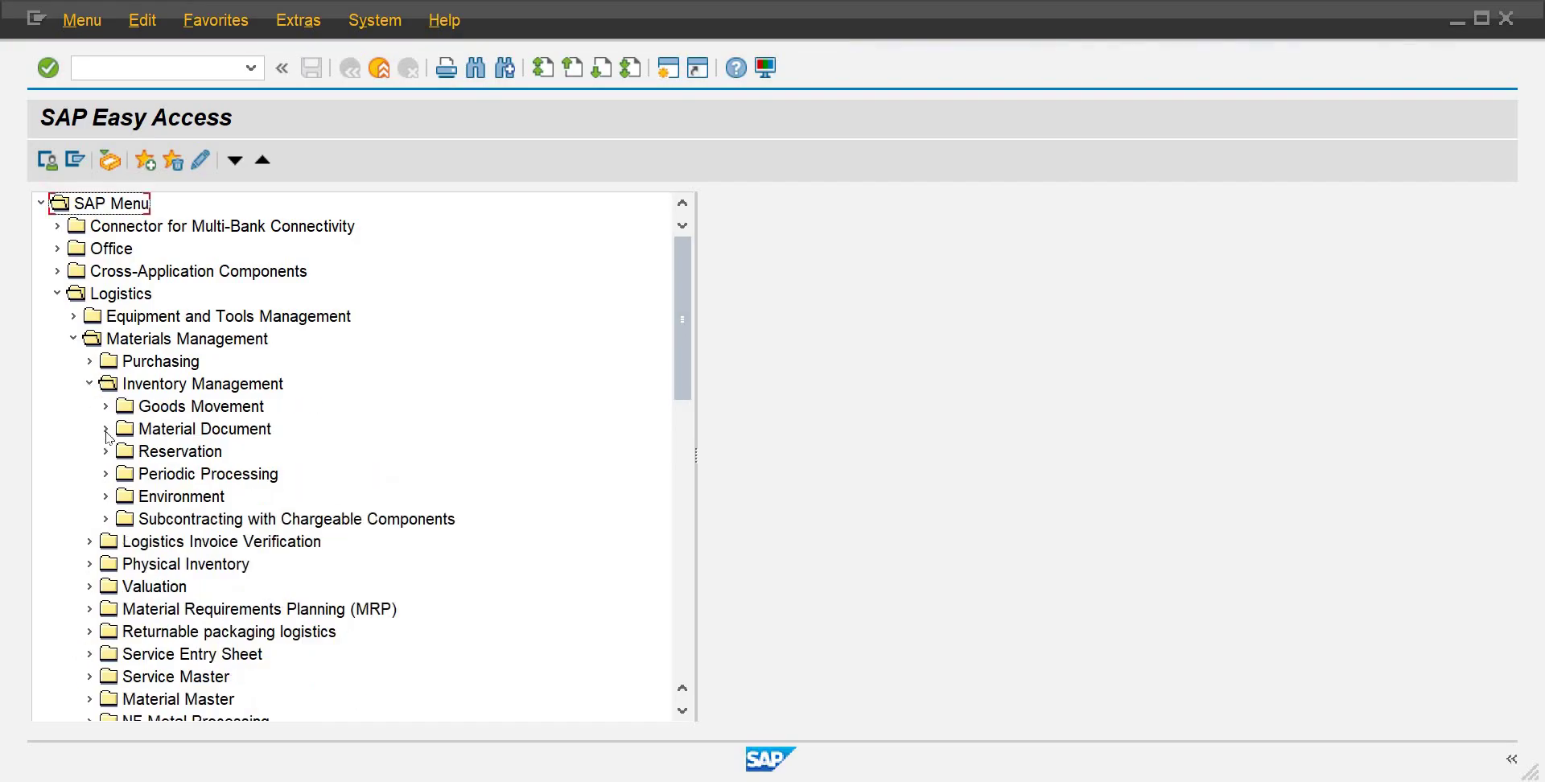
left_click(106, 430)
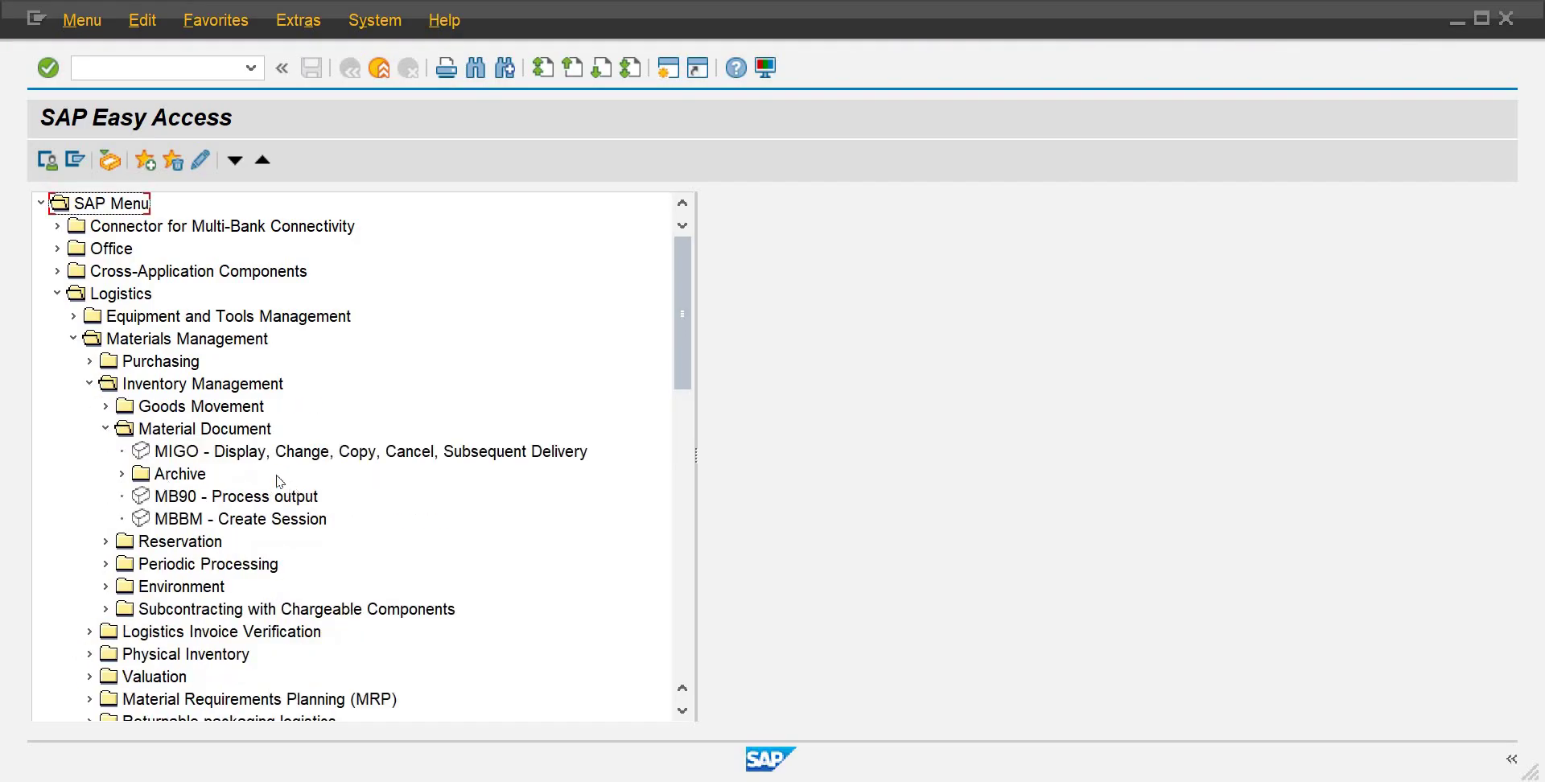
double_click(211, 456)
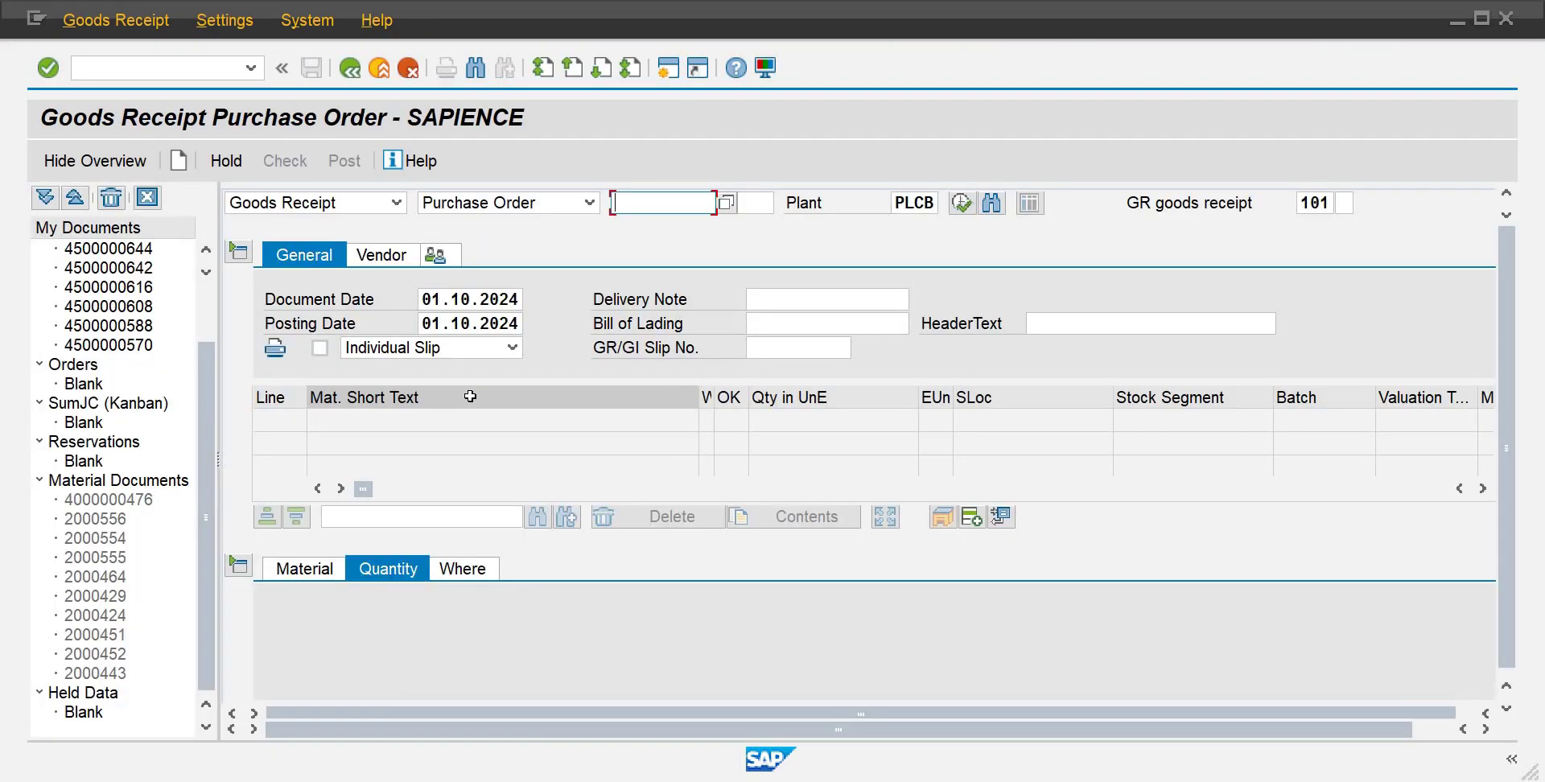
Step: Switch MIGO to displaying a material document and check its document info, employee and material sections
left_click(396, 203)
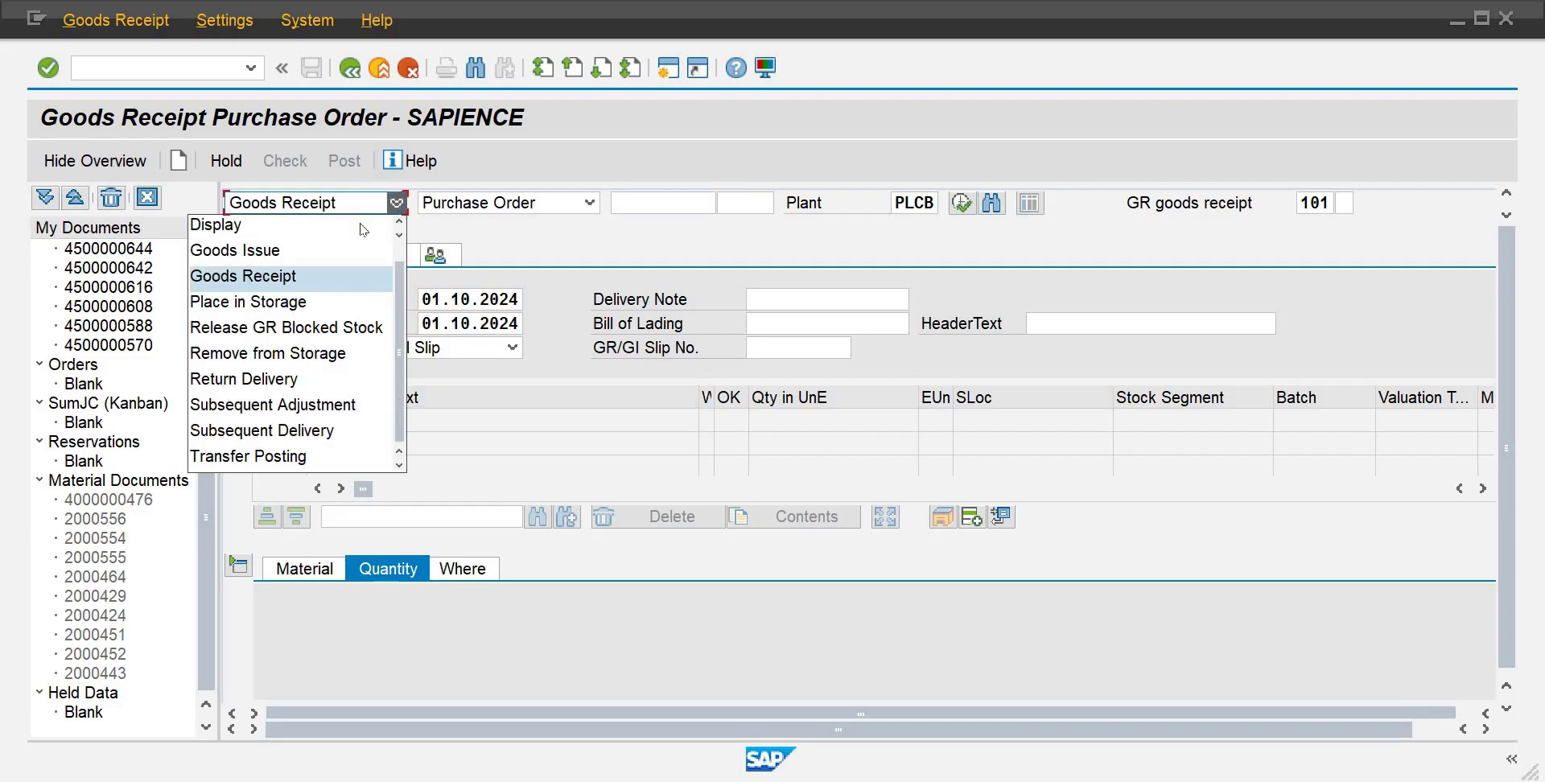
left_click(315, 221)
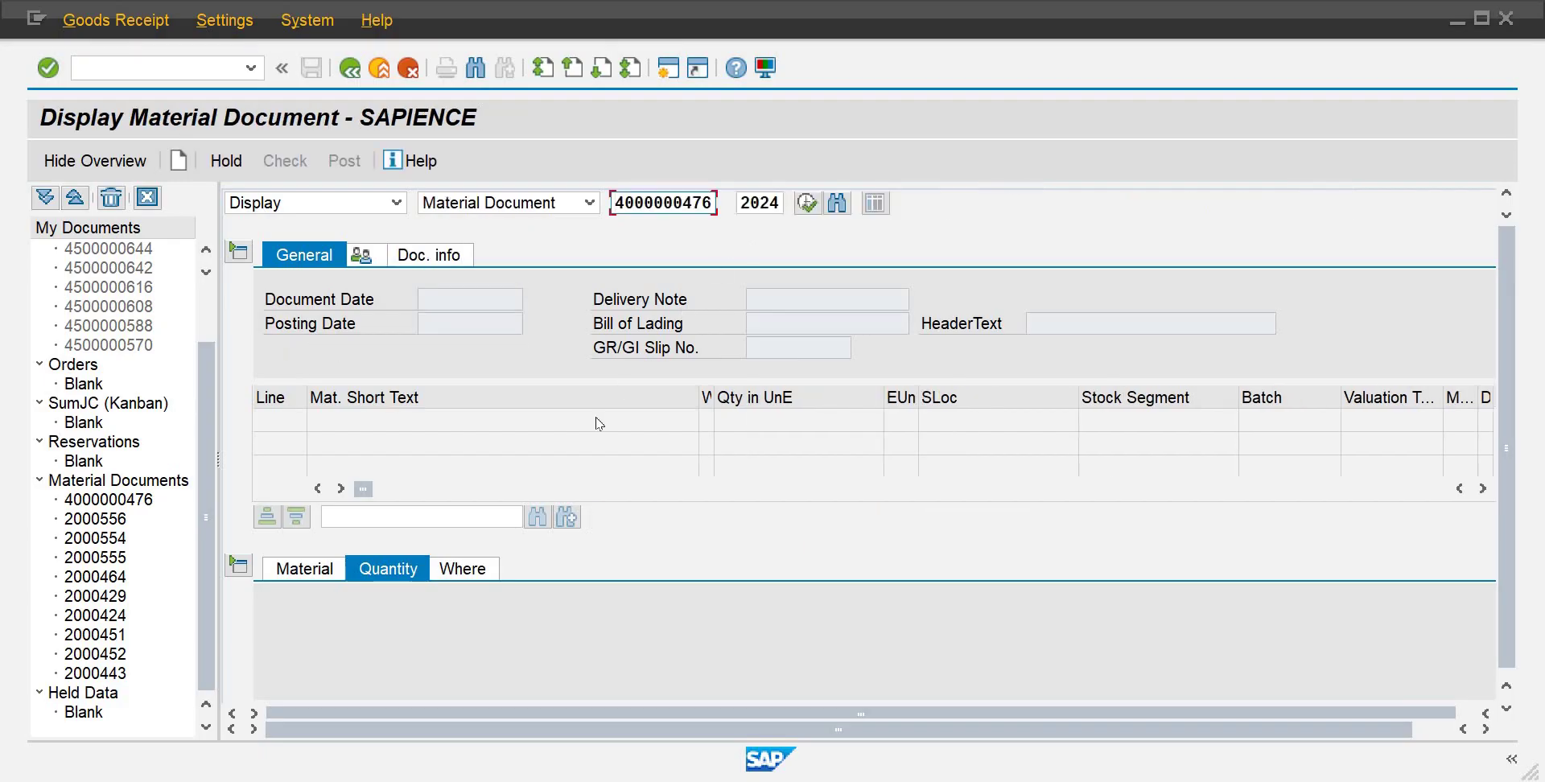
left_click(432, 259)
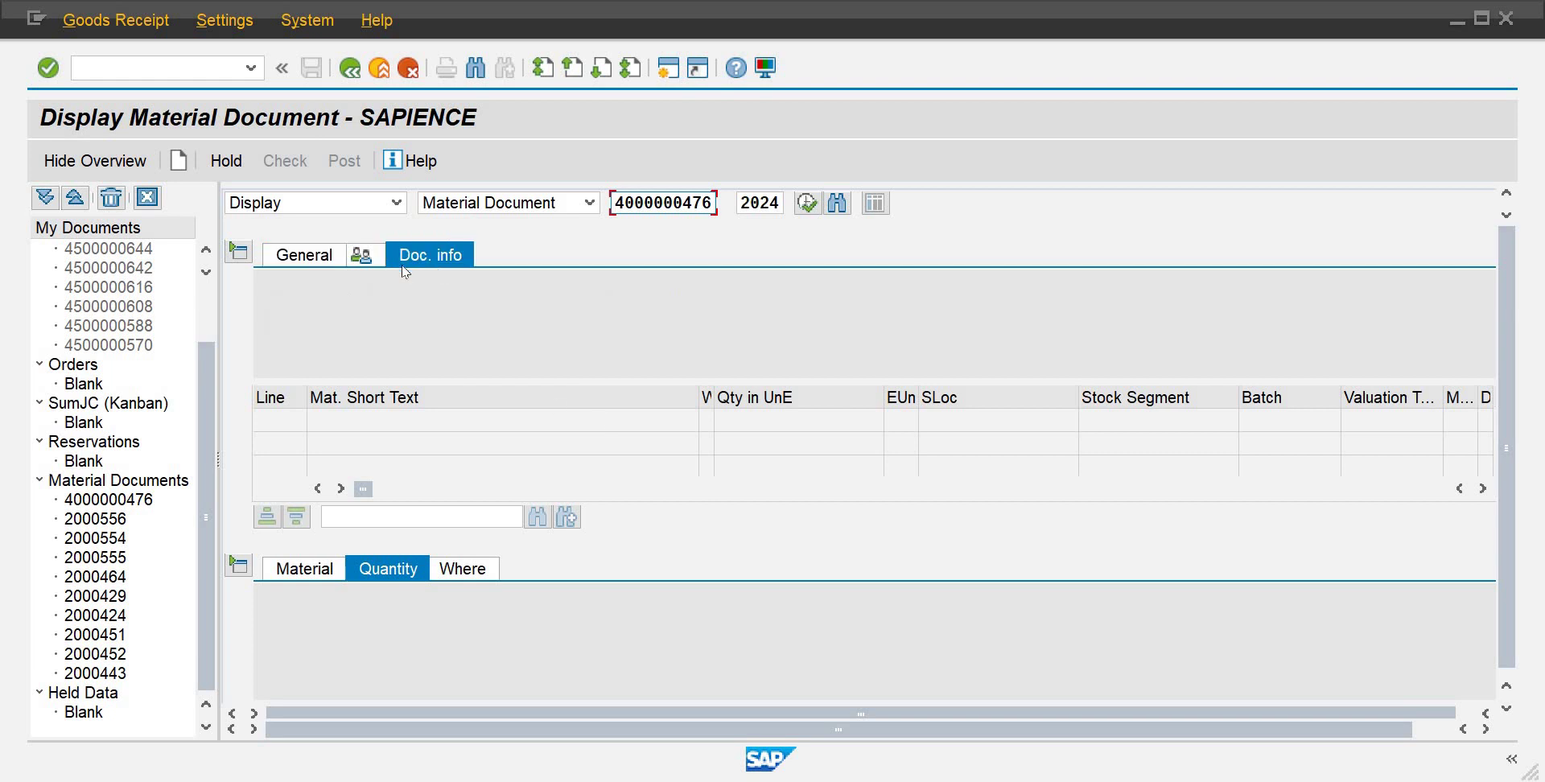
left_click(368, 258)
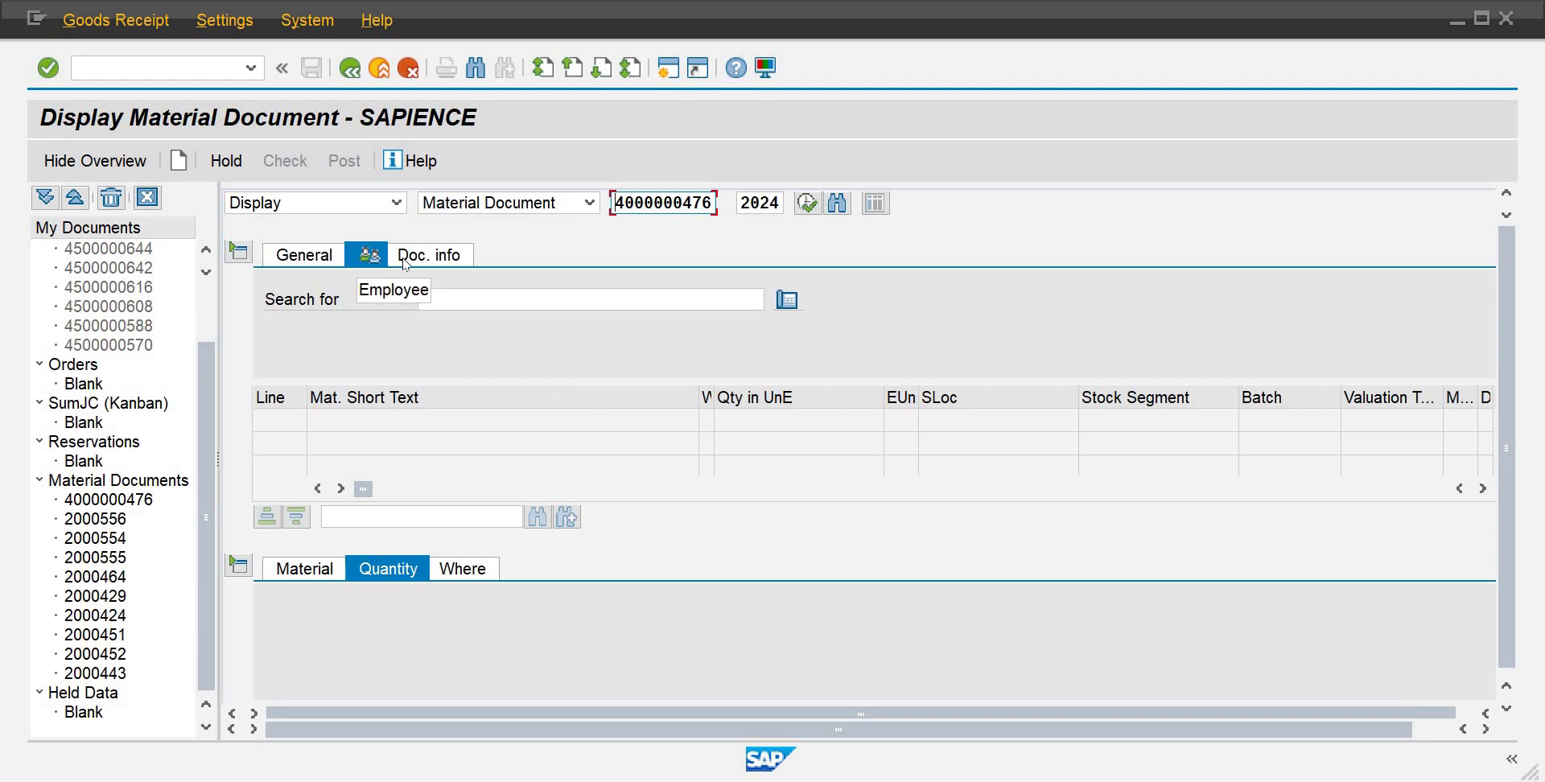
left_click(404, 259)
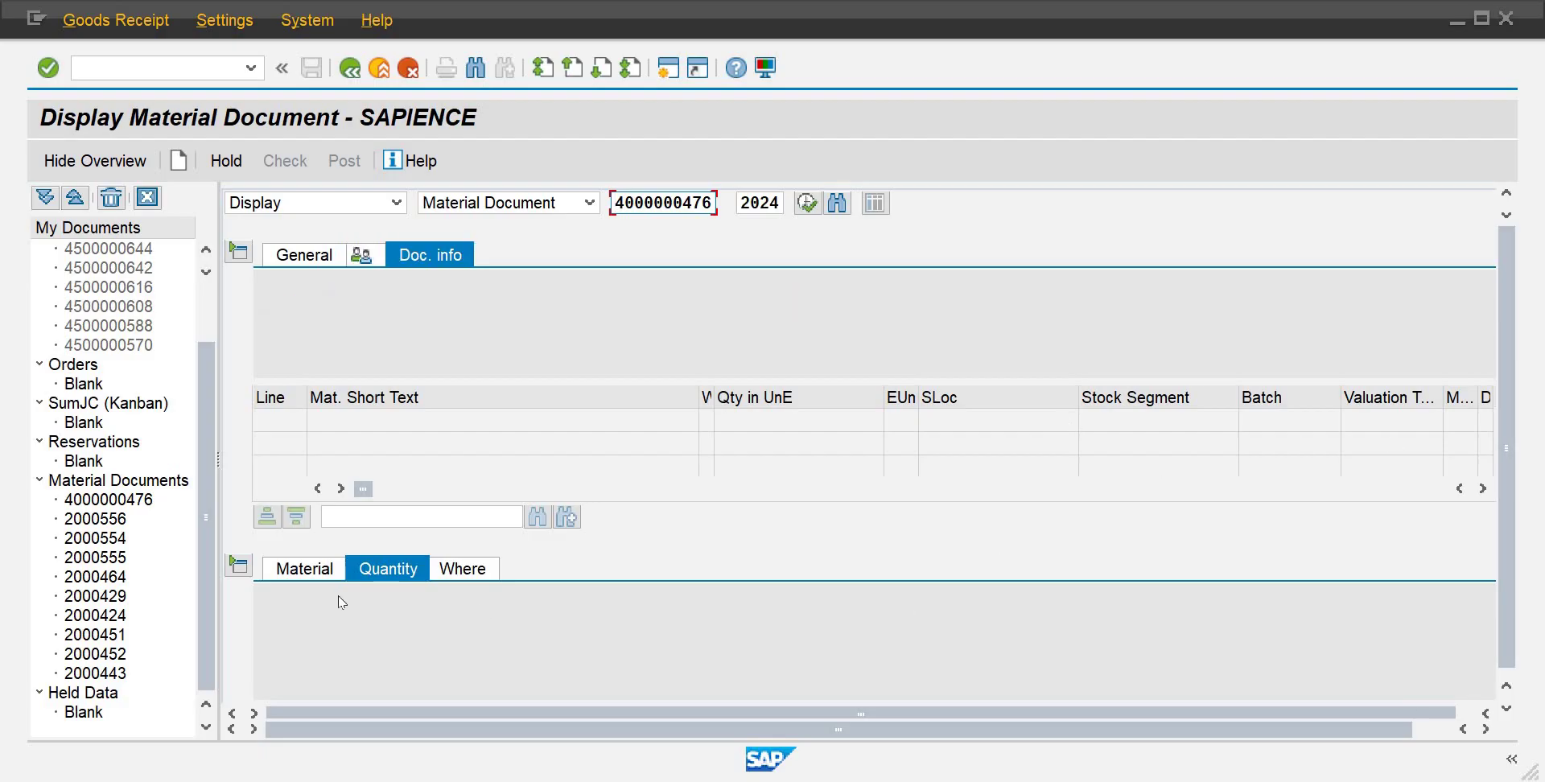
left_click(313, 573)
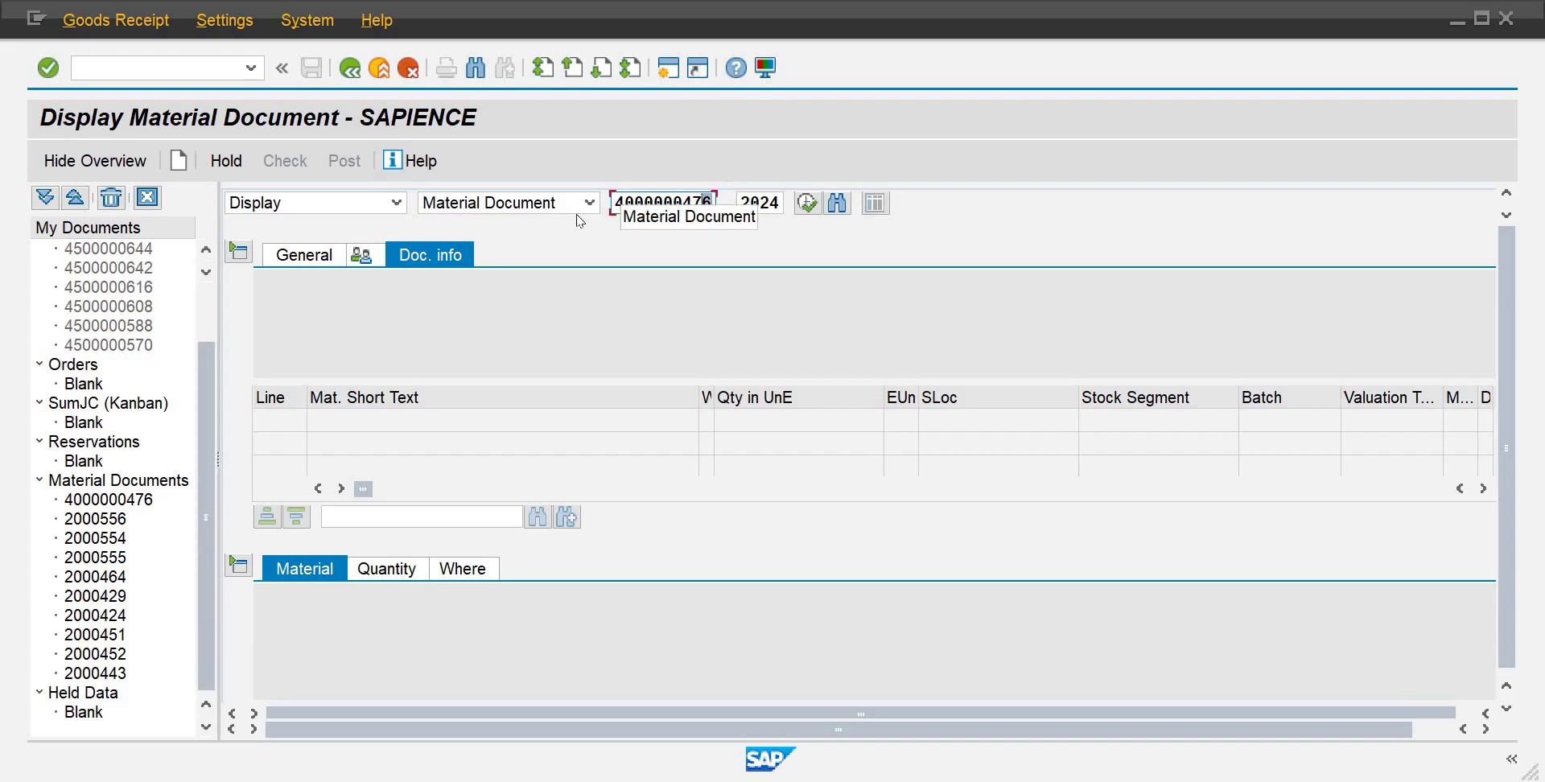
Step: Copy the material document number and leave the material document display
double_click(647, 201)
key("ctrl+c")
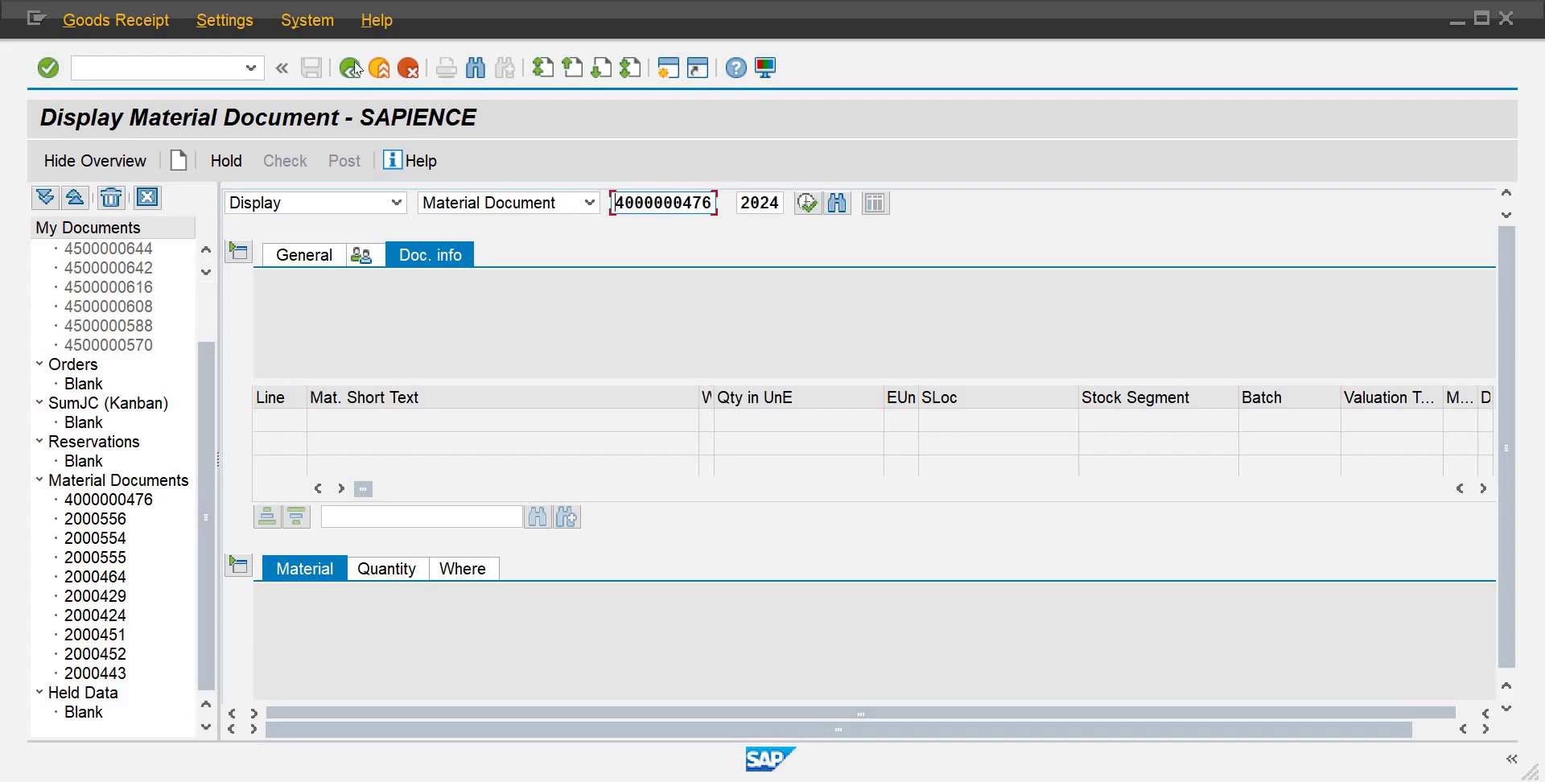
left_click(355, 68)
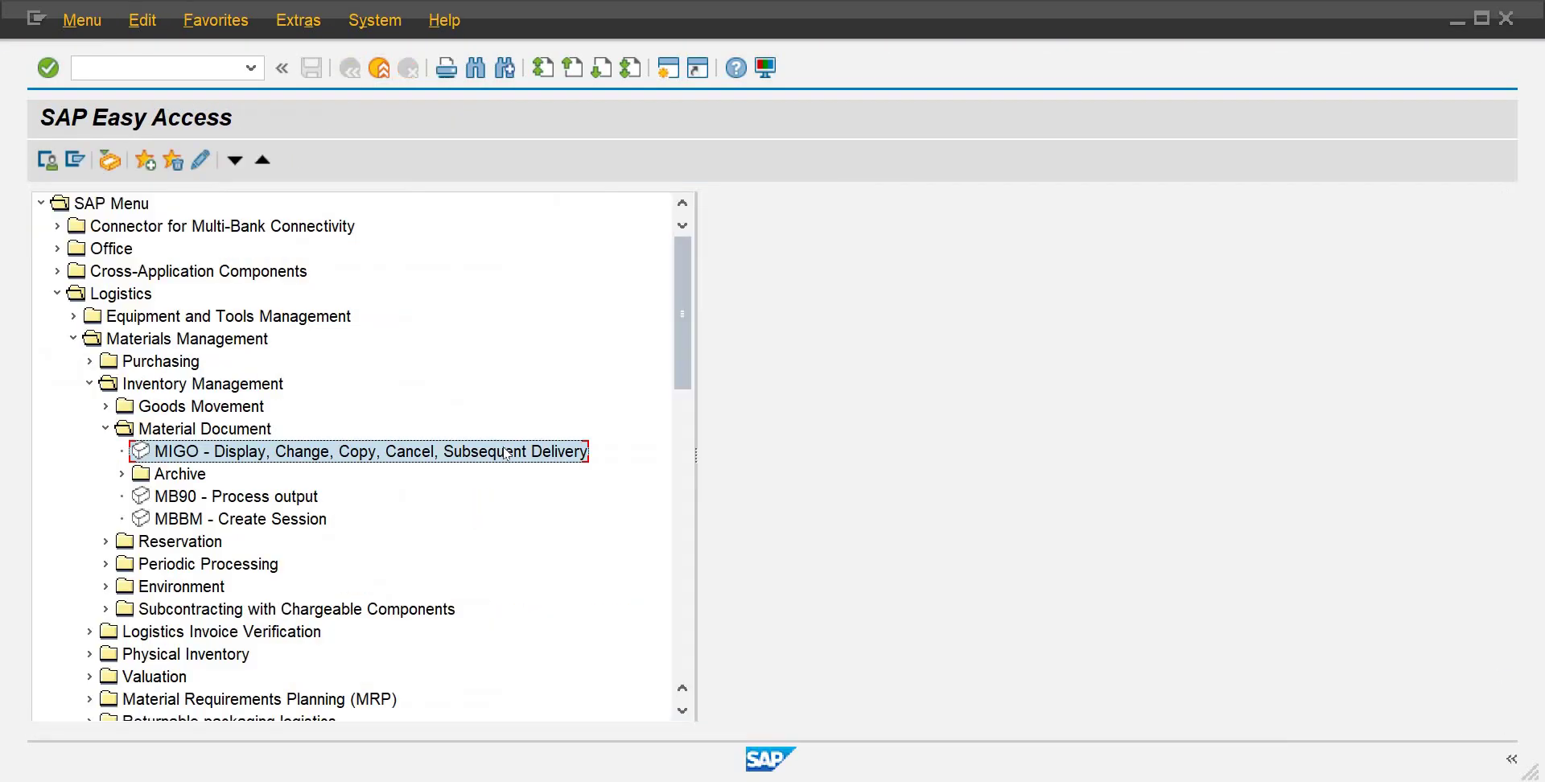
Step: Add MB51 Material Documents from the Inventory Management list displays to the favorites and open it
left_click(106, 587)
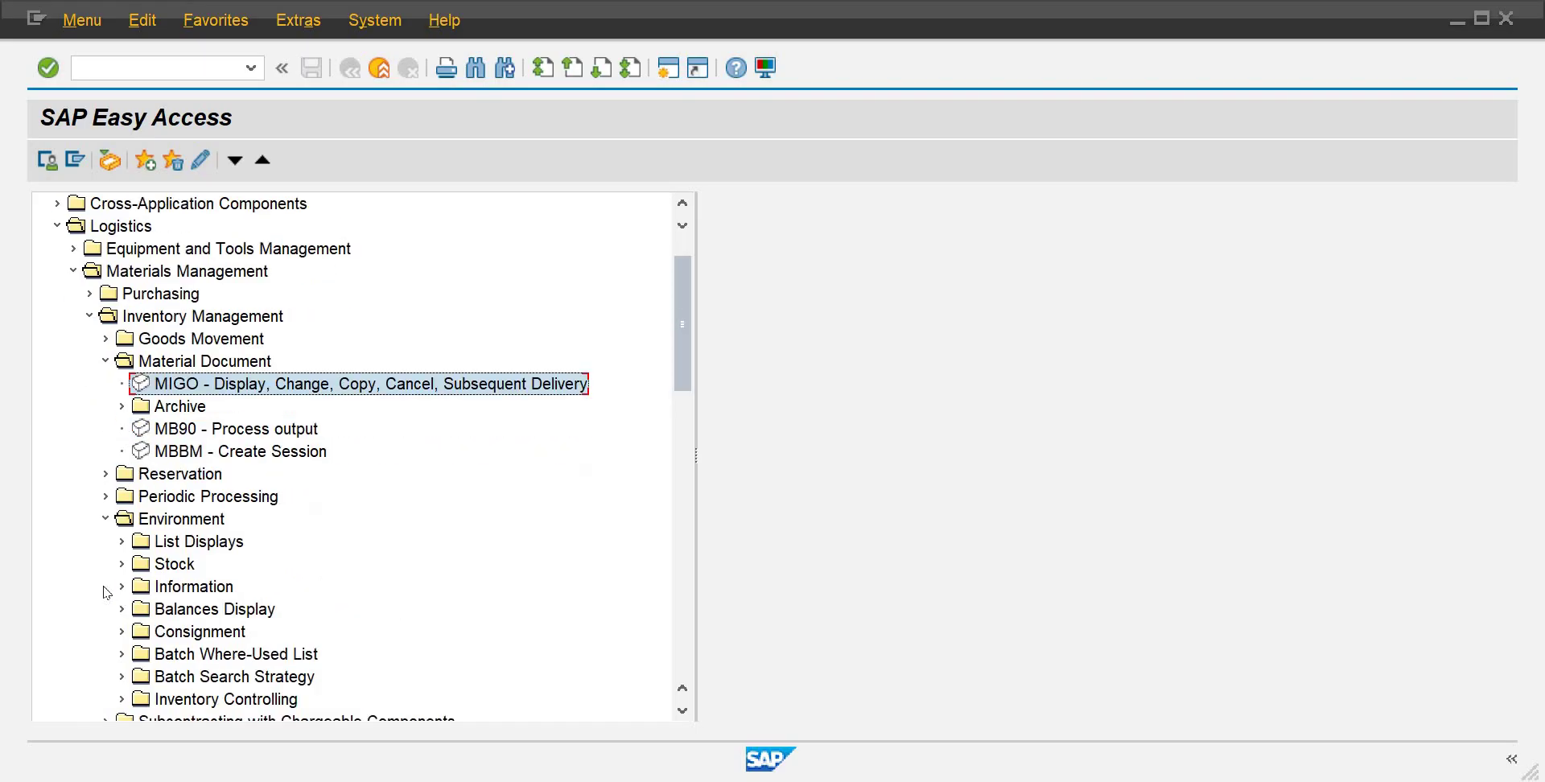
left_click(121, 543)
left_click(199, 566)
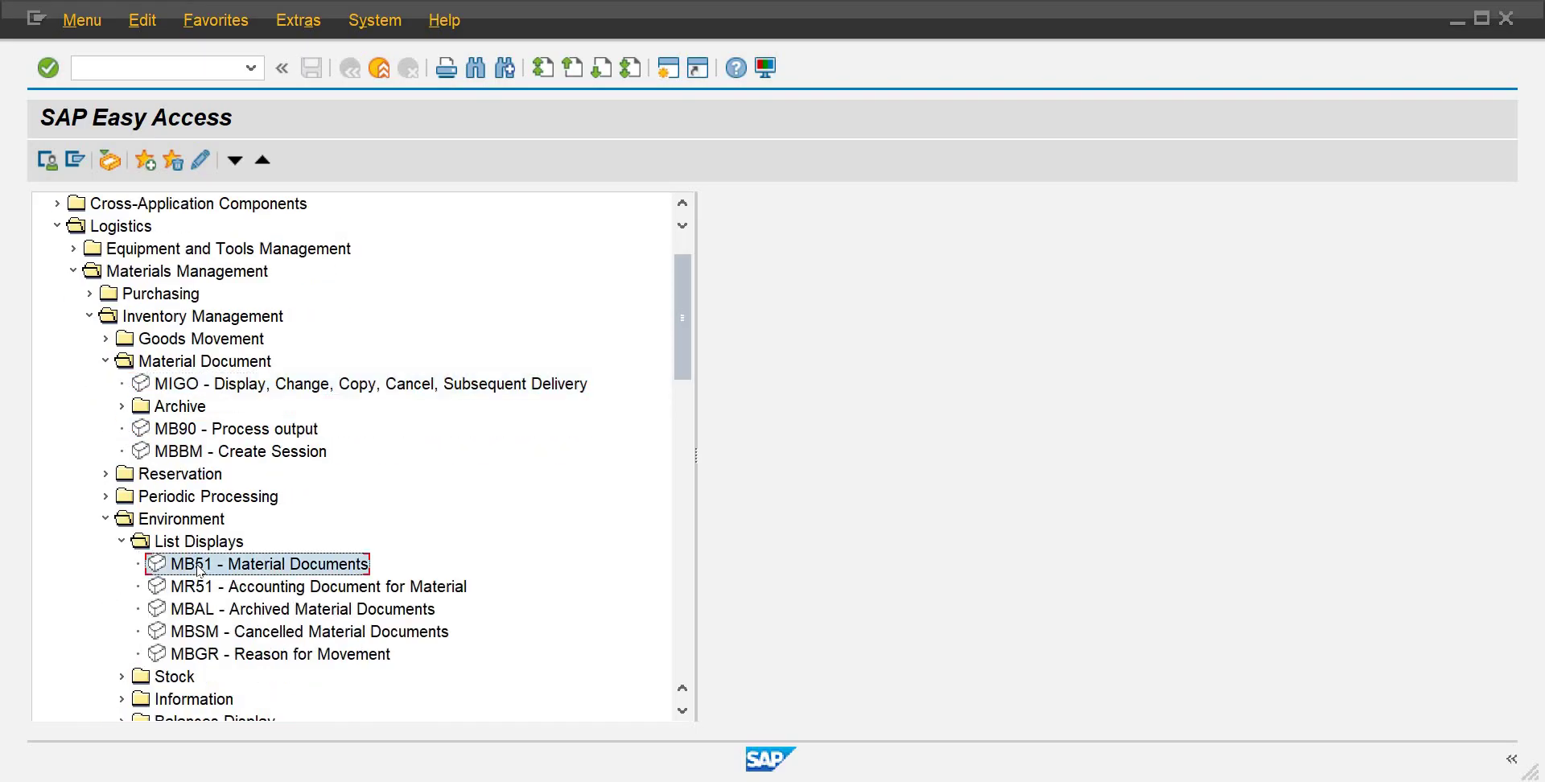
right_click(199, 566)
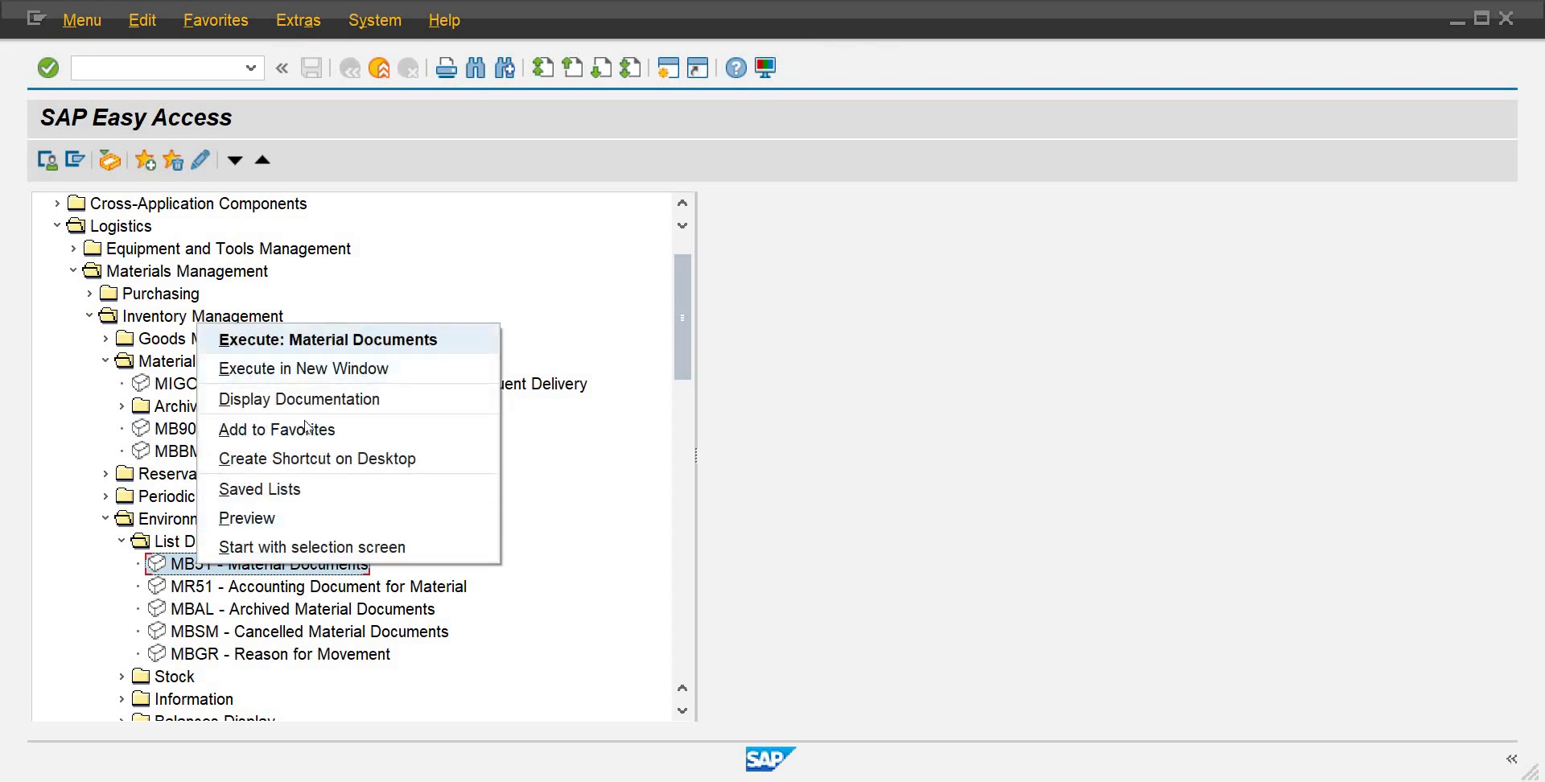
left_click(305, 430)
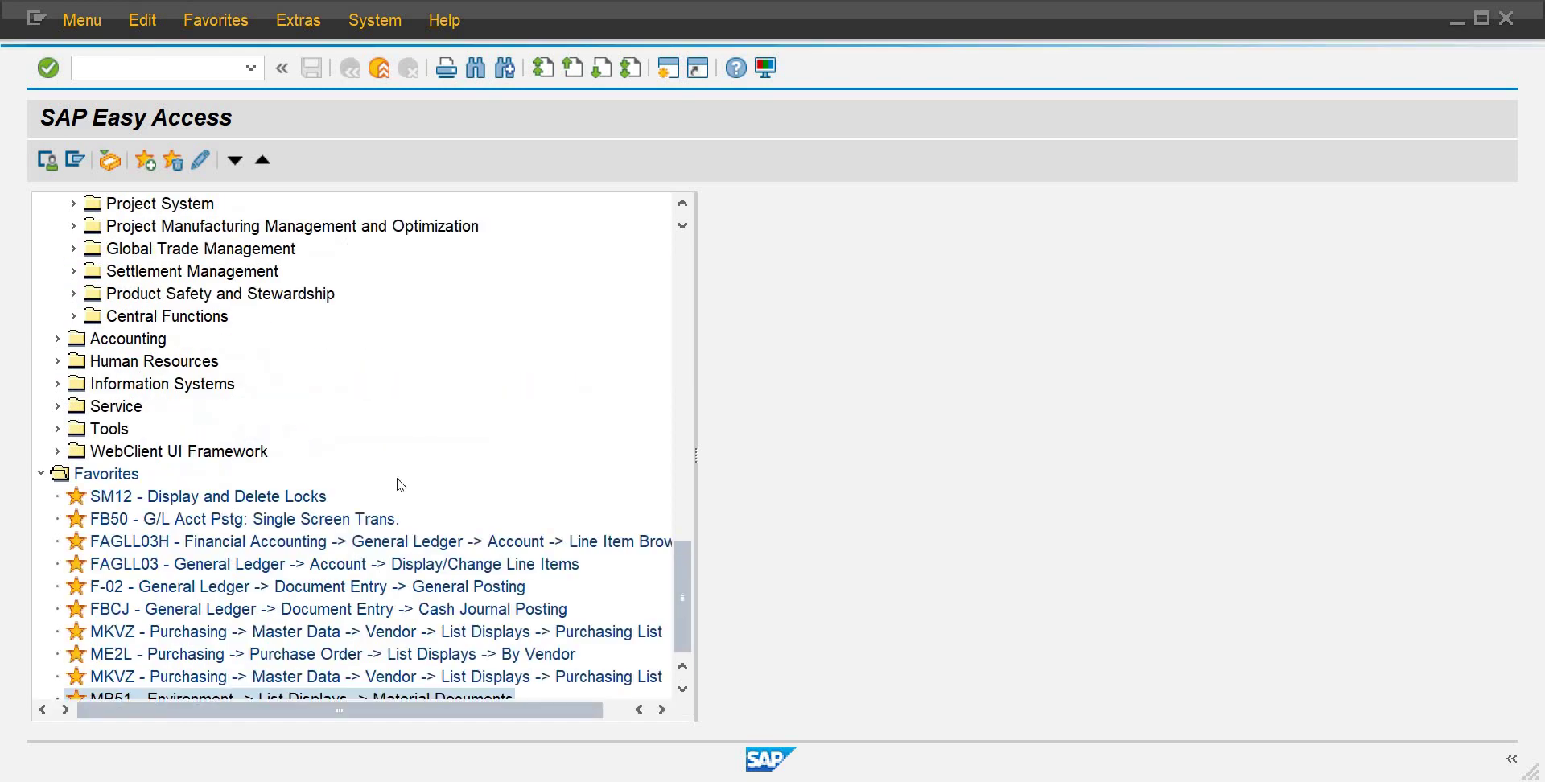
left_click(683, 690)
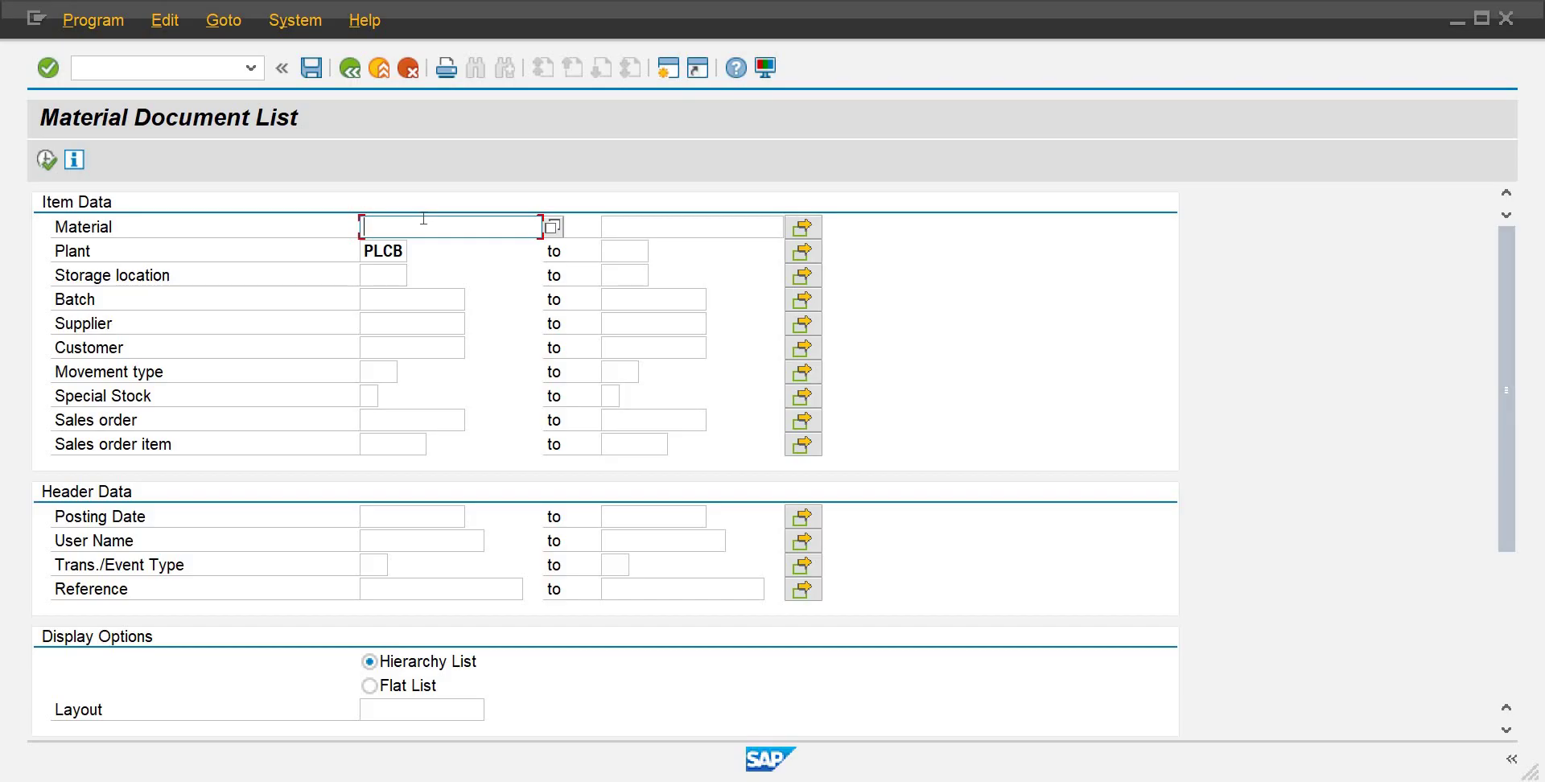
Step: Try to run the material document list with the copied document number as material and SL02 as storage location
key("ctrl+v")
left_click(395, 279)
type("sl02")
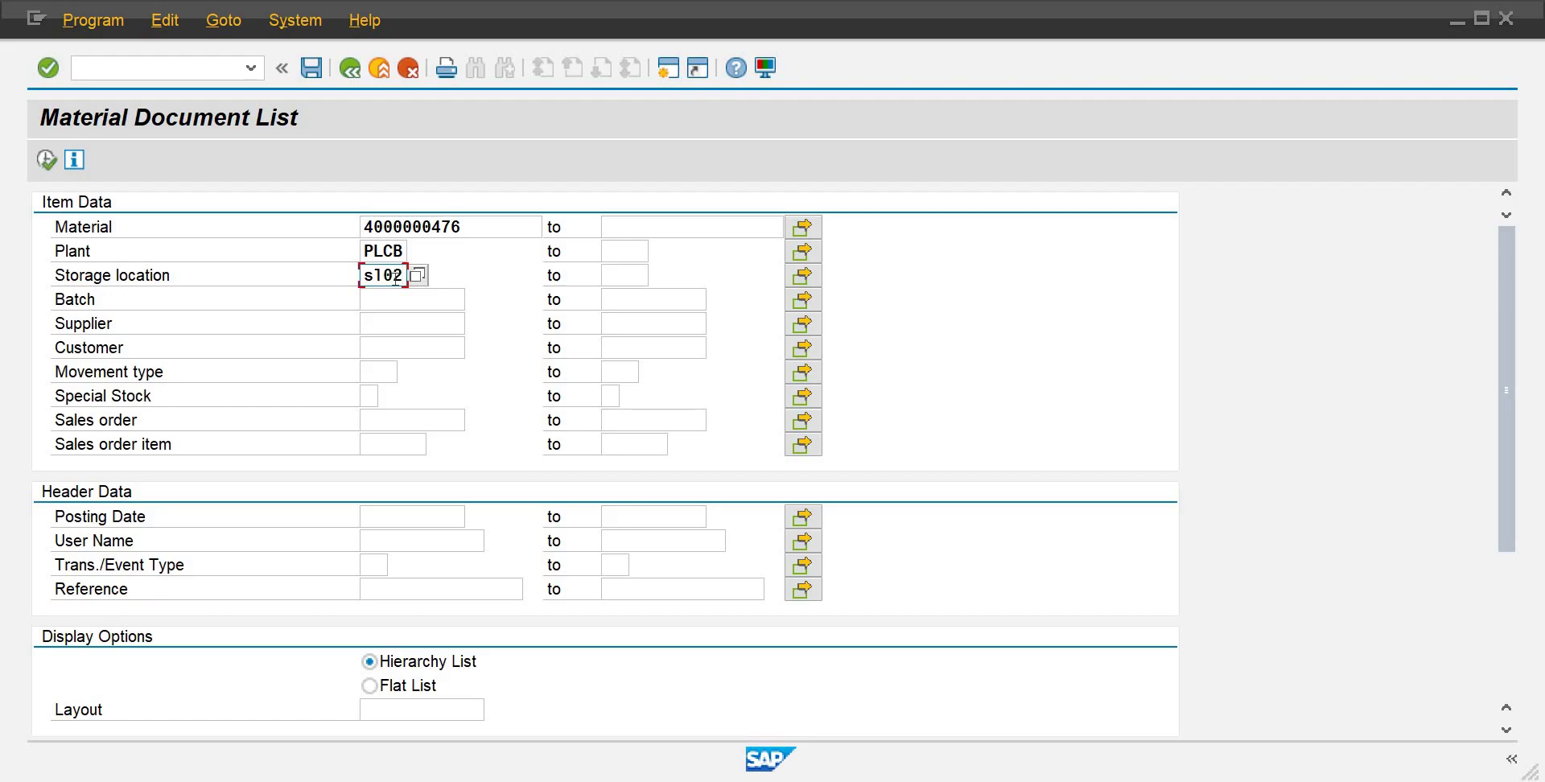
left_click(50, 165)
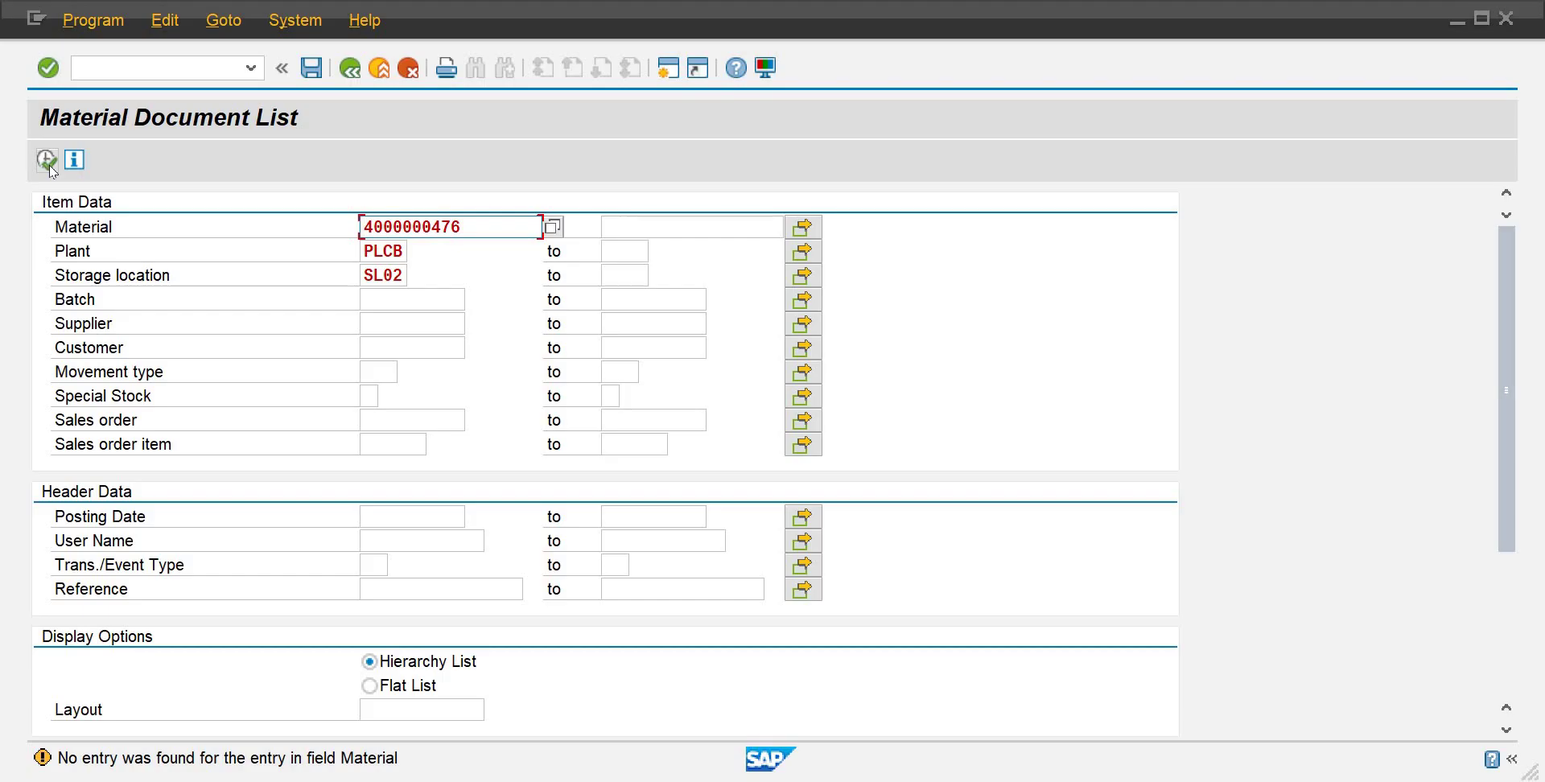
Step: Replace the material with RMCB1001 and run the material document list
left_click(475, 232)
key("BackSpace")
key("BackSpace")
key("BackSpace")
key("BackSpace")
key("BackSpace")
key("BackSpace")
key("BackSpace")
key("BackSpace")
key("BackSpace")
key("BackSpace")
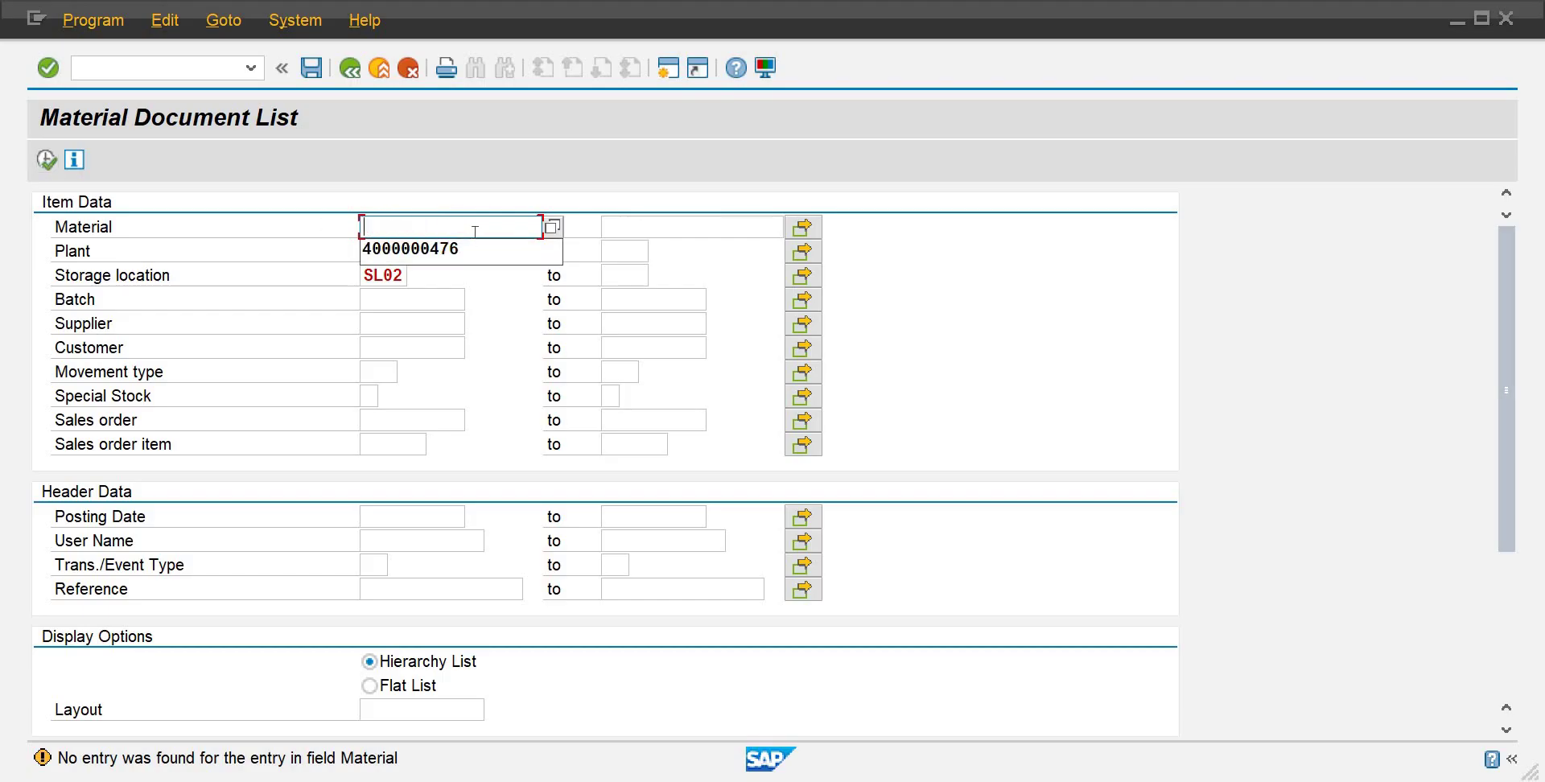
type("rmcb")
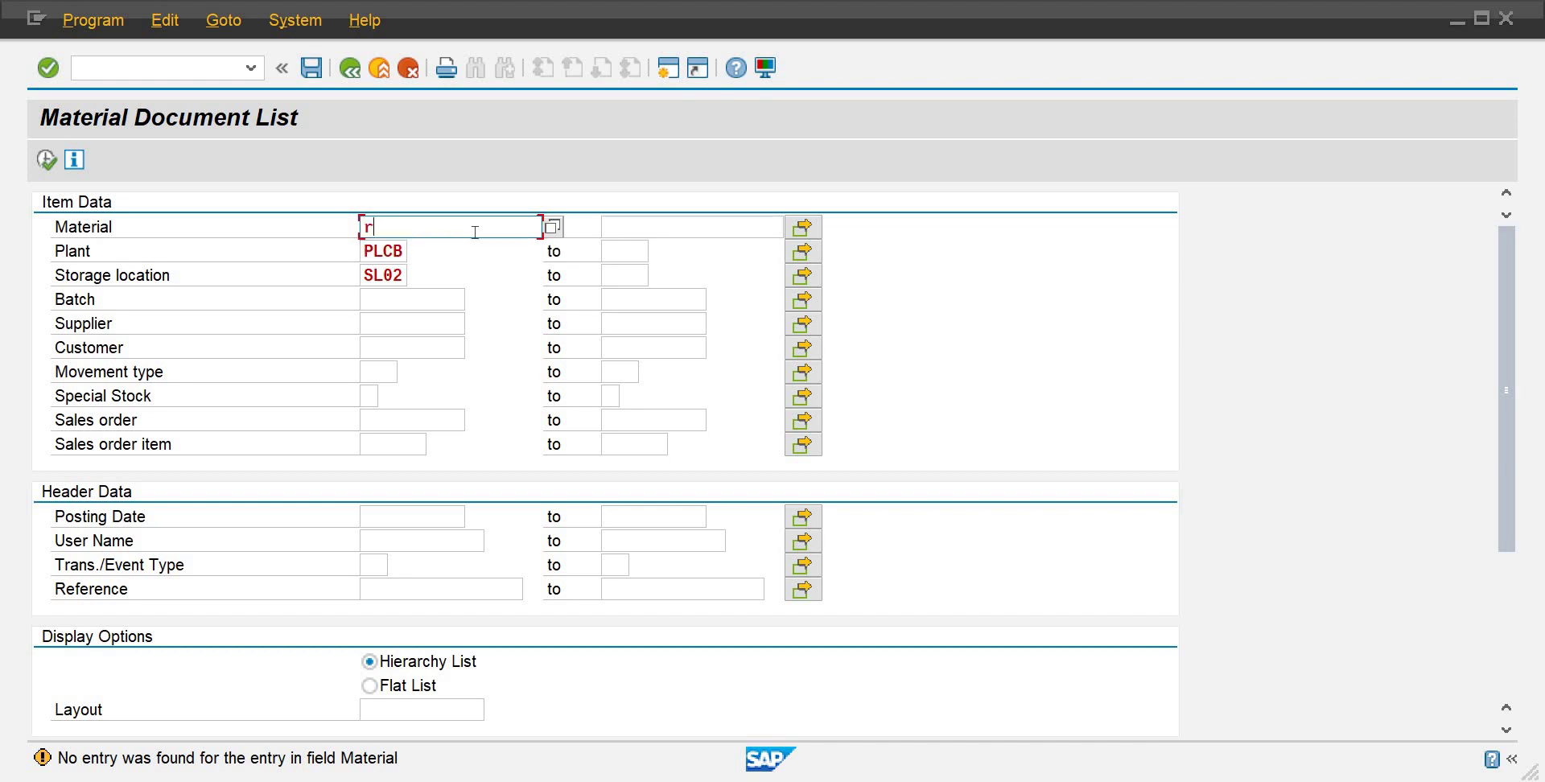
type("1001")
left_click(44, 160)
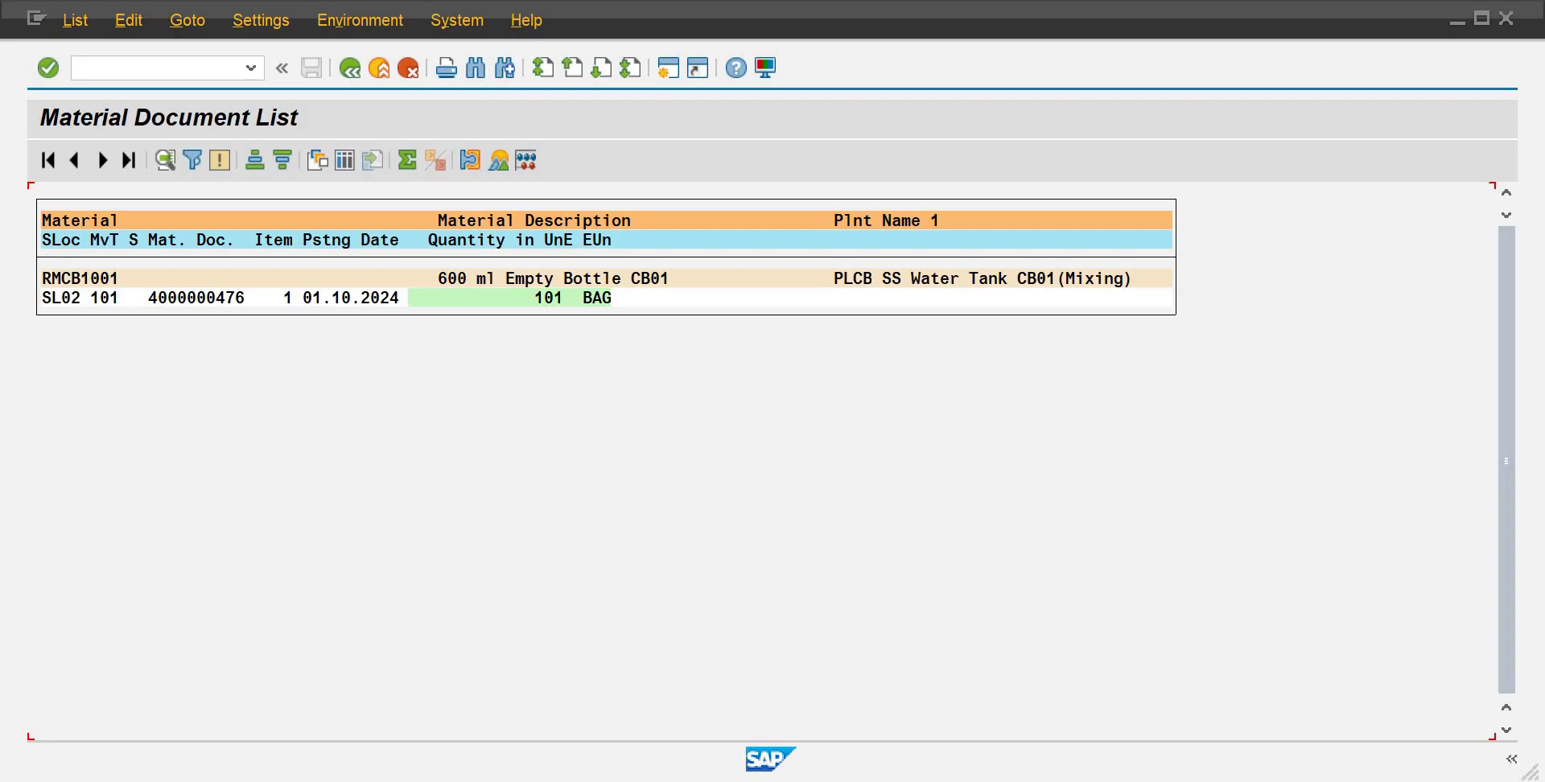
Step: Switch to the procurement roadmap PDF, select the GRN / Receive Inventory line with T-code MB51, and return to the SAP list
mouse_move(863, 779)
left_click(907, 744)
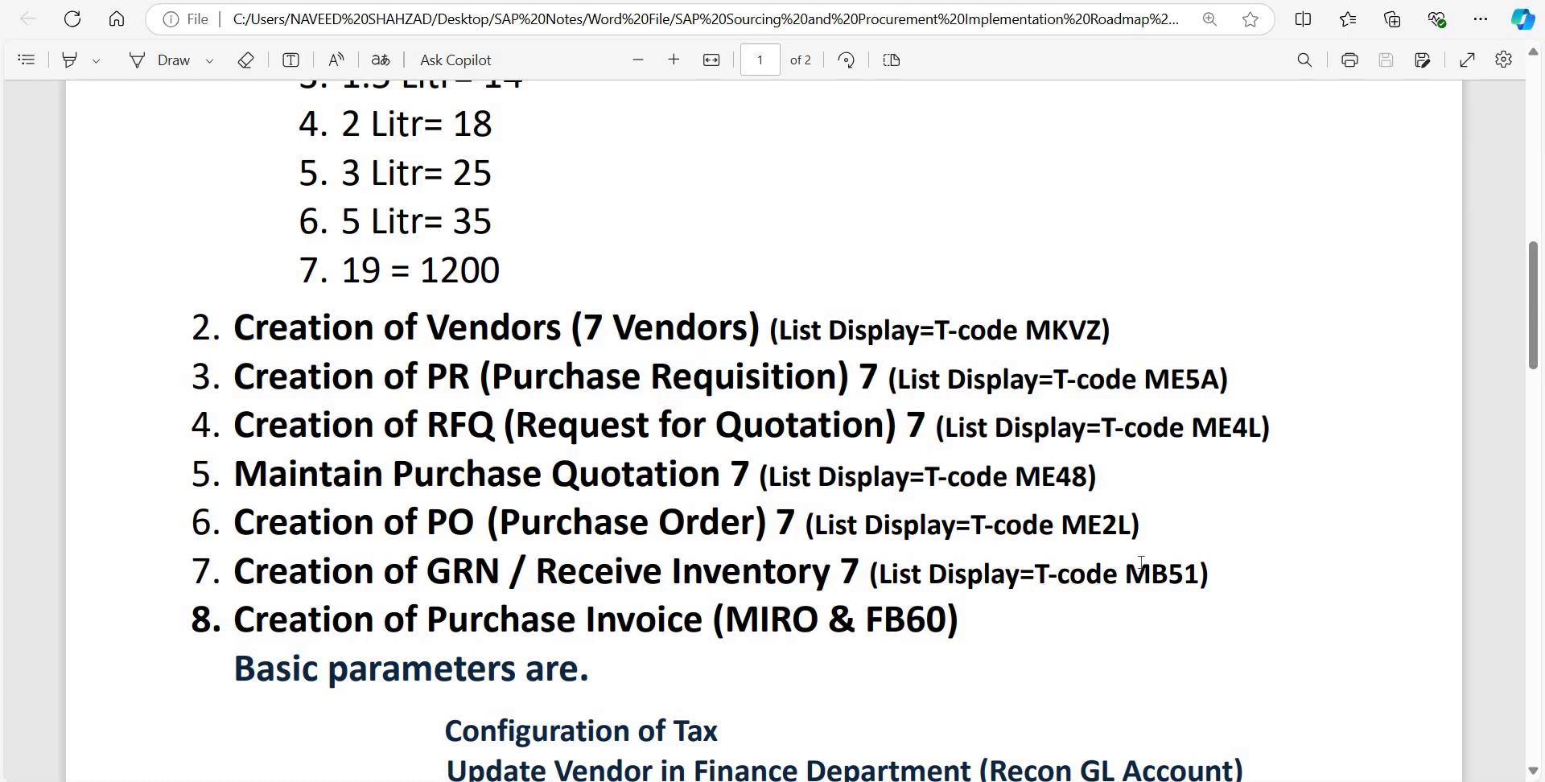
left_click_drag(711, 609, 233, 579)
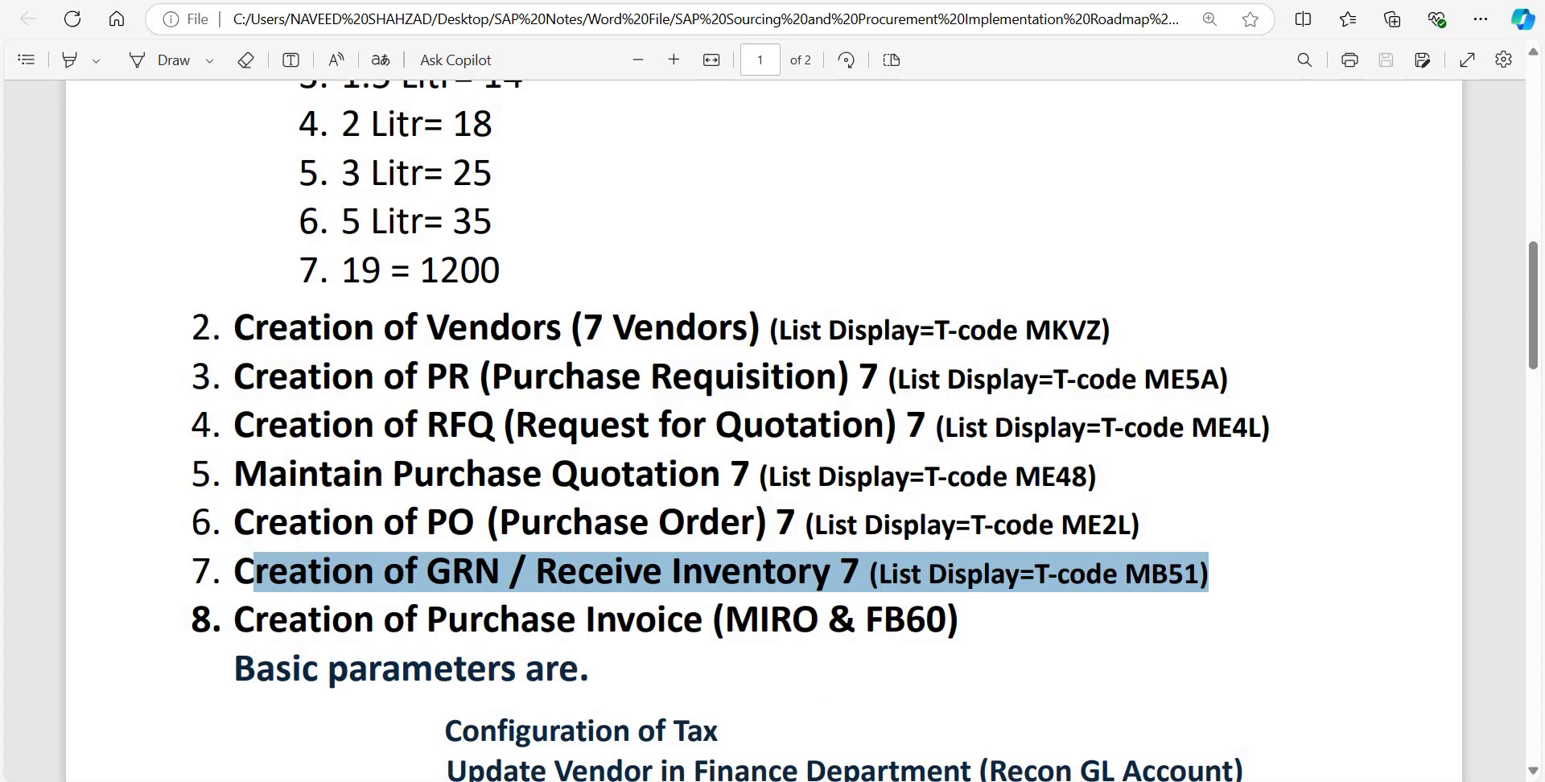
left_click(1033, 745)
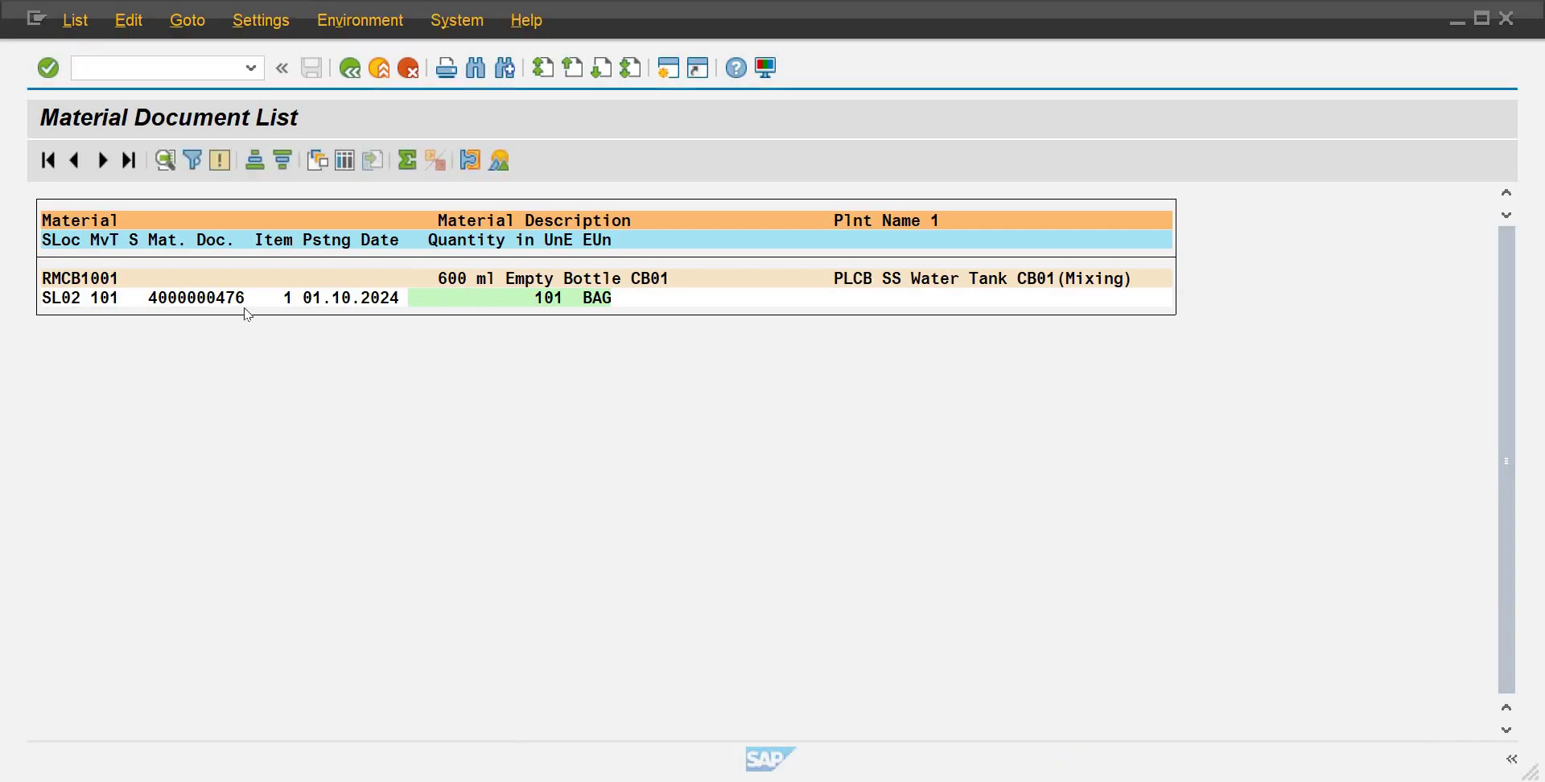
Step: Open the material document from the RMCB1001 list and check its quantity, vendor and document info details
double_click(235, 301)
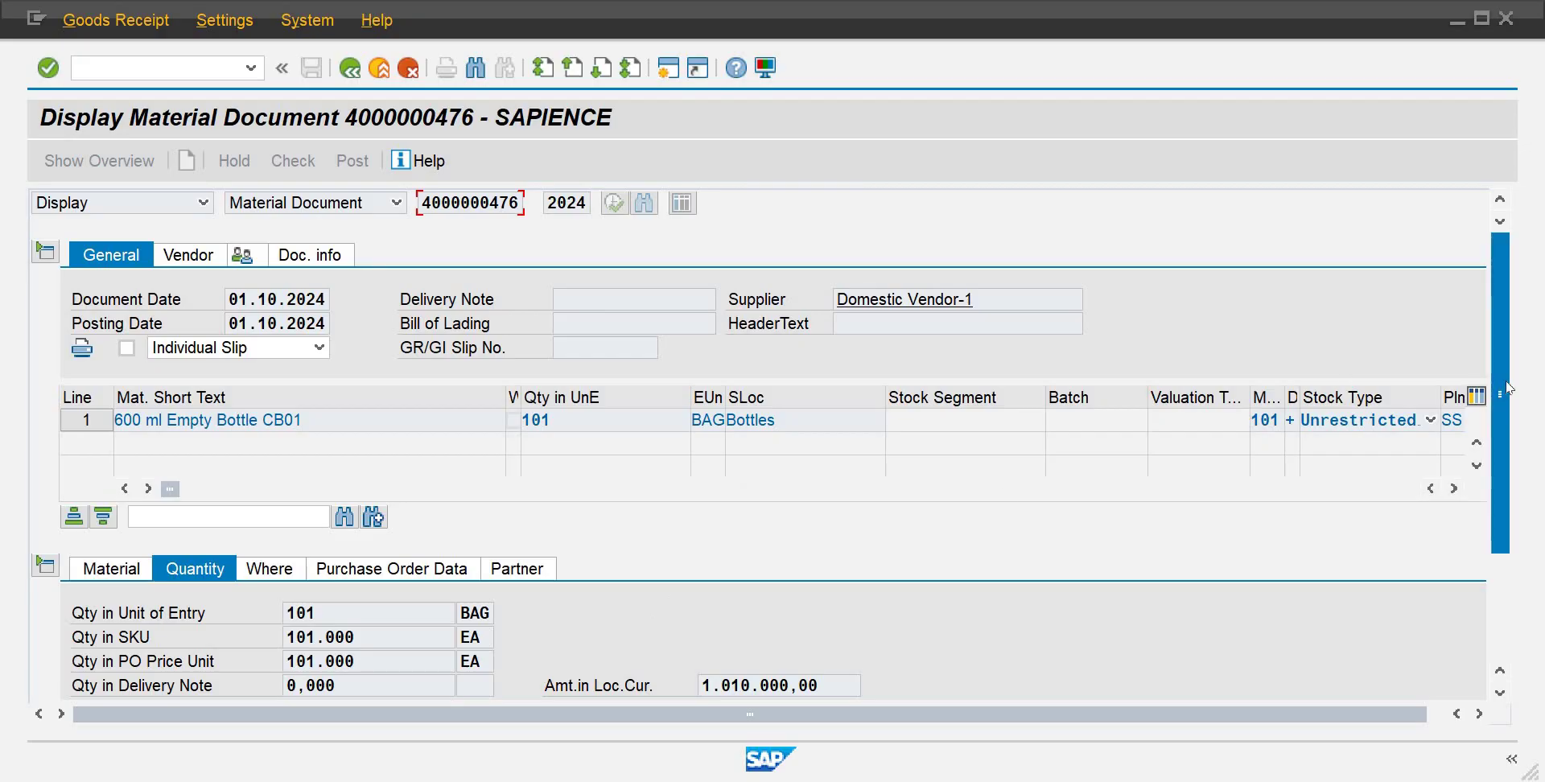
scroll(1510, 483, "down", 3)
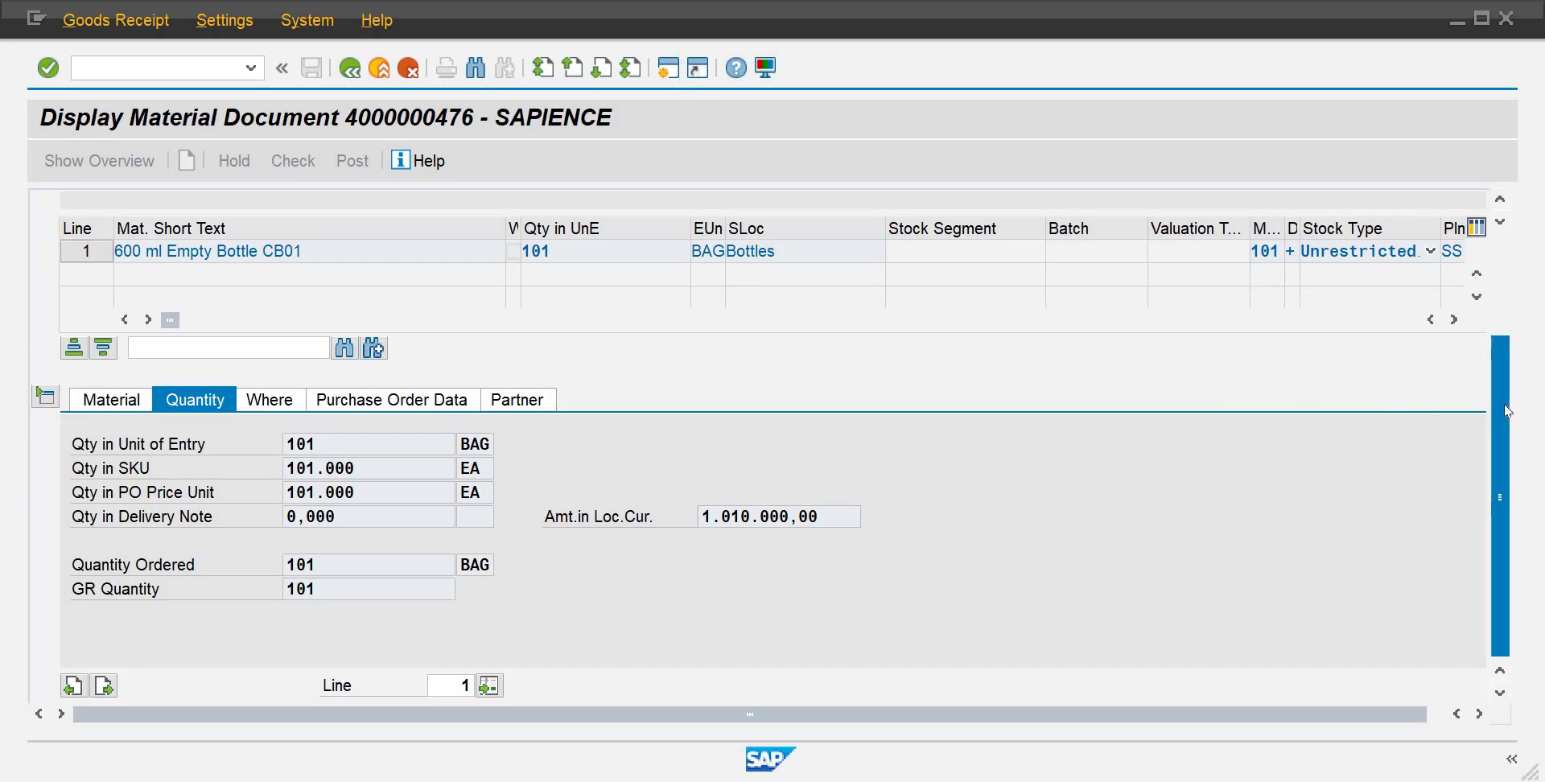
scroll(1503, 395, "up", 3)
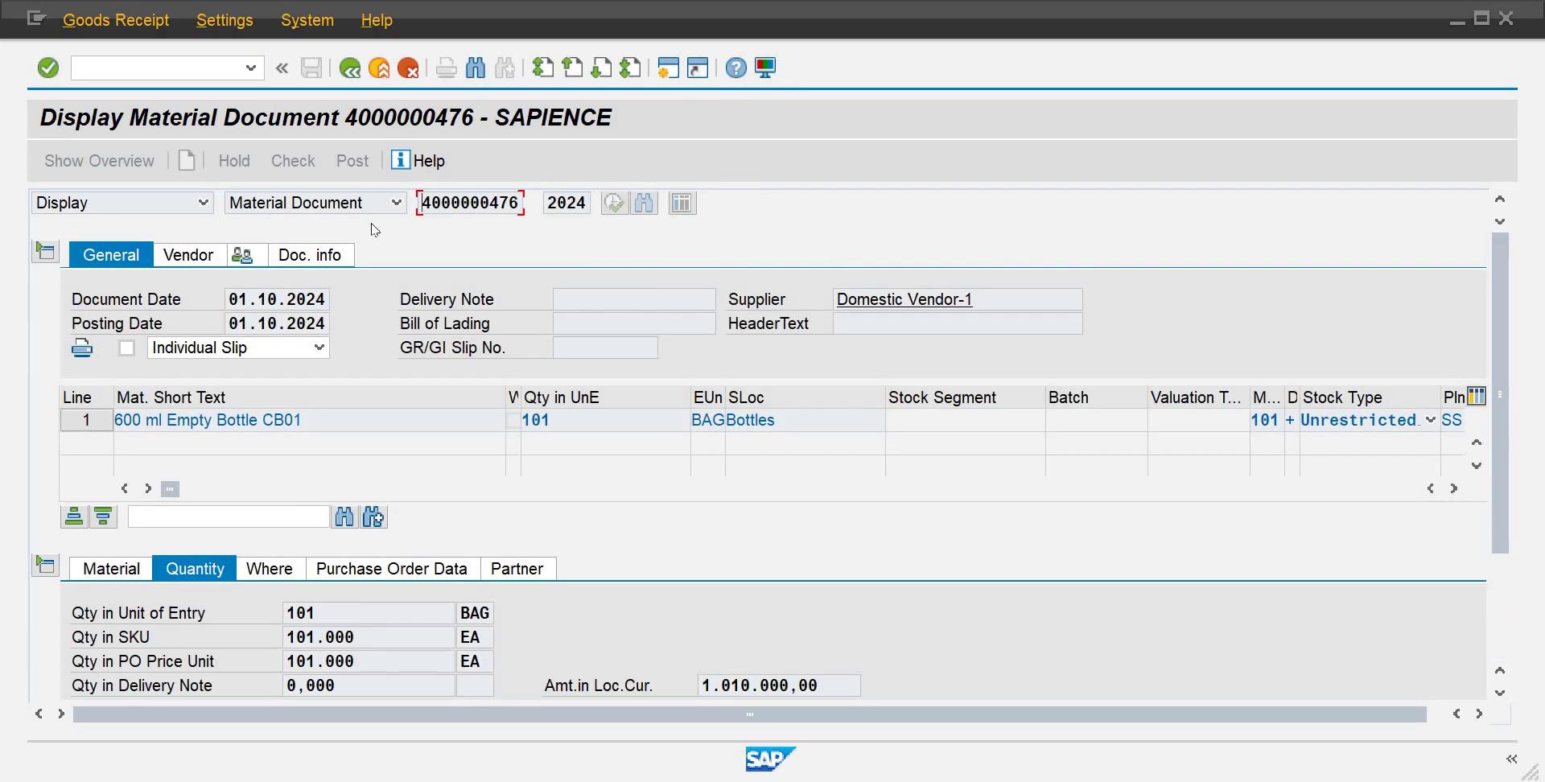
left_click(193, 264)
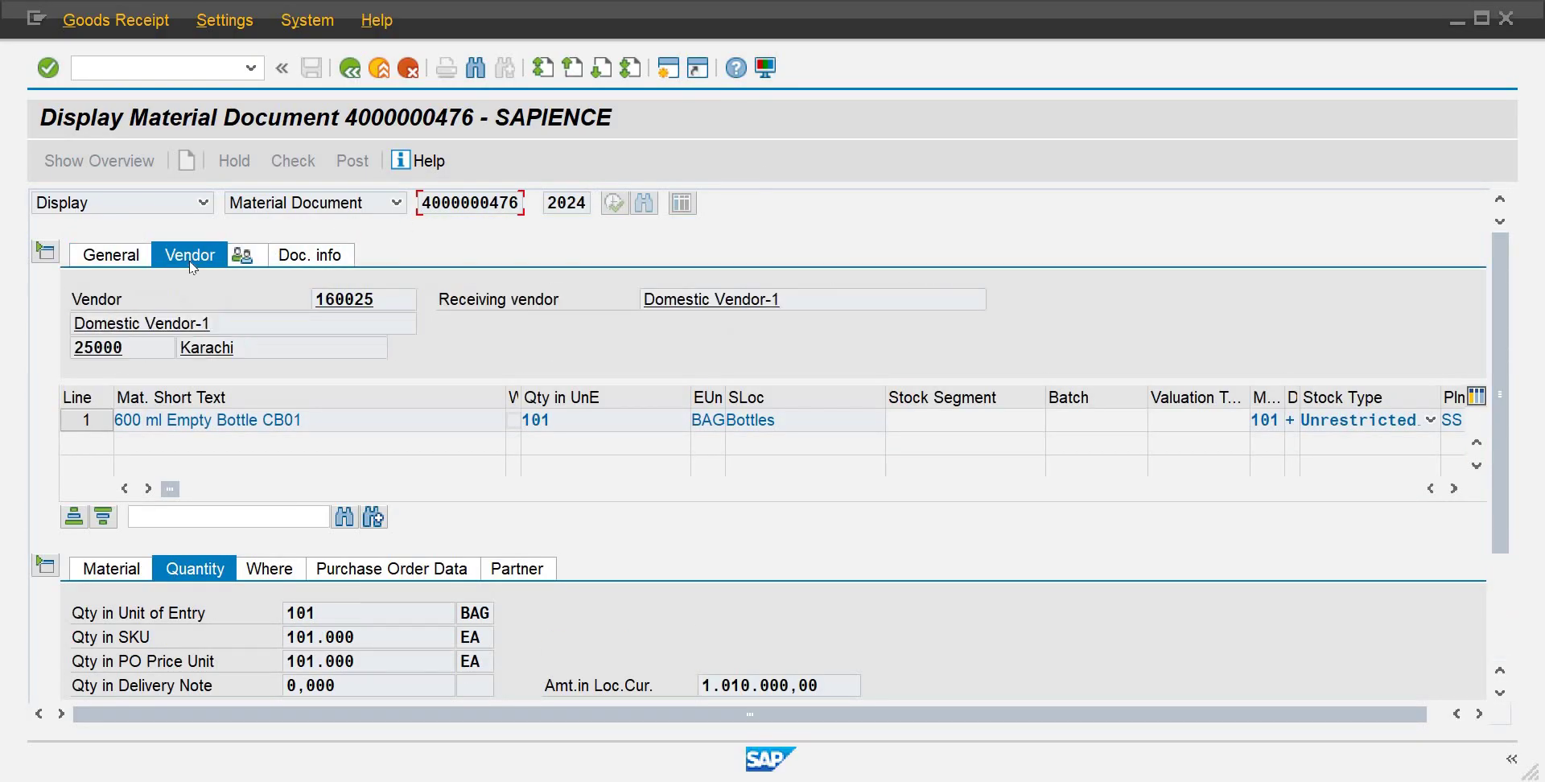
left_click(335, 263)
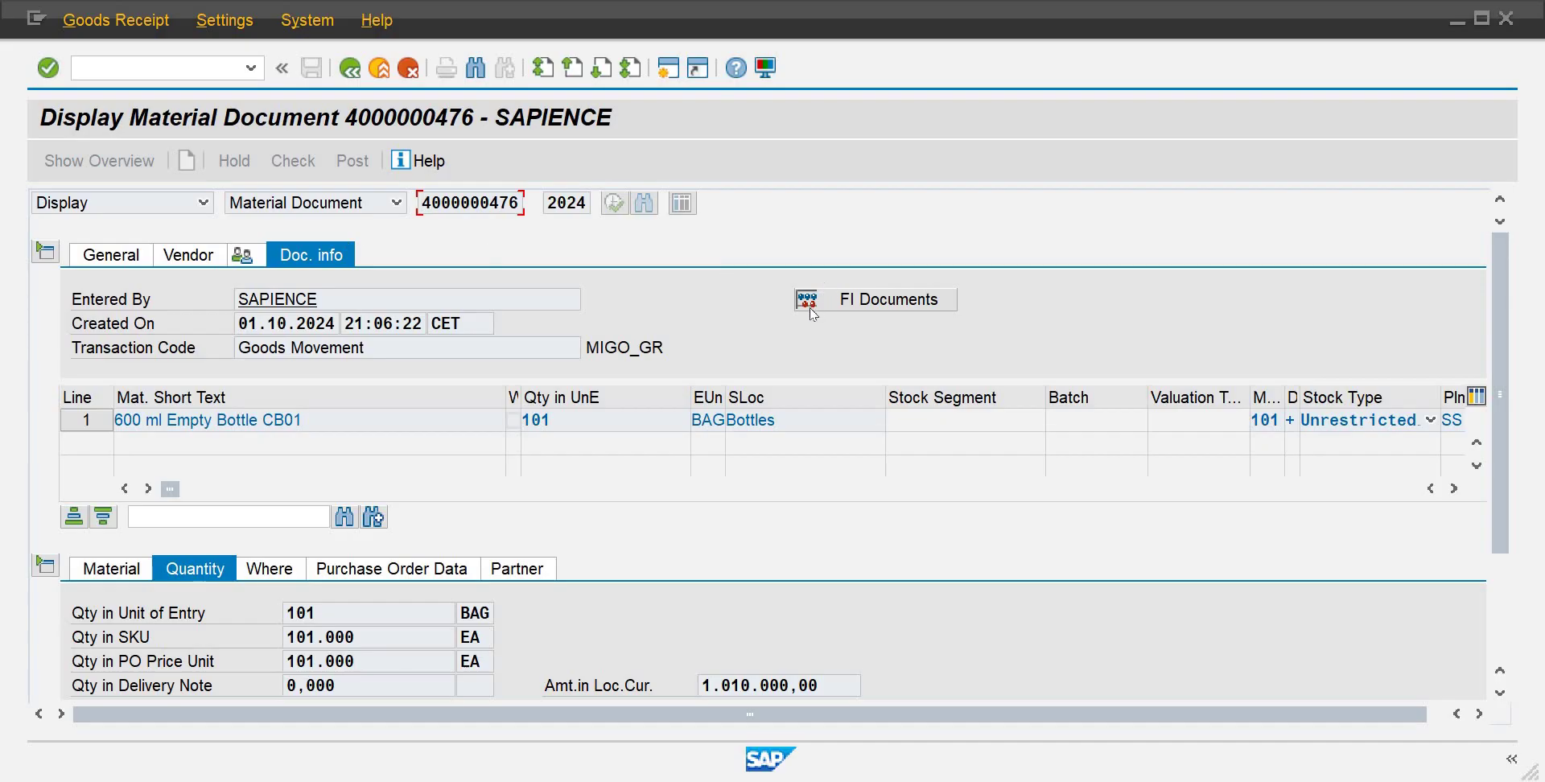
Step: Open the goods receipt's accounting document from its FI documents and examine the Raw Material Invtory and IR/GR A/c line items
left_click(872, 304)
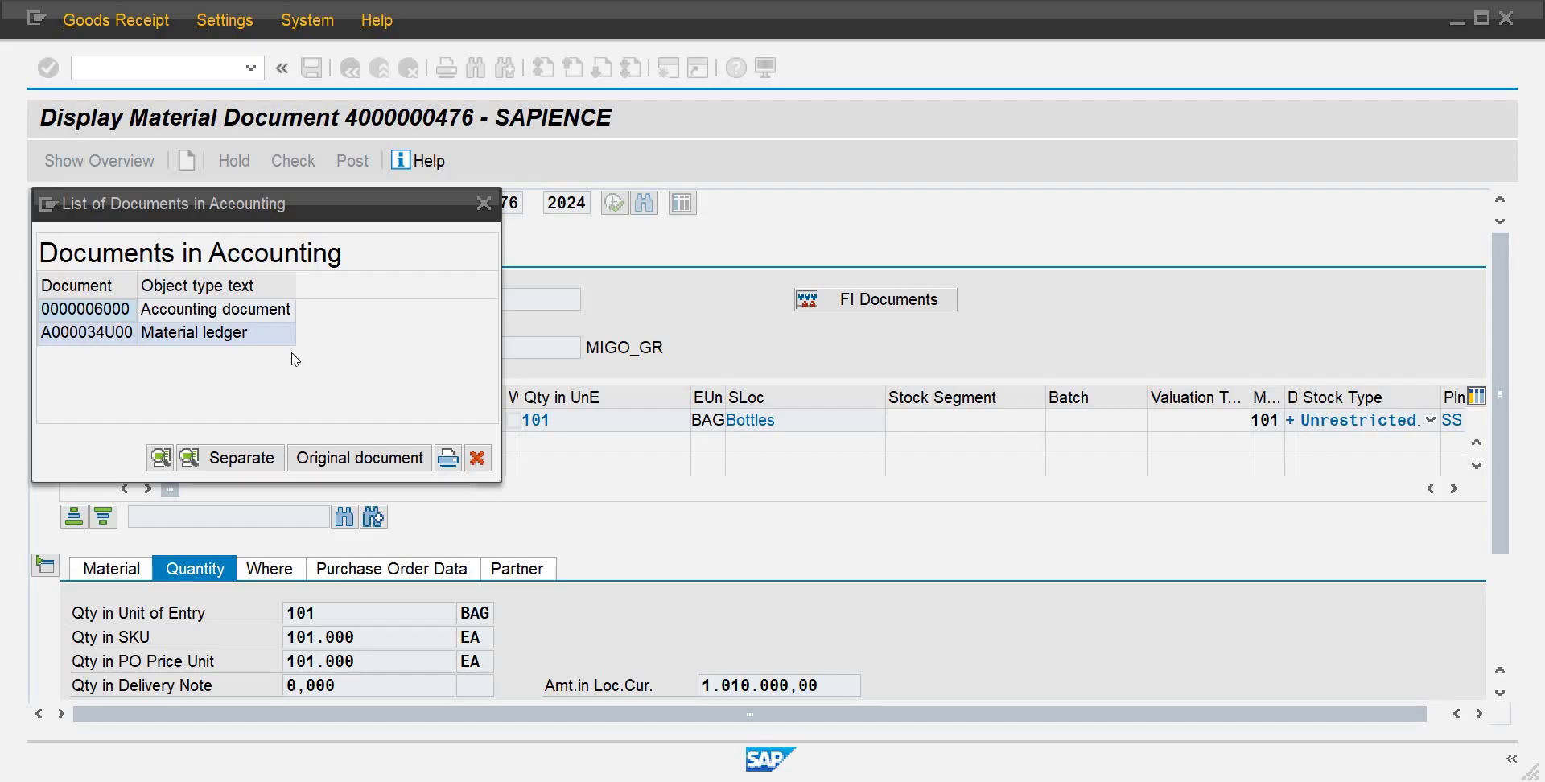
double_click(226, 311)
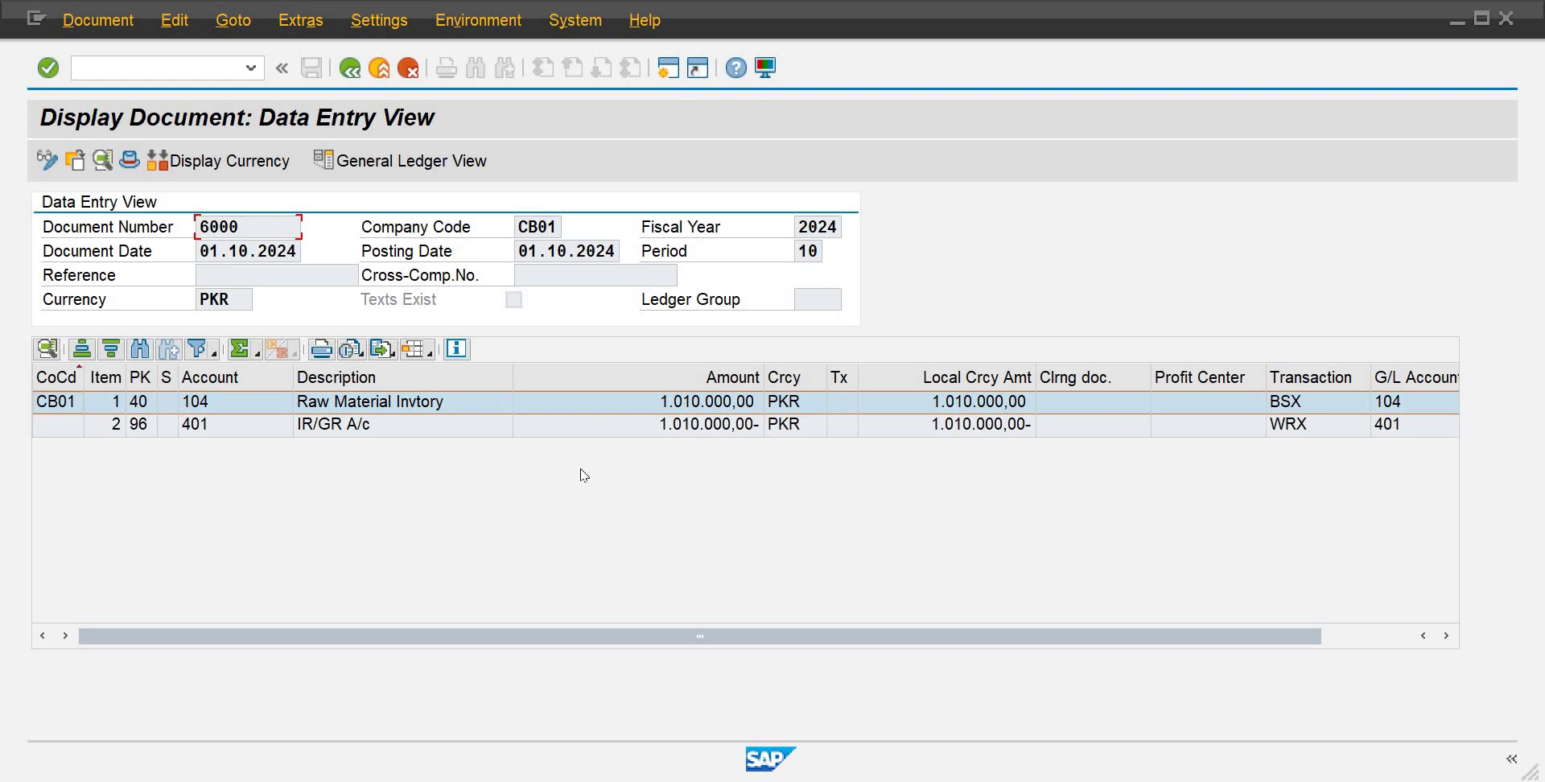
left_click(455, 398)
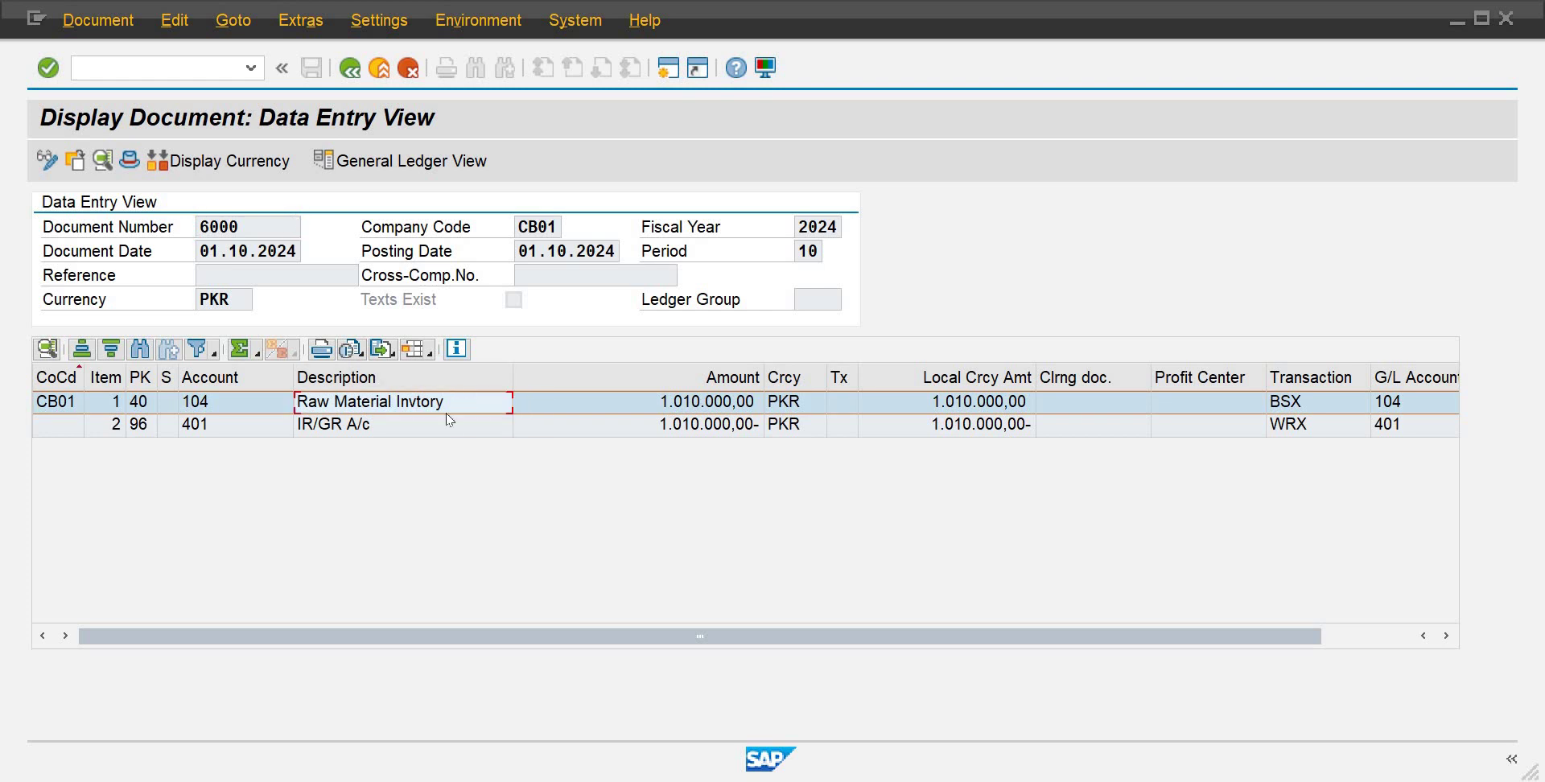
left_click(433, 426)
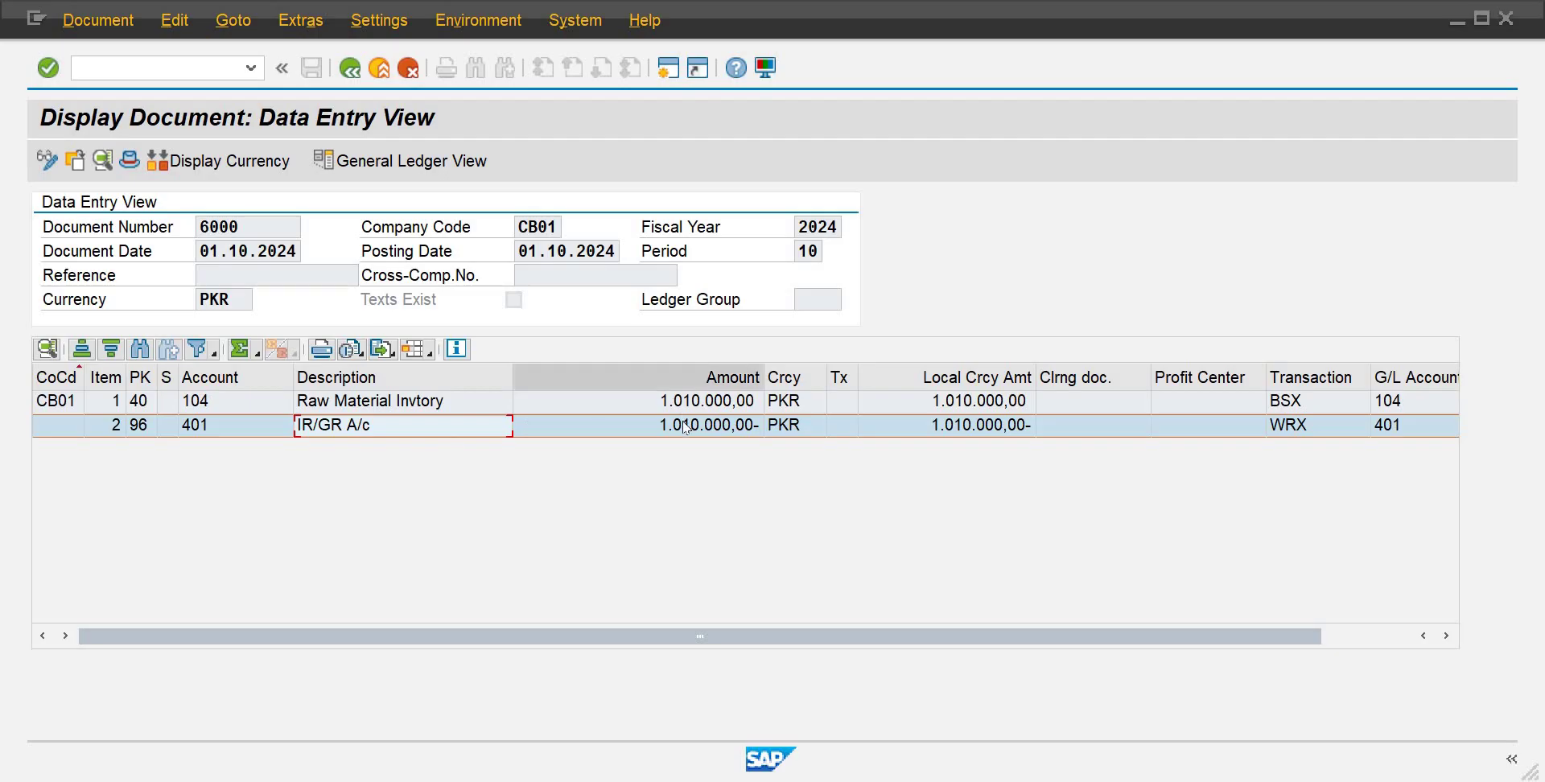
mouse_move(1057, 752)
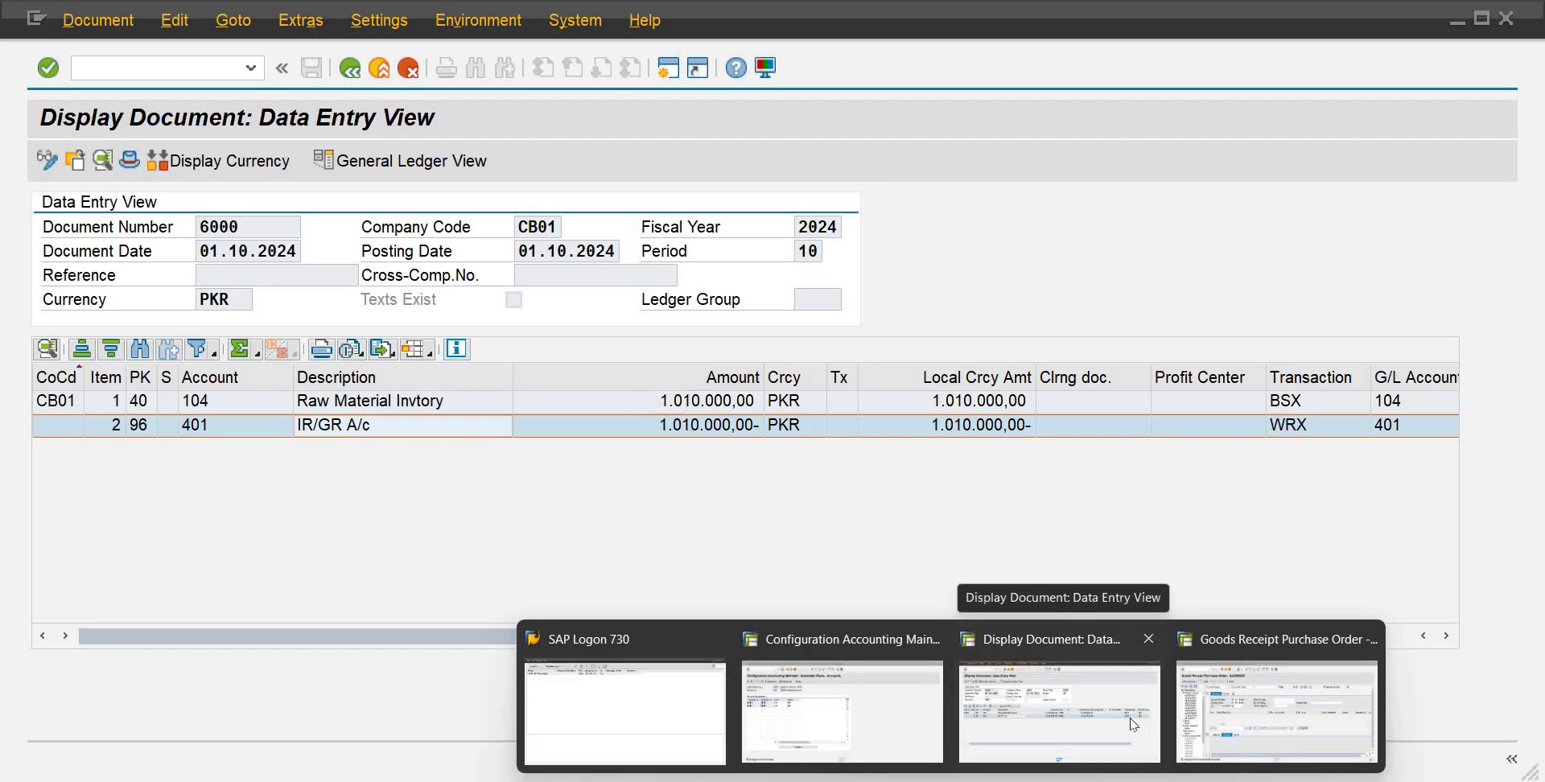
left_click(1022, 554)
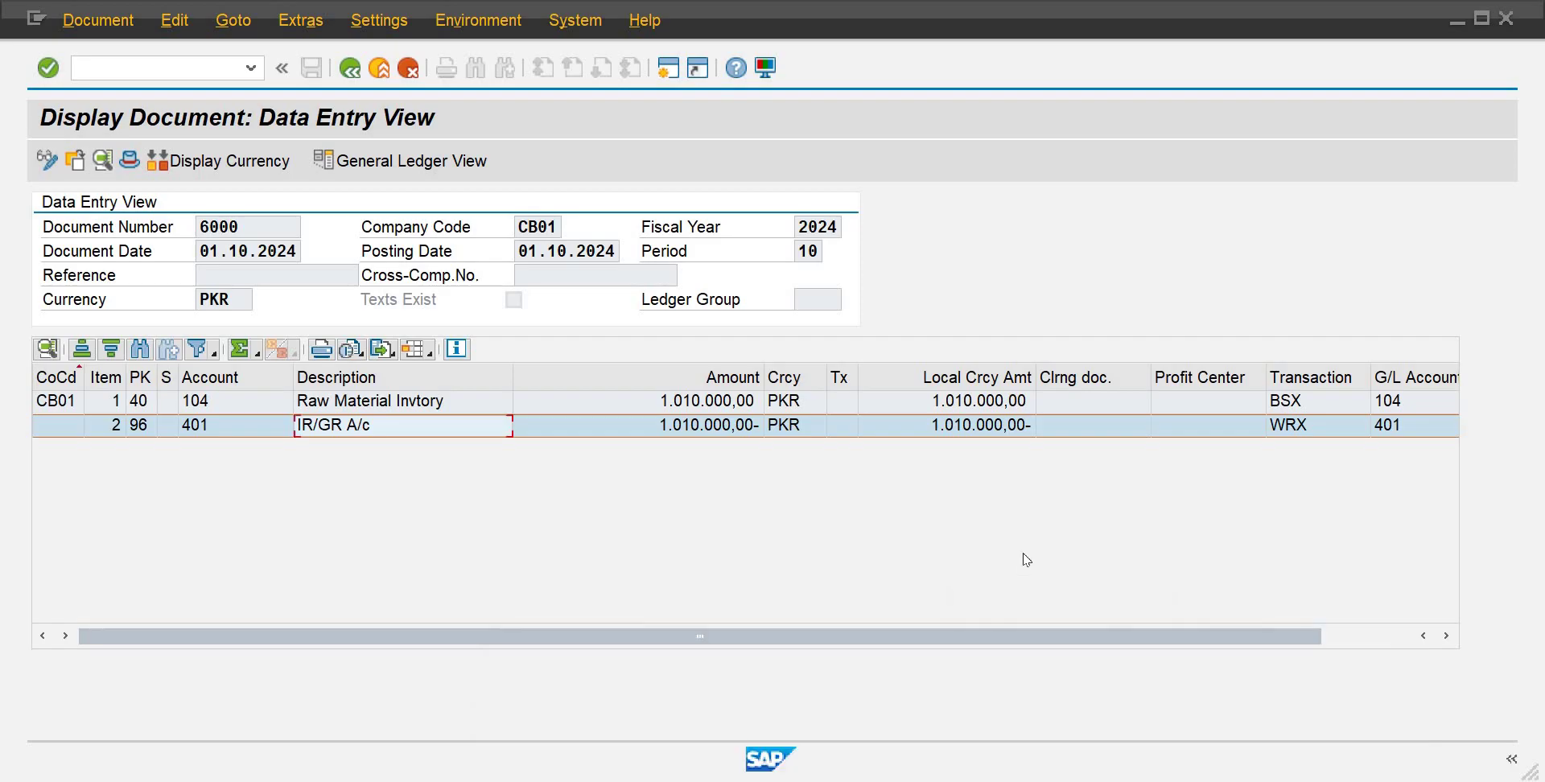